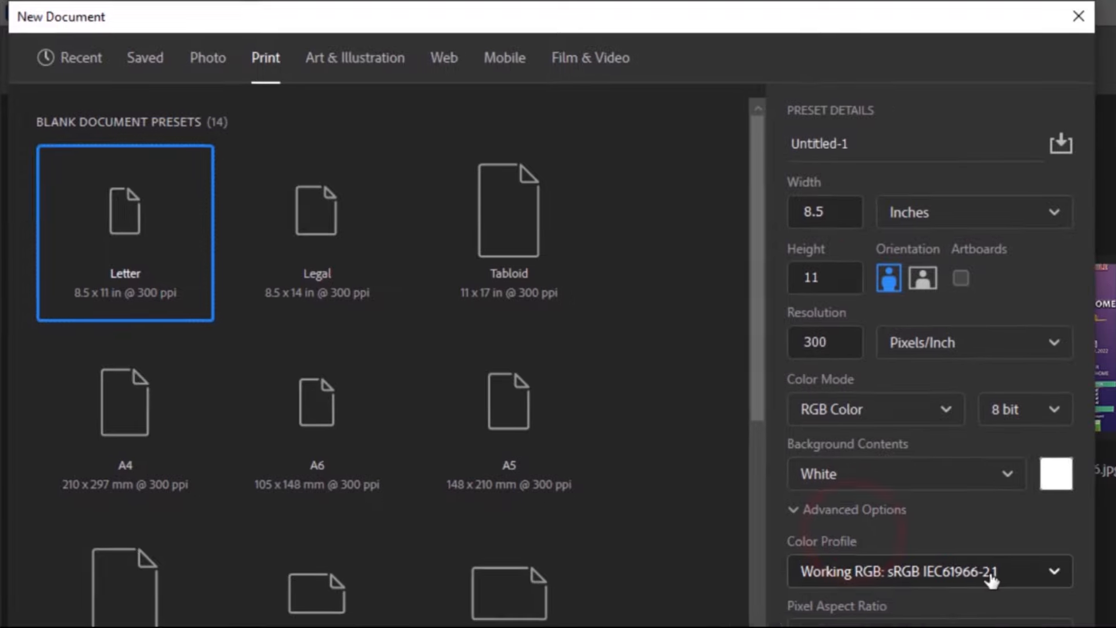
Create a new document from the Letter print preset, 8.5 x 11 inches at 300 pixels/inch in RGB Color mode
key(Return)
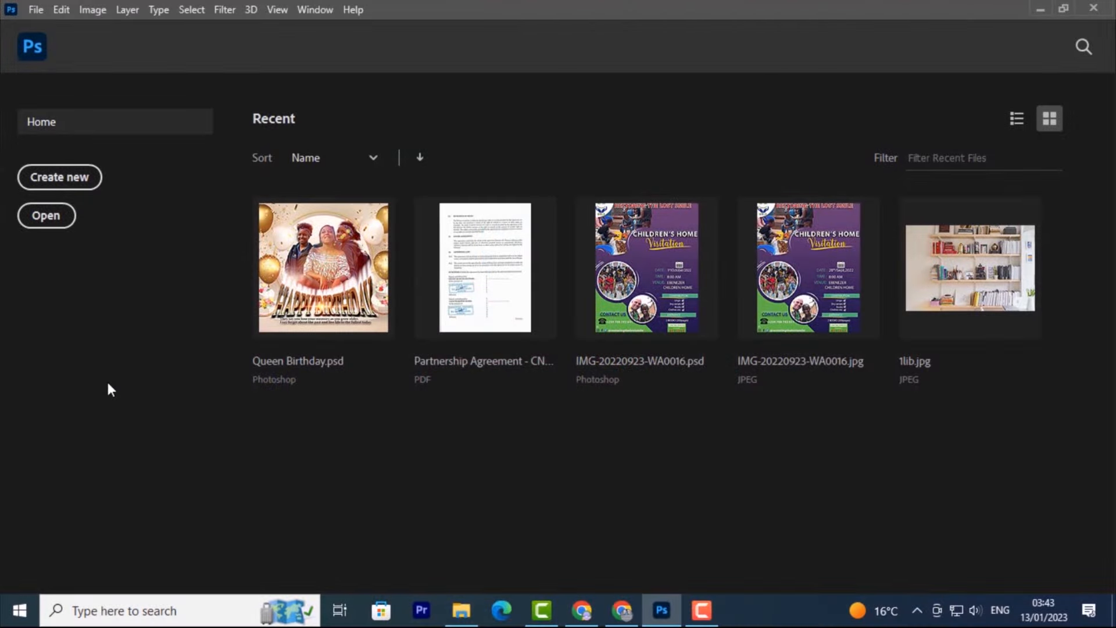
click(63, 178)
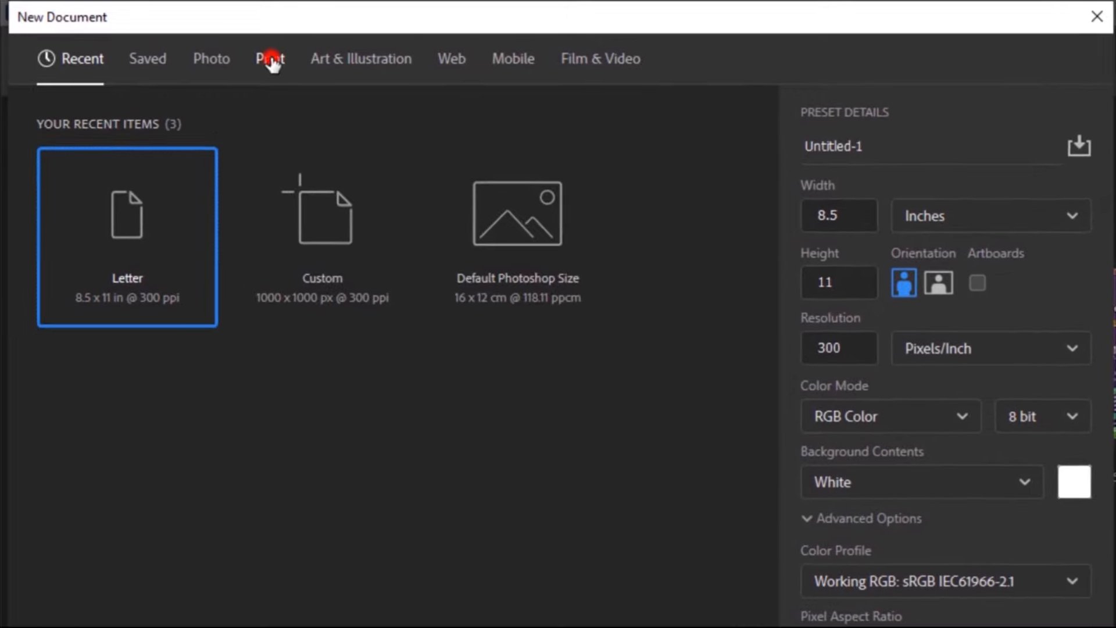
click(206, 46)
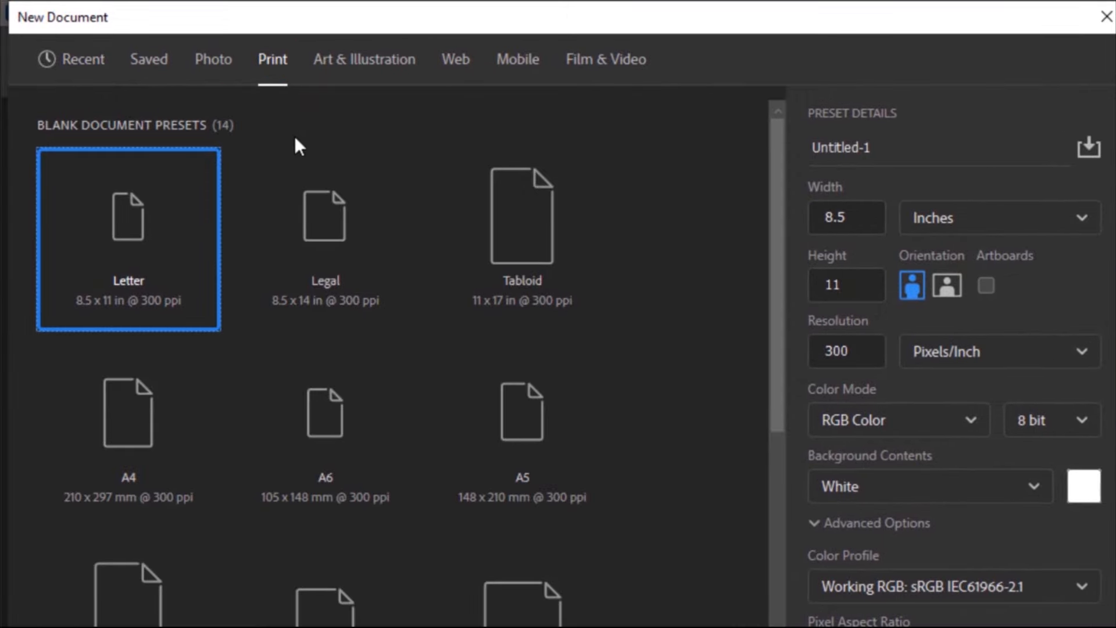
scroll(372, 430, down, 3)
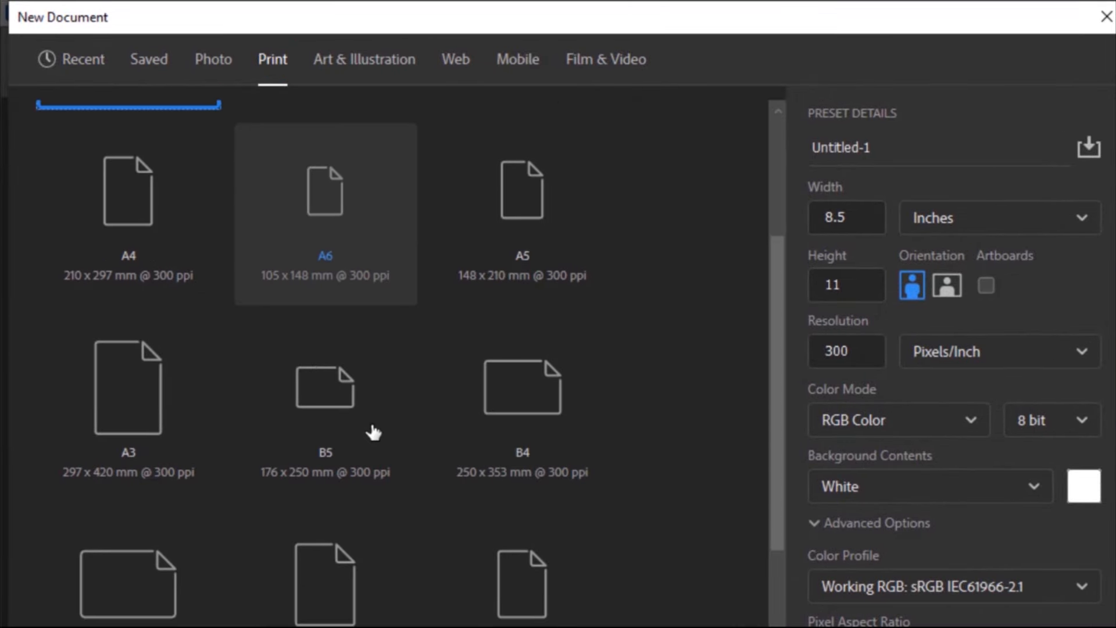
scroll(372, 430, up, 3)
click(162, 246)
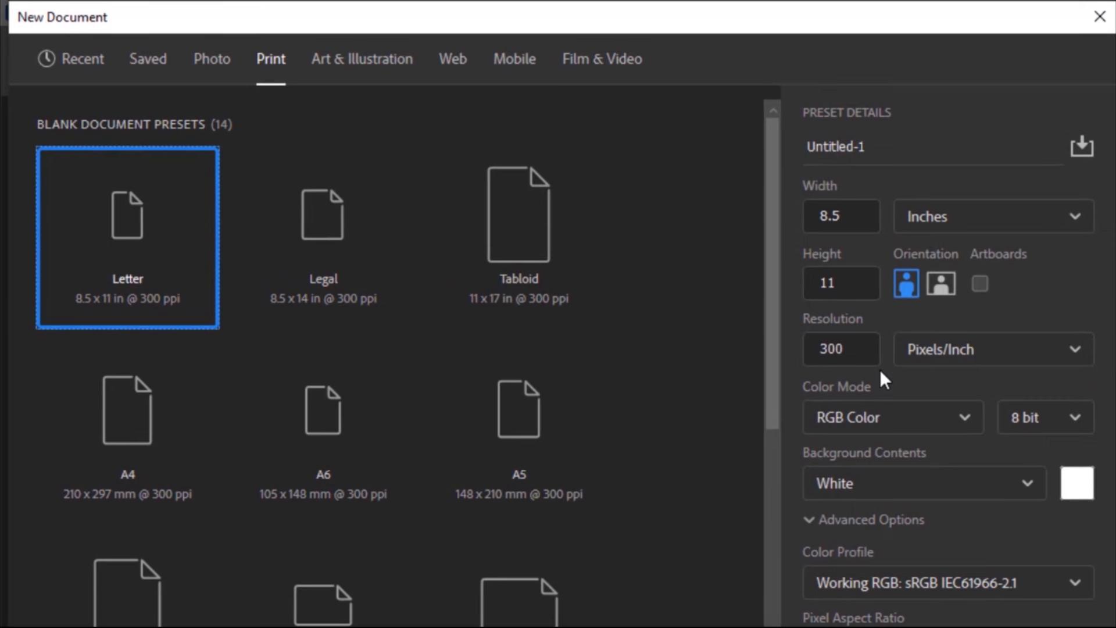
click(871, 425)
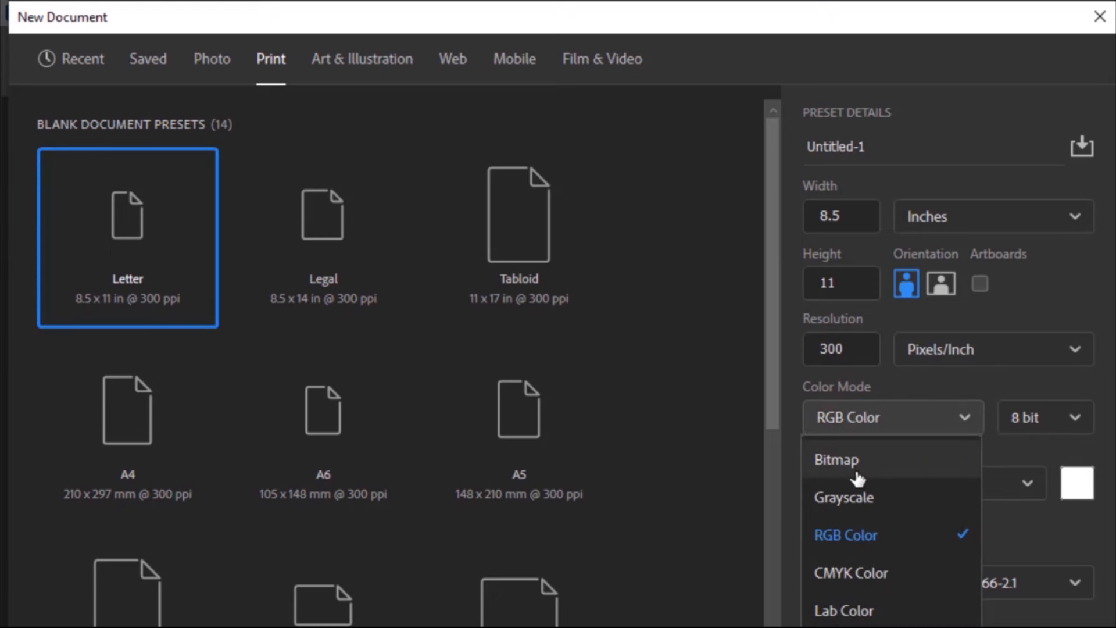
click(870, 542)
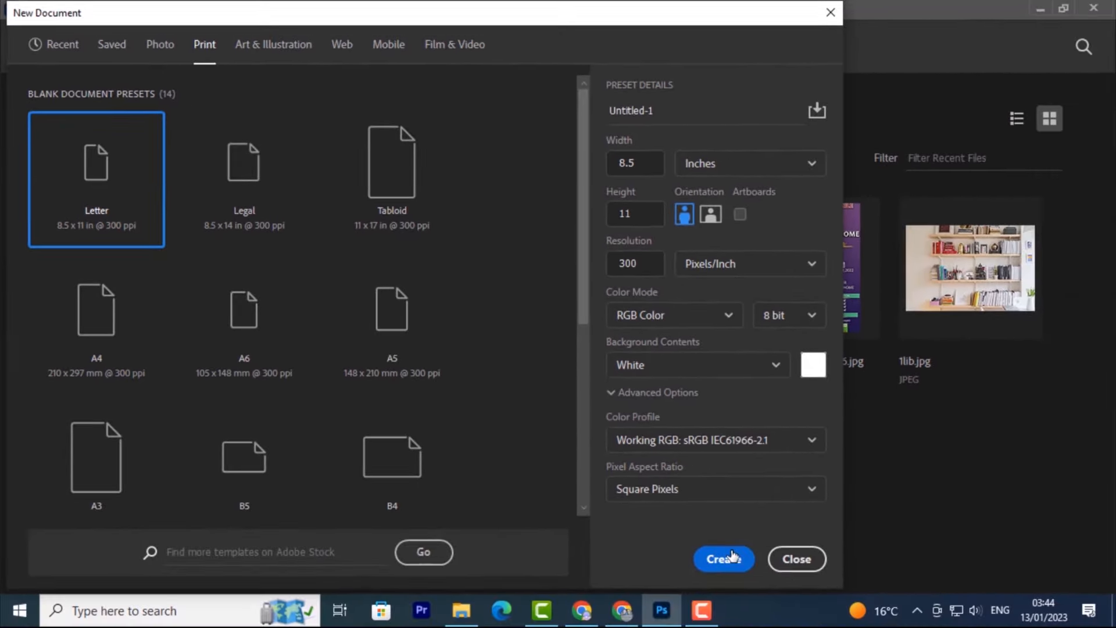
click(725, 558)
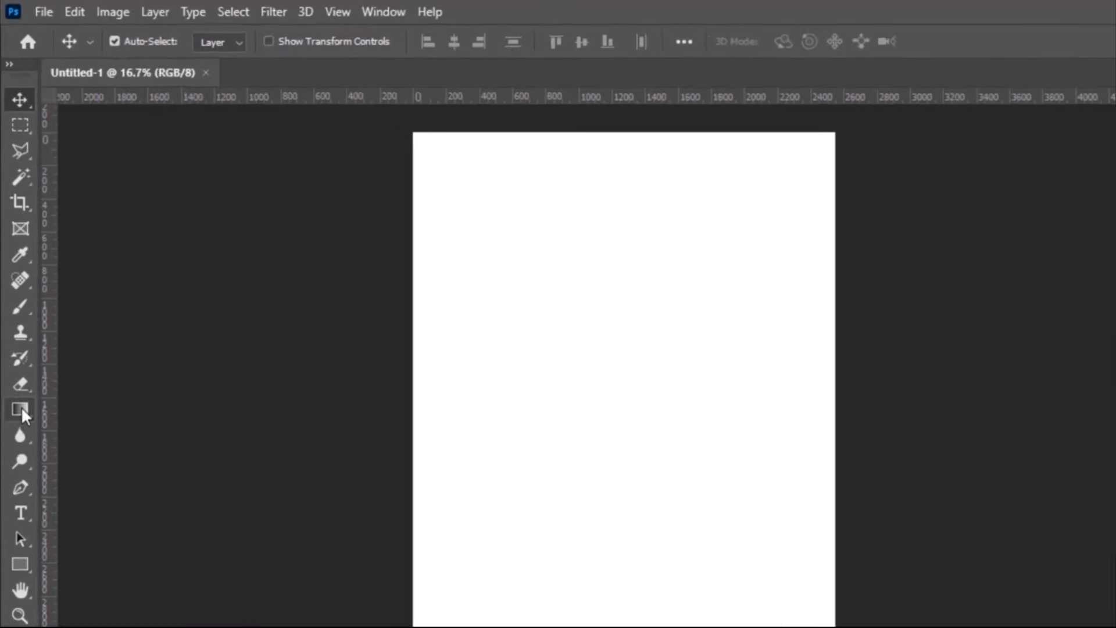
Look at the tools grouped with the Gradient tool
click(17, 336)
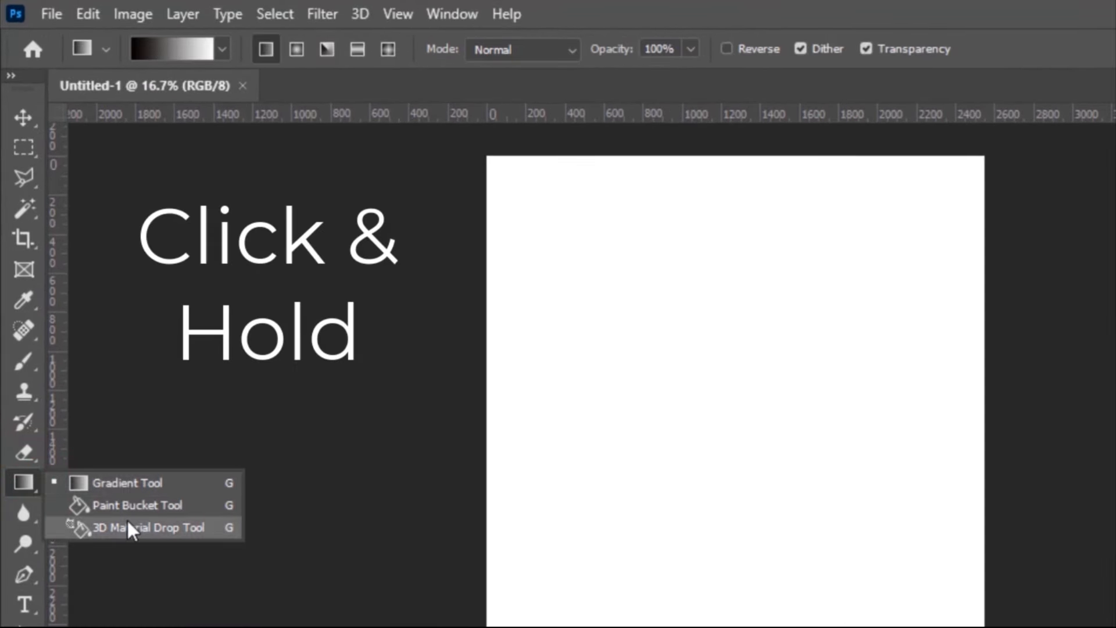
click(125, 553)
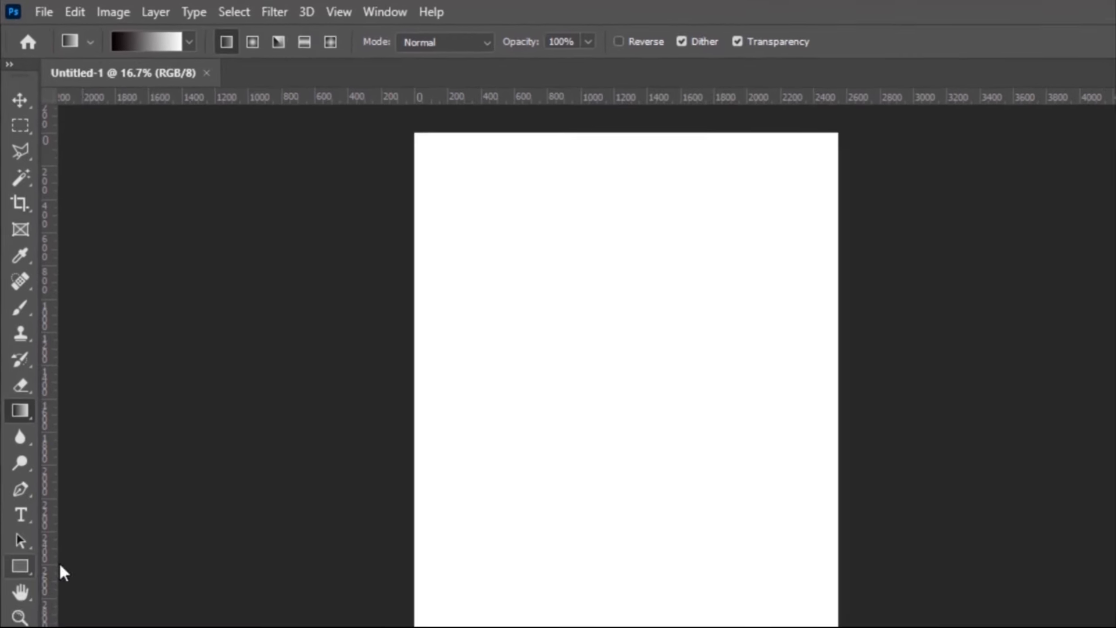
Set the Type tool's font to Britannic Bold, look at its font size choices, and return to the Move tool
click(23, 553)
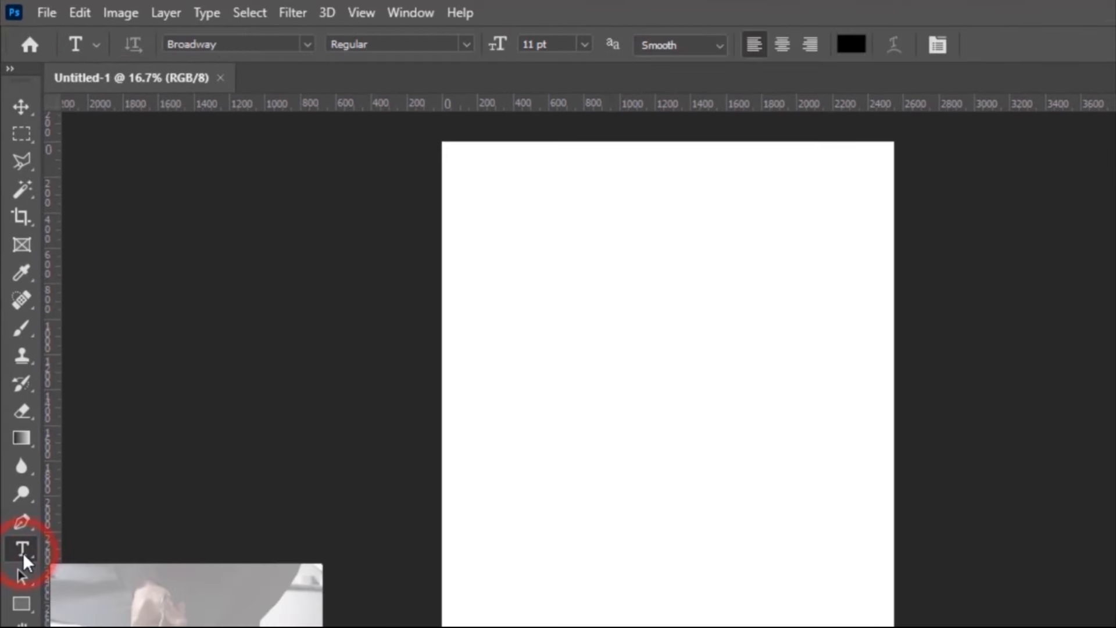
click(312, 42)
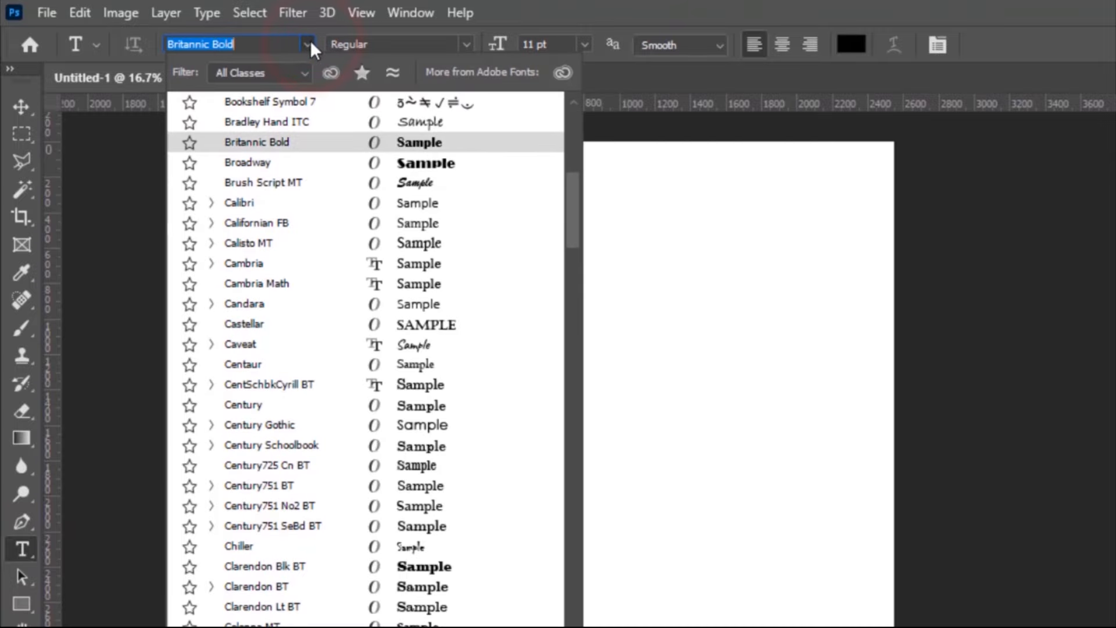
click(308, 43)
click(581, 44)
click(581, 44)
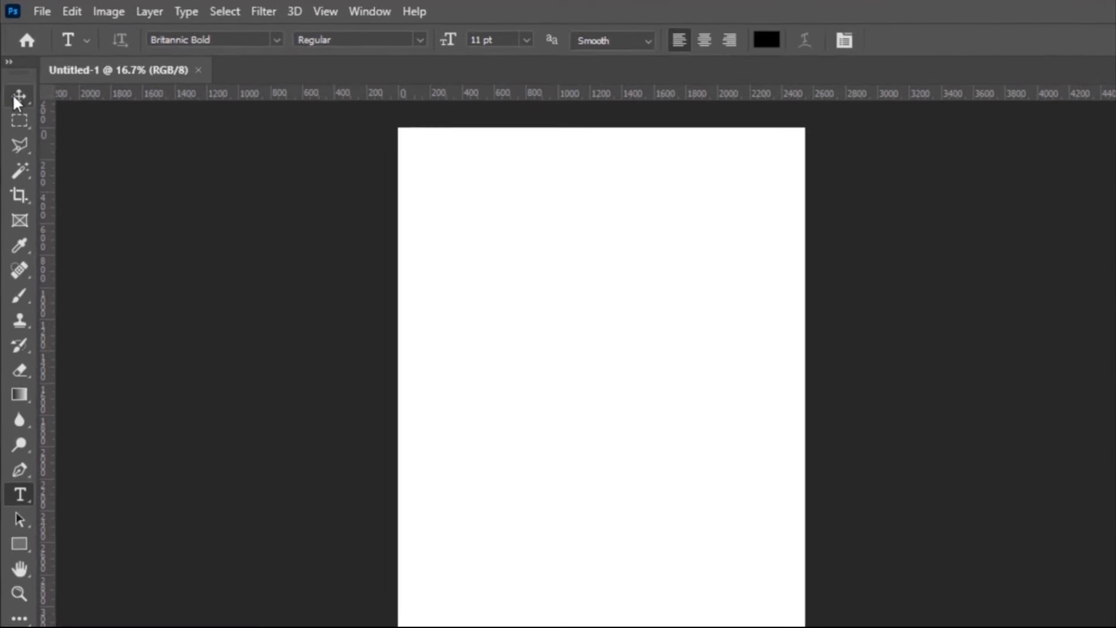
click(17, 81)
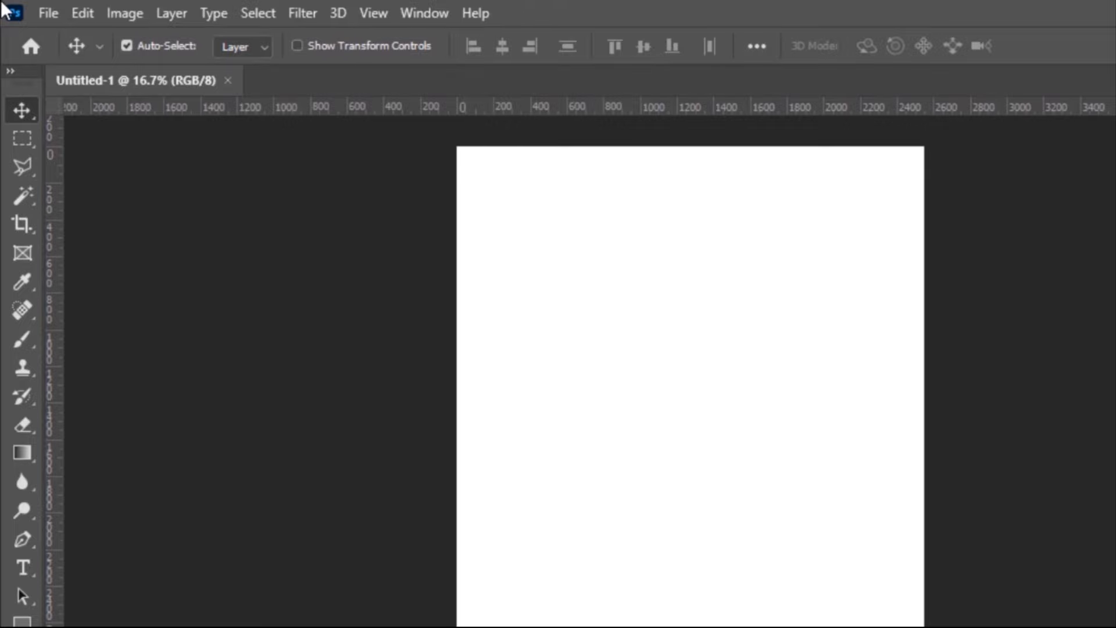
Open the image pexels-pixabay-45170 from the Pictures folder, and switch to the Untitled-1 document and back to the image
click(44, 16)
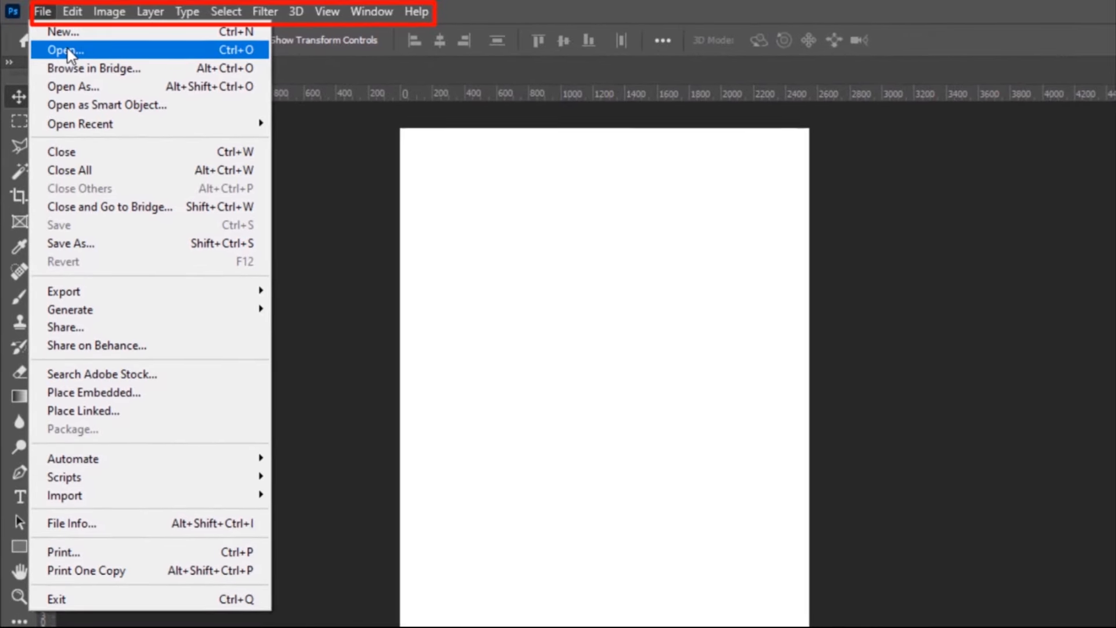
click(68, 49)
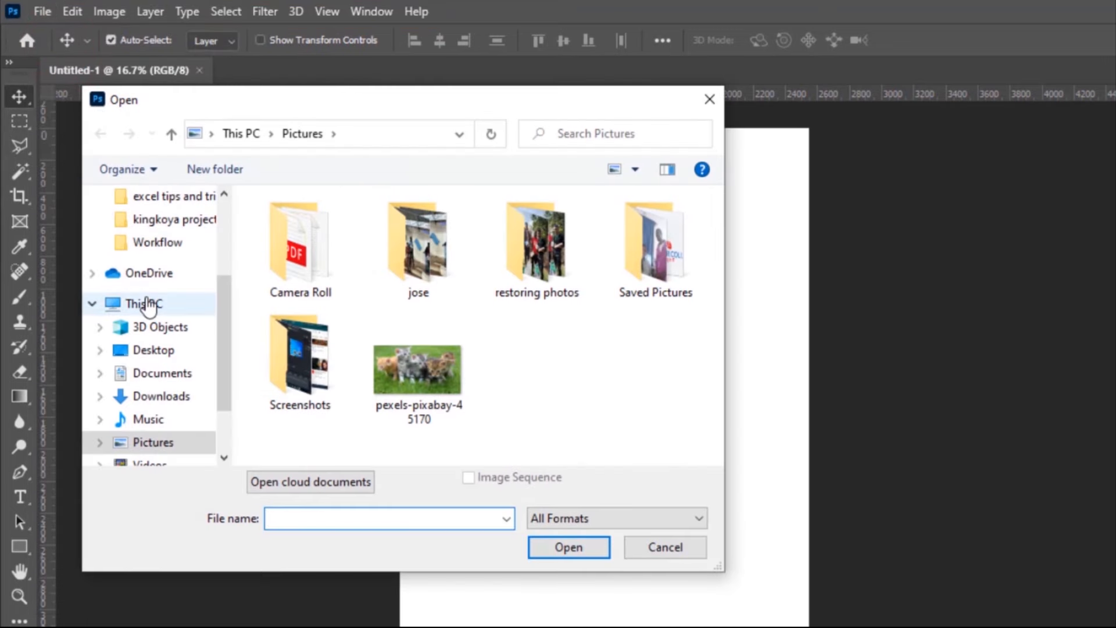
click(417, 370)
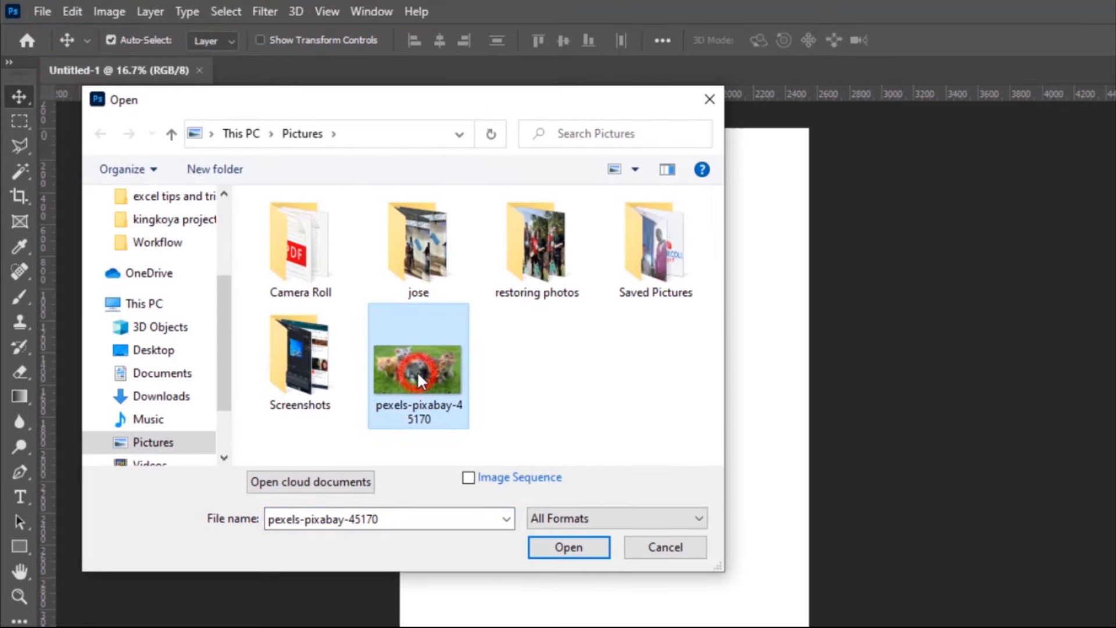
click(568, 547)
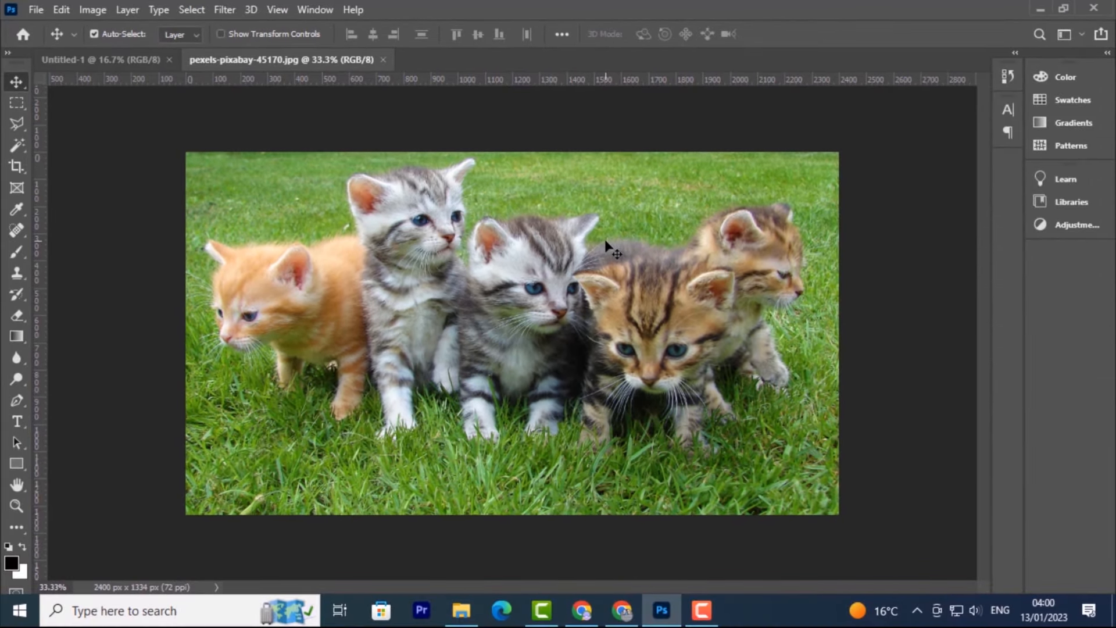
click(128, 58)
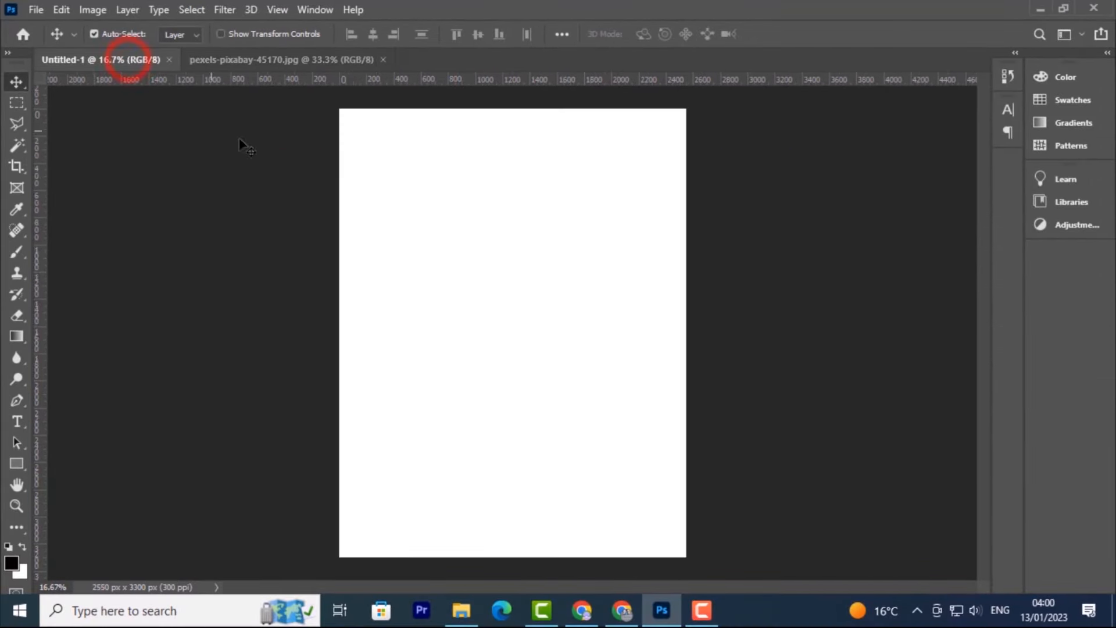
click(313, 61)
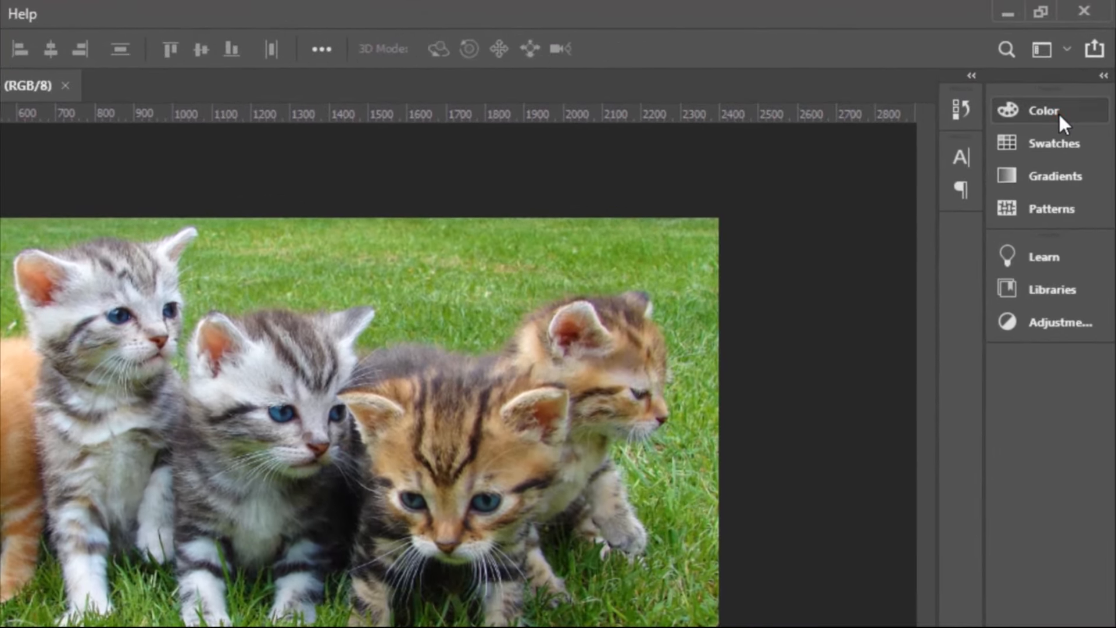
Look at the docked Color and Gradients panels, and collapse them again
click(1074, 79)
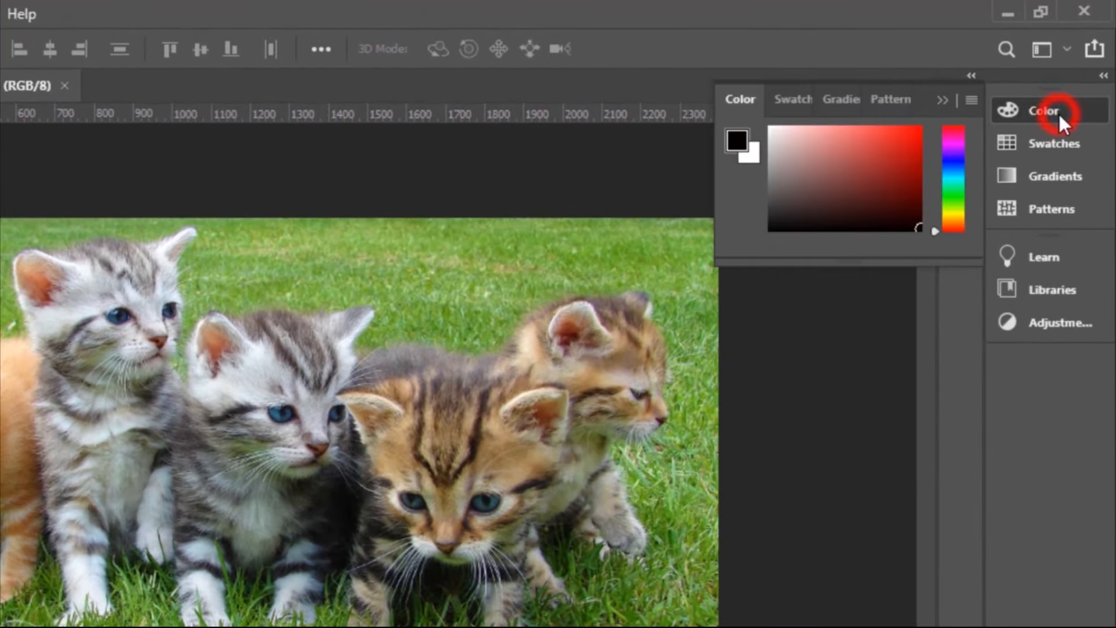
click(1072, 153)
click(1072, 170)
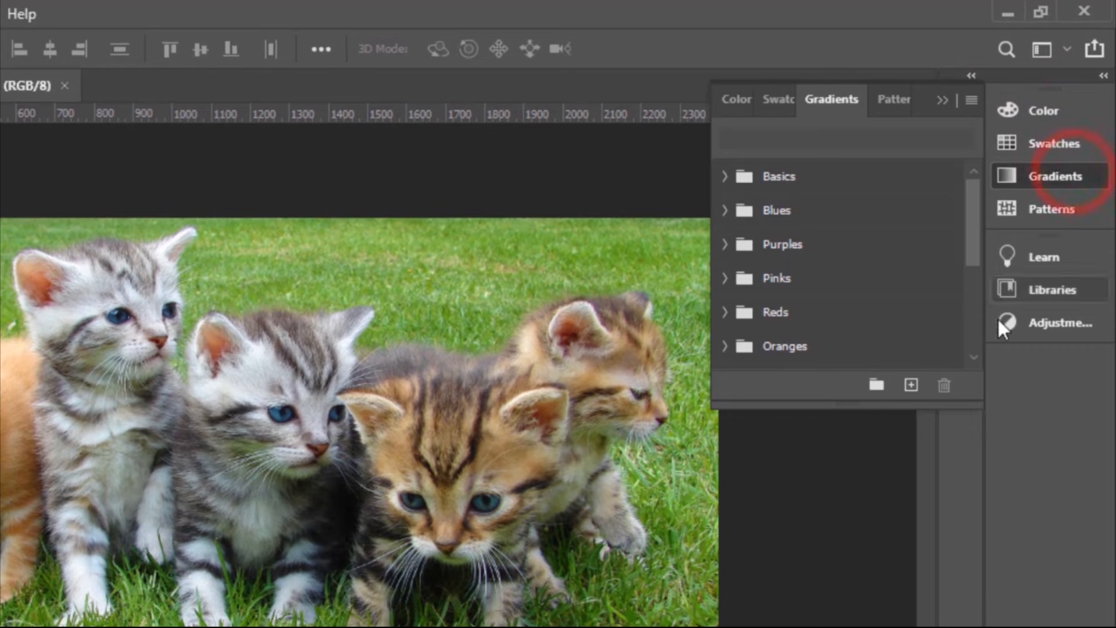
click(936, 102)
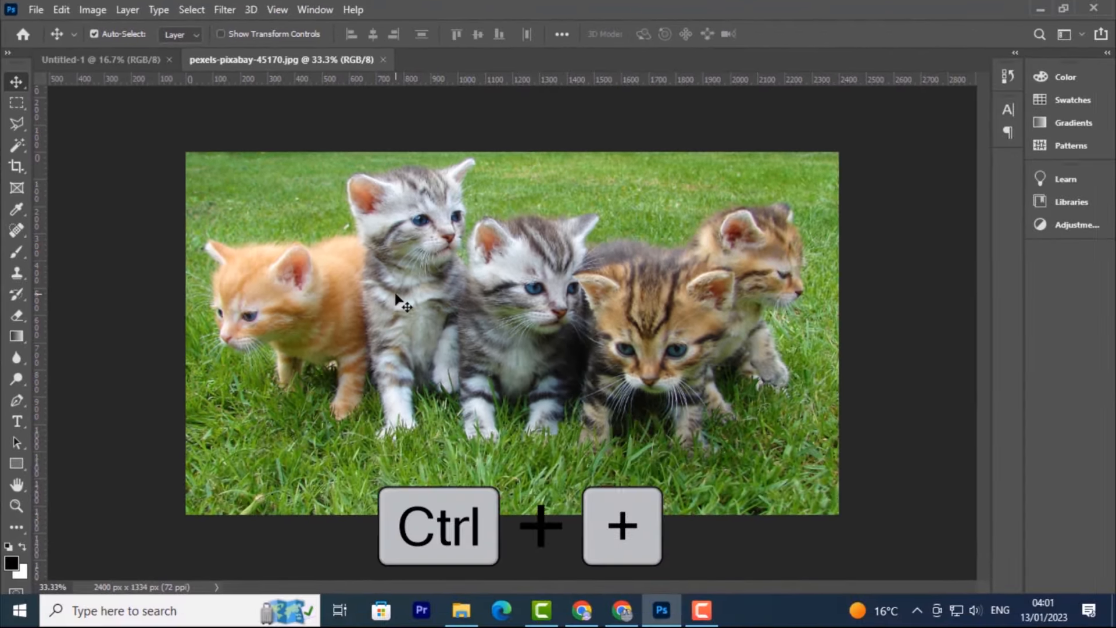
Zoom in on the kitten image to 66.7%, and zoom back out to 25%
key(ctrl+plus)
key(ctrl+plus)
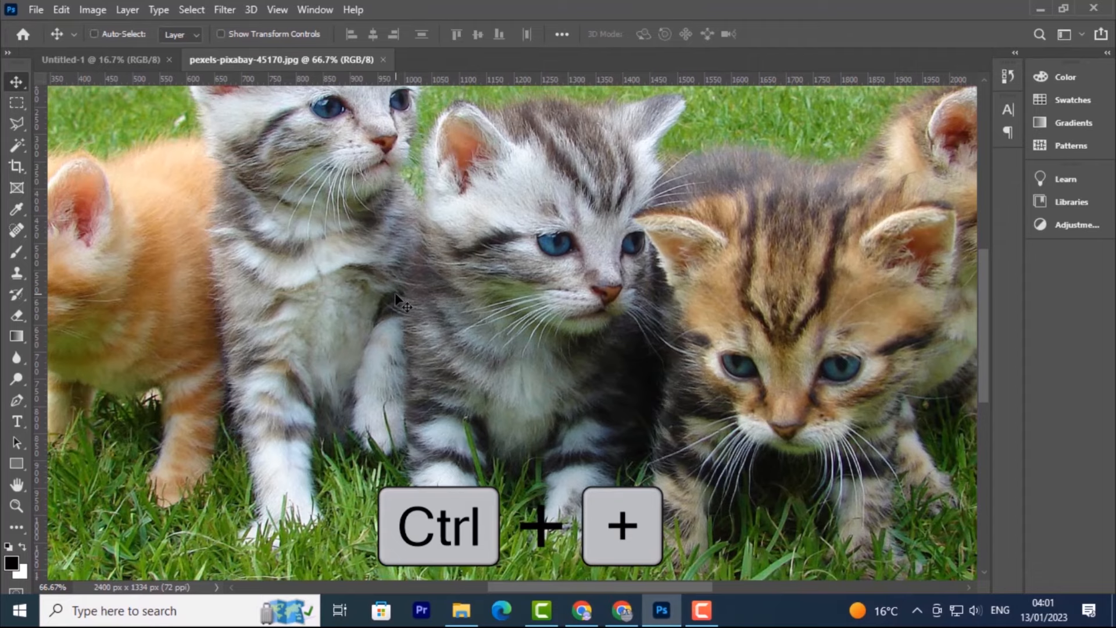
key(ctrl+minus)
key(ctrl+minus)
key(ctrl+minus)
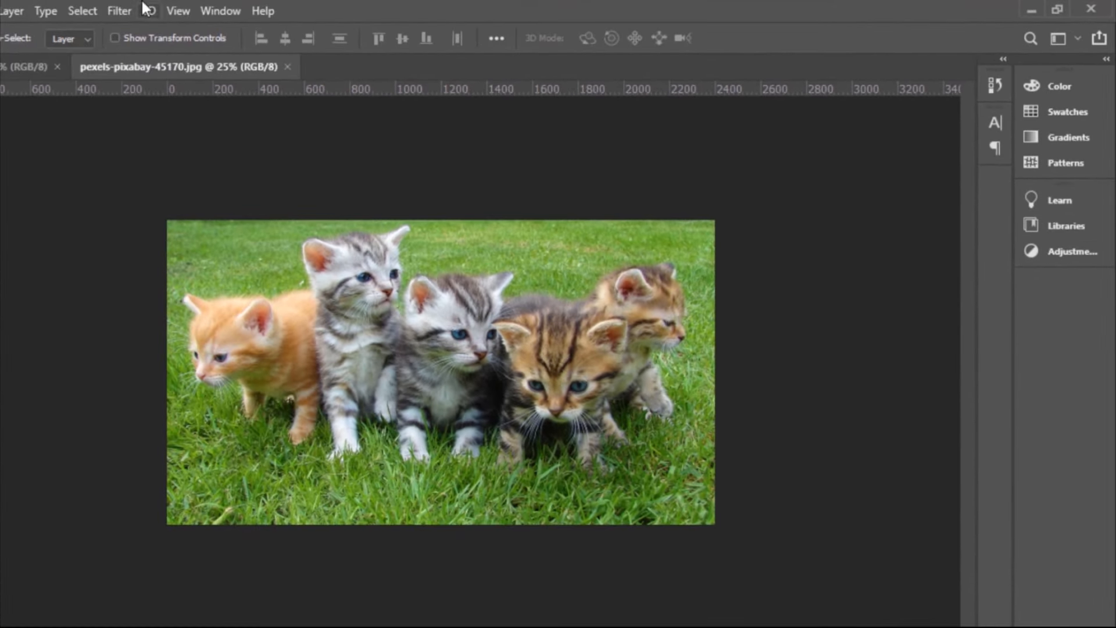
Display the Gradients, Layers and Properties panels in the workspace
click(203, 12)
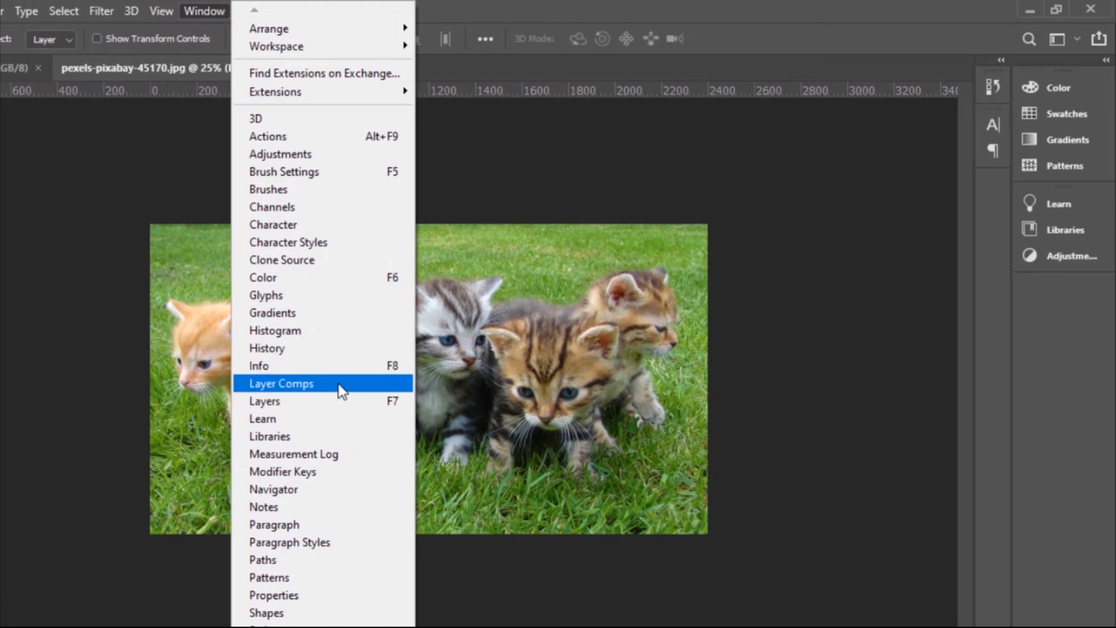
click(243, 313)
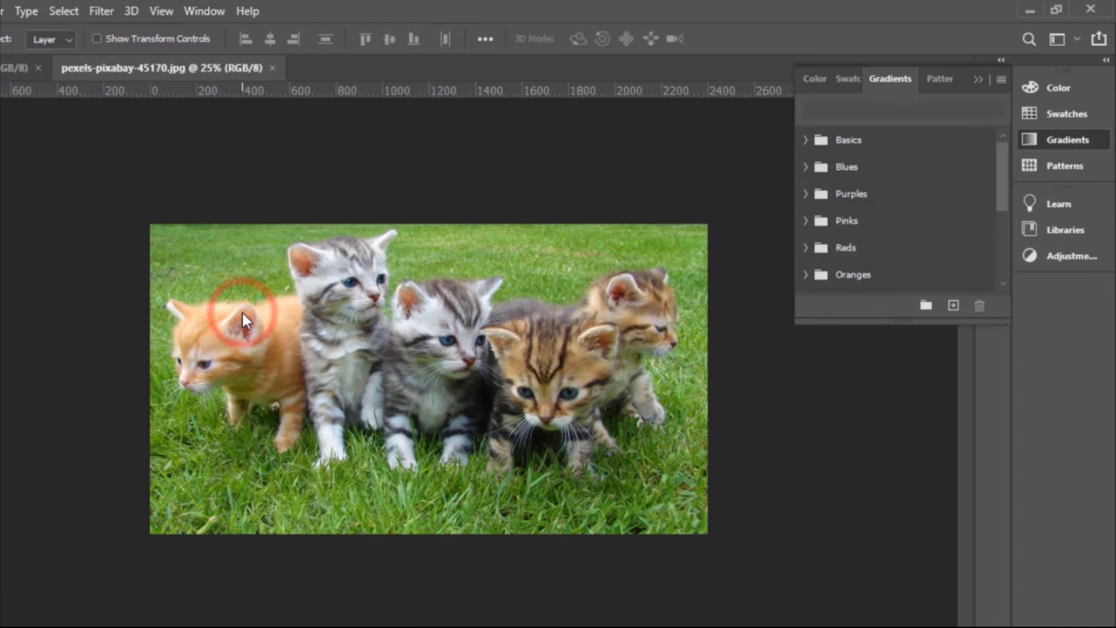
click(200, 9)
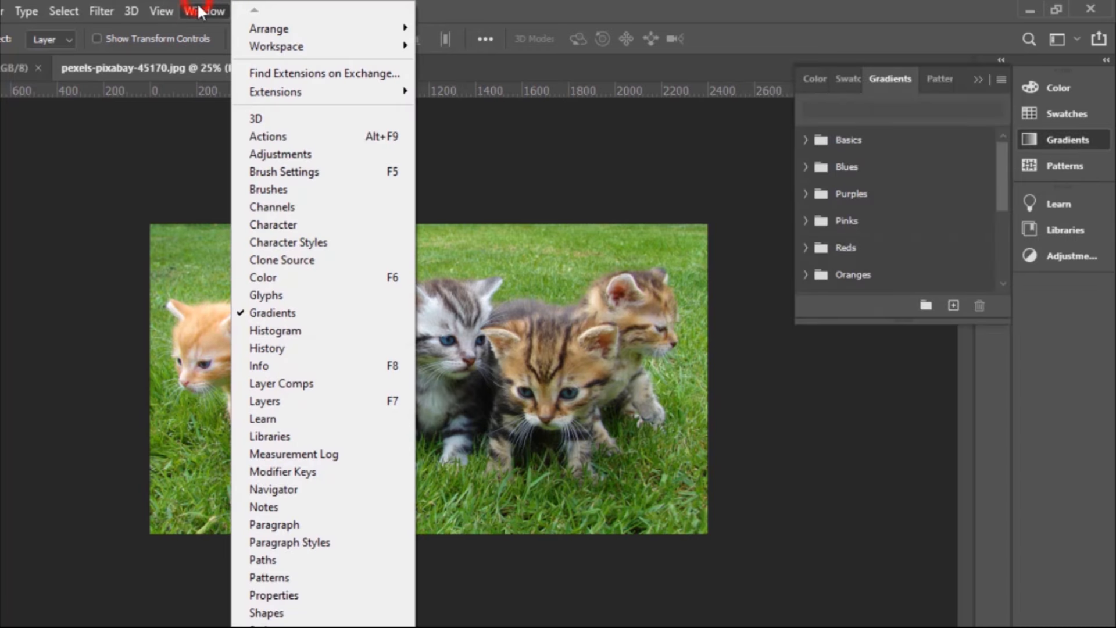
click(242, 402)
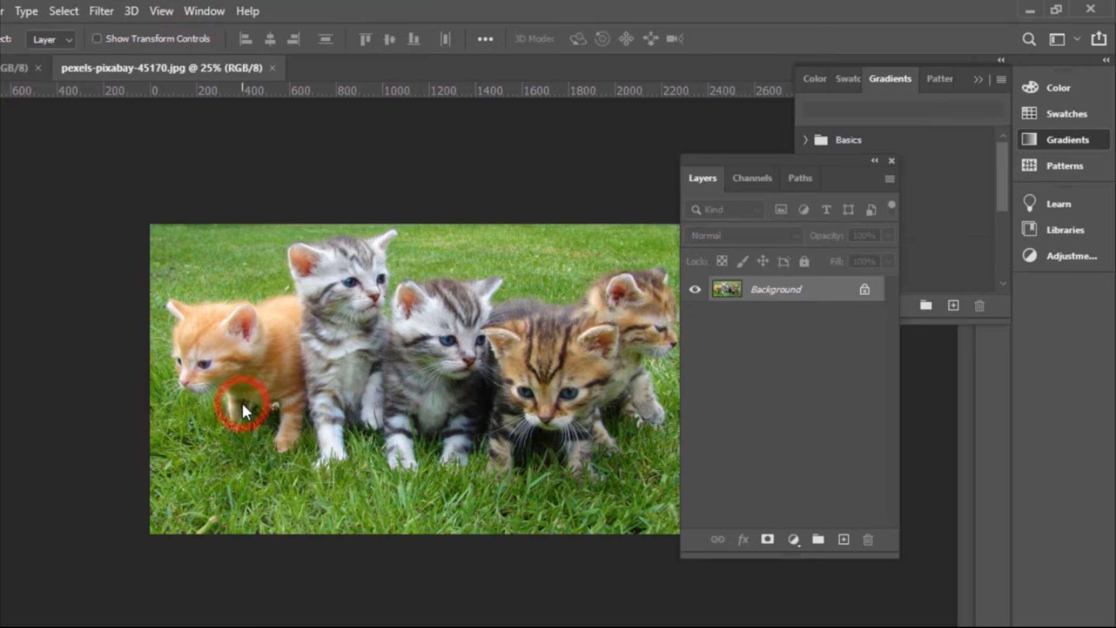
click(202, 10)
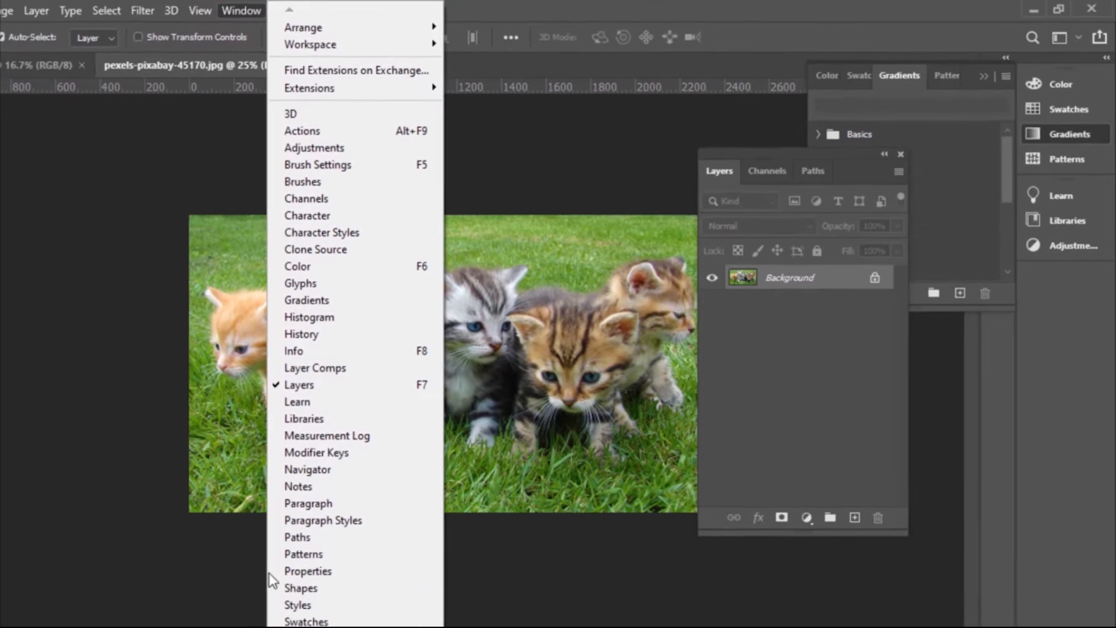
click(273, 570)
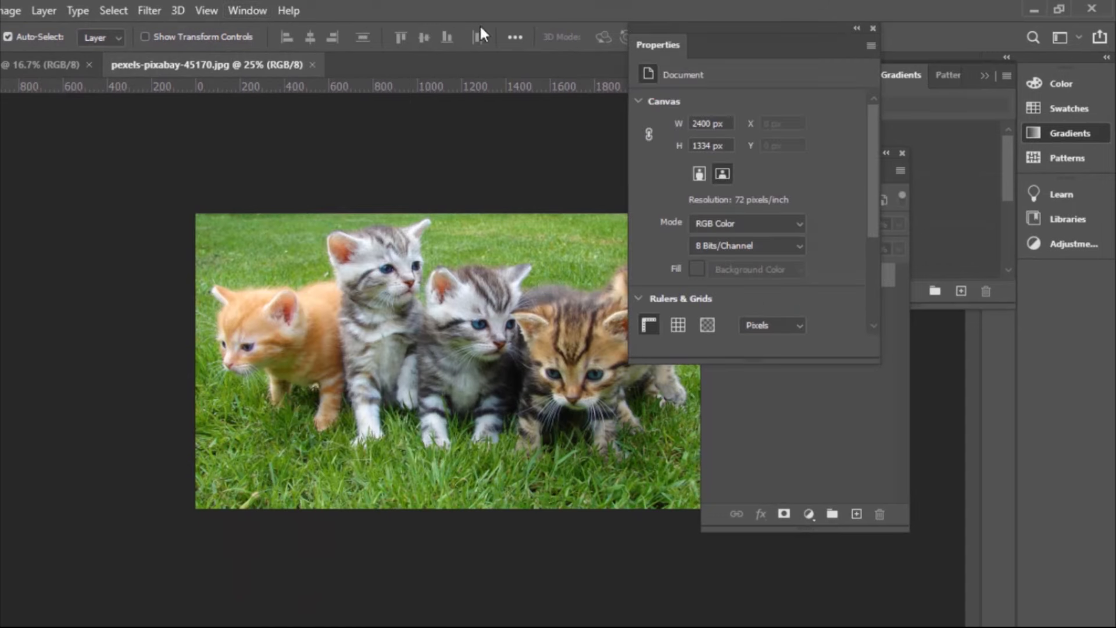
click(246, 9)
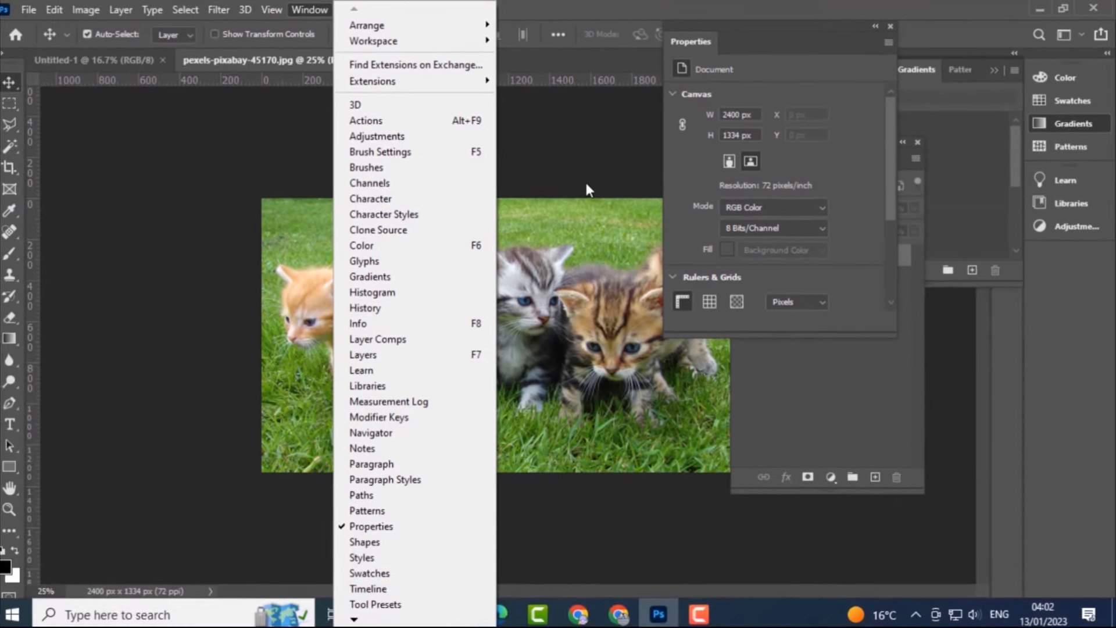
click(513, 164)
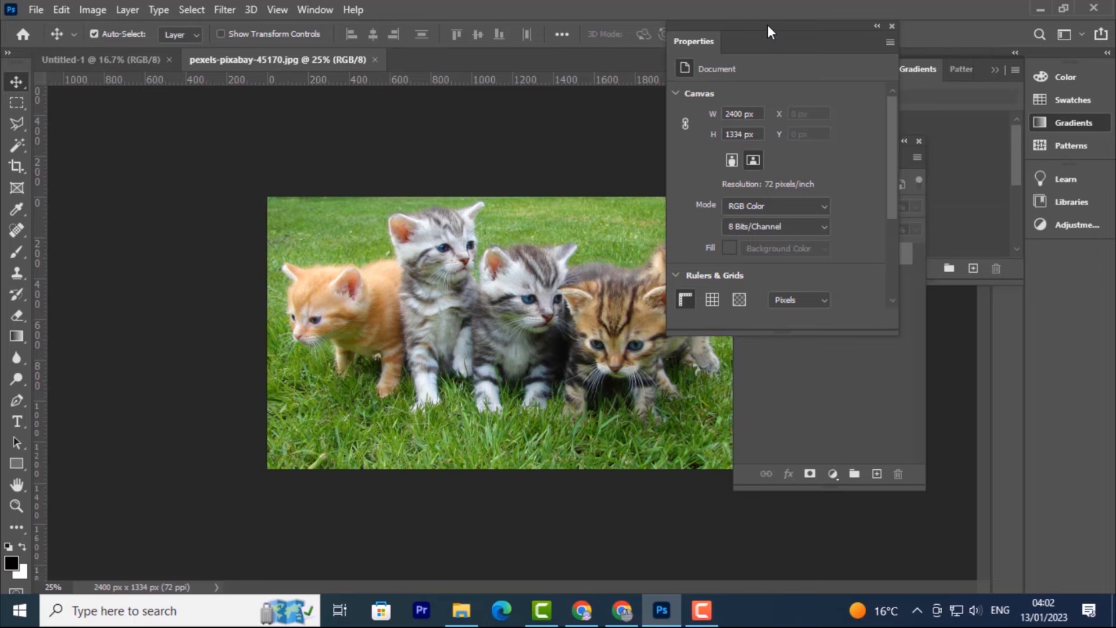
Dock the floating Properties panel below Adjustments in the collapsed panel column, and the Layers, Channels and Paths group beneath it
drag(767, 25, 1049, 280)
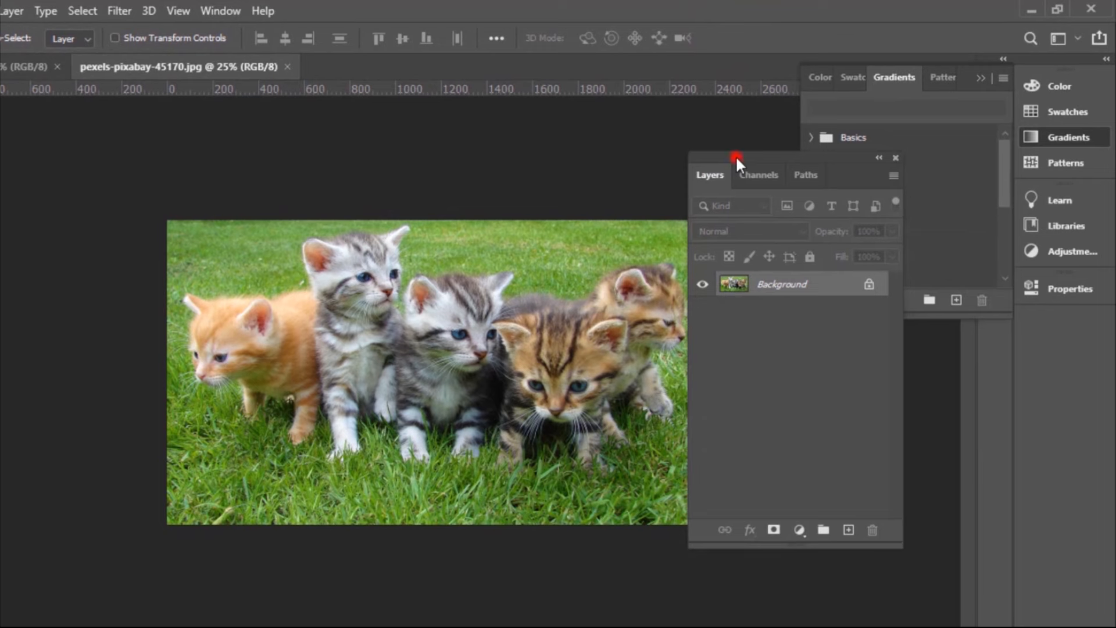
drag(734, 155, 1039, 312)
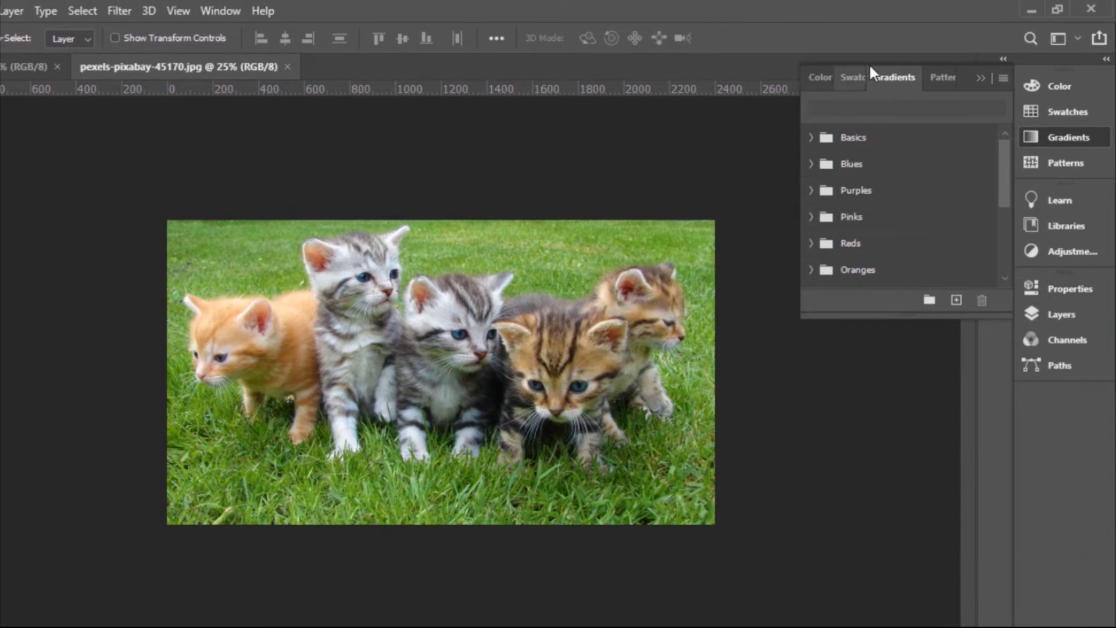
Float the Color, Swatches, Gradients and Patterns group as collapsed icons, and dock it back above Learn in the panel column
drag(965, 69, 968, 77)
click(990, 68)
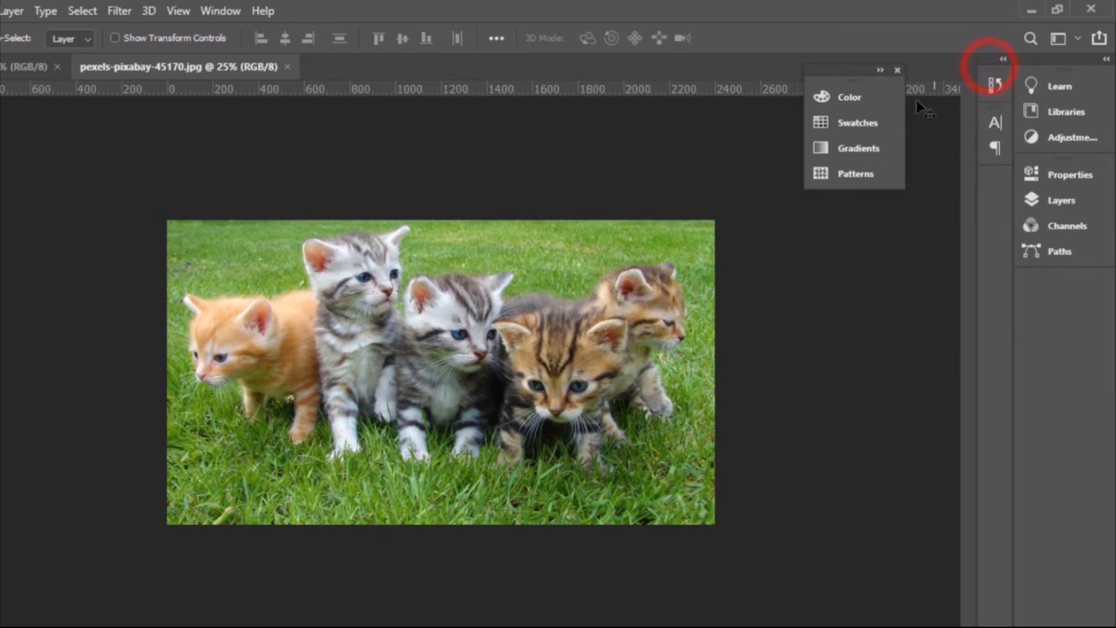
drag(860, 68, 1071, 59)
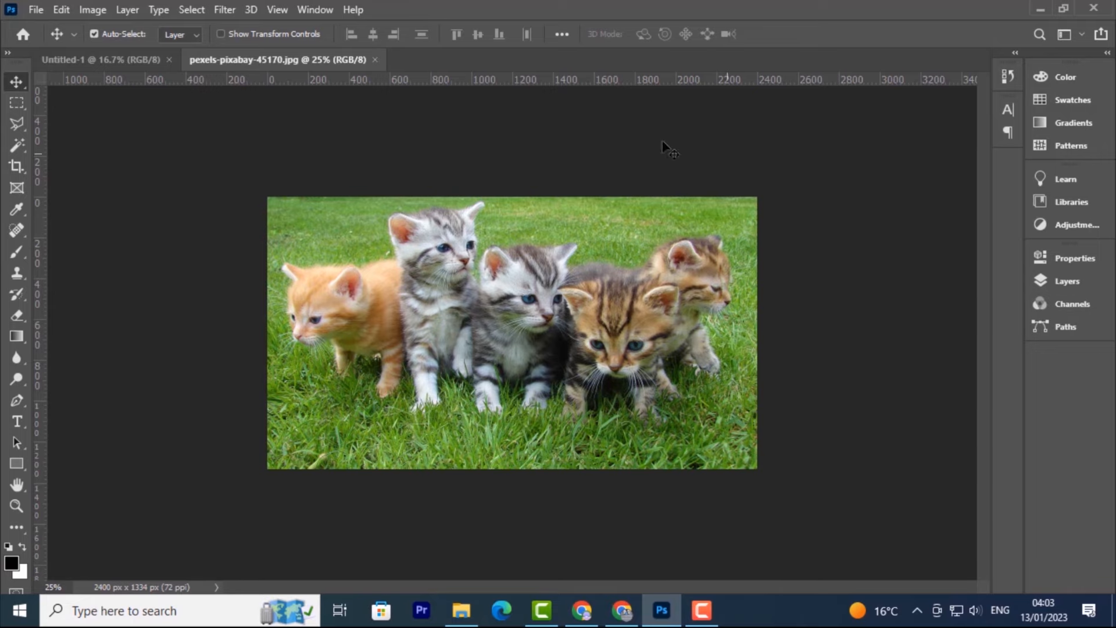
Reset the Essentials workspace to its default panel layout
click(306, 7)
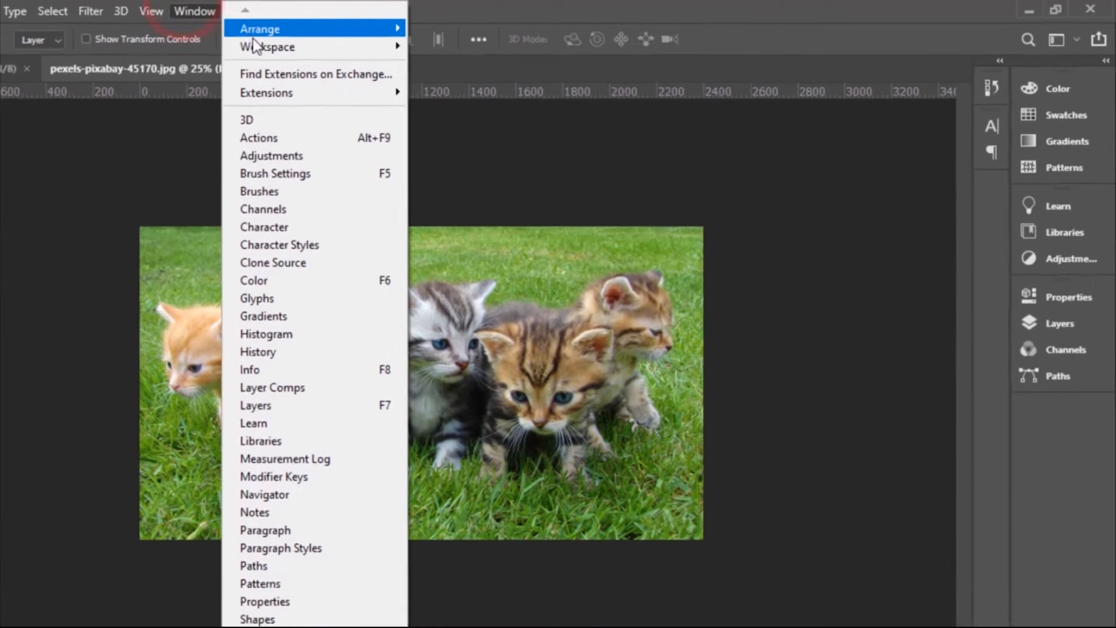
mouse_move(372, 41)
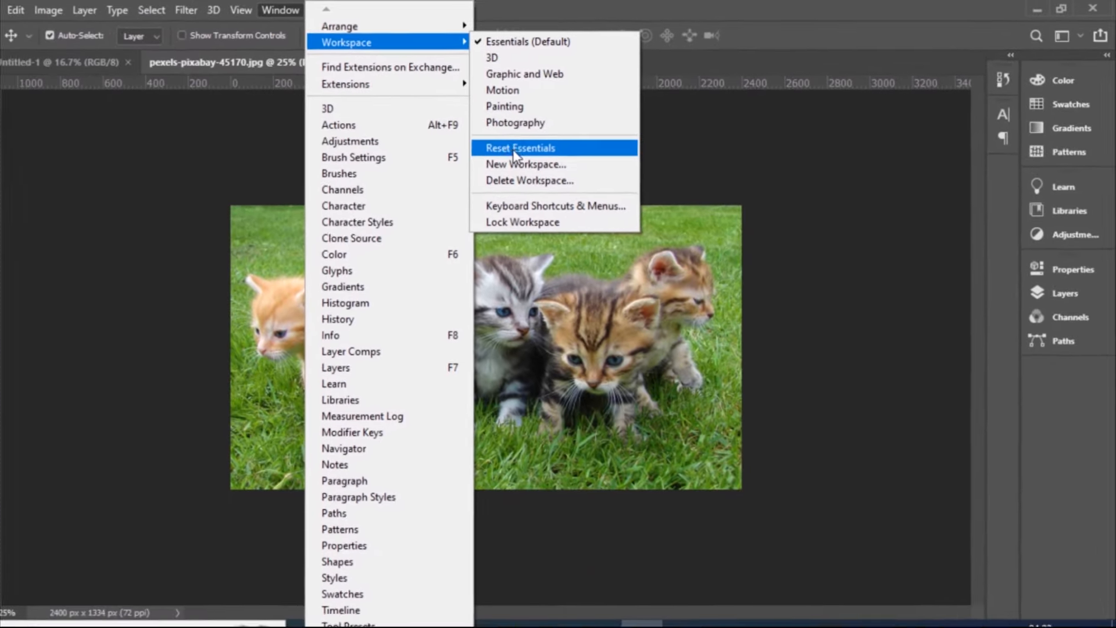
click(394, 176)
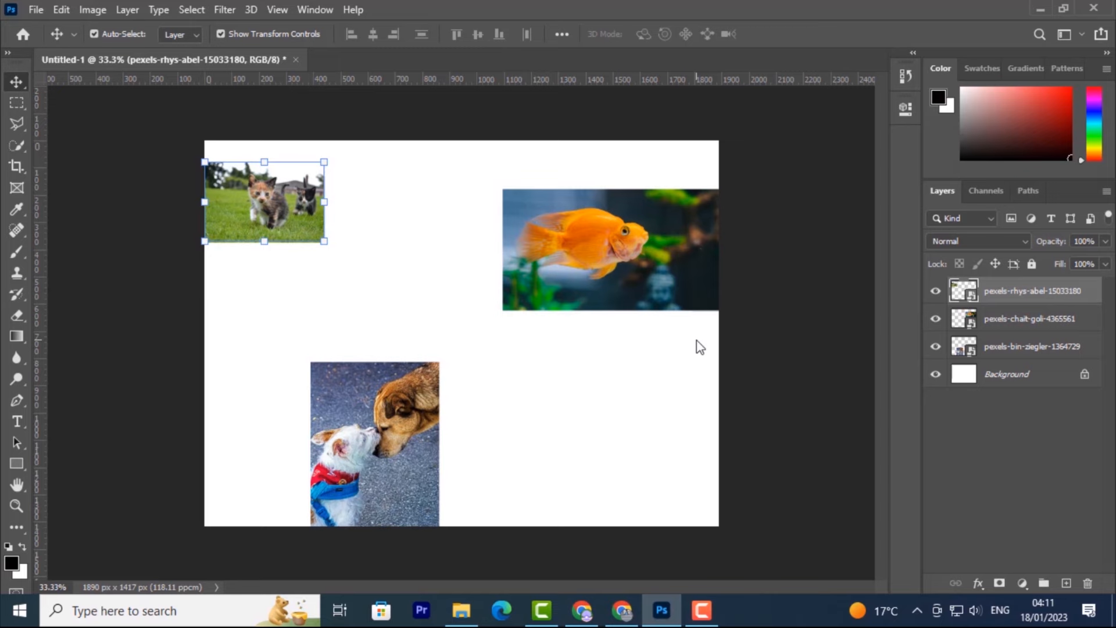
Deselect the kitten photo's layer, and zoom the Untitled-1 document out to 25% with the Zoom tool
click(381, 297)
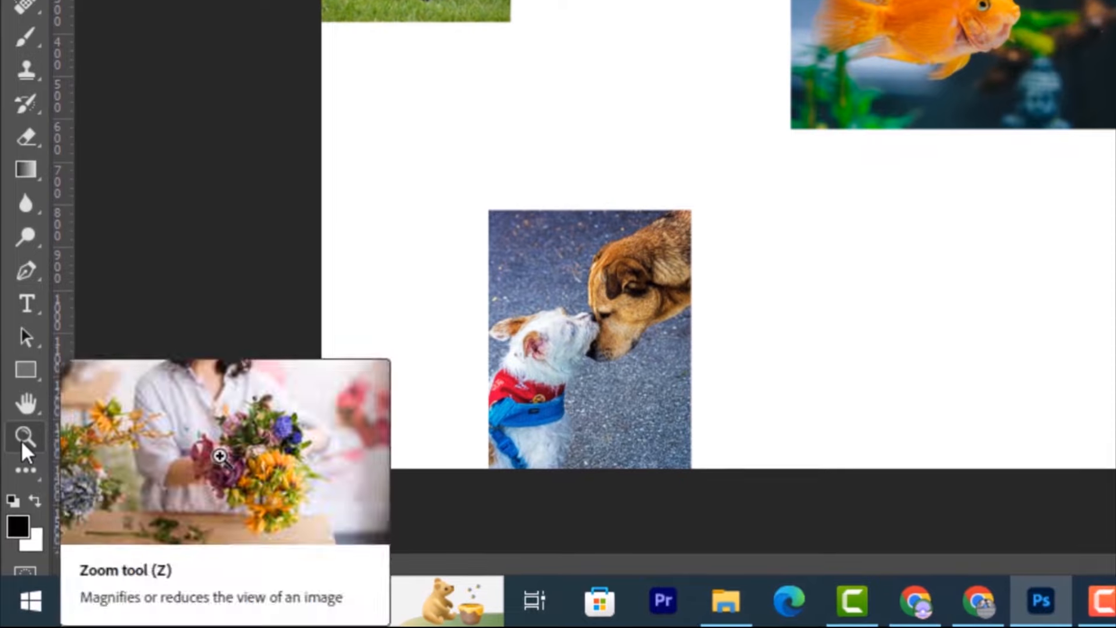
click(24, 439)
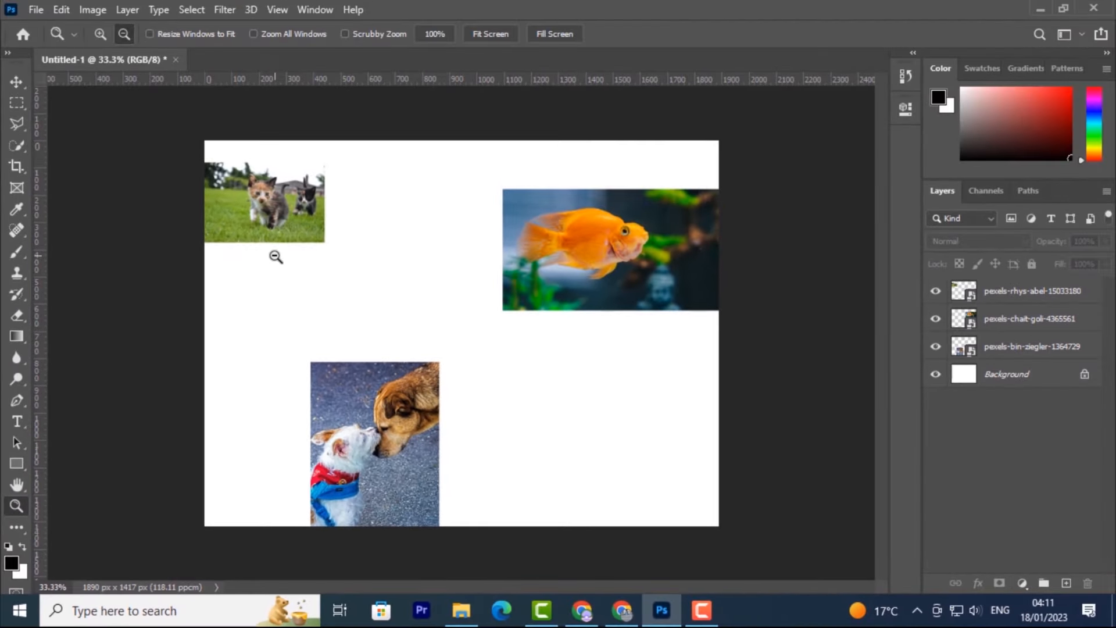
click(320, 253)
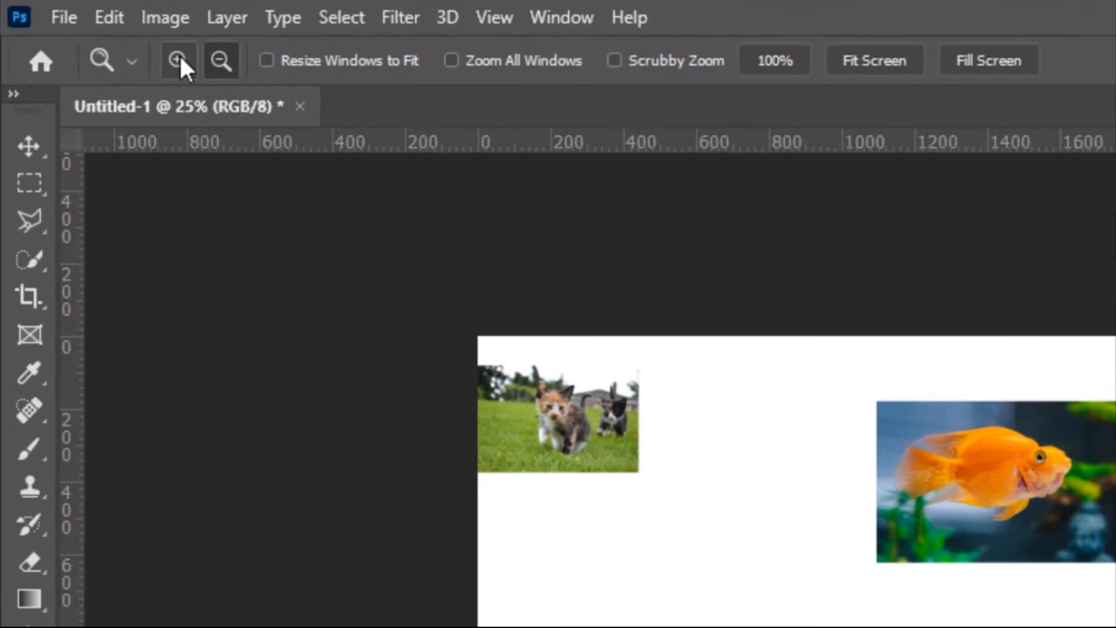
Switch the Zoom tool to zooming in, and magnify the white area between the photos to 66.7%
click(100, 33)
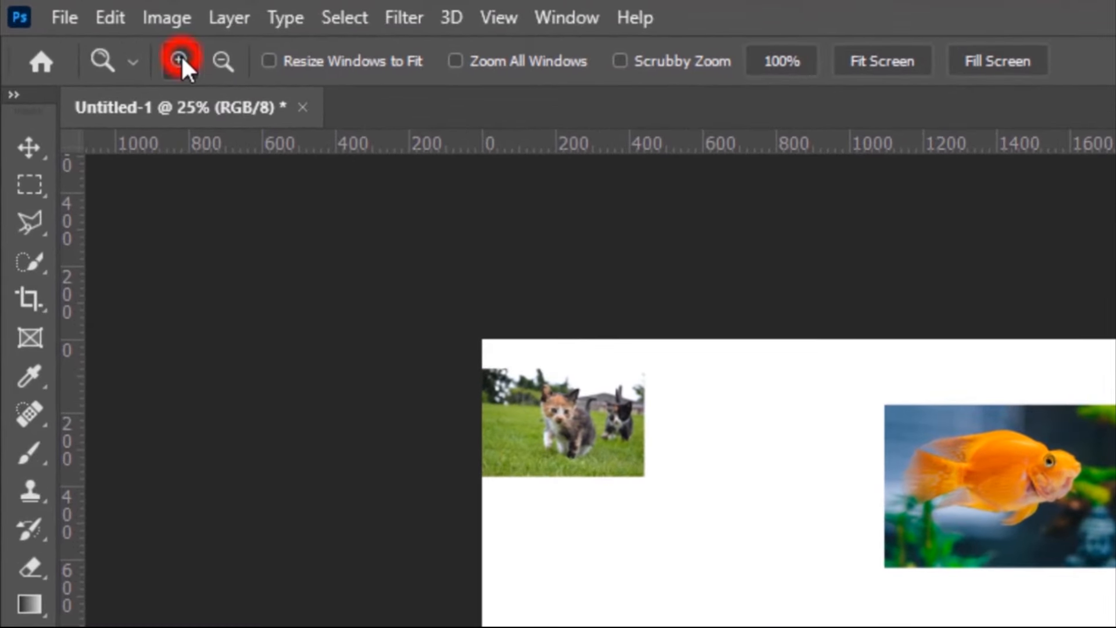
click(223, 57)
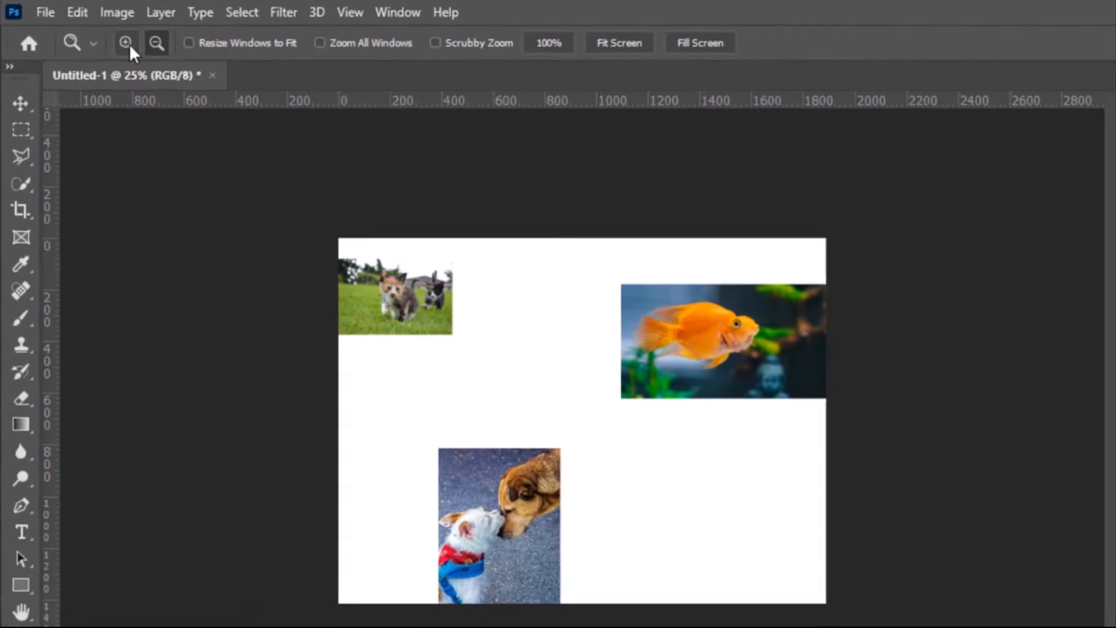
click(180, 60)
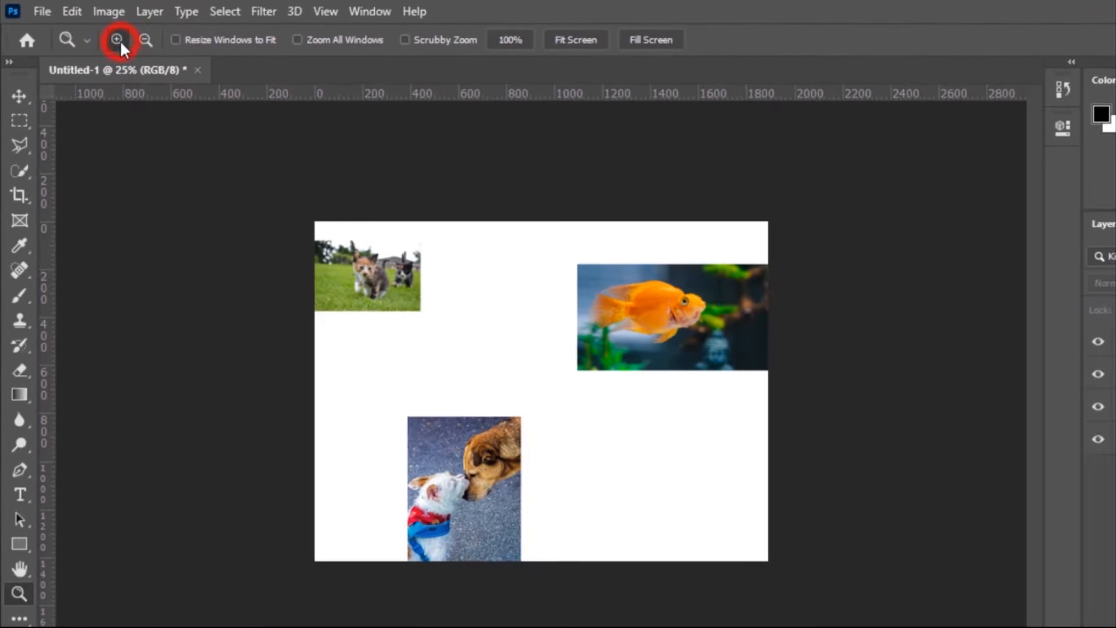
click(489, 324)
click(490, 323)
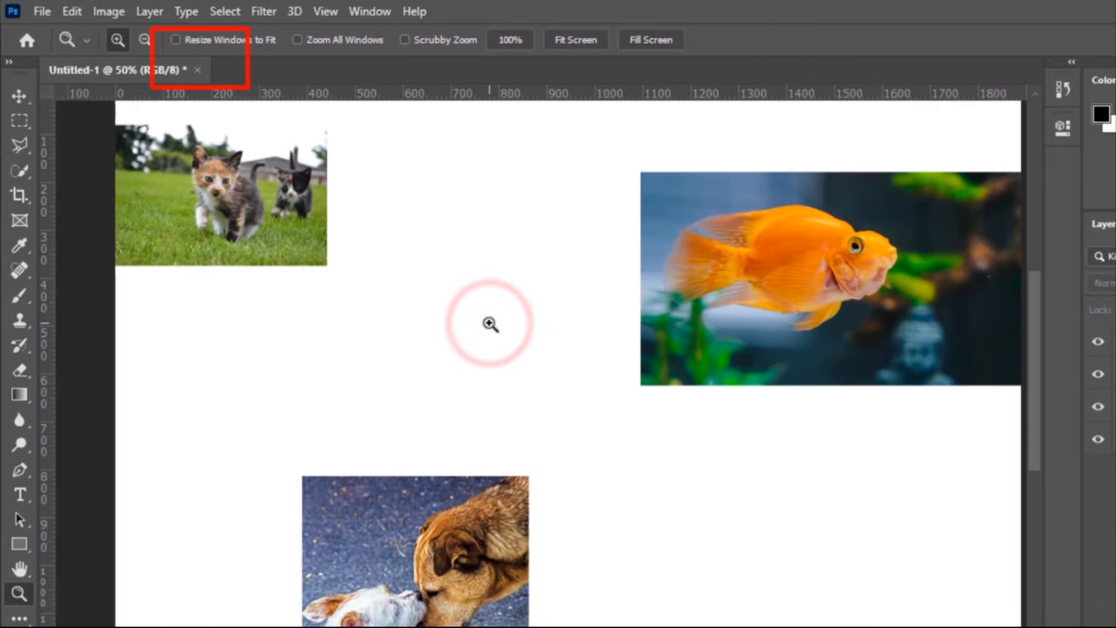
click(490, 323)
Switch the Zoom tool to zooming out, and reduce the document view to 25%
click(146, 40)
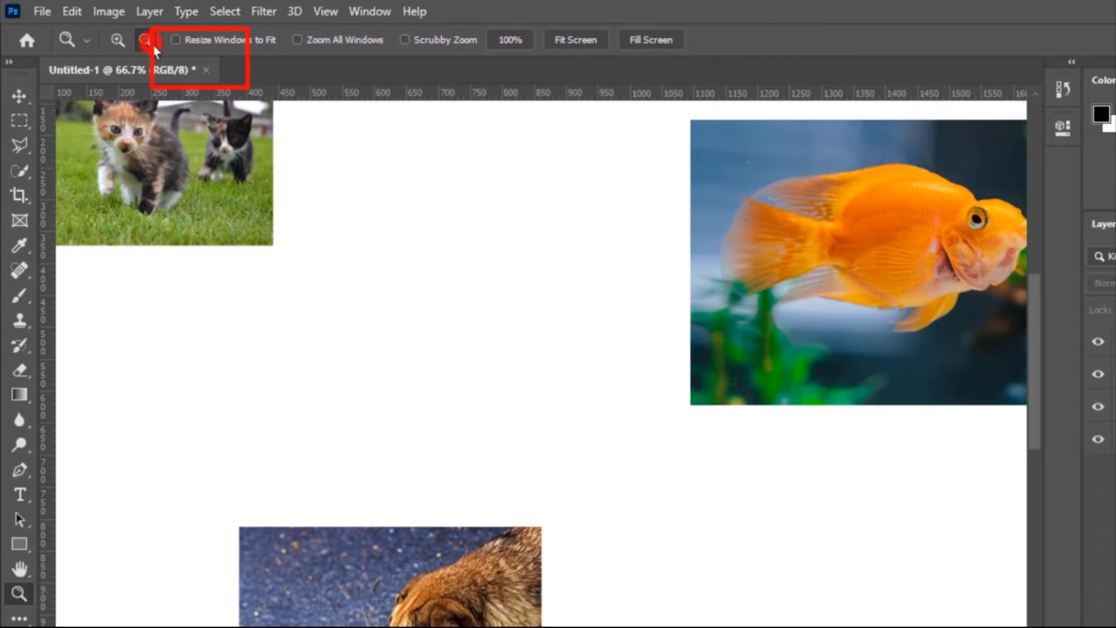
click(451, 362)
click(450, 364)
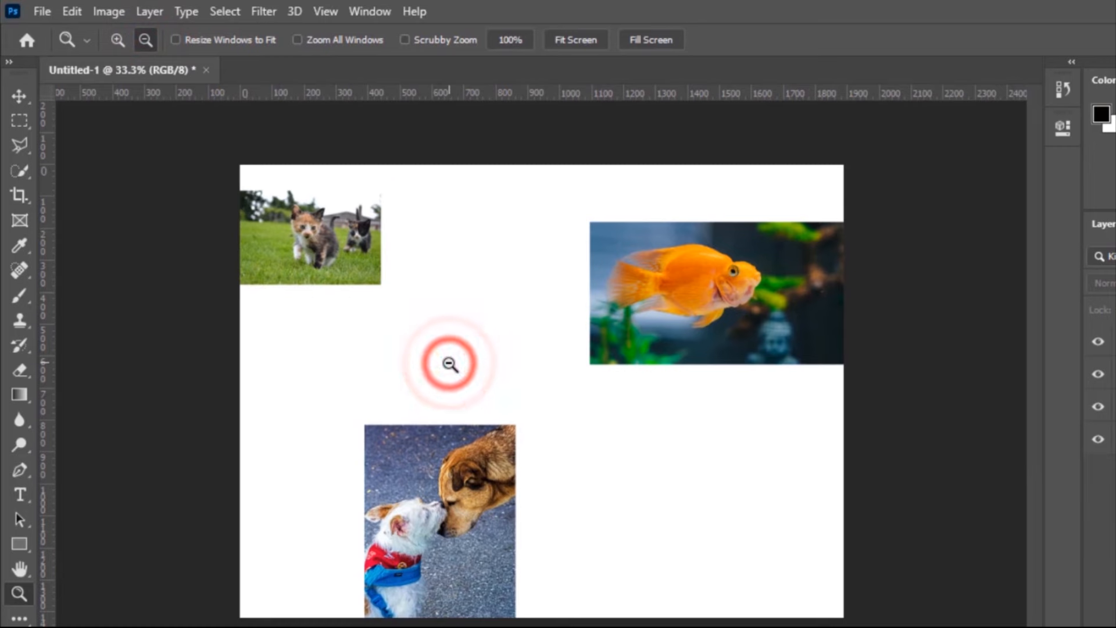
click(449, 365)
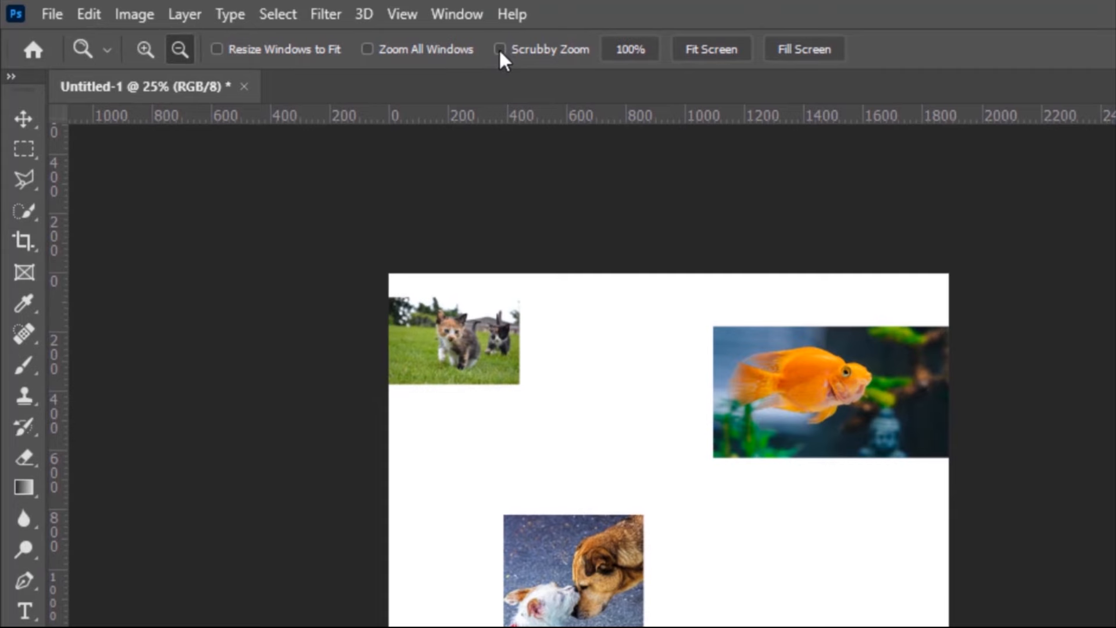
Enable Scrubby Zoom in zoom-in mode, and scrub in on the kitten photo to about 158%
click(499, 49)
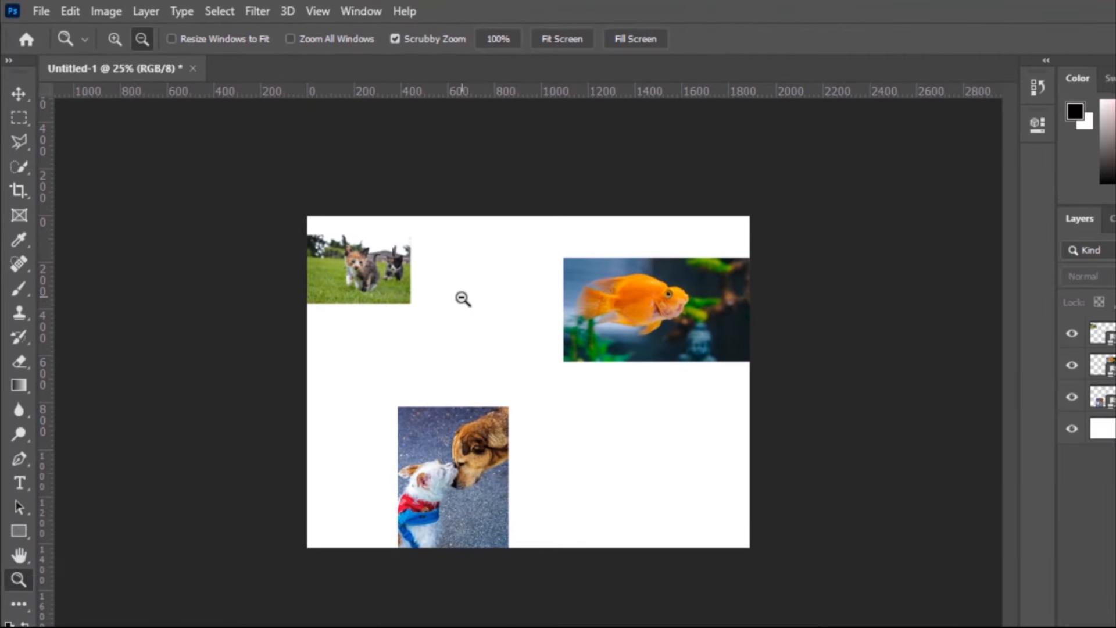
click(114, 38)
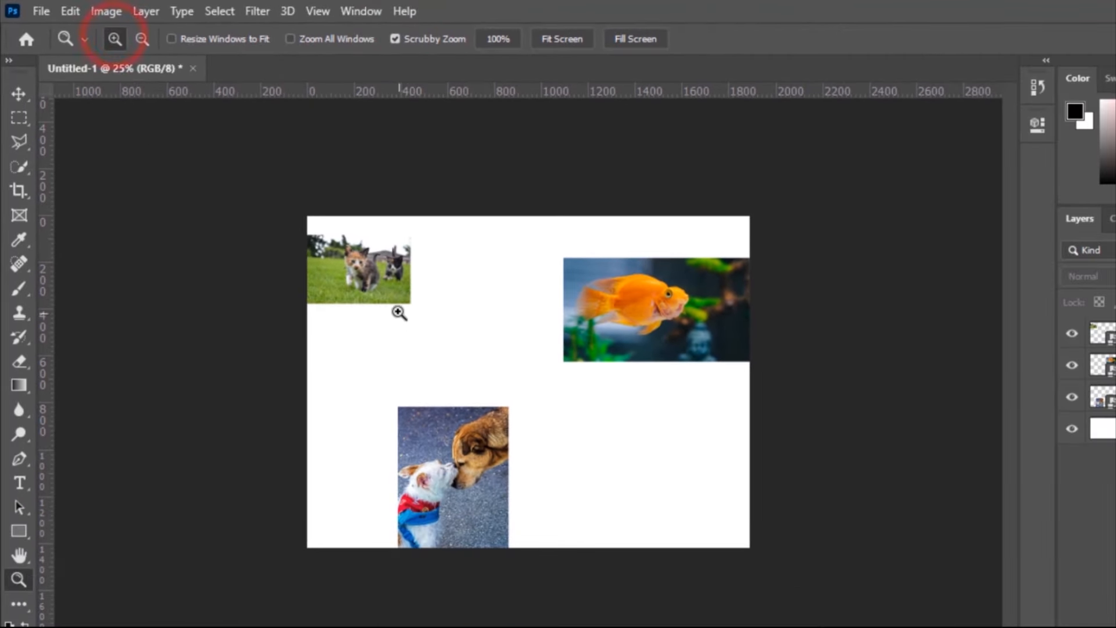
drag(348, 257, 477, 342)
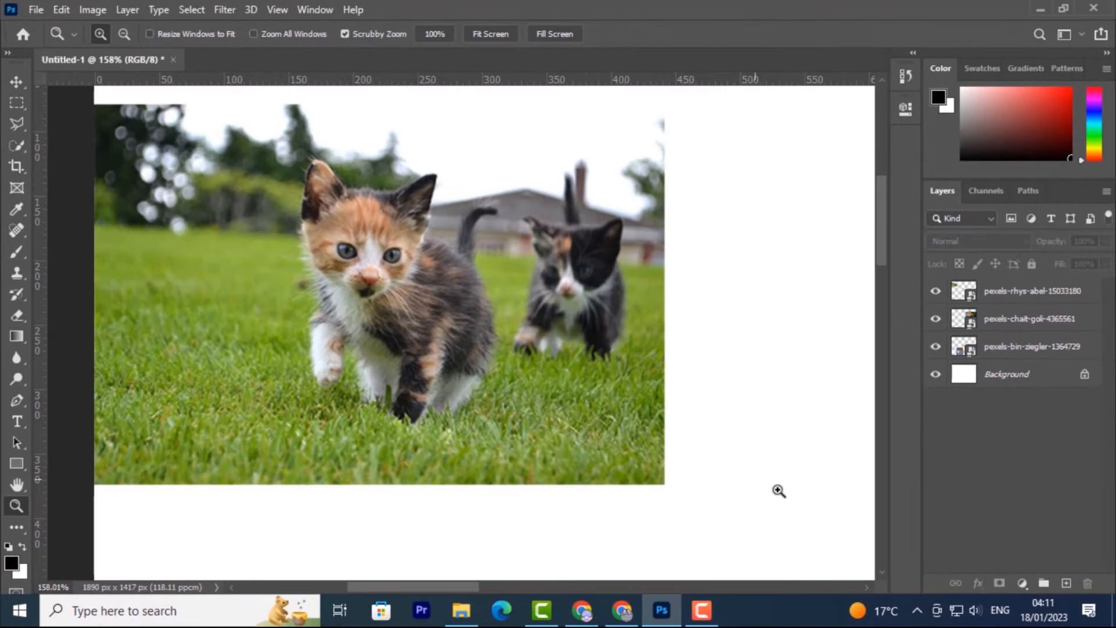
Scrub the zoom out from the kitten photo, in again to about 120%, and back out to about 17.9%
drag(807, 504, 713, 456)
drag(727, 508, 486, 368)
drag(347, 265, 395, 291)
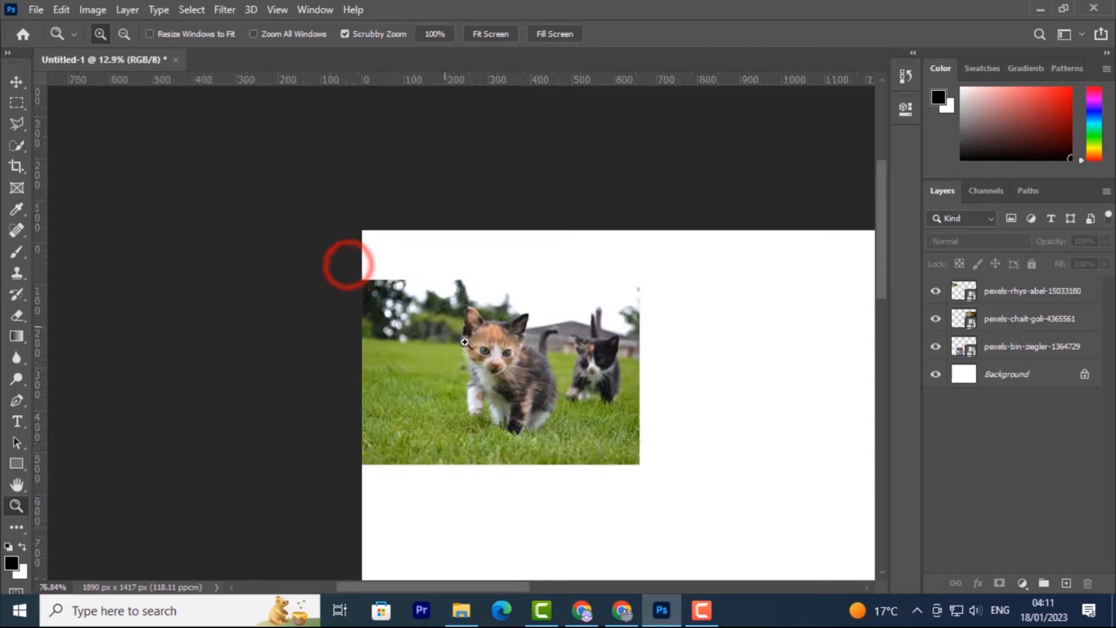
drag(441, 329, 481, 360)
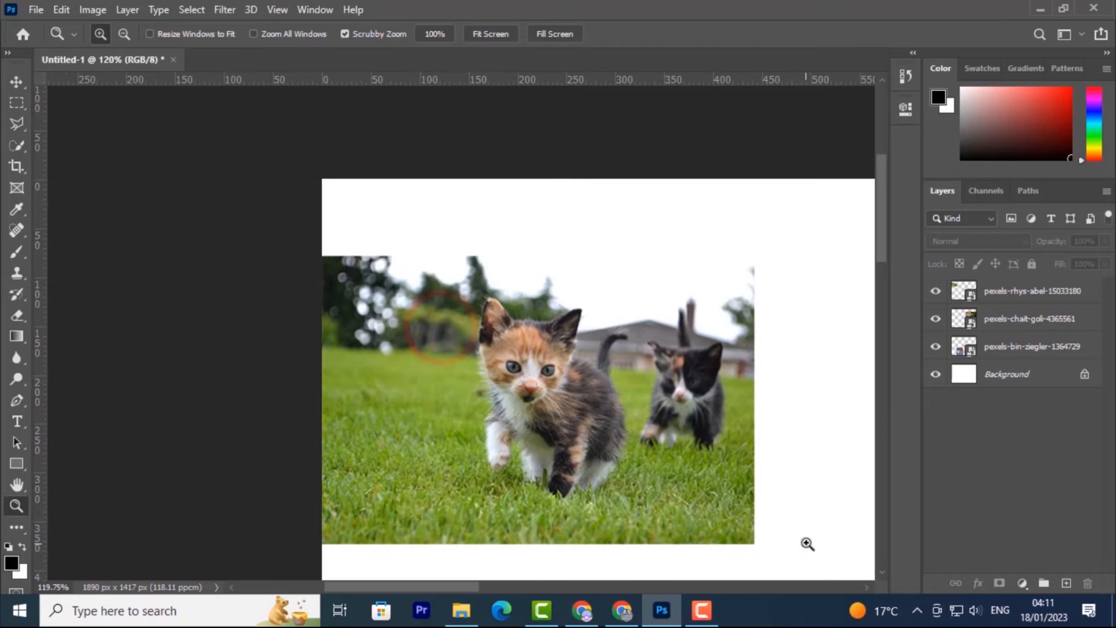
drag(804, 540, 660, 458)
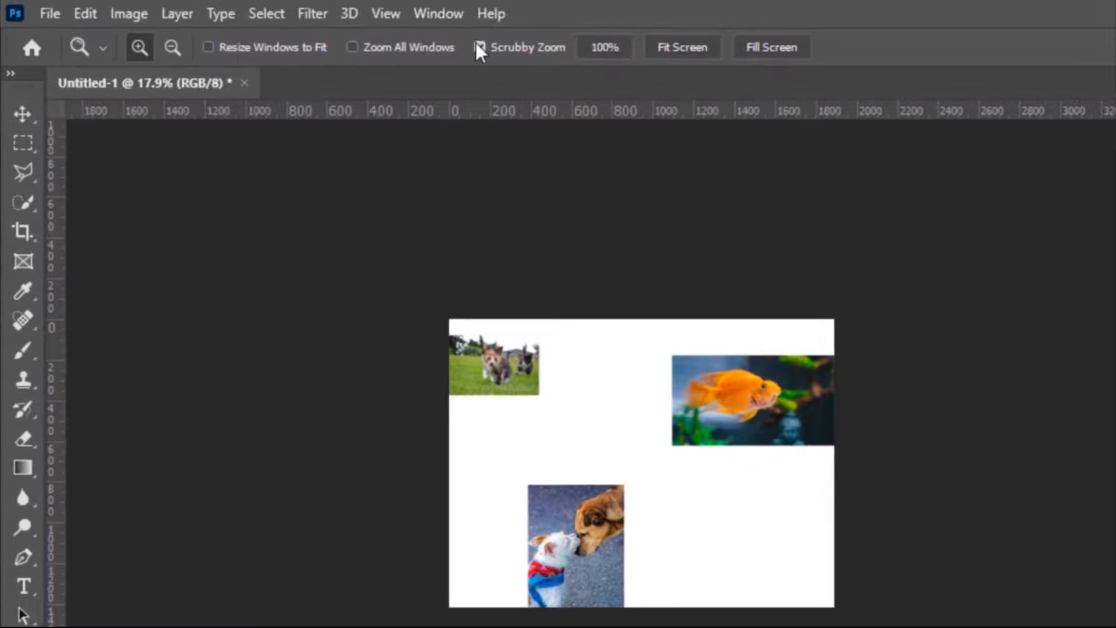
Disable Scrubby Zoom, and zoom in stepwise to 66.7% on the white area between the photos
click(366, 35)
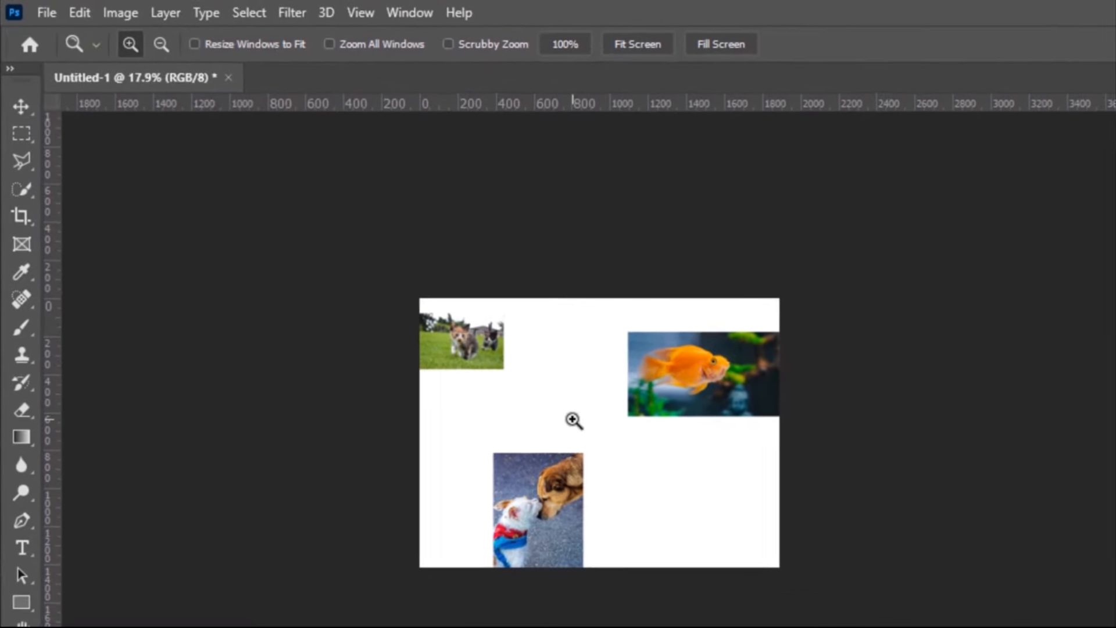
click(634, 463)
click(641, 463)
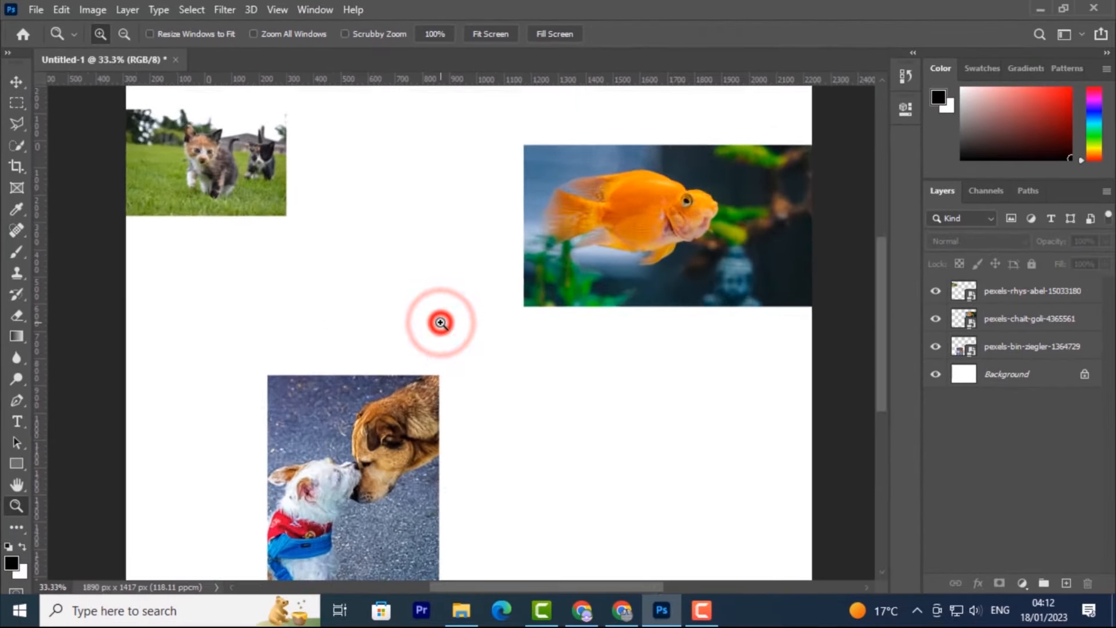
click(441, 323)
click(438, 321)
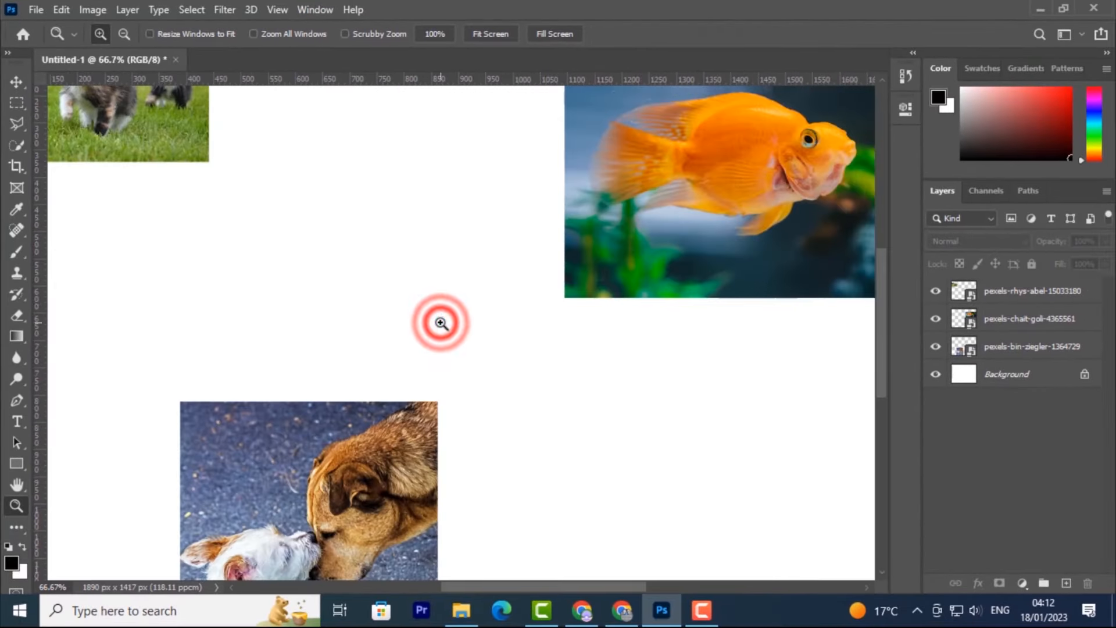
Zoom out to 33.3%, and try to pan the fully visible canvas with the Hand tool
click(124, 33)
click(390, 215)
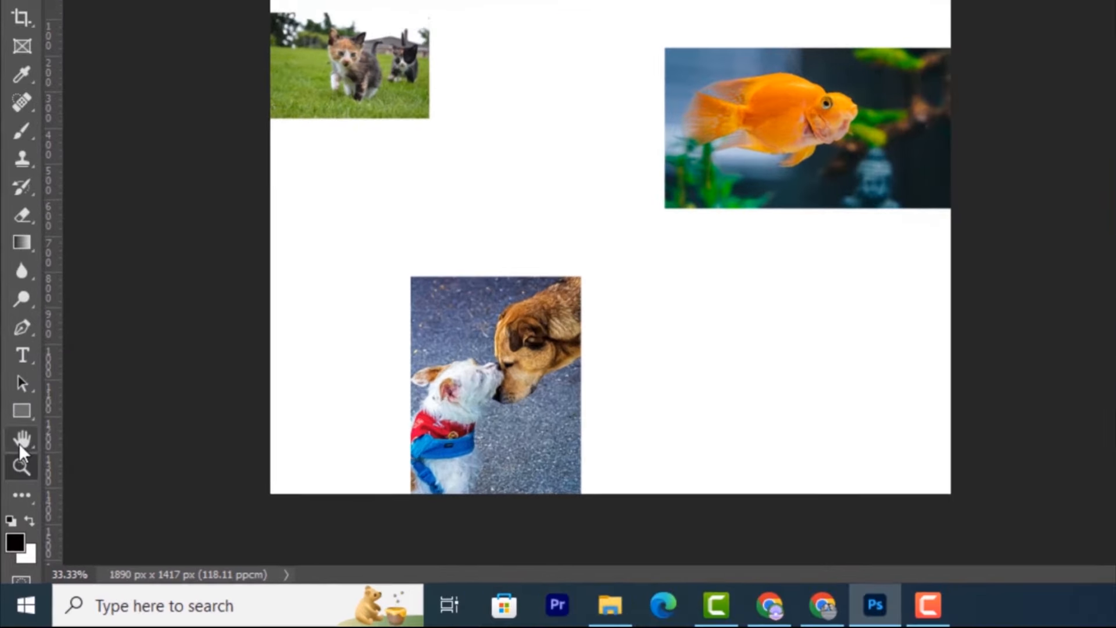
click(17, 484)
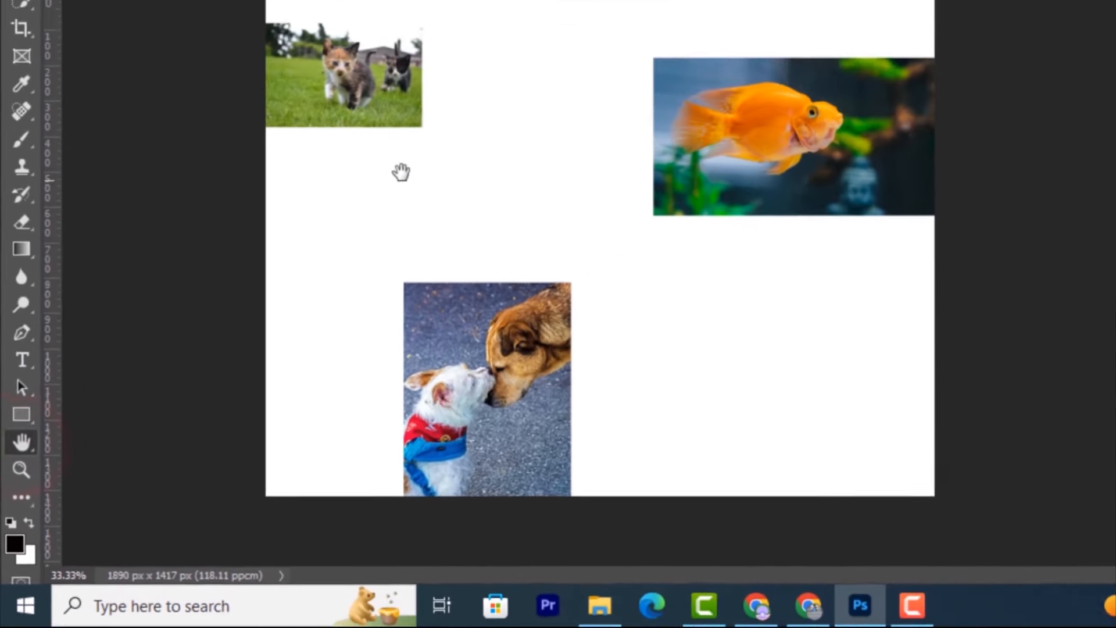
drag(488, 148, 452, 199)
drag(353, 105, 193, 79)
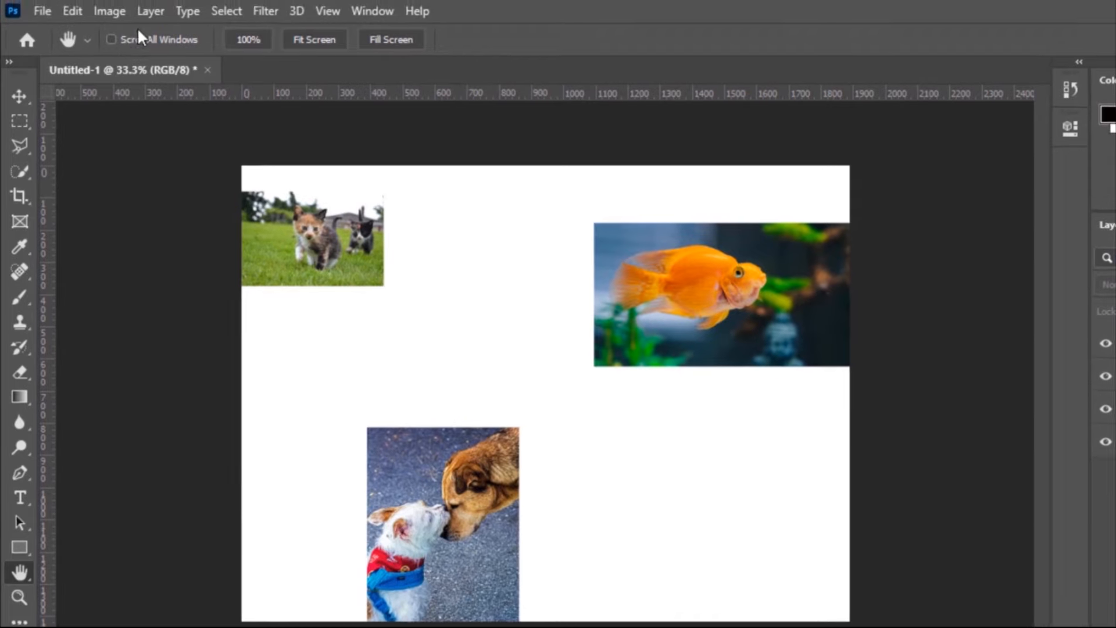
Zoom in to 300% on the upper-right corner of the dog photo with the Zoom tool
click(18, 533)
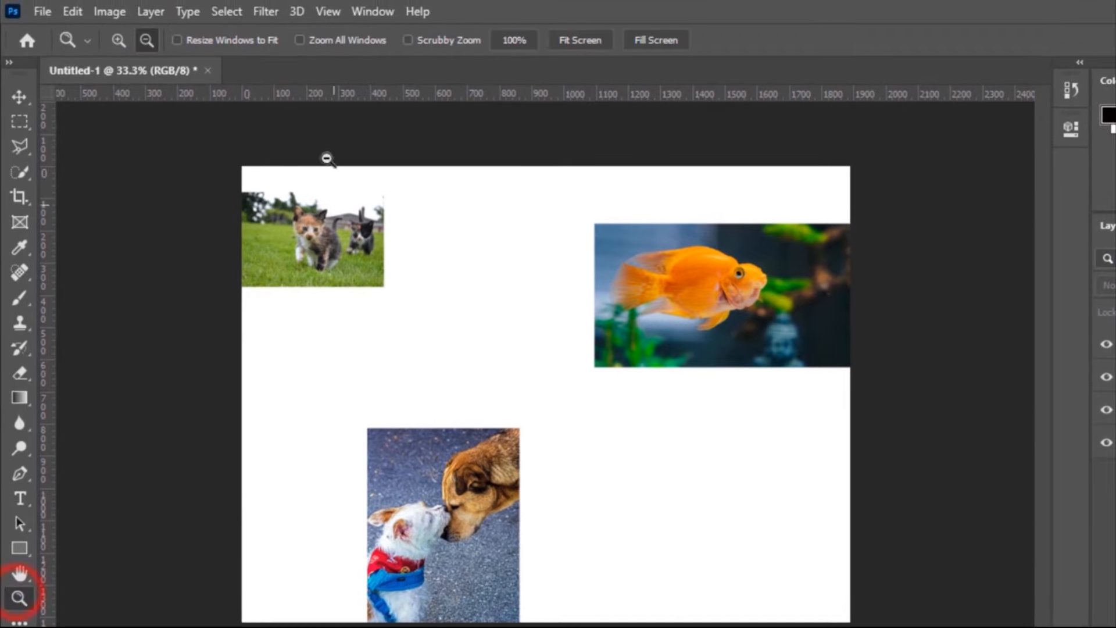
click(126, 40)
click(518, 439)
click(477, 403)
click(476, 403)
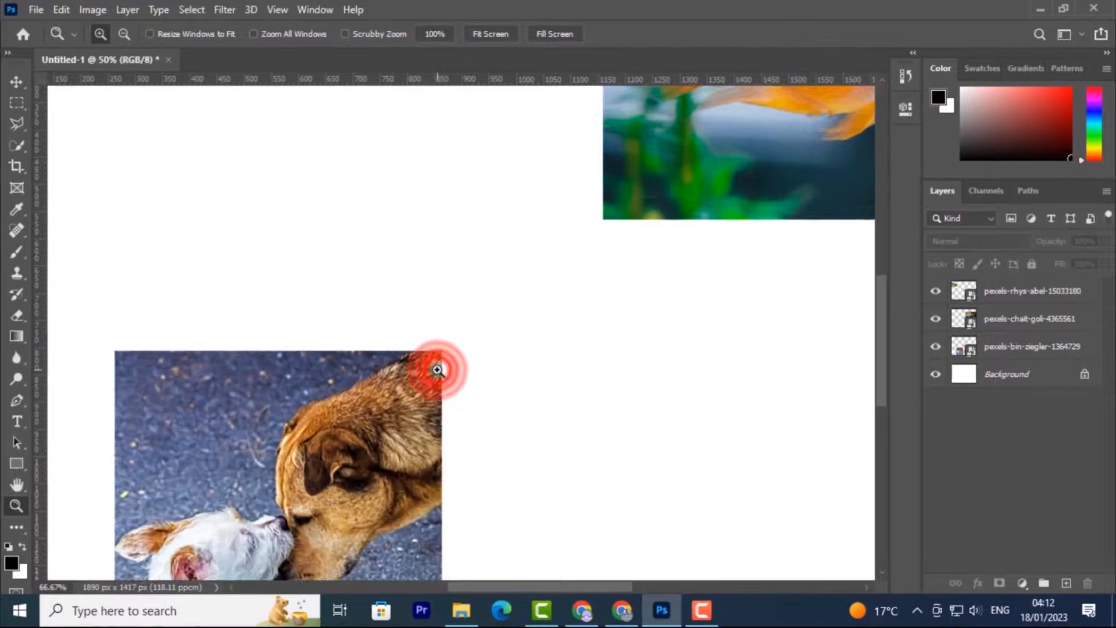
click(477, 403)
click(476, 403)
click(477, 403)
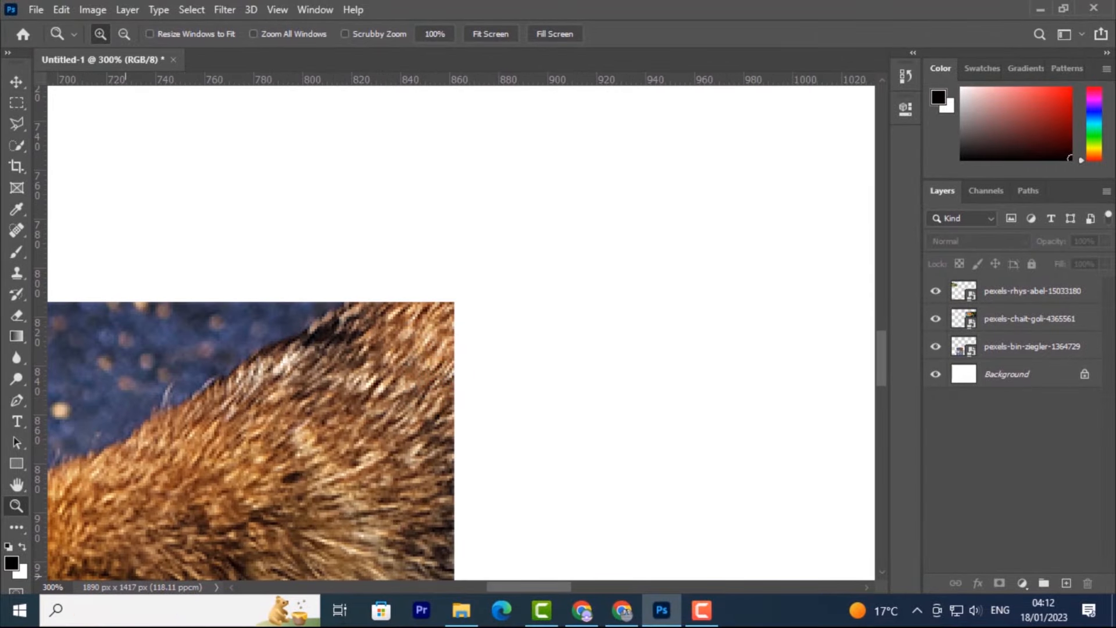
Pan the magnified canvas with the Hand tool from the dog photo to the orange fish's body
click(17, 484)
drag(418, 193, 269, 366)
drag(521, 210, 362, 403)
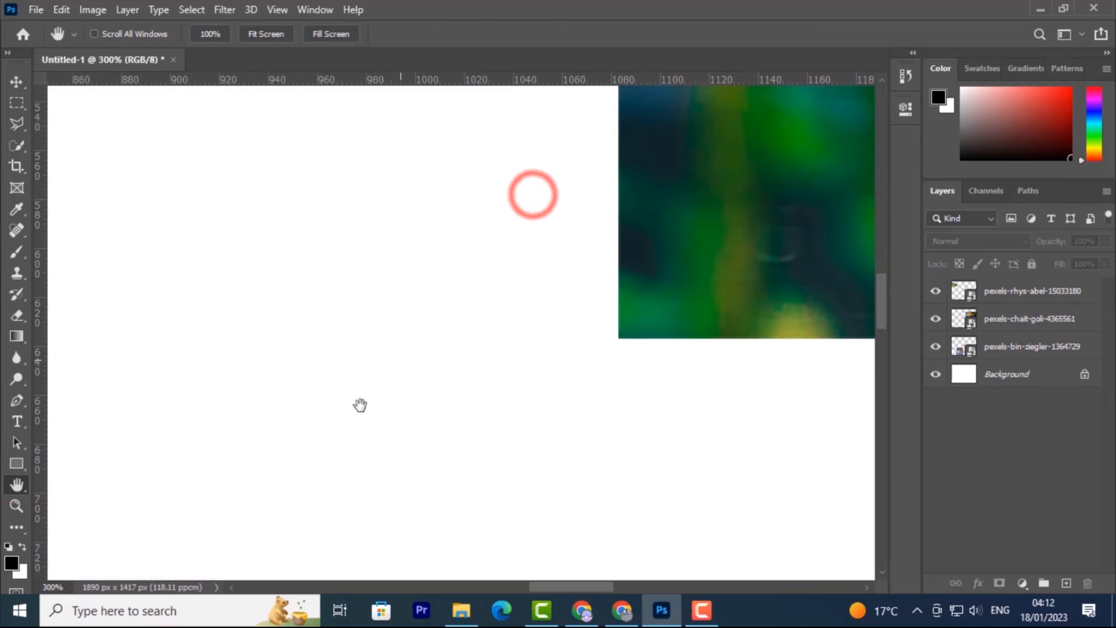
drag(577, 225, 251, 442)
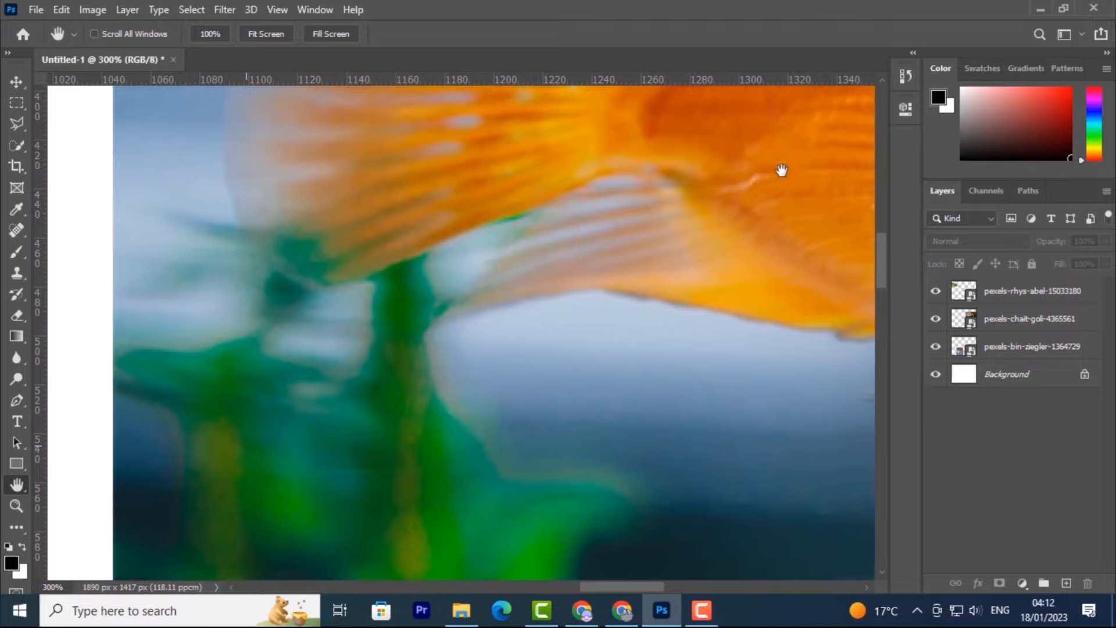
drag(779, 169, 438, 421)
drag(521, 267, 502, 361)
drag(391, 384, 463, 304)
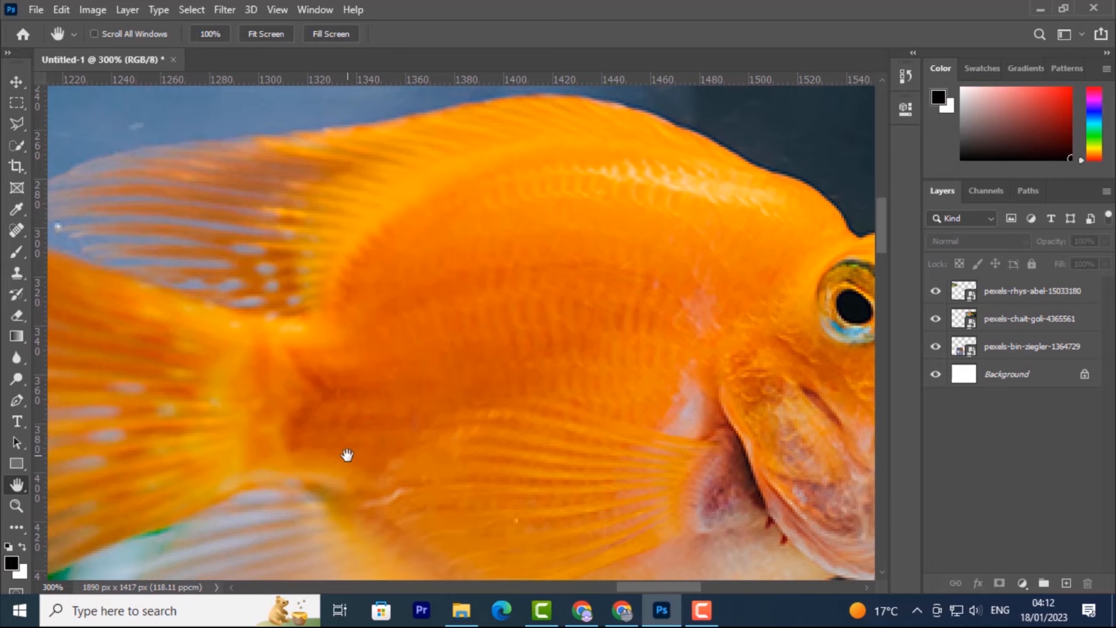
Zoom the document out from the fish to 33.3% so that the whole canvas fits the view
key(ctrl+minus)
key(ctrl+minus)
key(ctrl+minus)
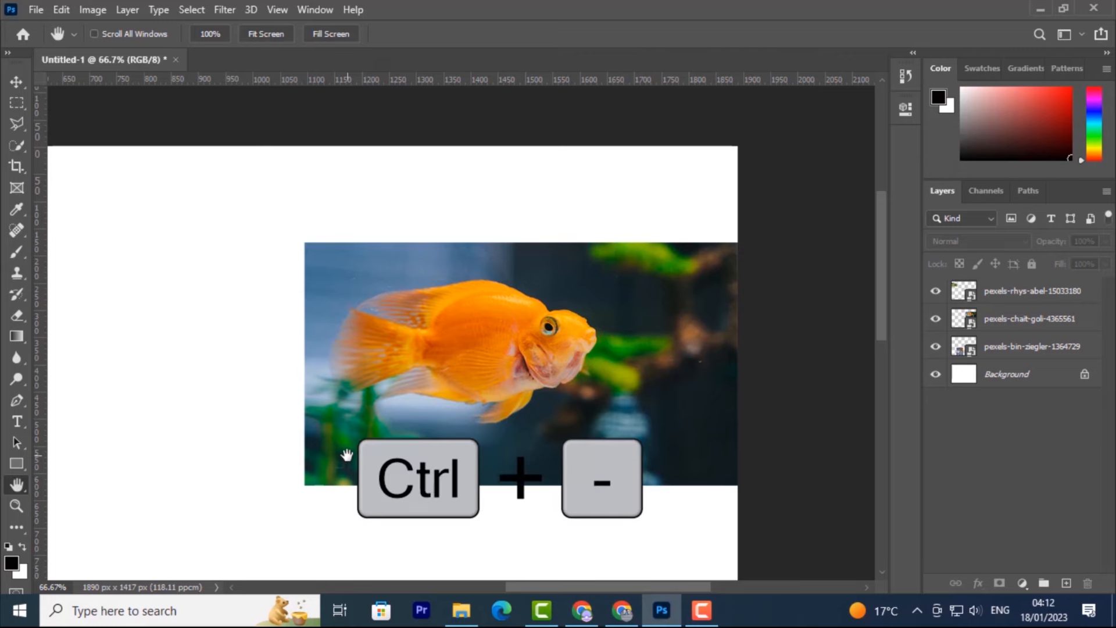
key(ctrl+minus)
key(ctrl+minus)
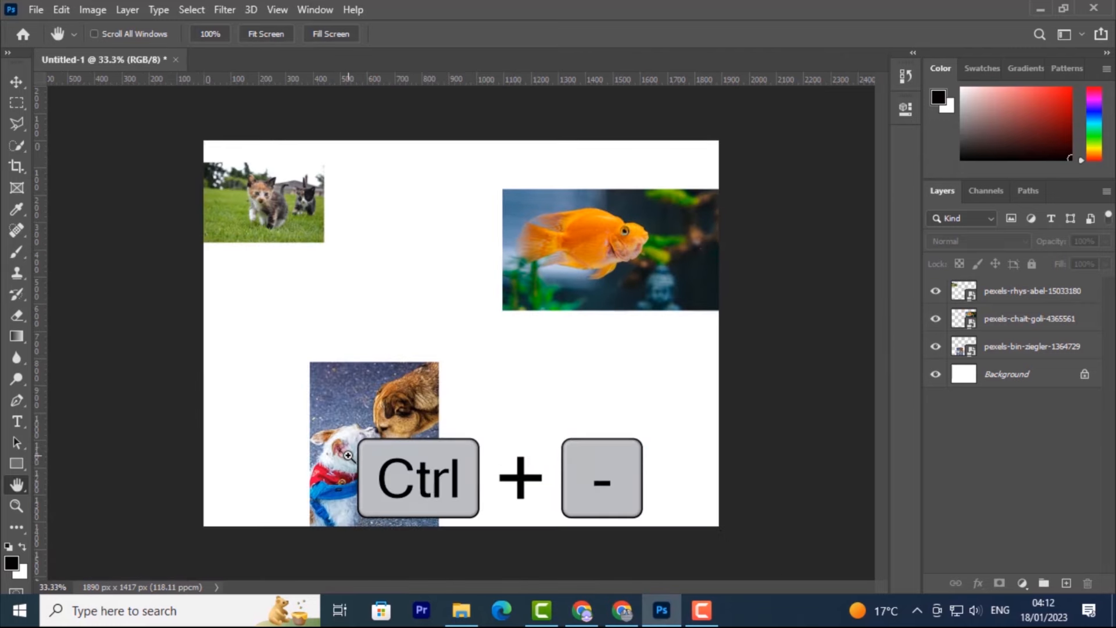
Zoom the document in to 50% and pan the canvas slightly with the Hand tool
key(ctrl+plus)
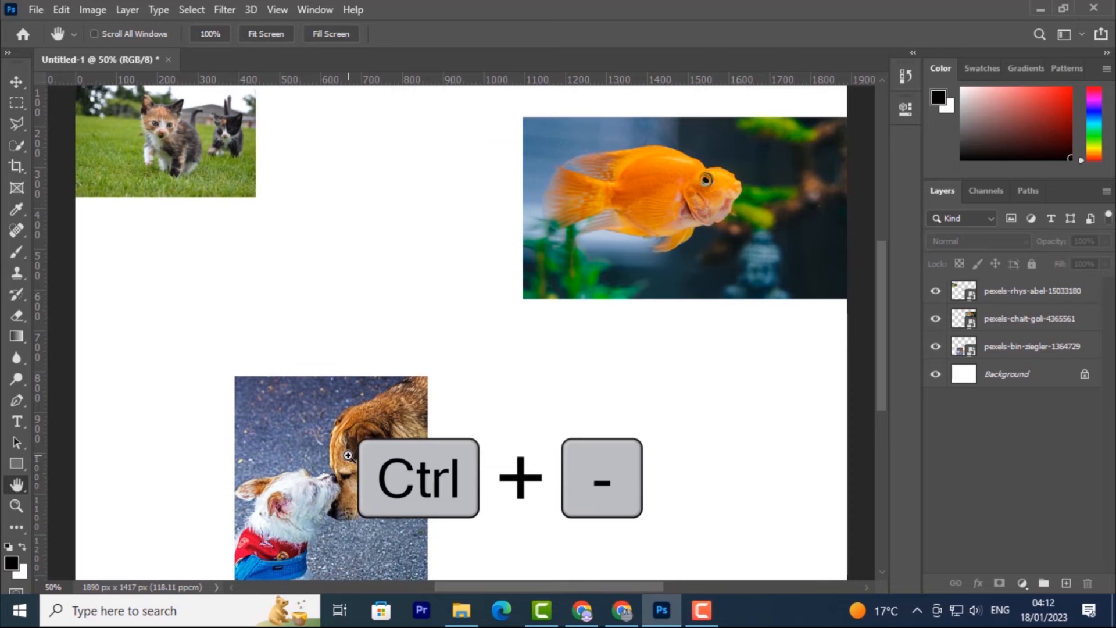
drag(708, 256, 667, 296)
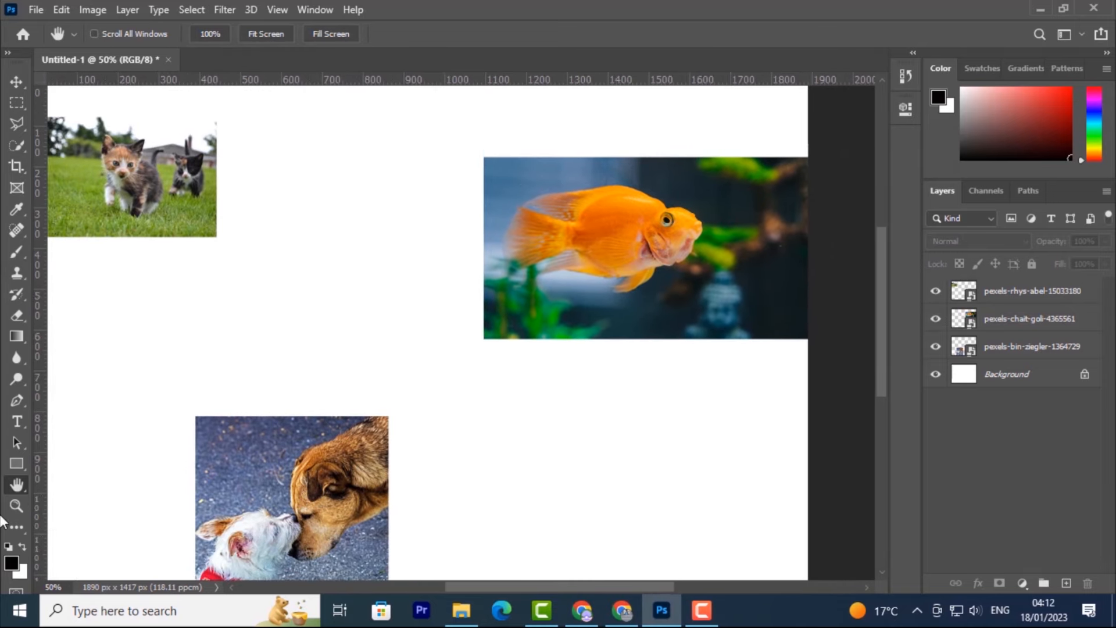
Activate the Move tool and pan around the kitten, fish and dog photos using the temporary Hand tool
click(17, 82)
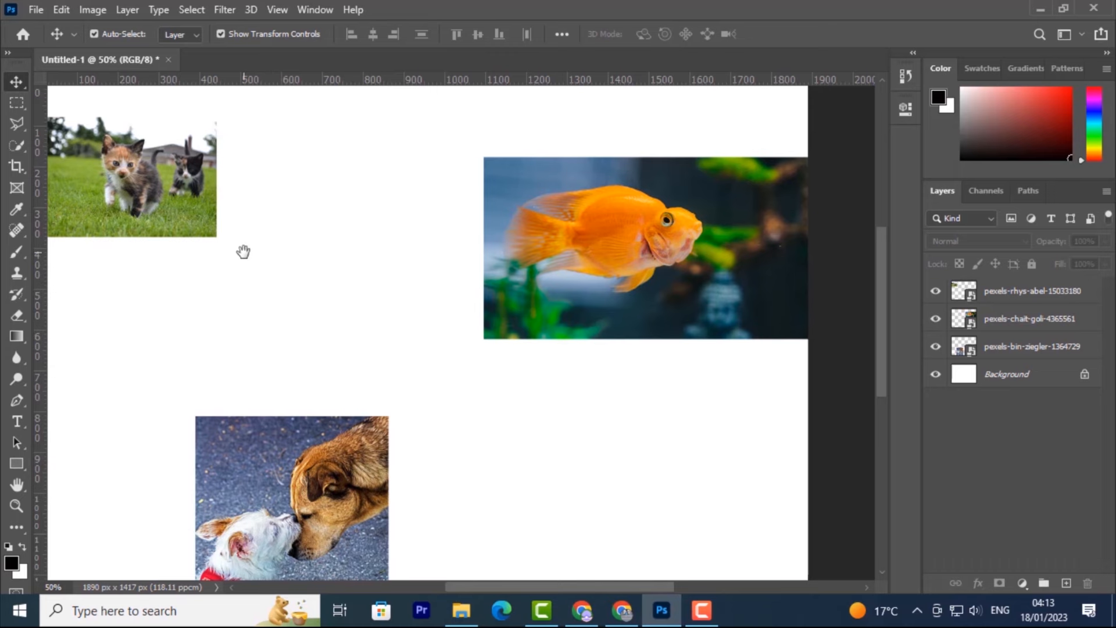
drag(164, 192, 250, 169)
drag(306, 563, 271, 483)
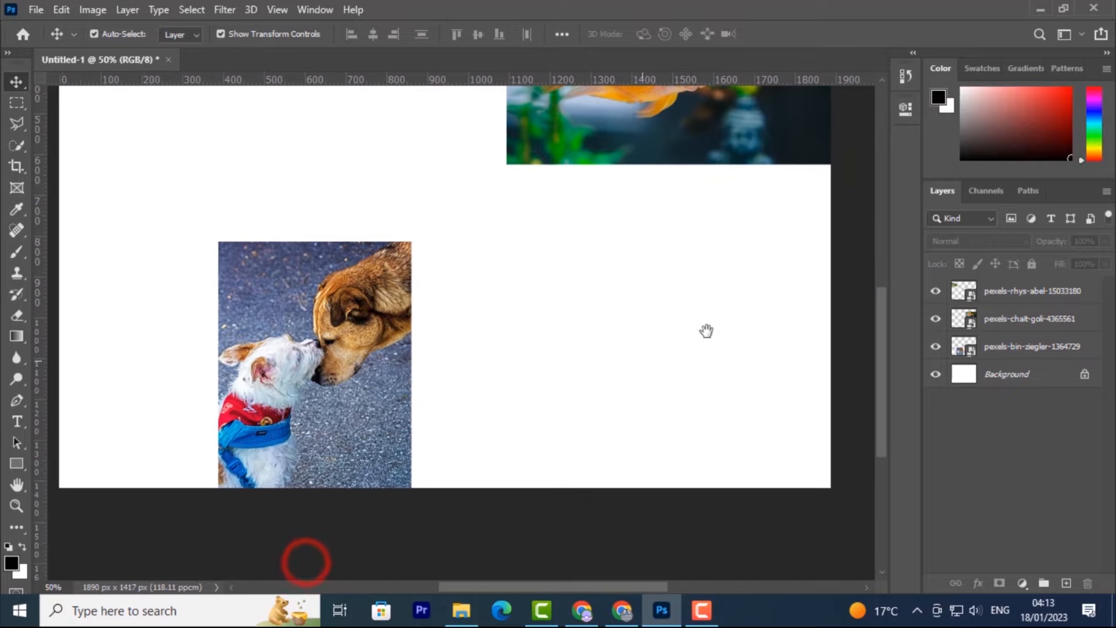
drag(746, 297, 690, 367)
drag(563, 214, 630, 279)
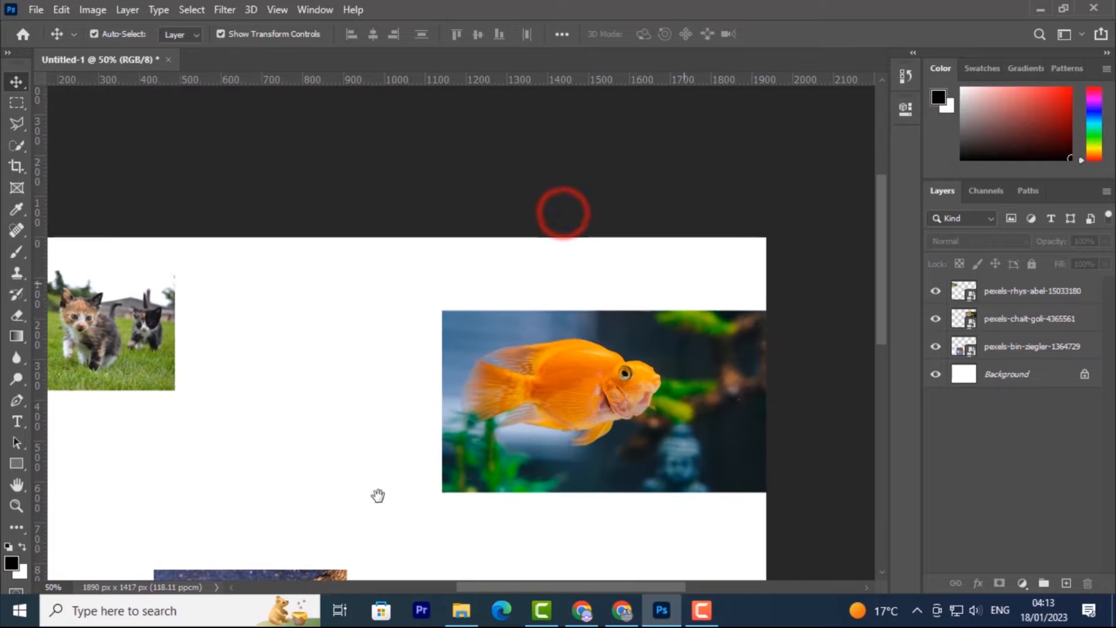
drag(378, 496, 384, 421)
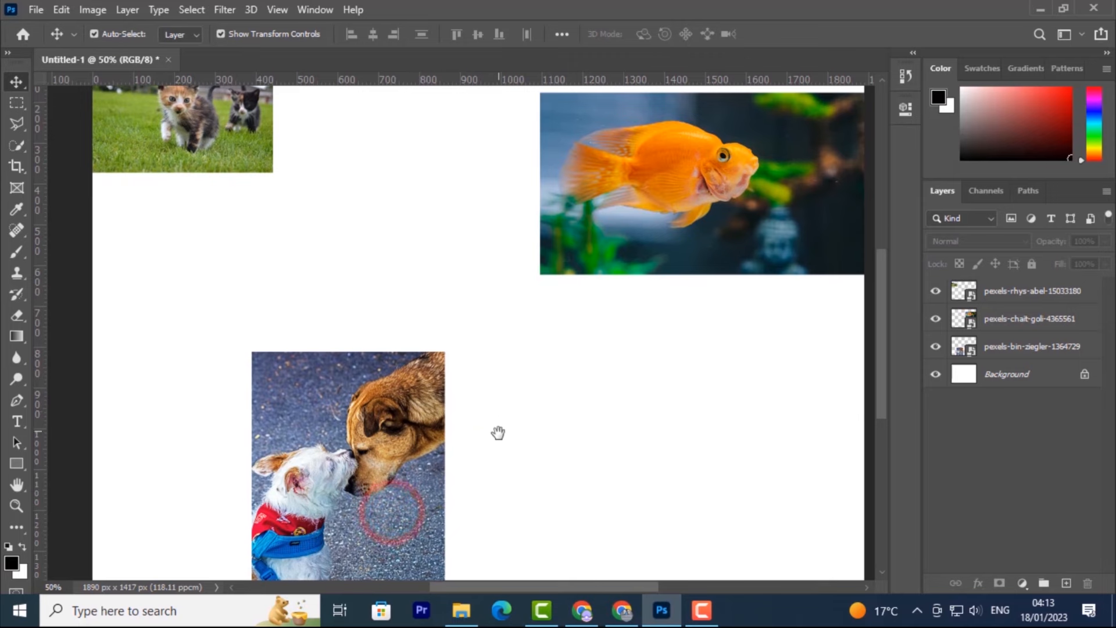
drag(501, 450, 486, 420)
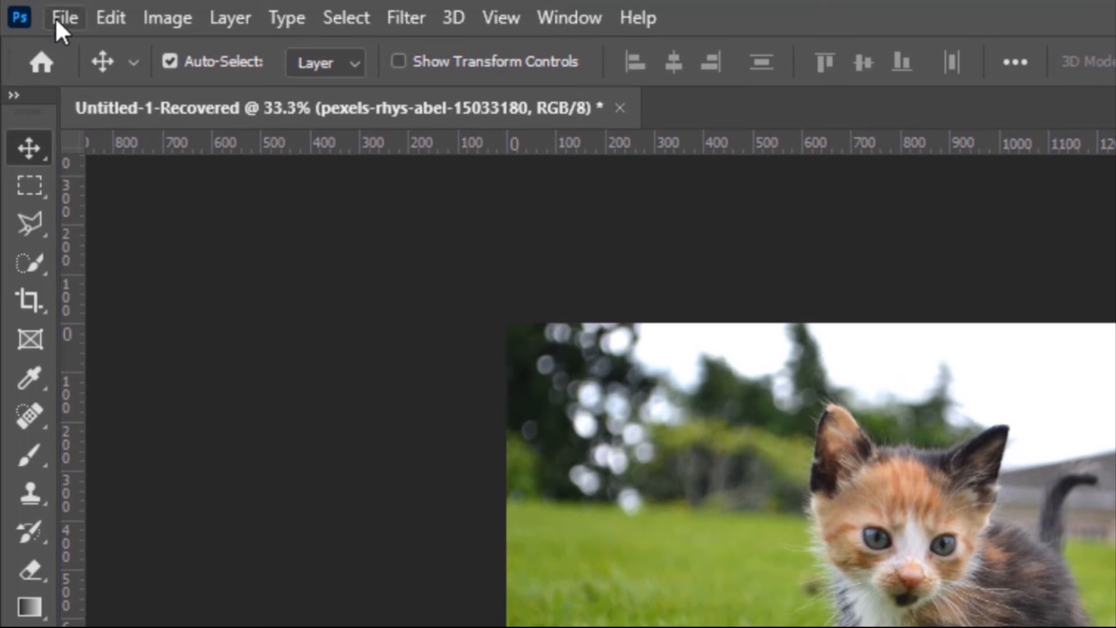
Save the document on the computer in Downloads as cats in Photoshop (PSD) format with Maximize Compatibility
click(53, 17)
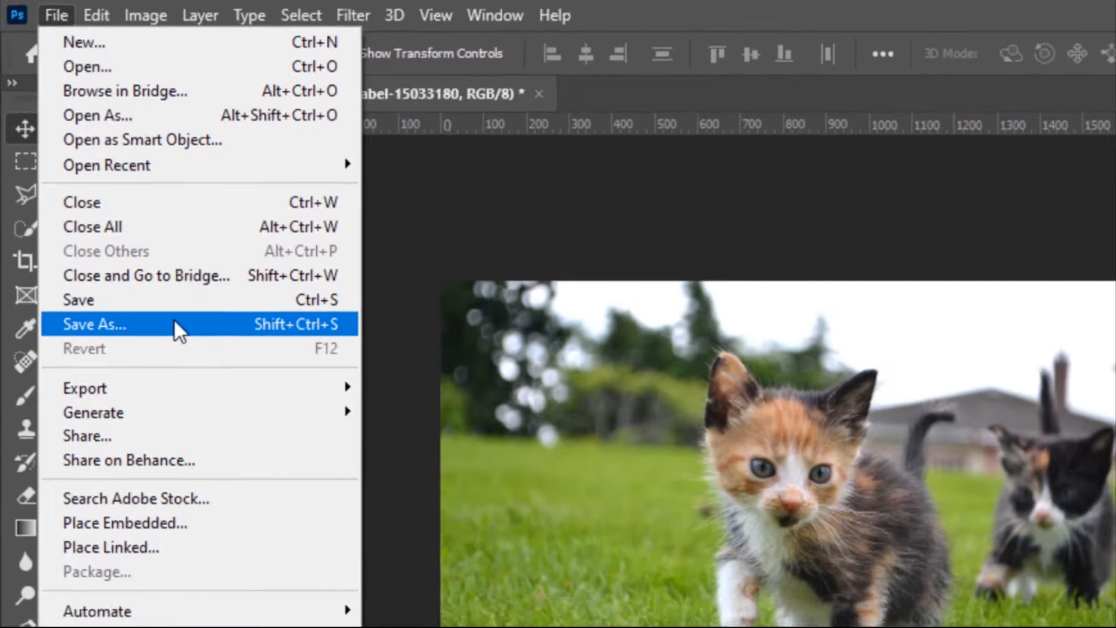
click(200, 372)
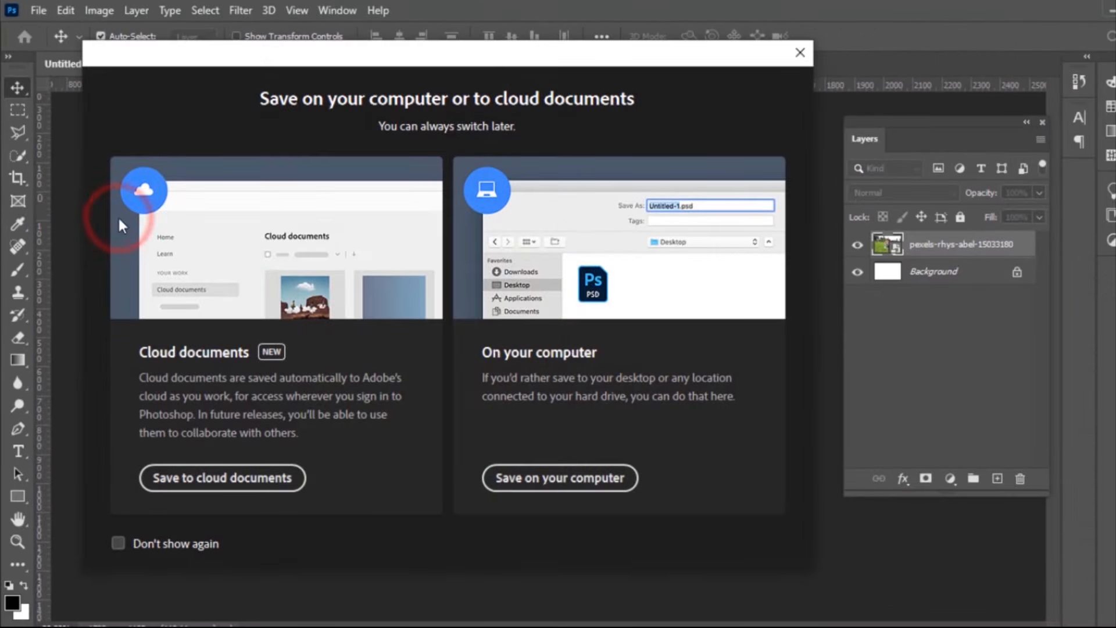
click(521, 485)
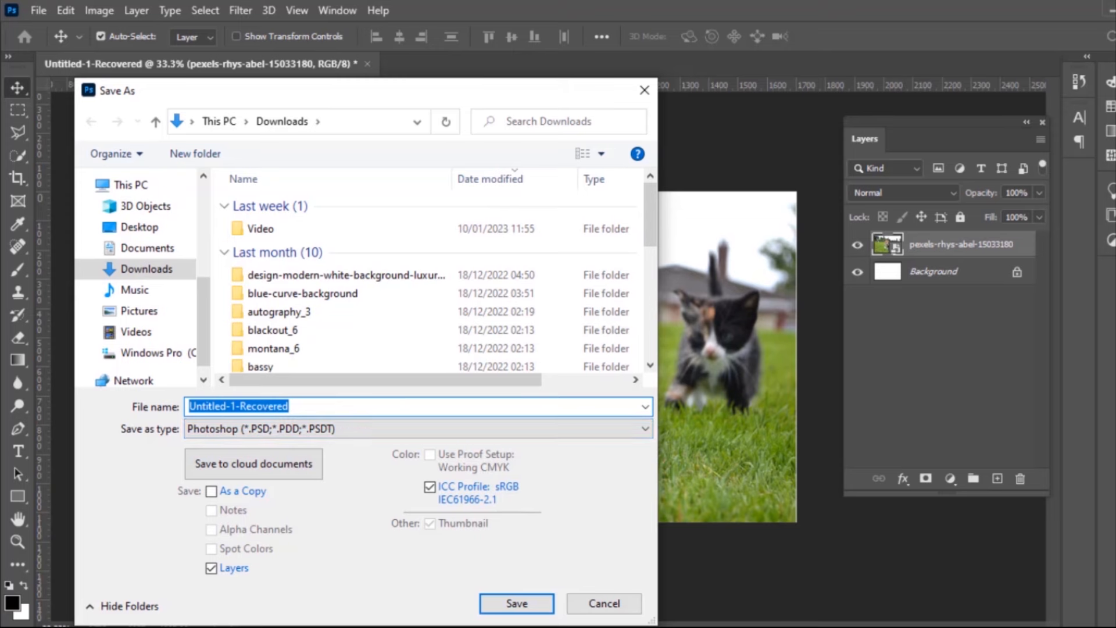
text(cats)
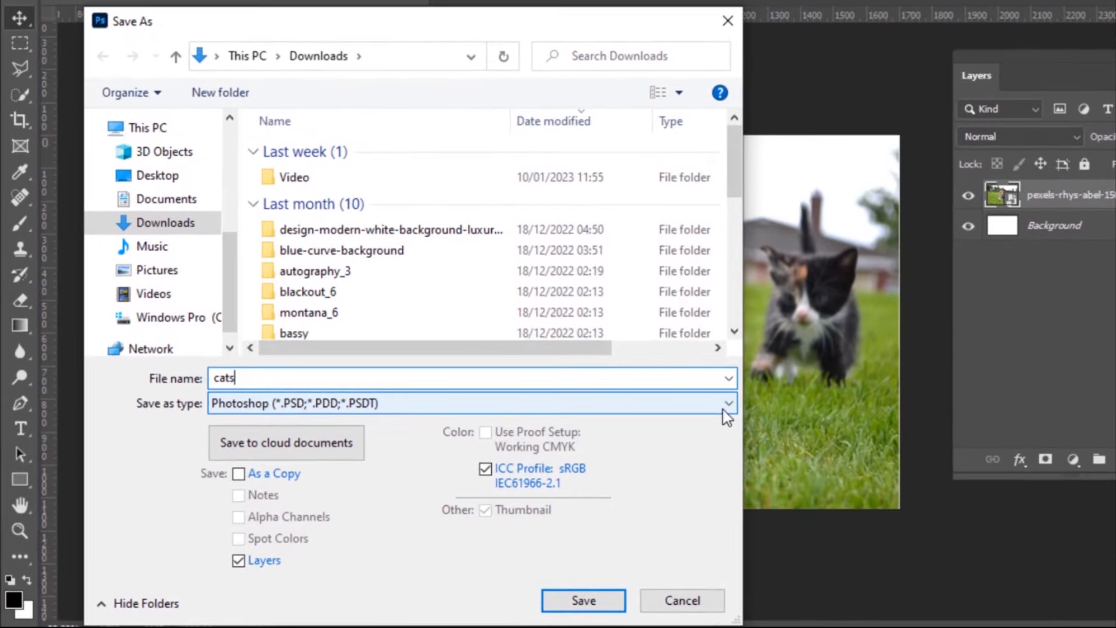
click(709, 413)
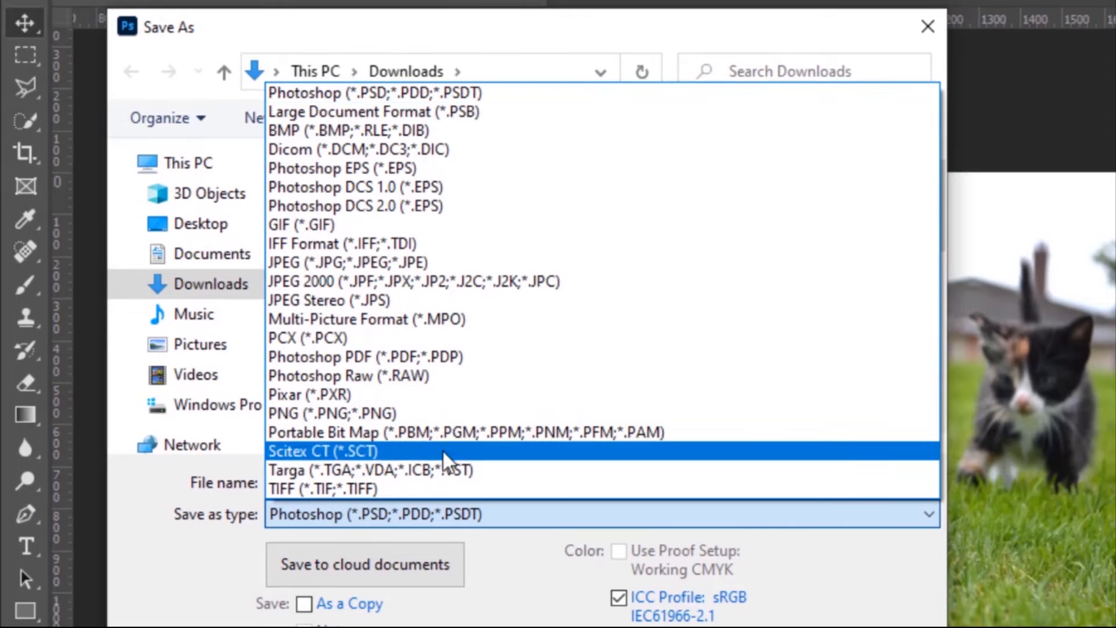
click(425, 95)
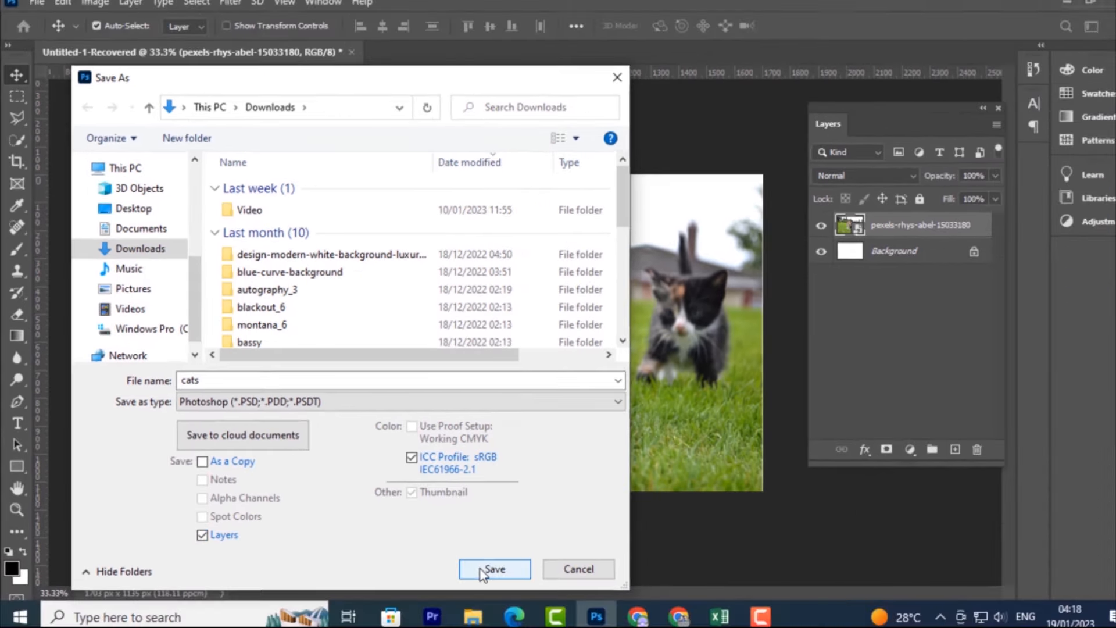
click(567, 607)
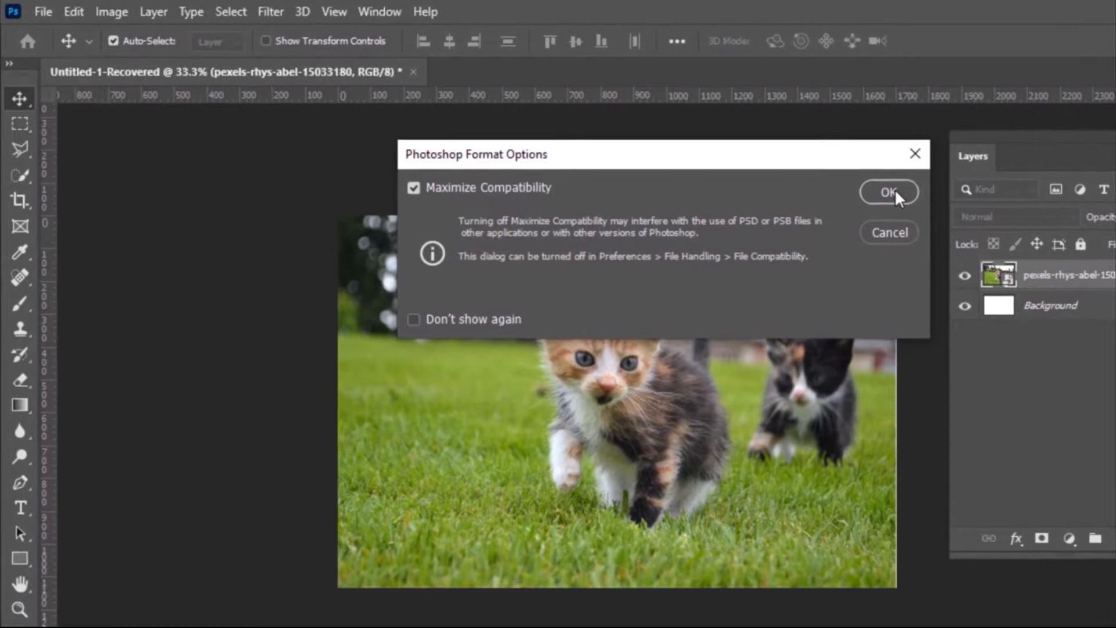
click(738, 159)
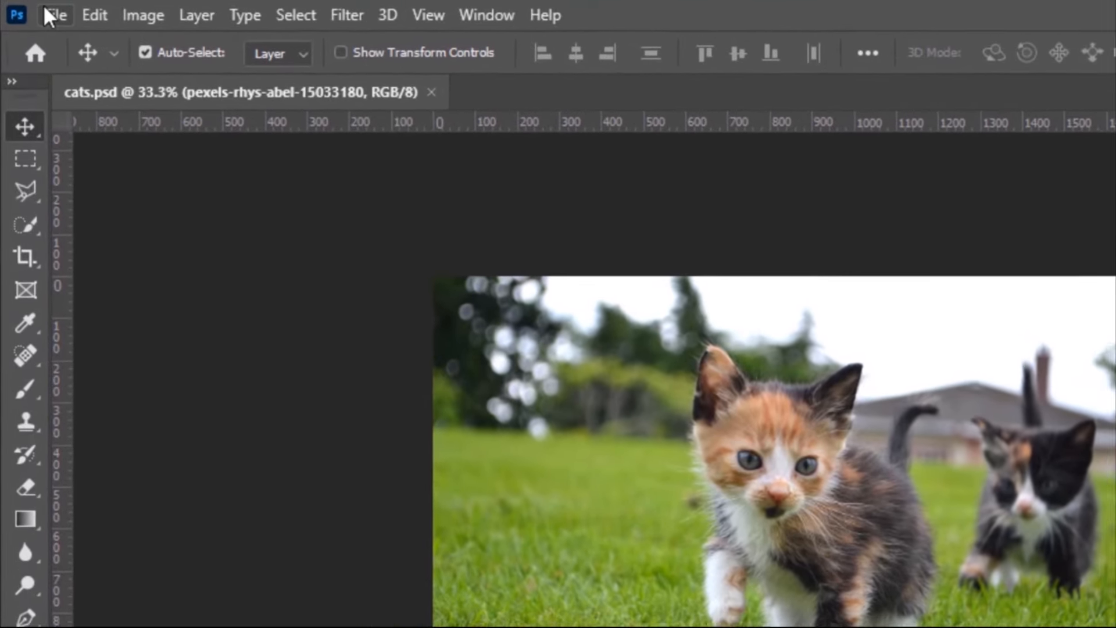
Save a JPEG copy of the document named cats in Downloads with quality 12 (Maximum) and Baseline ("Standard") format
click(41, 11)
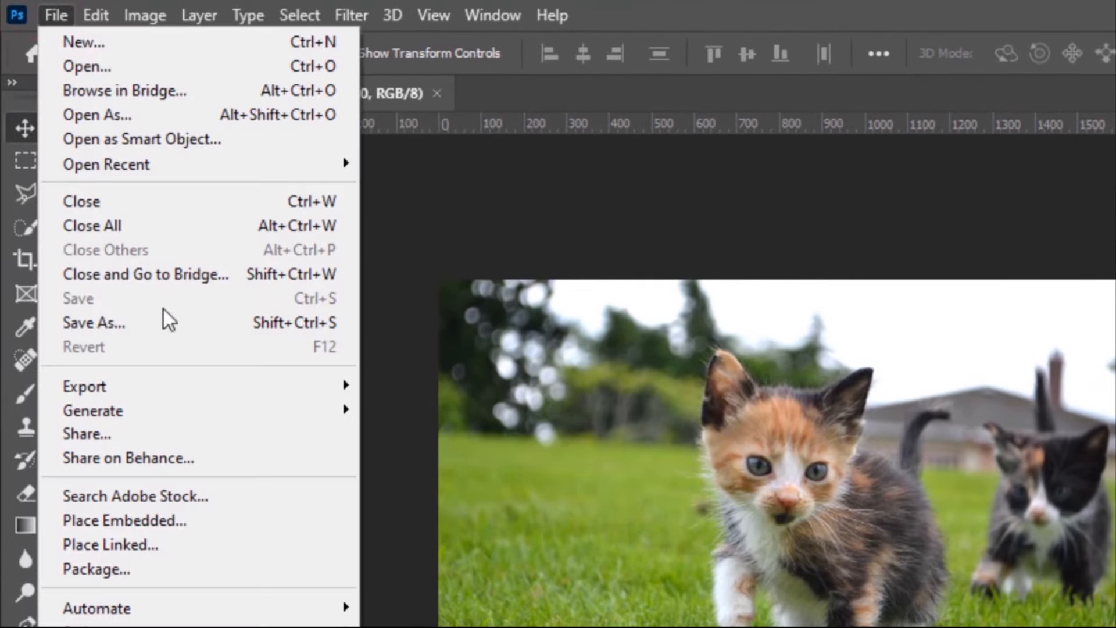
click(179, 322)
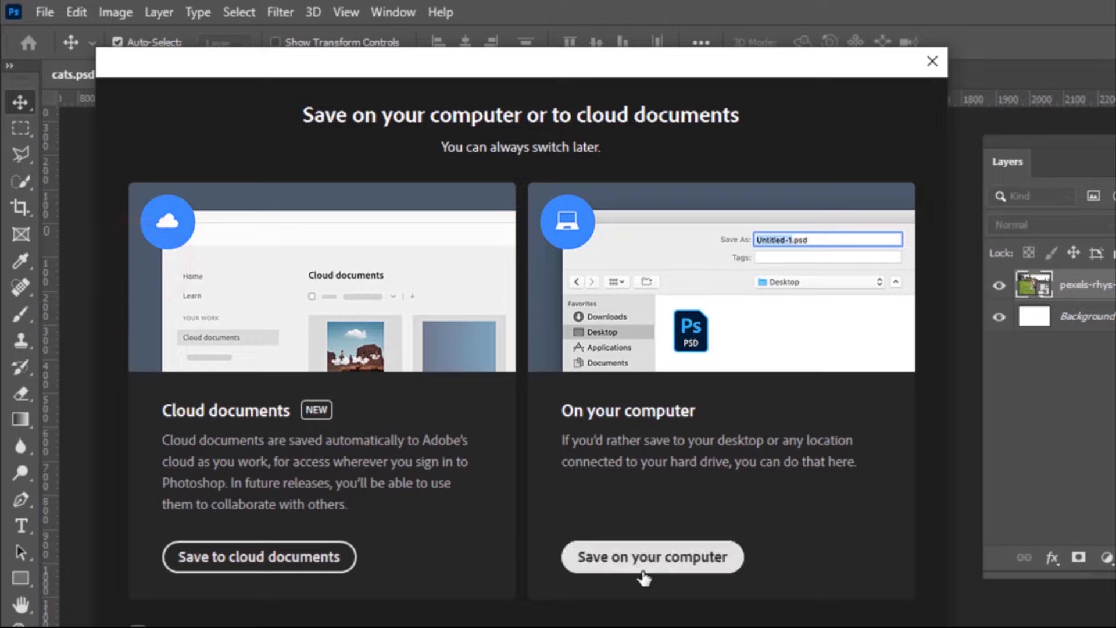
click(711, 597)
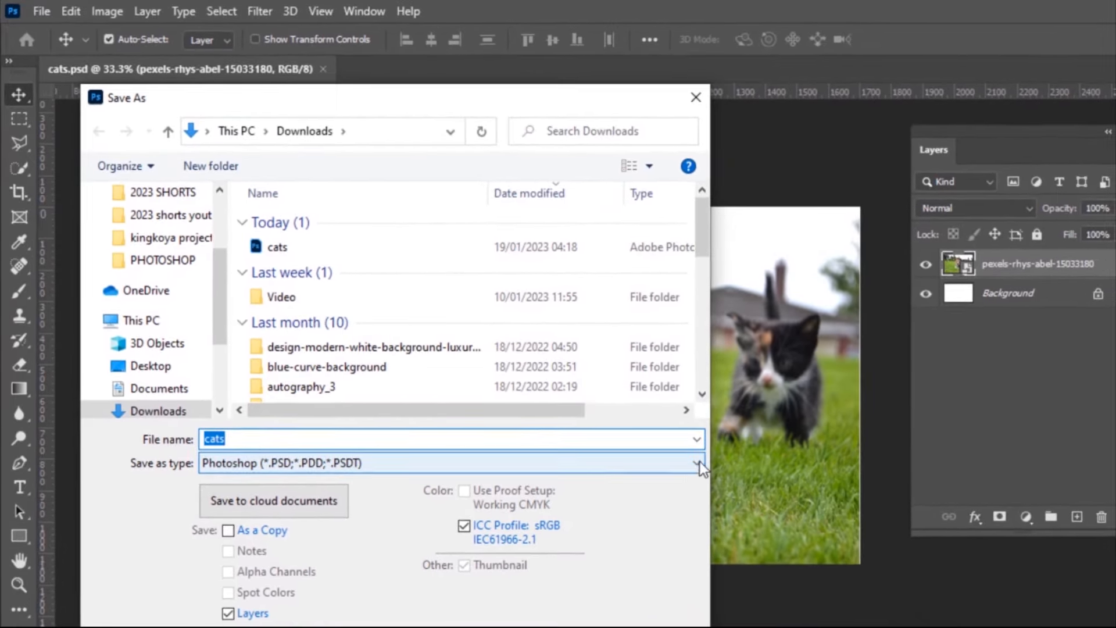
click(727, 483)
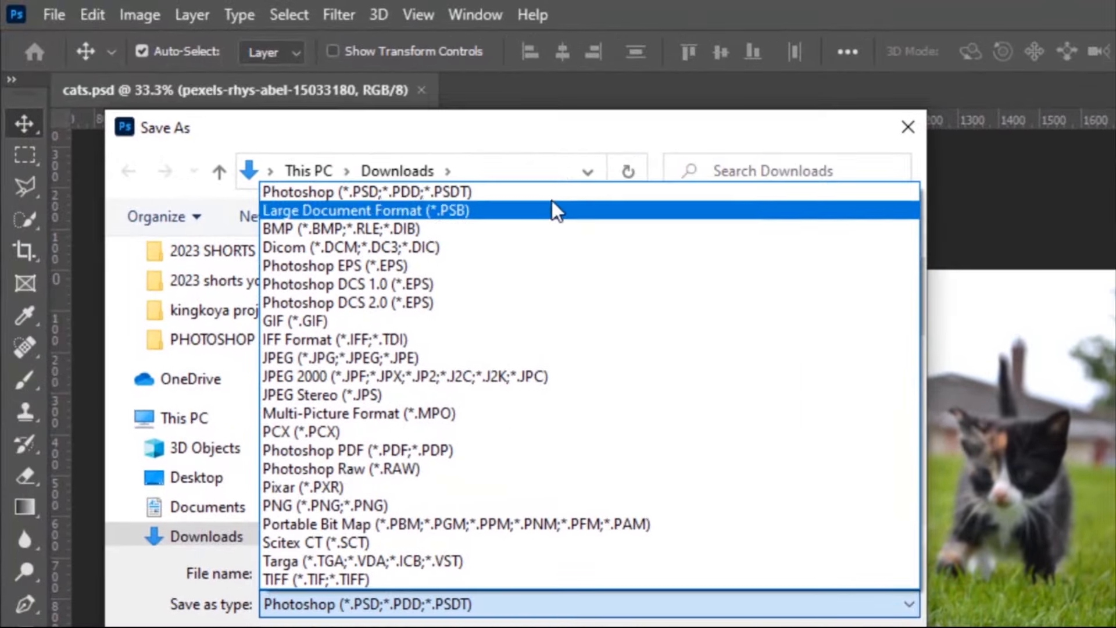
click(488, 357)
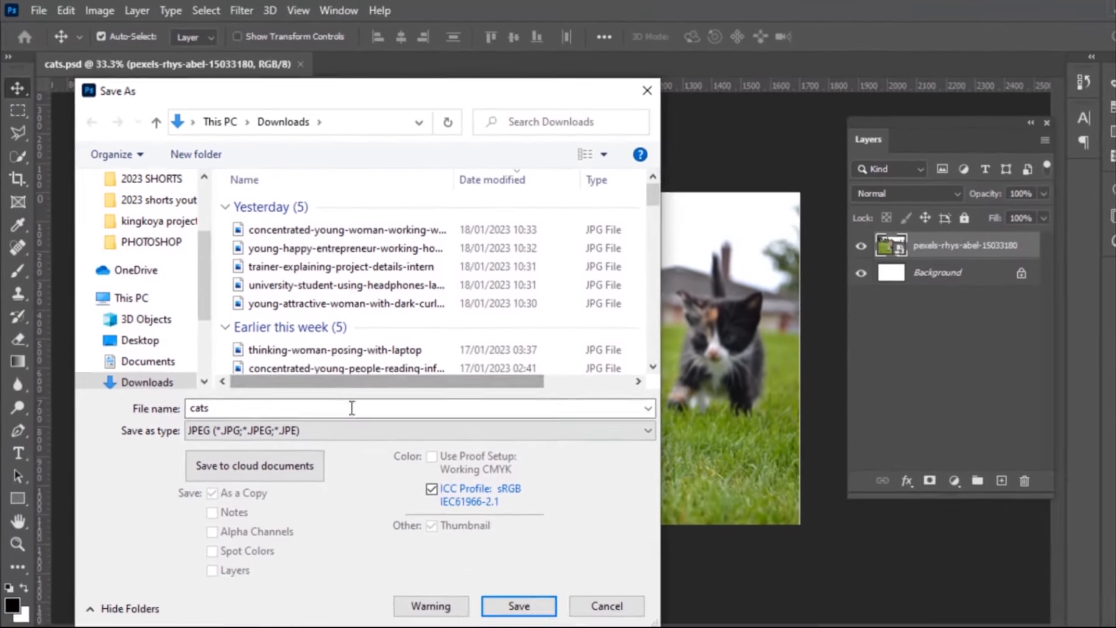
click(520, 605)
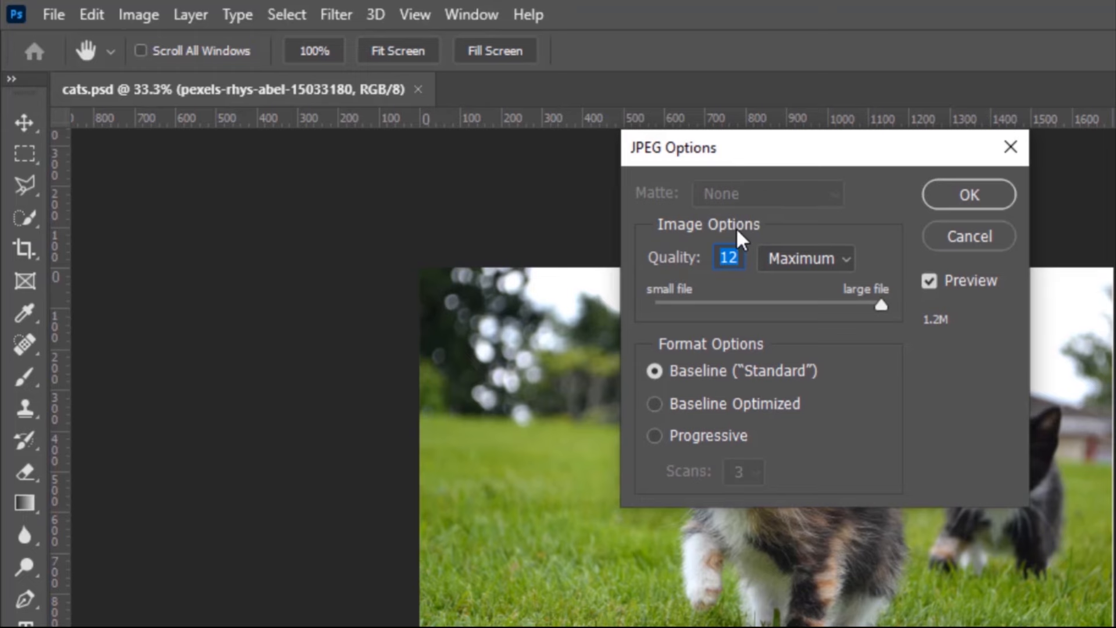
click(956, 196)
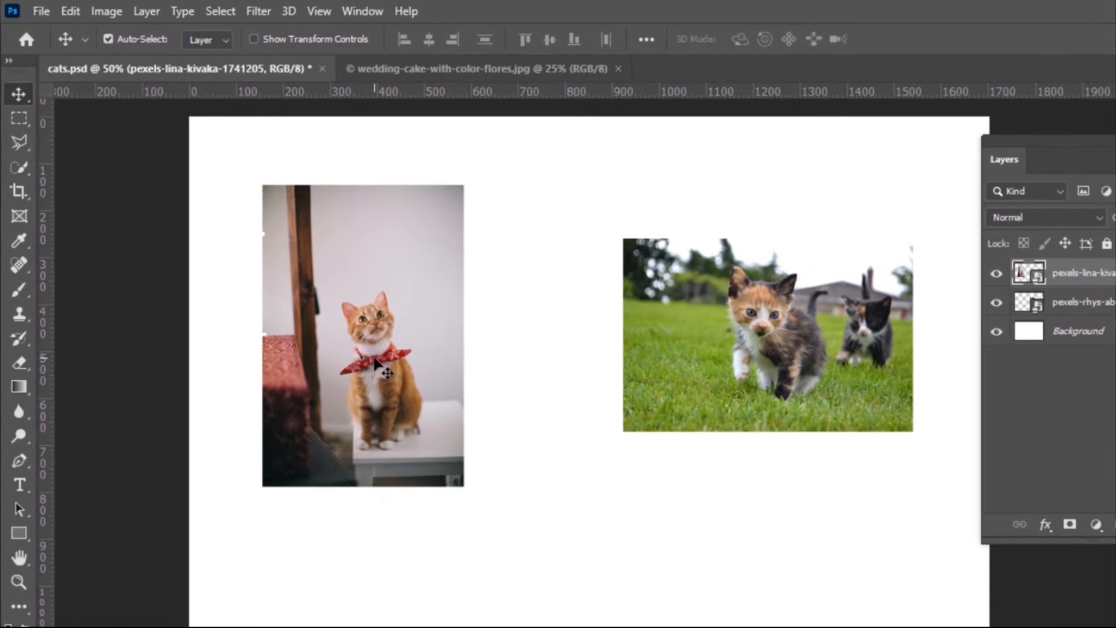
Reposition the orange cat photo and the kittens photo on the canvas with Auto-Select enabled
drag(381, 317, 432, 360)
drag(761, 283, 768, 323)
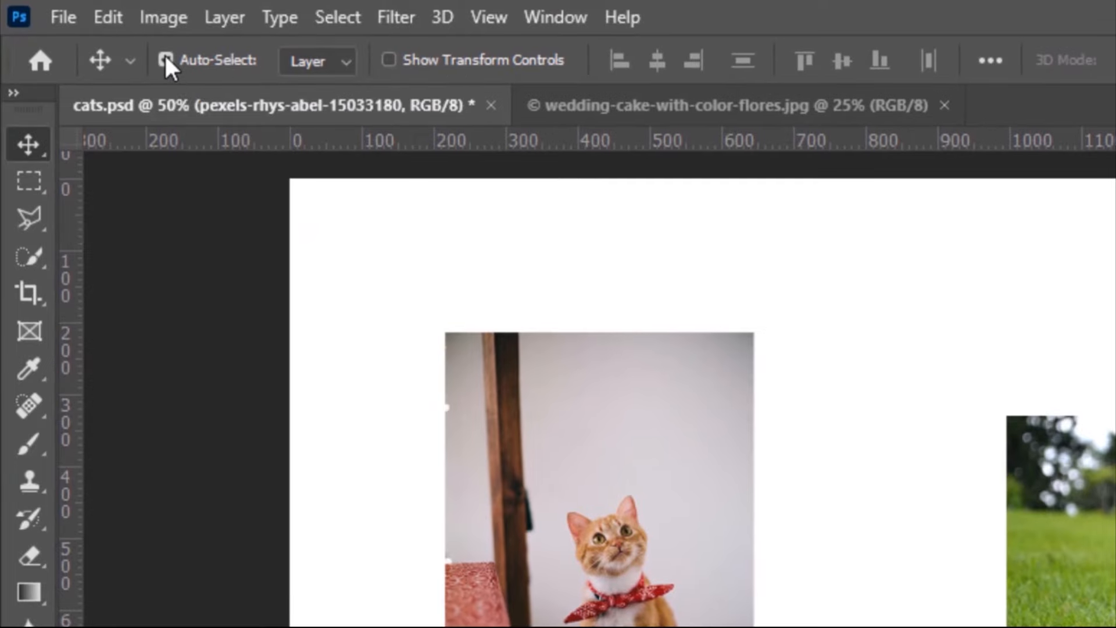
Disable the Move tool's Auto-Select option and move the selected kittens layer by pulling on different parts of the canvas
click(166, 59)
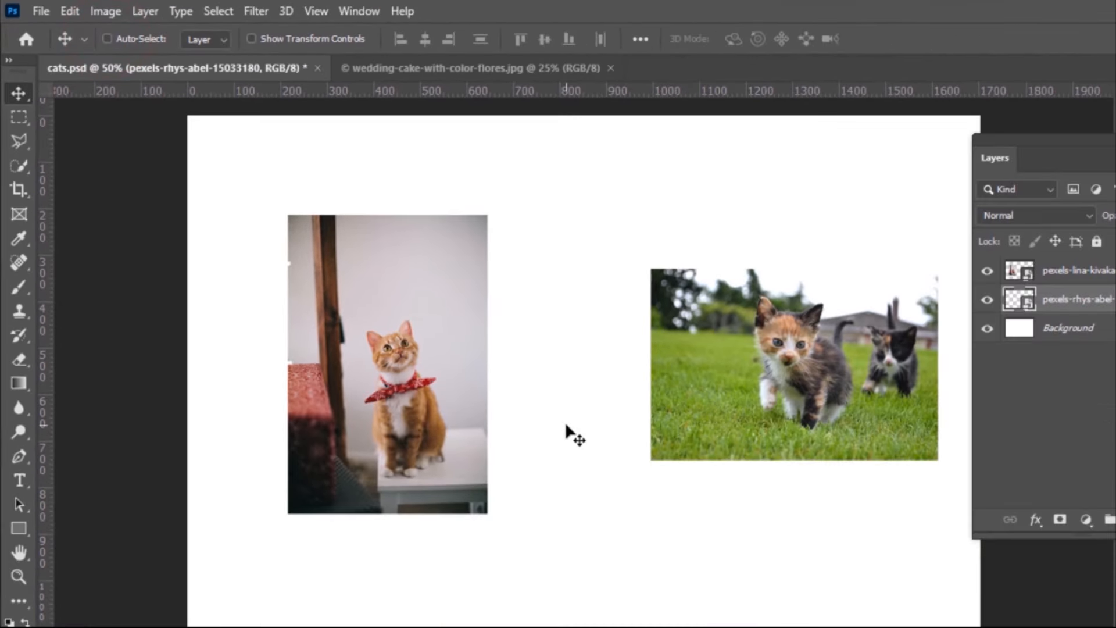
click(566, 426)
drag(739, 336, 715, 276)
mouse_move(422, 369)
mouse_down()
mouse_move(410, 281)
mouse_move(445, 386)
mouse_up()
click(333, 355)
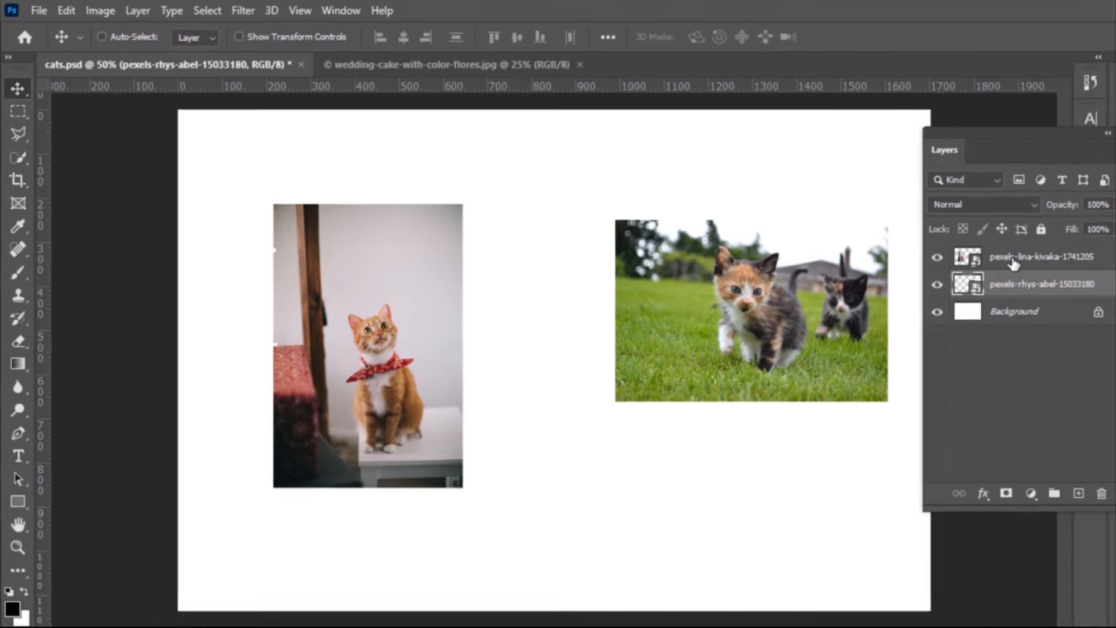
Select the orange cat layer and shift it slightly upward, and select the kittens layer and shift it slightly too
click(1014, 262)
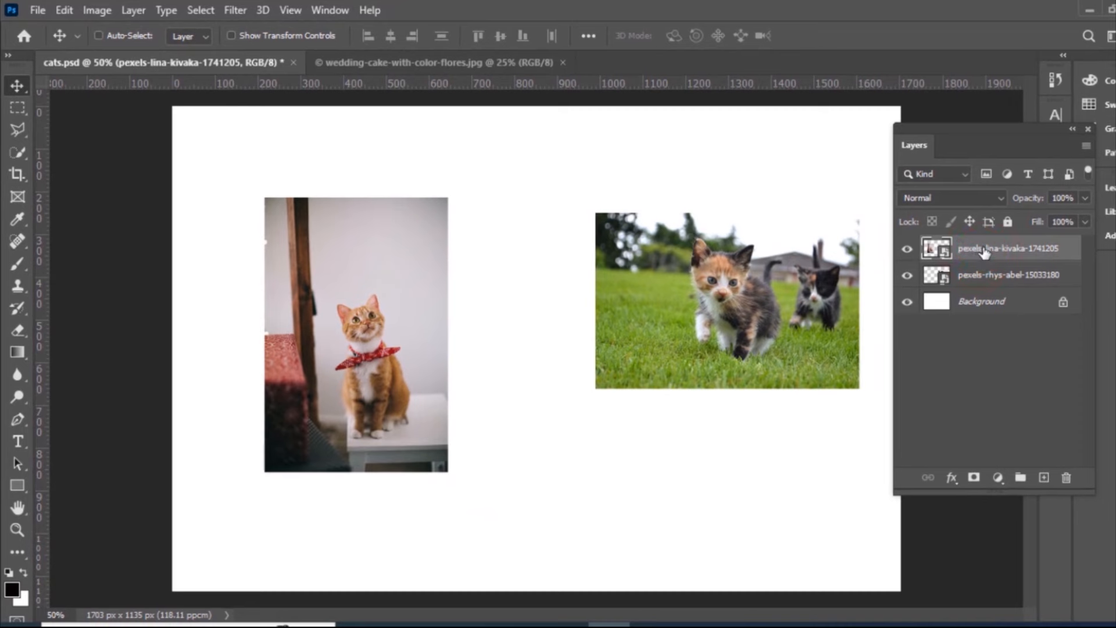
click(984, 250)
mouse_move(395, 300)
mouse_down()
mouse_move(370, 218)
mouse_move(324, 351)
mouse_move(401, 284)
mouse_move(394, 297)
mouse_up()
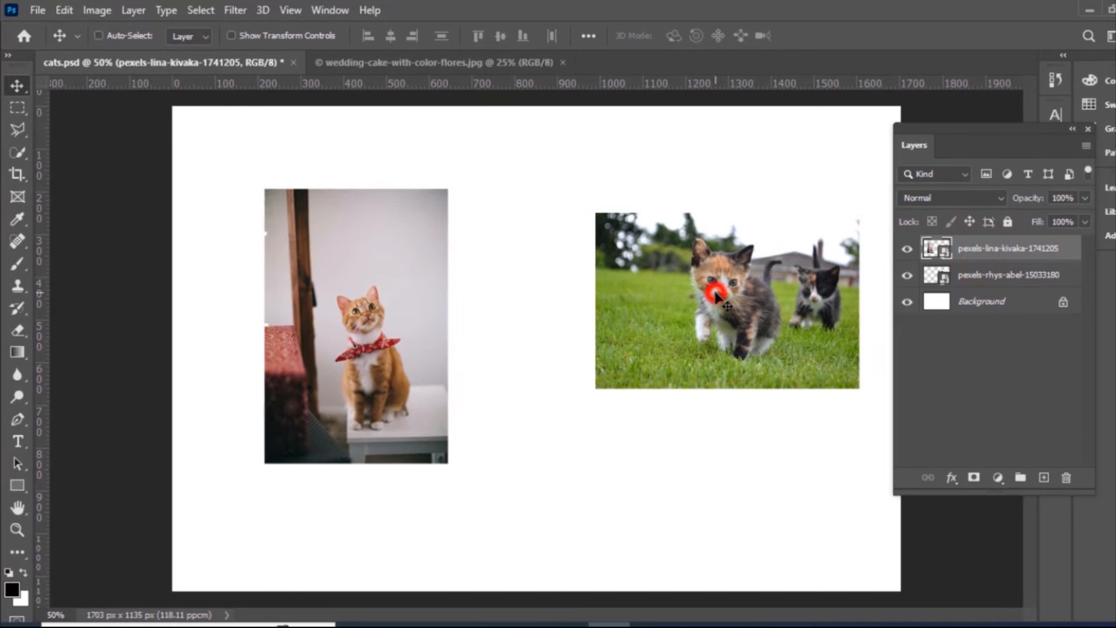
mouse_move(716, 296)
mouse_down()
mouse_move(721, 307)
mouse_move(713, 292)
mouse_up()
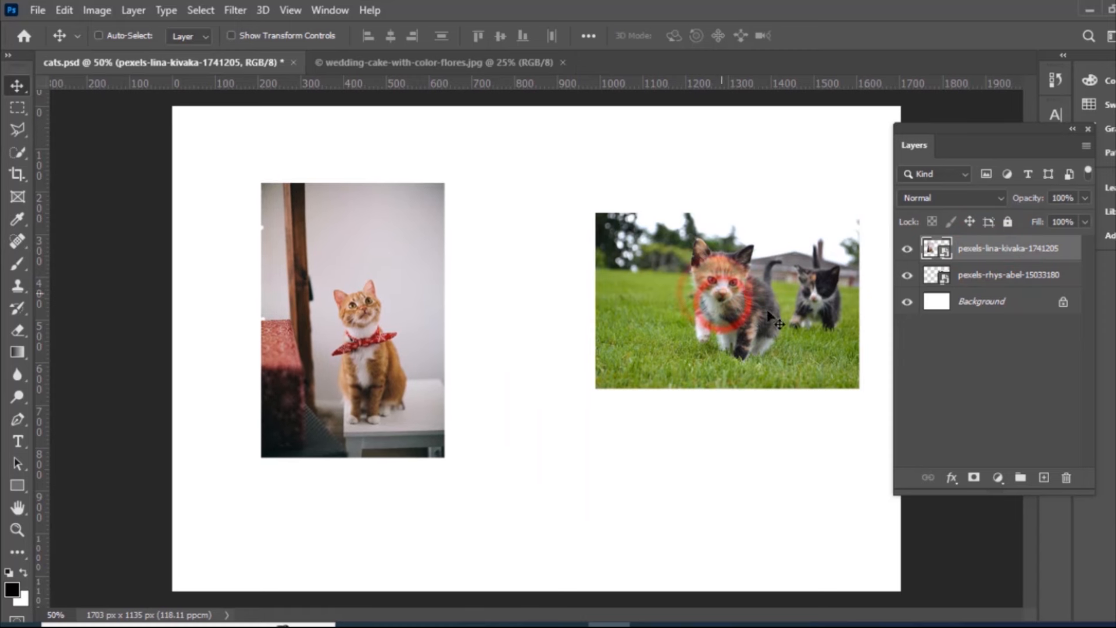
click(993, 277)
mouse_move(802, 366)
mouse_down()
mouse_move(785, 333)
mouse_move(787, 377)
mouse_up()
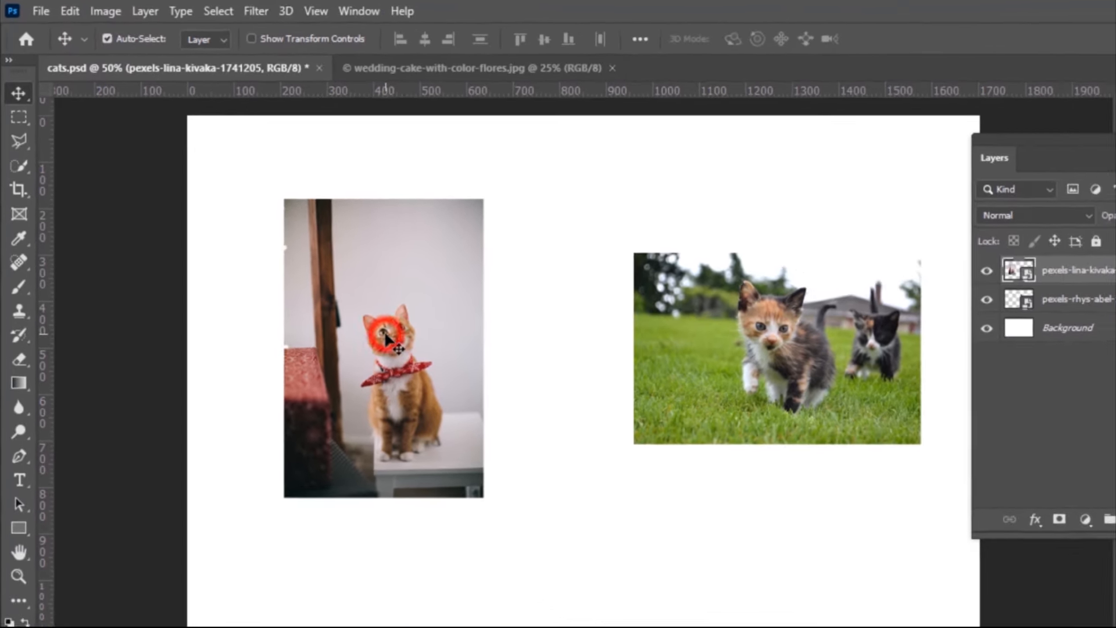
With Auto-Select enabled, reposition the orange cat photo and the kittens photo alternately, placing them side by side on the white canvas
click(481, 415)
drag(340, 324, 247, 290)
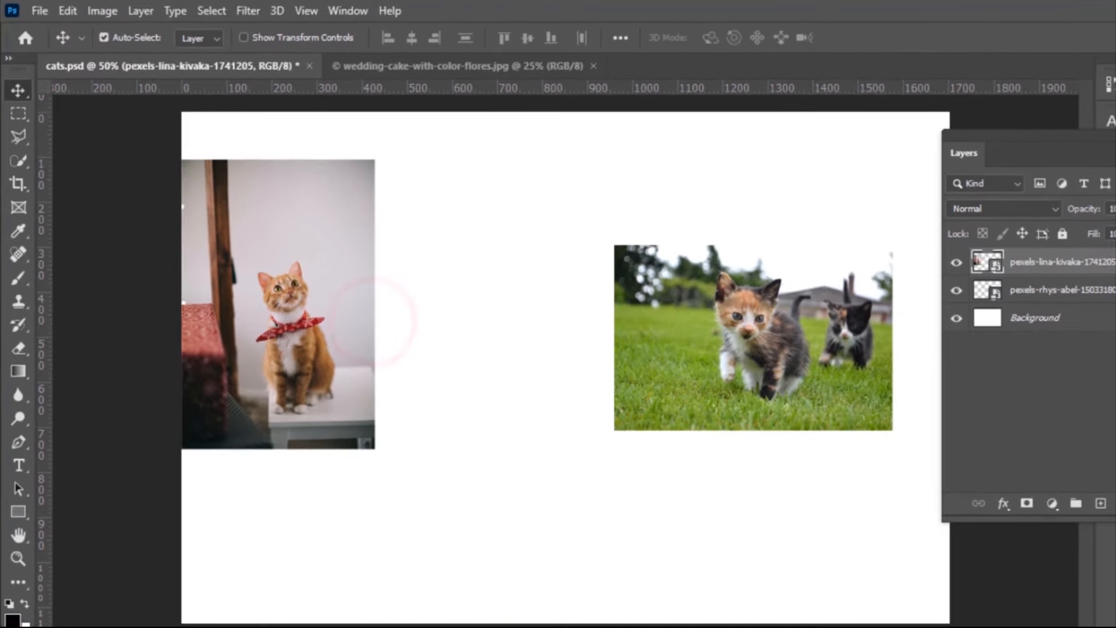
drag(815, 324, 792, 382)
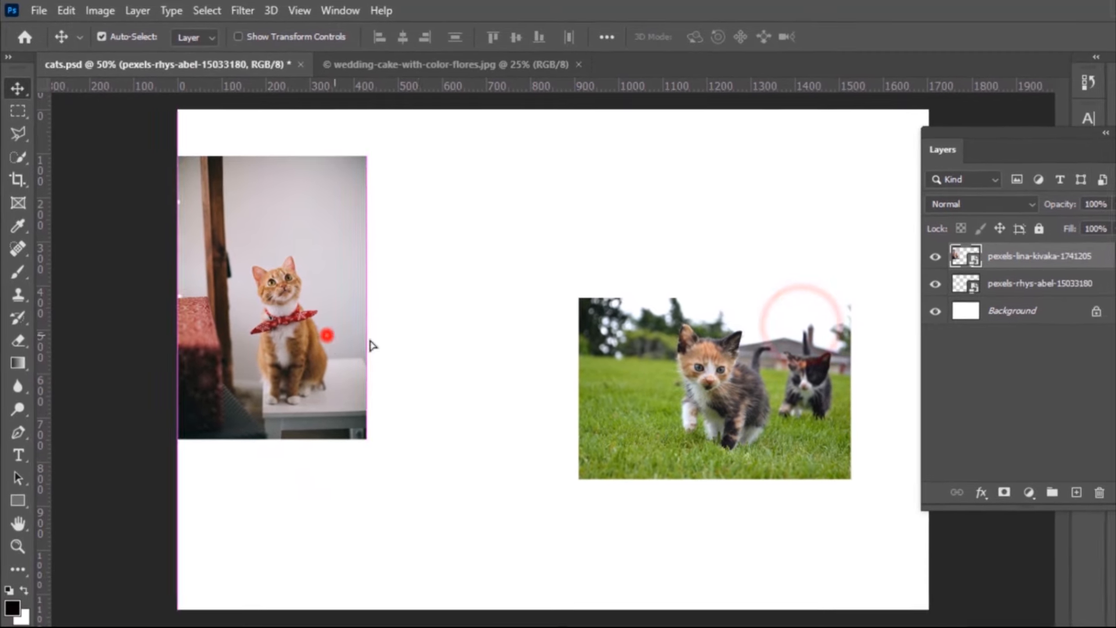
drag(334, 343, 440, 374)
drag(722, 341, 697, 263)
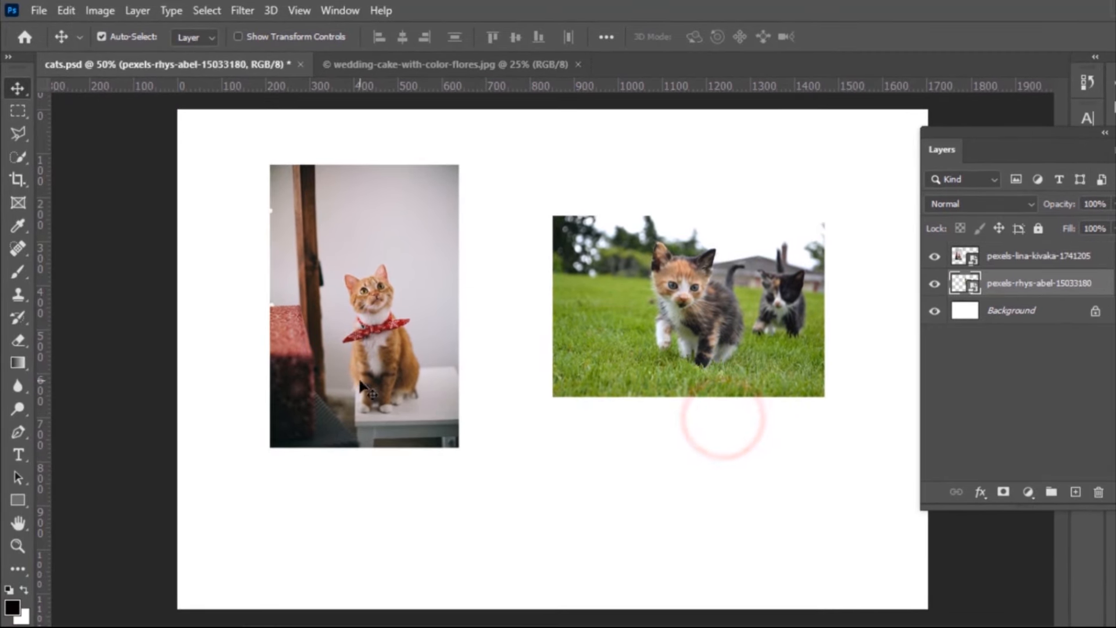
drag(359, 367, 321, 379)
drag(709, 321, 702, 373)
click(400, 356)
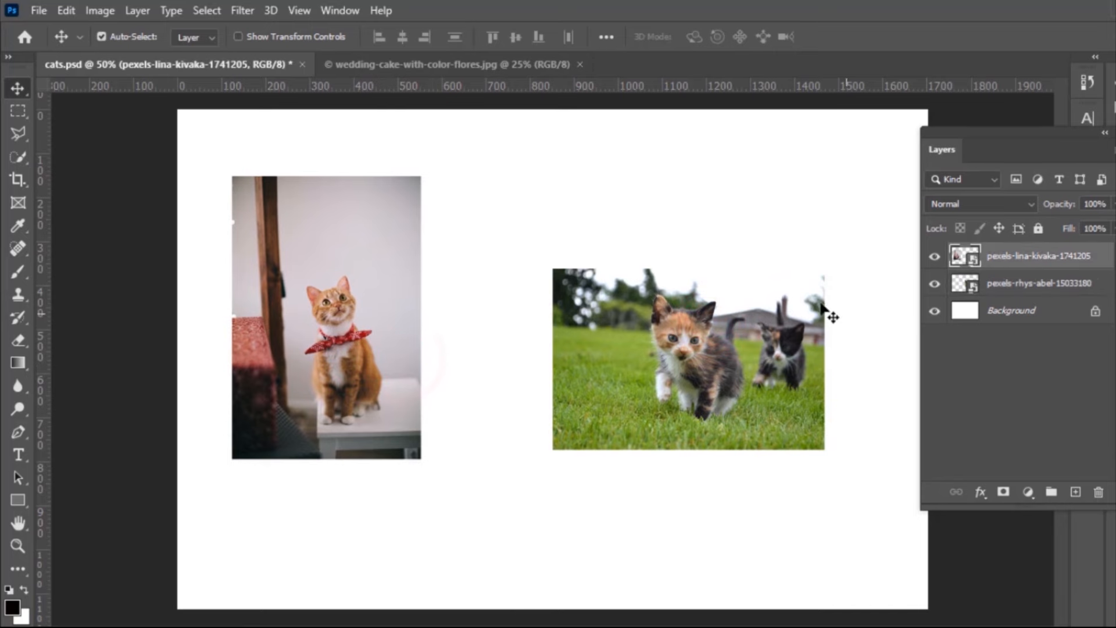
Deselect the image layers and unlock the Background layer
click(759, 214)
click(516, 319)
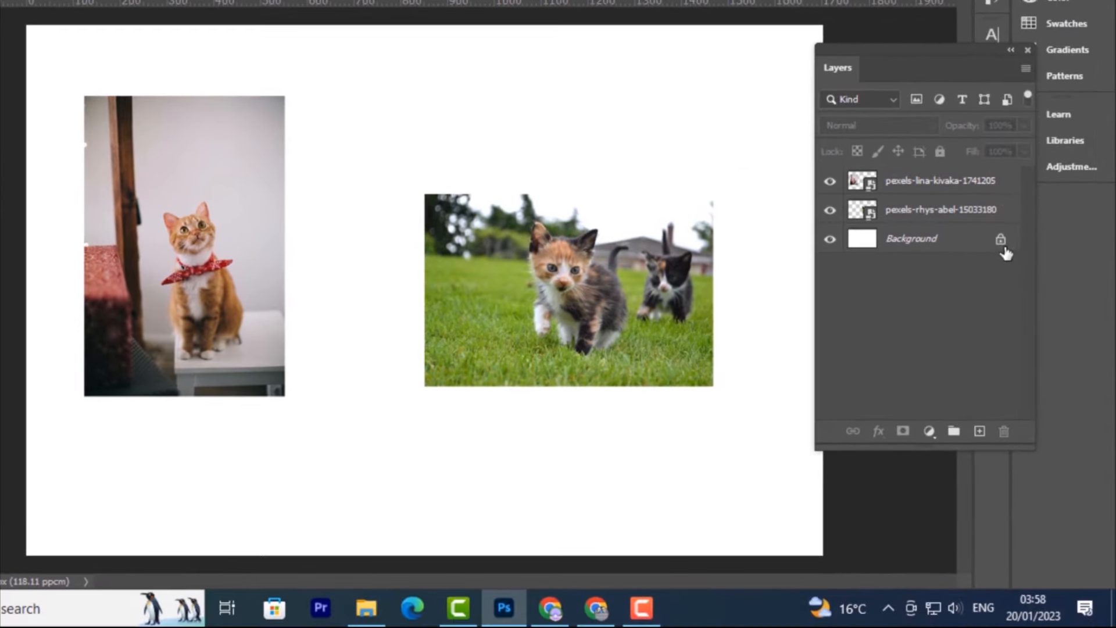
click(1000, 240)
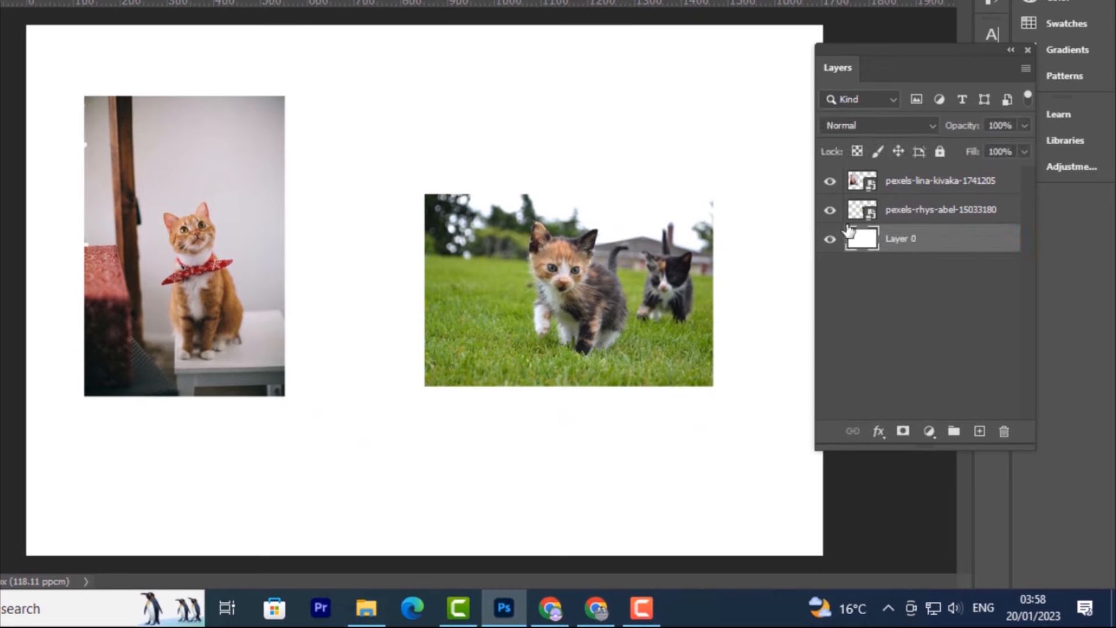
Move the kittens photo and the orange cat photo to new spots on the canvas, and select the white background layer
mouse_move(735, 429)
mouse_down()
mouse_move(779, 324)
mouse_move(740, 269)
mouse_move(662, 382)
mouse_move(685, 446)
mouse_move(734, 430)
mouse_up()
drag(636, 278, 672, 245)
drag(218, 235, 279, 249)
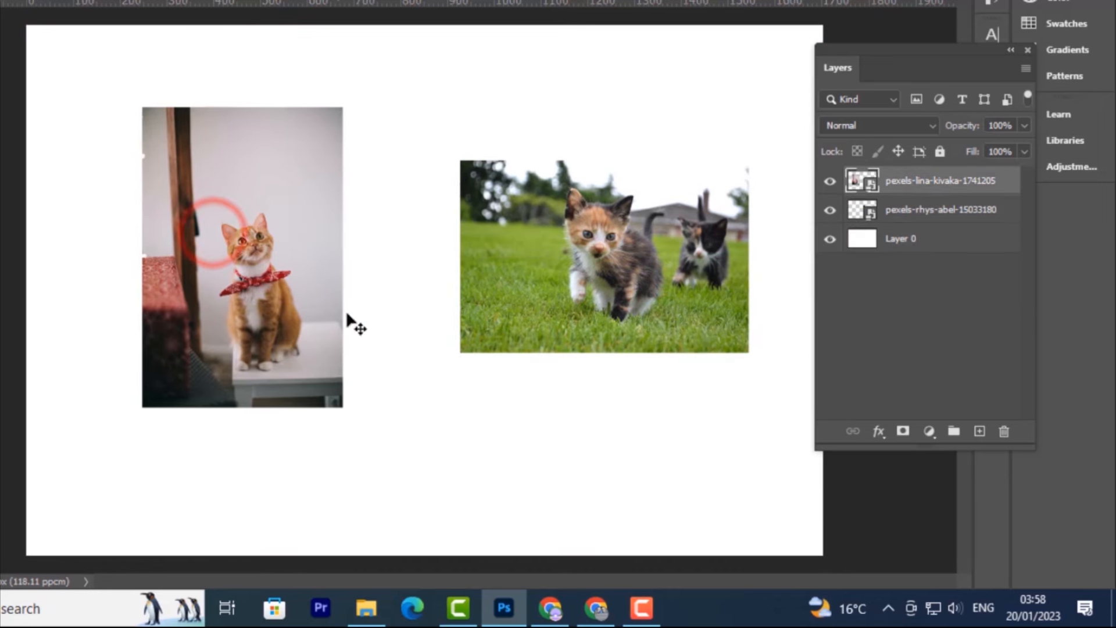
click(401, 313)
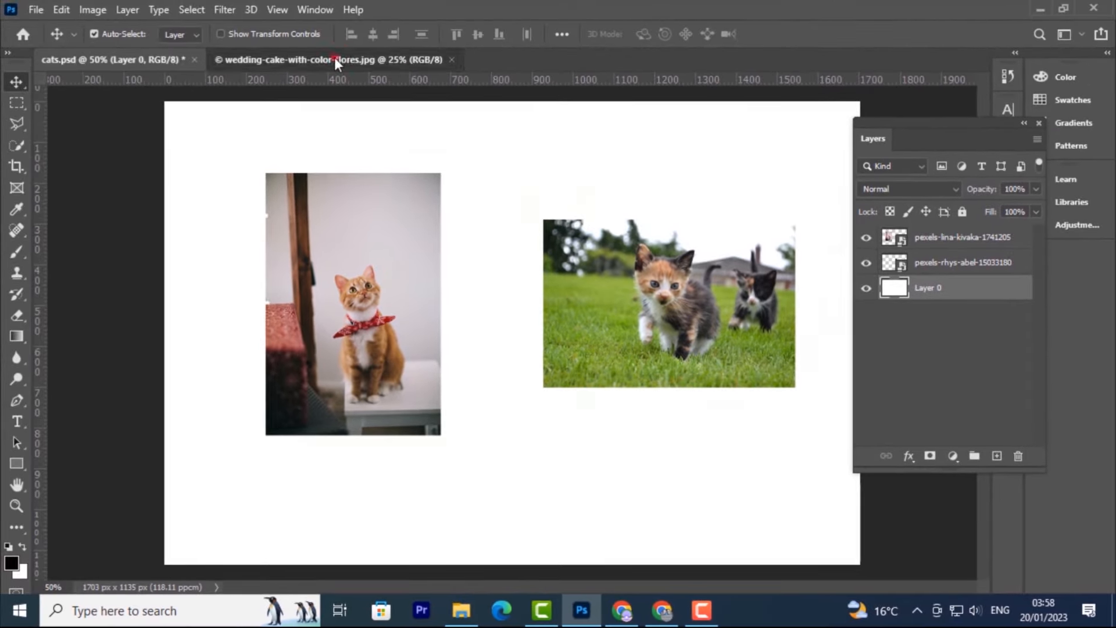
In the wedding-cake-with-color-flores.jpg document, convert the Background to a normal layer and shift the cake image sideways
click(334, 60)
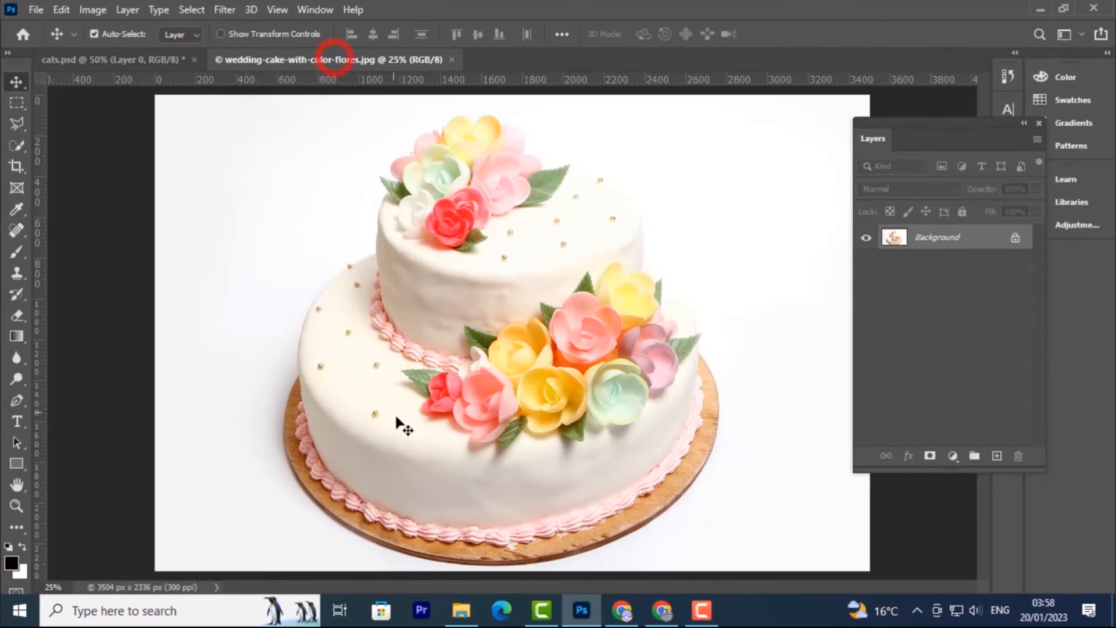
drag(490, 398, 455, 395)
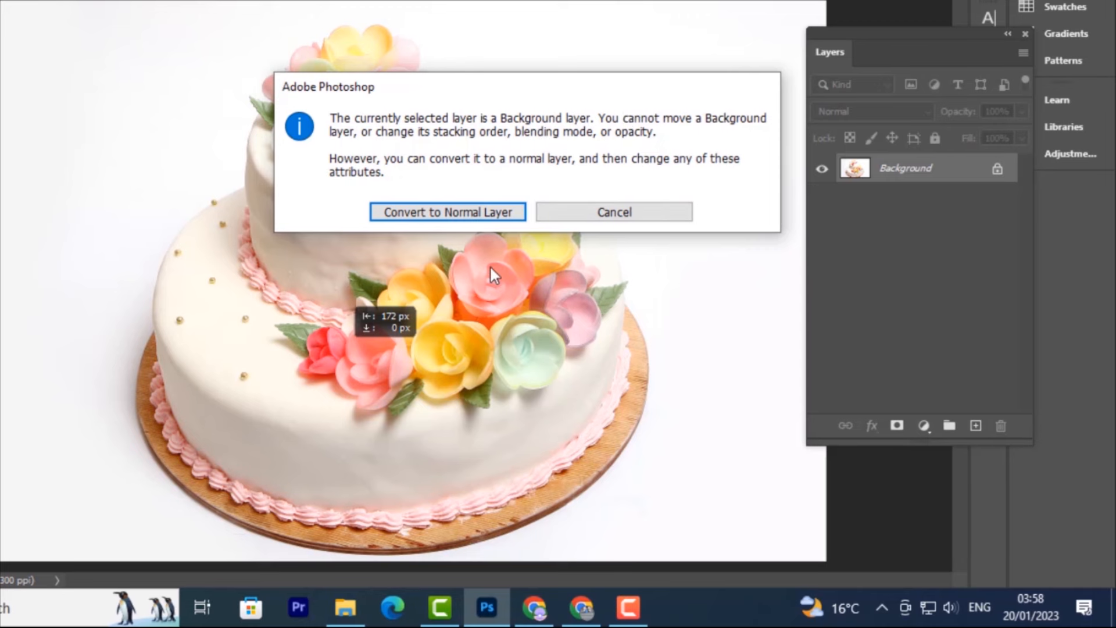
click(443, 211)
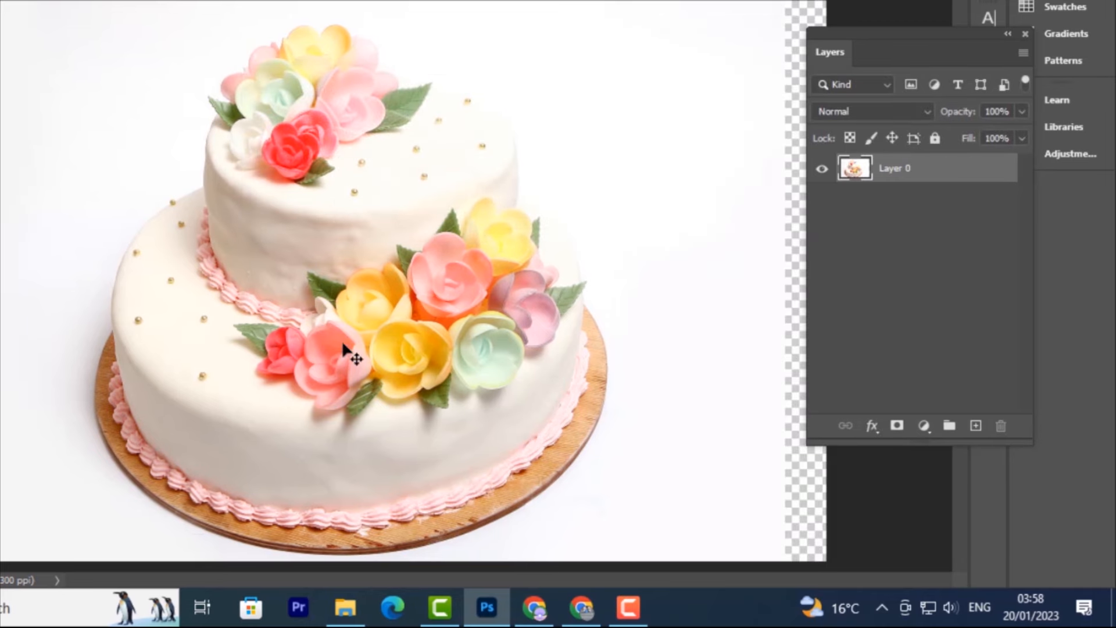
drag(306, 342, 388, 332)
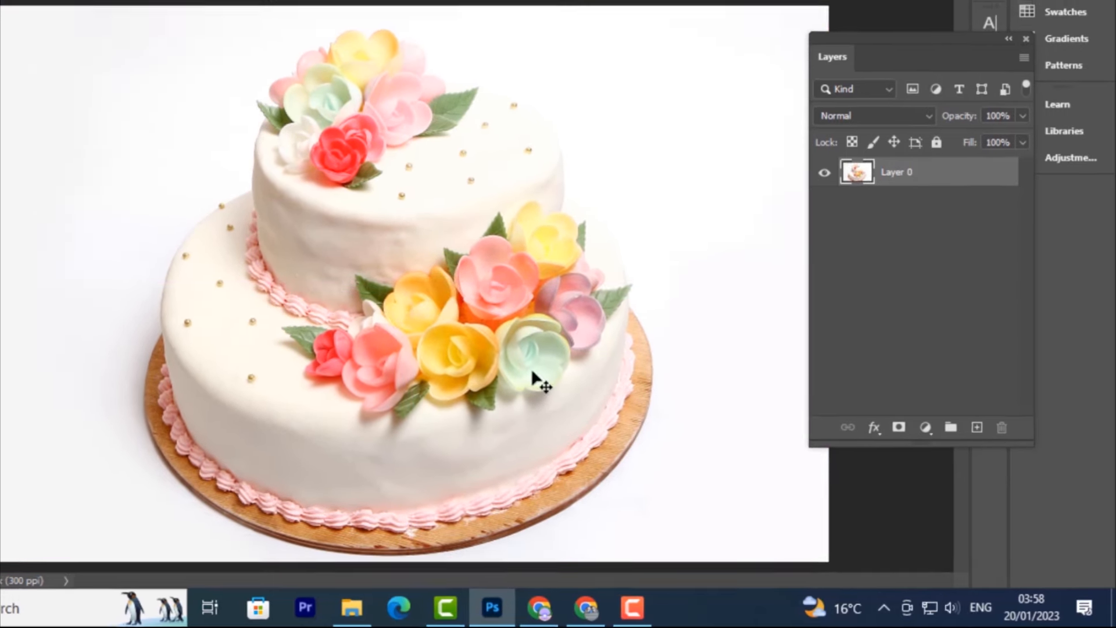
Switch back to the cats.psd document, select the orange cat photo, and enable the Move tool's Show Transform Controls option
key(ctrl+Tab)
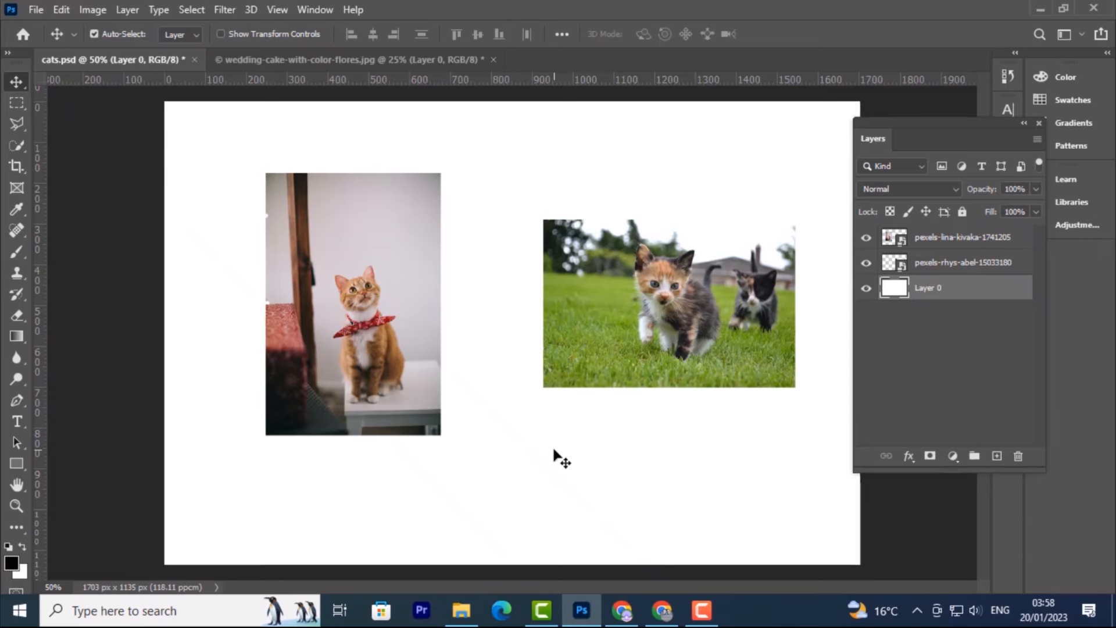
click(337, 314)
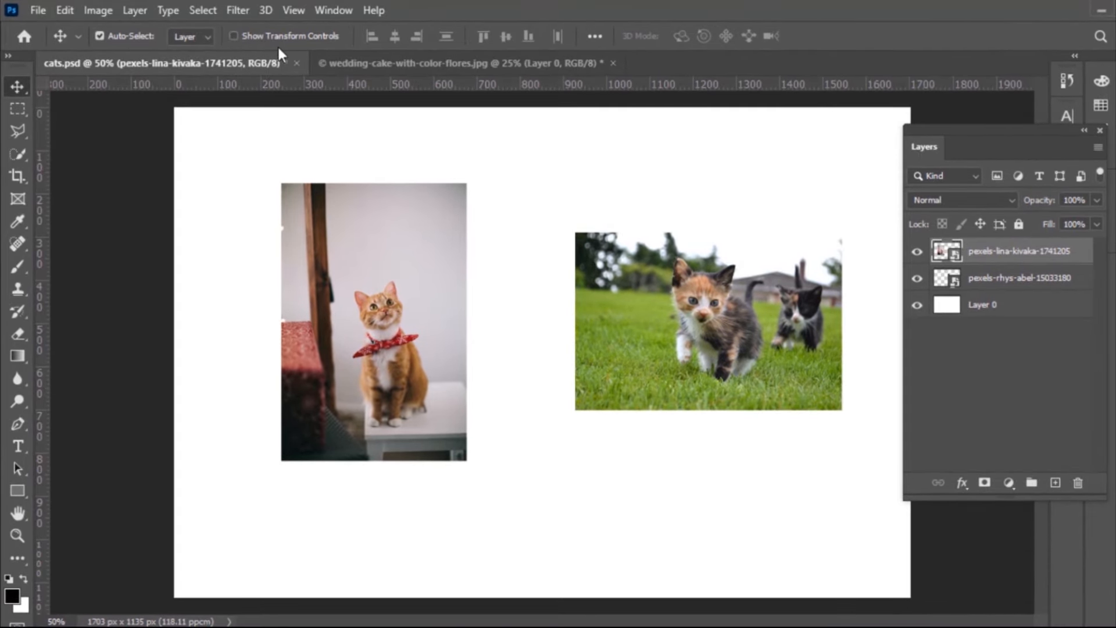
click(234, 35)
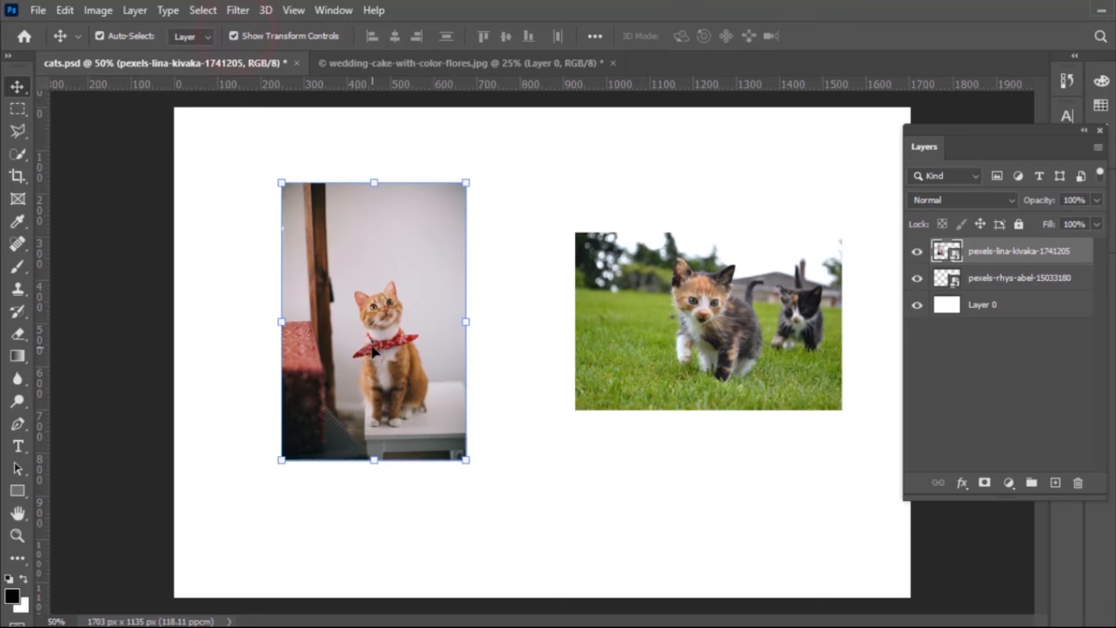
Select the kittens photo, the white background and the orange cat photo in turn to inspect each layer's transform box
click(685, 339)
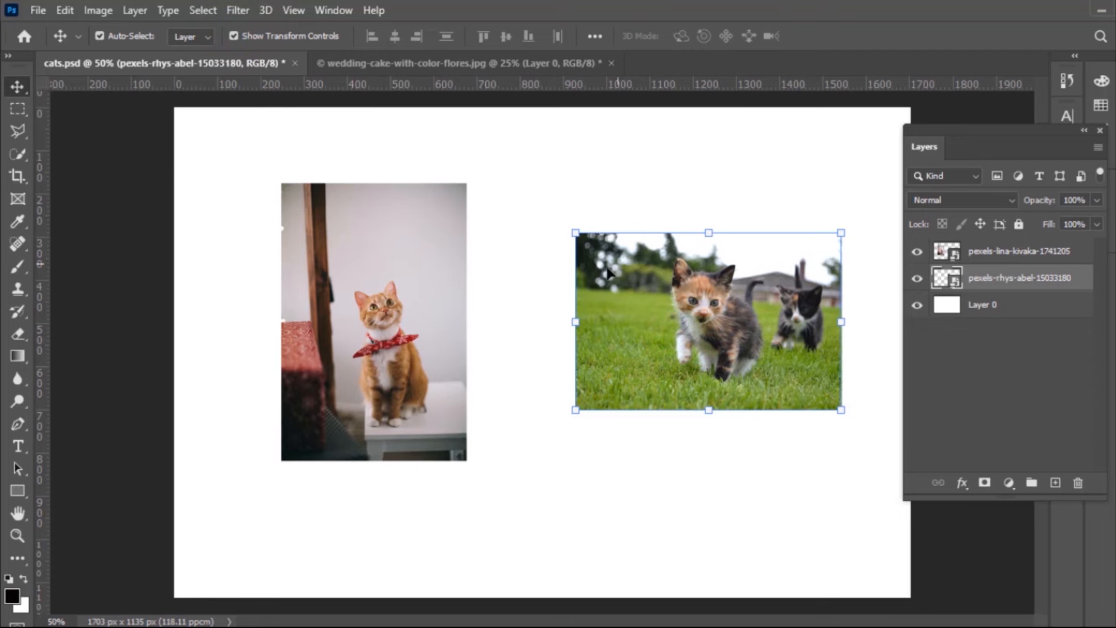
click(538, 343)
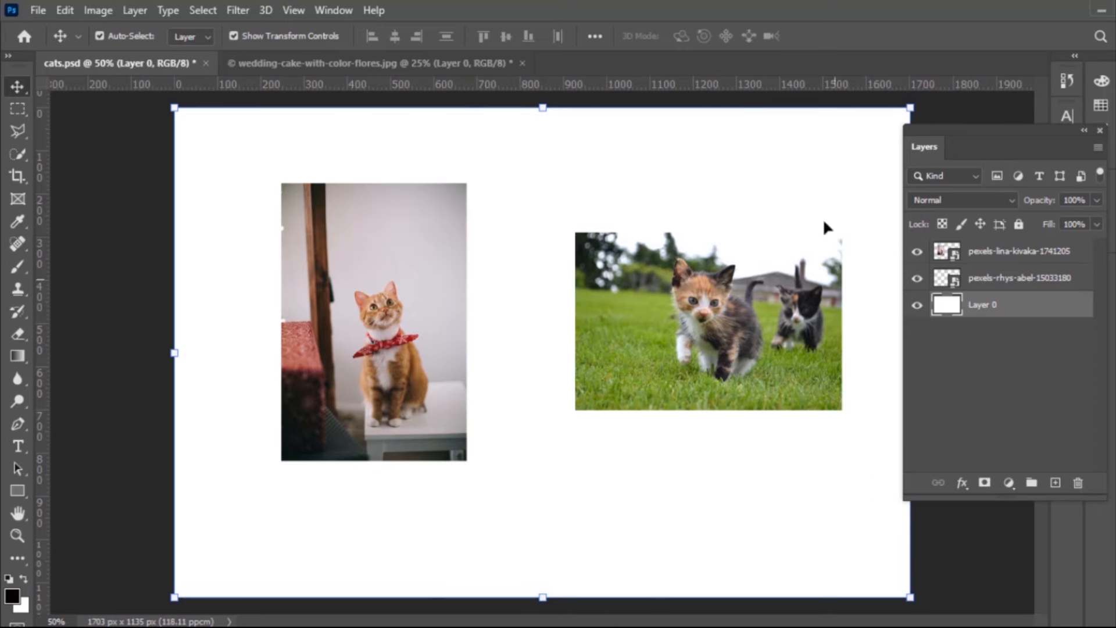
click(424, 283)
click(657, 323)
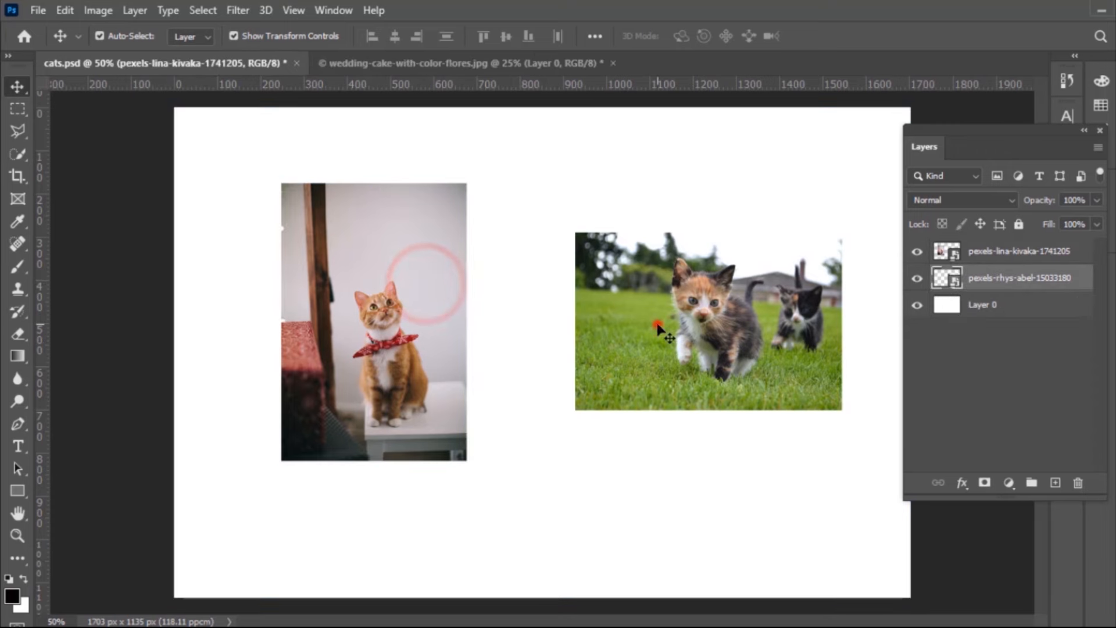
click(509, 247)
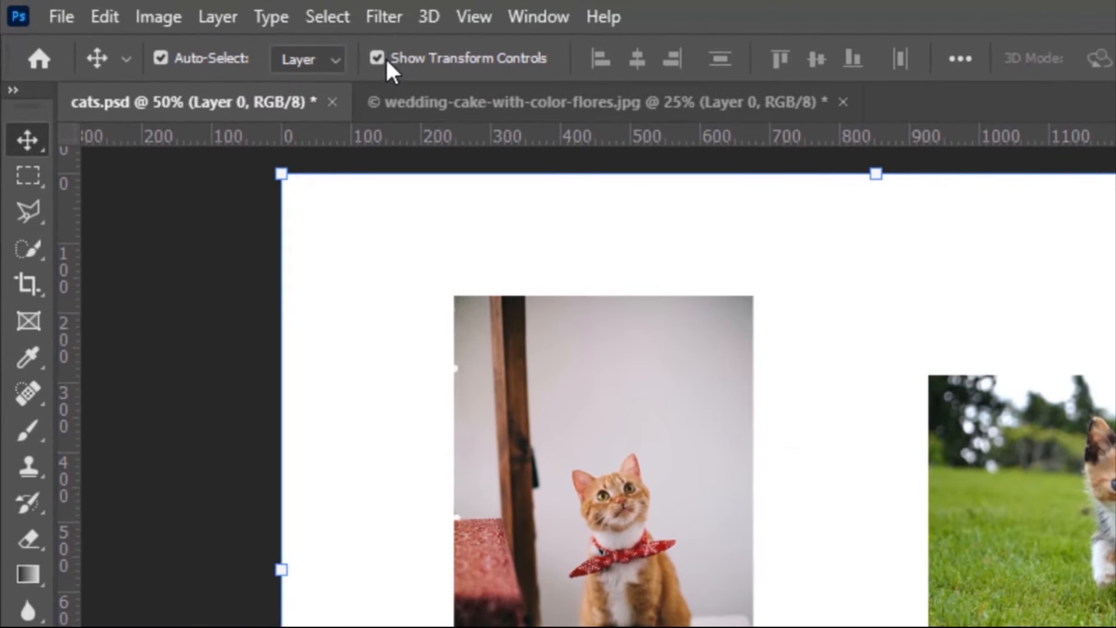
Disable Show Transform Controls, and select the kittens, the orange cat and the white background in turn without transform boxes
click(376, 57)
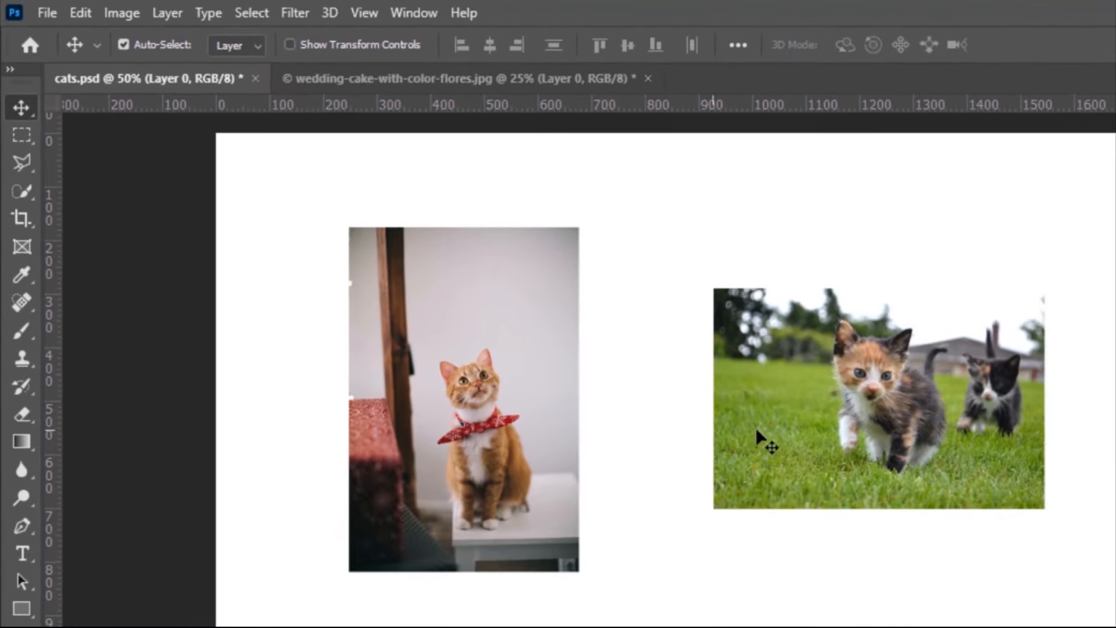
click(854, 431)
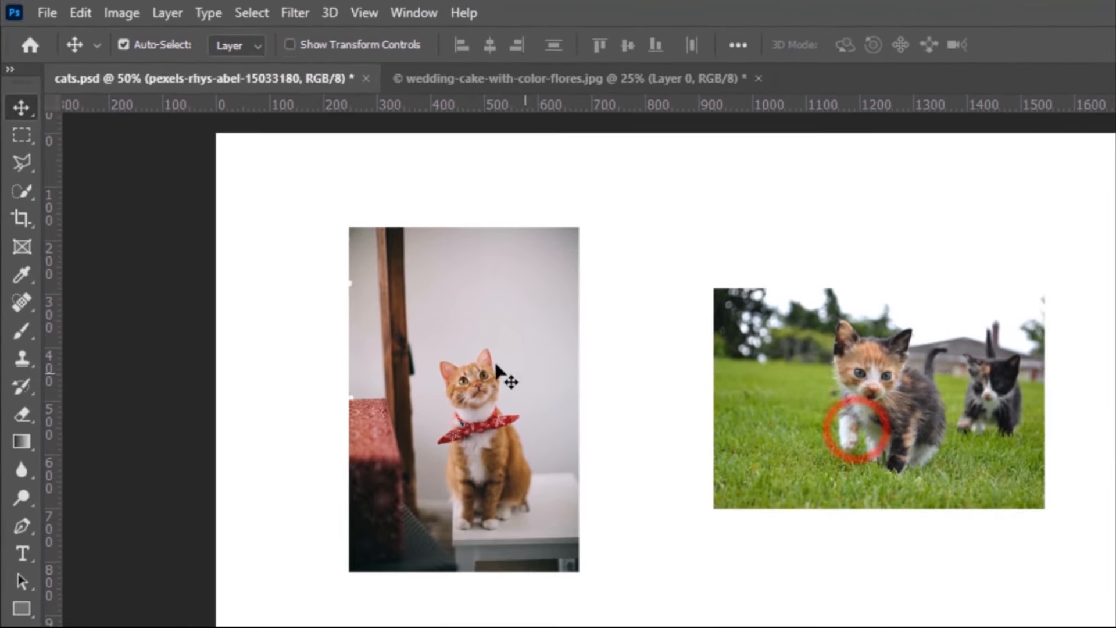
click(479, 393)
click(687, 548)
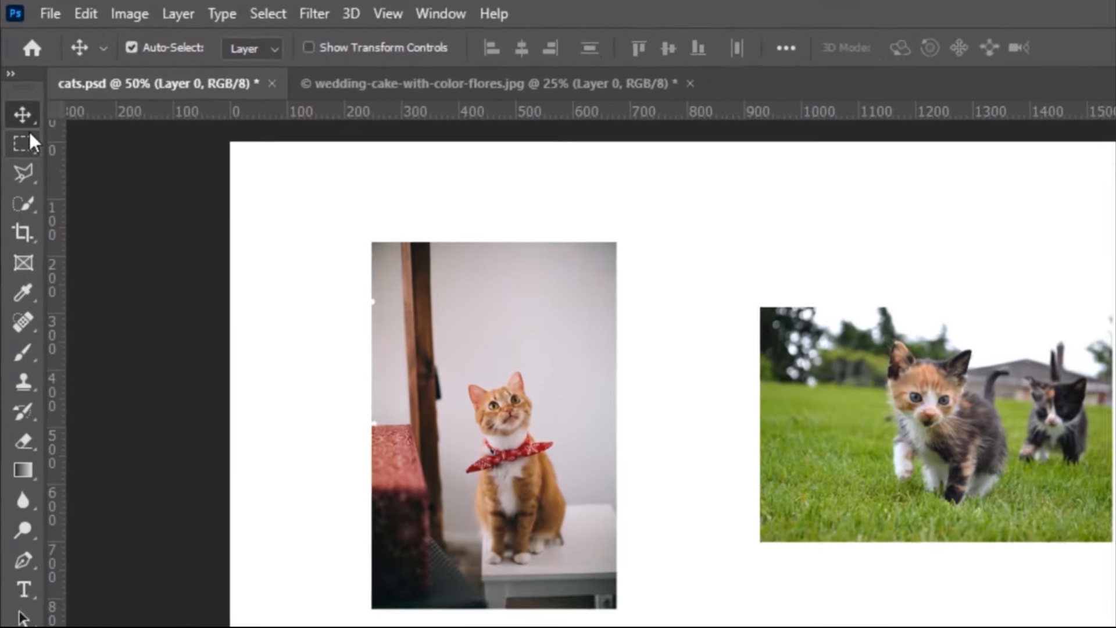
Draw a selection around the orange cat with the Rectangular Marquee Tool, and deselect it
click(19, 109)
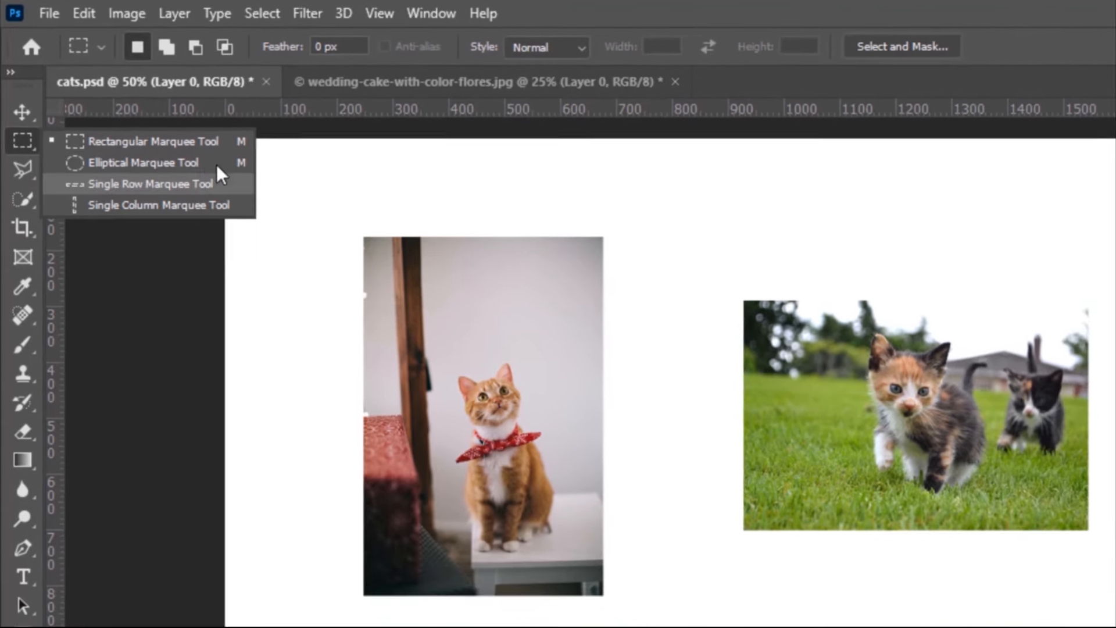
click(234, 168)
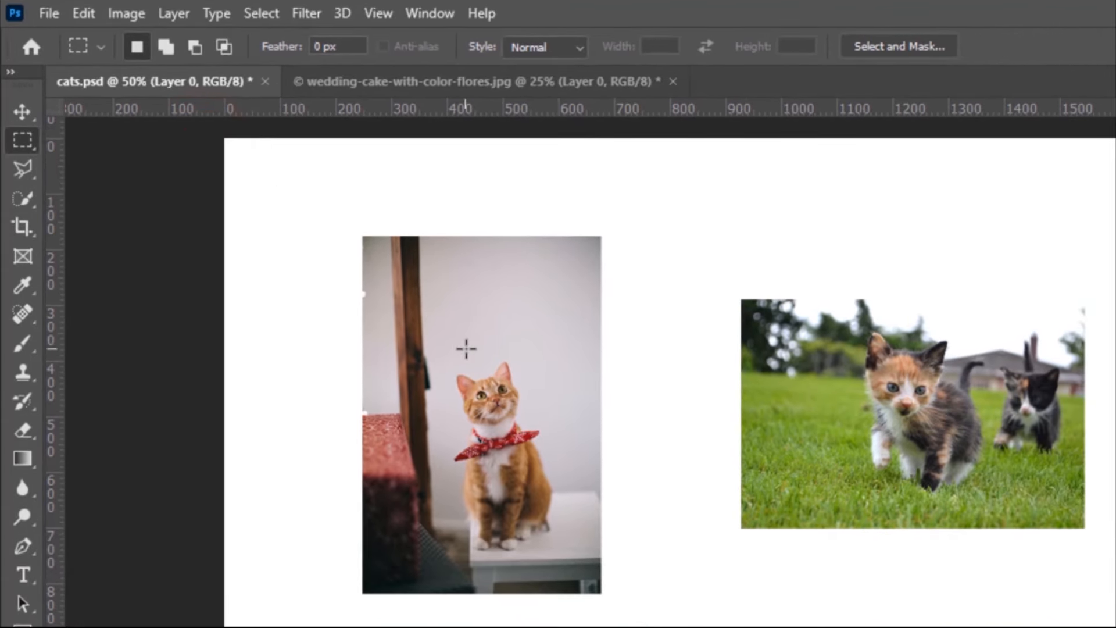
drag(447, 367, 575, 548)
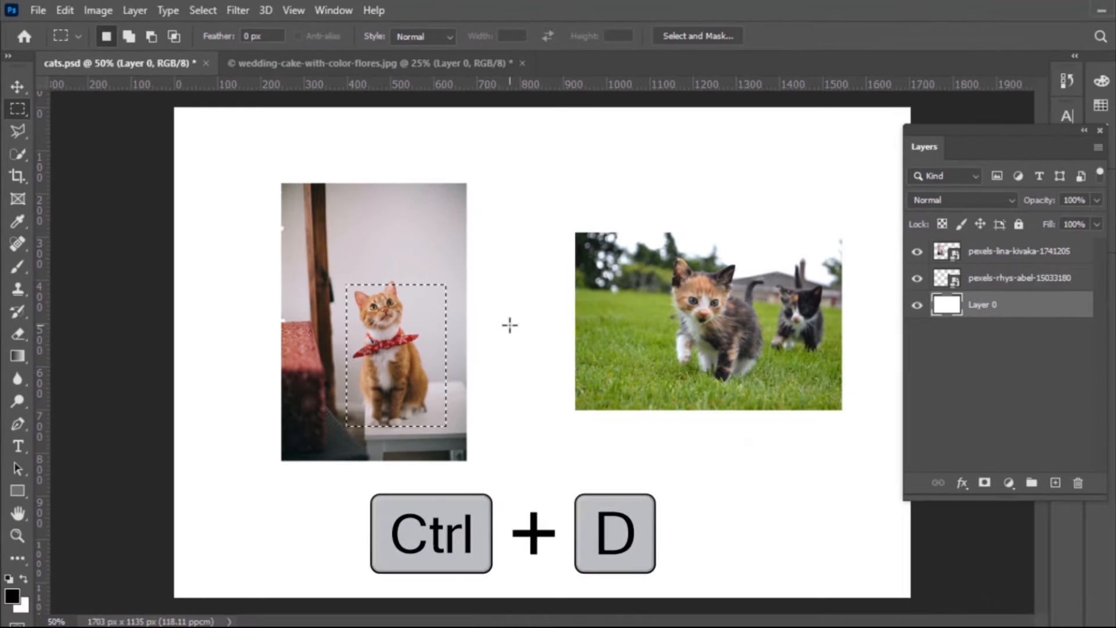
key(ctrl+d)
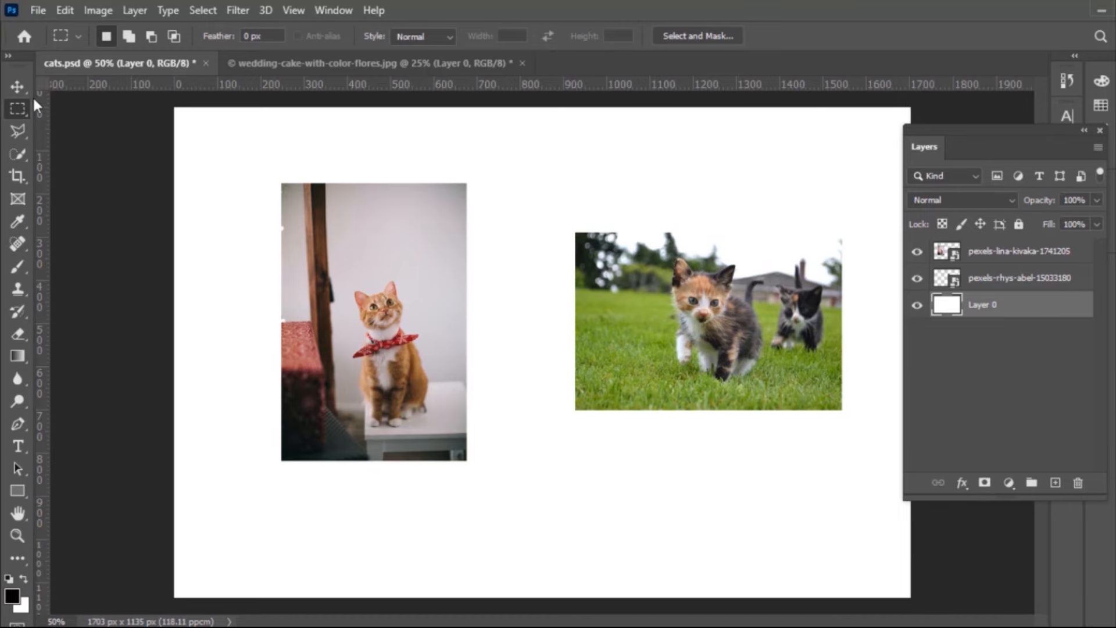
Draw a circular selection with the Elliptical Marquee Tool, reposition it over the orange cat, and deselect it
right_click(17, 108)
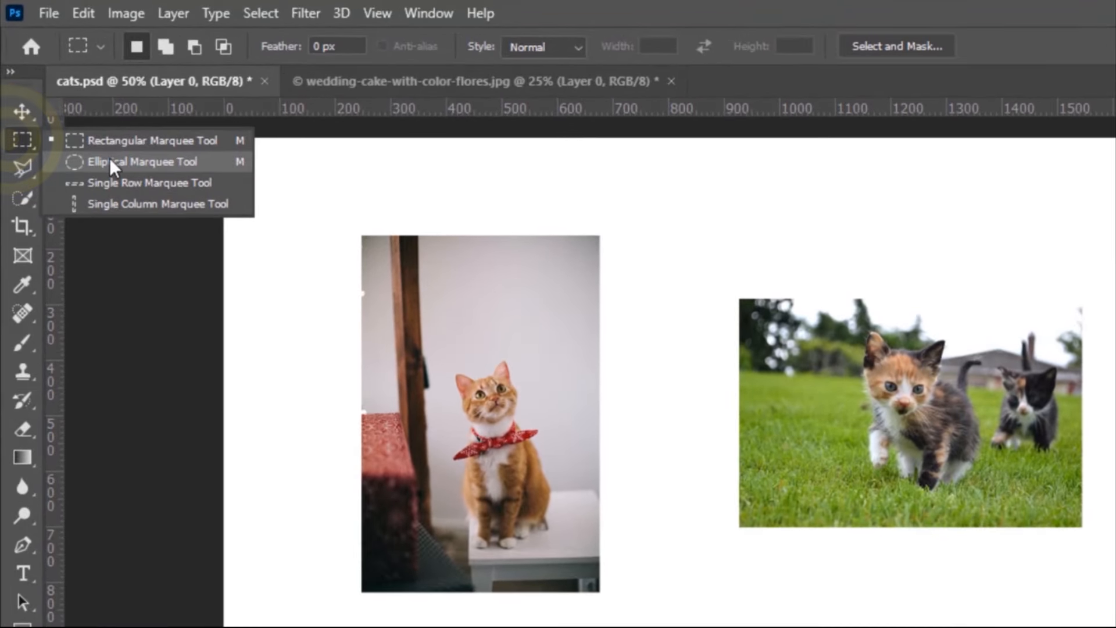
click(109, 158)
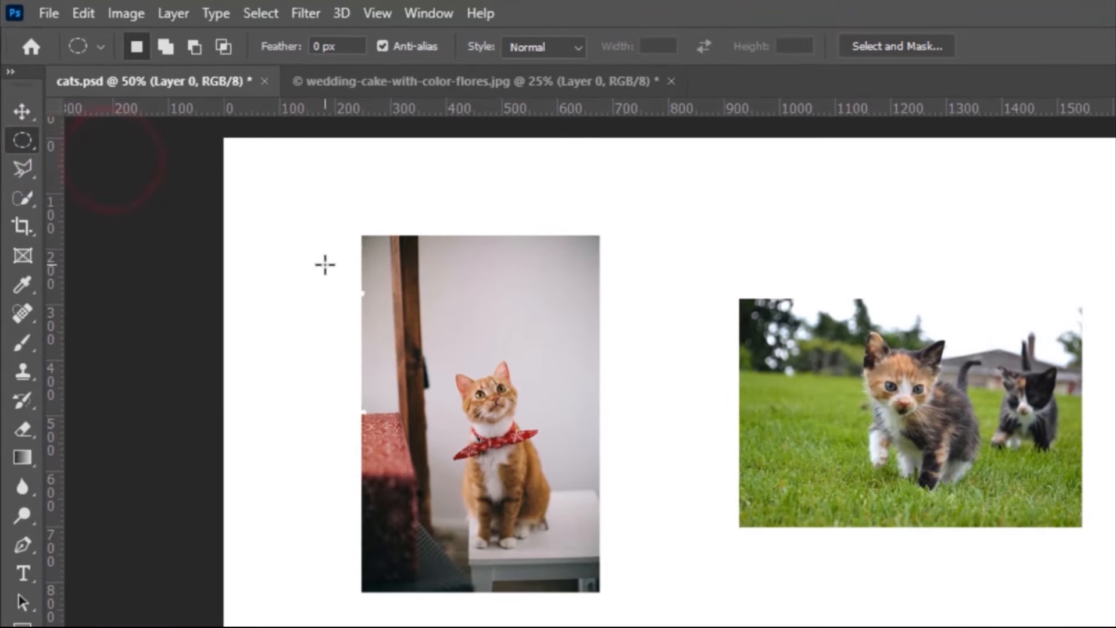
drag(274, 209, 485, 477)
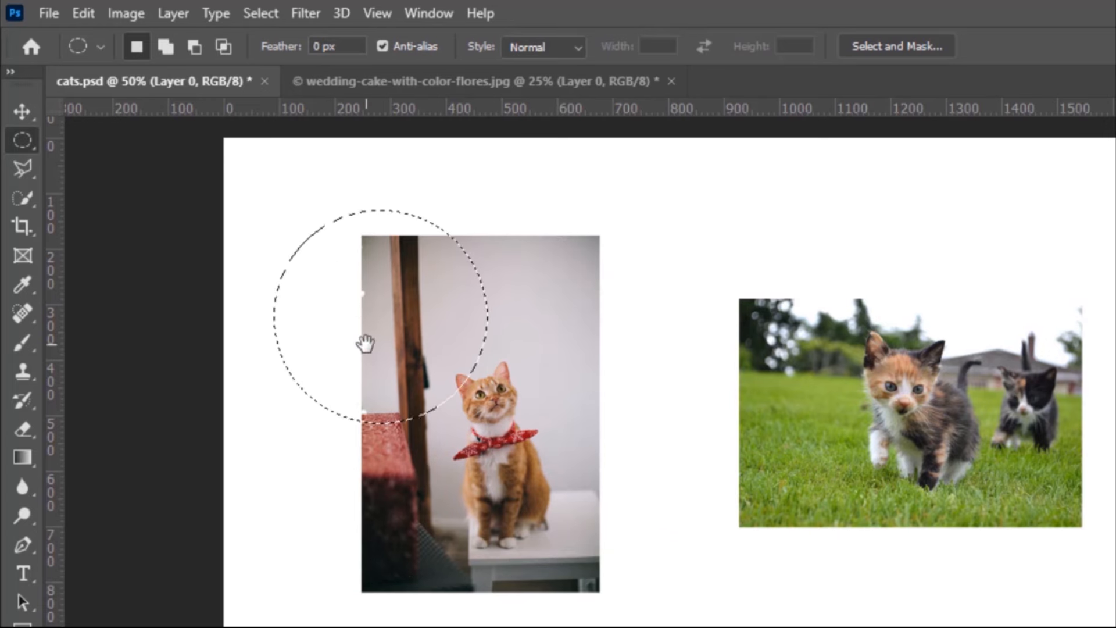
drag(366, 343, 501, 439)
drag(331, 307, 496, 481)
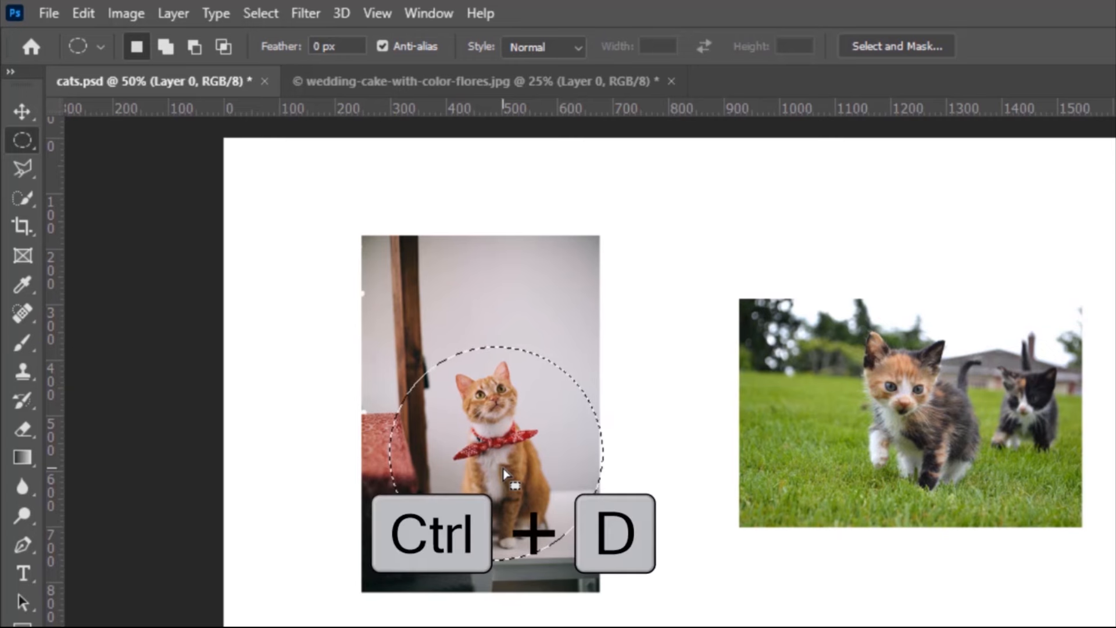
key(ctrl+d)
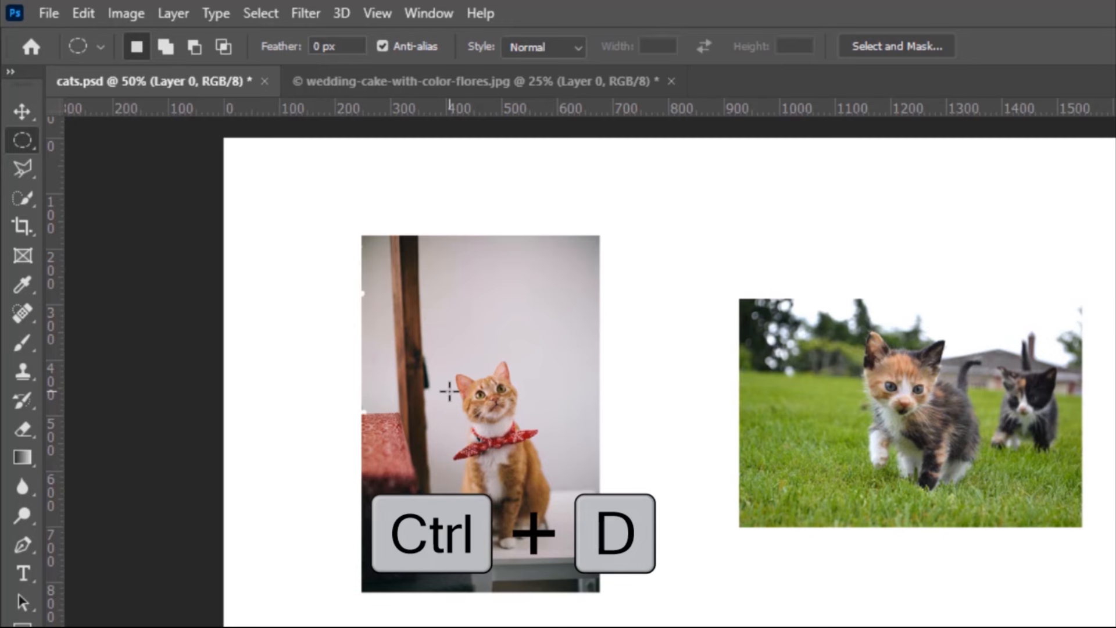
Outline the red-topped box in the orange cat photo with a closed Polygonal Lasso selection
click(22, 168)
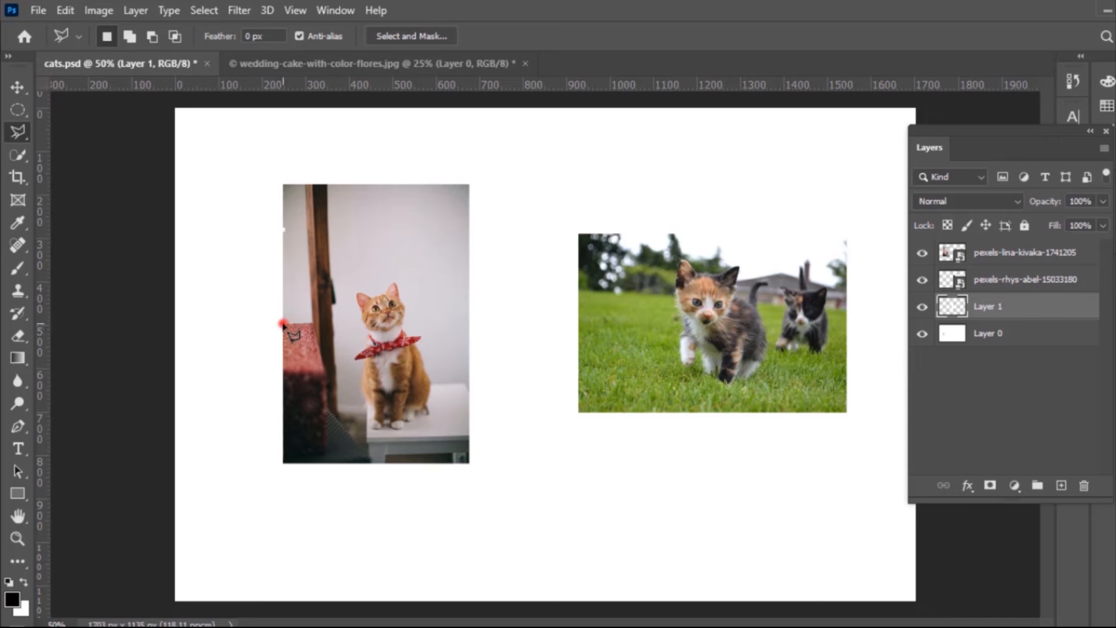
click(312, 323)
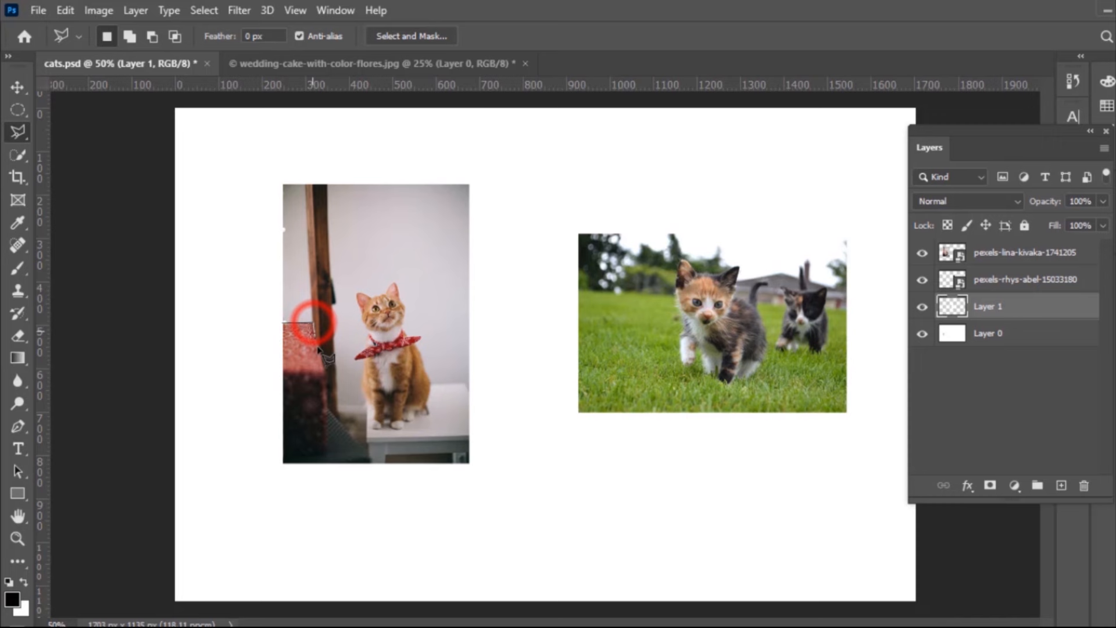
click(324, 376)
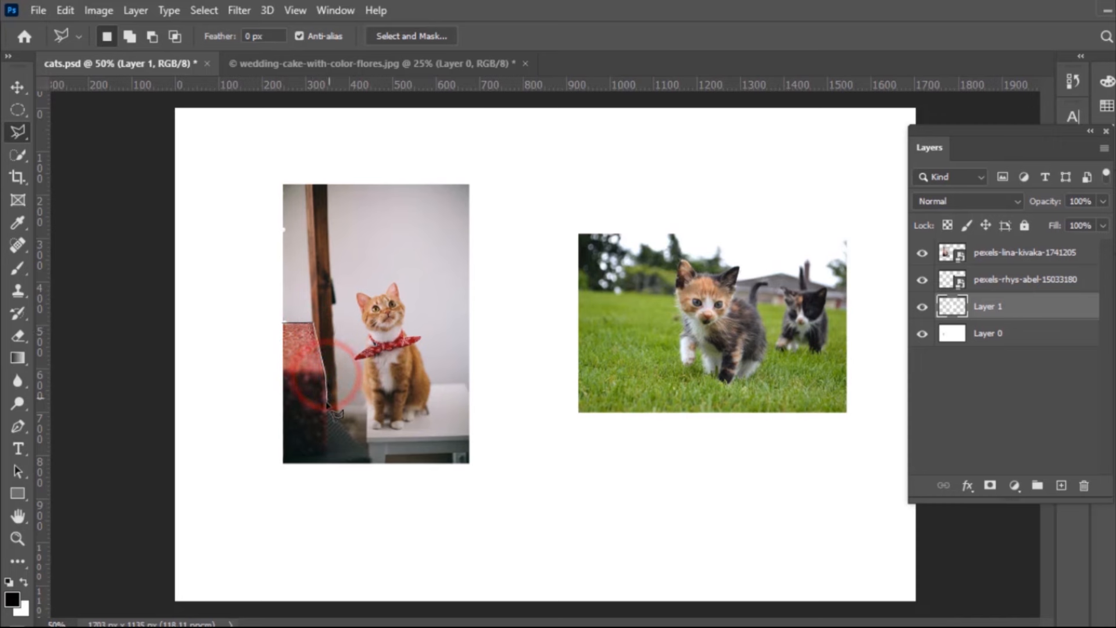
click(327, 451)
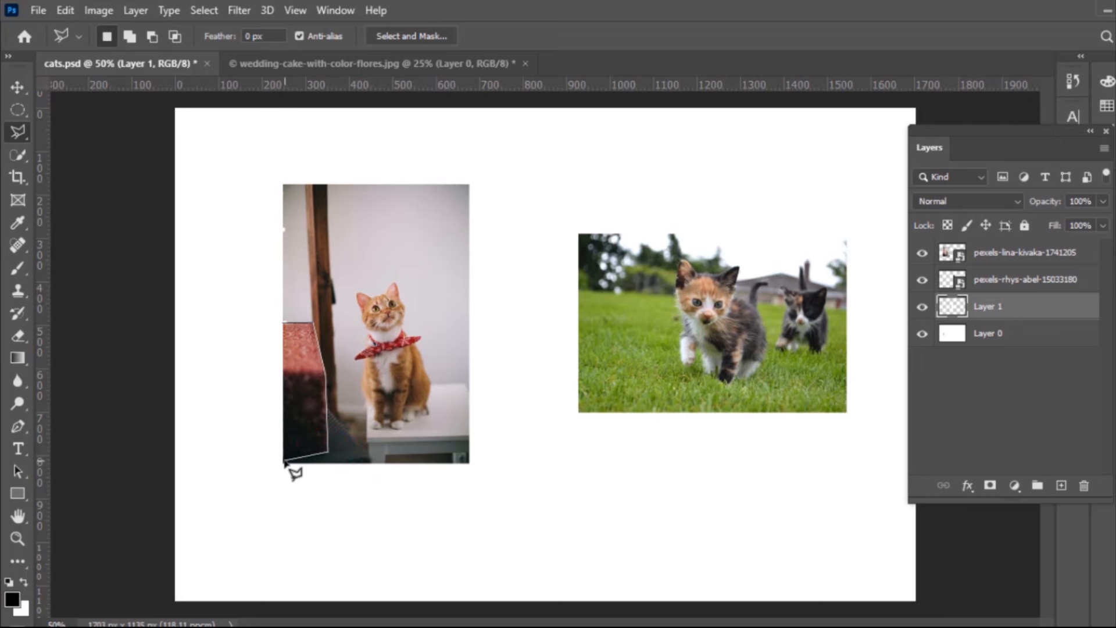
click(284, 461)
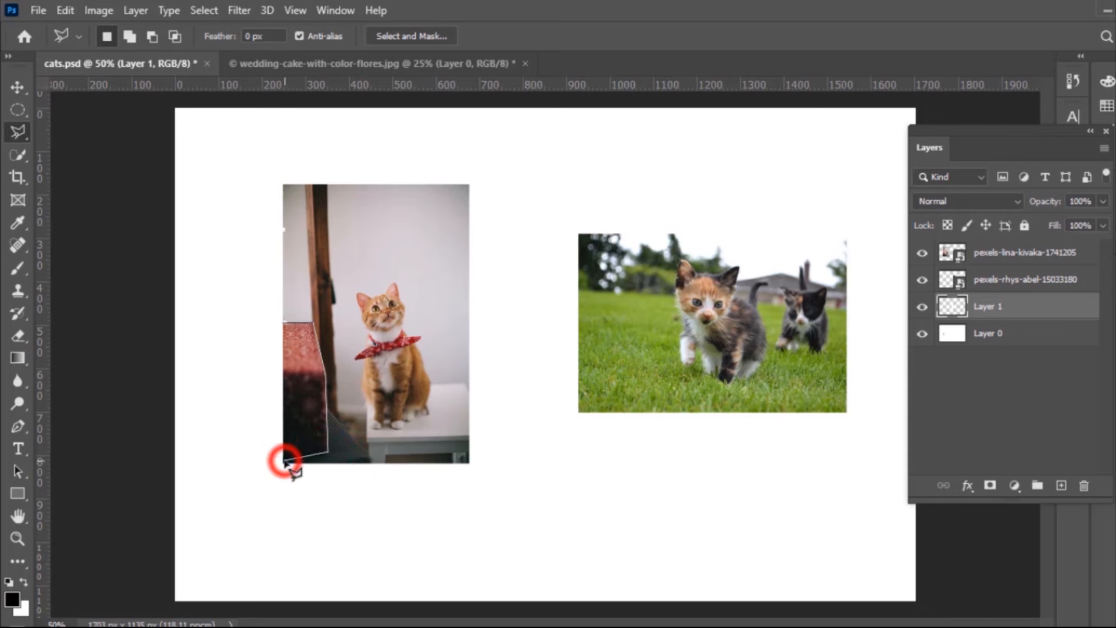
click(282, 323)
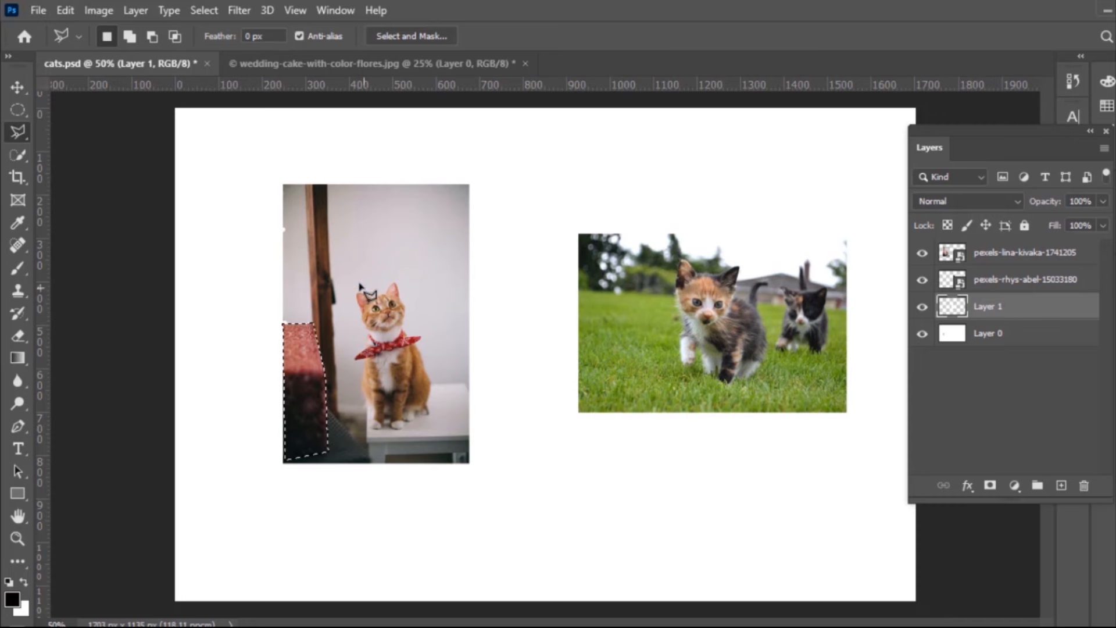
Start a Polygonal Lasso outline down the wooden post beside the orange cat, and remove the stray anchor points
click(325, 210)
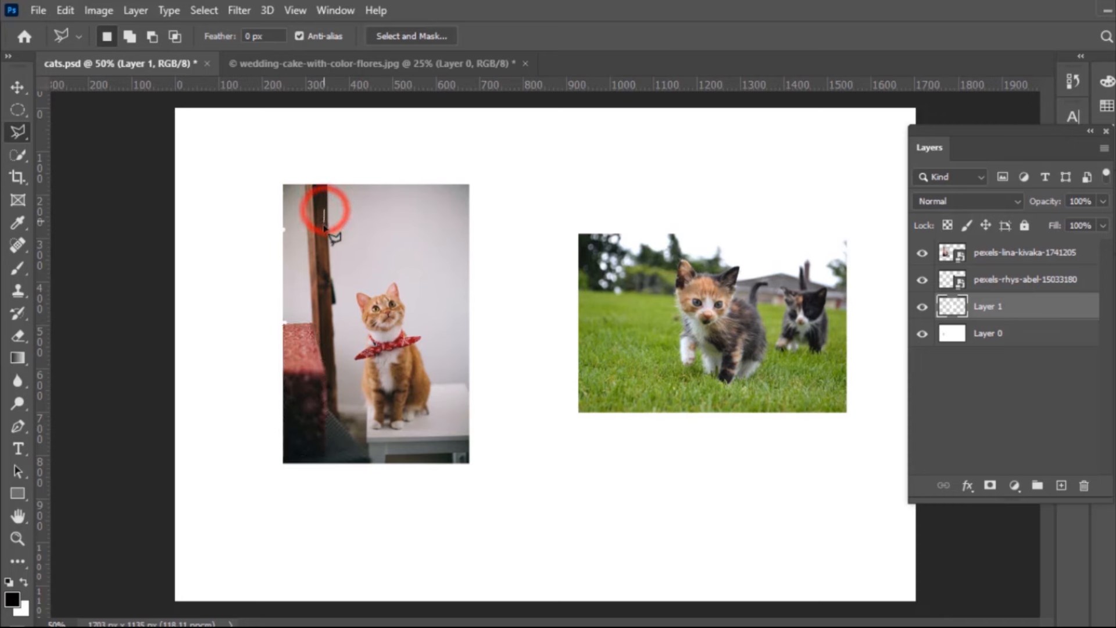
click(329, 244)
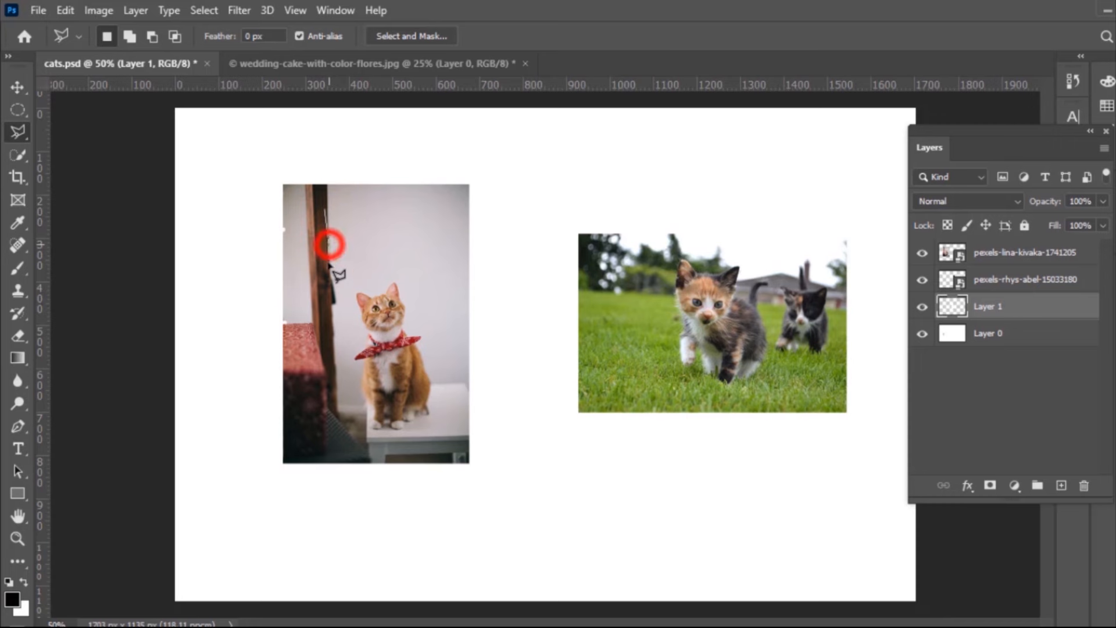
click(371, 310)
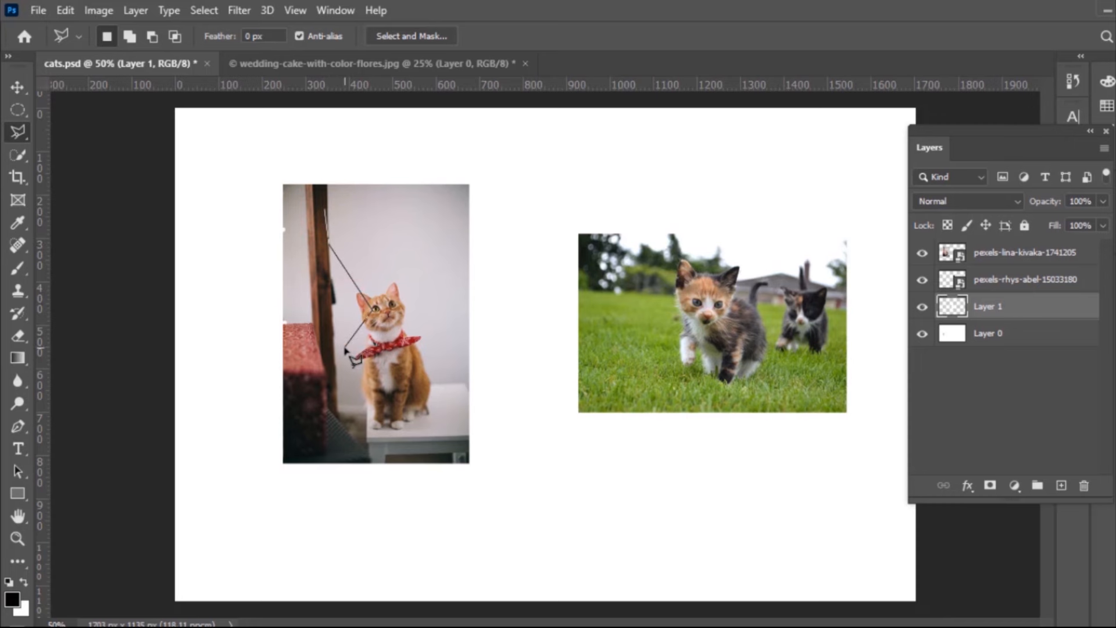
key(Delete)
key(Delete)
key(Delete)
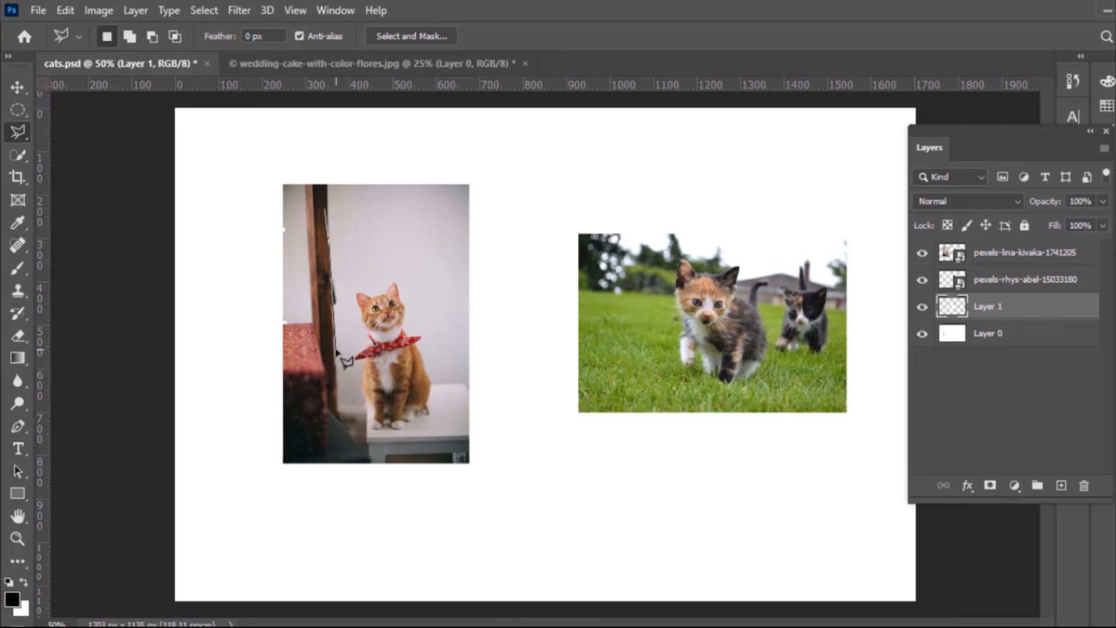
Place misaligned lasso anchor points over the orange cat's legs, and delete them one at a time
click(387, 405)
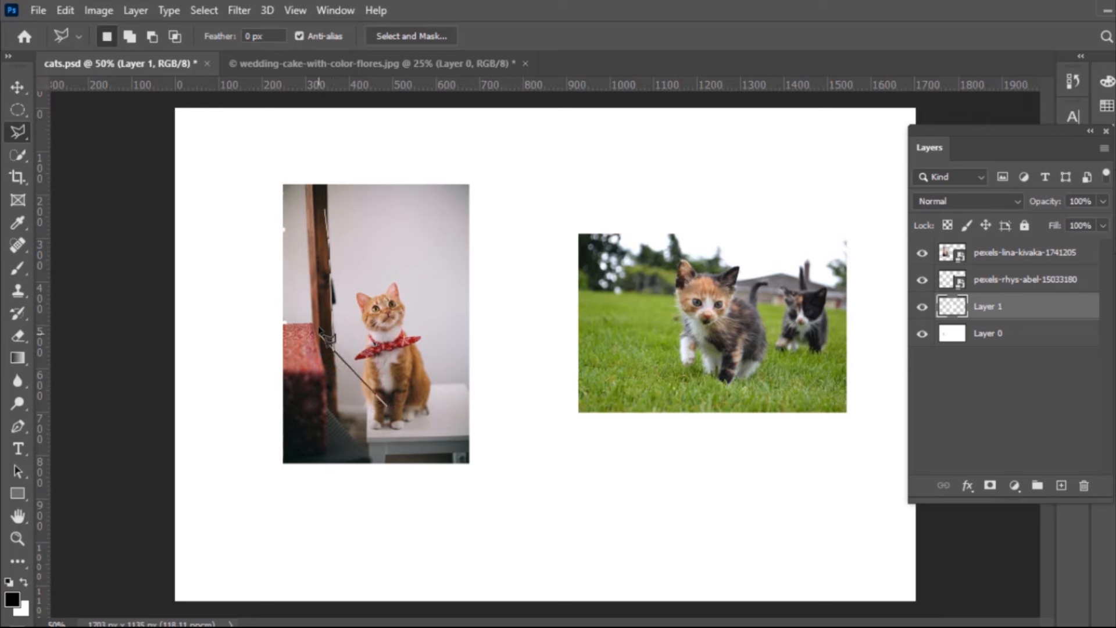
click(384, 433)
key(Delete)
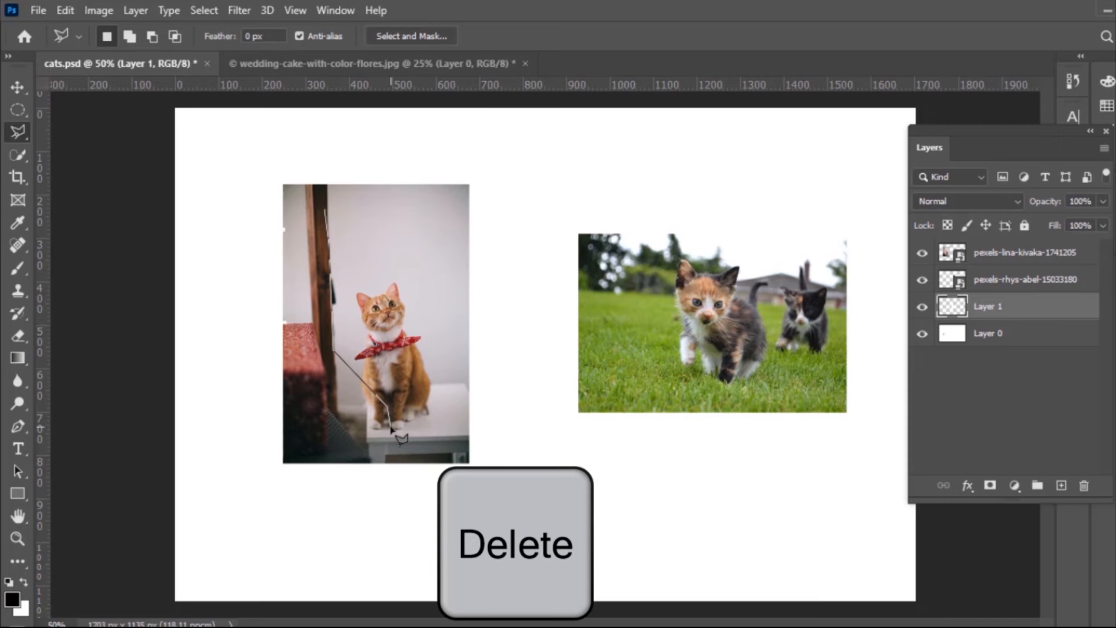
key(Delete)
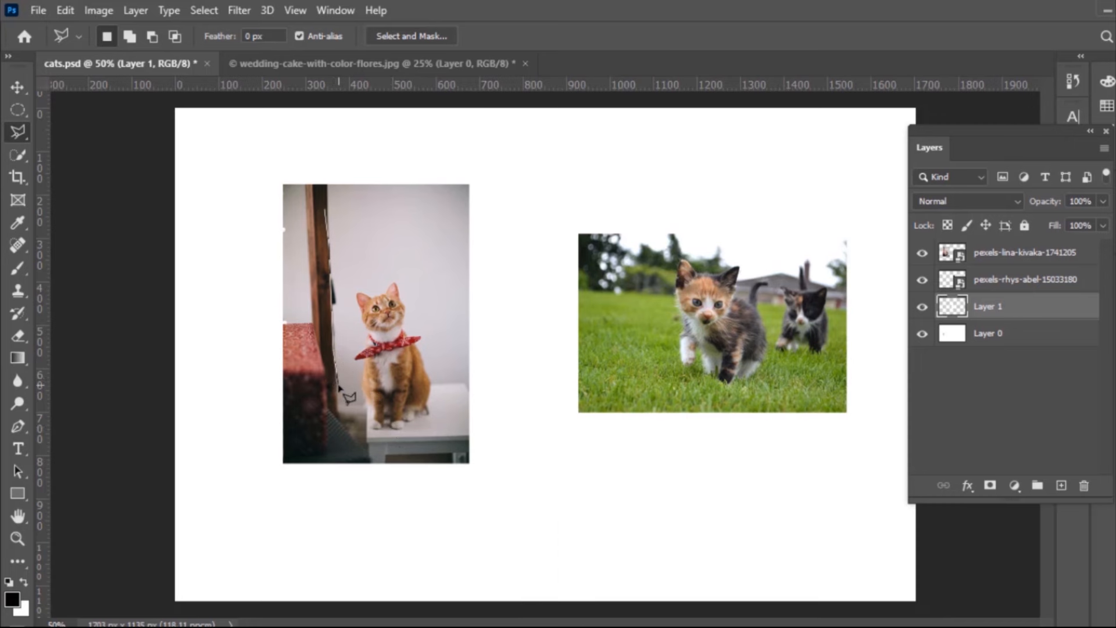
Close the Polygonal Lasso outline around the wooden post at its starting point, and deselect it
click(310, 321)
click(300, 253)
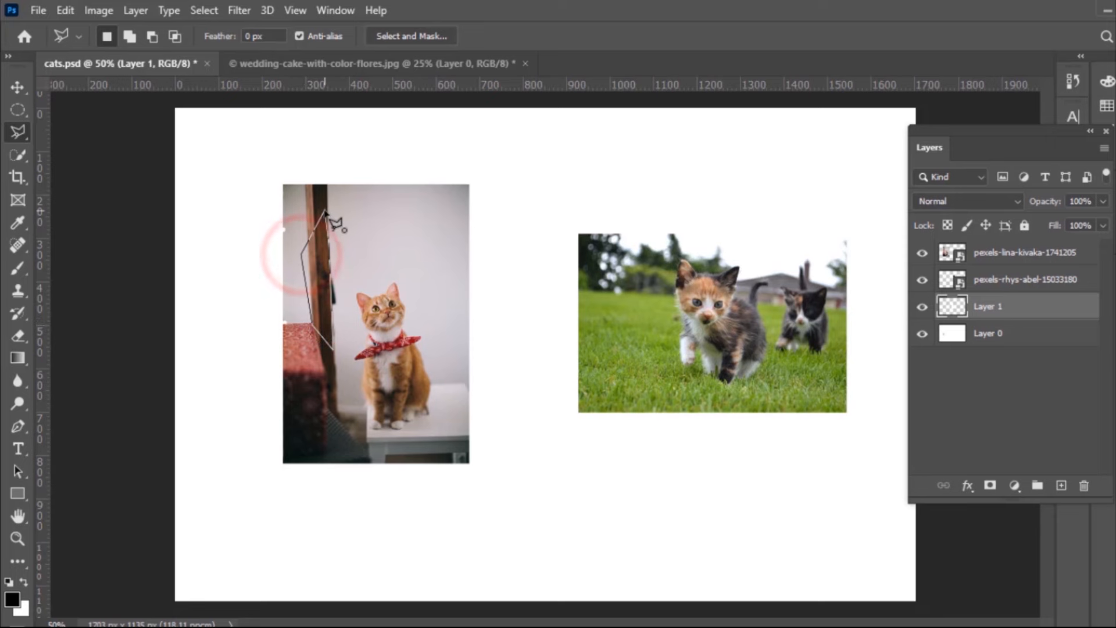
double_click(324, 212)
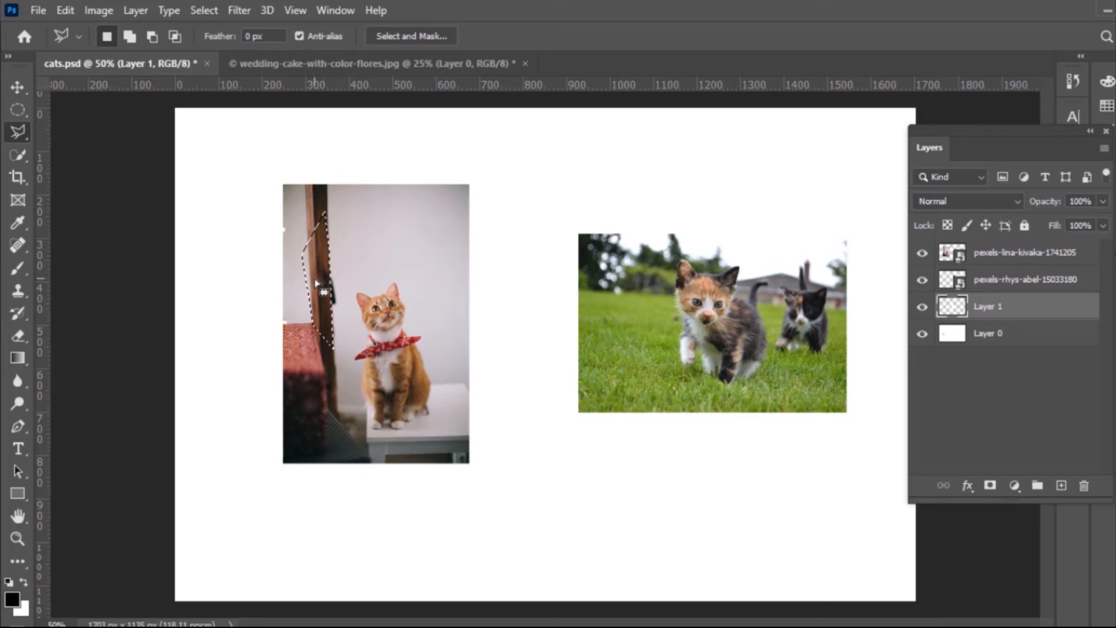
key(ctrl+d)
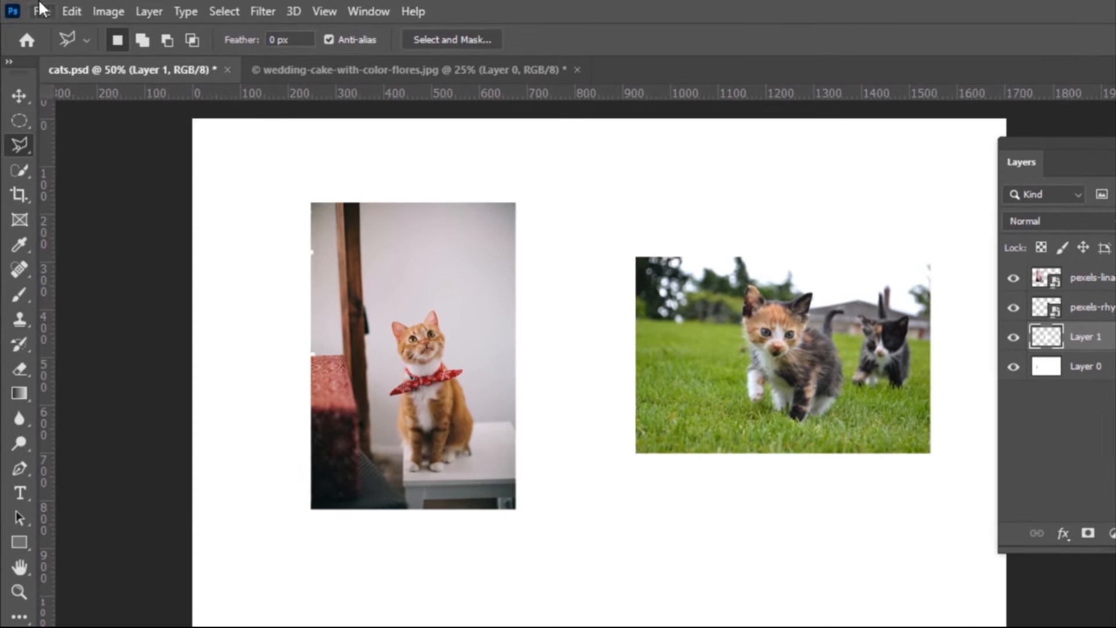
Switch to the wedding-cake-with-color-flores.jpg document and paint over the cake's tiers and flowers with the Quick Selection Tool
click(19, 169)
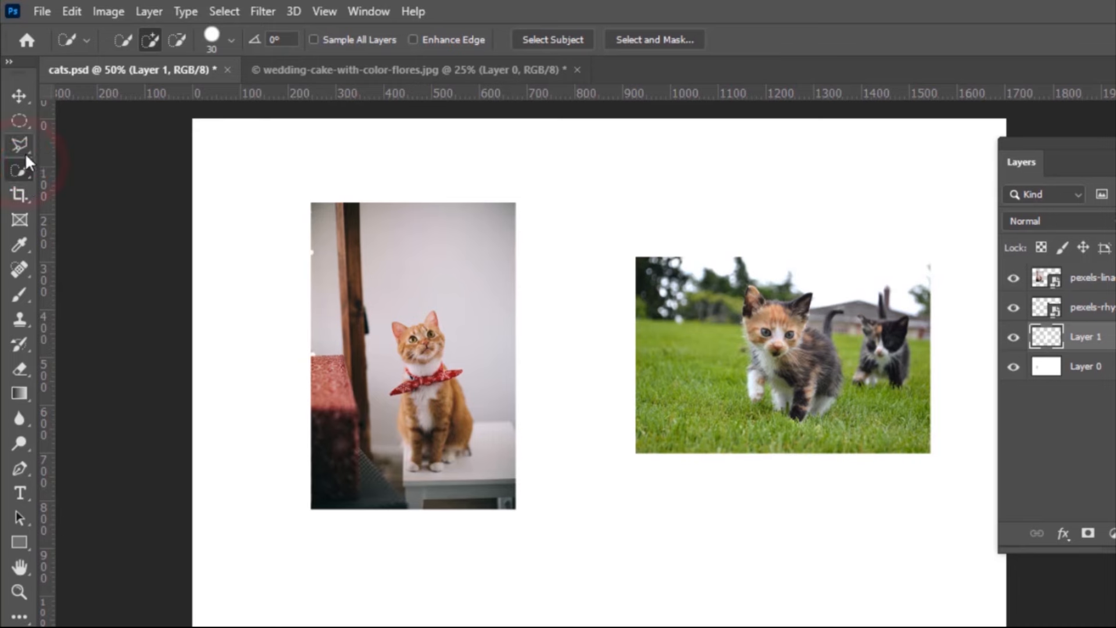
right_click(21, 144)
right_click(18, 170)
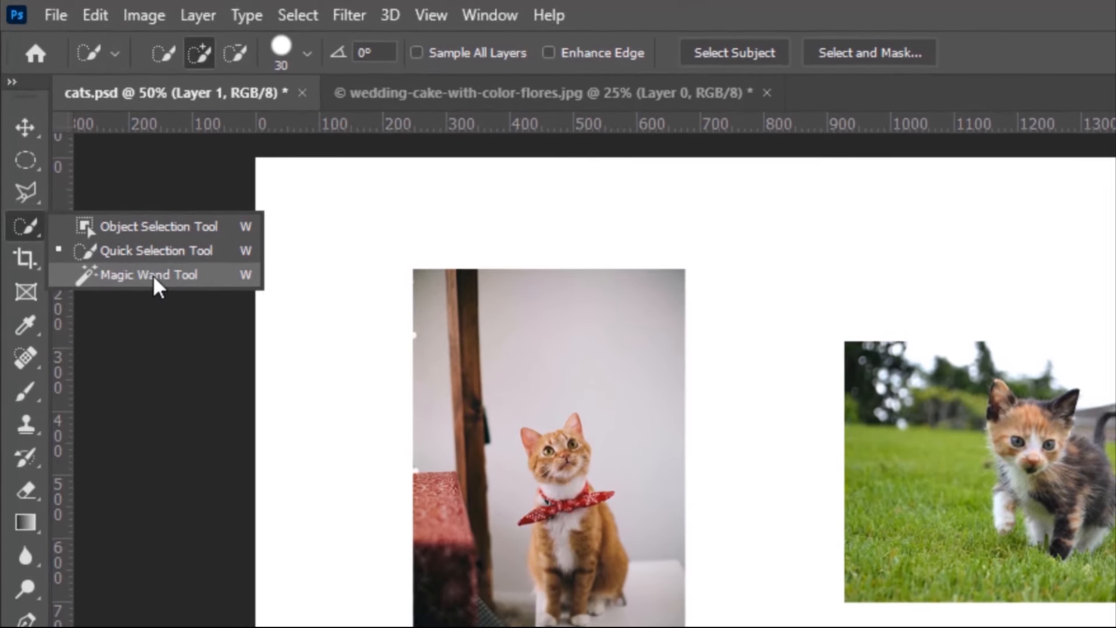
click(128, 248)
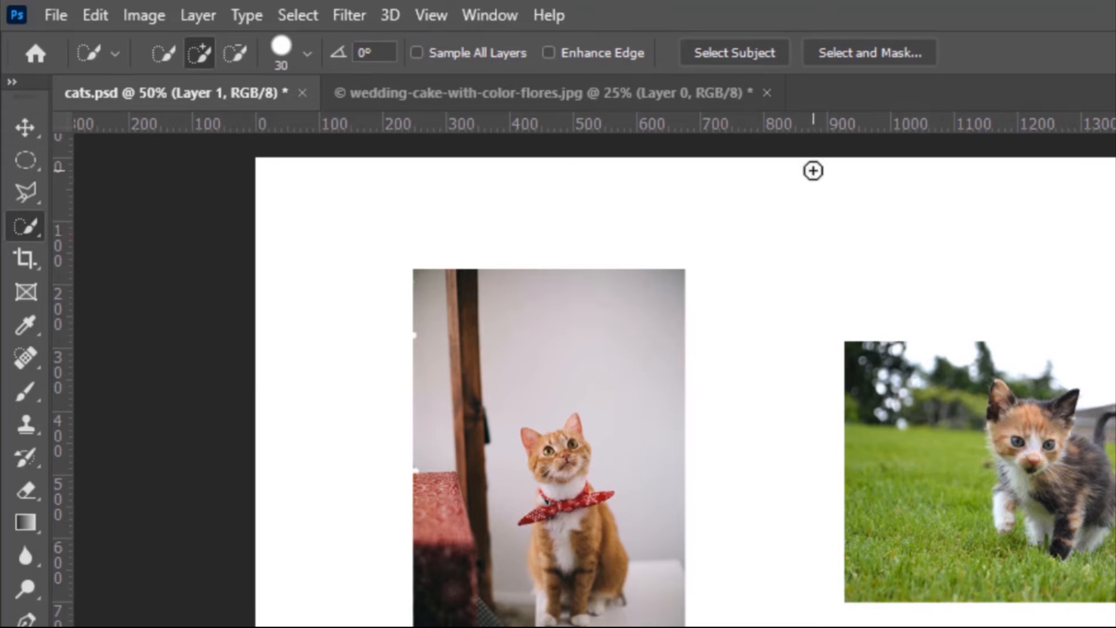
click(616, 93)
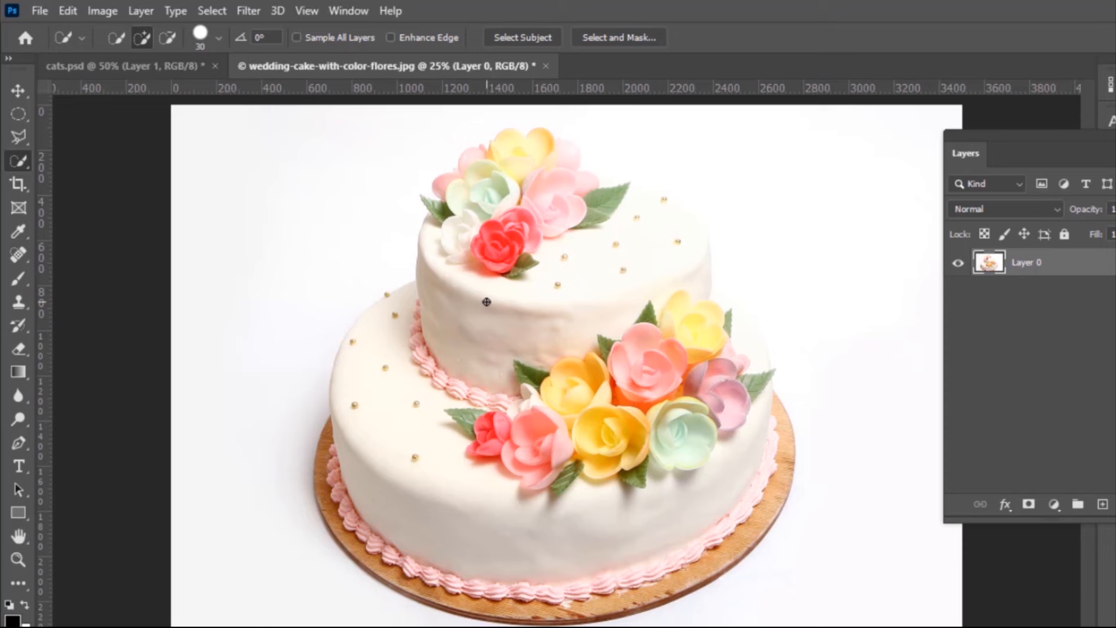
mouse_move(492, 164)
mouse_down()
mouse_move(561, 446)
mouse_move(593, 530)
mouse_move(643, 581)
mouse_up()
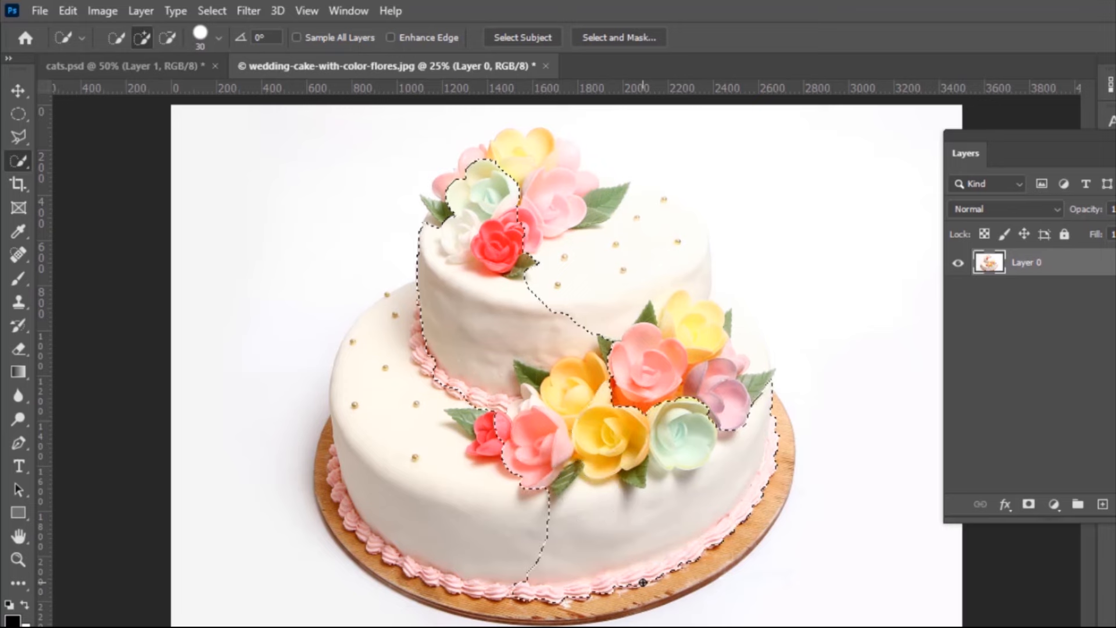
mouse_move(452, 501)
mouse_down()
mouse_move(371, 459)
mouse_move(356, 389)
mouse_move(336, 402)
mouse_move(582, 261)
mouse_move(635, 242)
mouse_move(657, 304)
mouse_up()
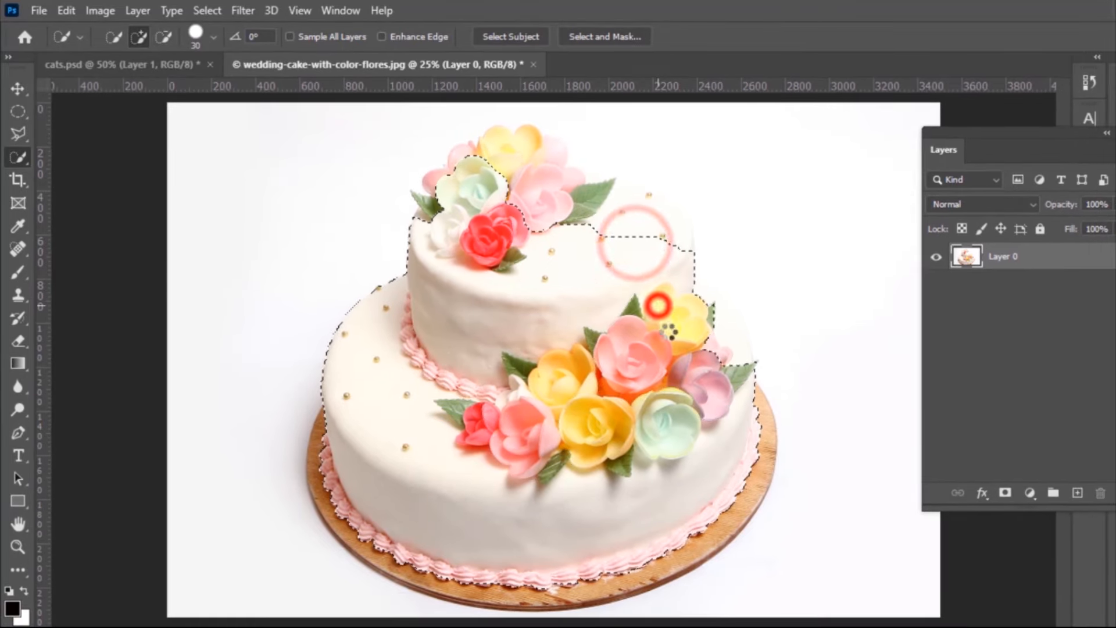
mouse_move(641, 208)
mouse_down()
mouse_move(526, 182)
mouse_move(510, 143)
mouse_move(441, 189)
mouse_up()
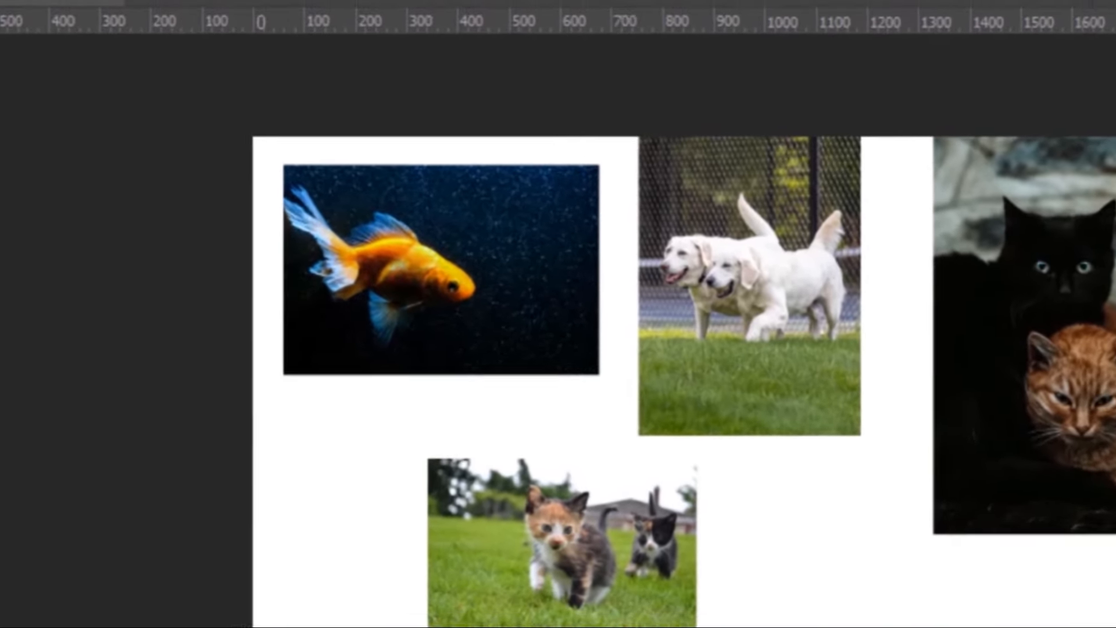
Locate the Layers panel and add a blank layer at the top of the layer stack
key(alt+w)
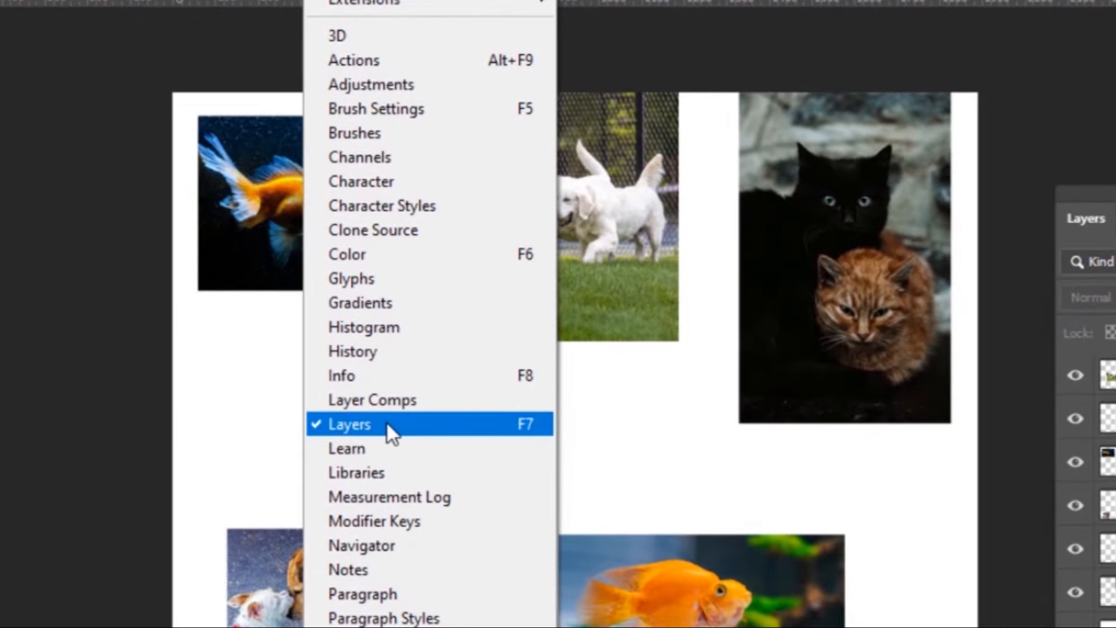
click(387, 423)
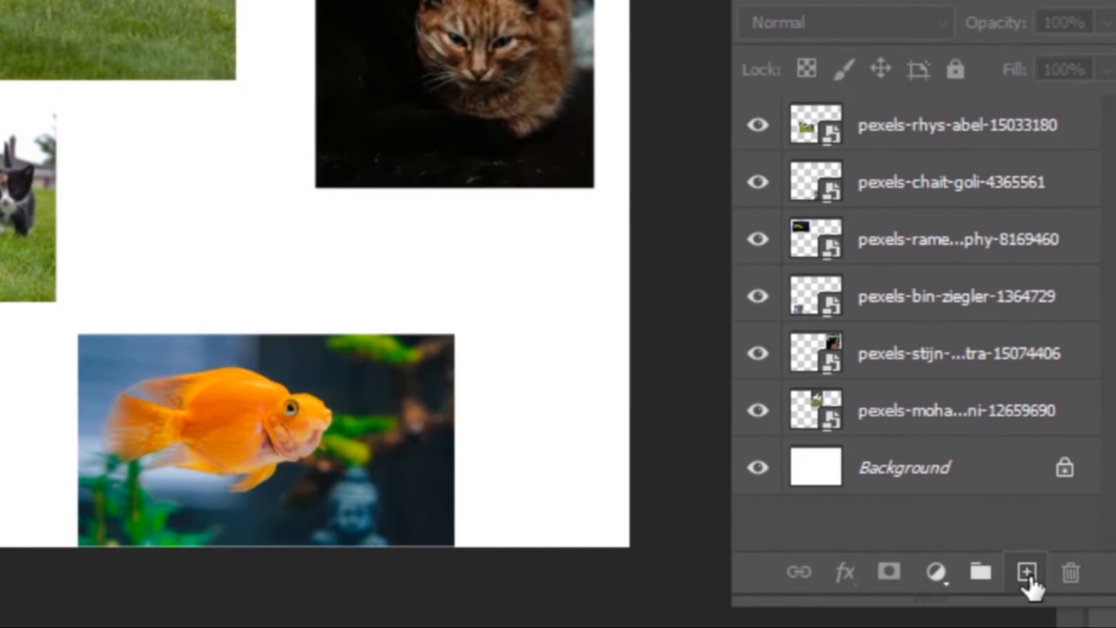
click(1026, 572)
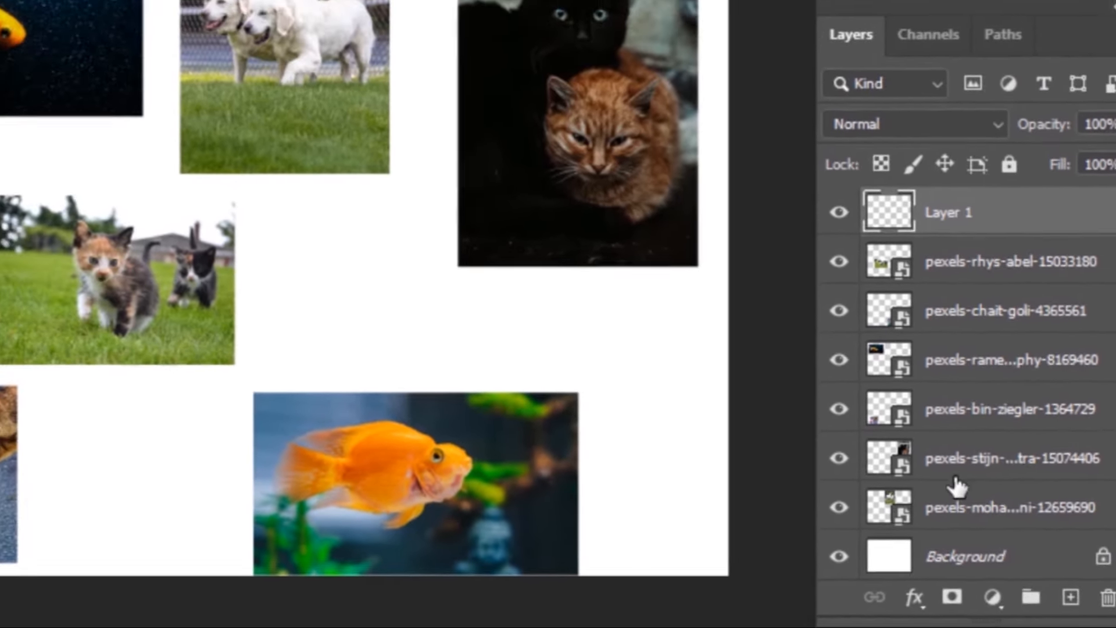
Add two blank layers directly above the white dogs photo layer
click(1021, 507)
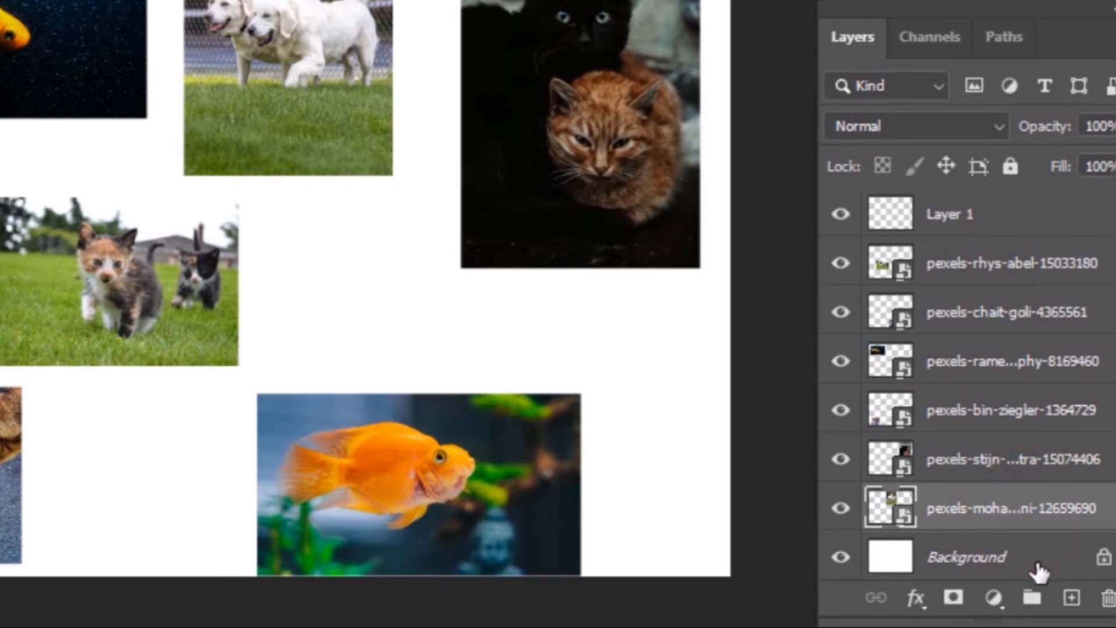
click(1073, 599)
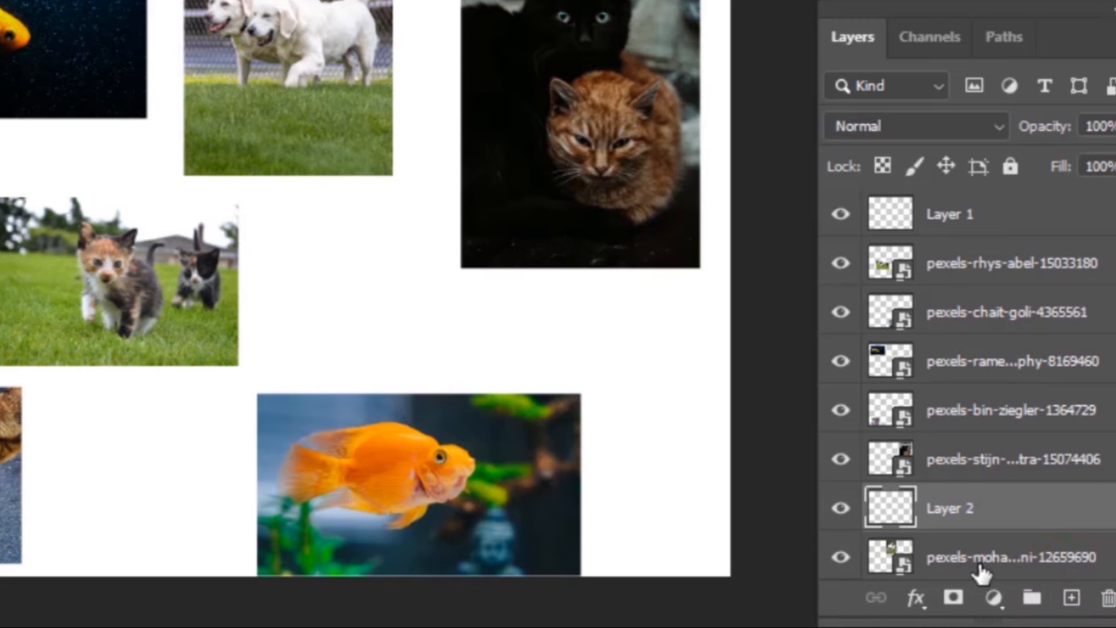
click(1072, 599)
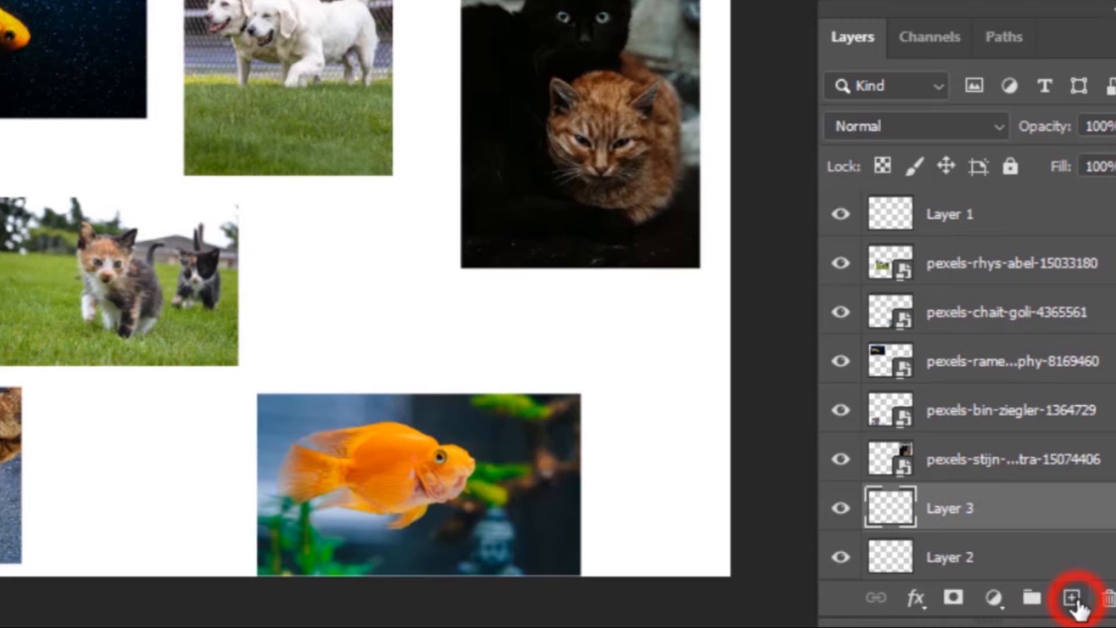
Delete Layer 3 and confirm the deletion
scroll(1037, 424, down, 1)
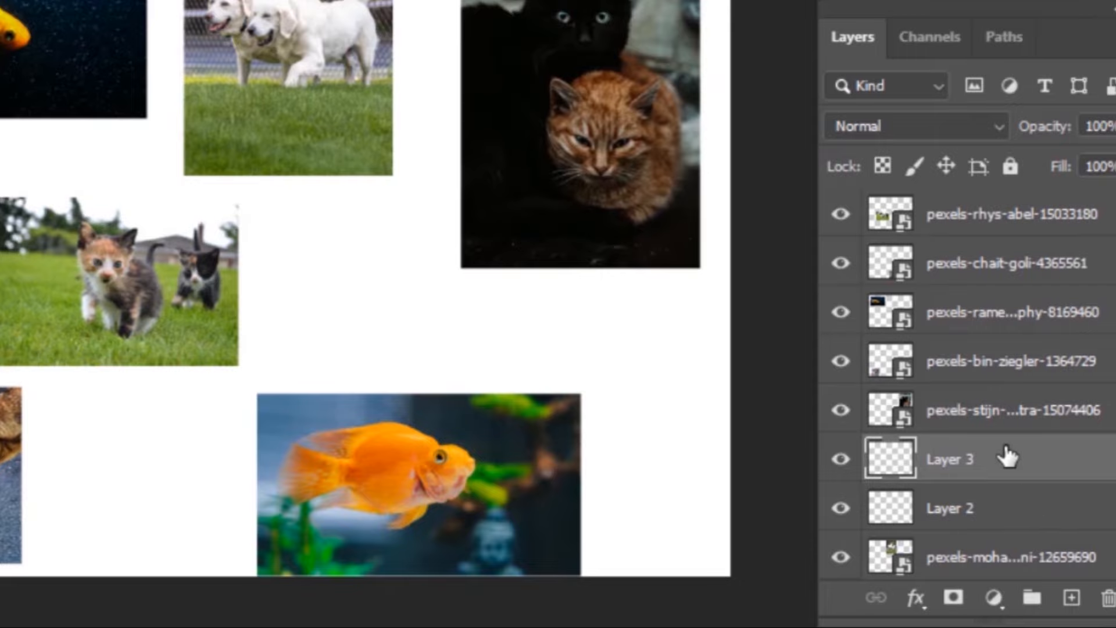
right_click(1011, 459)
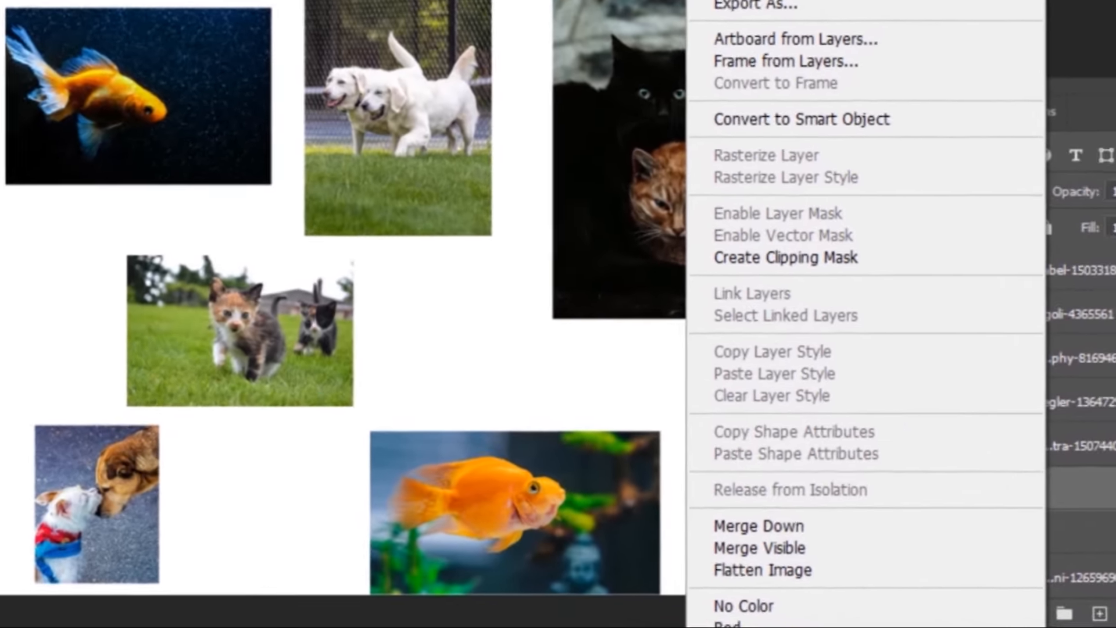
click(817, 15)
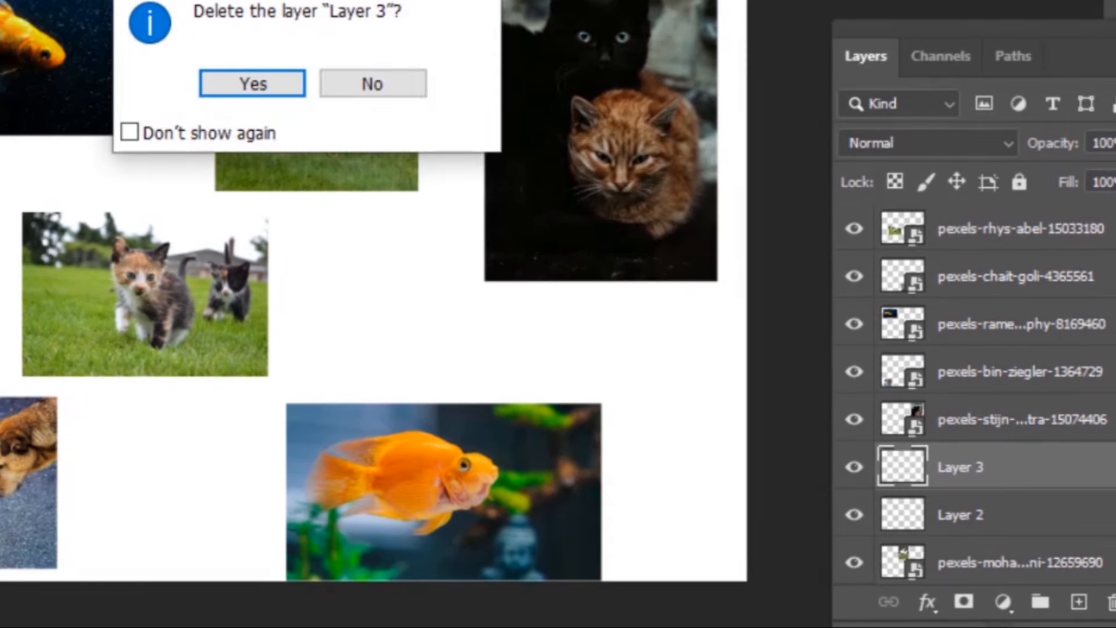
click(289, 92)
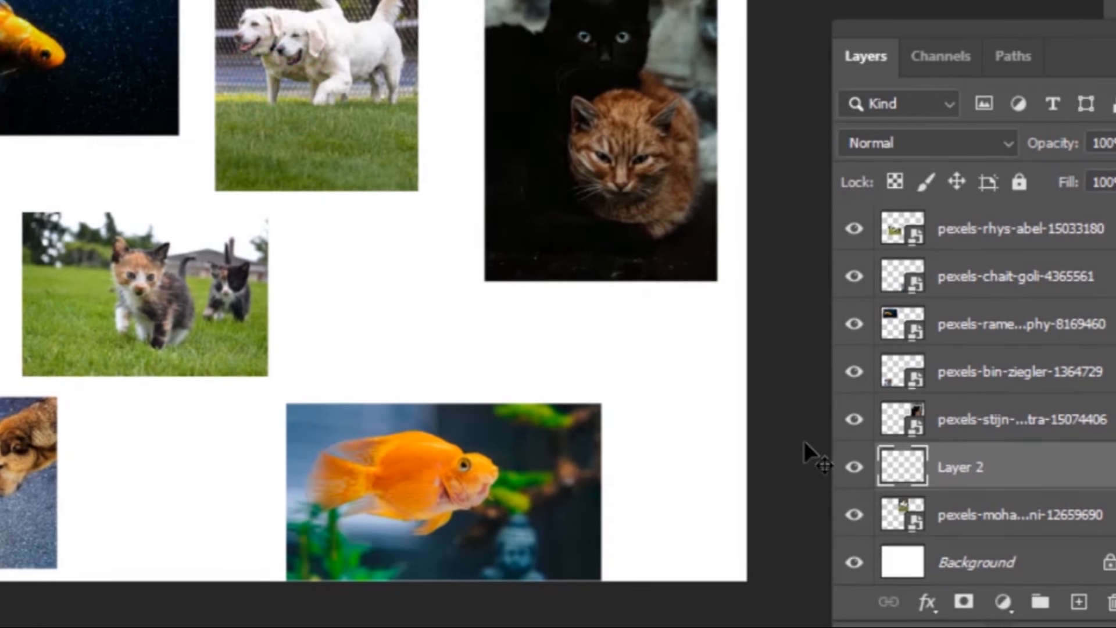
Delete the remaining blank layers, Layer 2 and Layer 1
click(1023, 468)
drag(1024, 470, 1110, 603)
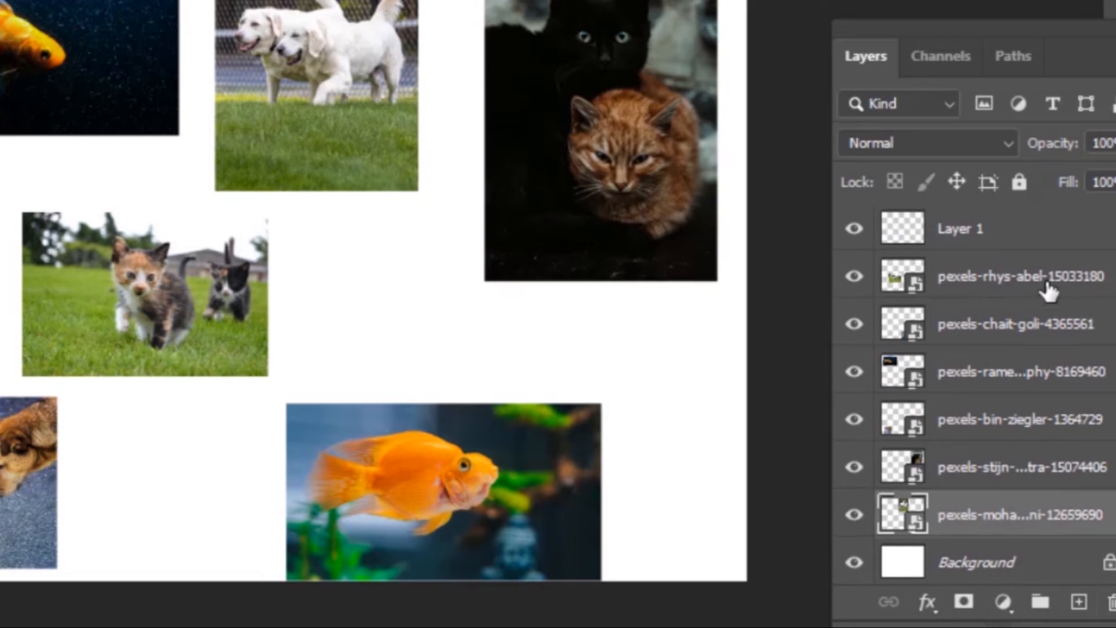
click(994, 231)
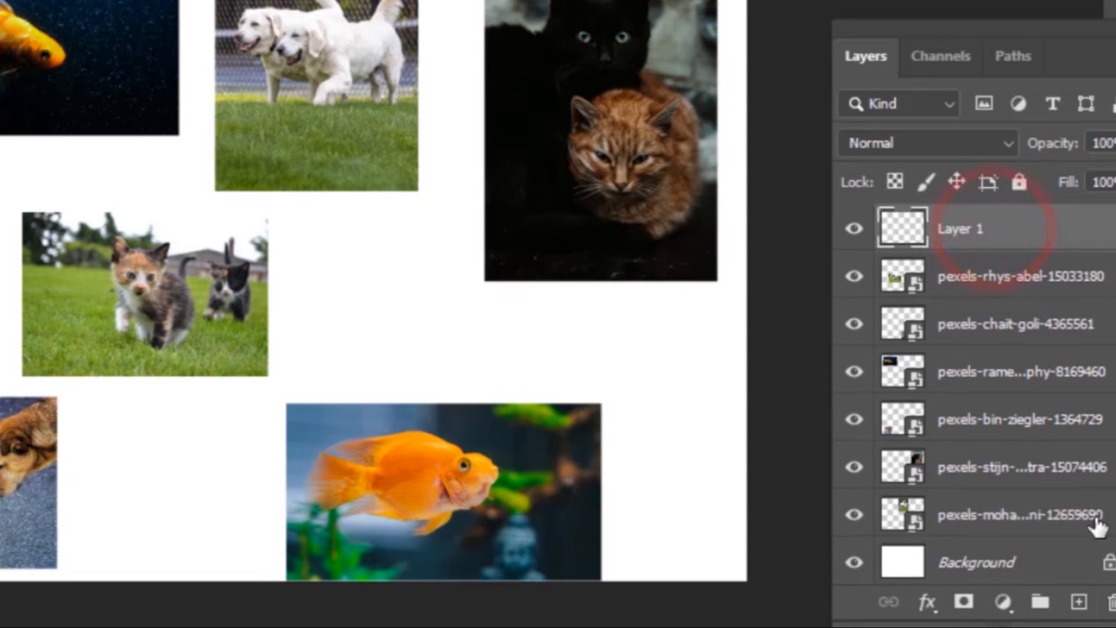
click(1110, 602)
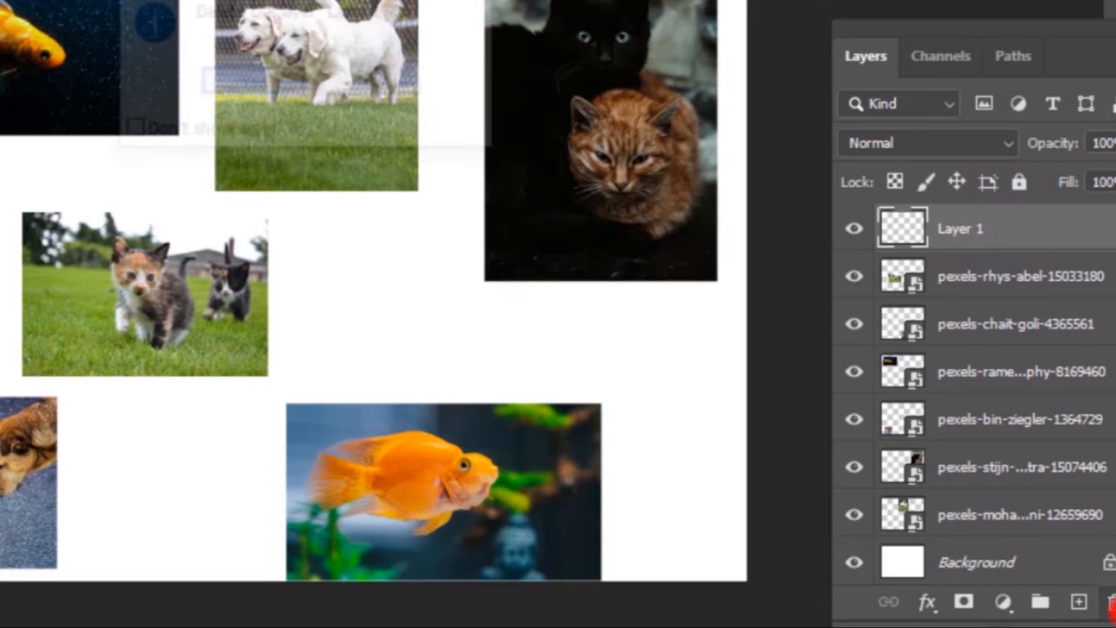
click(229, 90)
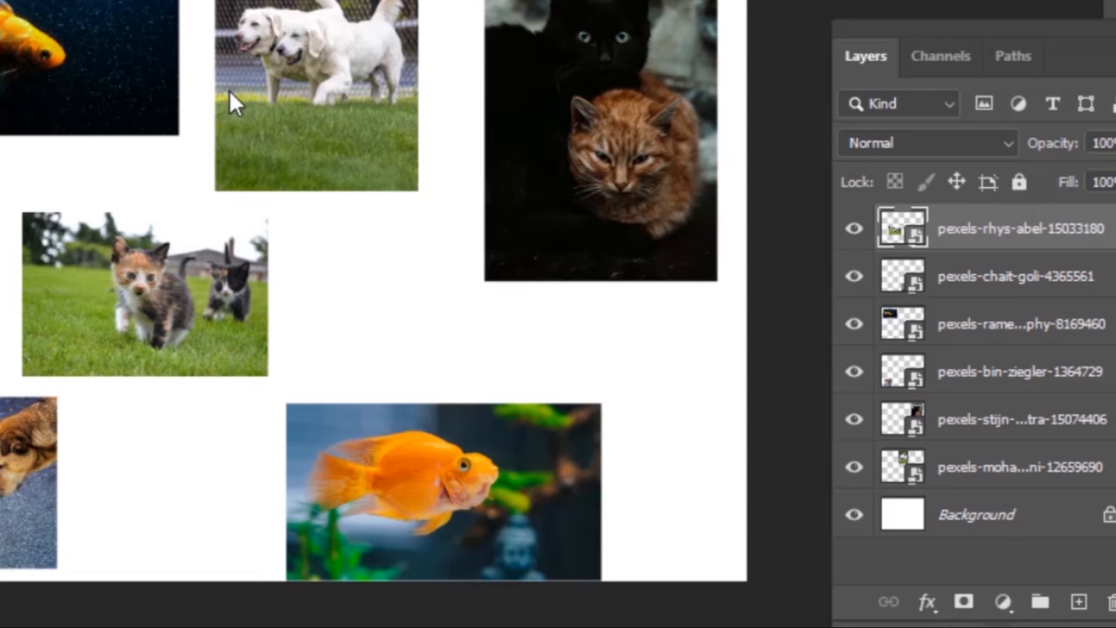
Open the kittens photo layer's name for editing, cancel the edit, and toggle the layer's visibility off and on
double_click(1003, 230)
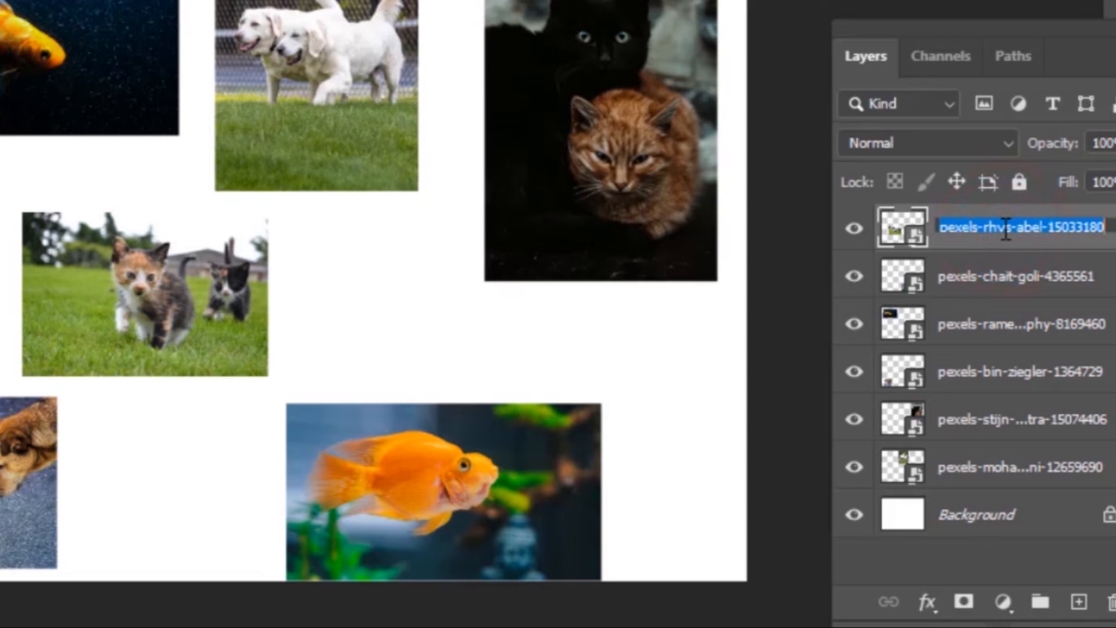
click(1081, 235)
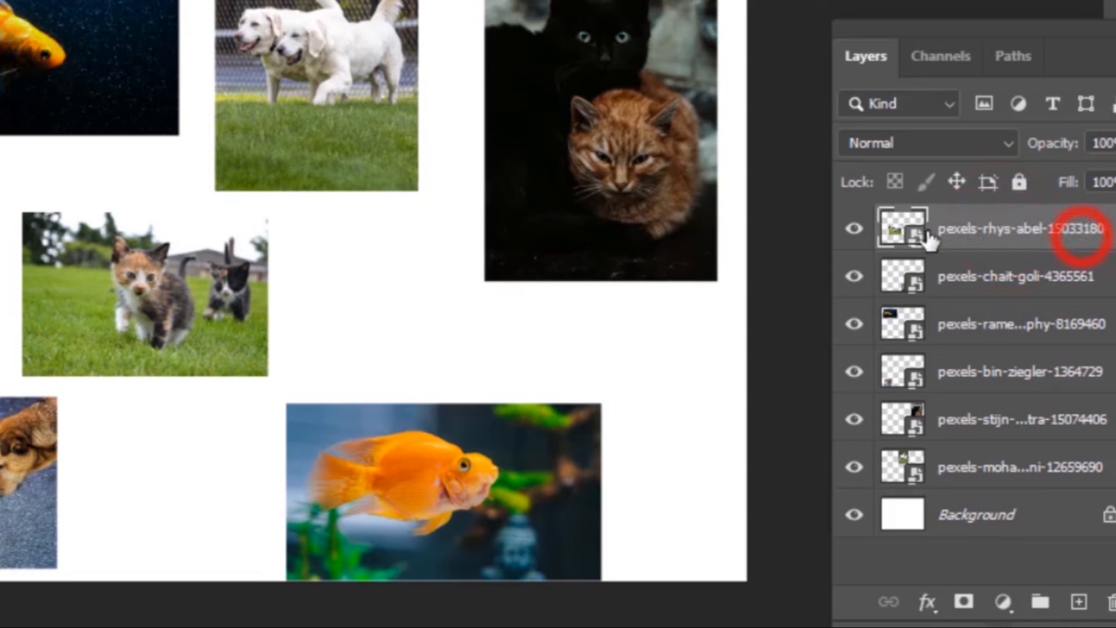
click(1018, 217)
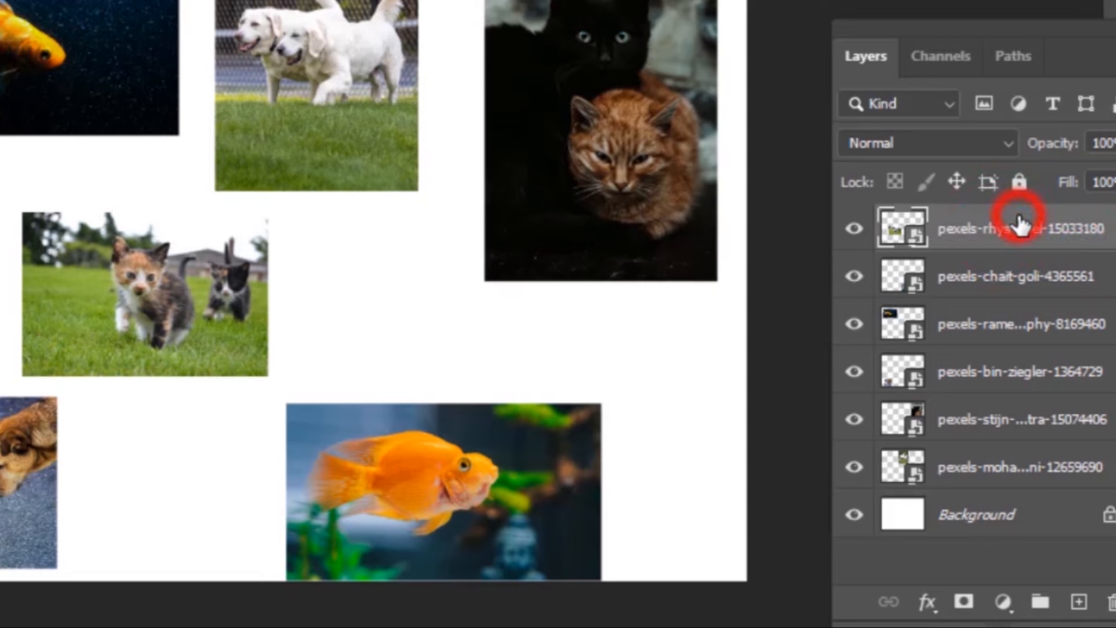
click(862, 230)
click(862, 230)
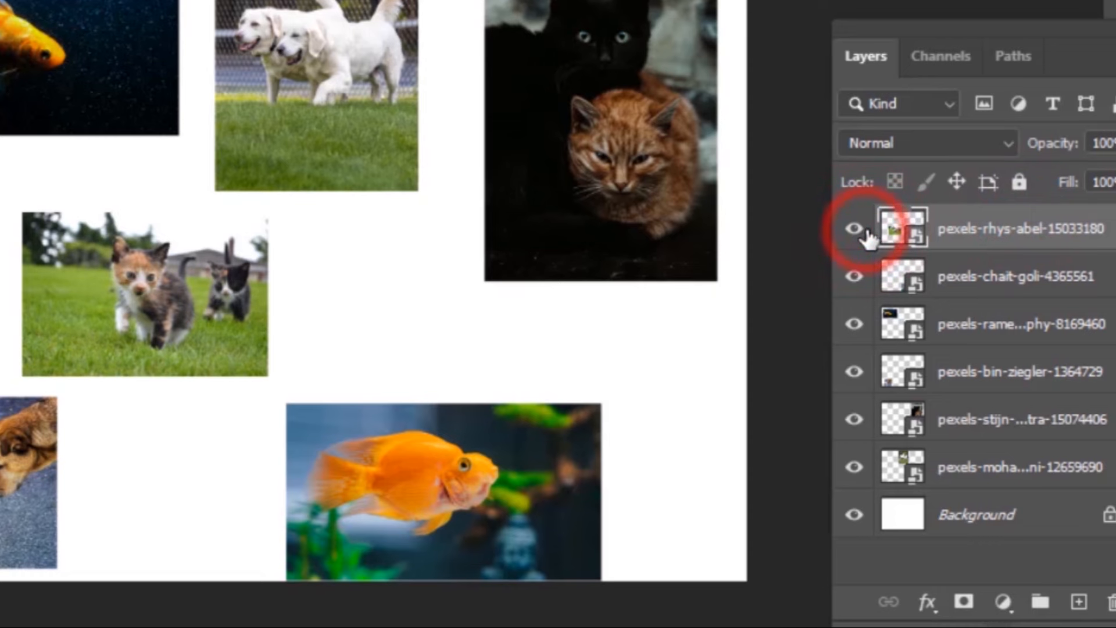
Rename the kittens photo layer as "Kittens"
click(1027, 228)
double_click(1028, 228)
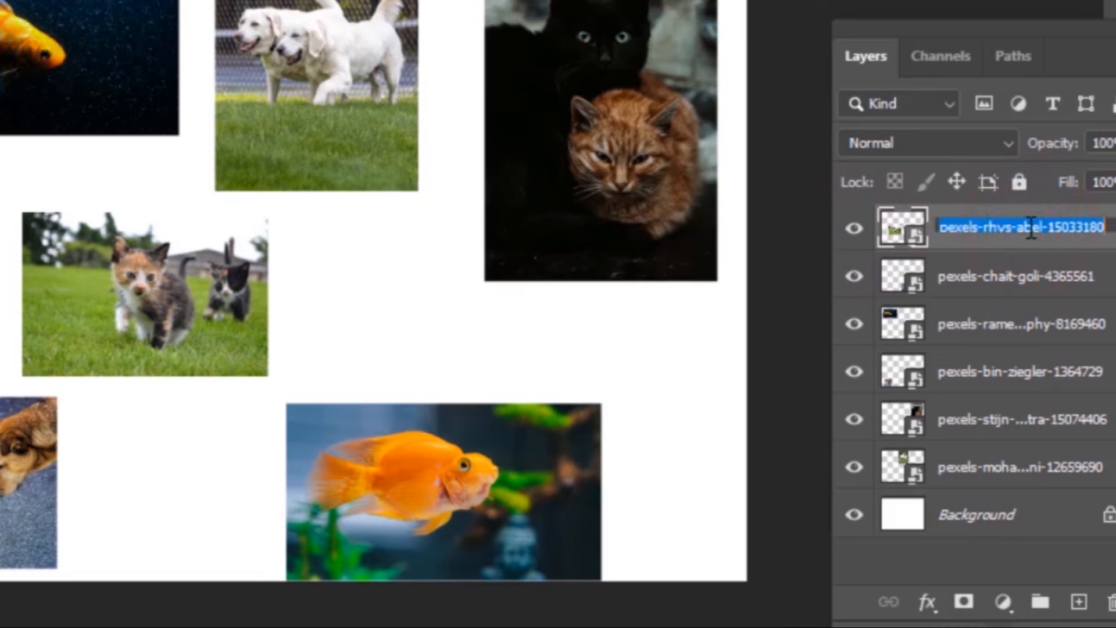
text(K)
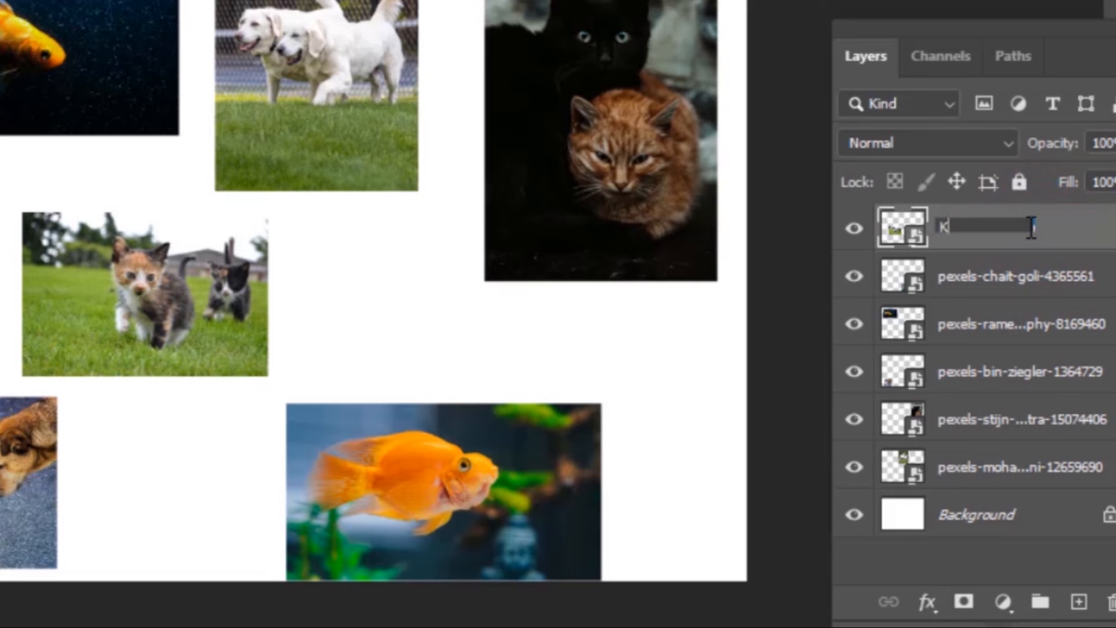
text(ittens)
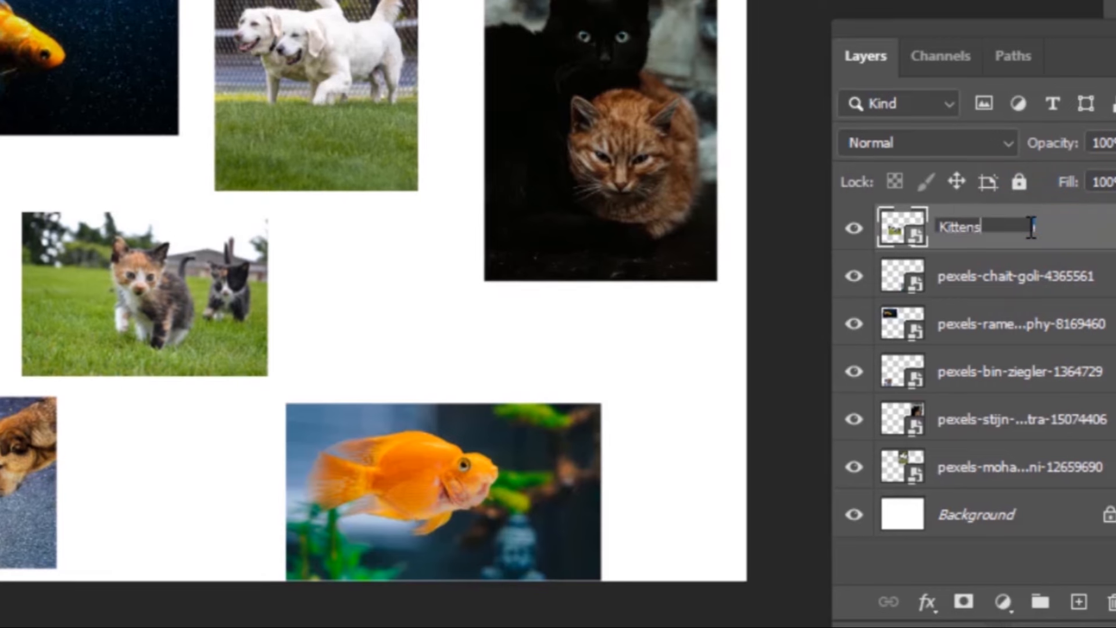
click(1003, 277)
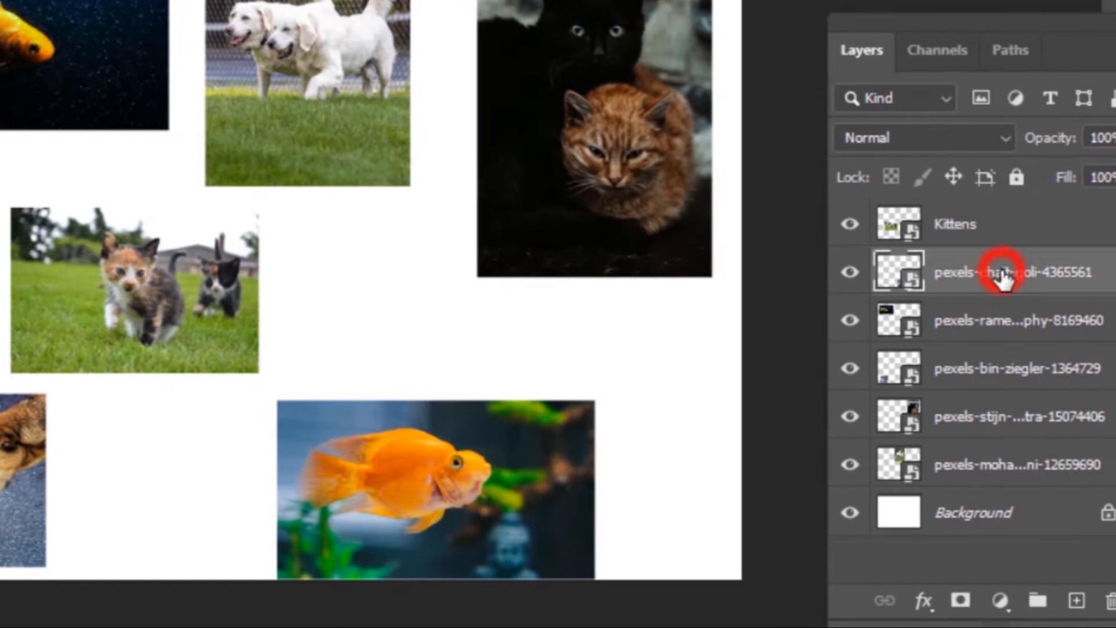
Toggle the orange aquarium fish photo layer's visibility off and on to identify it, and rename the layer as "goldfiish"
click(849, 272)
click(847, 273)
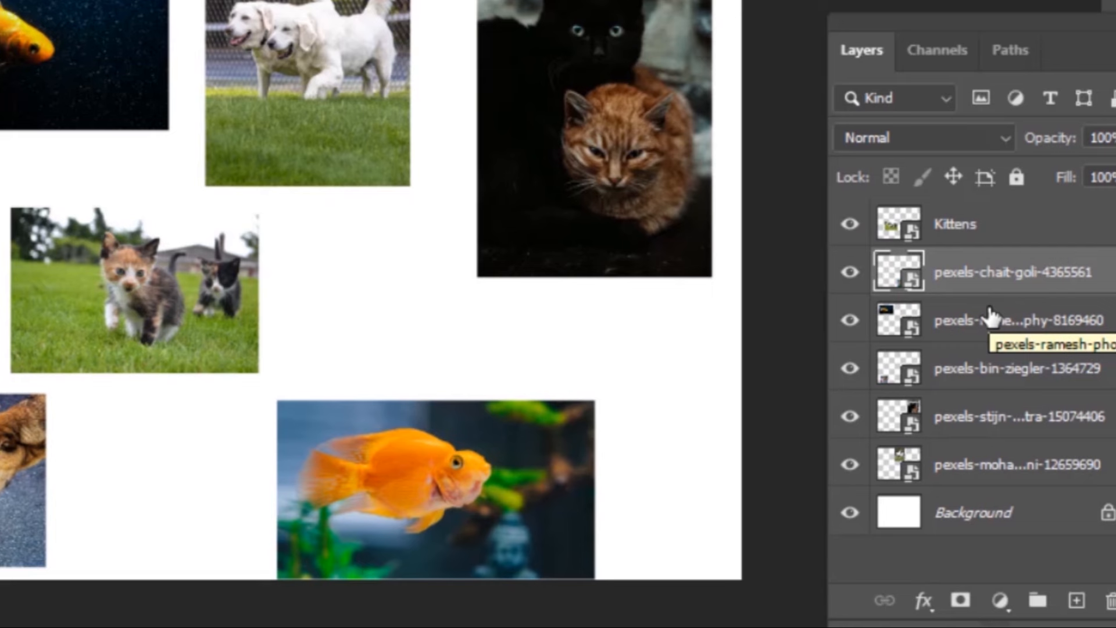
double_click(1050, 271)
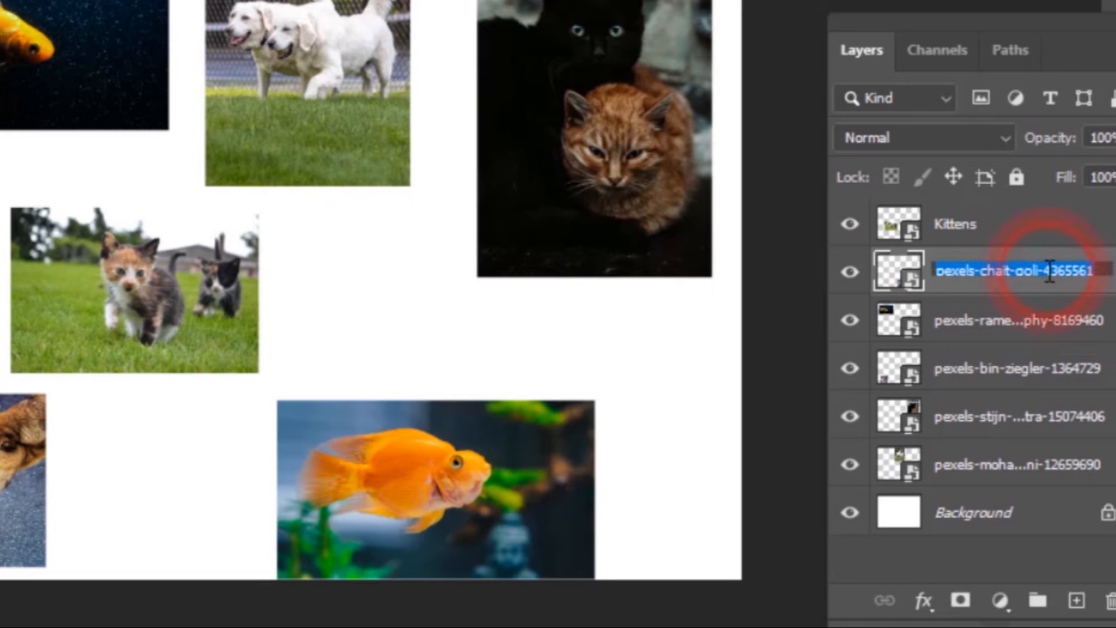
text(goldfi)
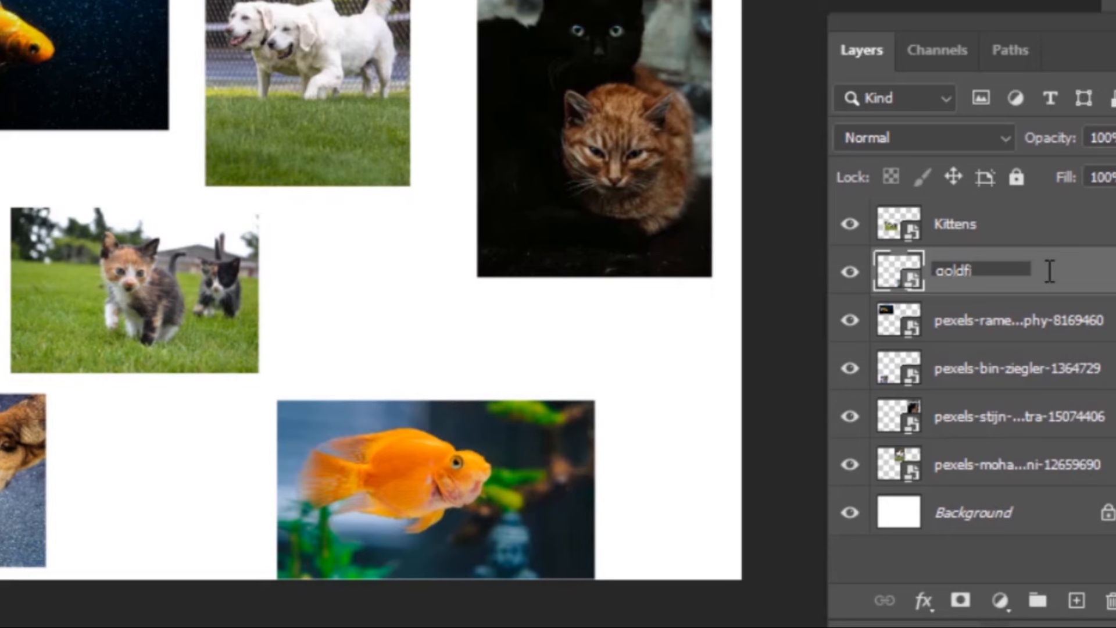
text(sh)
click(980, 323)
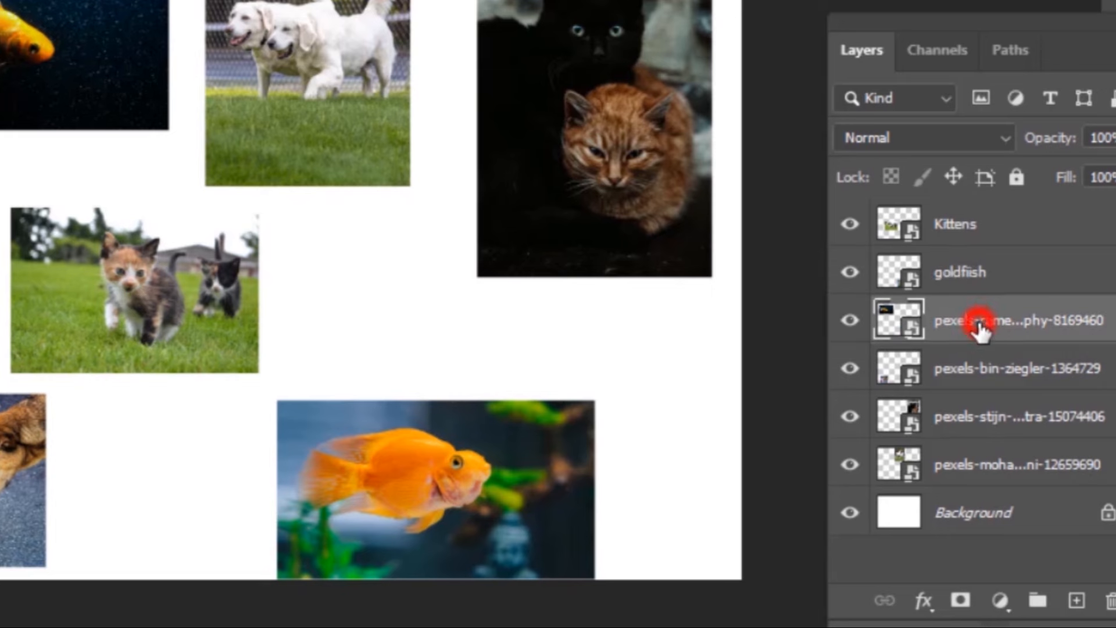
Toggle the visibility of the Kittens layer and the goldfiish layer off and on to check which photo each controls
click(849, 224)
click(849, 225)
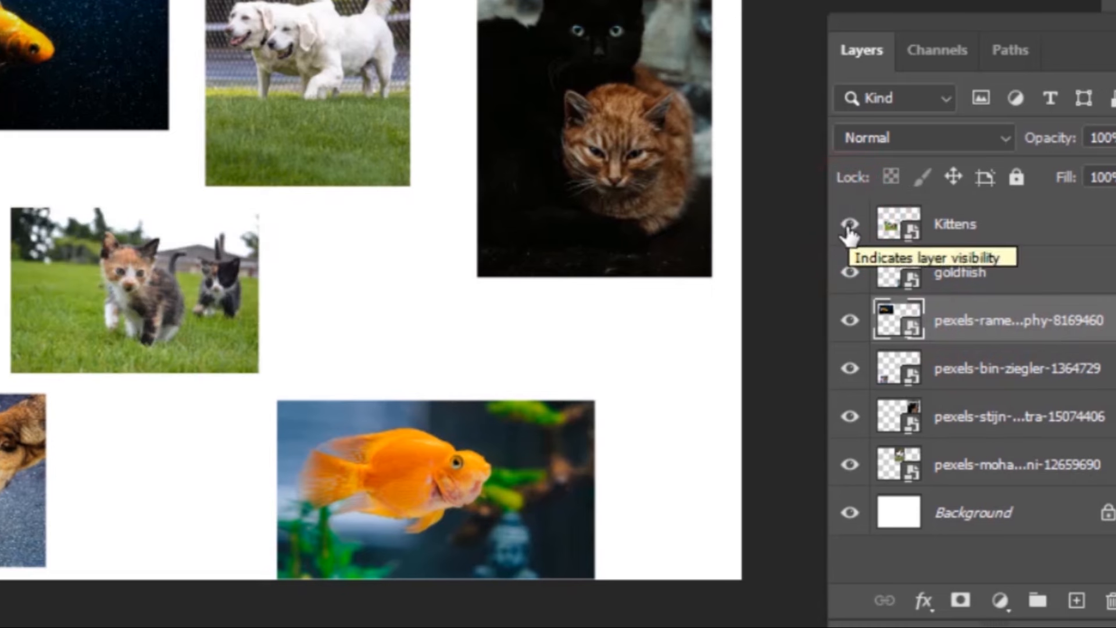
click(850, 225)
click(850, 225)
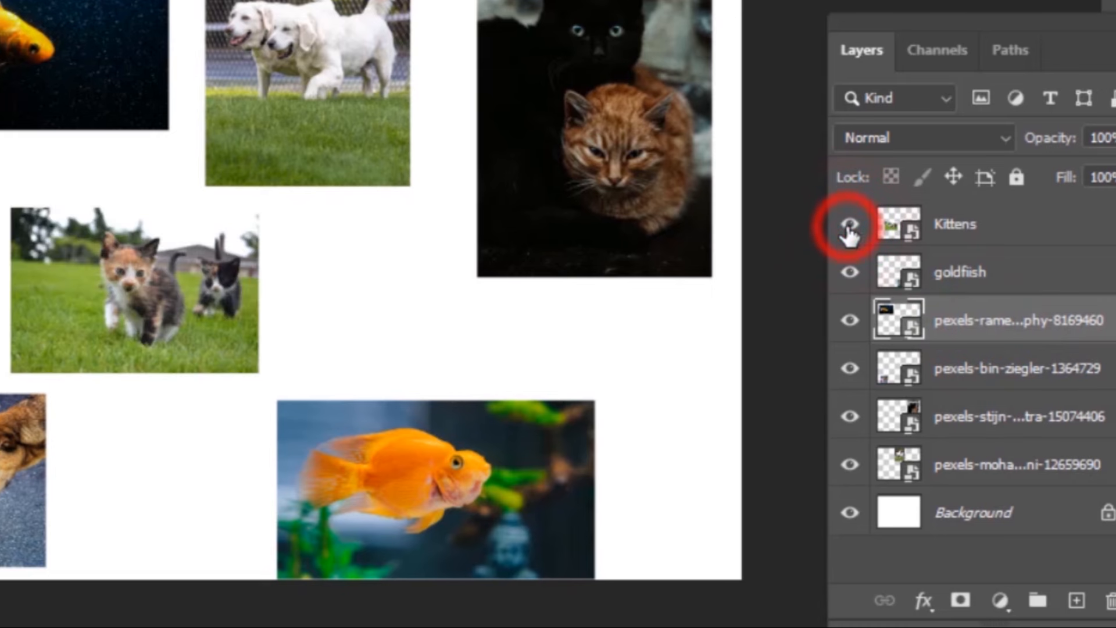
click(850, 272)
click(850, 272)
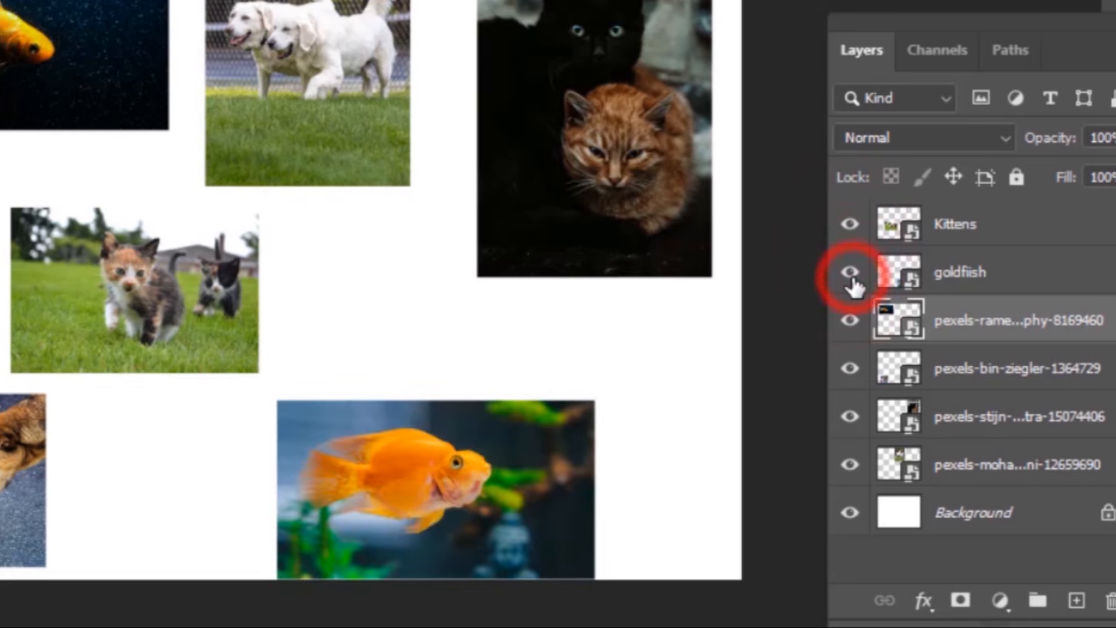
Hide the four unrenamed photo layers and the Background layer one by one
click(848, 319)
click(850, 367)
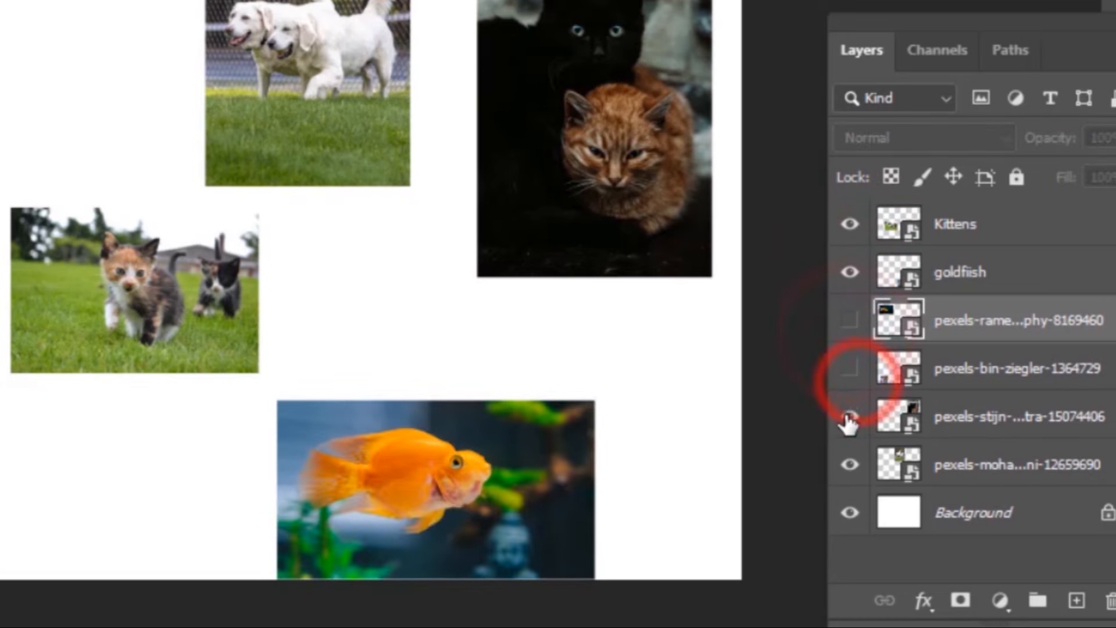
click(850, 415)
click(849, 464)
click(850, 512)
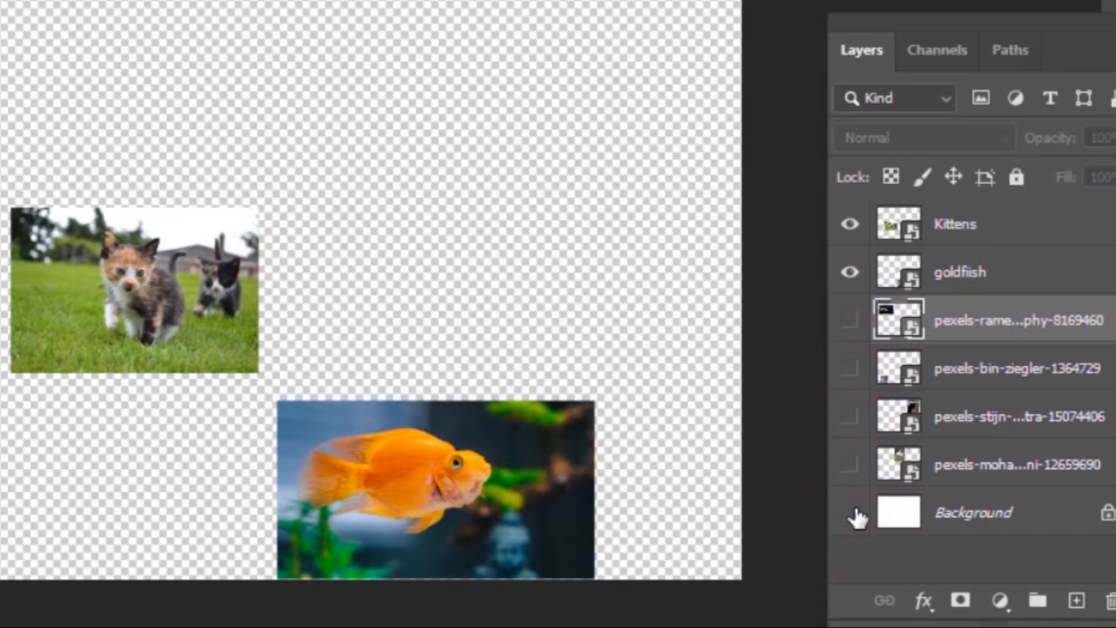
Show the Background layer and the four hidden photo layers again
click(849, 512)
click(850, 463)
click(853, 415)
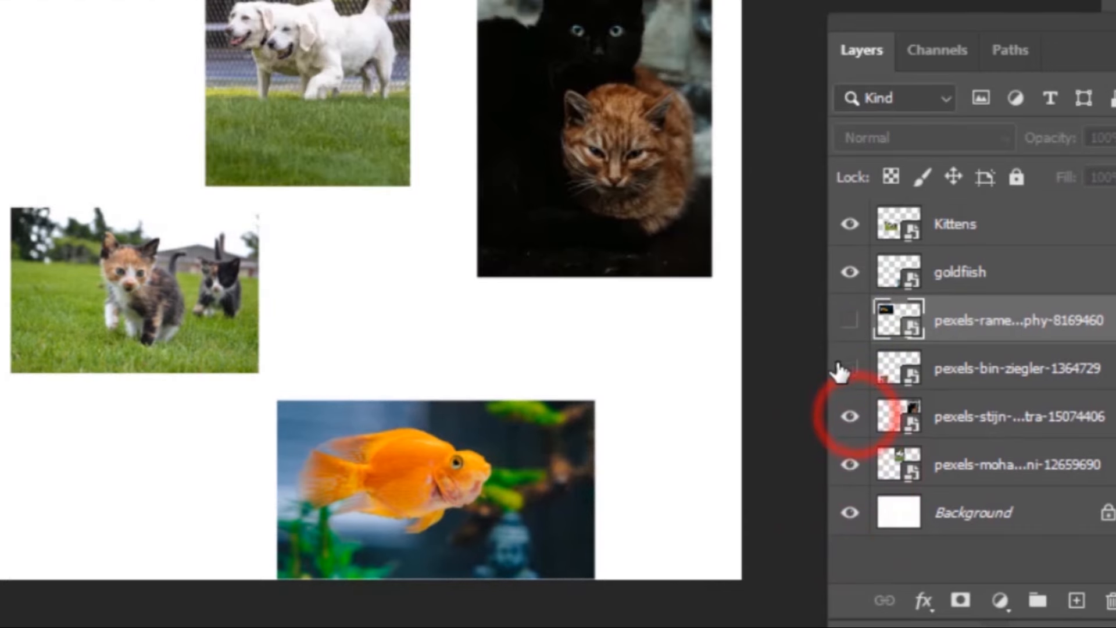
click(849, 368)
click(850, 320)
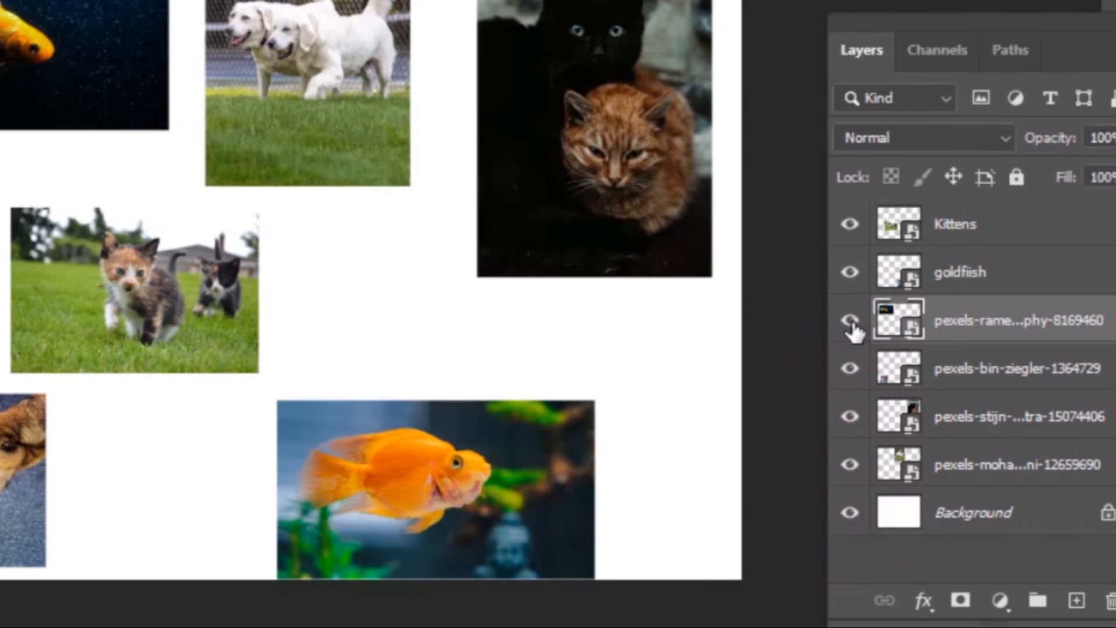
Toggle the visibility of the photo layer below goldfiish off and on, and rename that layer as "goldfish"
click(850, 321)
click(851, 321)
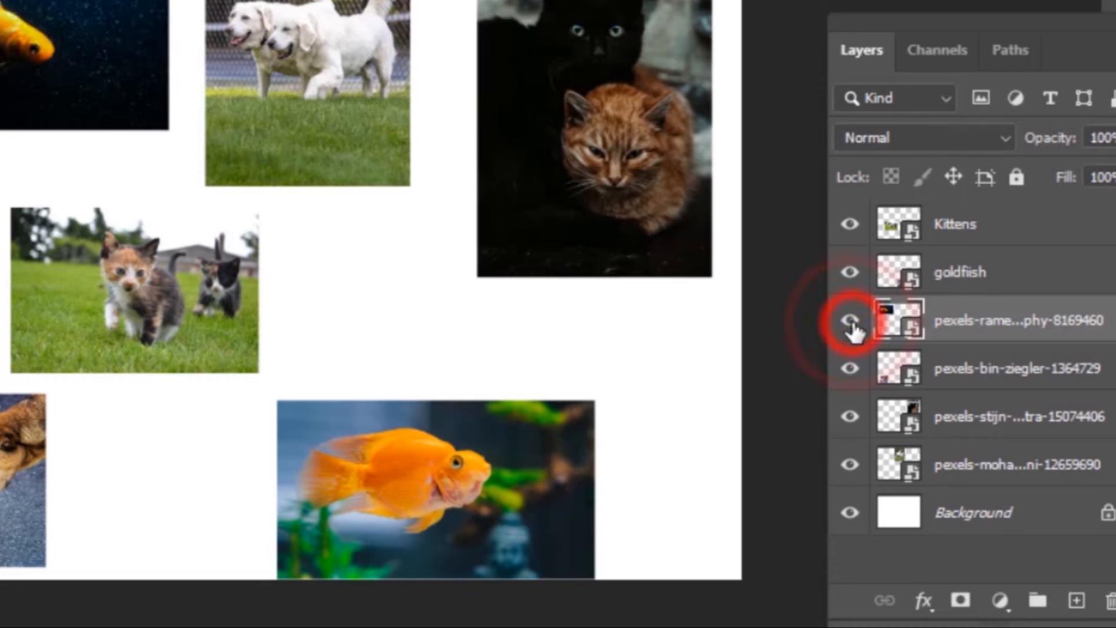
double_click(1044, 327)
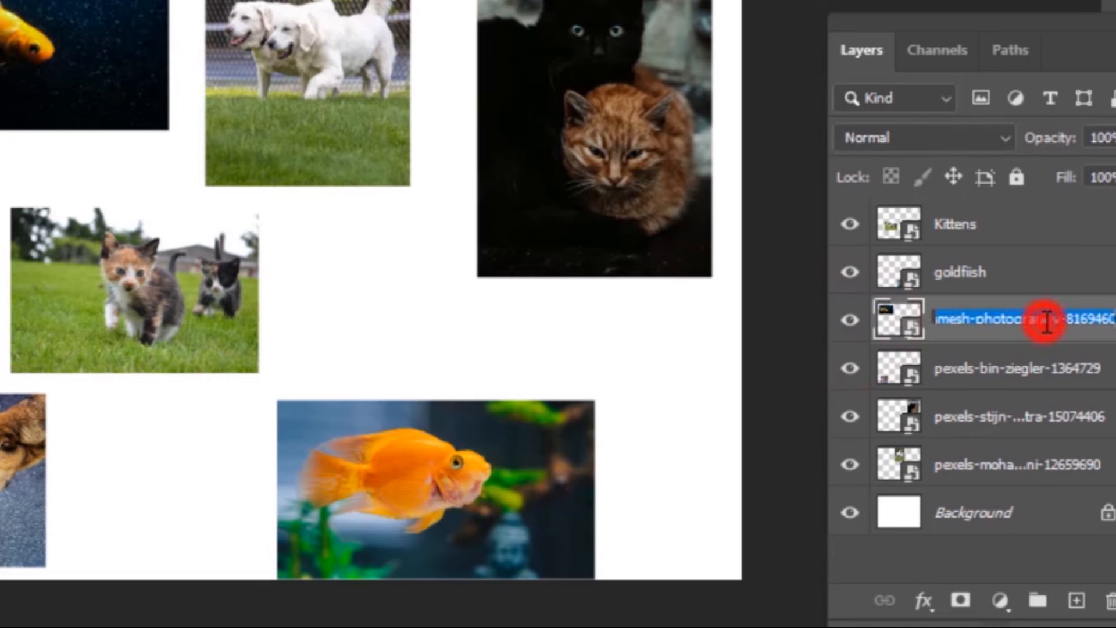
text(goldfish)
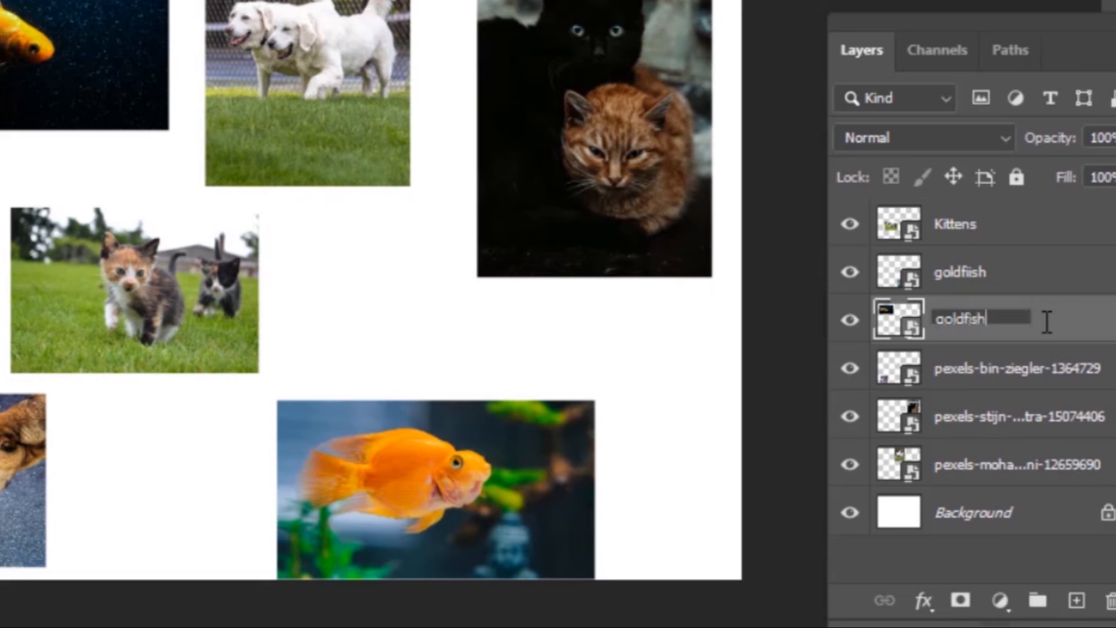
Toggle the visibility of the layer below goldfish off and on, and rename it as "dogs"
click(849, 369)
click(849, 369)
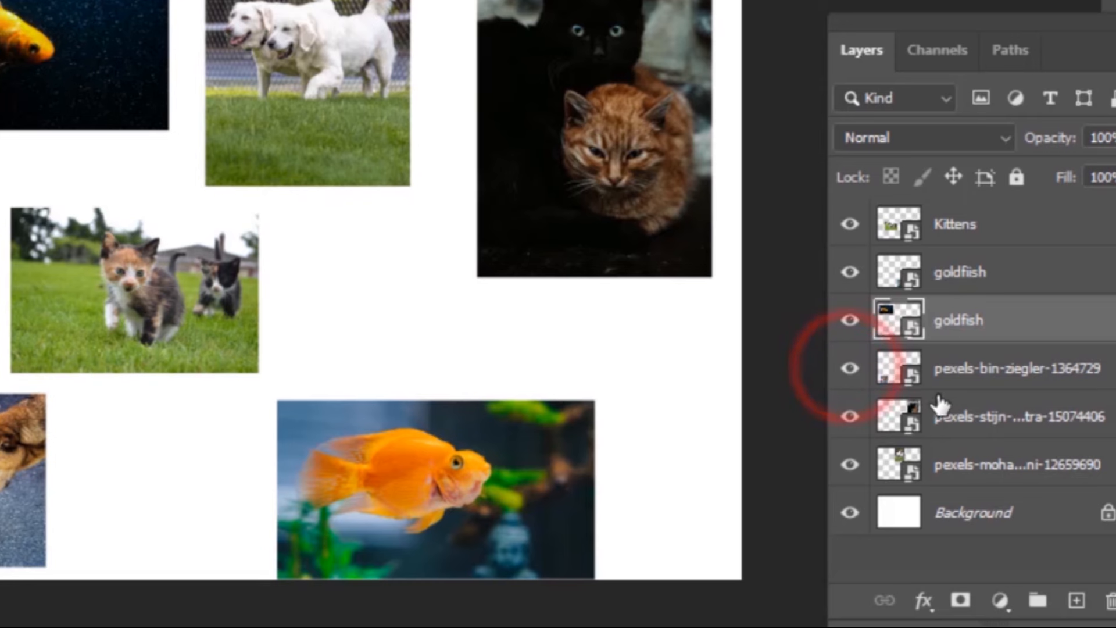
double_click(959, 368)
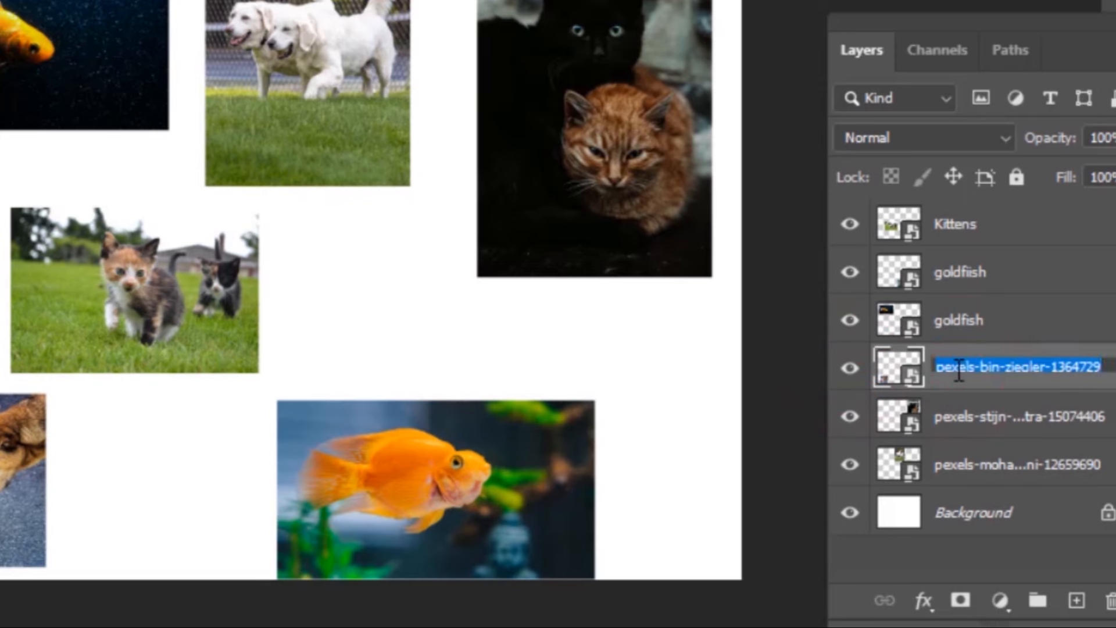
text(dogs)
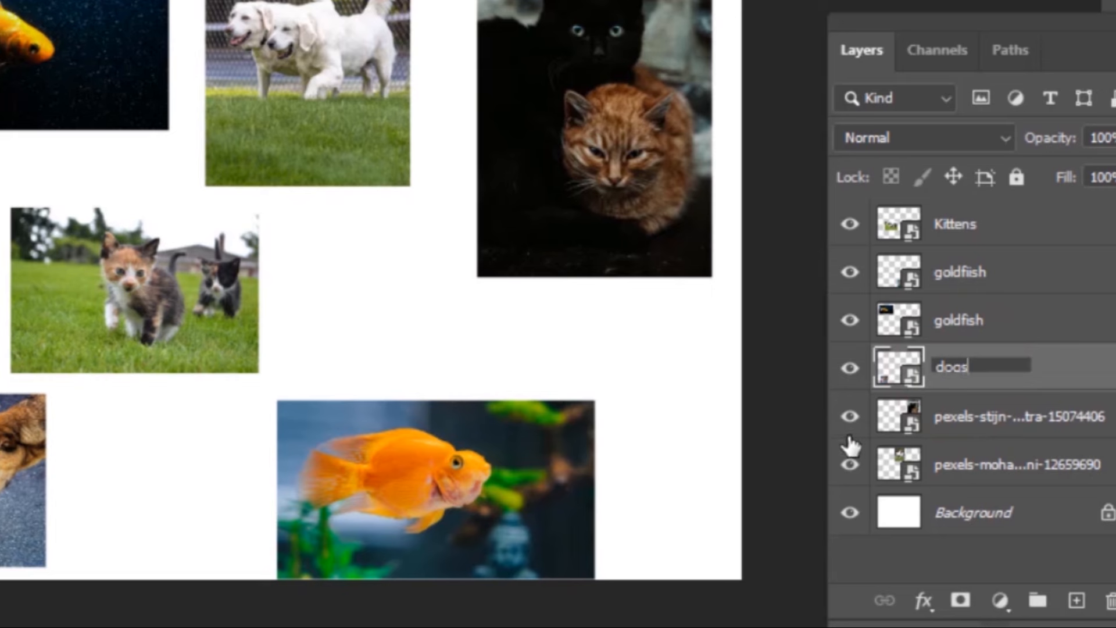
Check the black and ginger cats photo layer by toggling its visibility off and on, and rename it as "cats"
click(850, 417)
click(849, 417)
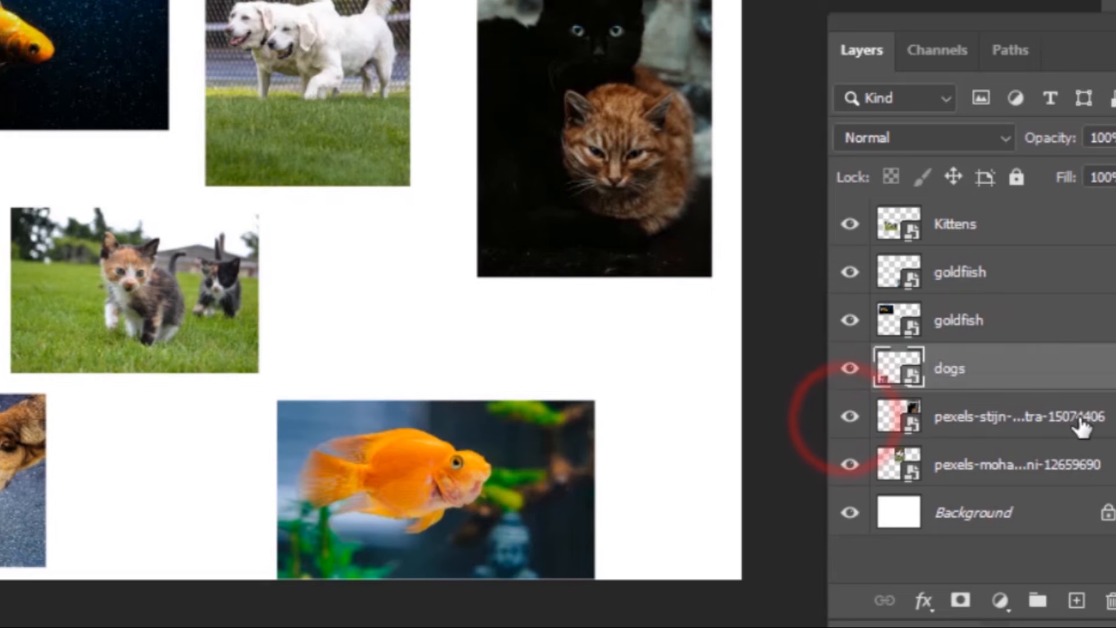
double_click(1010, 429)
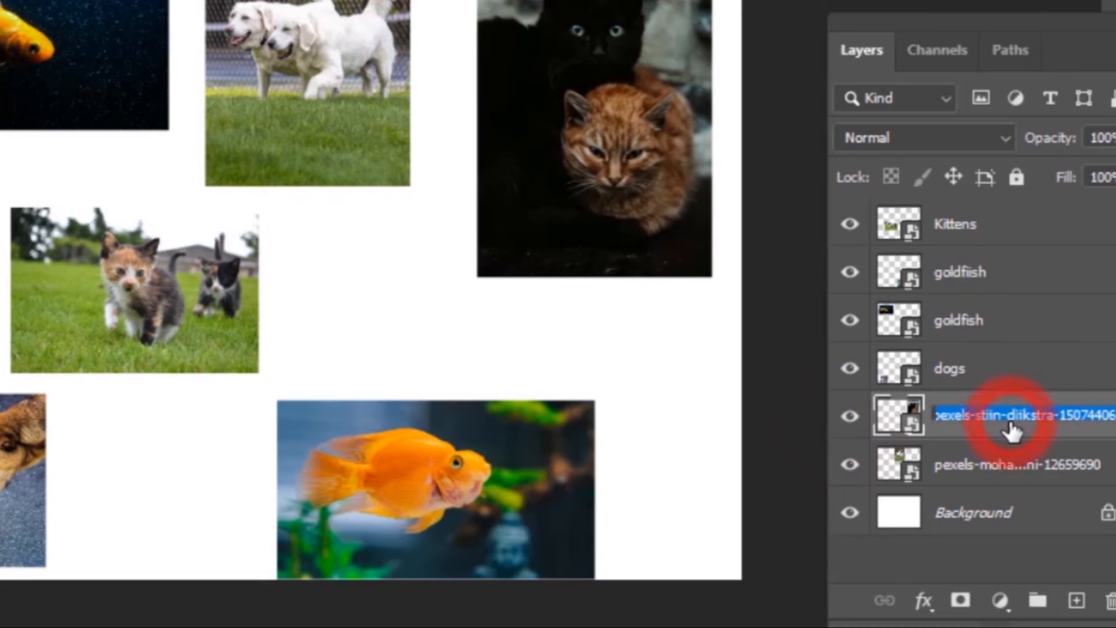
text(cats)
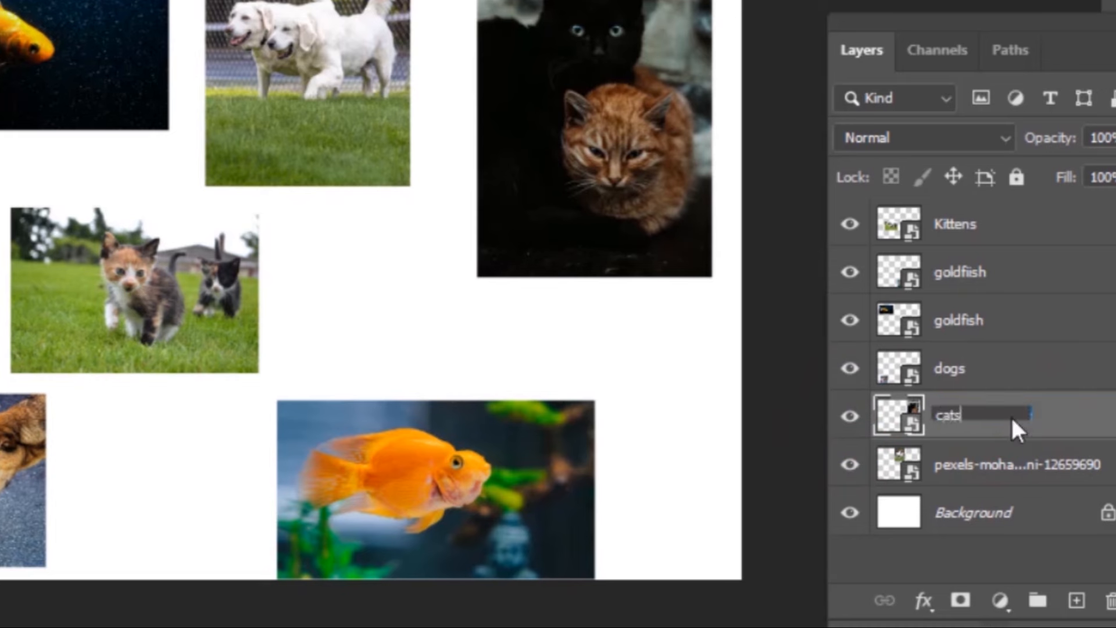
Rename the white dogs photo layer just above Background as "dogs" and toggle its visibility off and on
double_click(1015, 466)
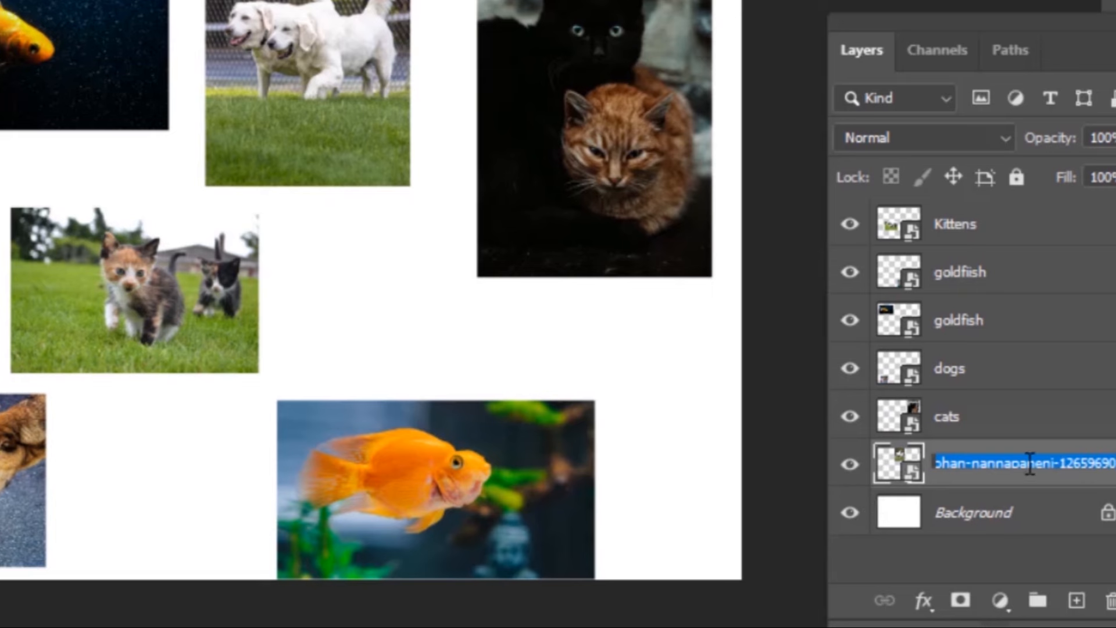
text(dogs)
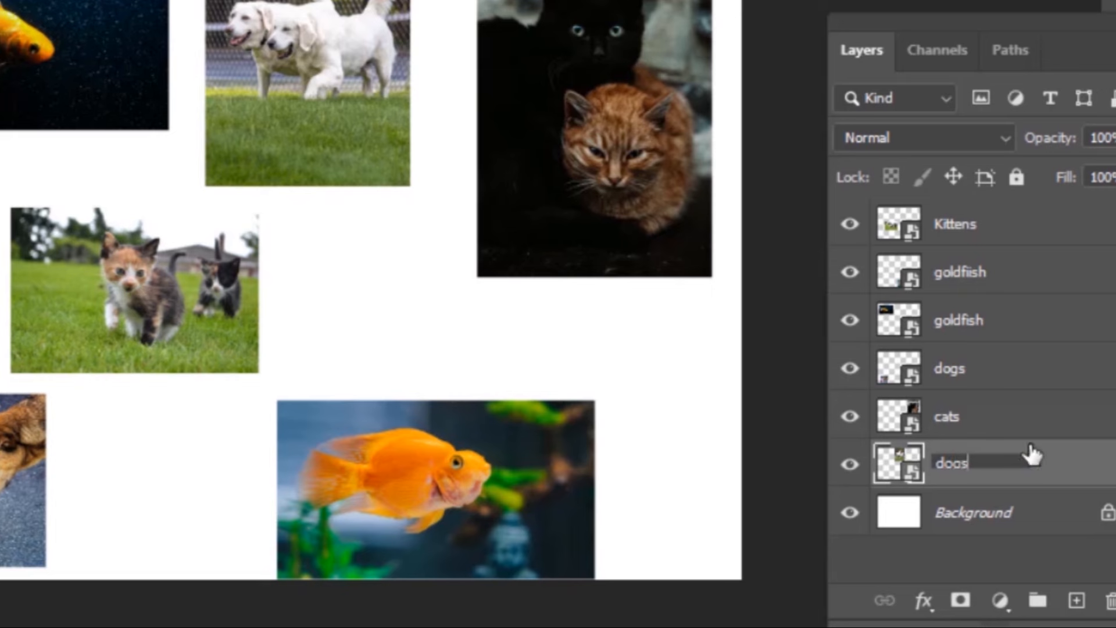
key(Return)
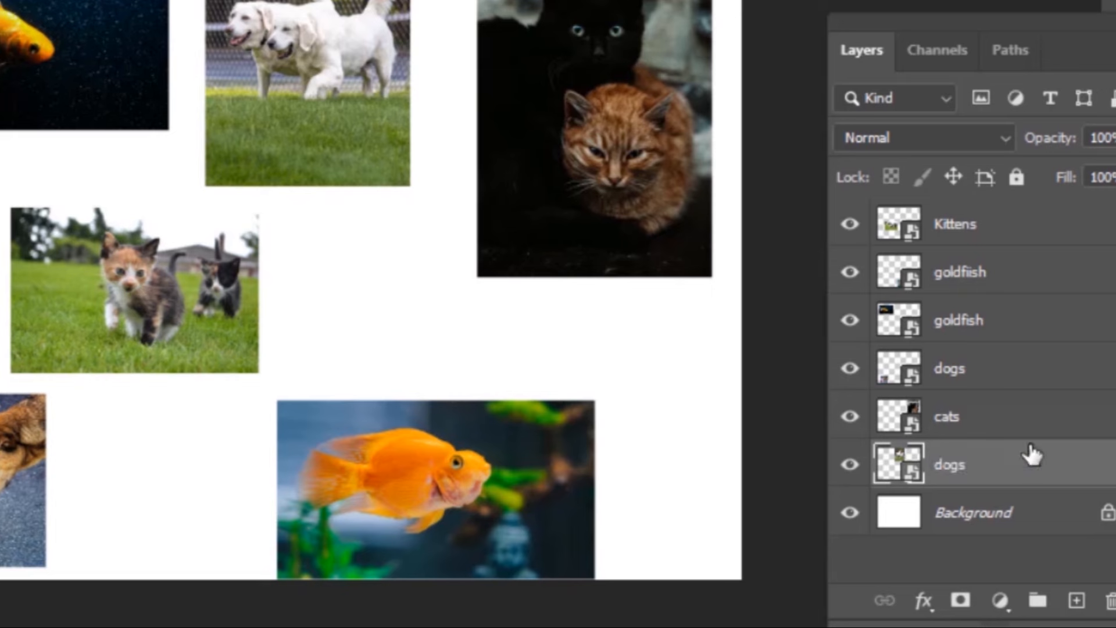
click(848, 465)
click(848, 466)
key(Return)
click(986, 270)
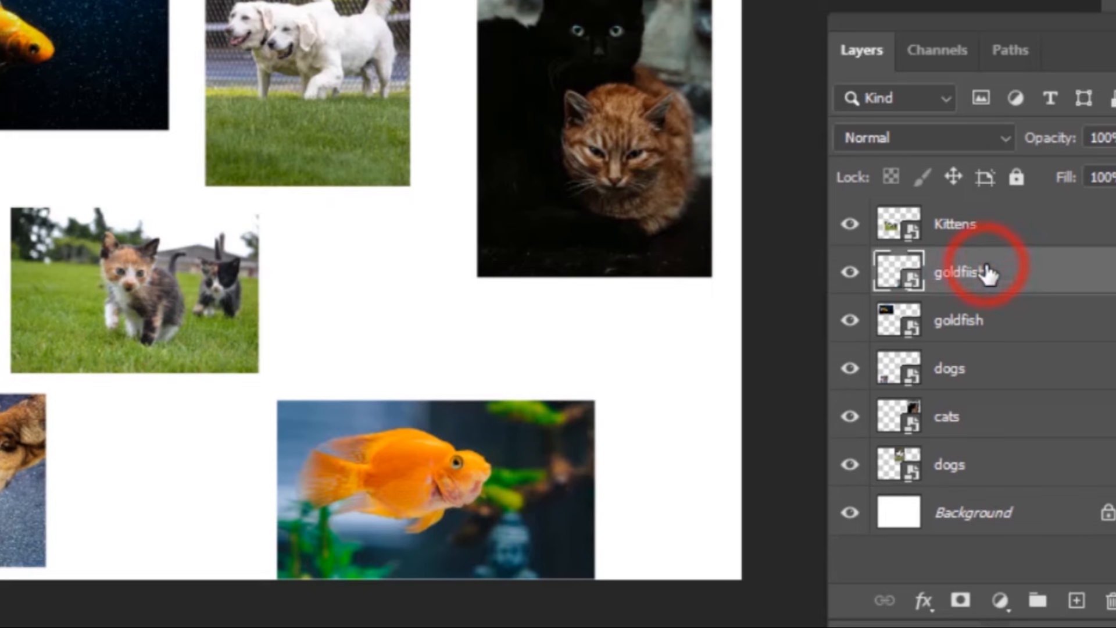
click(997, 390)
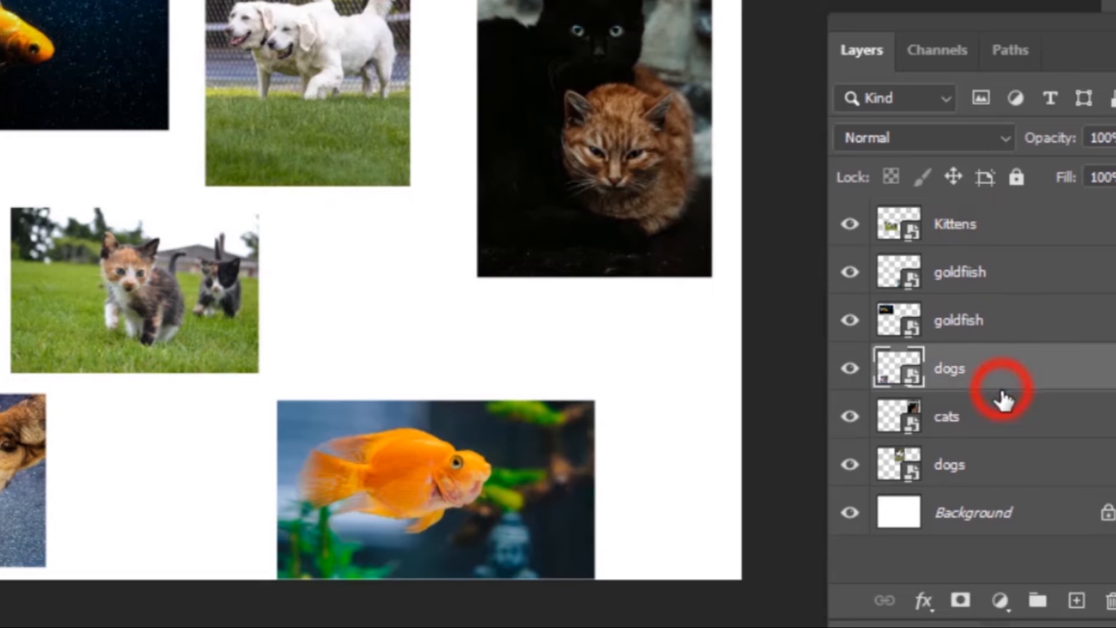
click(1014, 474)
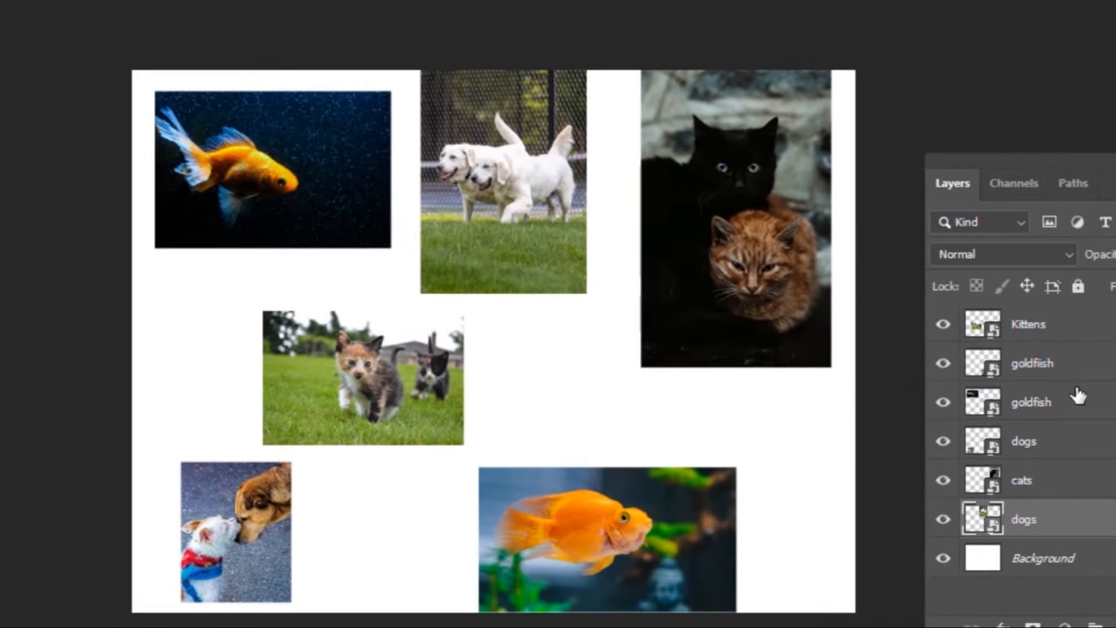
Color-label the Kittens and cats layers red, and move the cats layer directly below Kittens
right_click(1078, 326)
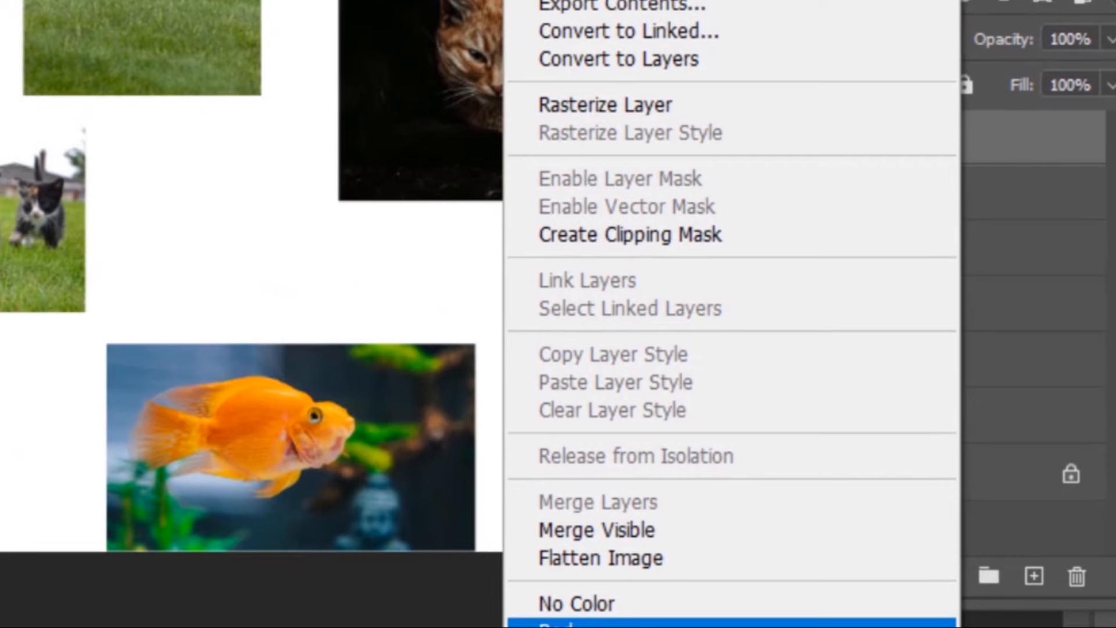
click(529, 624)
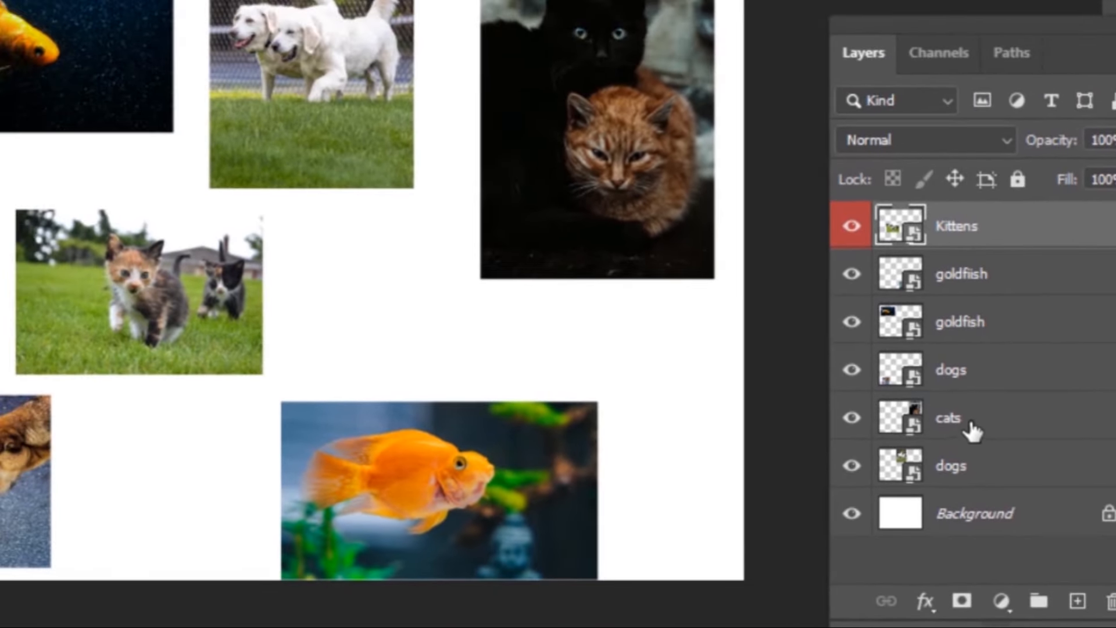
right_click(969, 427)
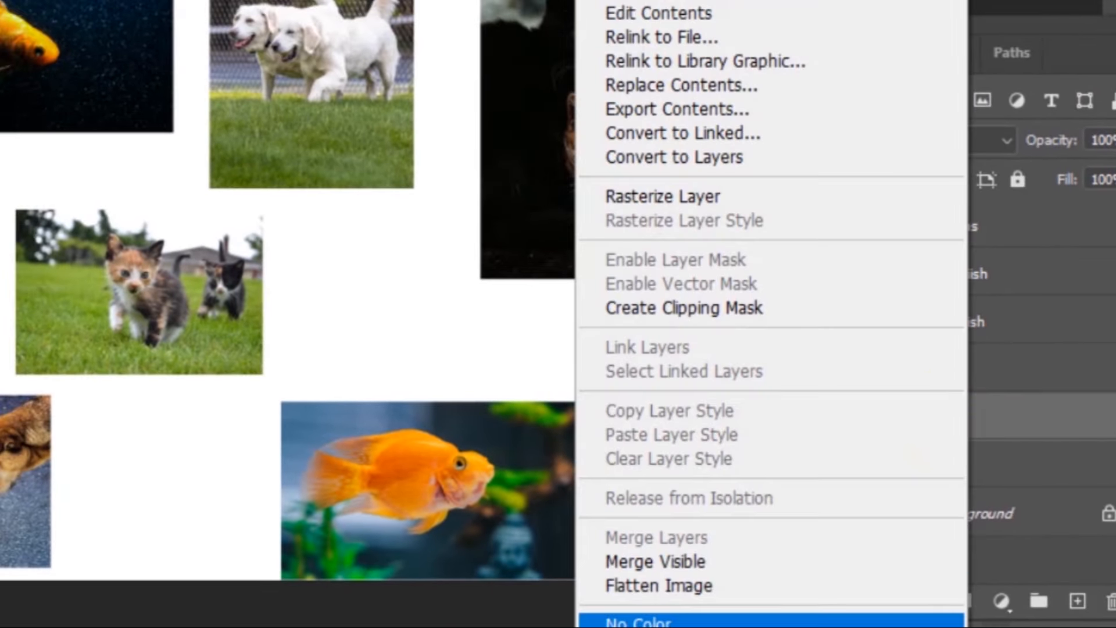
click(587, 624)
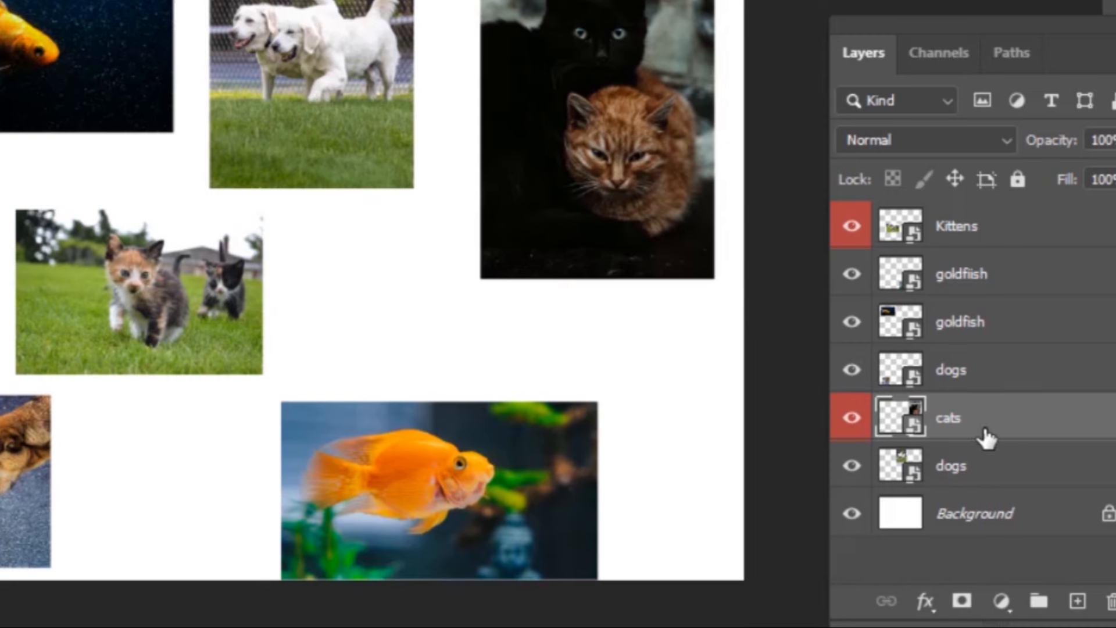
drag(986, 437, 978, 269)
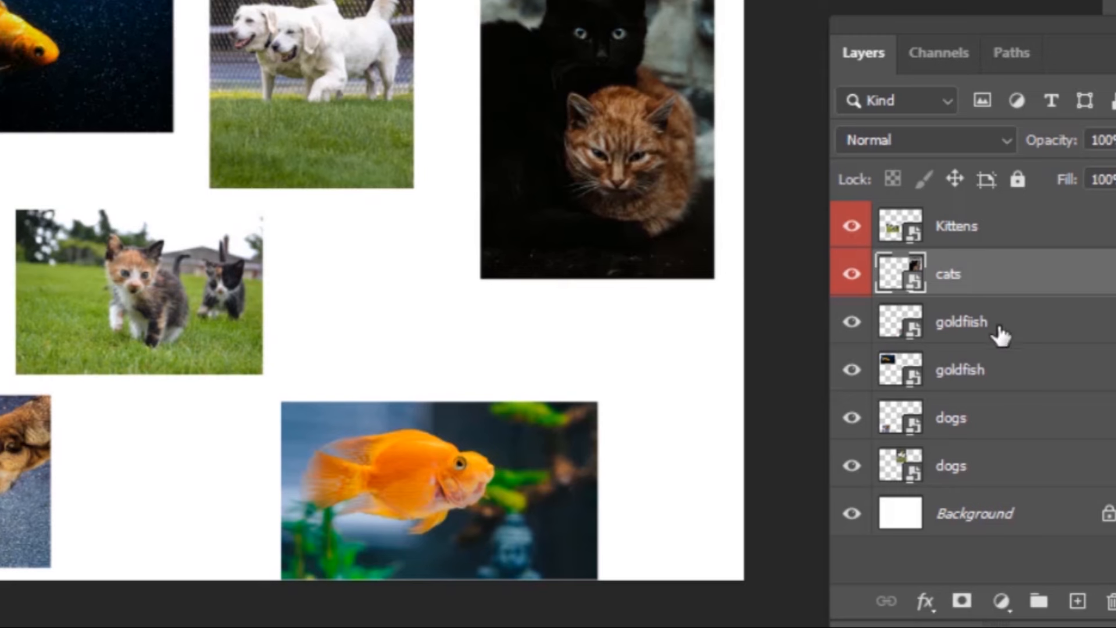
Move both goldfish layers below the two dogs layers and directly above Background
drag(998, 327, 977, 505)
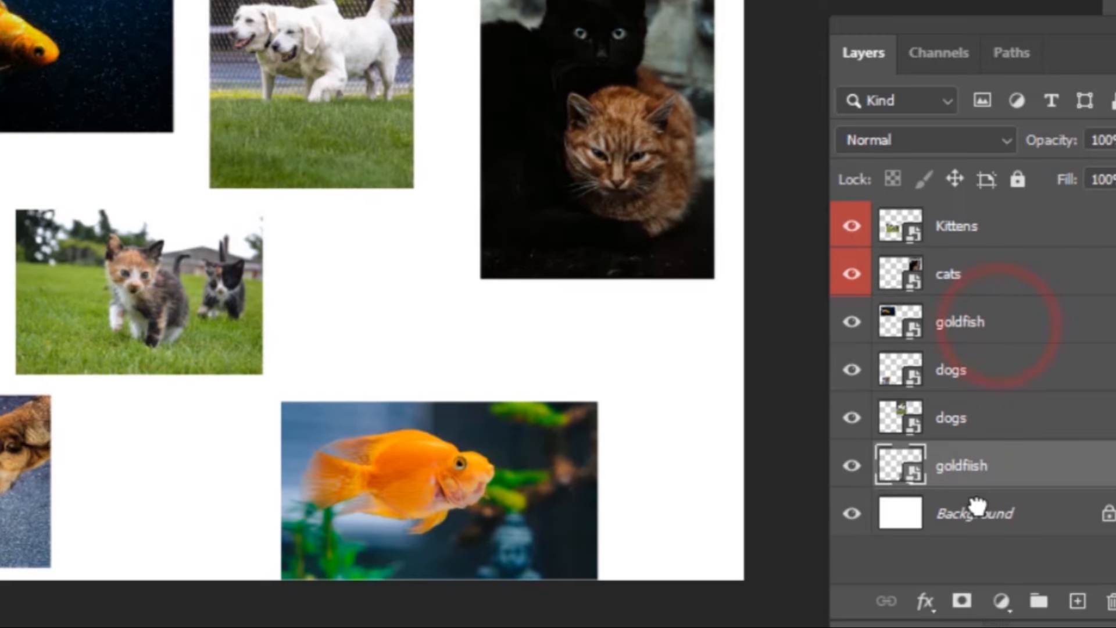
click(1023, 332)
drag(1019, 328, 1007, 463)
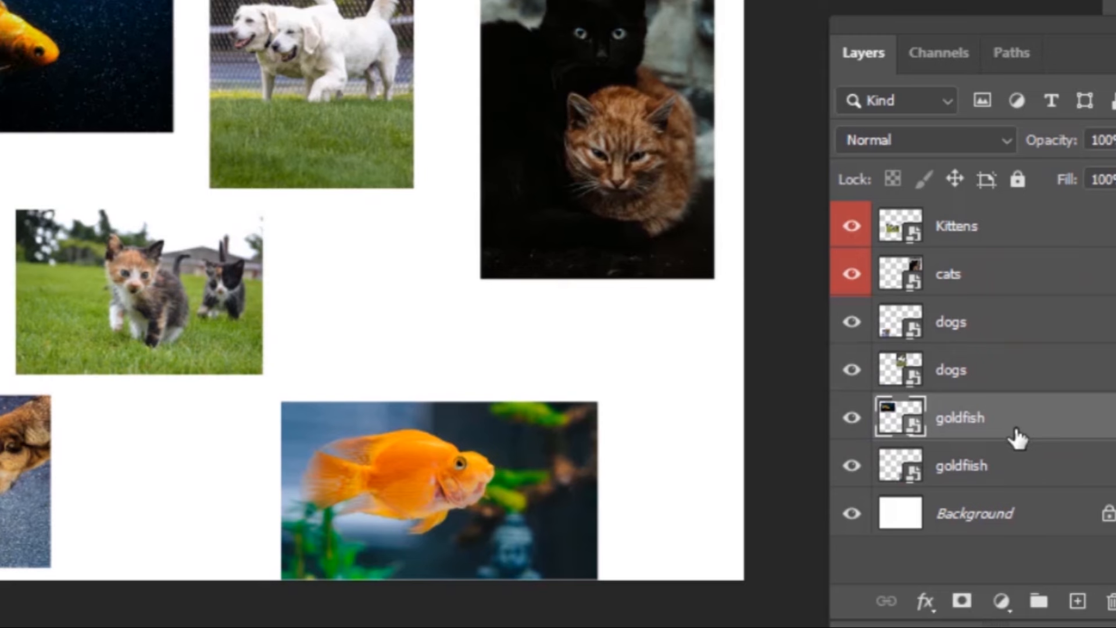
Link the Kittens and cats layers and move their two photos together toward the canvas's left side
click(1011, 236)
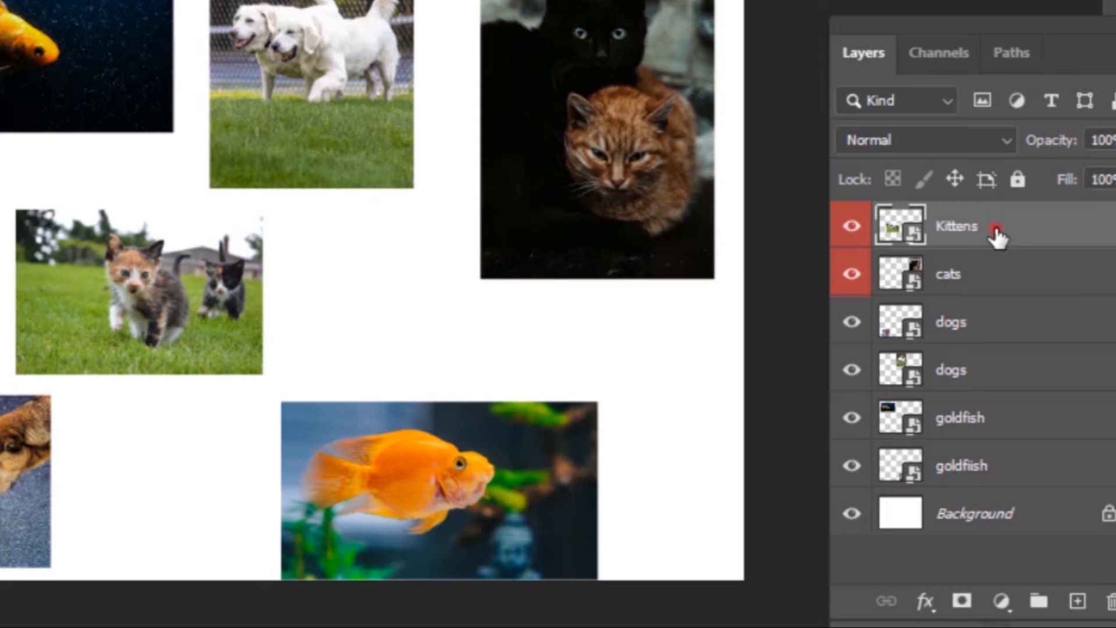
click(994, 232)
ctrl+click(1006, 288)
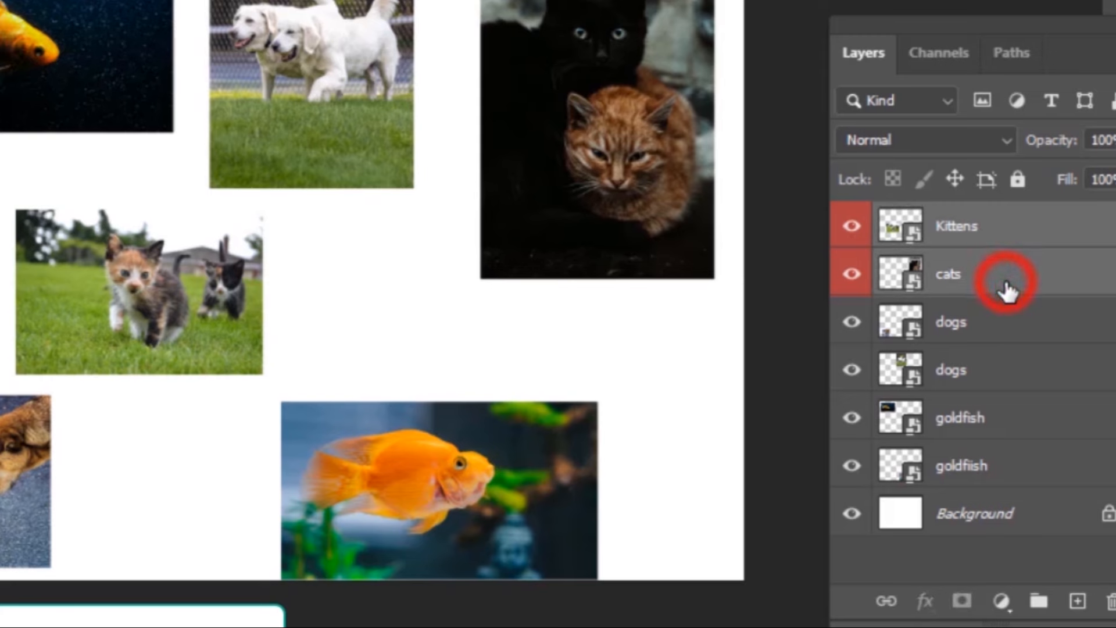
click(889, 604)
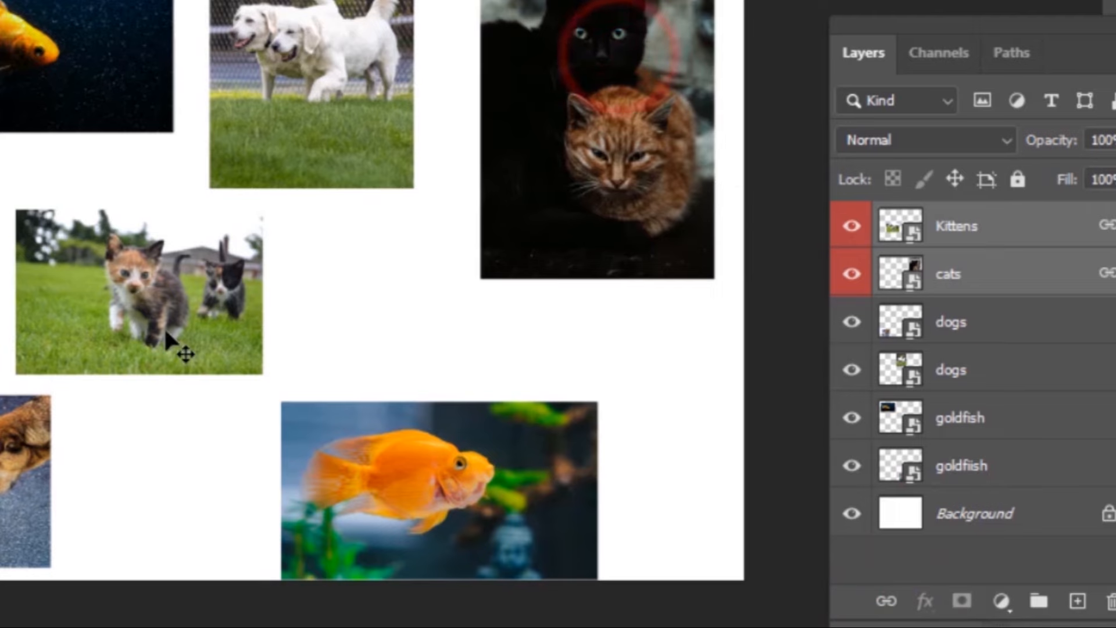
drag(626, 94, 628, 95)
drag(571, 221, 526, 3)
drag(98, 256, 77, 273)
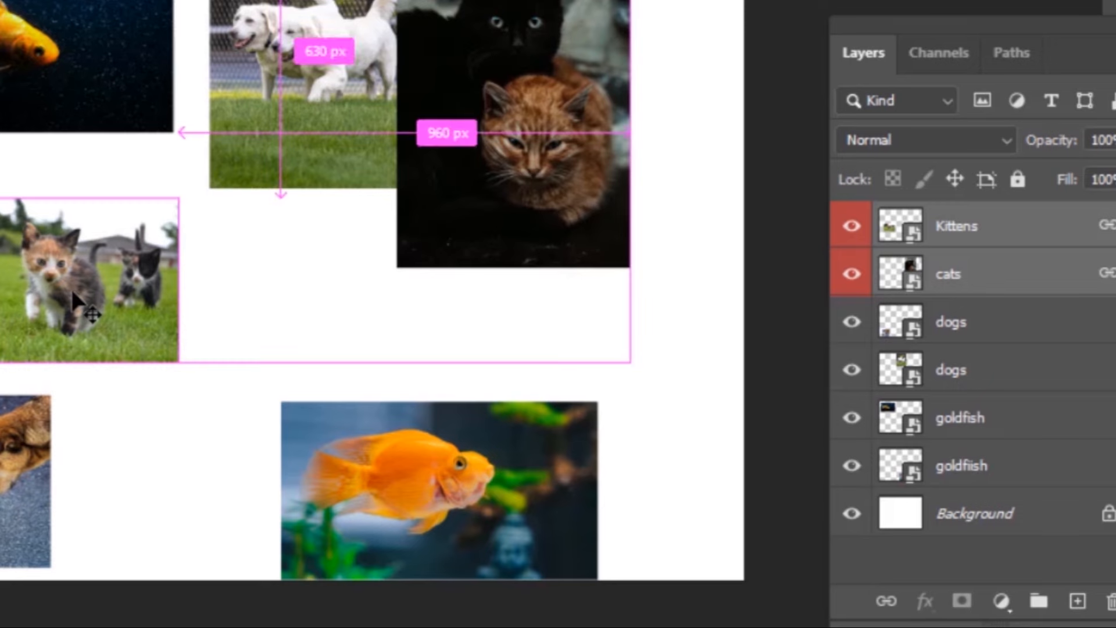
Scale down the linked Kittens and cats photos together with Free Transform, trying a slight rotation and undoing it
key(ctrl+t)
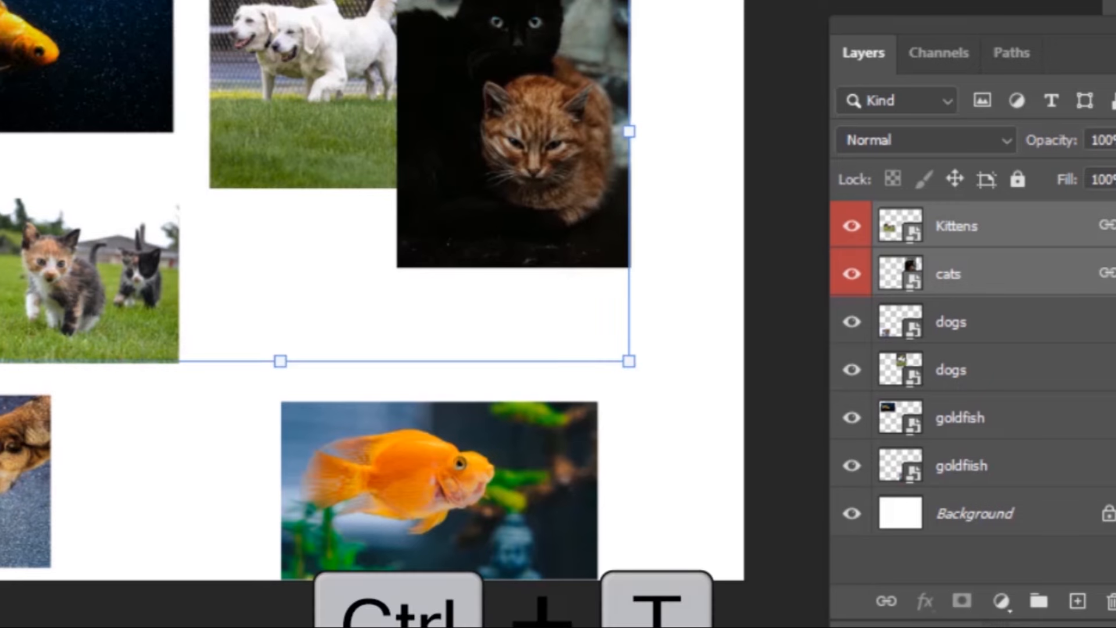
drag(3, 372, 273, 262)
drag(64, 511, 32, 526)
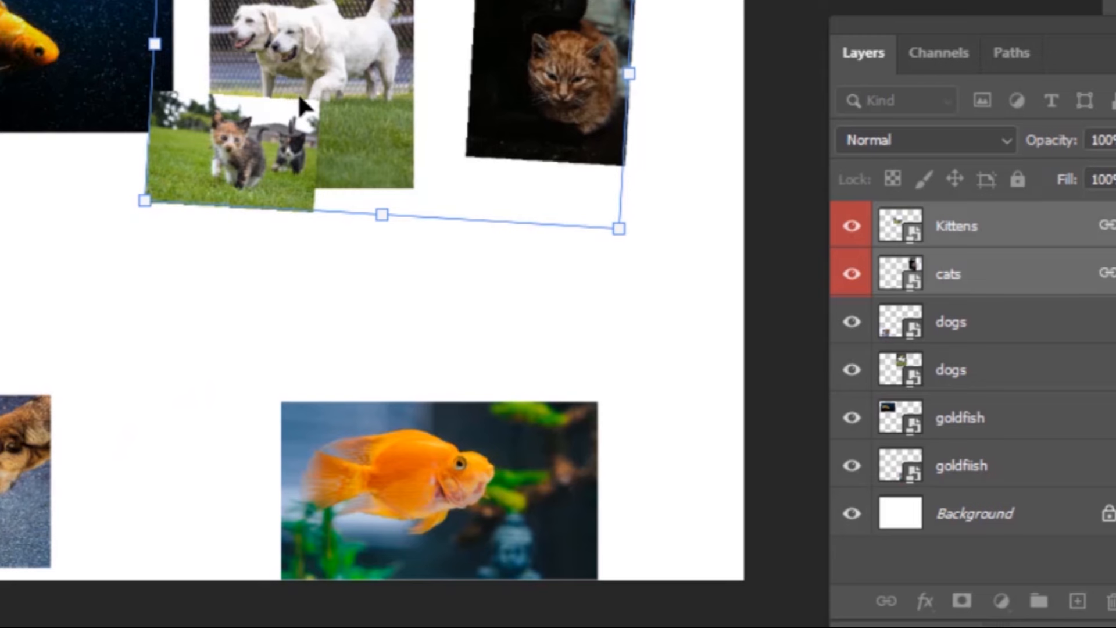
key(ctrl+z)
click(362, 304)
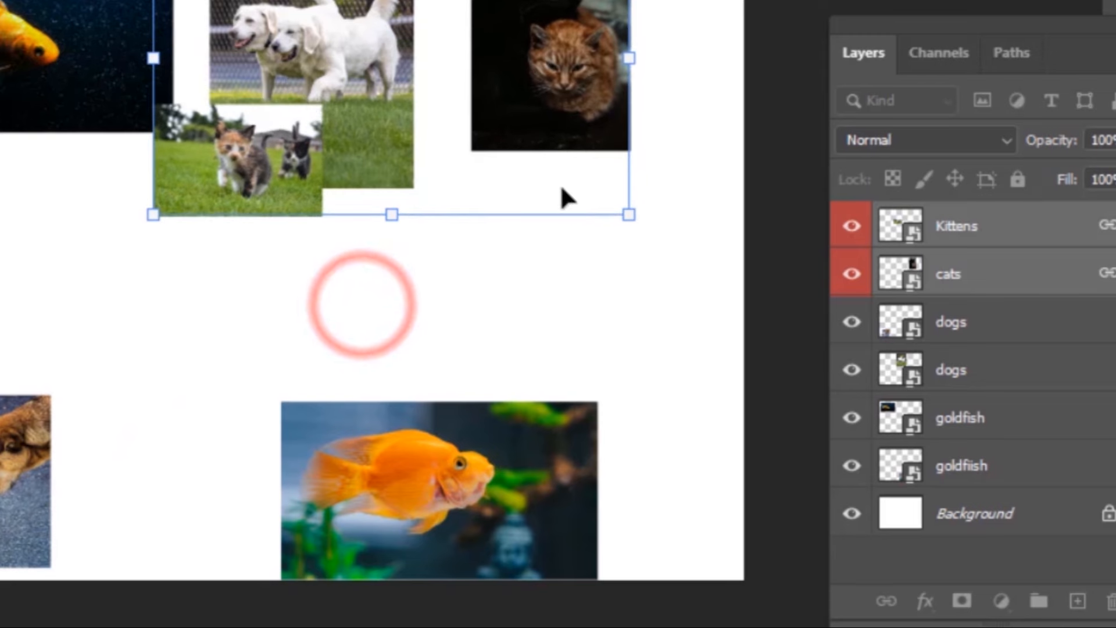
click(968, 232)
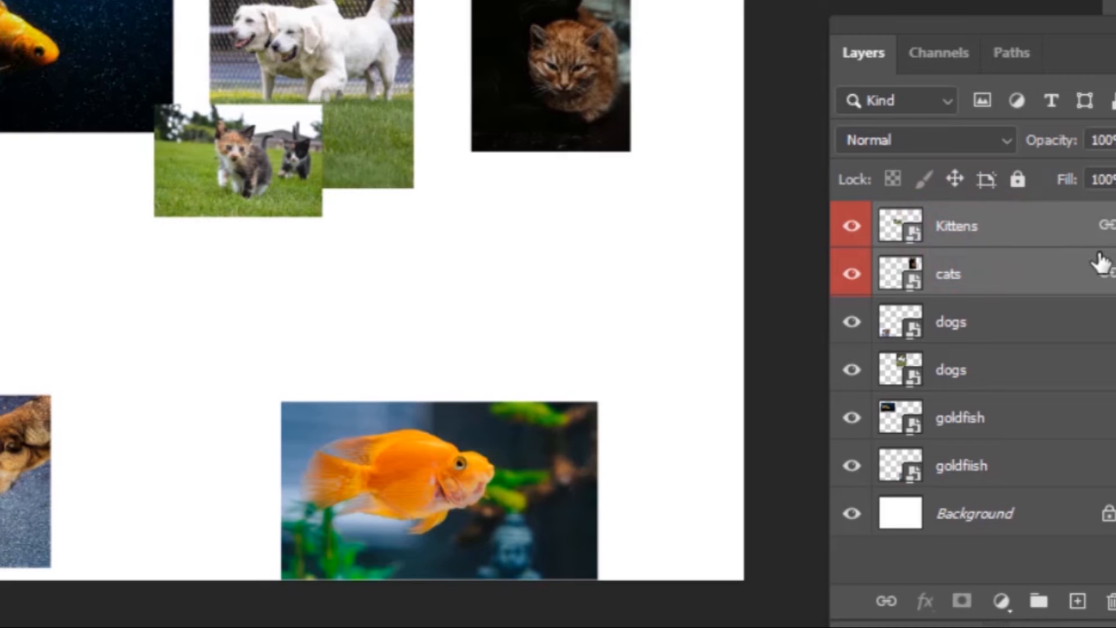
Unlink the Kittens and cats layers and move the two still-selected photos together down and to the right
click(1058, 244)
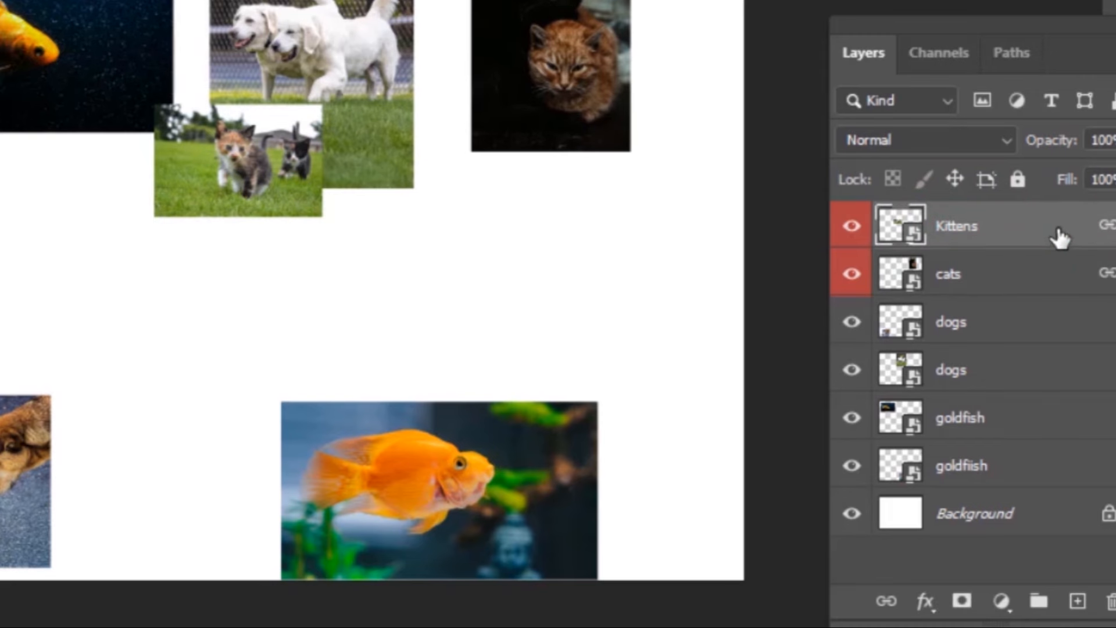
ctrl+click(1058, 272)
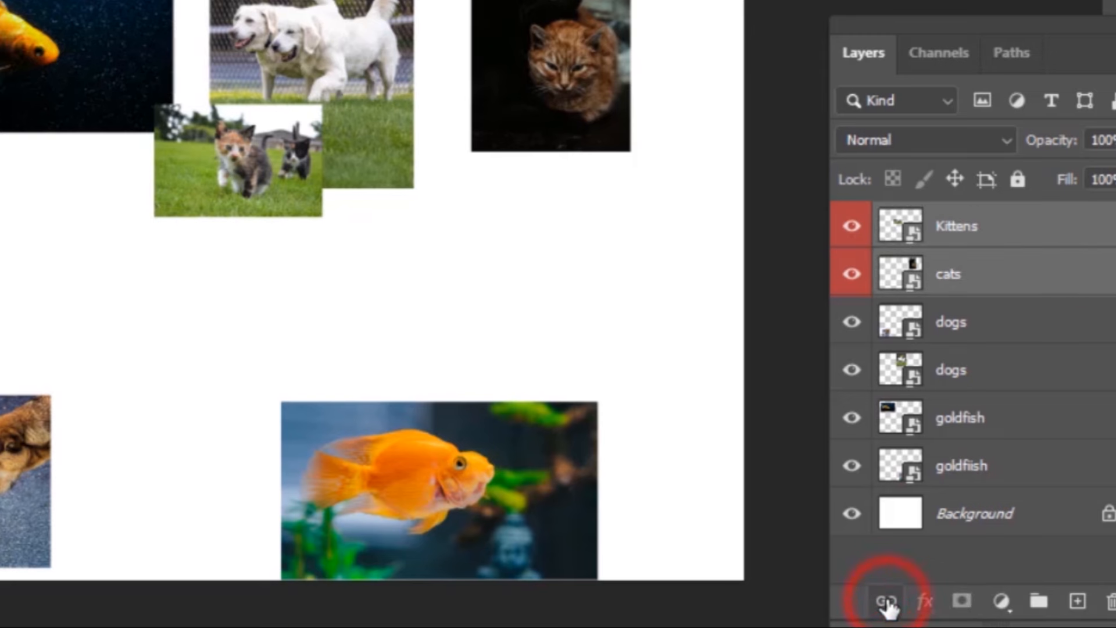
click(572, 7)
drag(576, 78, 653, 123)
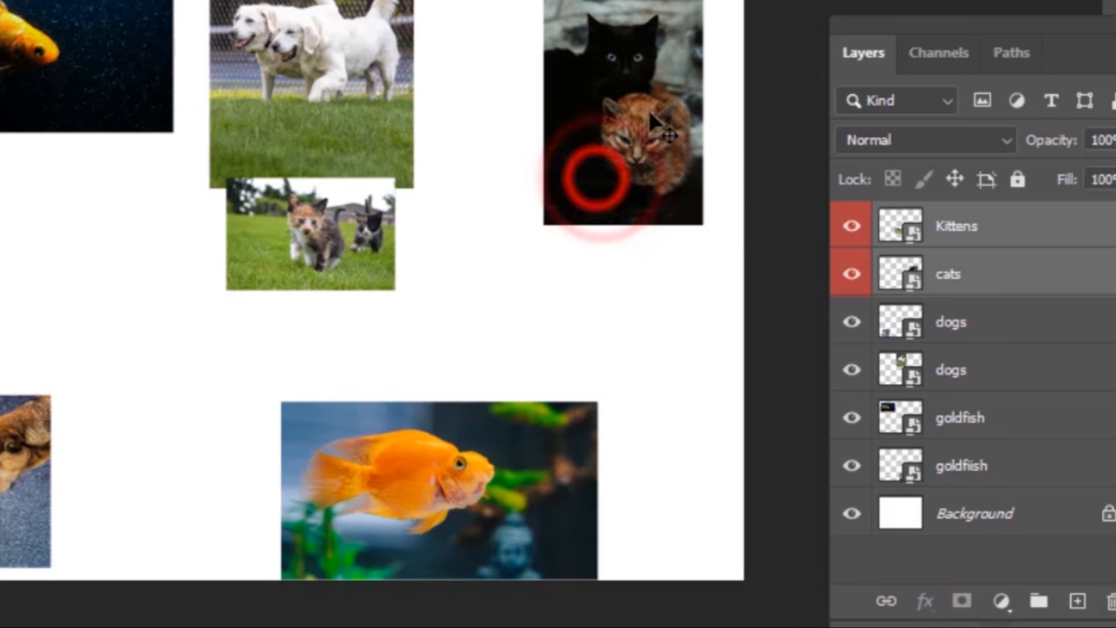
Move the photos separately, placing the kittens below the dark goldfish photo and the cats in the canvas's upper right area
click(1016, 253)
drag(686, 71, 702, 253)
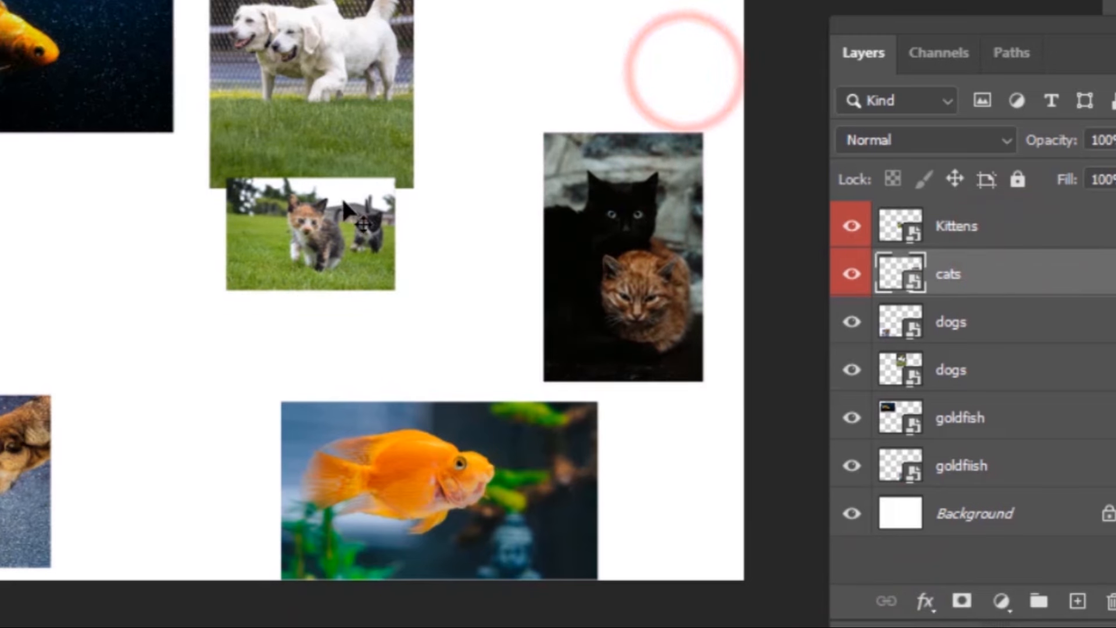
drag(360, 213, 16, 214)
click(667, 267)
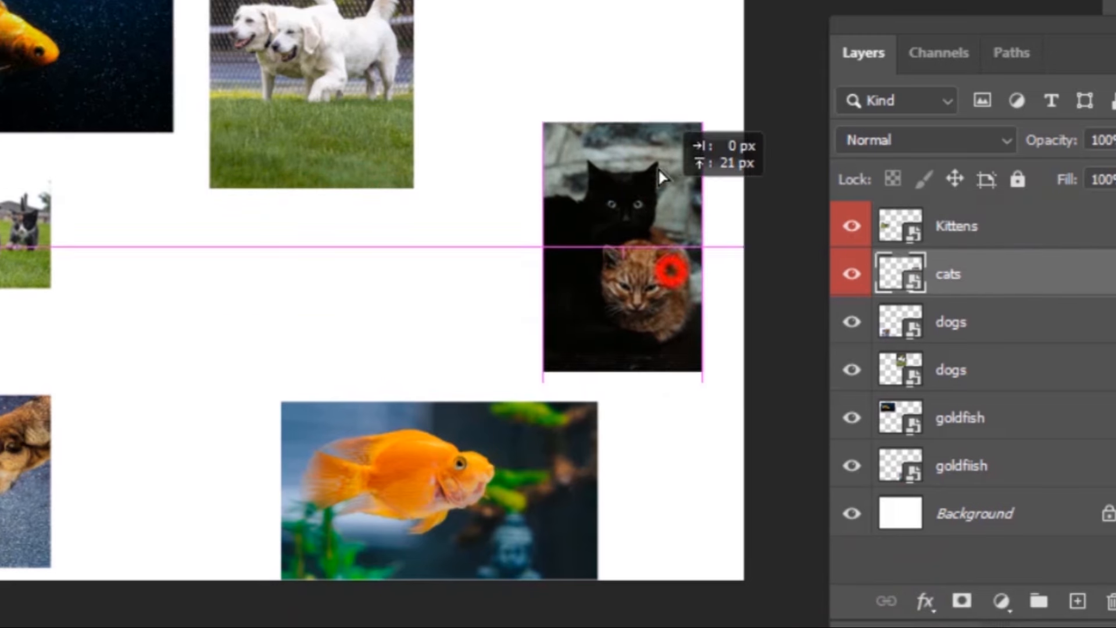
key(ctrl+z)
click(672, 295)
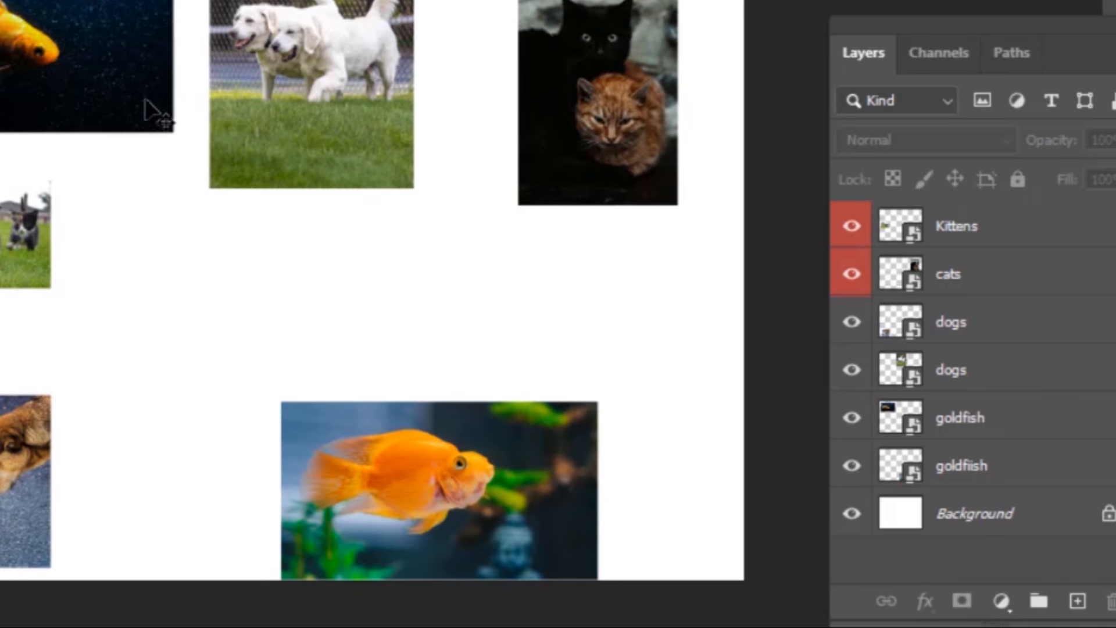
Duplicate the layer of the dark-background goldfish photo within the Untitled-1 document
drag(134, 84, 82, 58)
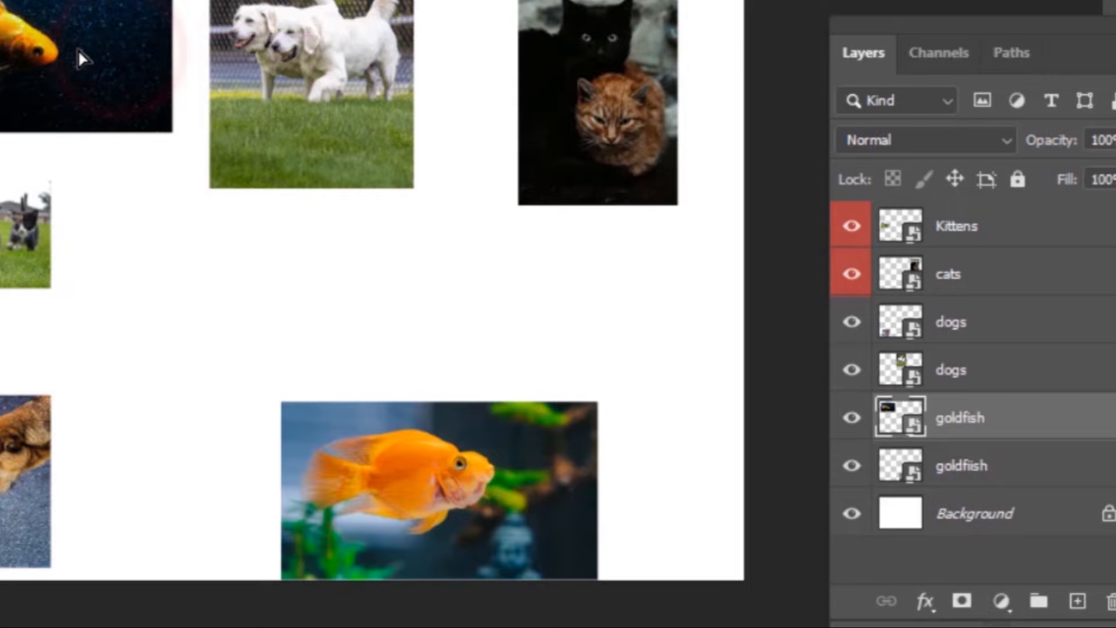
right_click(995, 414)
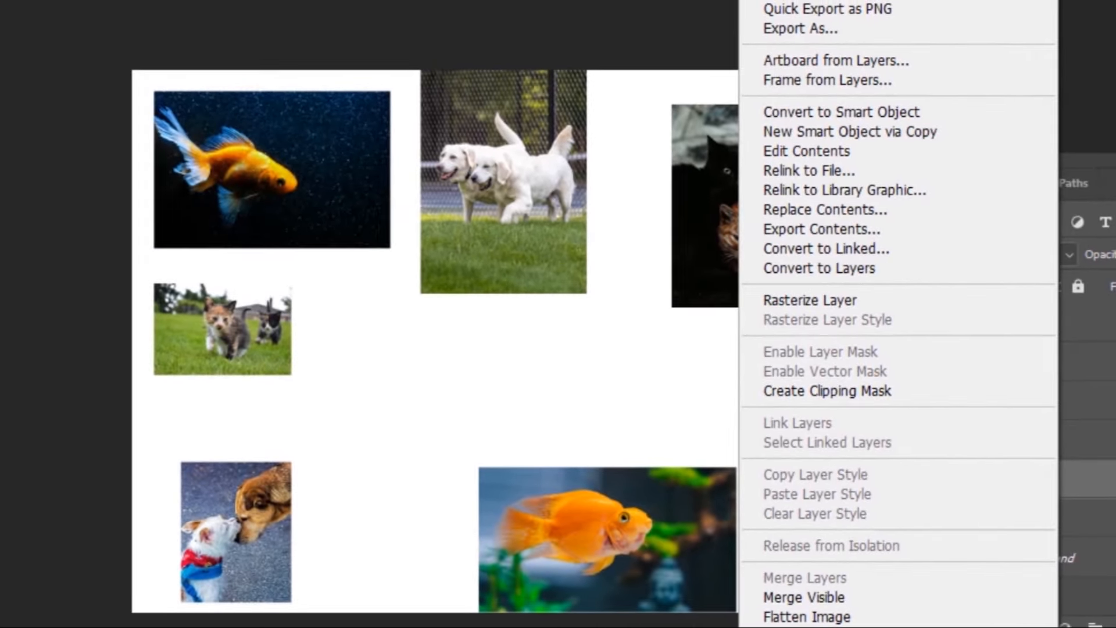
click(813, 1)
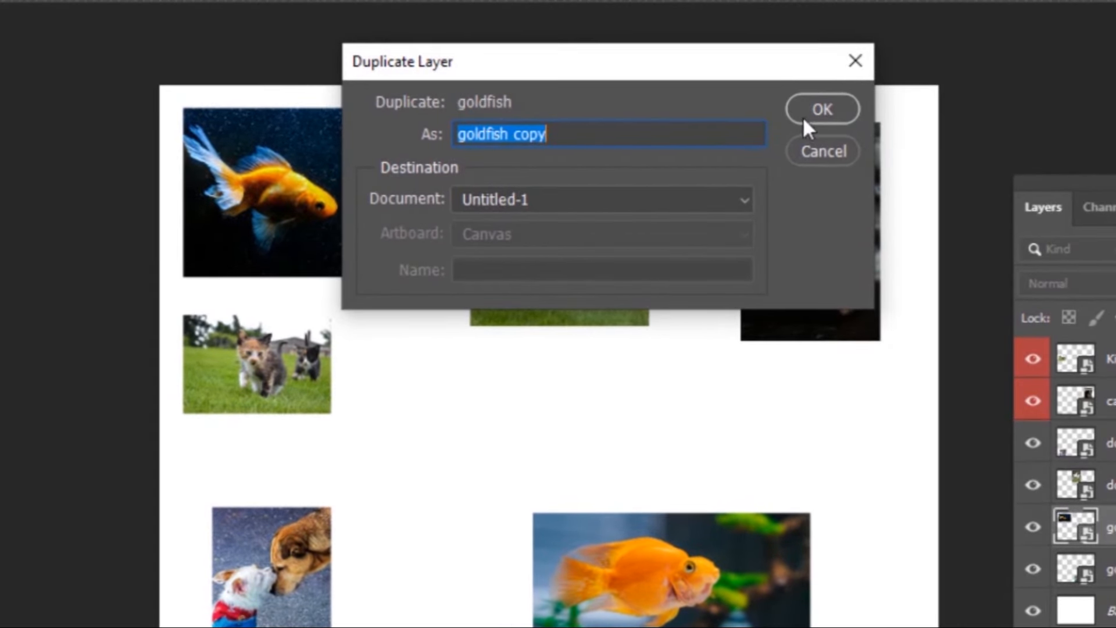
click(808, 114)
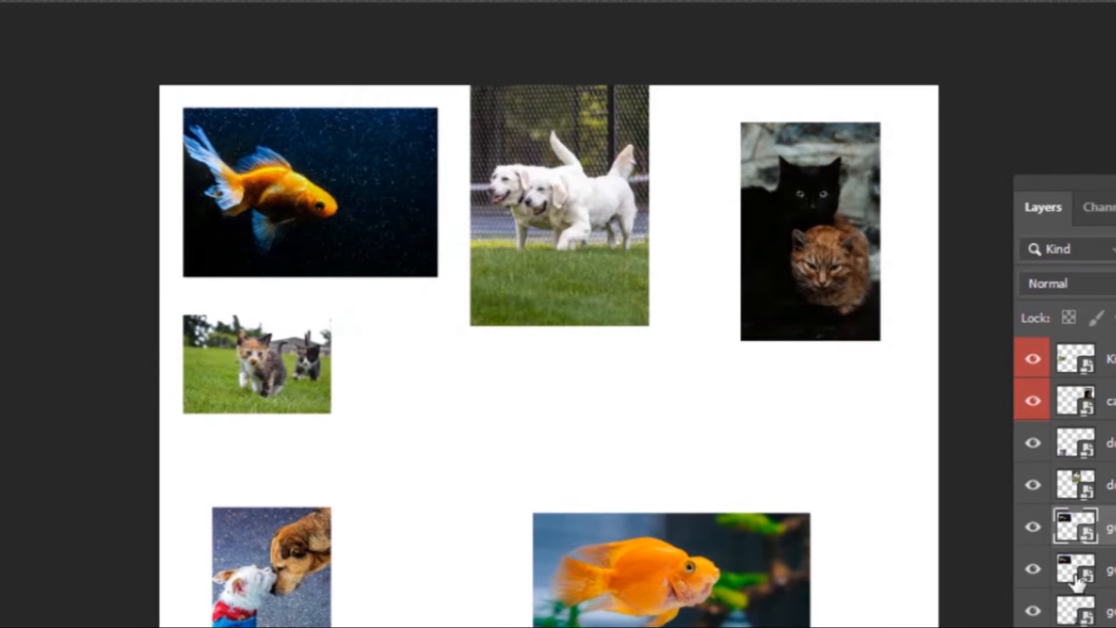
Move the duplicated goldfish photo beside the kittens photo while temporarily hiding the original, and delete the duplicate
click(1030, 567)
drag(319, 203, 524, 496)
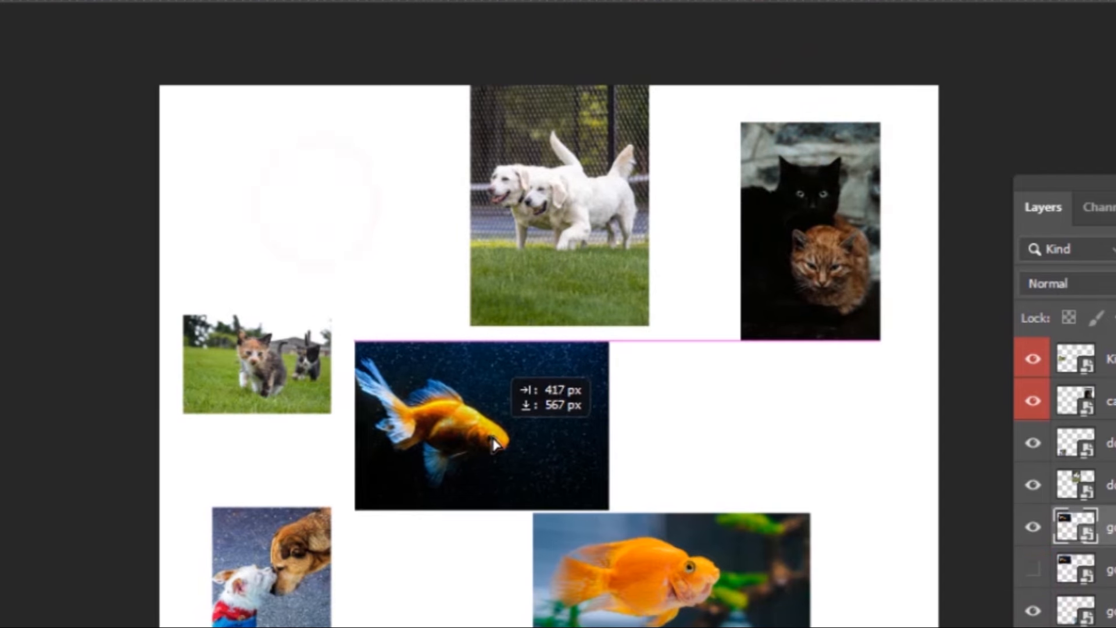
click(1034, 568)
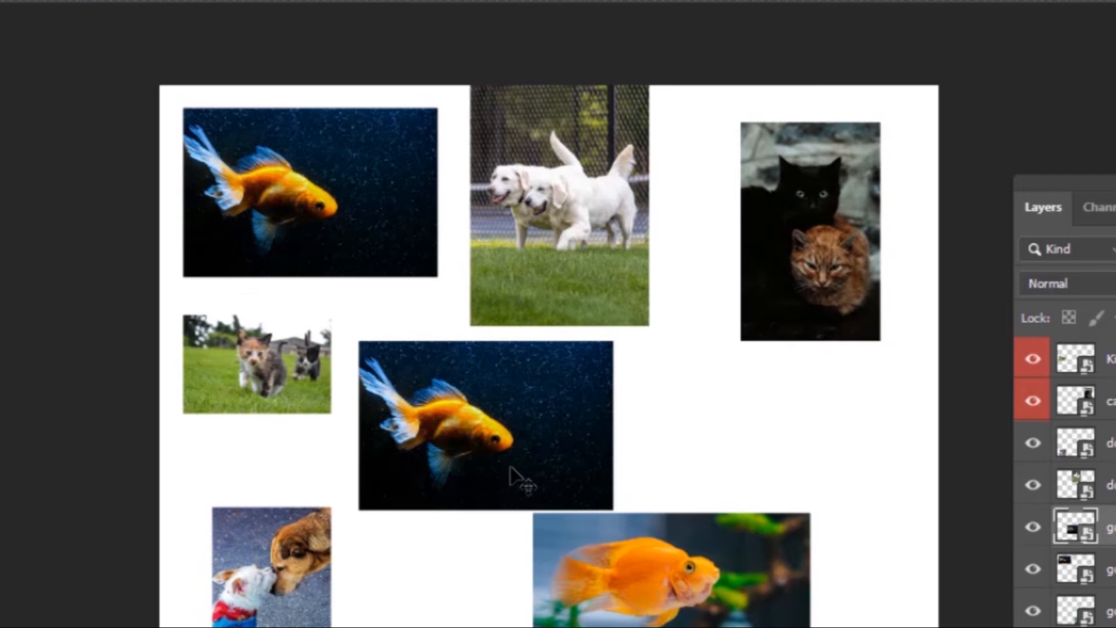
drag(521, 453, 493, 449)
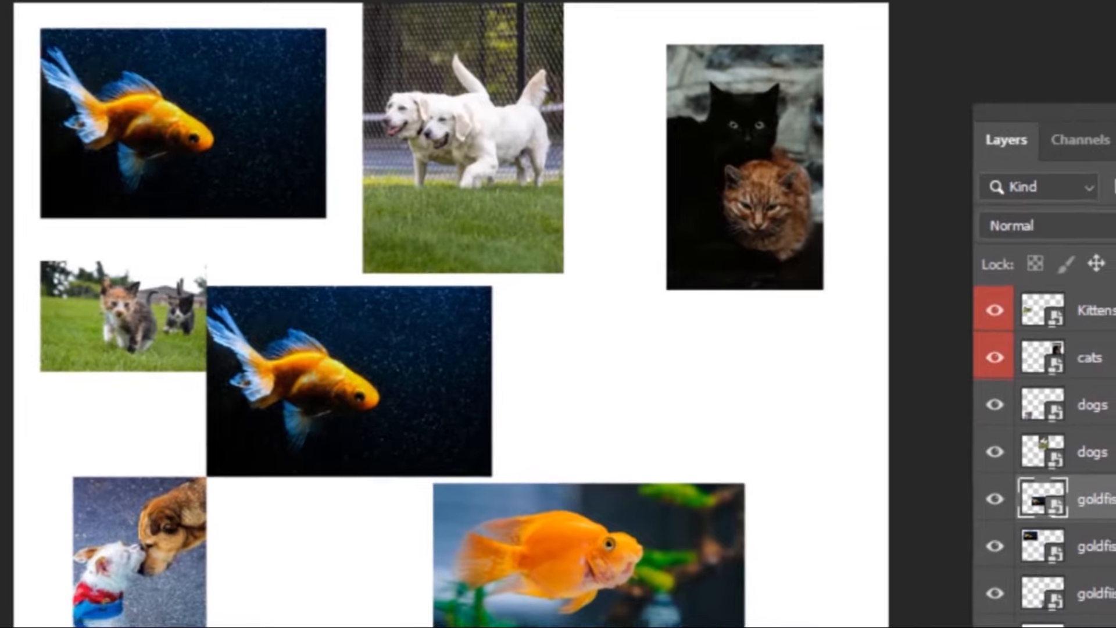
key(Delete)
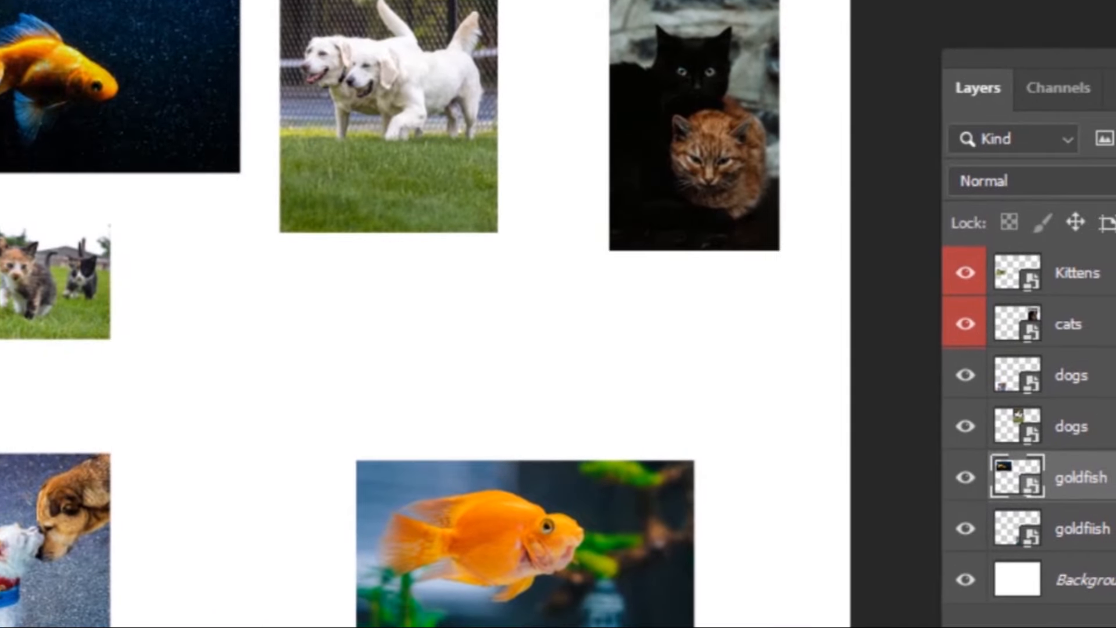
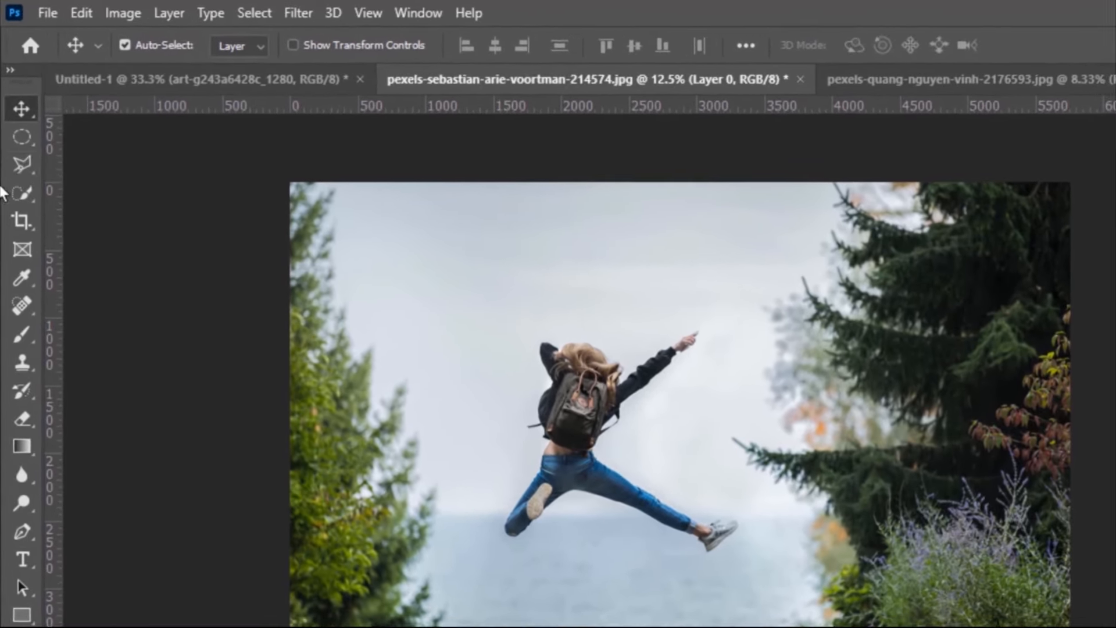
Draw a closed Polygonal Lasso selection loosely around the whole jumping person, including the outstretched arm and both legs
click(17, 124)
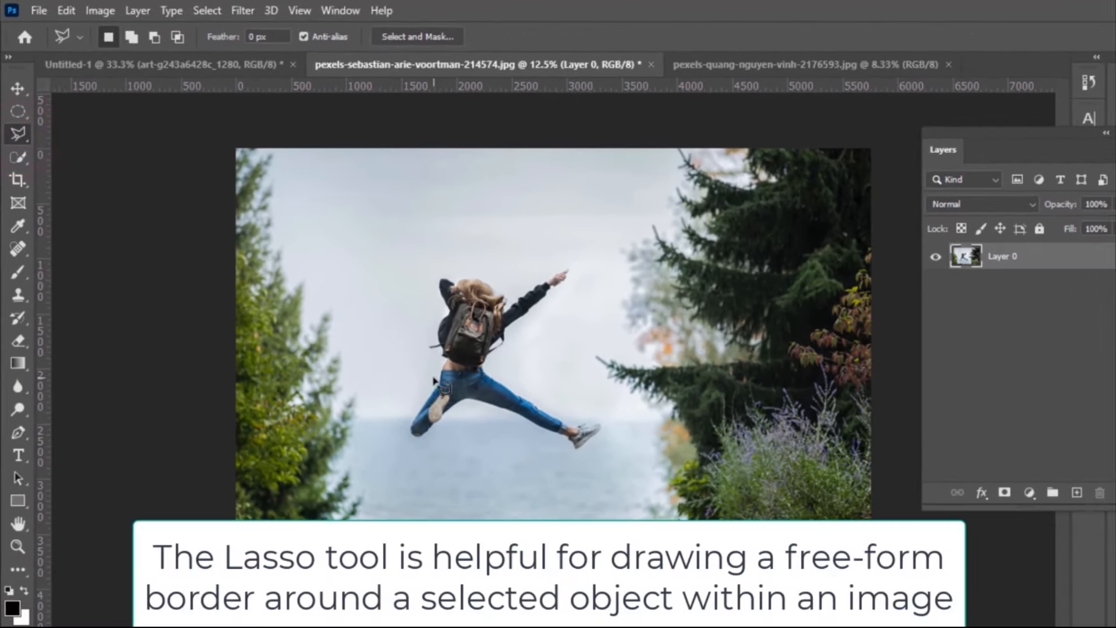
mouse_move(433, 377)
mouse_down()
mouse_move(437, 342)
mouse_move(414, 334)
mouse_move(438, 337)
mouse_move(445, 274)
mouse_up()
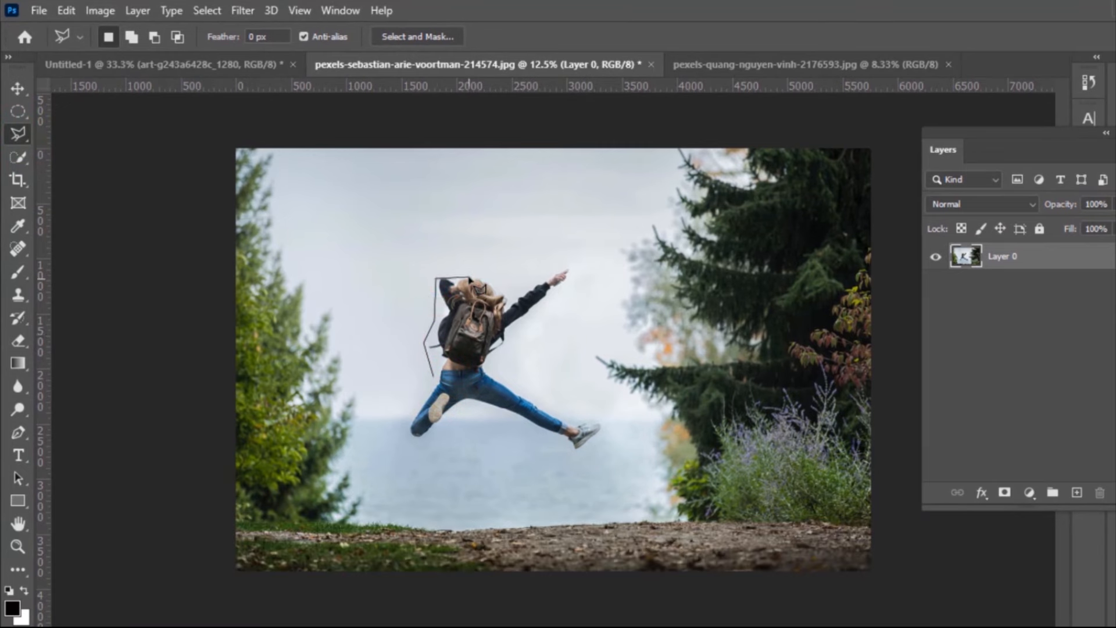
click(466, 276)
click(516, 287)
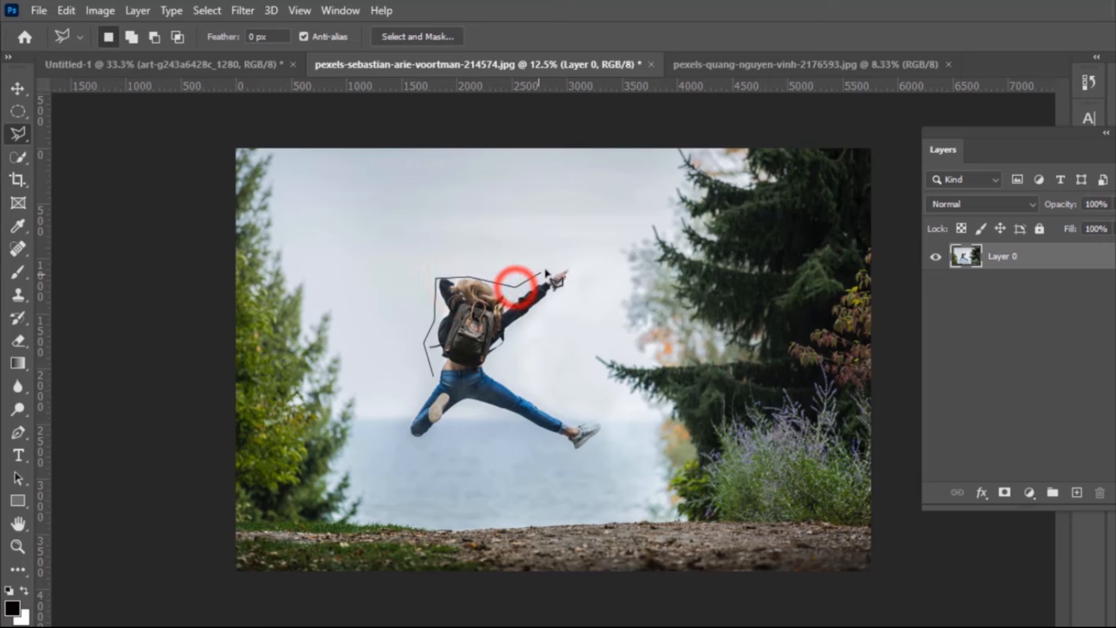
click(550, 267)
click(571, 268)
click(574, 289)
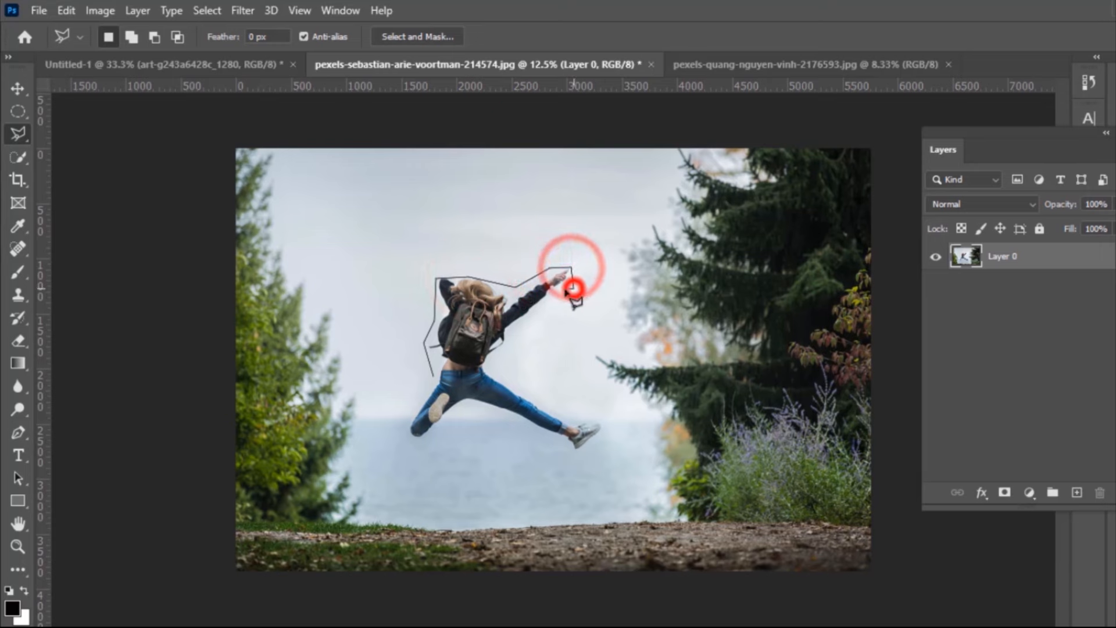
click(522, 324)
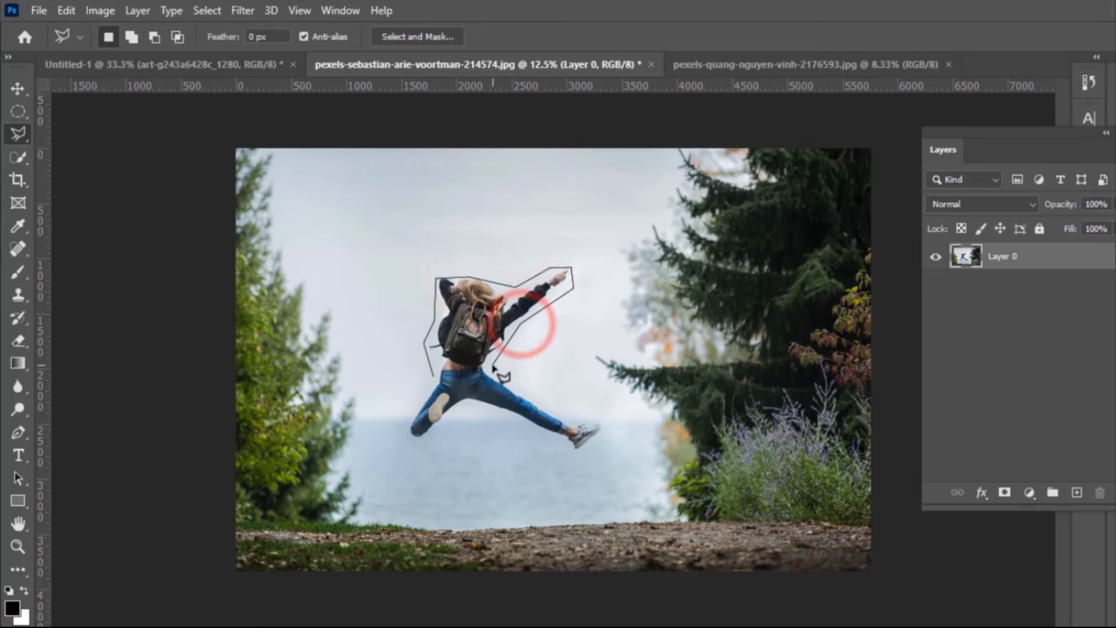
click(492, 366)
click(568, 416)
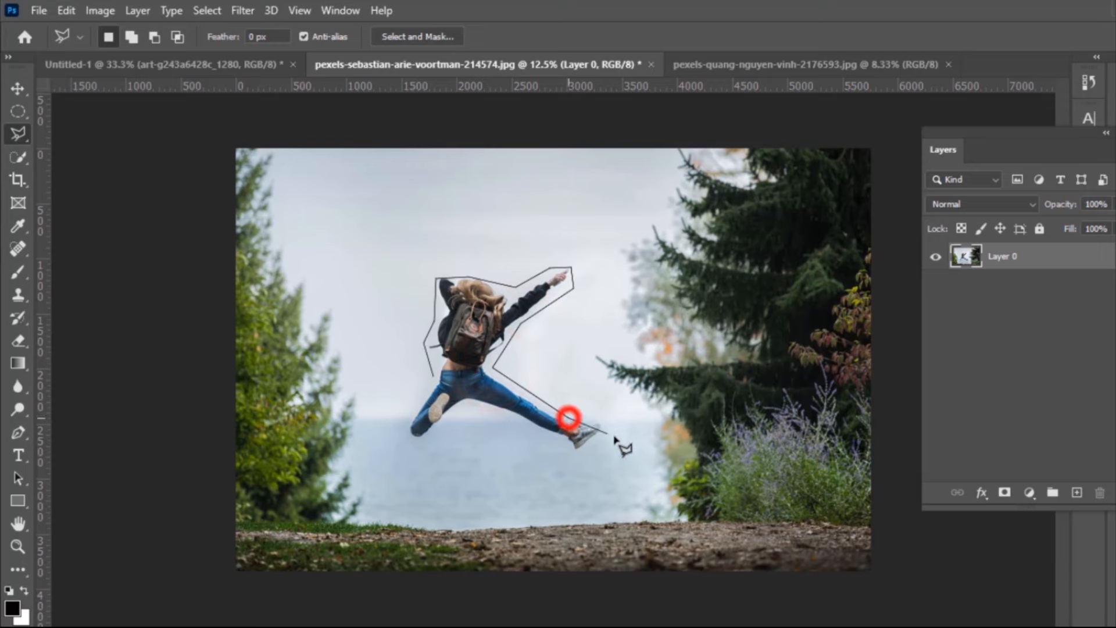
click(605, 420)
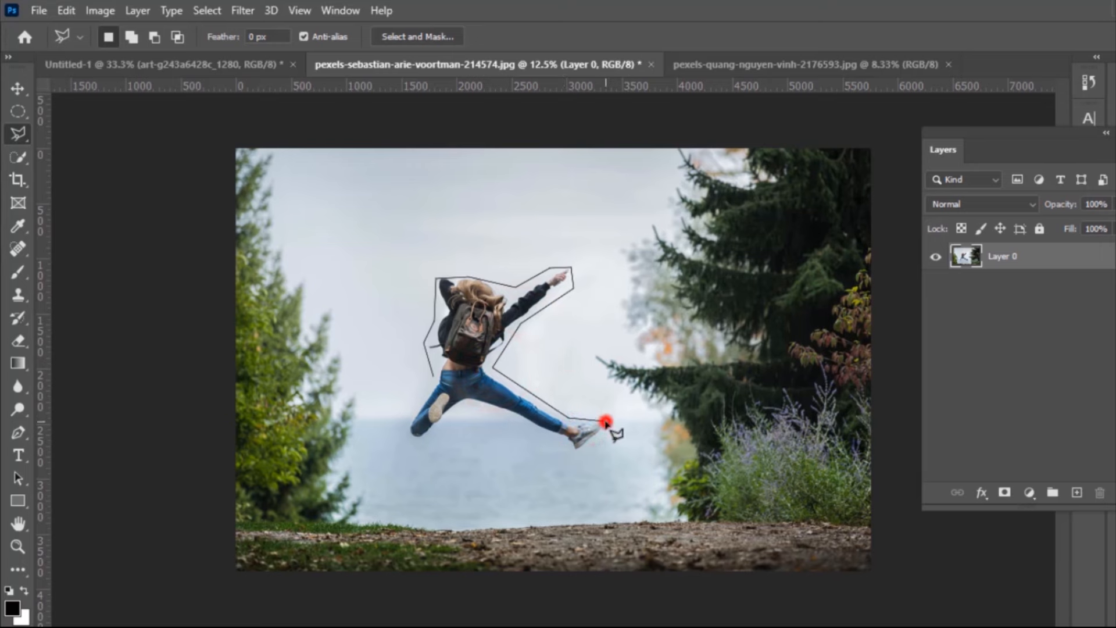
click(582, 450)
click(551, 444)
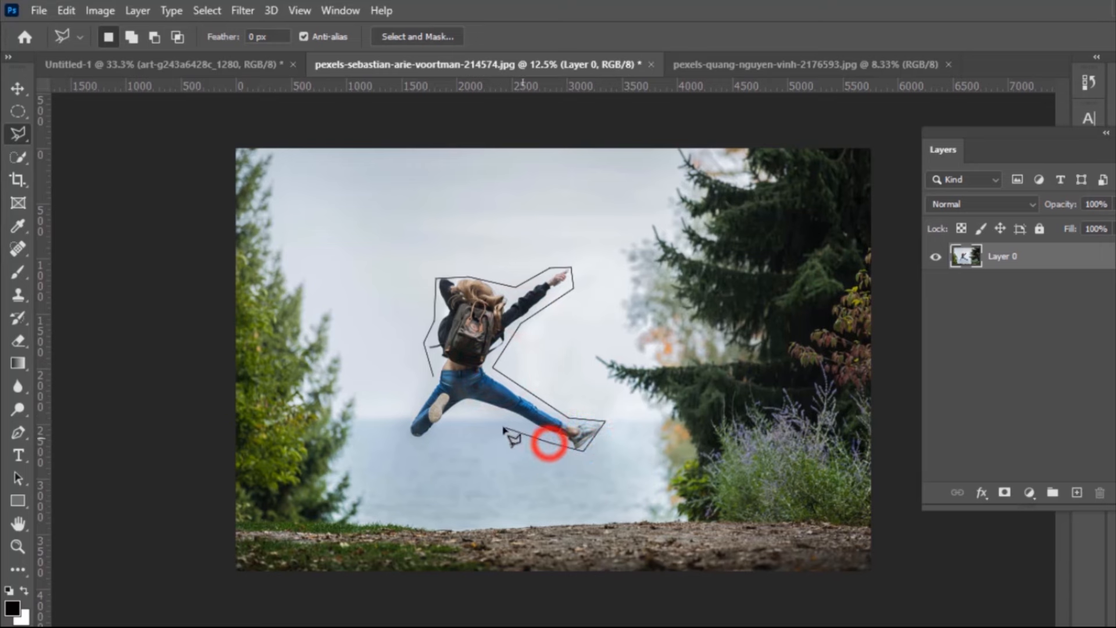
click(480, 408)
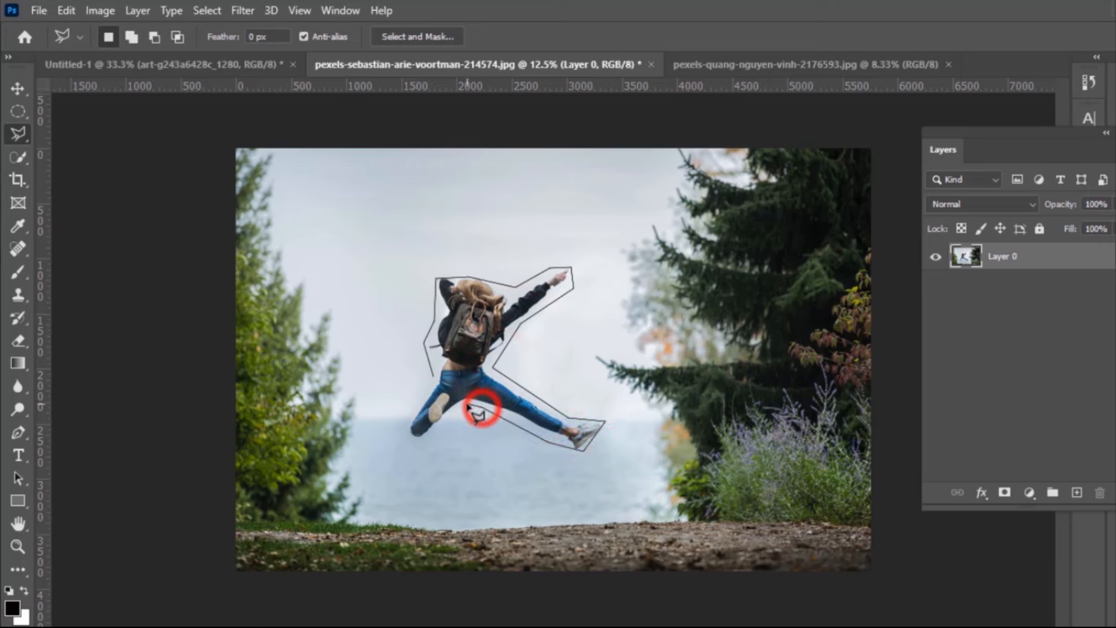
click(446, 429)
click(415, 442)
click(402, 420)
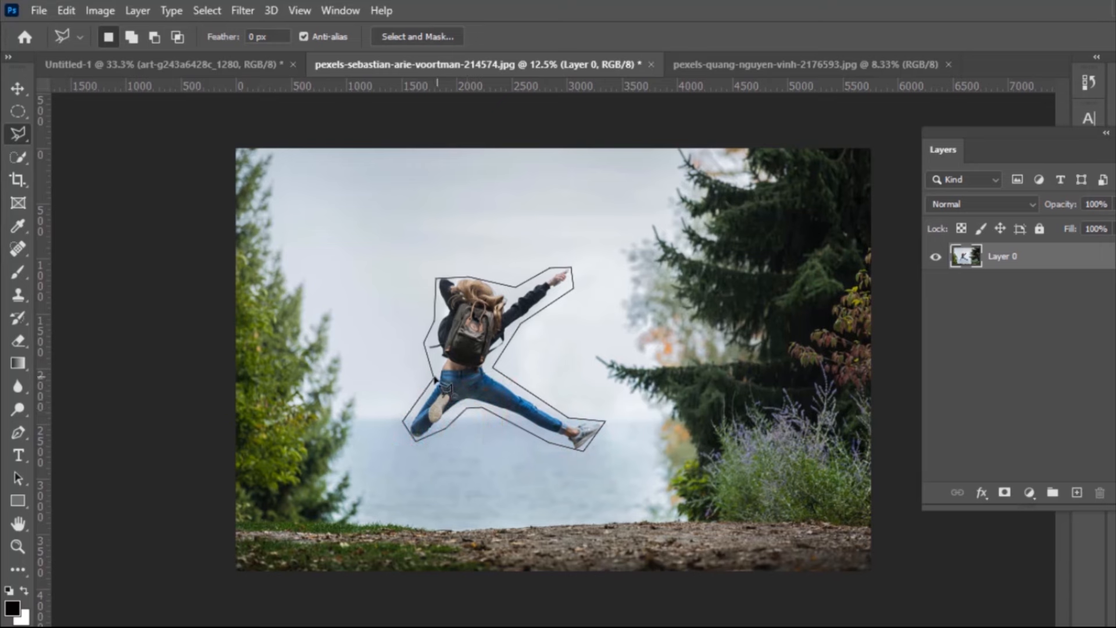
click(434, 377)
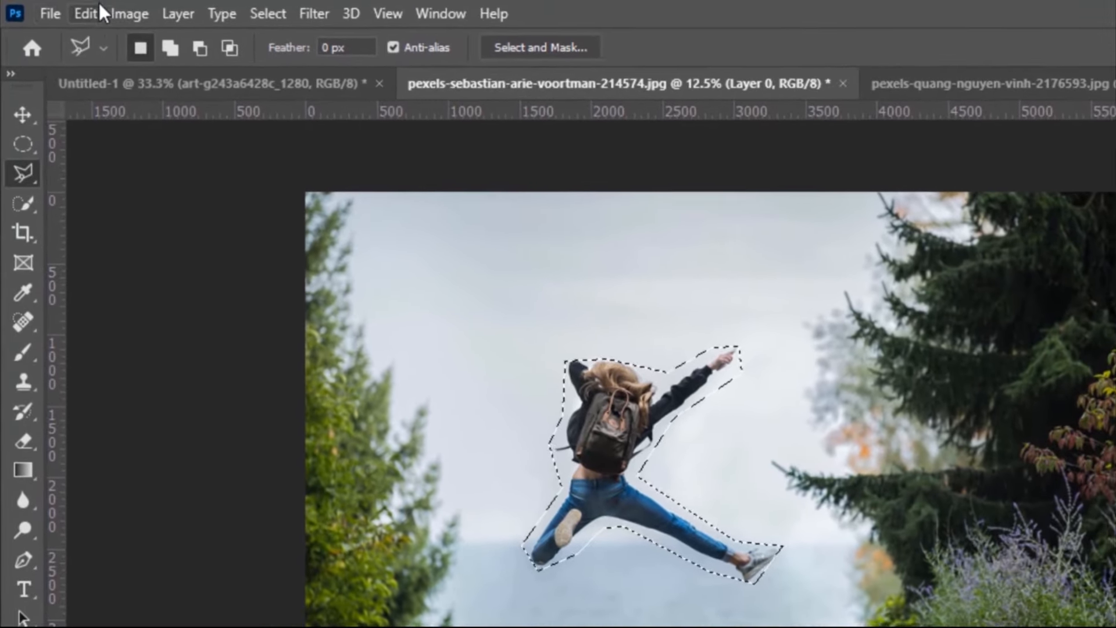
Remove the selected jumping person with Content-Aware Fill, using Auto sampling and output to a new layer, and deselect
click(84, 11)
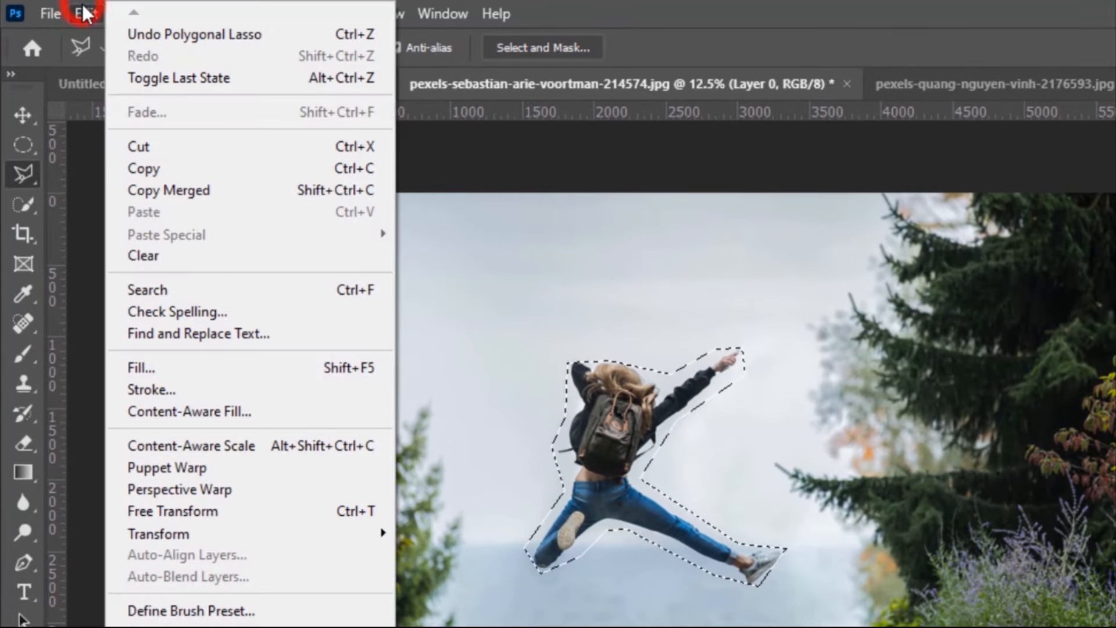
click(245, 405)
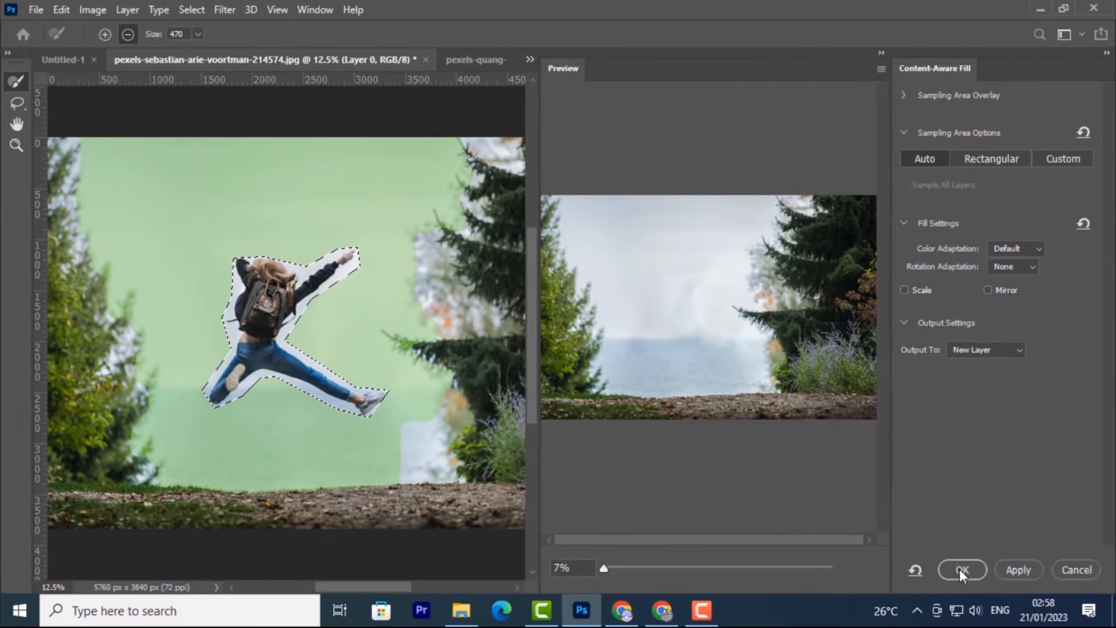
click(961, 569)
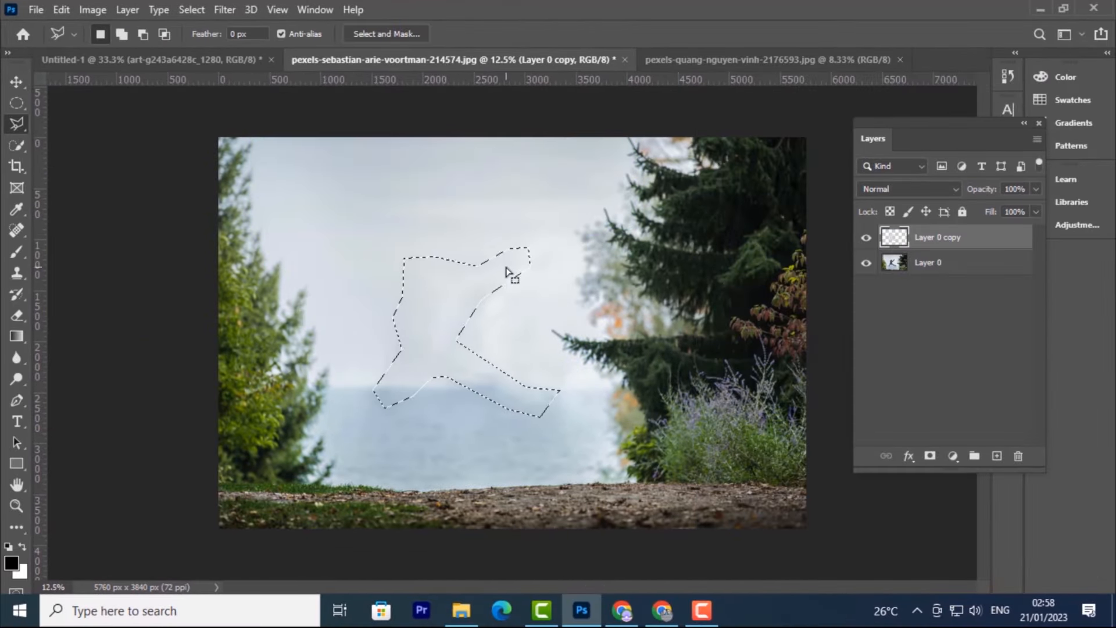
key(ctrl+d)
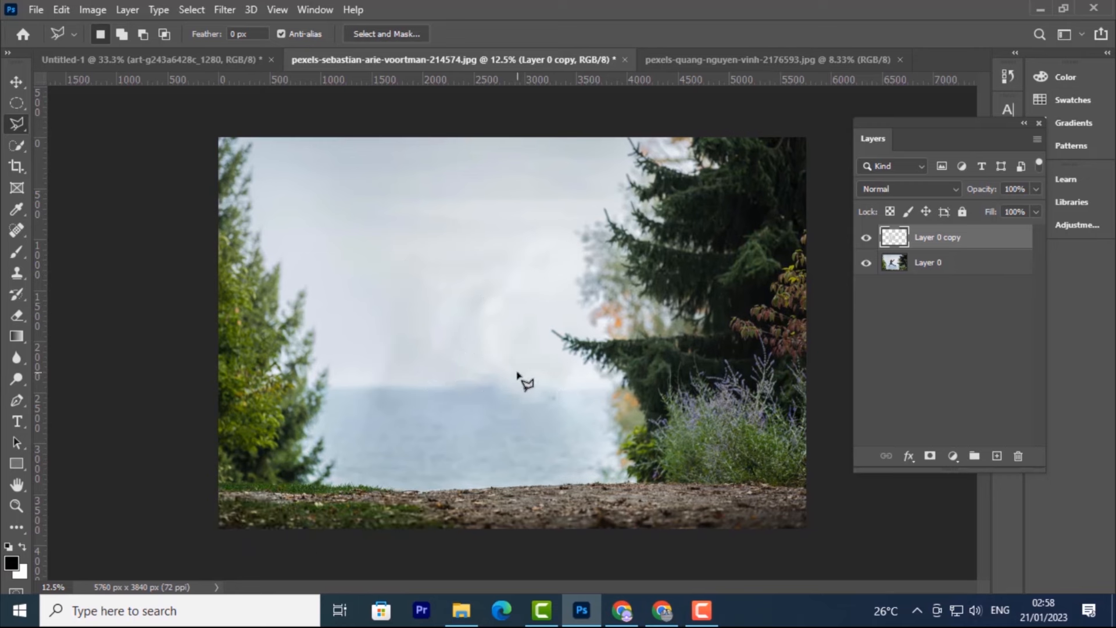
In pexels-quang-nguyen-vinh-2176593.jpg, outline the people in orange and pink together with one closed Polygonal Lasso selection
click(727, 55)
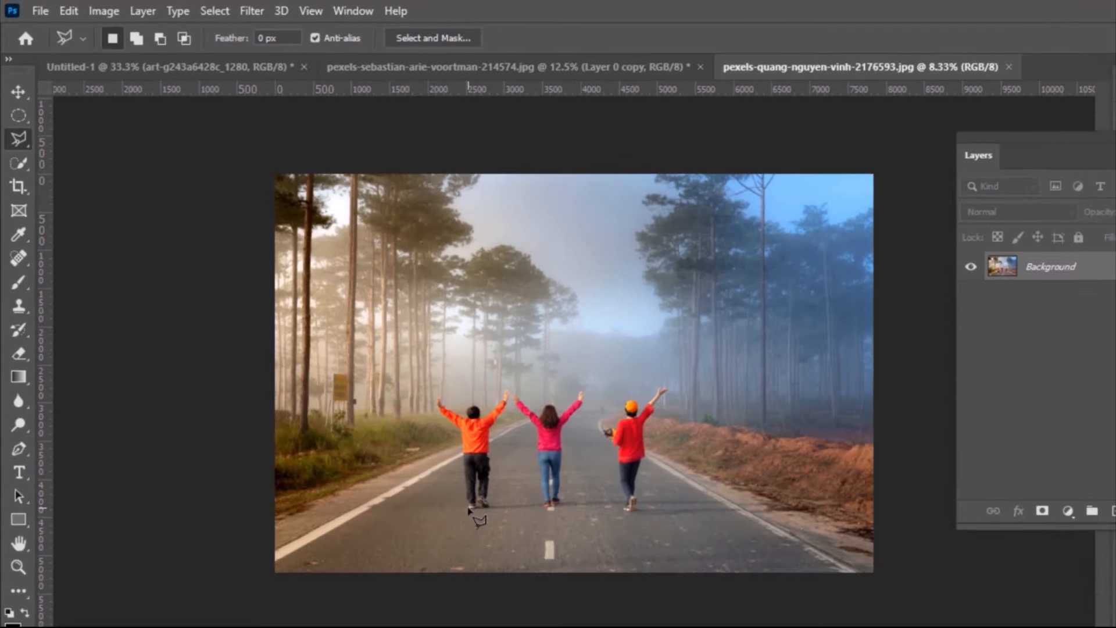
click(451, 487)
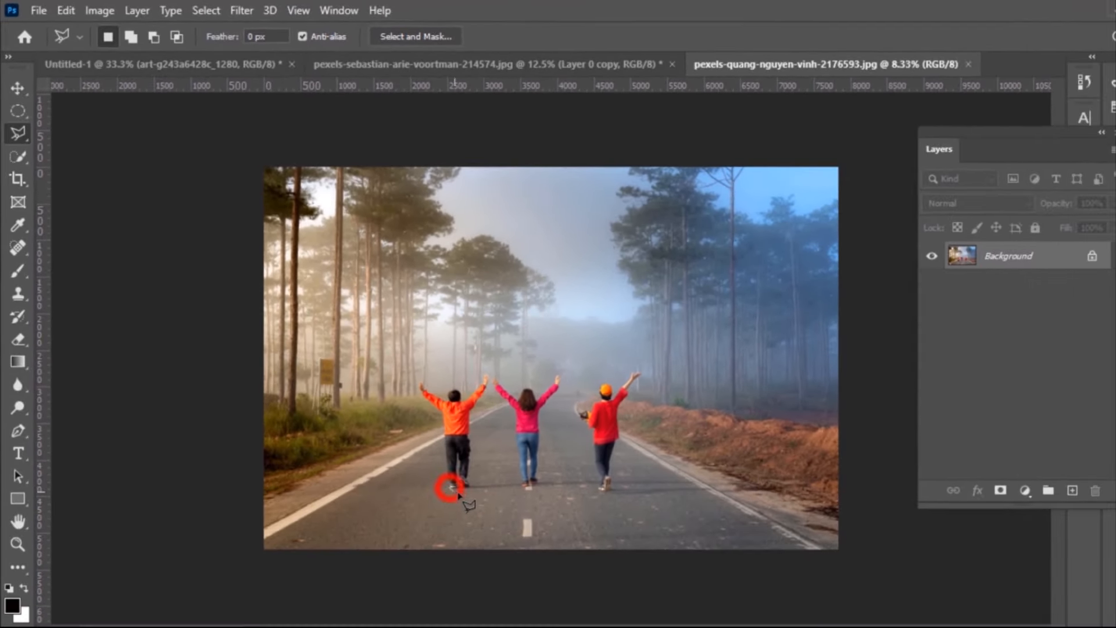
click(473, 411)
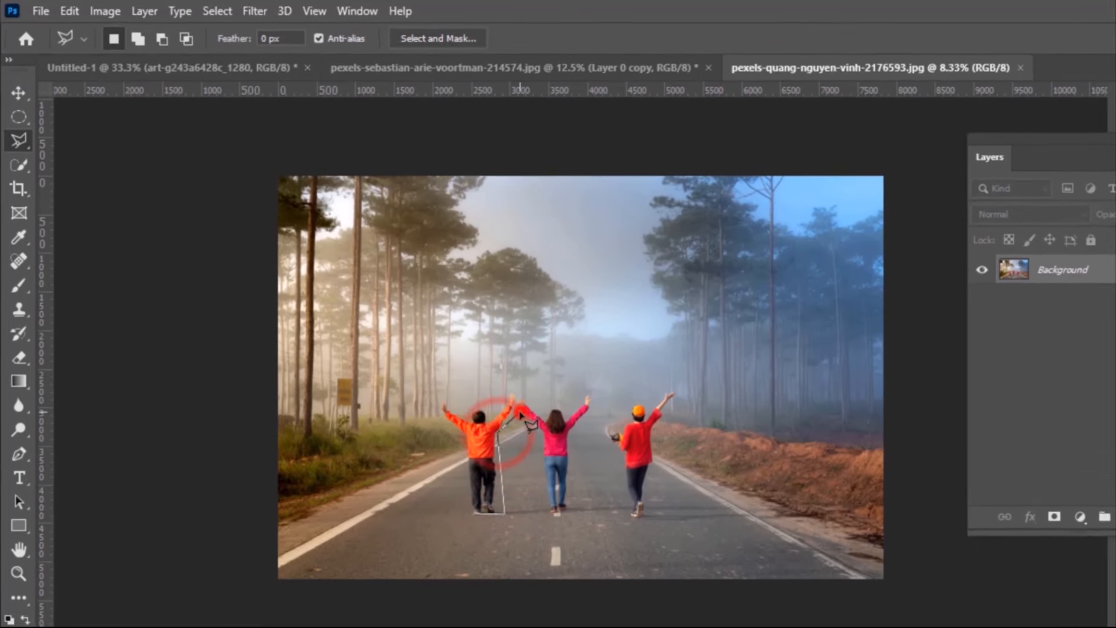
click(520, 413)
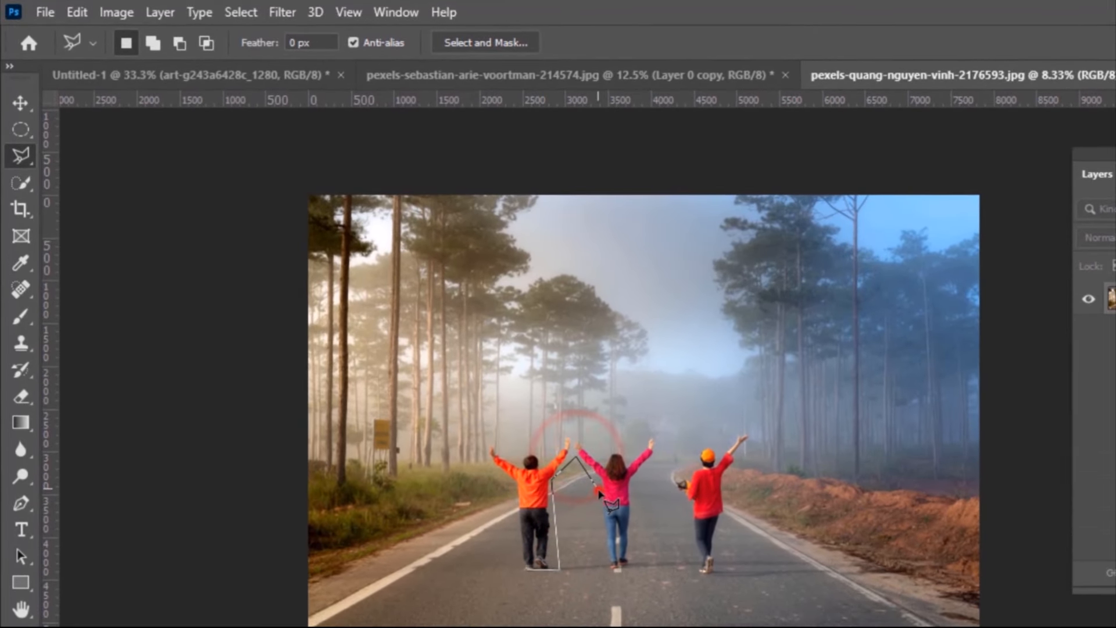
click(540, 438)
click(607, 567)
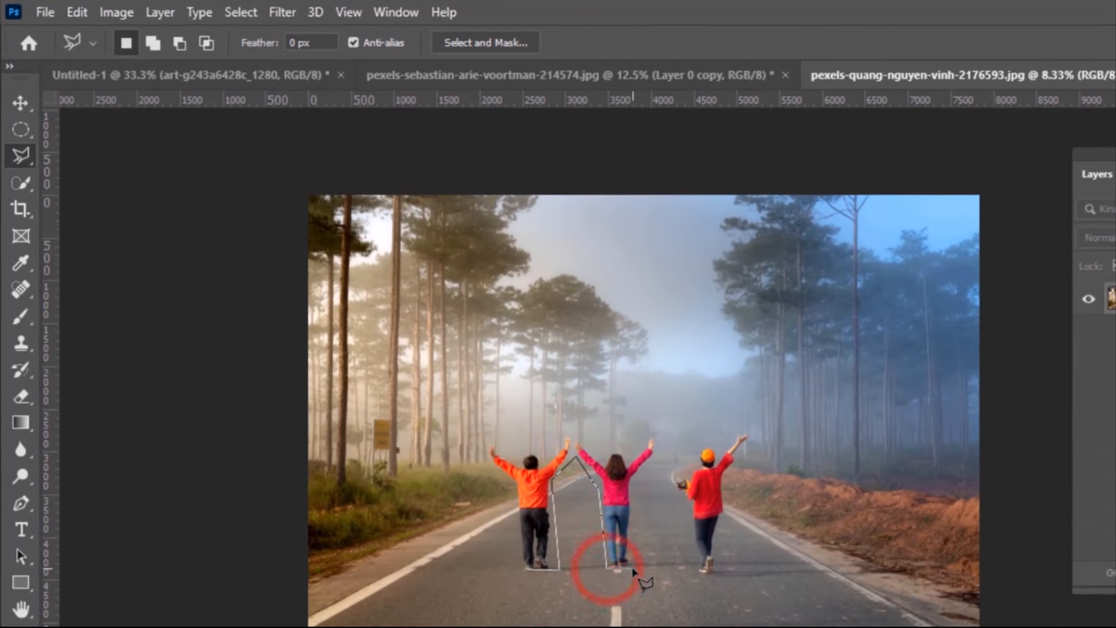
click(632, 567)
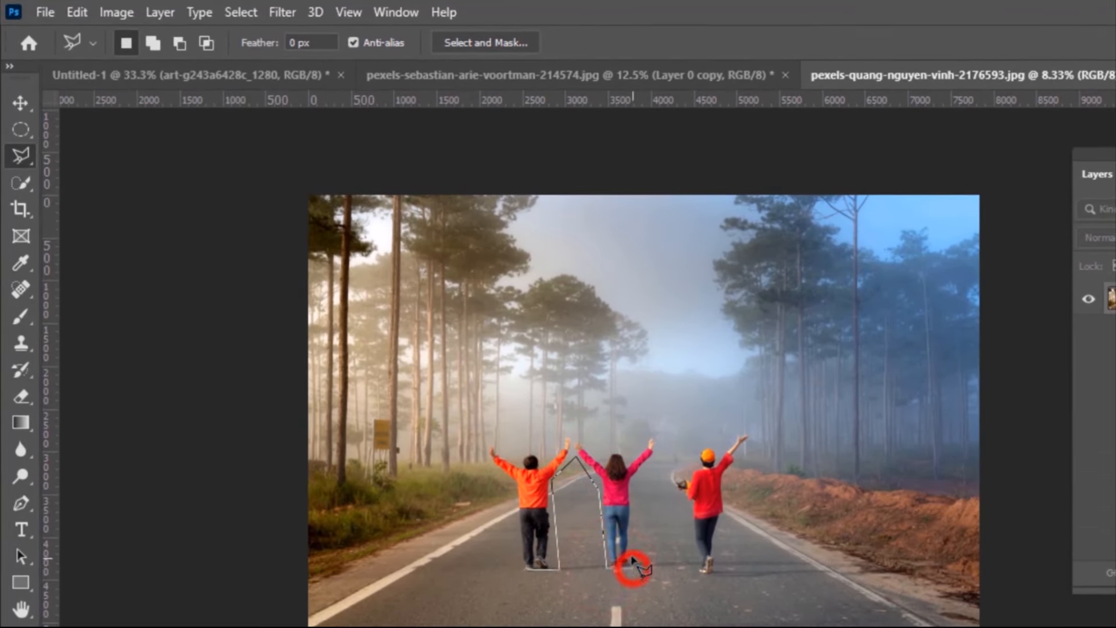
click(635, 495)
click(649, 463)
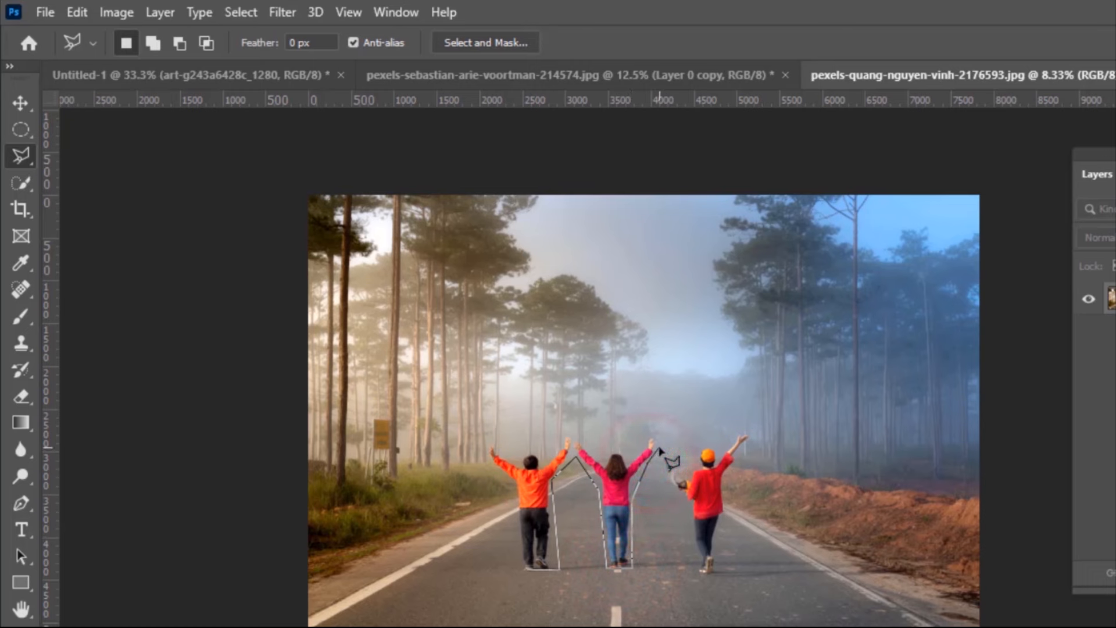
click(659, 441)
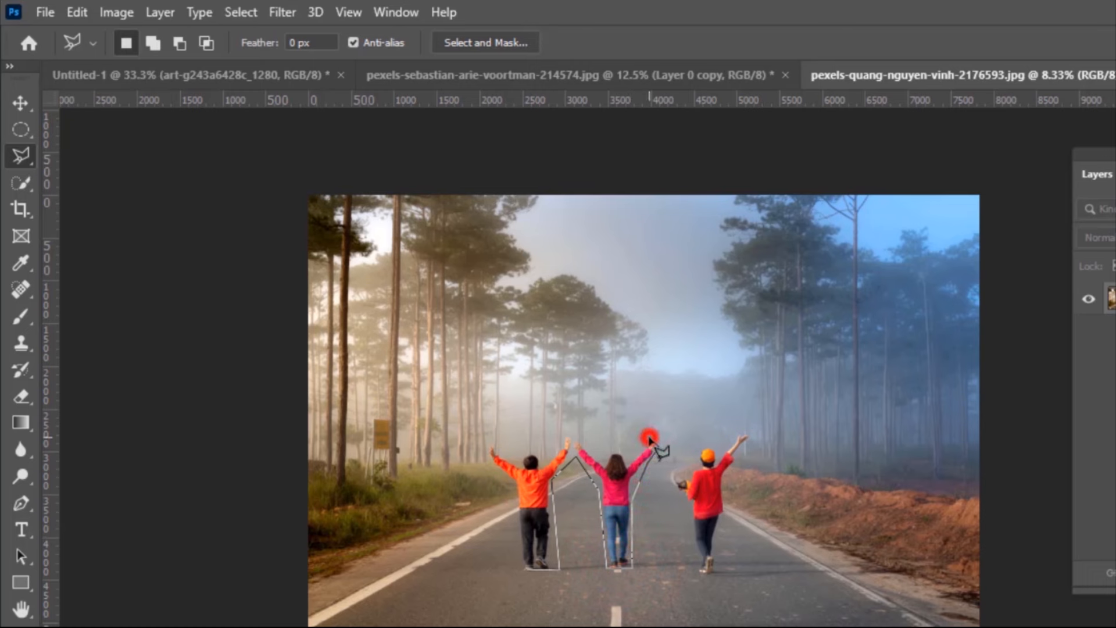
click(635, 449)
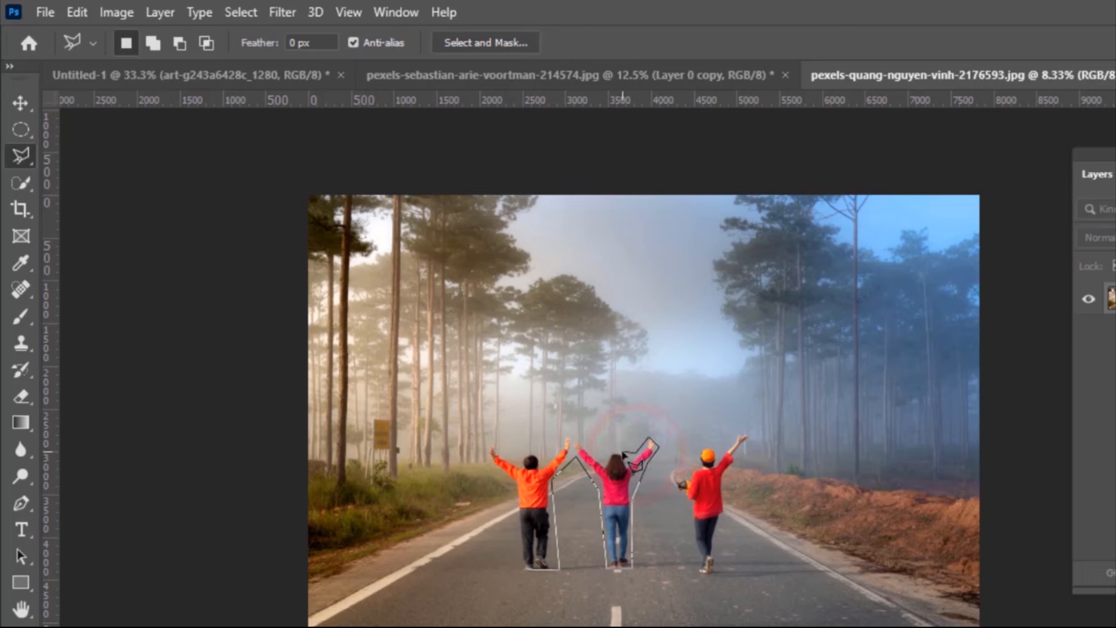
click(565, 433)
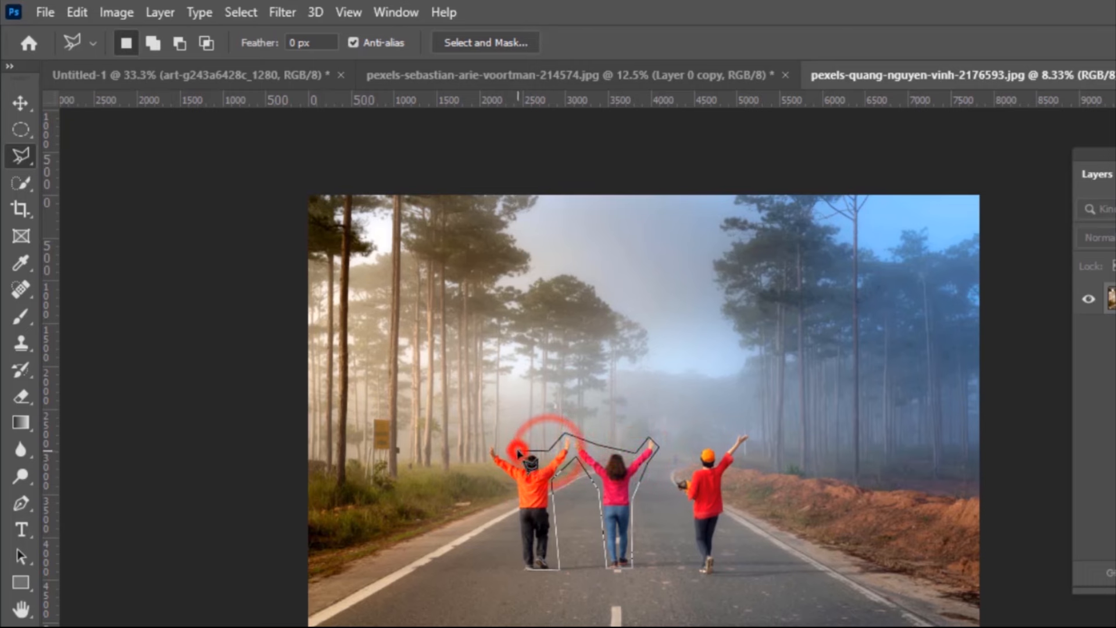
click(488, 438)
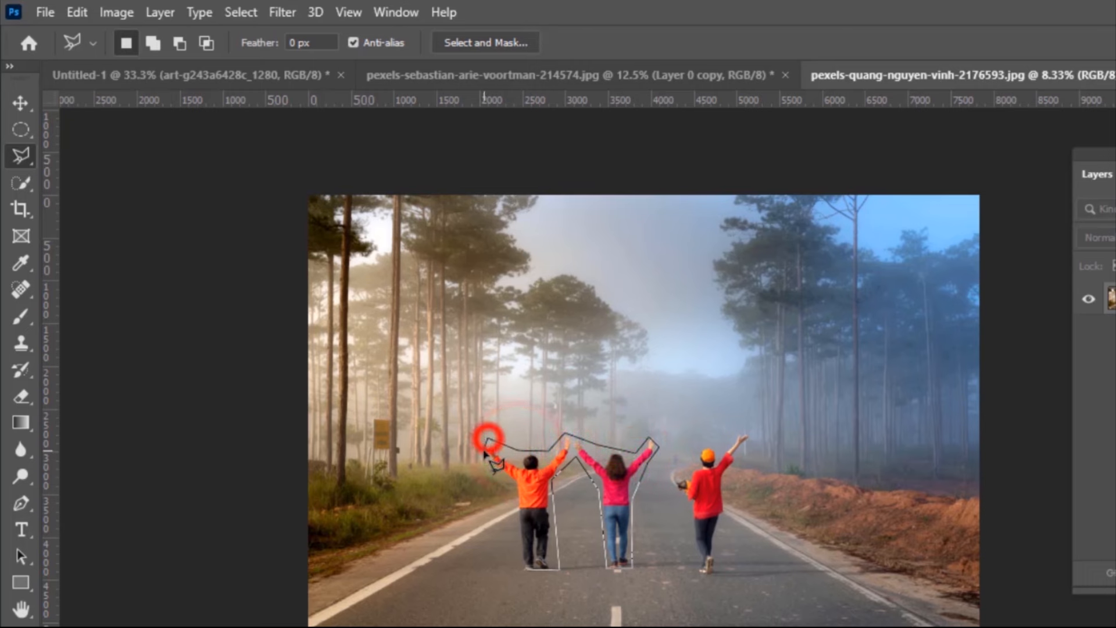
click(518, 493)
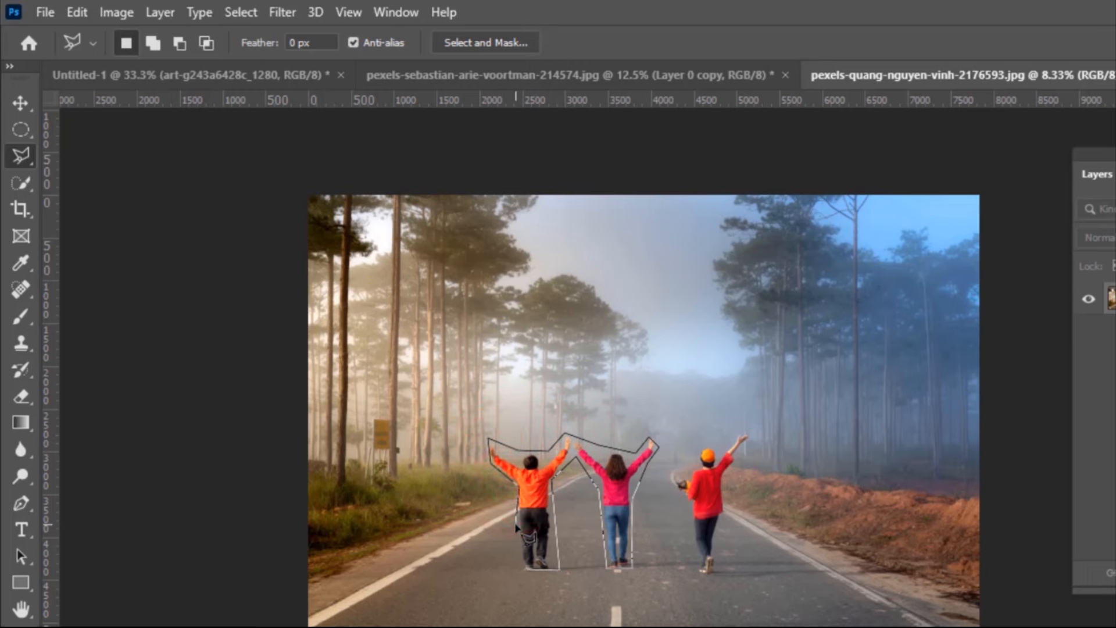
click(513, 481)
click(516, 516)
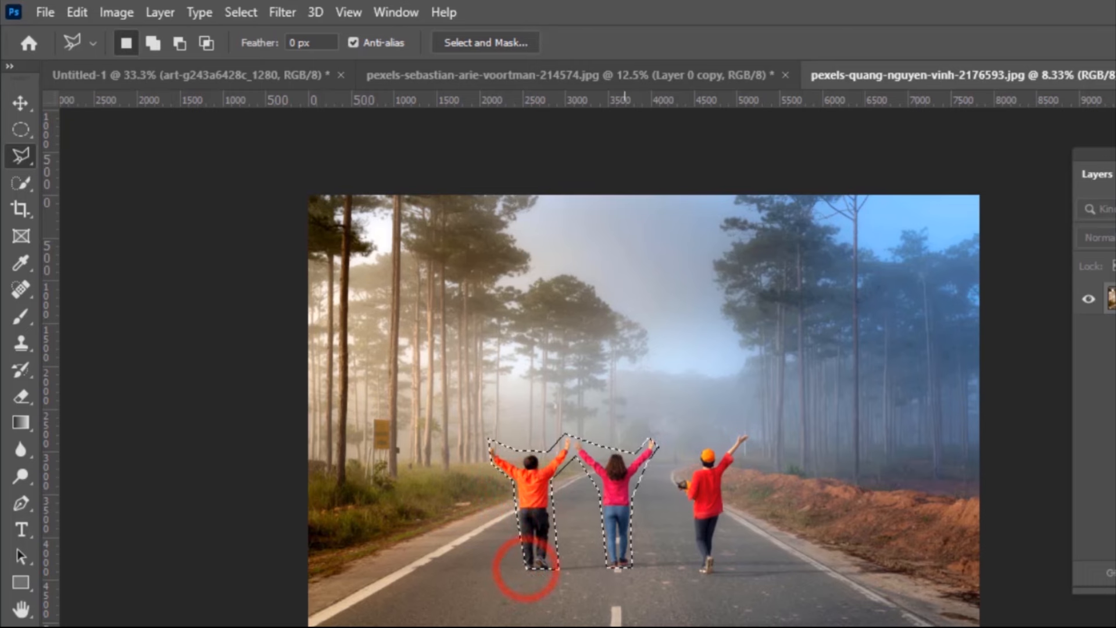
Add the third person, in the red top and orange hat, to the existing selection with a closed Polygonal Lasso outline
key(shift)
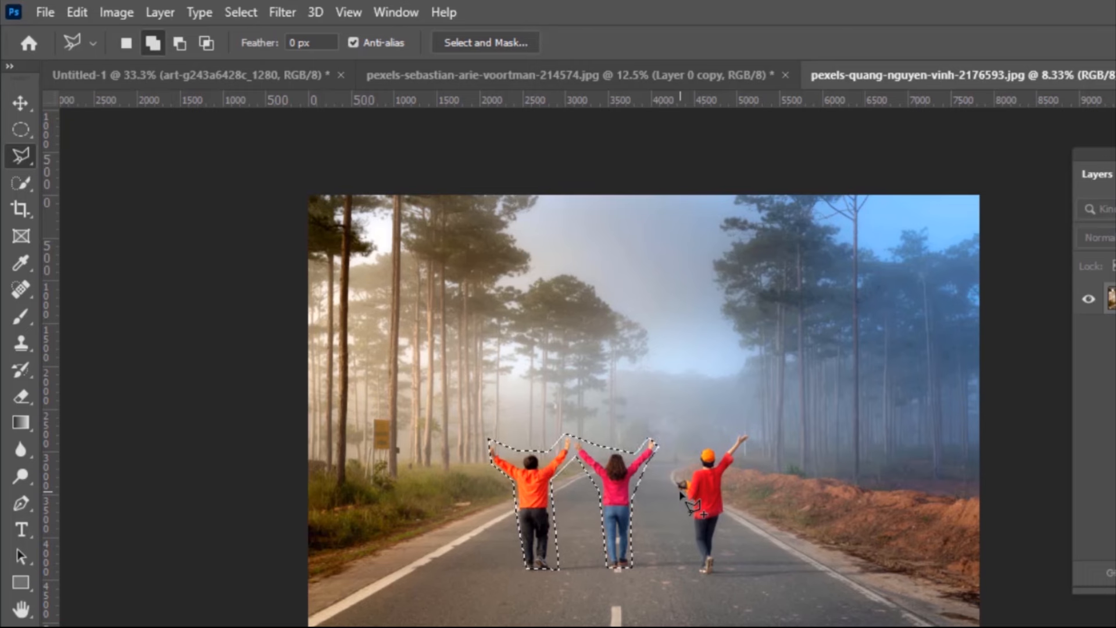
shift+click(684, 504)
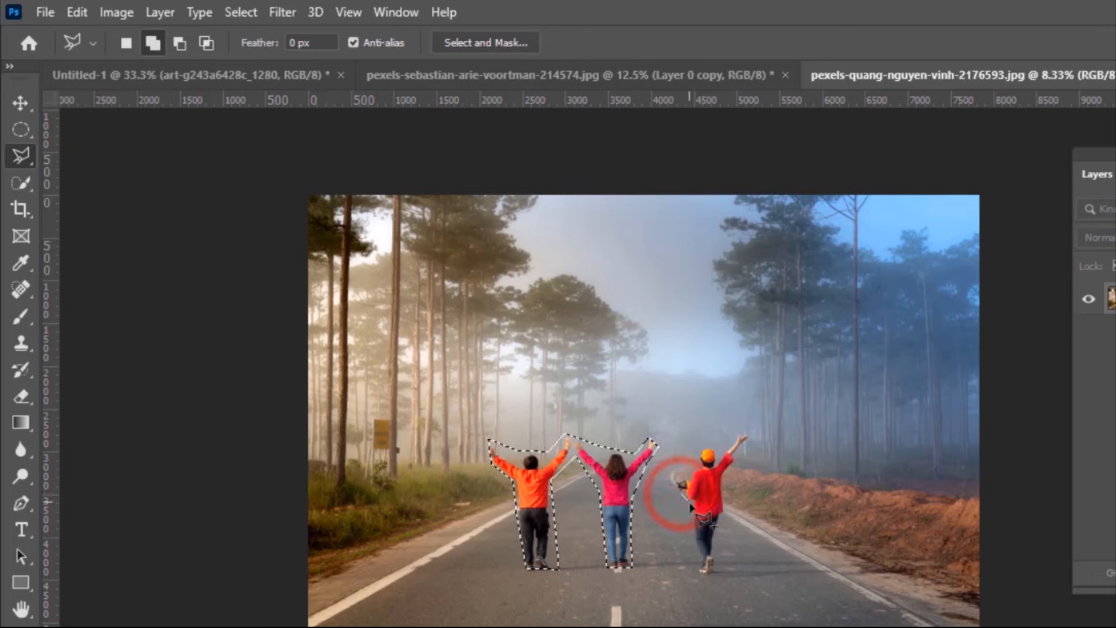
click(689, 529)
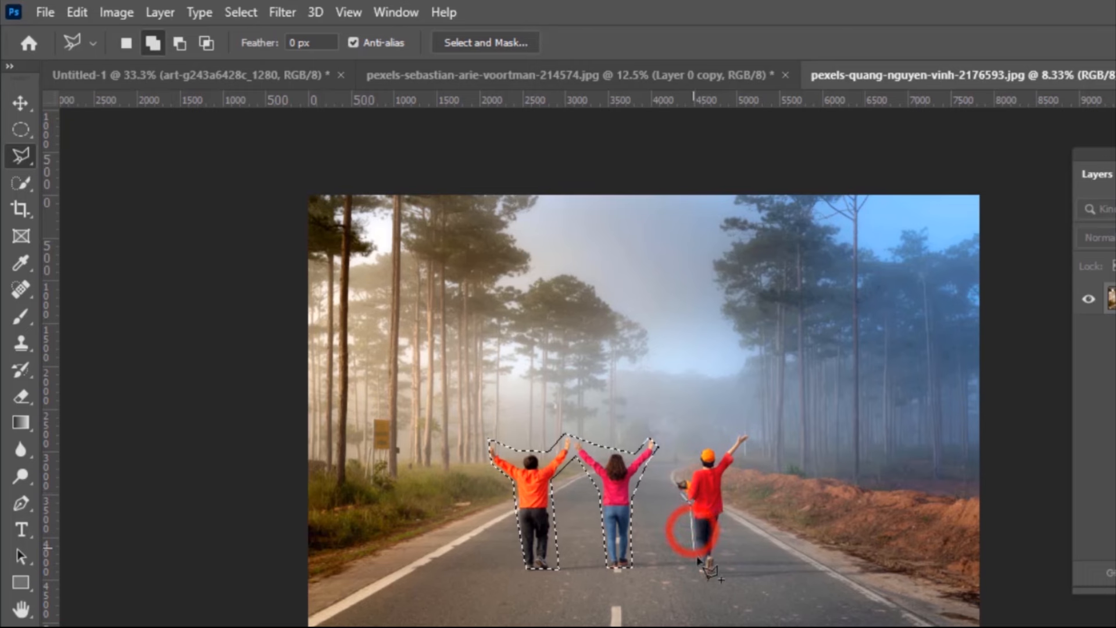
click(697, 561)
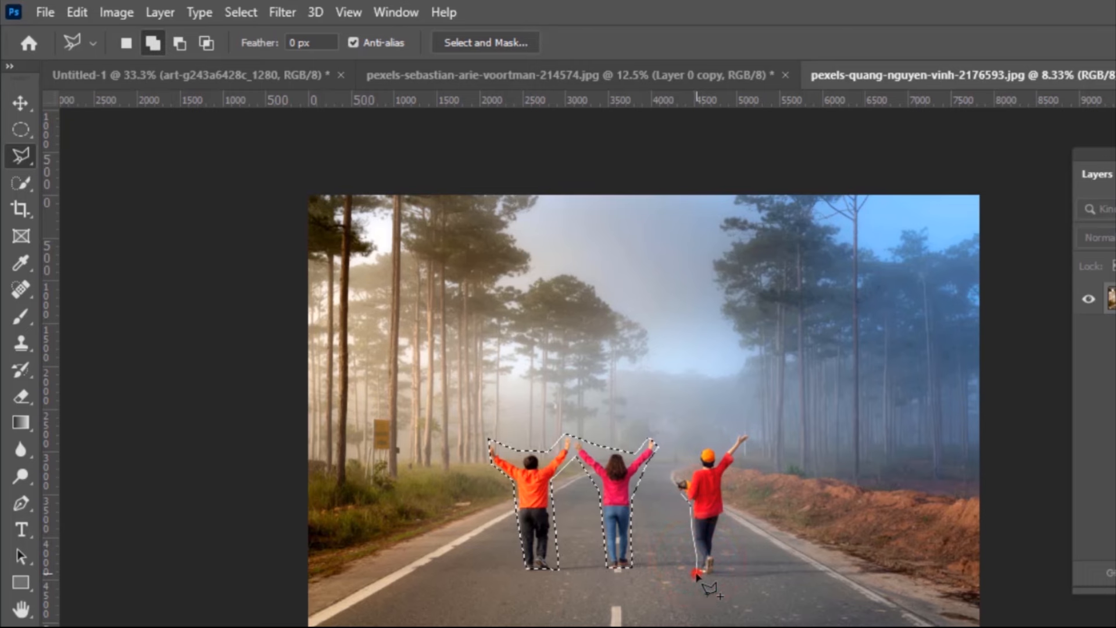
click(697, 573)
click(712, 571)
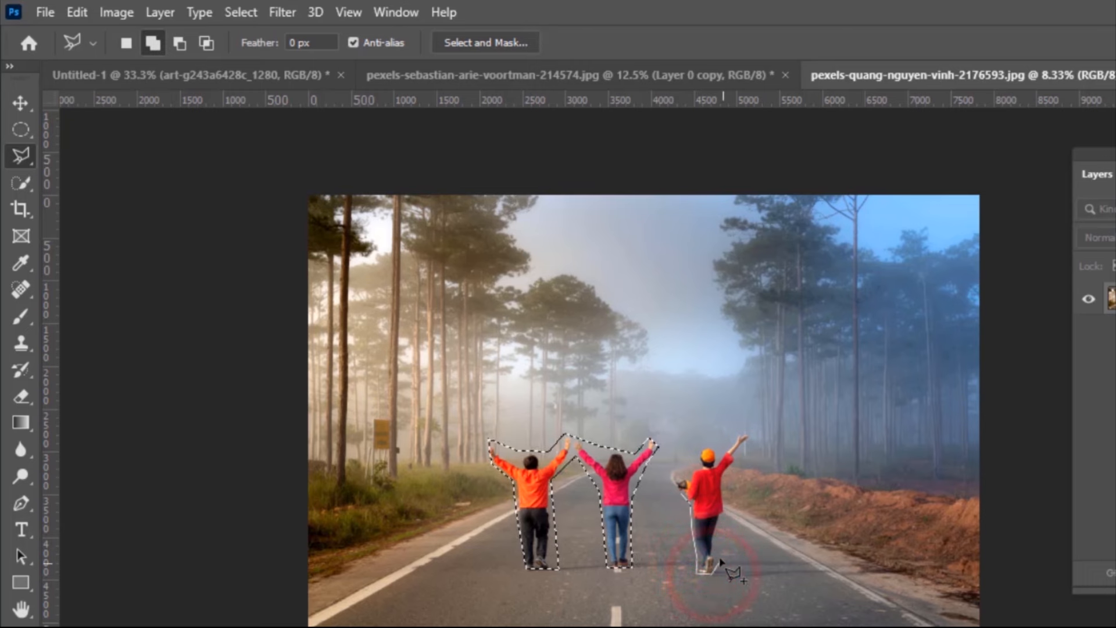
click(719, 553)
click(725, 505)
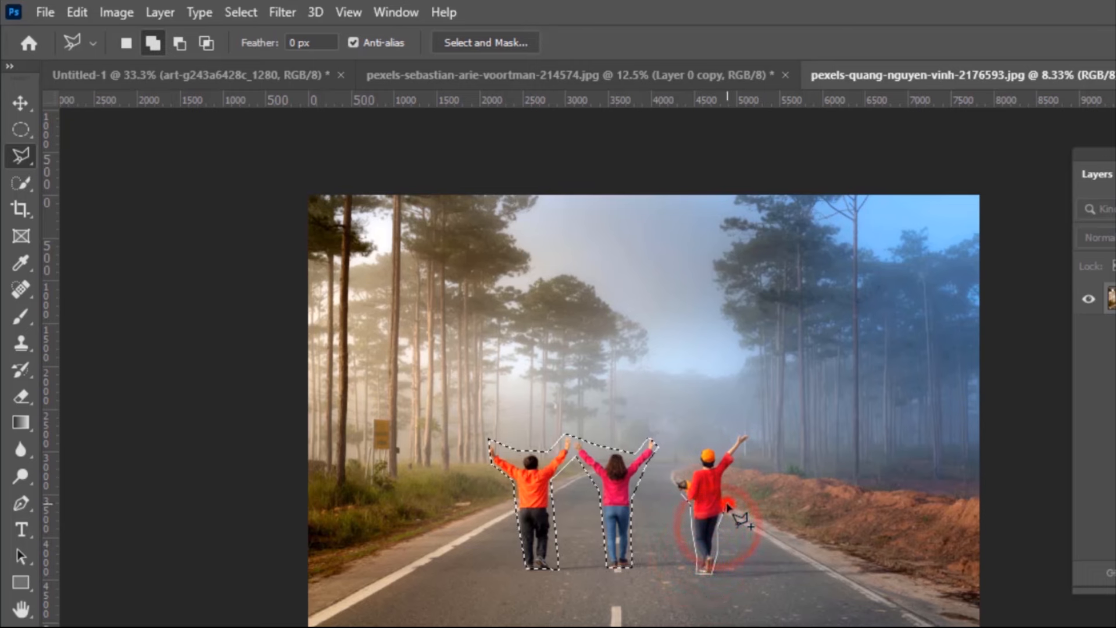
click(739, 453)
click(757, 433)
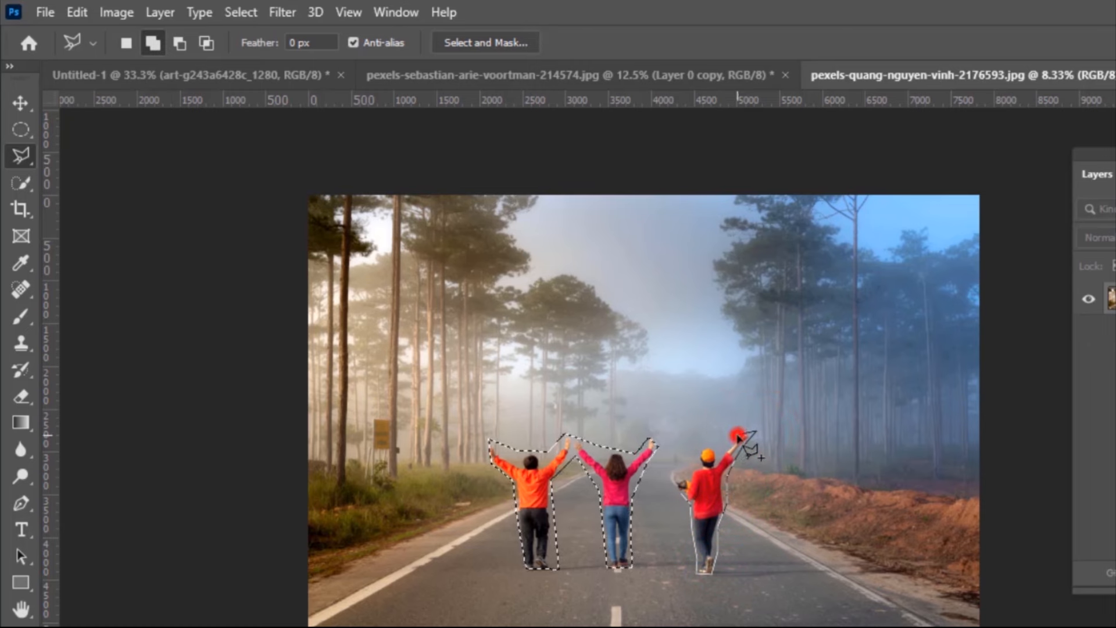
click(723, 451)
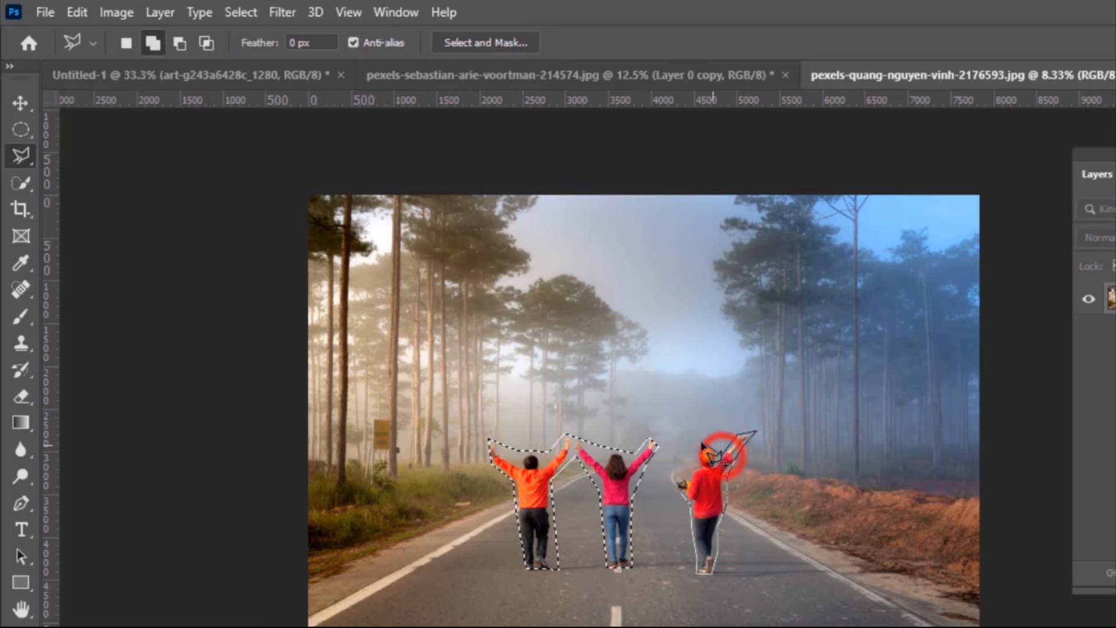
click(700, 442)
click(682, 472)
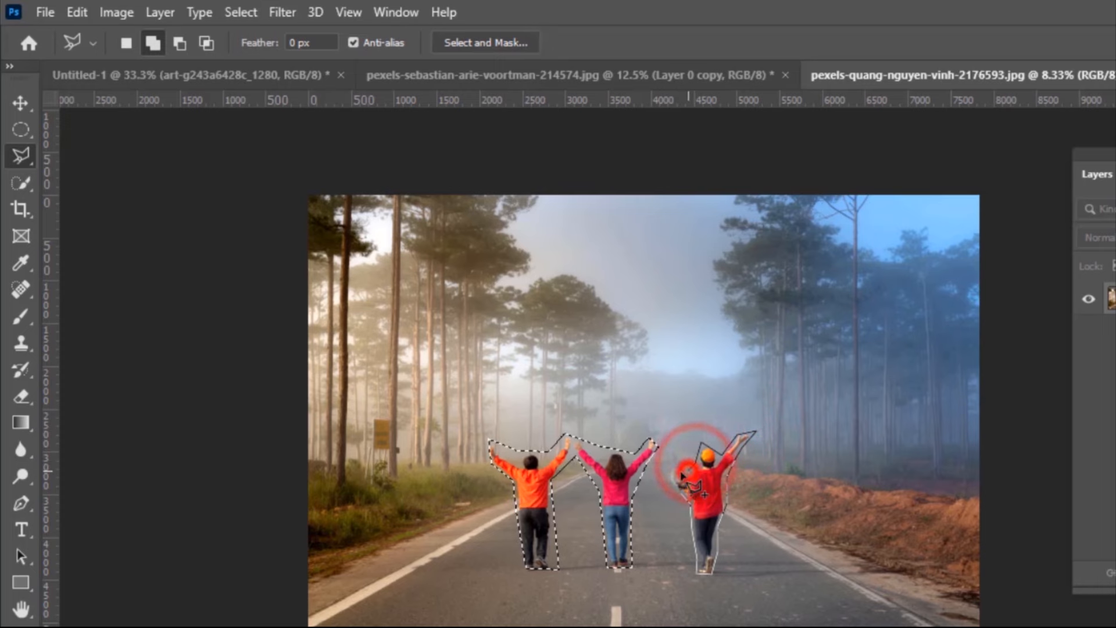
click(669, 477)
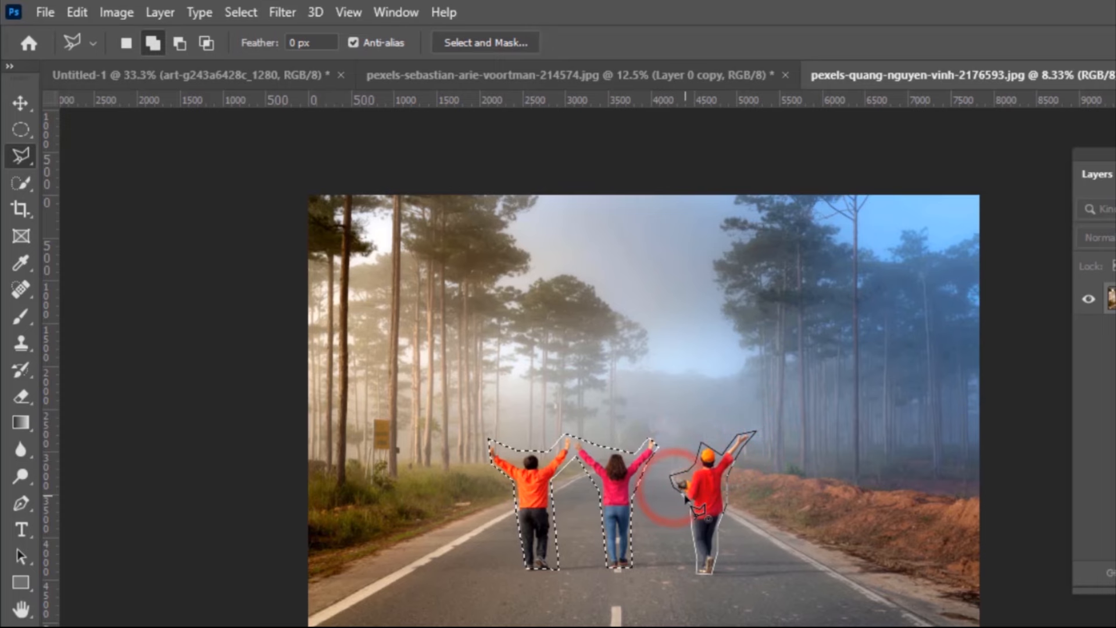
click(685, 497)
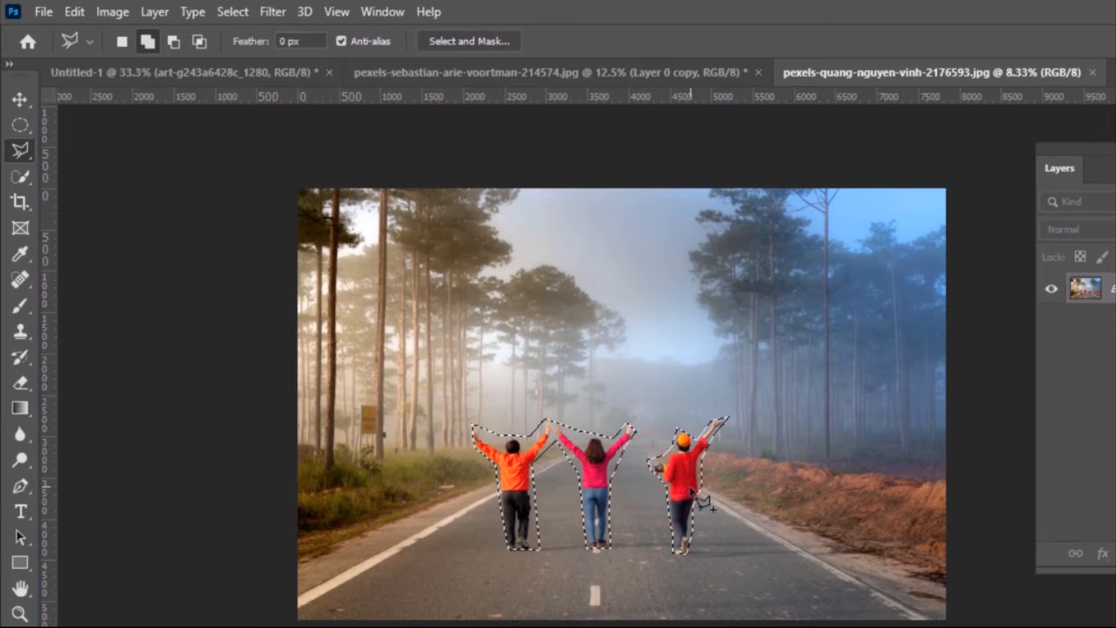
Remove the three selected people with Content-Aware Fill, using Auto sampling and output to a new layer, and deselect
click(81, 10)
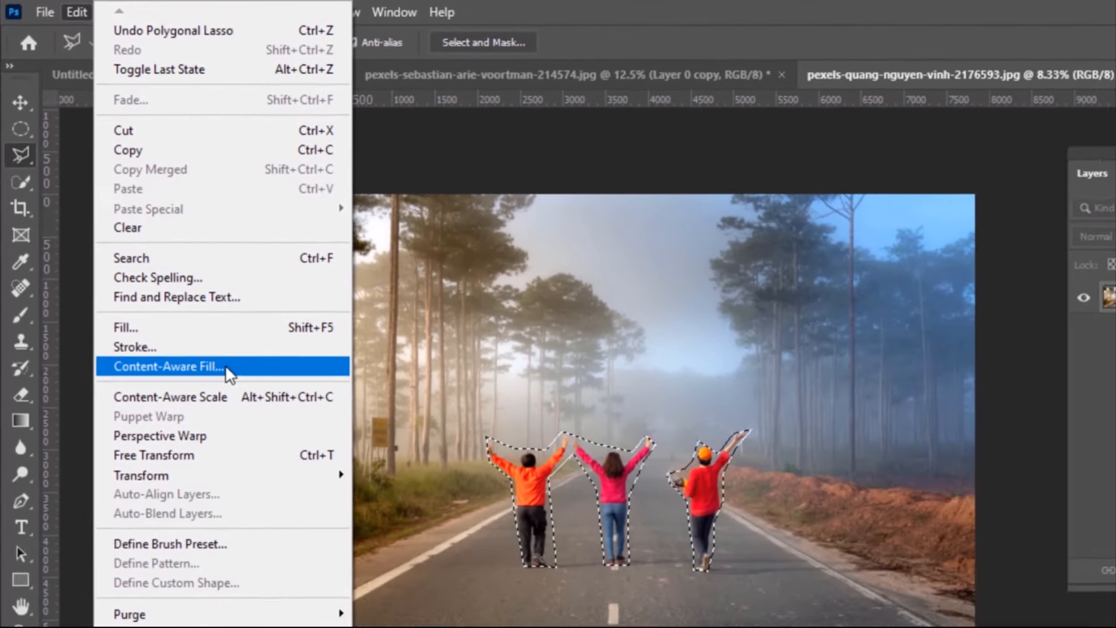
click(225, 365)
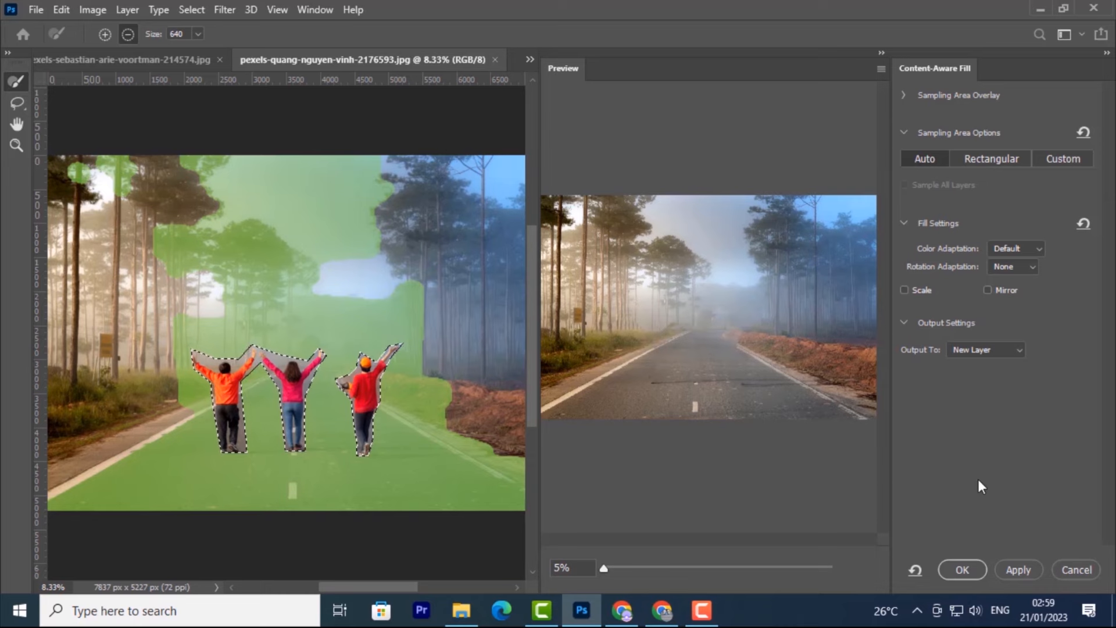
click(963, 571)
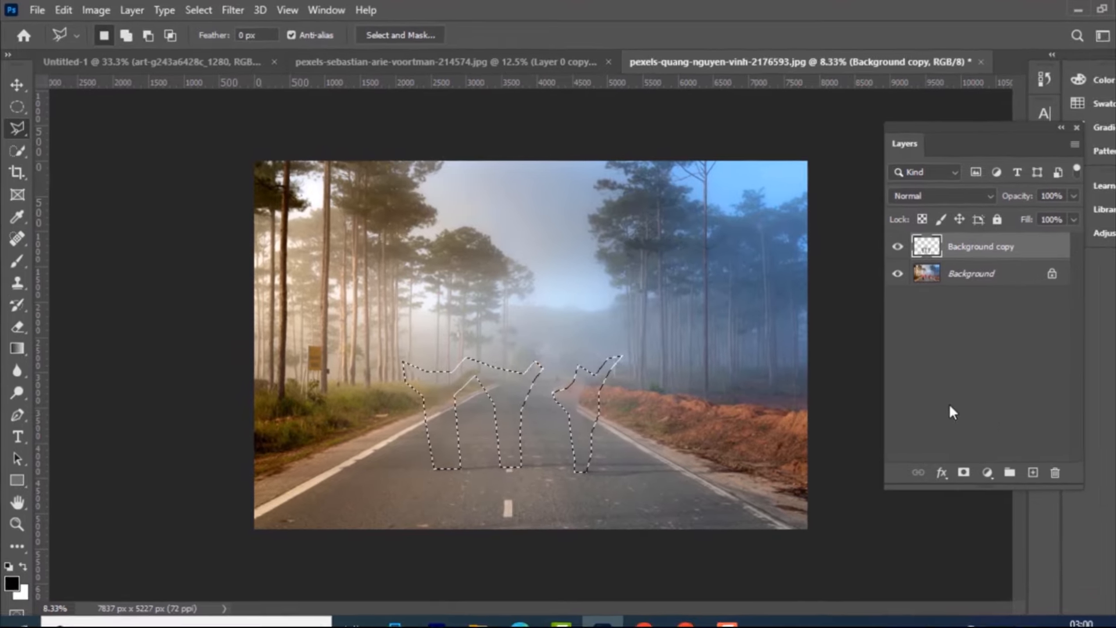
key(ctrl+d)
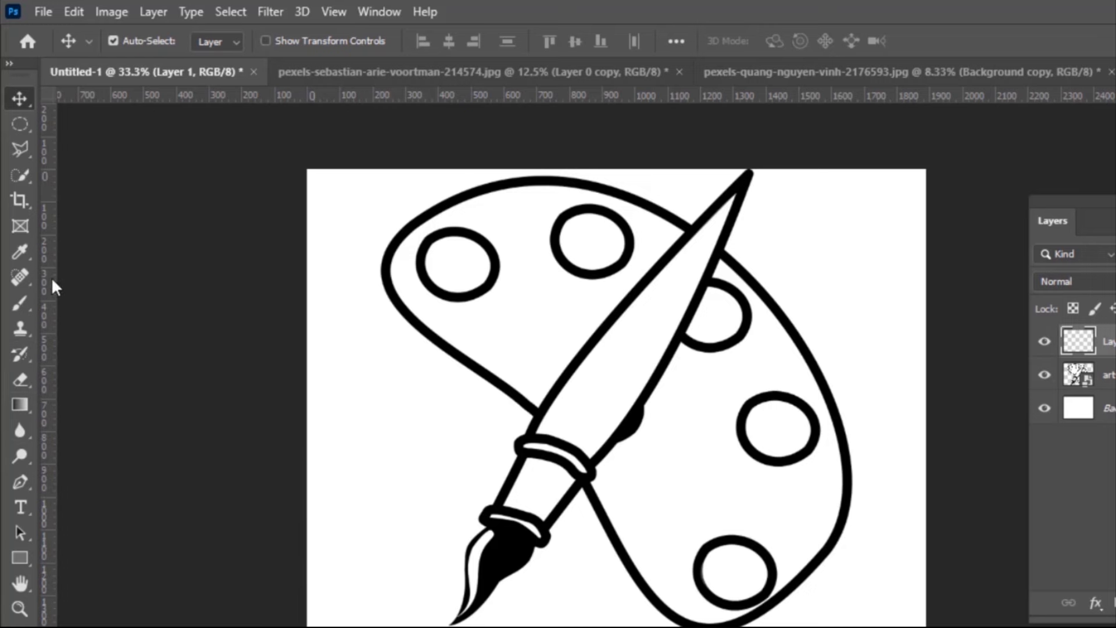
Activate the Brush tool, reduce its size to 80 px, and switch the precise crosshair cursor on and back off
click(15, 302)
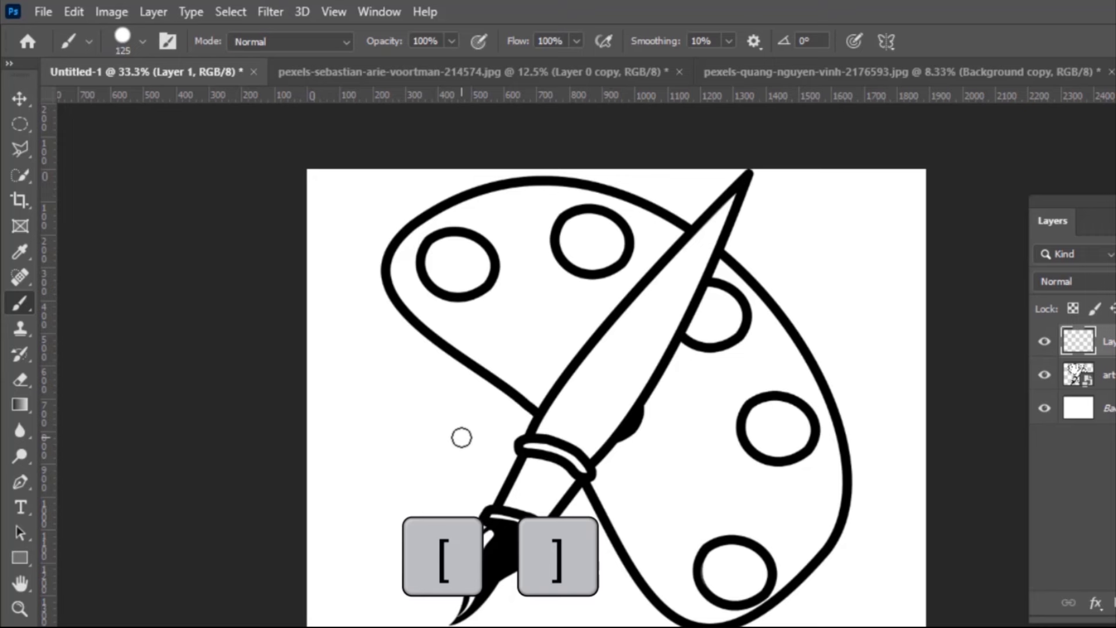
key(bracketleft)
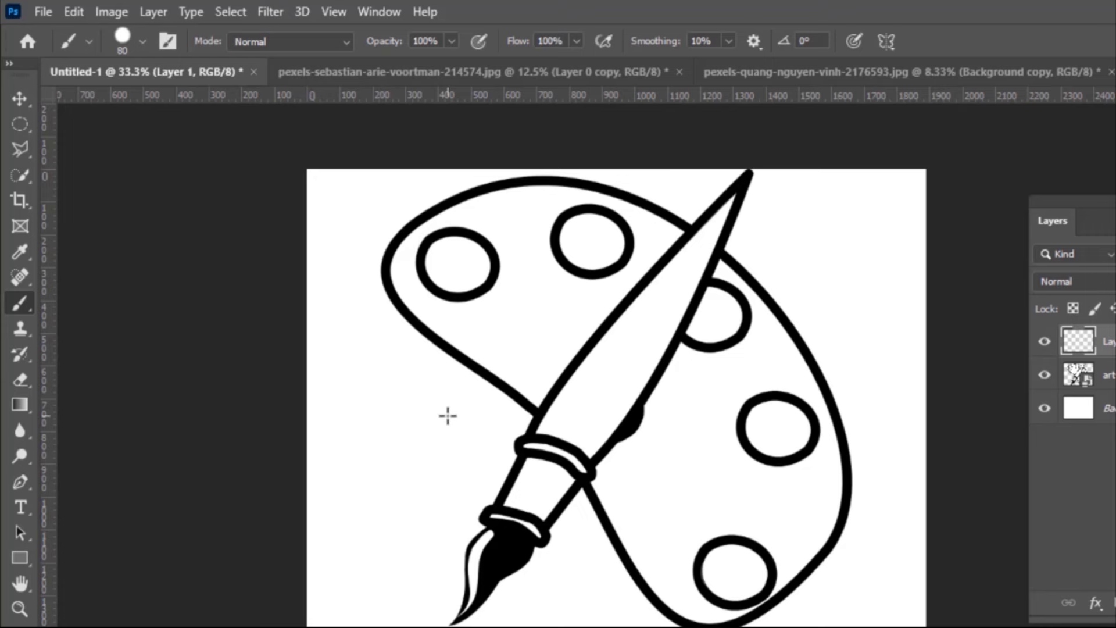
key(Caps_Lock)
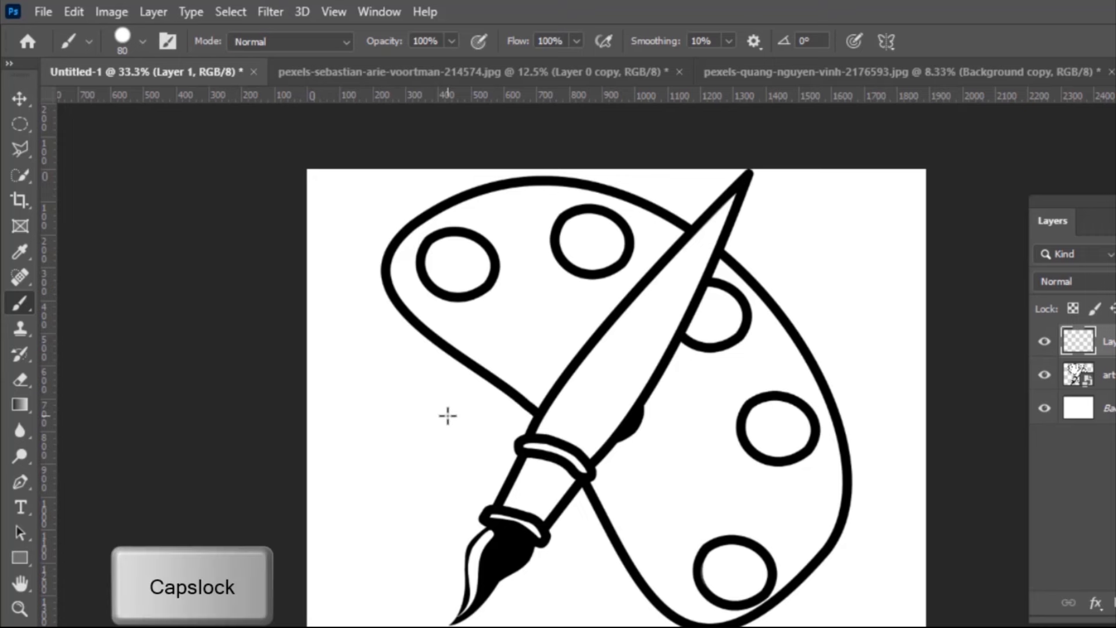
key(Caps_Lock)
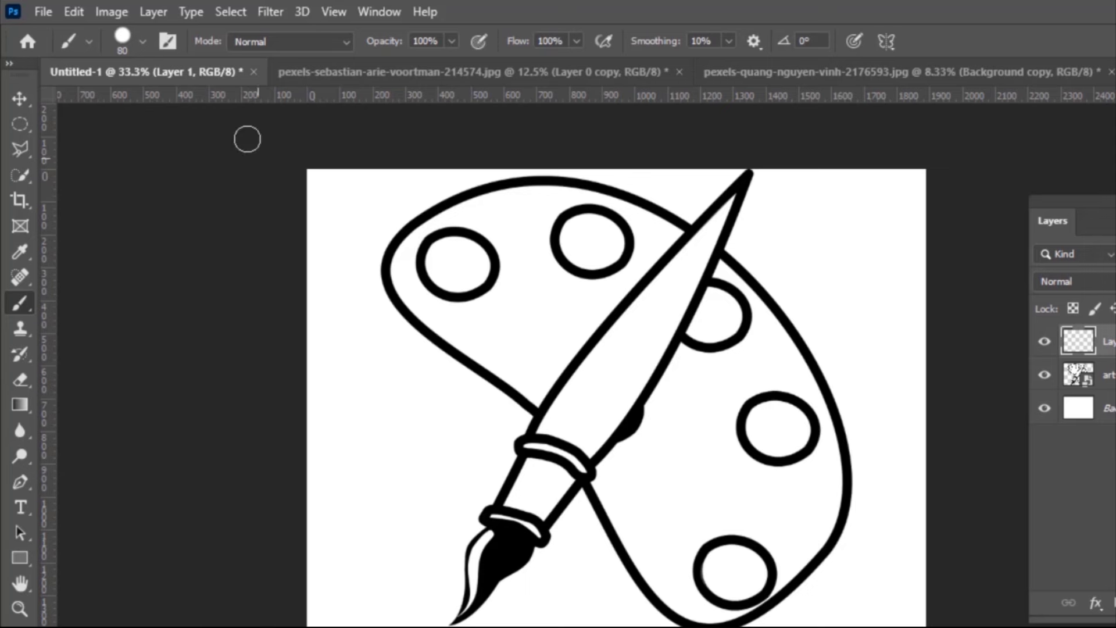
Compare the Soft Round and Hard Round General Brushes, choose Soft Round, and paint a wavy olive-yellow stroke left of the palette on Layer 1
click(142, 41)
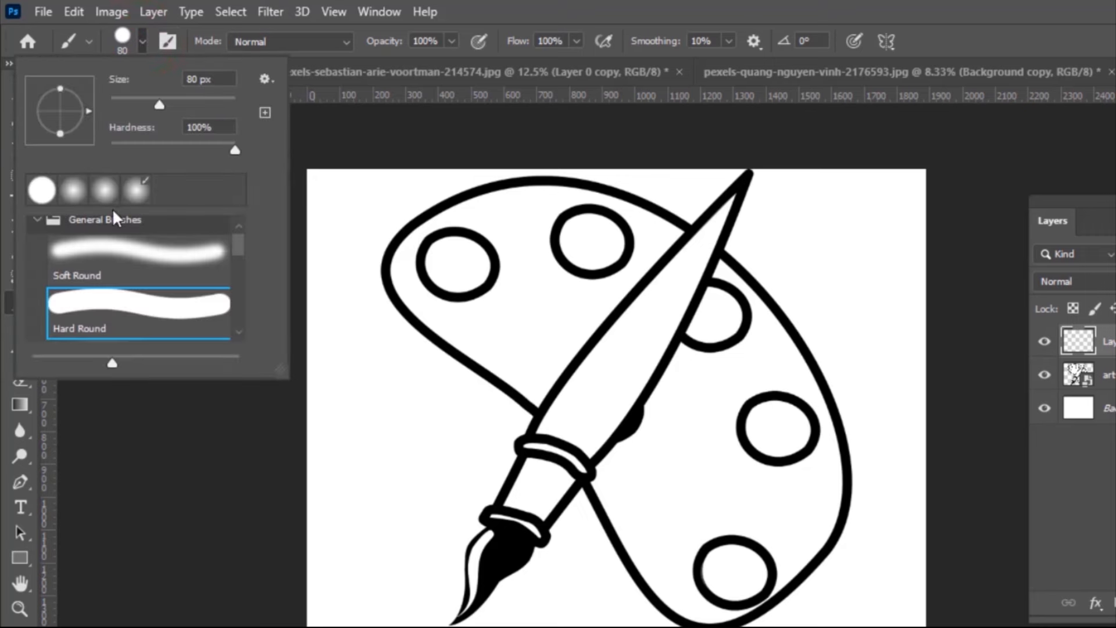
click(37, 221)
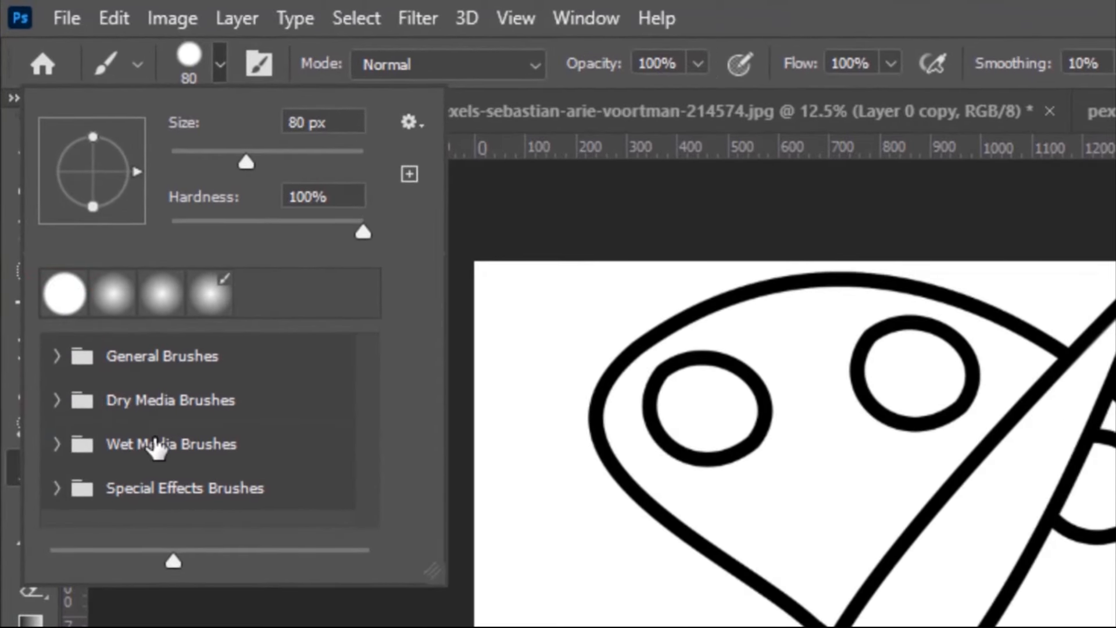
click(157, 355)
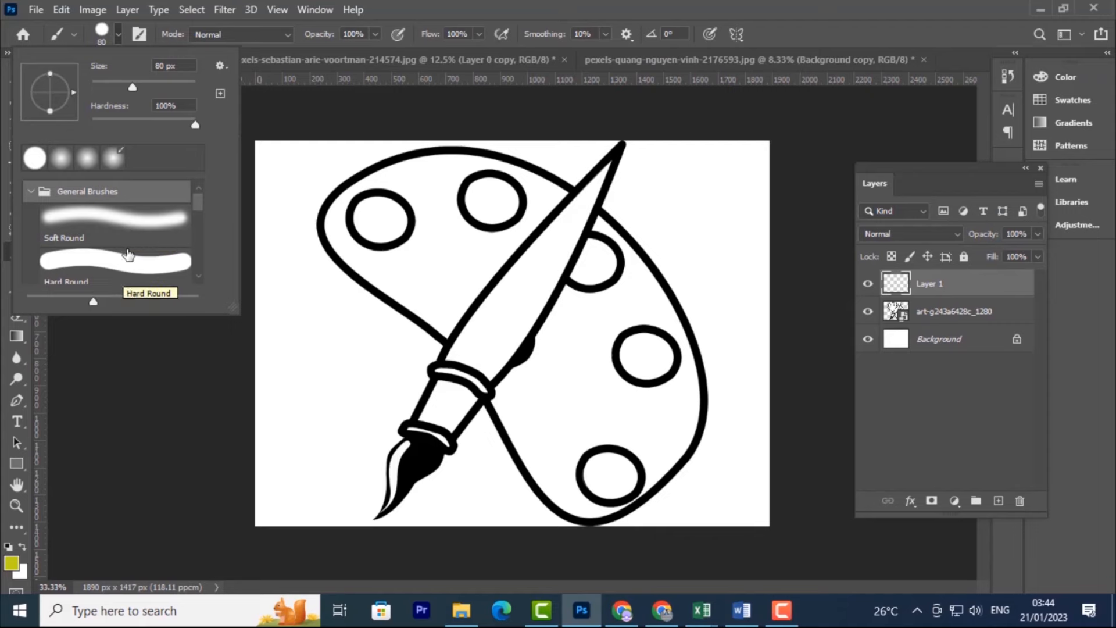
click(118, 218)
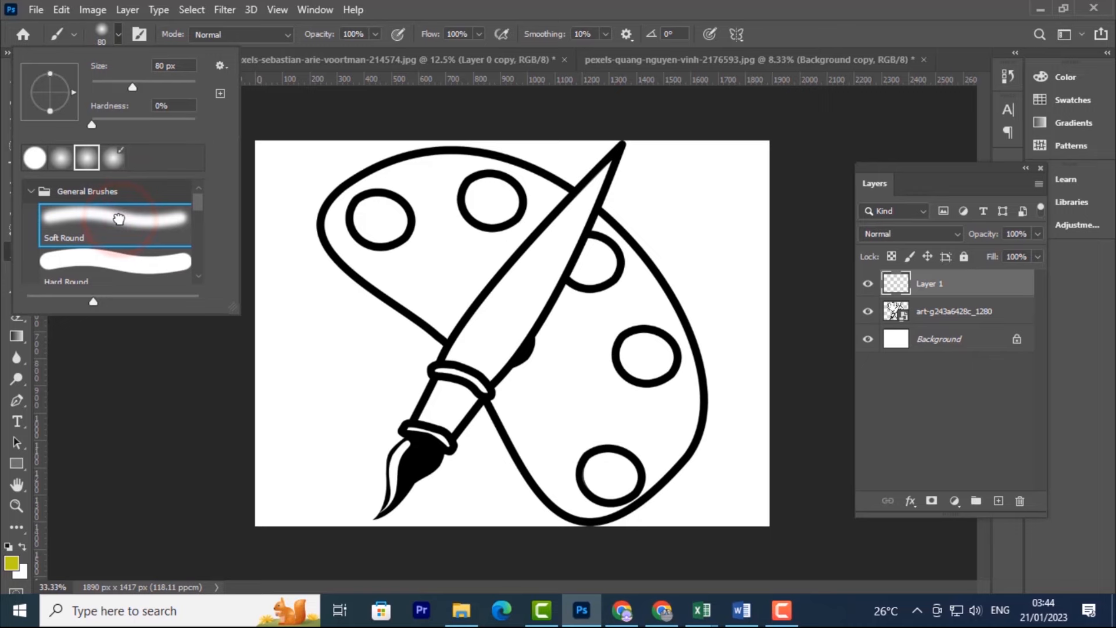
click(117, 266)
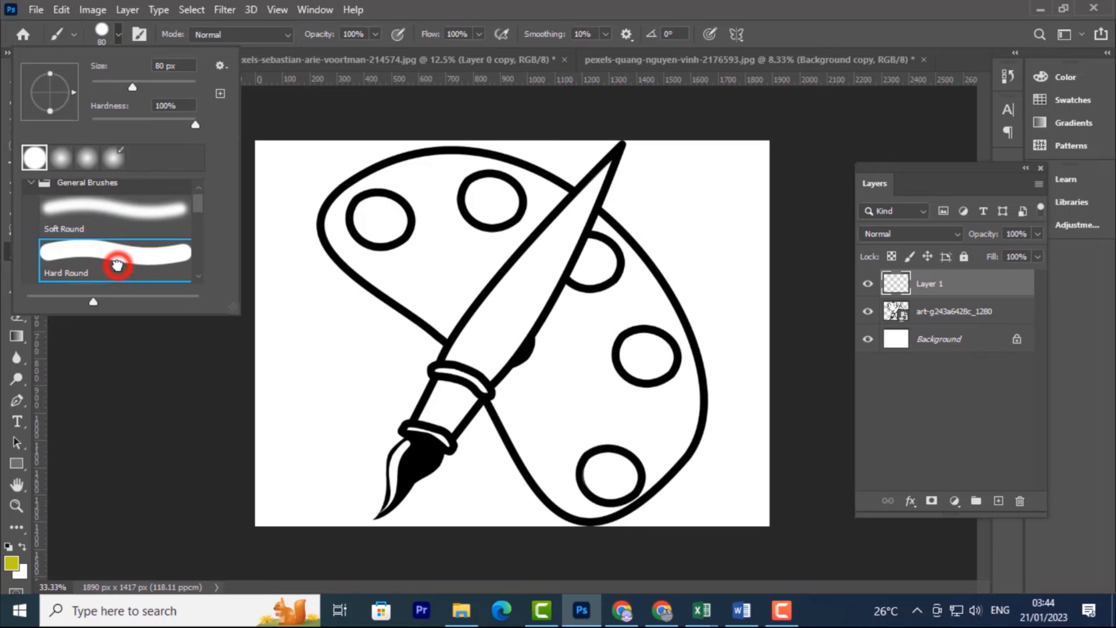
click(118, 219)
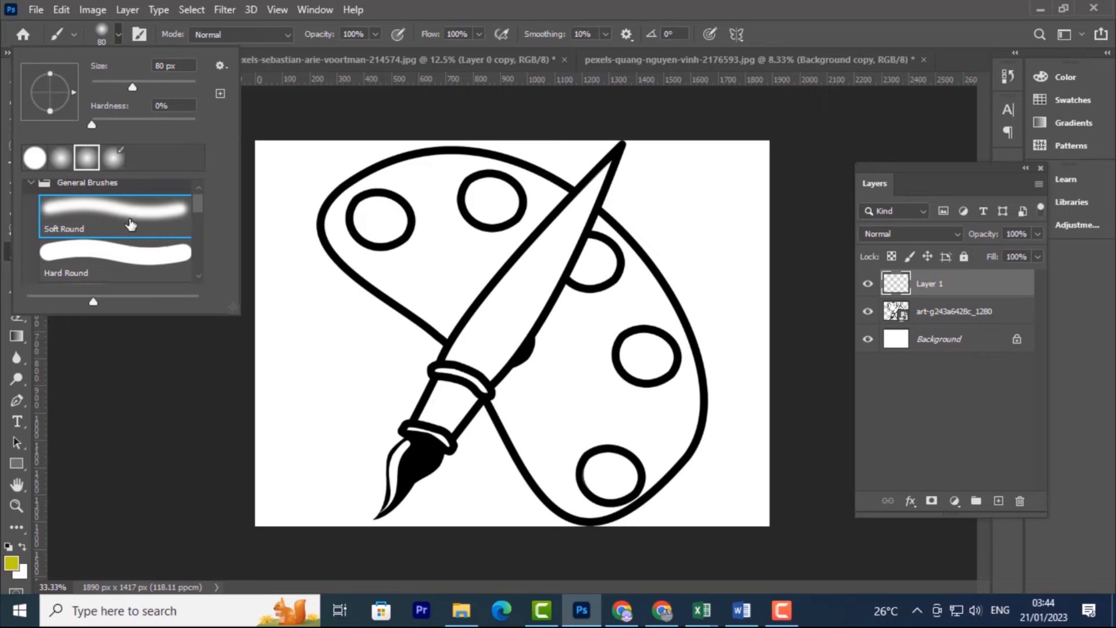
click(291, 197)
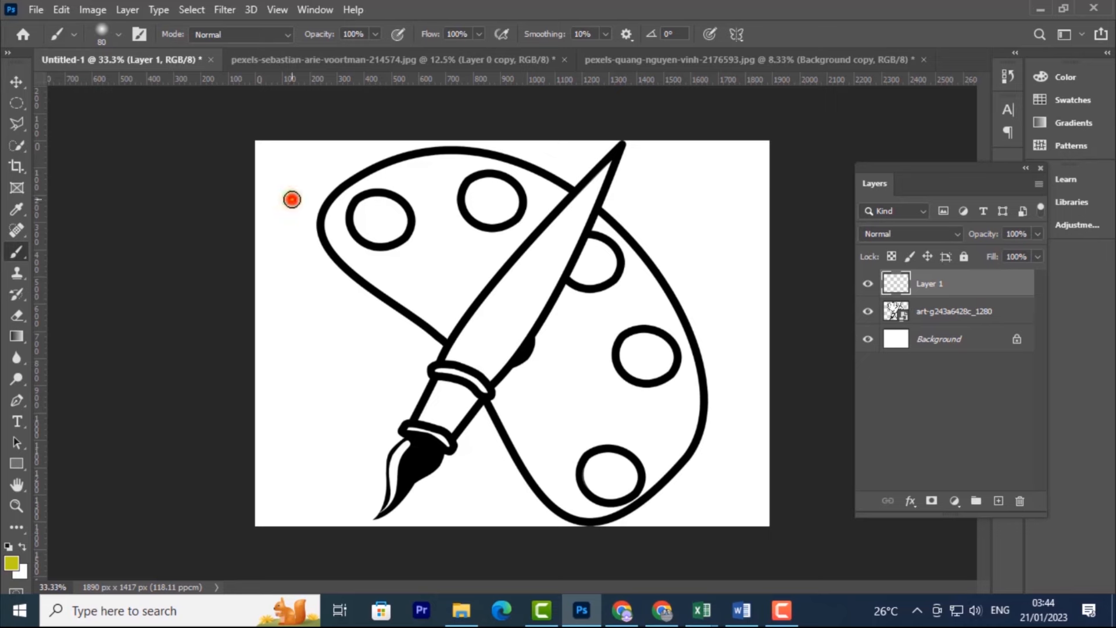
mouse_move(292, 198)
mouse_down()
mouse_move(290, 256)
mouse_move(315, 298)
mouse_move(294, 341)
mouse_move(330, 361)
mouse_move(295, 437)
mouse_move(299, 470)
mouse_move(333, 465)
mouse_move(376, 414)
mouse_move(385, 301)
mouse_up()
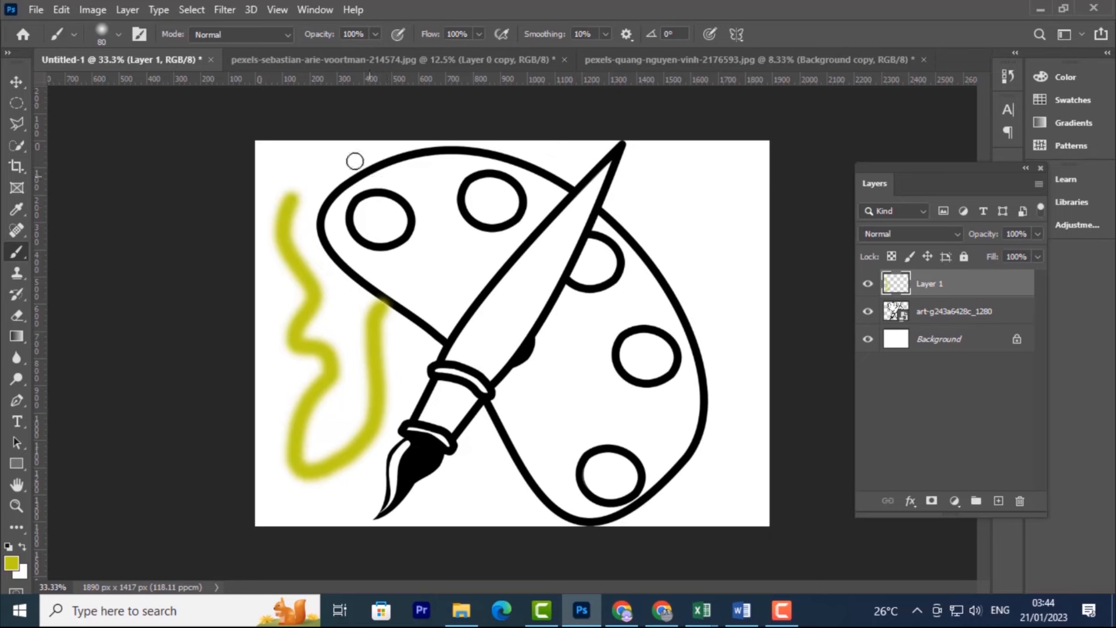
Switch to the Hard Round brush and paint a wavy olive-yellow stroke down the palette's right edge
click(119, 36)
click(90, 262)
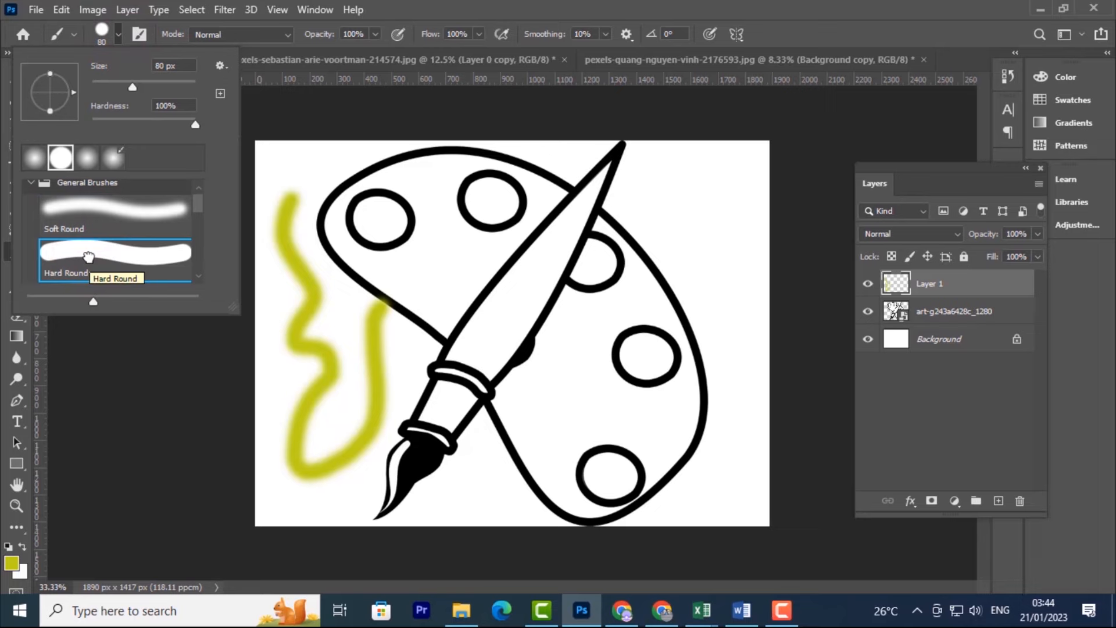
click(658, 184)
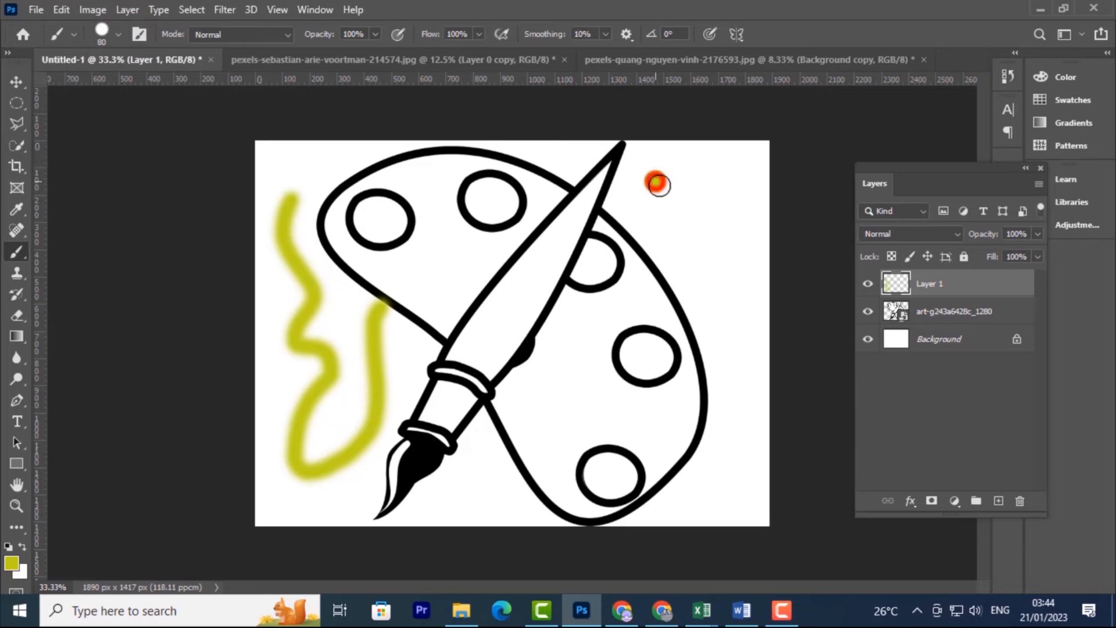
mouse_move(658, 184)
mouse_down()
mouse_move(693, 218)
mouse_move(672, 261)
mouse_move(674, 288)
mouse_move(704, 287)
mouse_move(731, 315)
mouse_move(692, 346)
mouse_move(694, 390)
mouse_move(737, 411)
mouse_move(735, 430)
mouse_move(687, 452)
mouse_up()
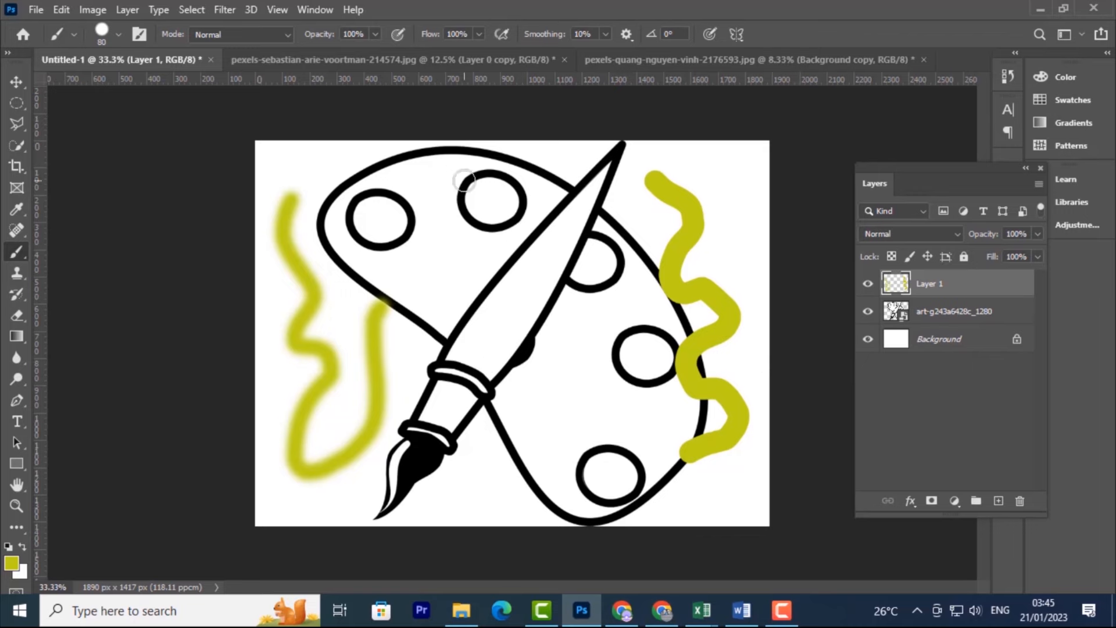
Set the brush size to 39 px and paint a short diagonal stroke ending at the palette's upper-left hole
click(119, 34)
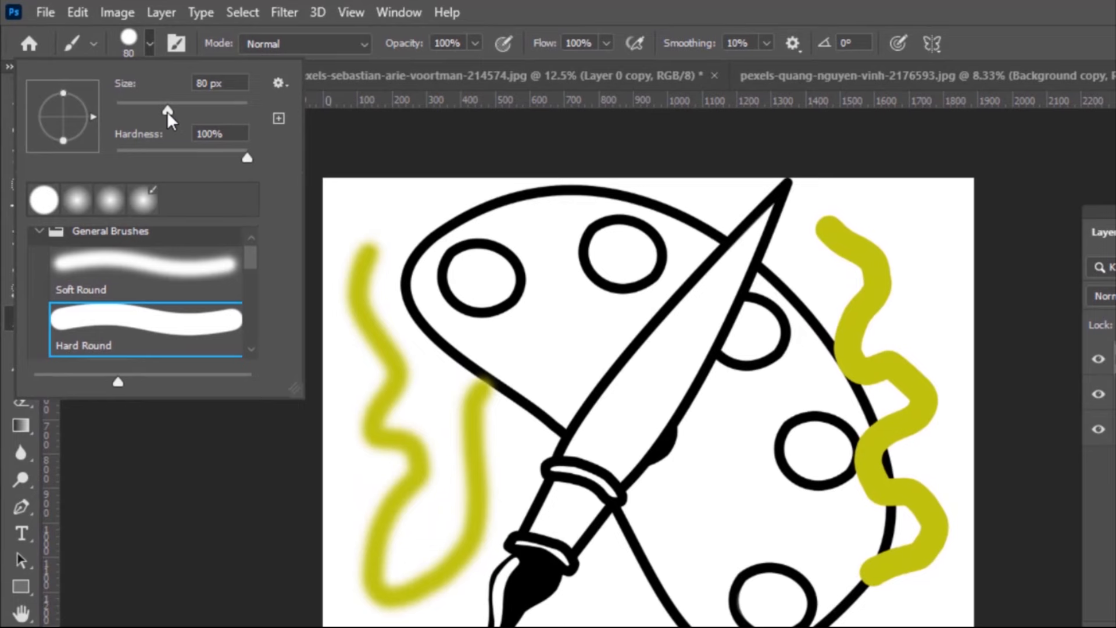
drag(166, 110, 209, 110)
drag(210, 113, 233, 110)
drag(231, 109, 140, 86)
click(389, 191)
drag(390, 190, 449, 247)
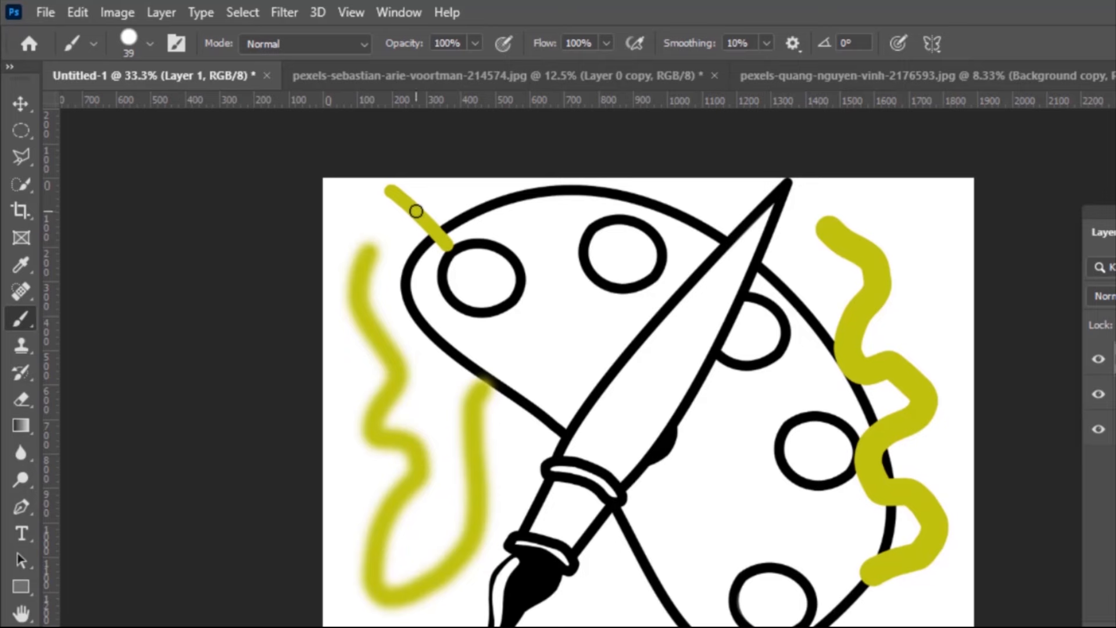
Set the brush hardness to 0% and paint a longer diagonal stroke across the palette's upper-left hole toward the brush handle
click(150, 44)
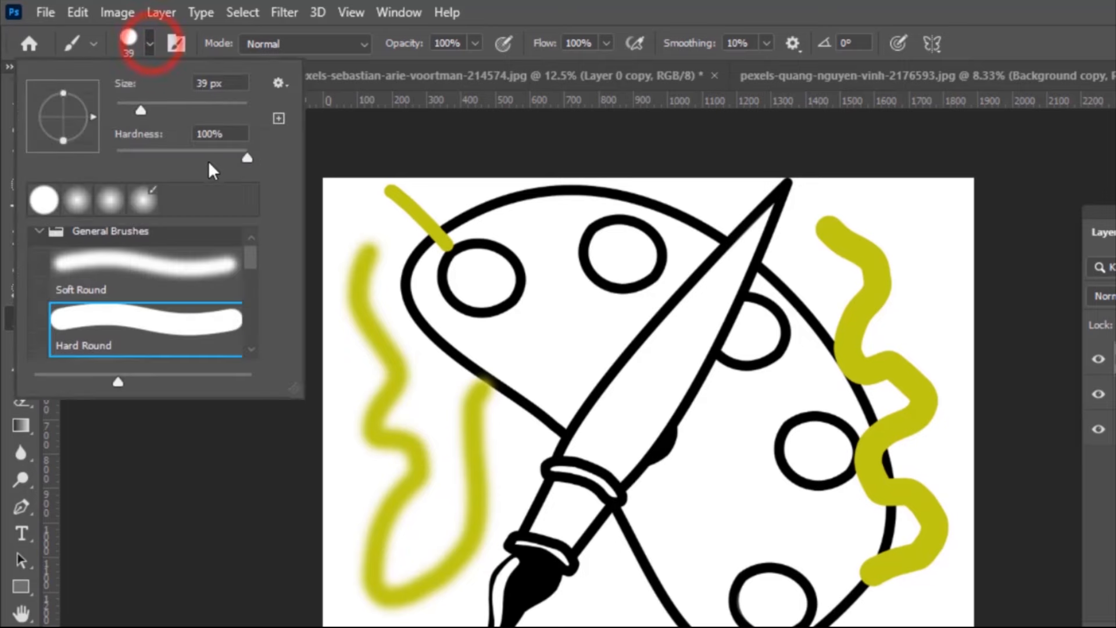
click(247, 155)
drag(246, 155, 116, 146)
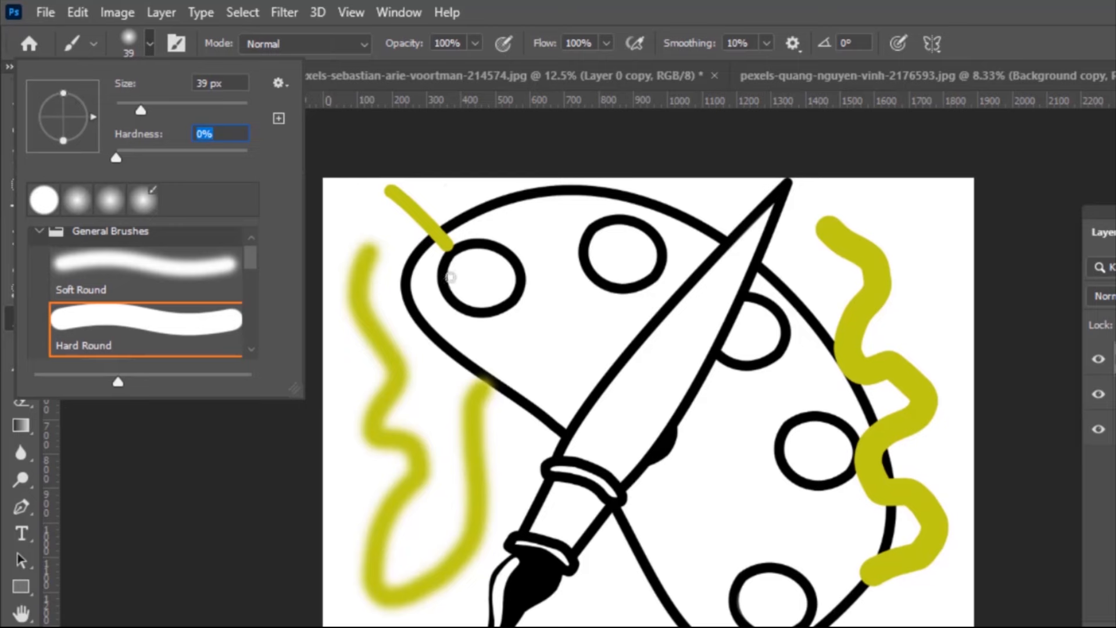
click(447, 188)
mouse_move(445, 186)
mouse_down()
mouse_move(496, 240)
mouse_move(568, 365)
mouse_up()
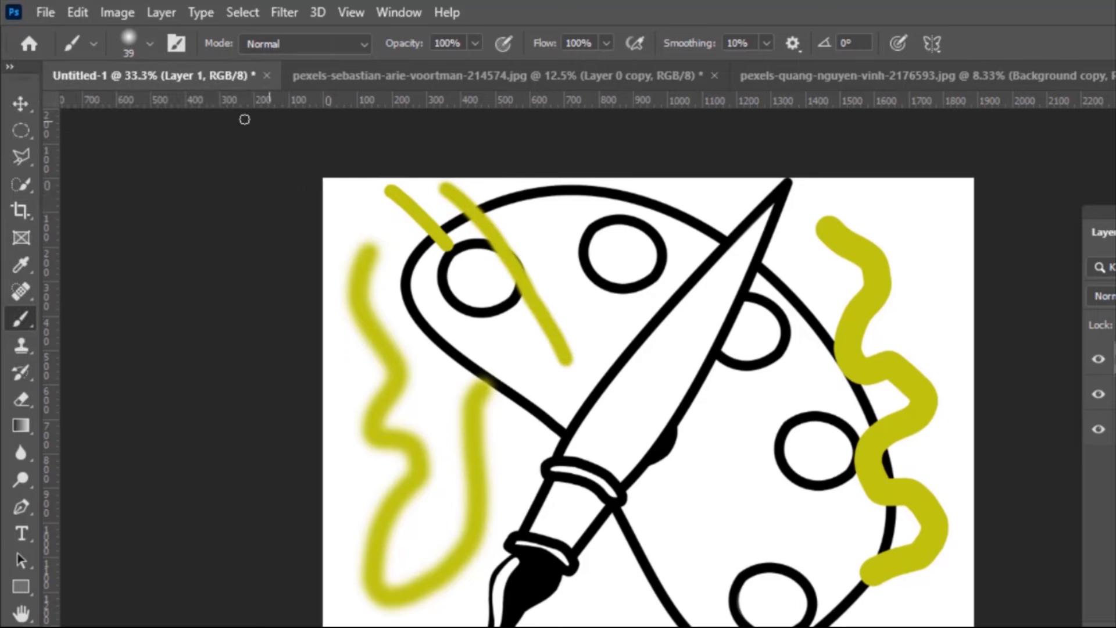
Set the brush hardness to 100% and paint four short olive-yellow strokes across the brush handle and the neighbouring palette hole
click(151, 43)
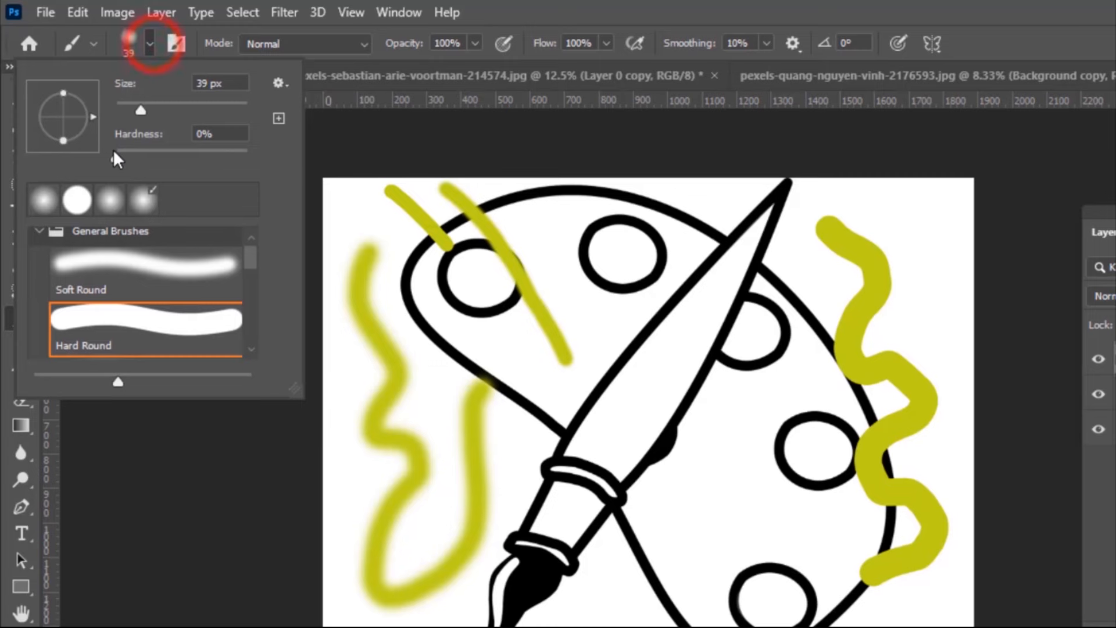
drag(117, 155, 325, 210)
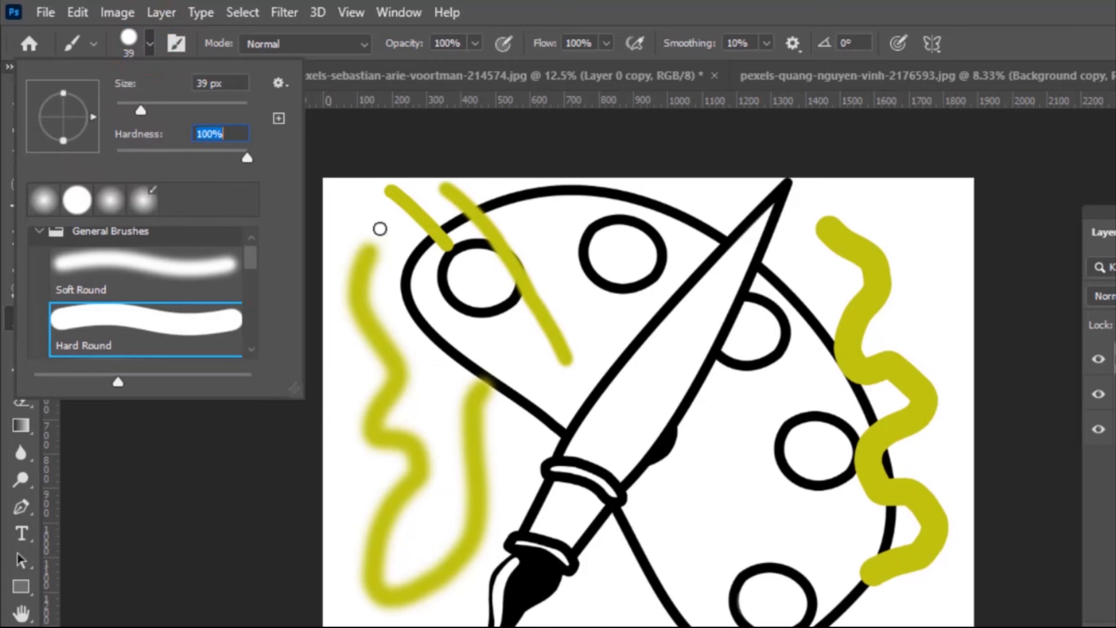
click(660, 269)
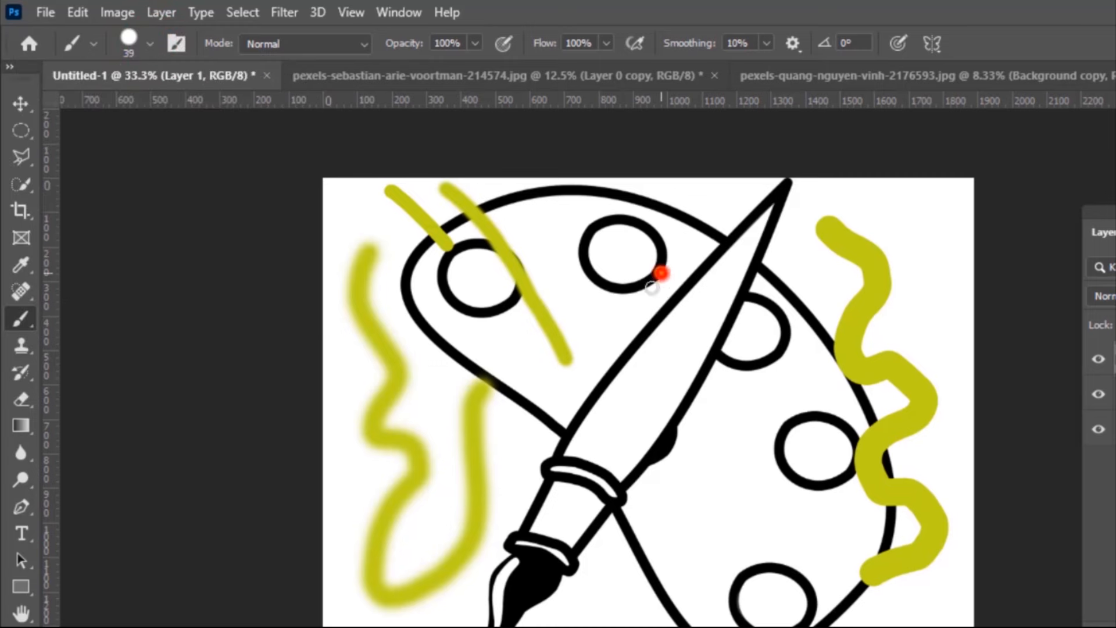
drag(660, 270, 600, 391)
drag(688, 294, 663, 397)
drag(579, 402, 639, 462)
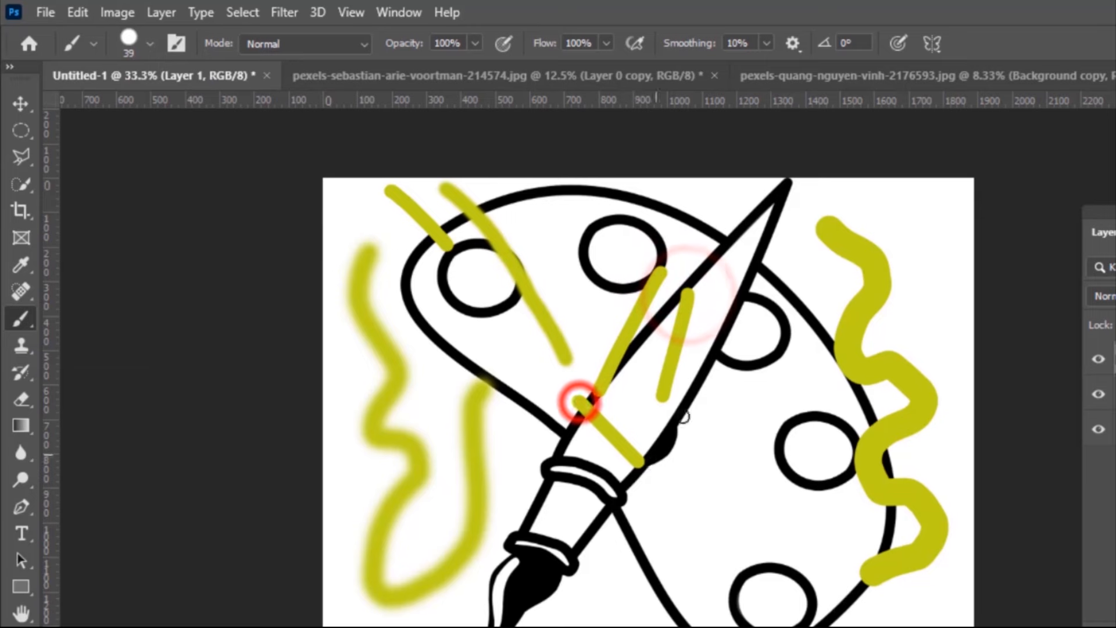
drag(769, 319, 761, 418)
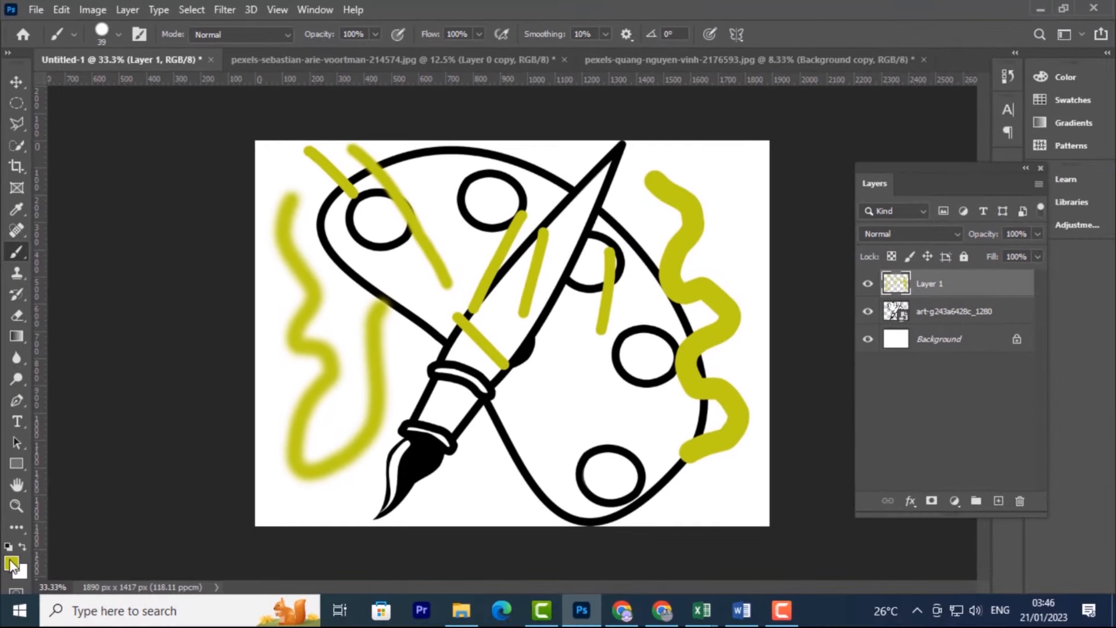
Set the foreground color to blue #12b7e0 and fill the palette hole near the right edge with the brush
click(12, 563)
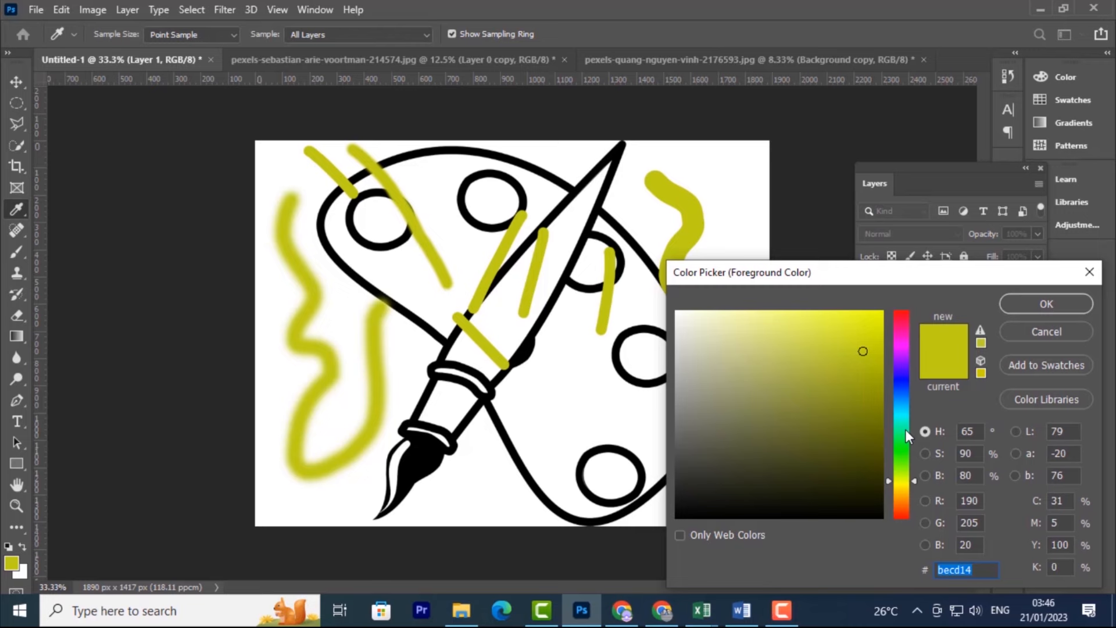
drag(900, 425, 900, 407)
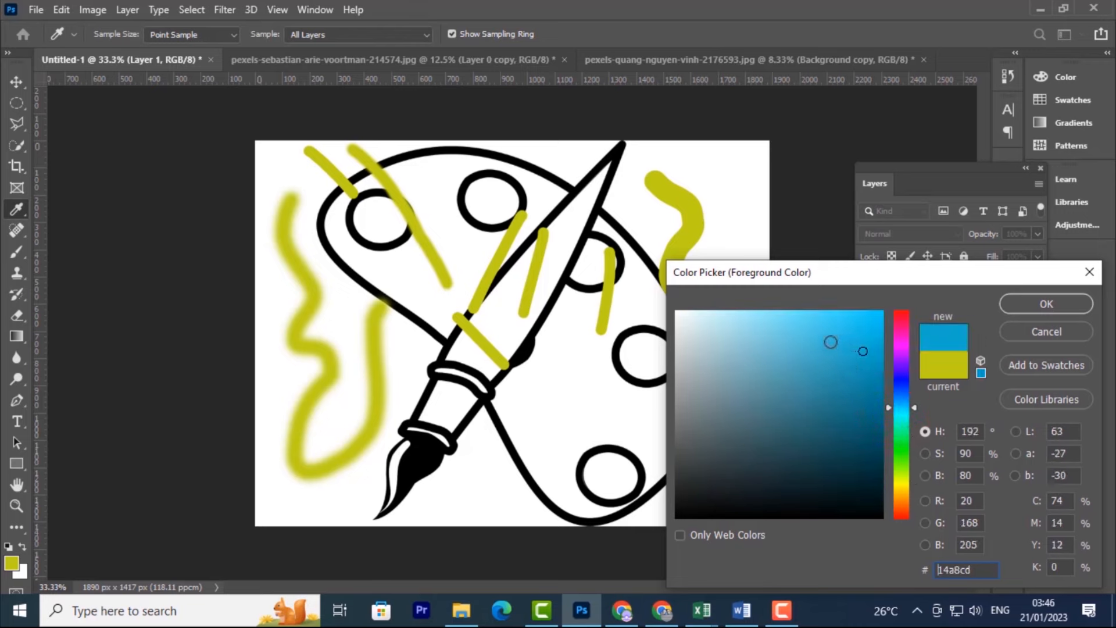
mouse_move(873, 335)
mouse_down()
mouse_move(858, 326)
mouse_move(863, 349)
mouse_move(867, 336)
mouse_up()
click(1046, 303)
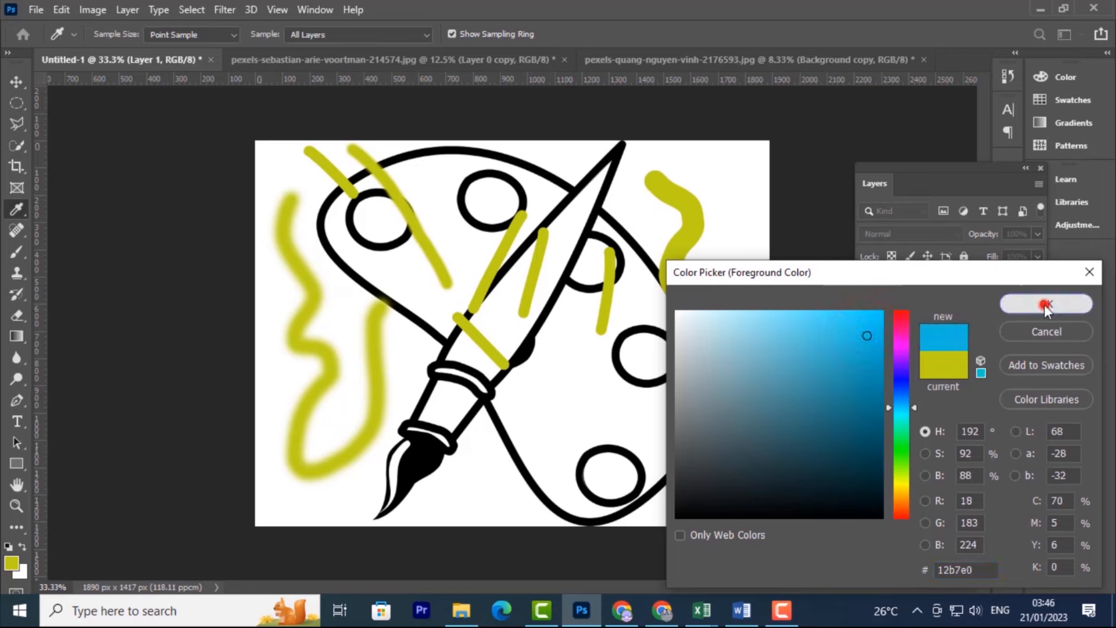
key(b)
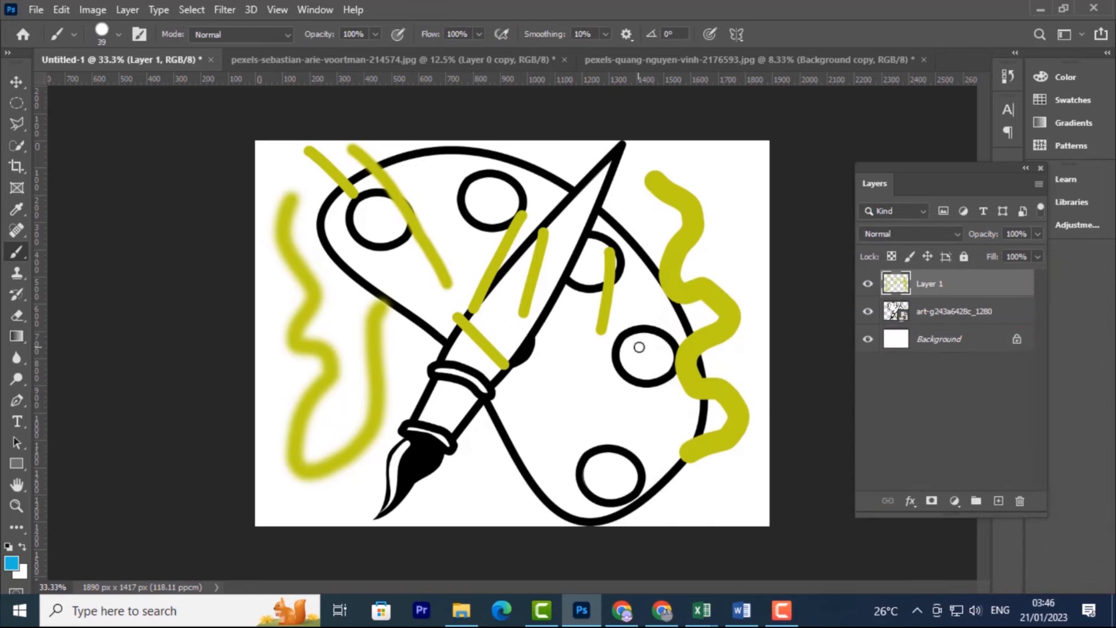
mouse_move(638, 347)
mouse_down()
mouse_move(661, 367)
mouse_move(637, 353)
mouse_move(642, 364)
mouse_move(634, 344)
mouse_move(623, 353)
mouse_move(651, 355)
mouse_move(648, 340)
mouse_move(639, 369)
mouse_move(667, 353)
mouse_move(621, 354)
mouse_move(639, 378)
mouse_up()
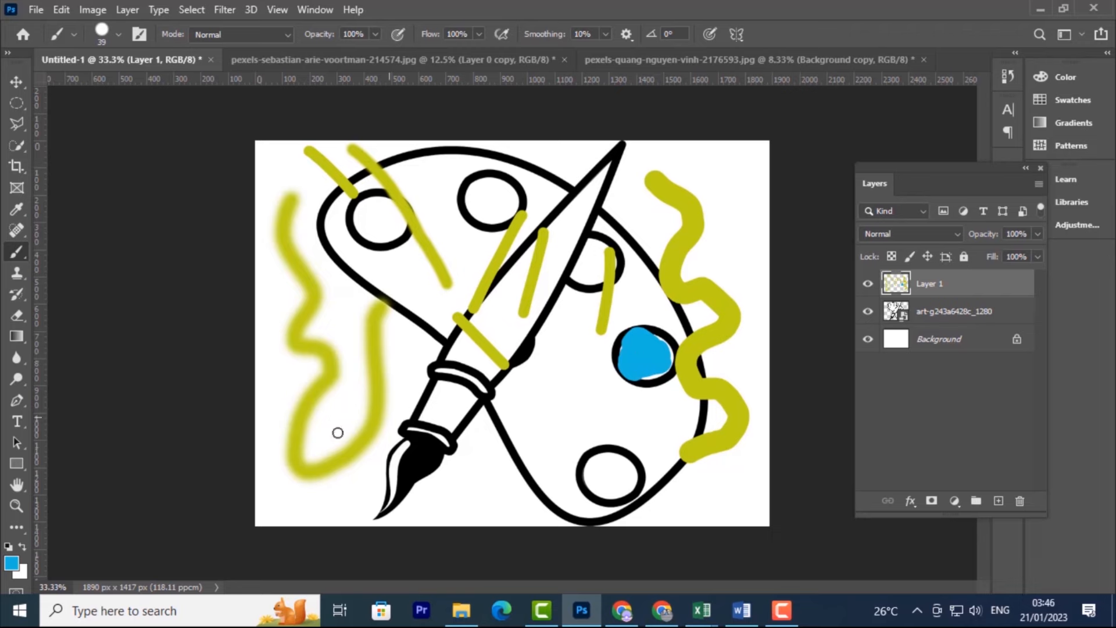
Set the foreground color to green #72d00c and paint the palette area beside the handle, enlarging the brush to 100 px
click(12, 563)
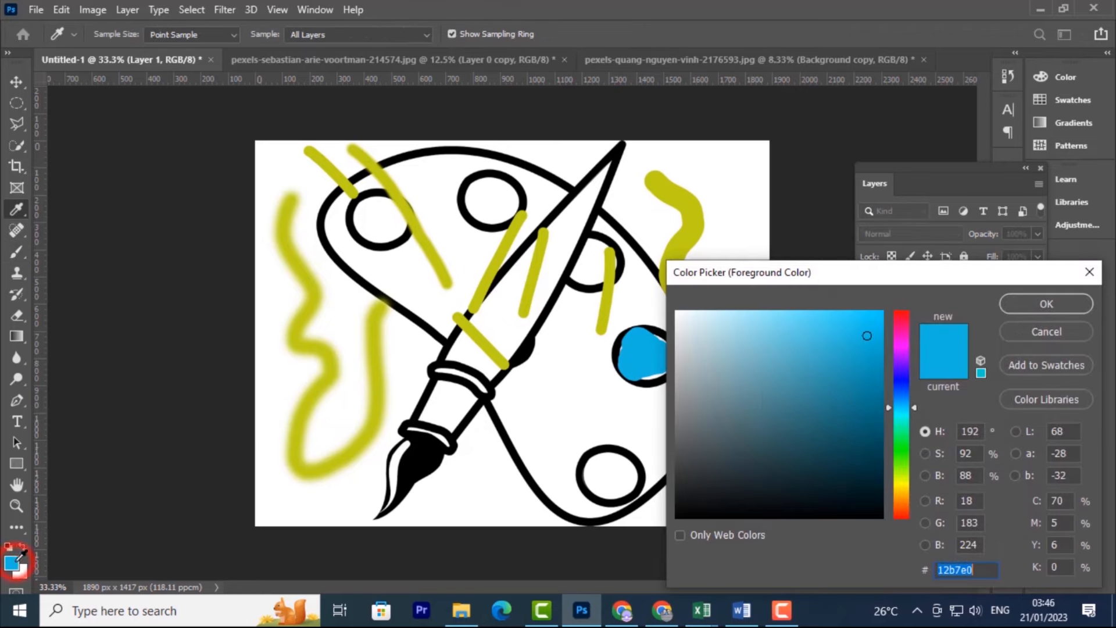
click(896, 466)
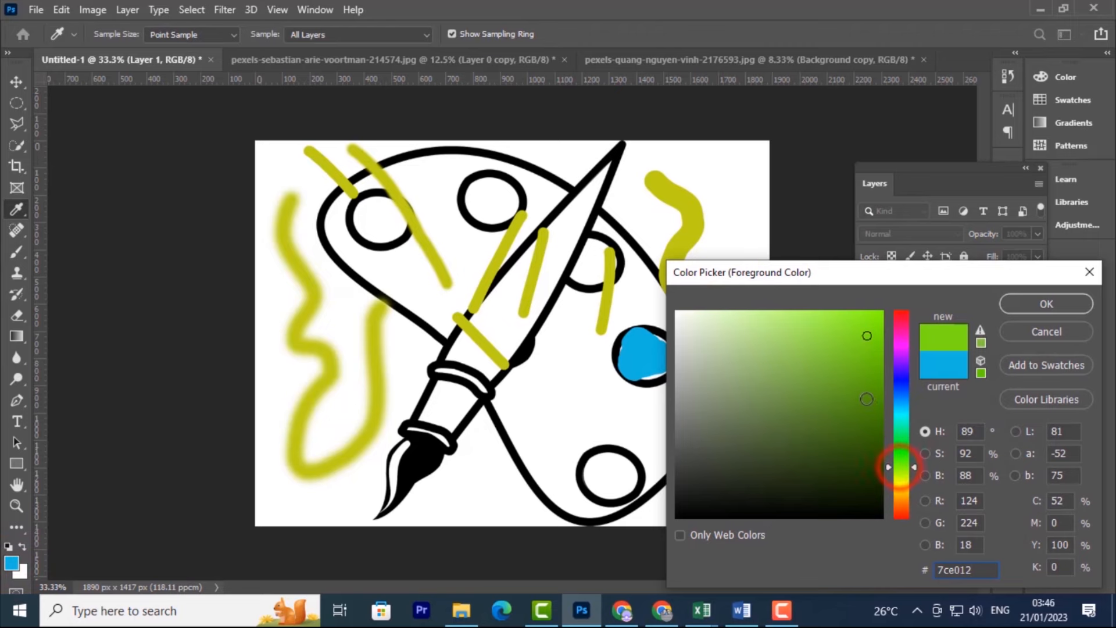
click(870, 349)
click(1012, 303)
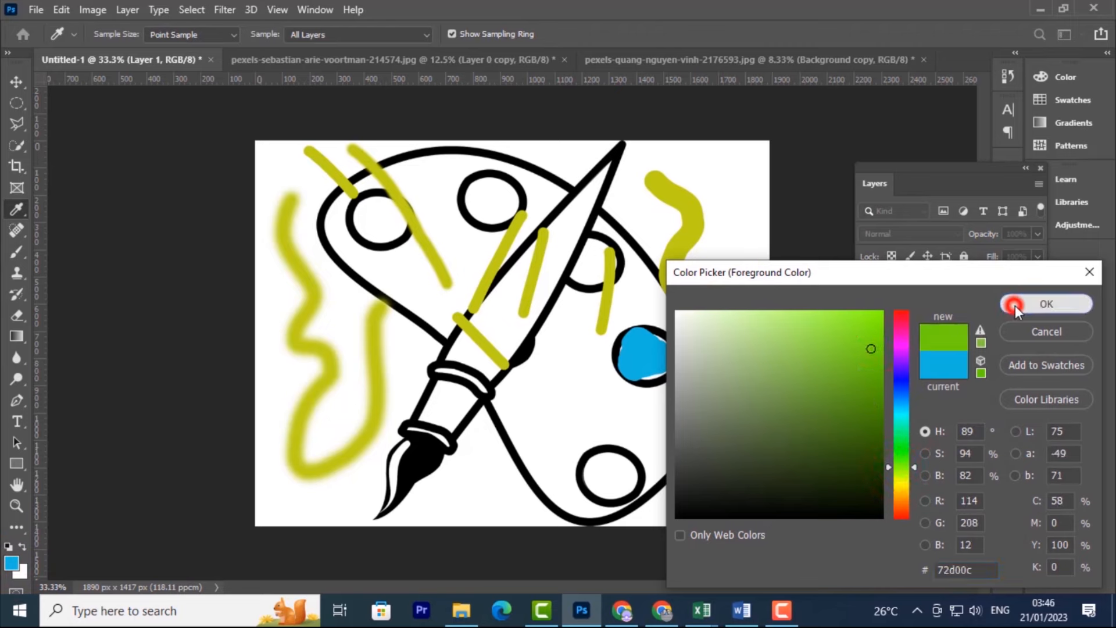
mouse_move(612, 438)
mouse_down()
mouse_move(633, 428)
mouse_move(601, 439)
mouse_move(628, 437)
mouse_move(580, 428)
mouse_move(568, 353)
mouse_move(549, 392)
mouse_move(557, 407)
mouse_move(567, 377)
mouse_move(566, 428)
mouse_move(561, 399)
mouse_move(539, 404)
mouse_move(533, 443)
mouse_up()
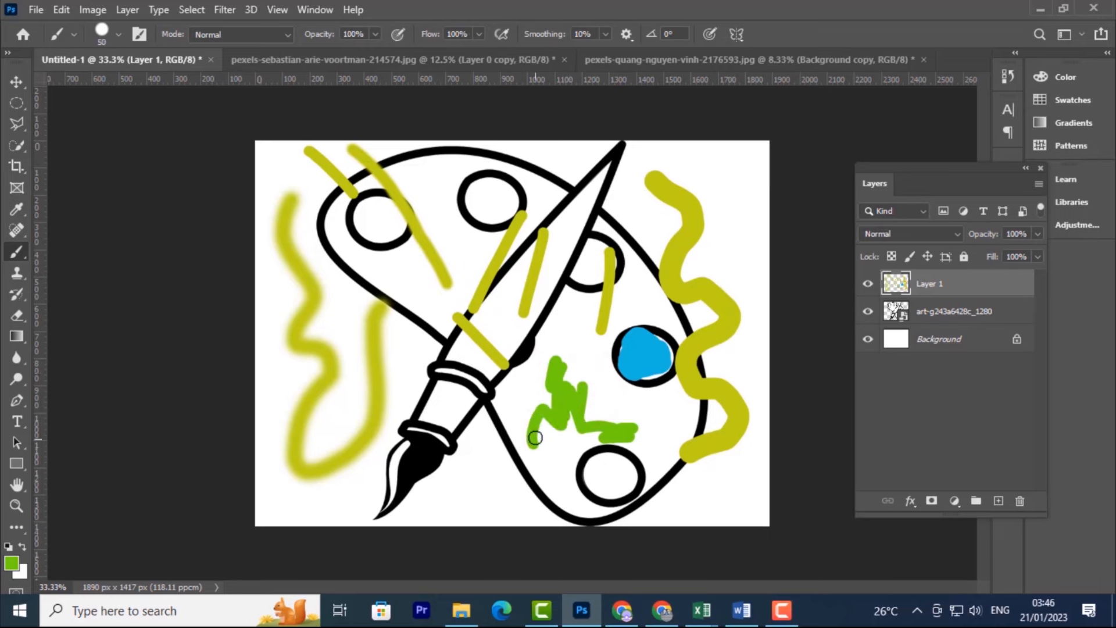
mouse_move(519, 397)
mouse_down()
mouse_move(535, 468)
mouse_move(509, 404)
mouse_move(555, 393)
mouse_move(583, 347)
mouse_move(562, 335)
mouse_move(573, 296)
mouse_move(562, 338)
mouse_move(590, 412)
mouse_move(567, 380)
mouse_move(577, 368)
mouse_move(620, 413)
mouse_move(590, 411)
mouse_move(544, 452)
mouse_move(545, 471)
mouse_move(536, 399)
mouse_up()
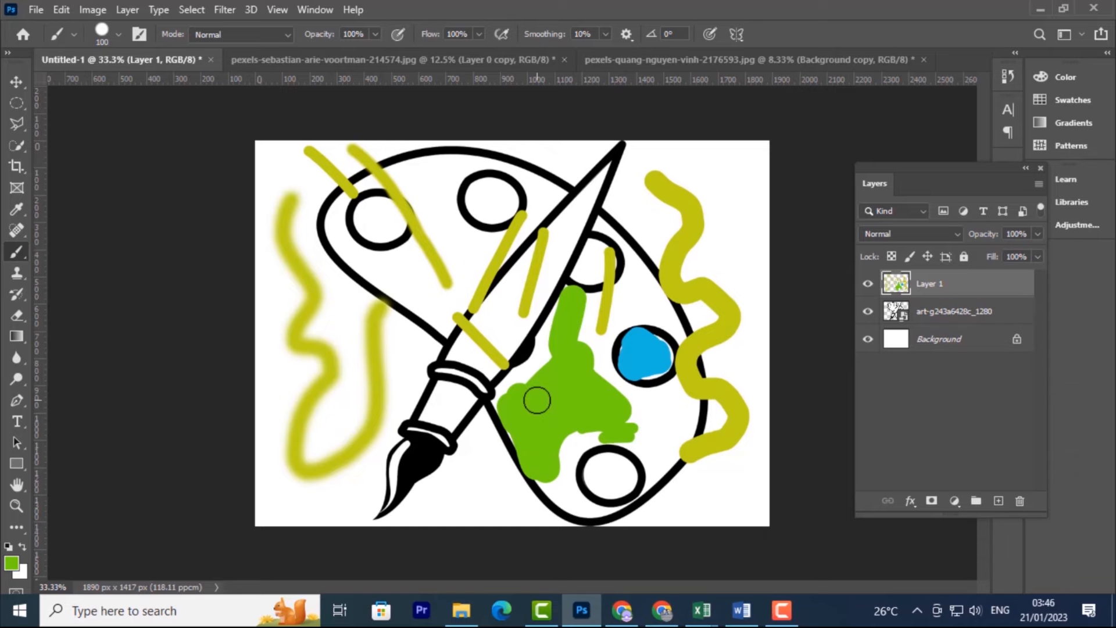
Set the foreground color to red #f71d07 and fill the palette's top-middle hole
click(8, 565)
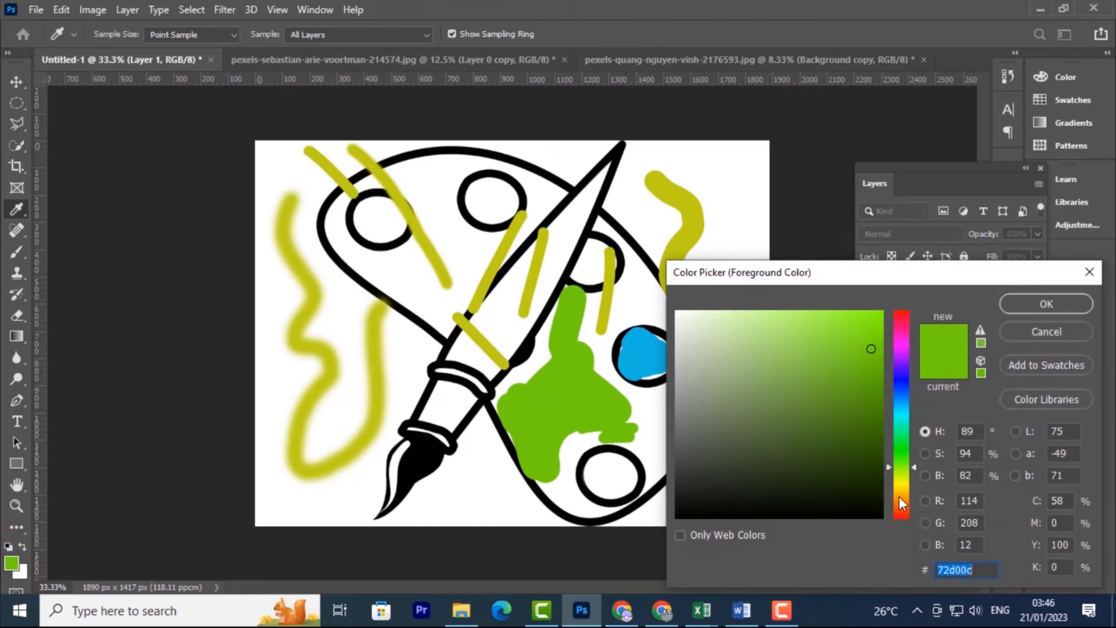
click(902, 513)
click(878, 317)
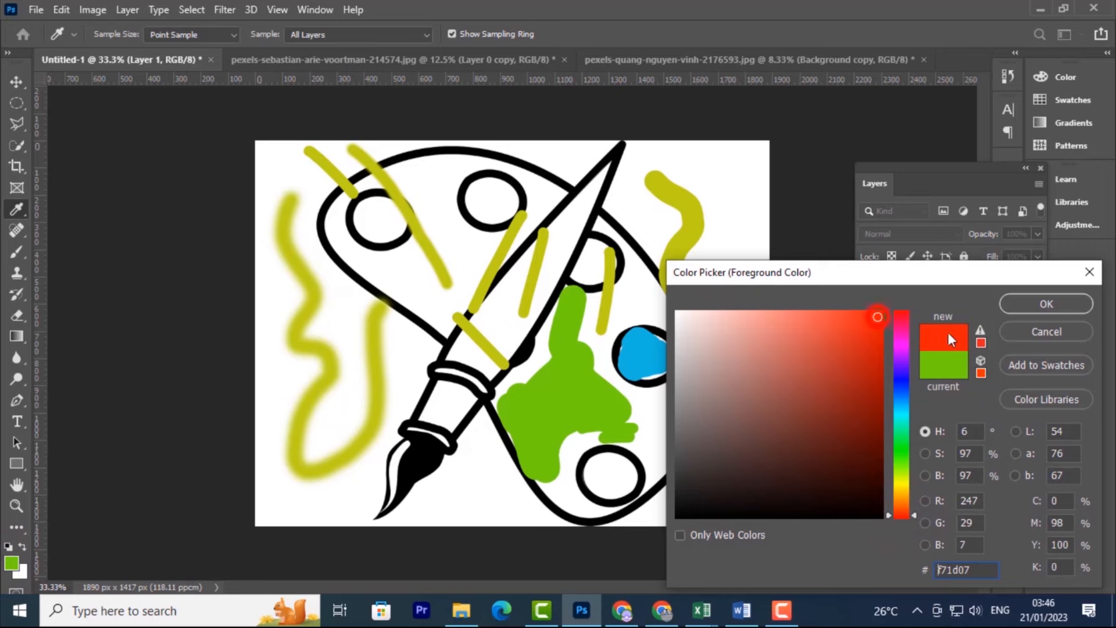
click(1045, 302)
click(489, 202)
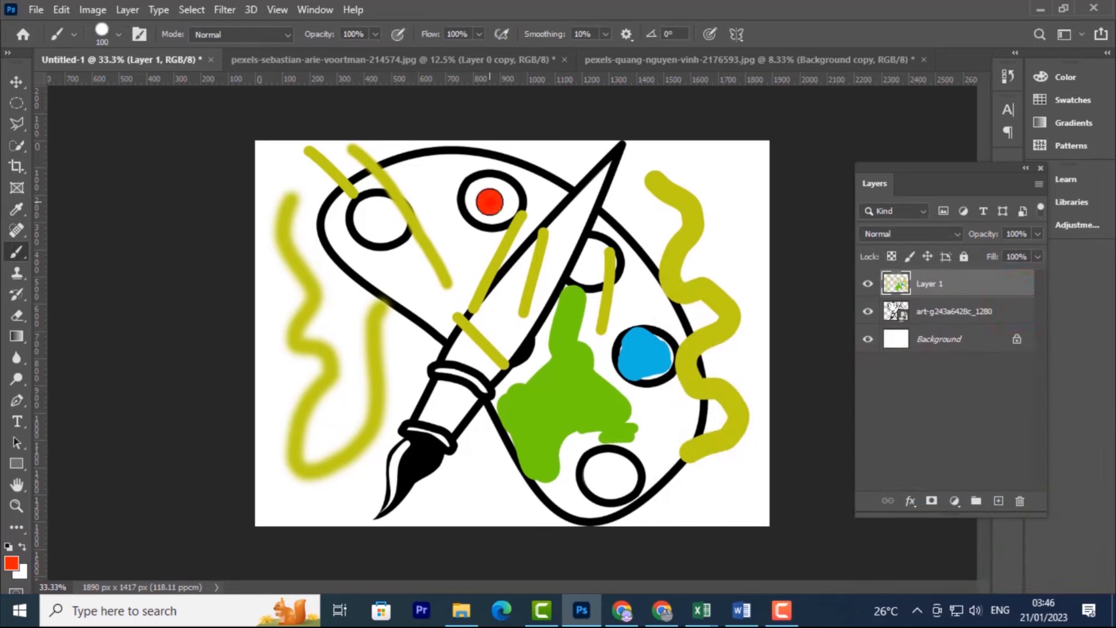
click(485, 197)
mouse_move(487, 193)
mouse_down()
mouse_move(504, 198)
mouse_move(490, 191)
mouse_move(482, 203)
mouse_move(493, 210)
mouse_up()
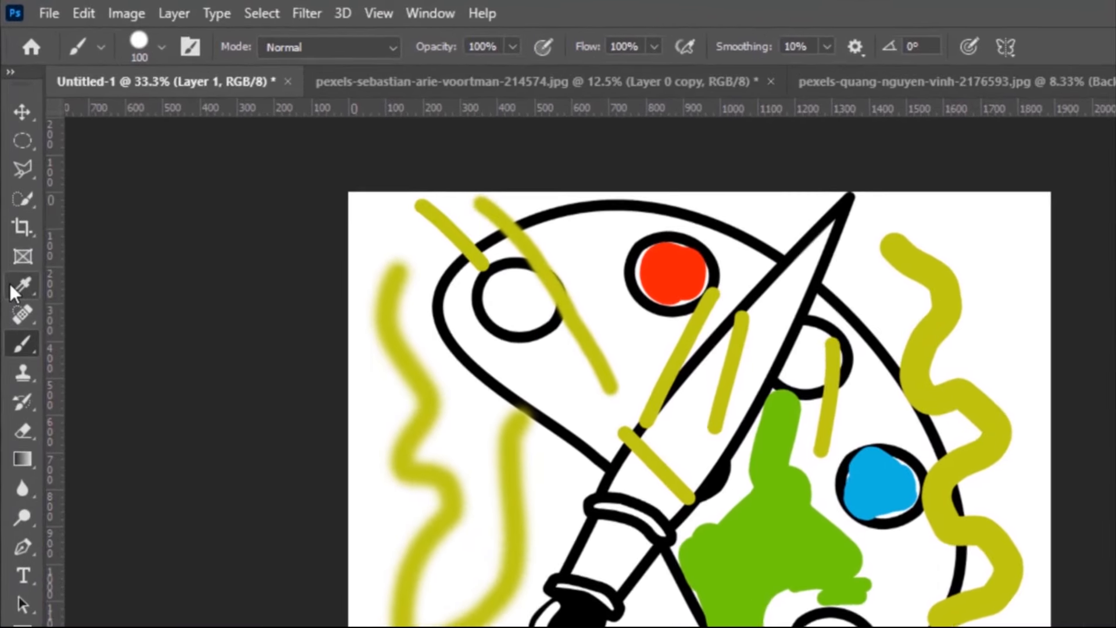
Sample the blue from the filled right-hand hole with the Eyedropper and paint the palette's upper-left hole with the Brush tool
click(11, 287)
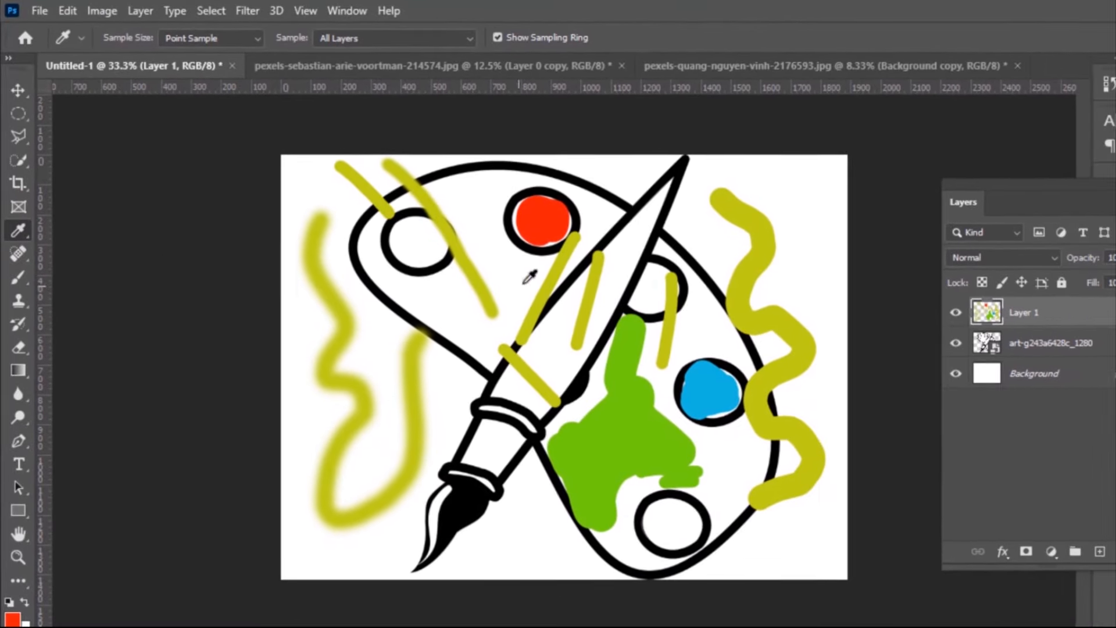
click(632, 259)
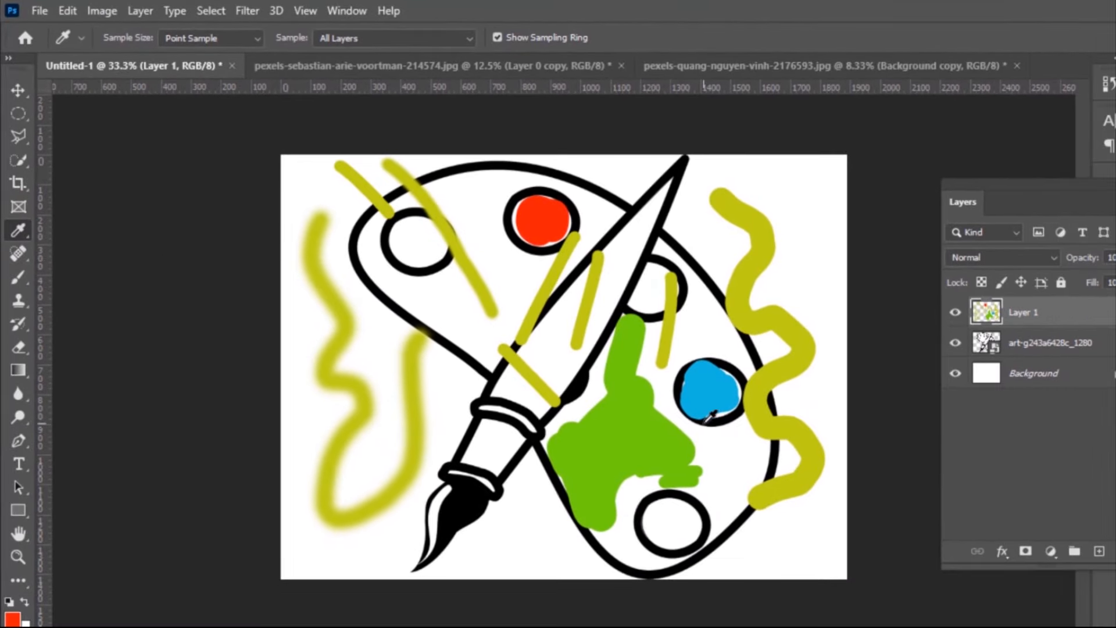
click(713, 395)
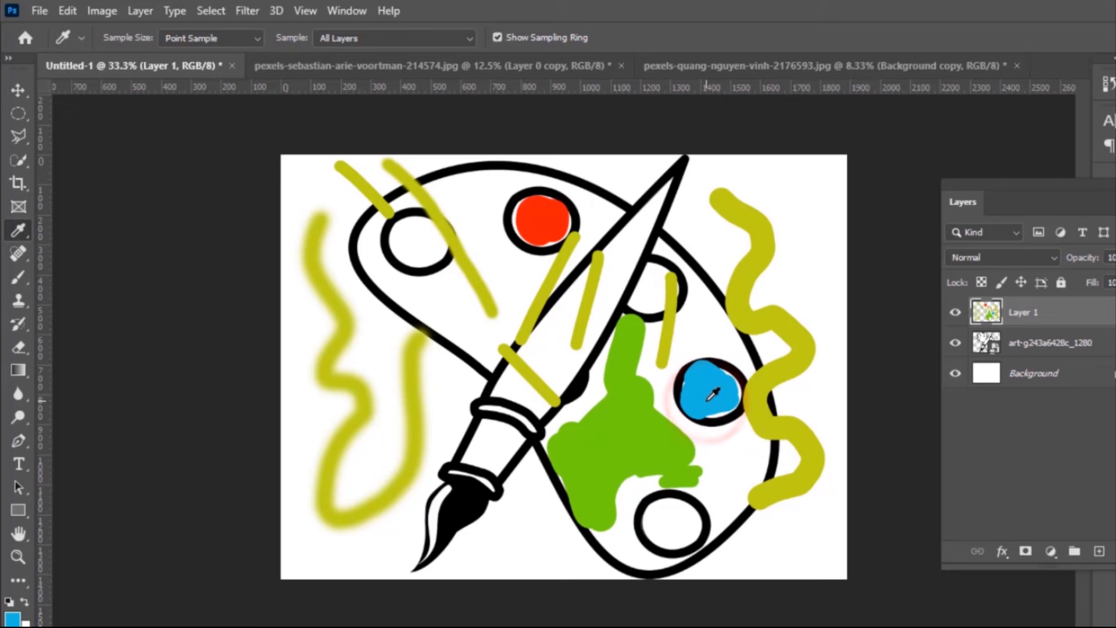
click(20, 278)
click(419, 256)
click(411, 239)
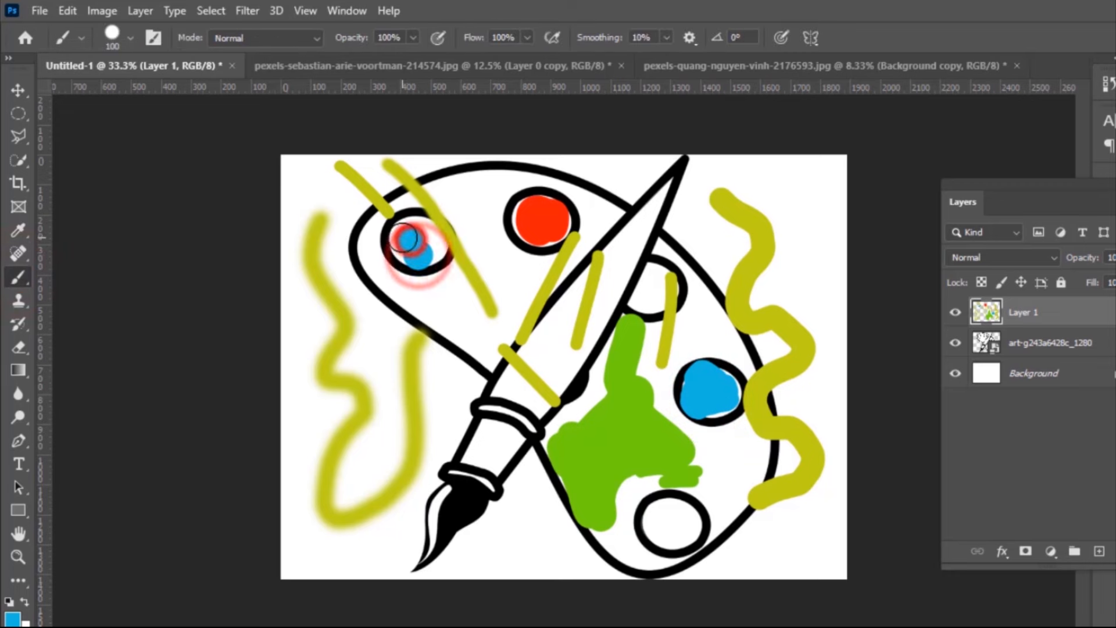
click(401, 239)
click(411, 244)
drag(428, 251, 421, 227)
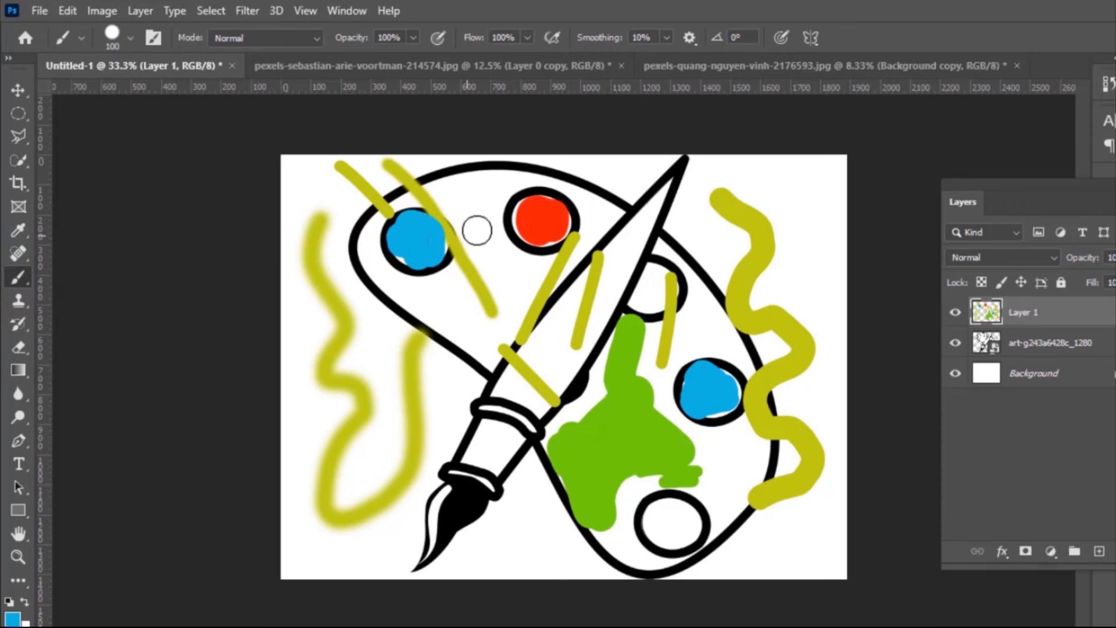
click(423, 236)
drag(430, 225, 406, 248)
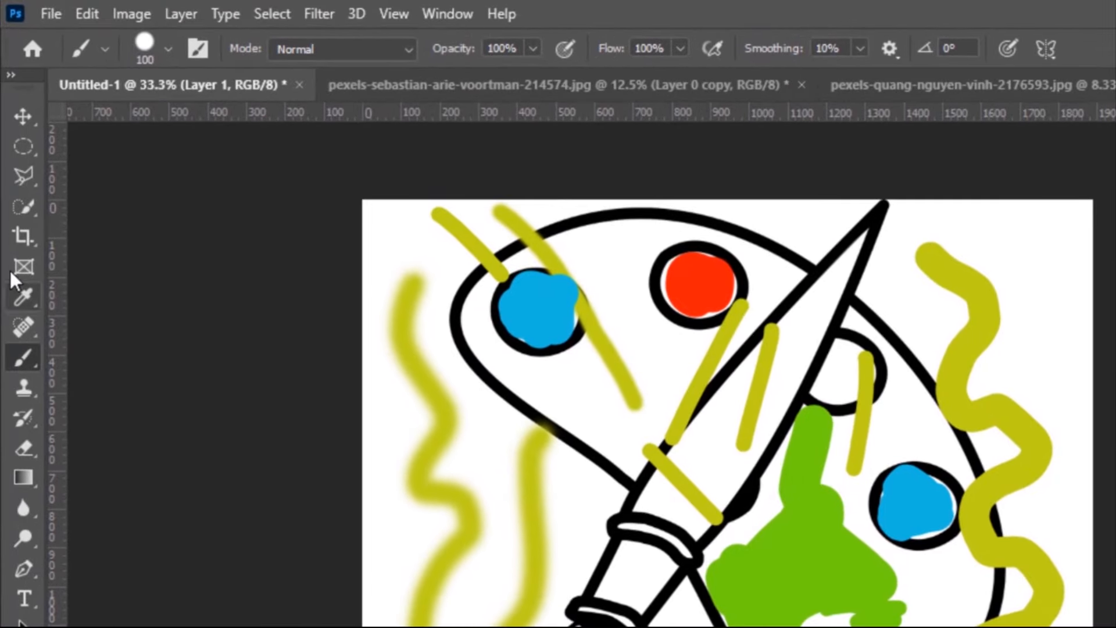
Sample the red from the top-middle hole with the Eyedropper and paint along the upper part of the brush handle
click(17, 291)
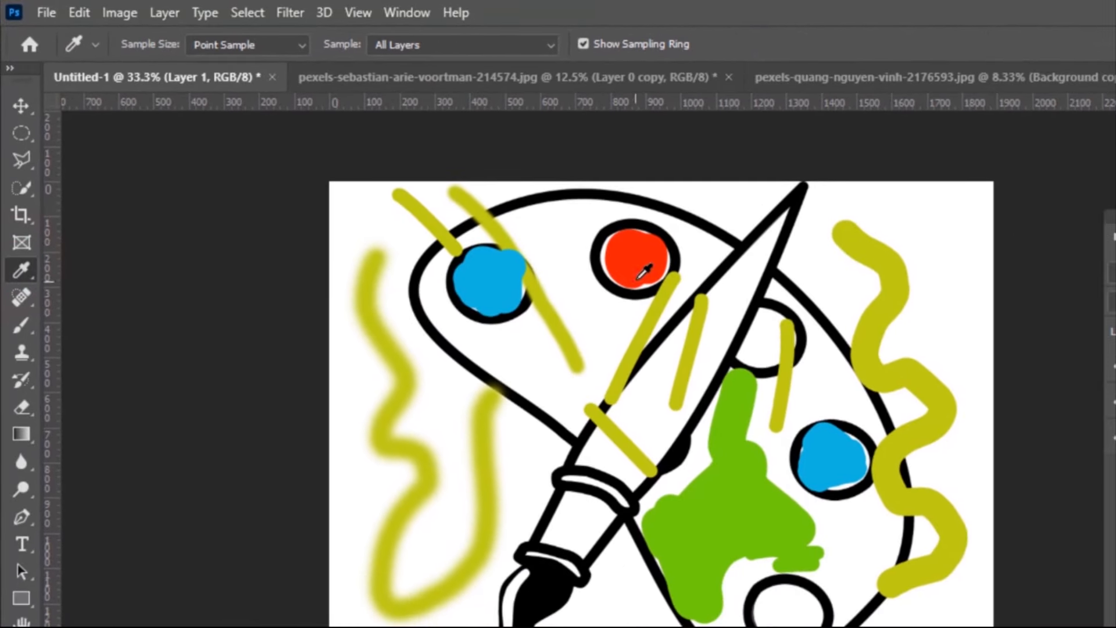
click(705, 287)
click(645, 256)
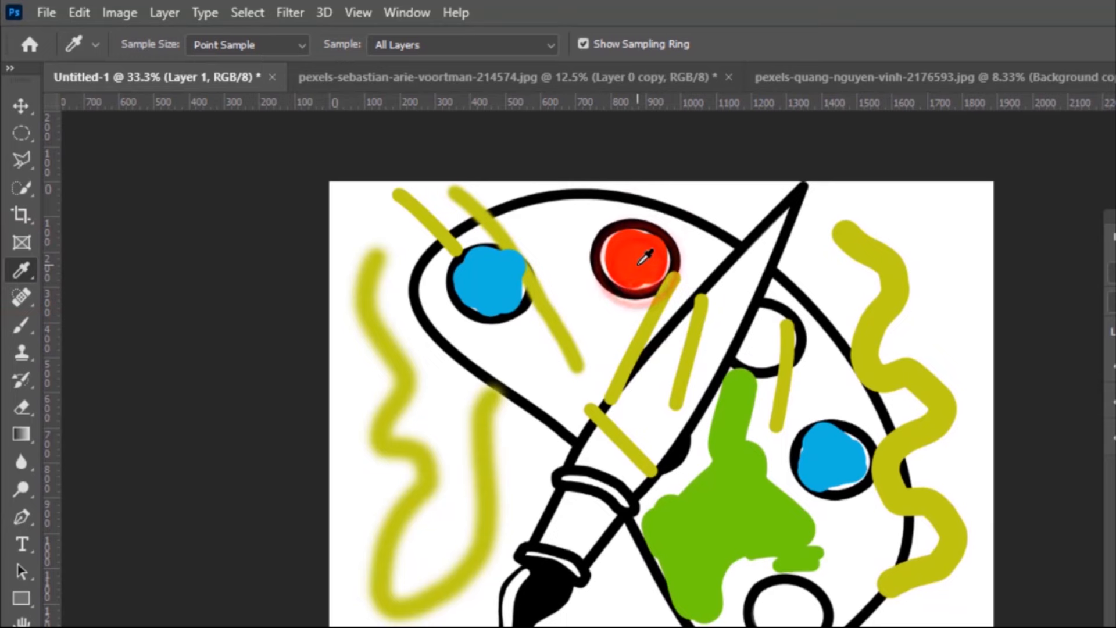
click(22, 326)
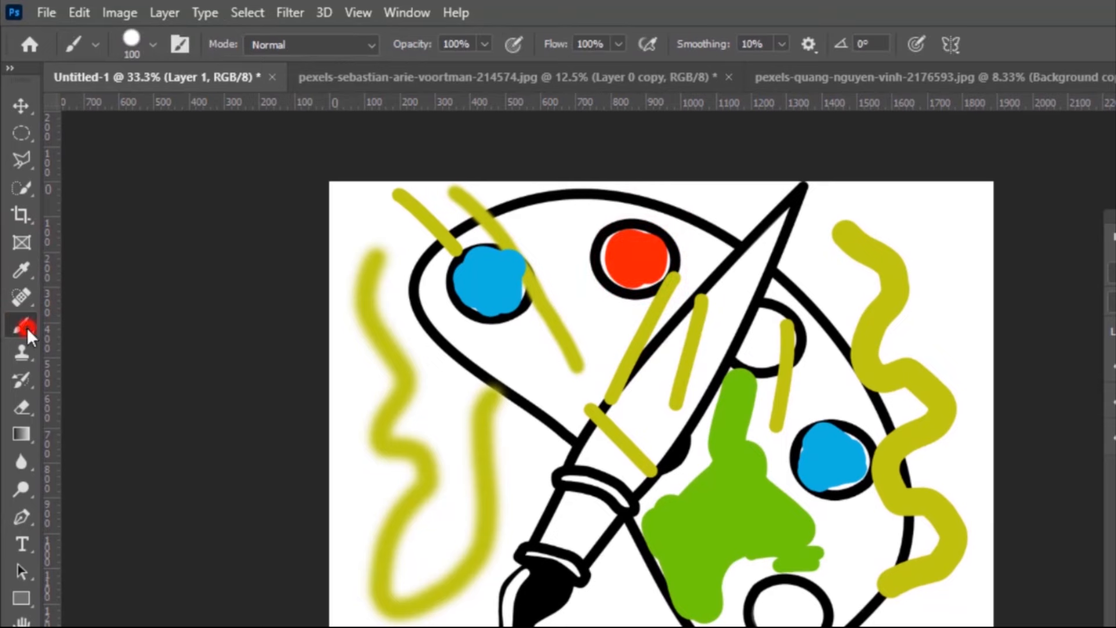
mouse_move(764, 259)
mouse_down()
mouse_move(673, 440)
mouse_move(751, 326)
mouse_move(742, 310)
mouse_move(646, 387)
mouse_move(671, 420)
mouse_move(689, 368)
mouse_move(656, 419)
mouse_up()
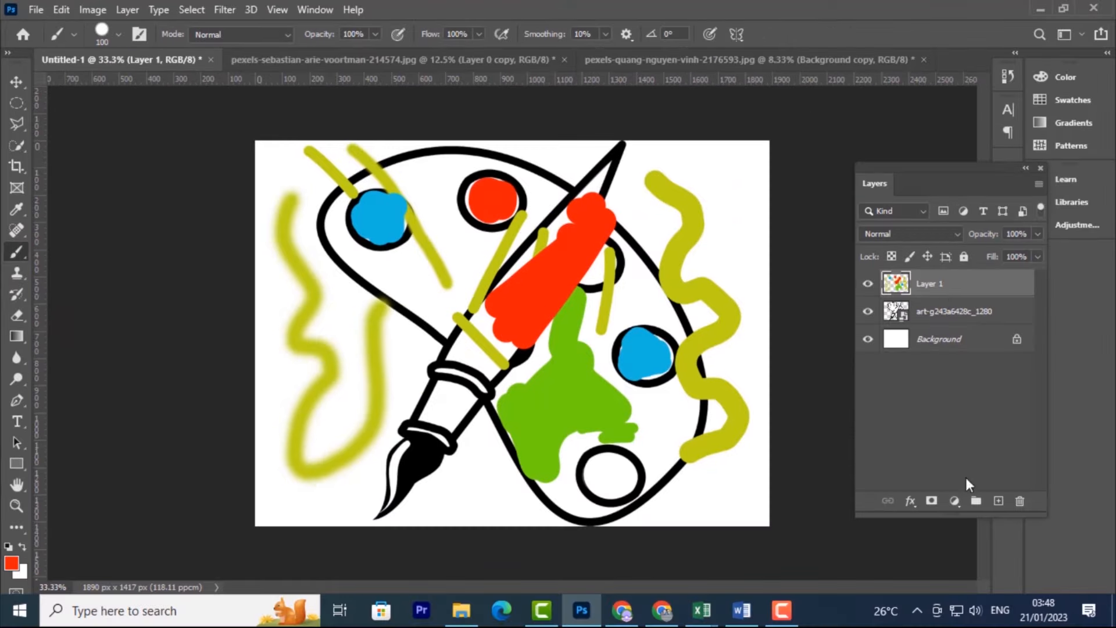
Delete Layer 1 with all its paint strokes and rasterize the art-g243a6428c_1280 smart object for painting
mouse_move(969, 281)
mouse_down()
mouse_move(1022, 408)
mouse_move(1020, 502)
mouse_up()
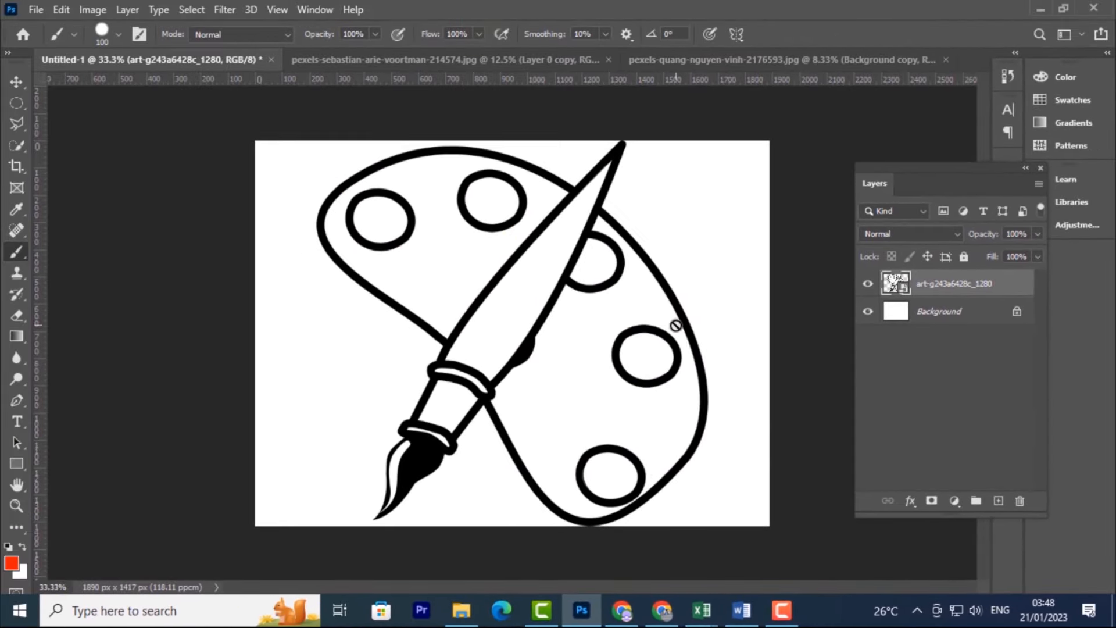
click(558, 250)
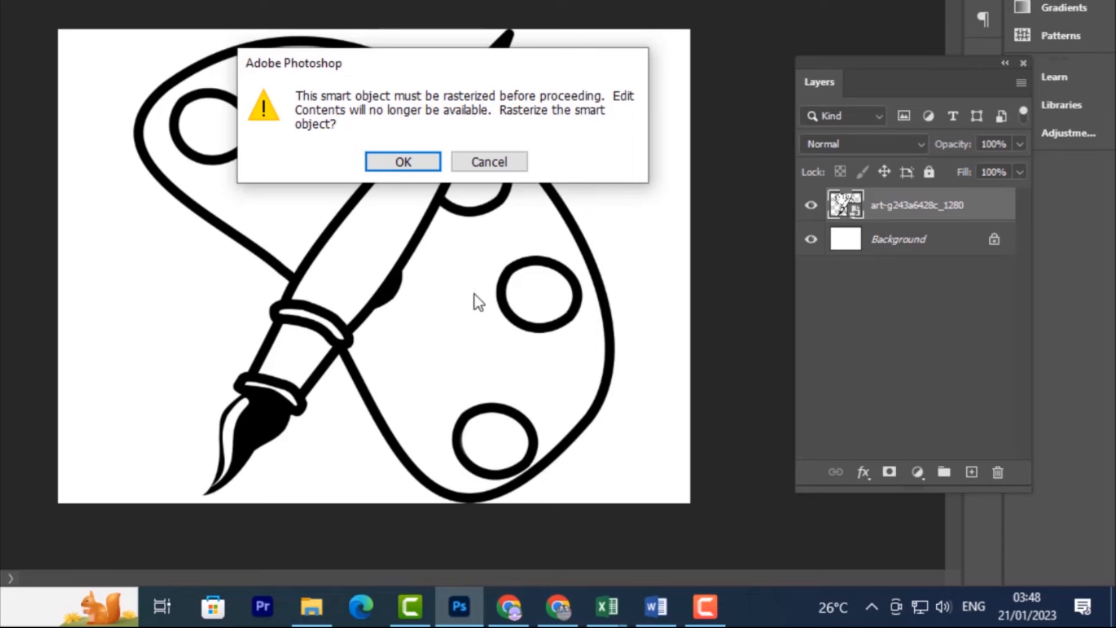
click(402, 161)
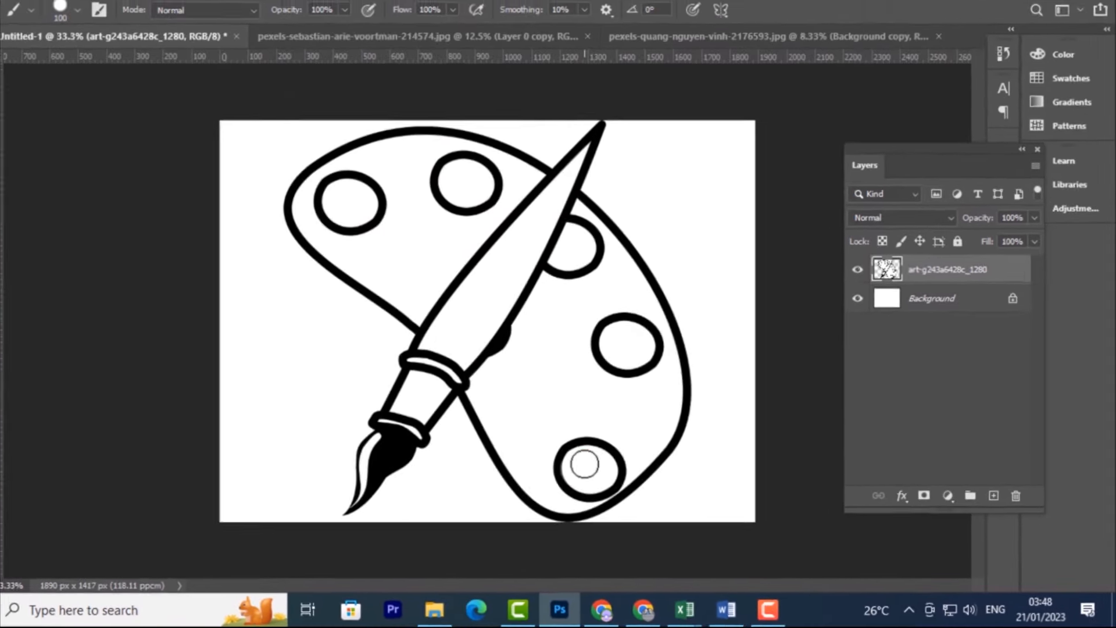
Paint the palette's lowest hole red on the art-g243a6428c_1280 layer
drag(500, 428, 497, 431)
mouse_move(605, 465)
mouse_down()
mouse_move(609, 482)
mouse_move(597, 466)
mouse_move(609, 491)
mouse_move(614, 467)
mouse_up()
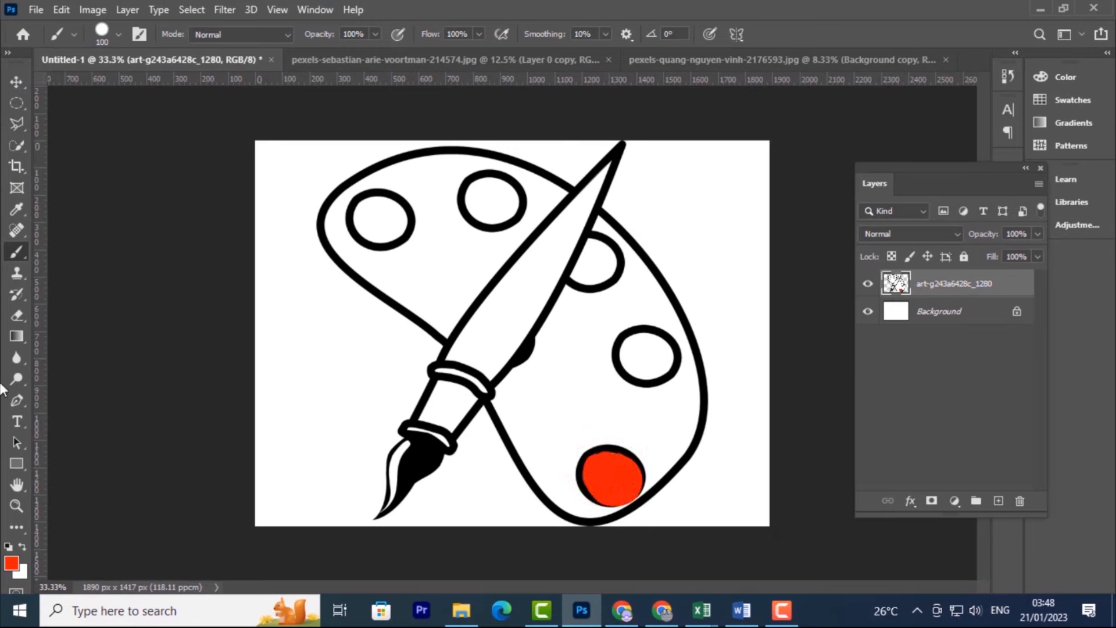
Change the foreground color to blue and paint the palette's right-hand hole with the Brush tool
click(11, 565)
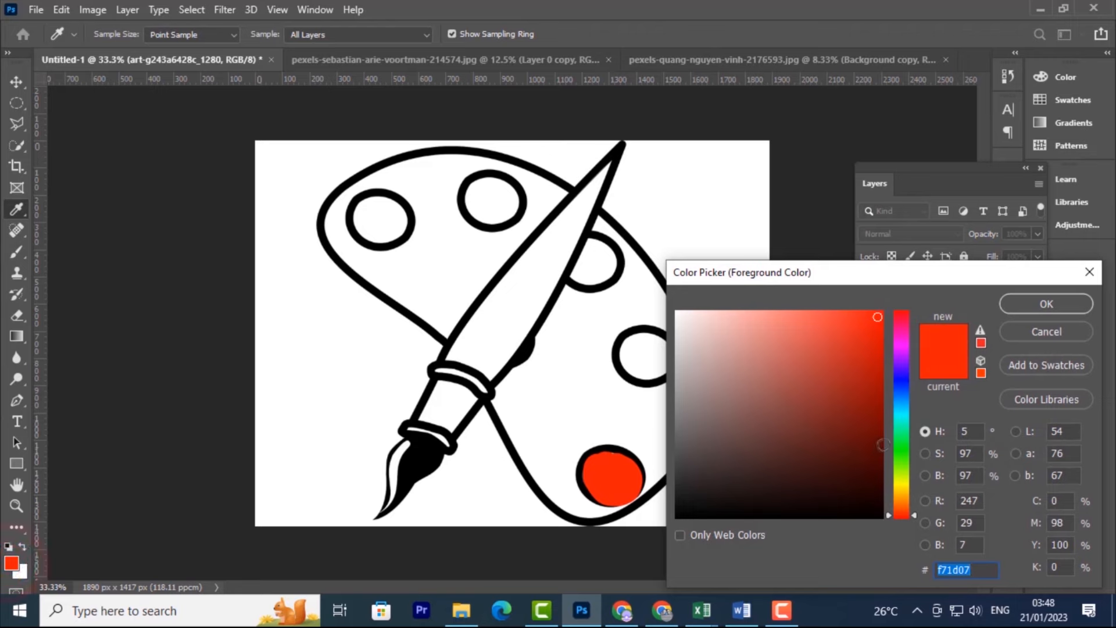
click(902, 390)
click(1045, 303)
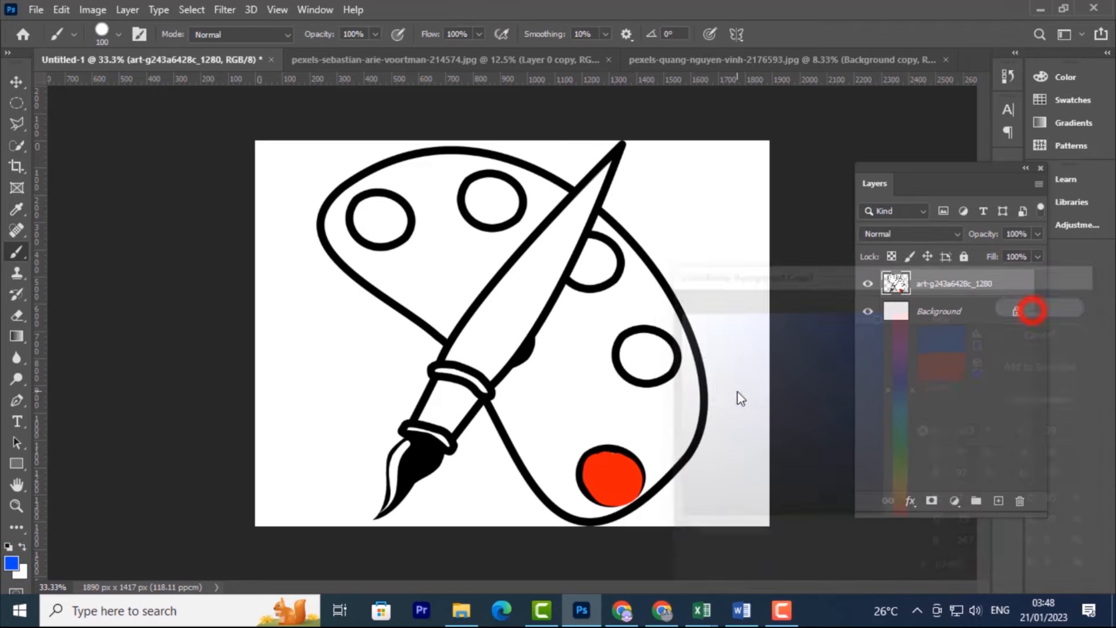
mouse_move(651, 356)
mouse_down()
mouse_move(638, 360)
mouse_move(651, 351)
mouse_up()
Try painting the brush handle after setting the foreground hue to 316°, and undo the strokes
click(6, 557)
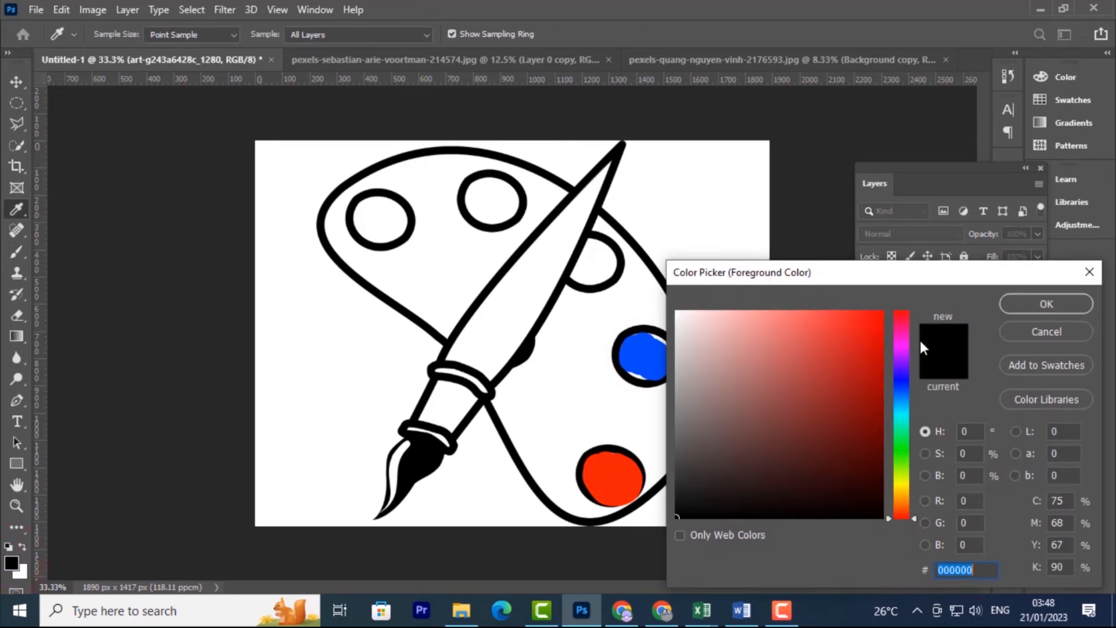
click(905, 342)
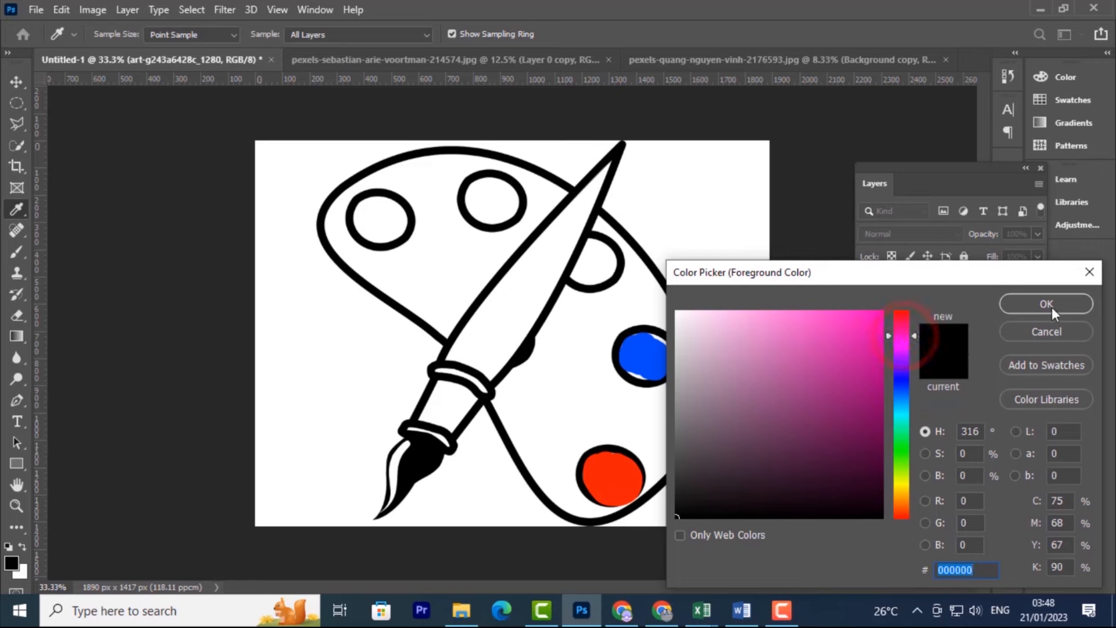
click(1046, 303)
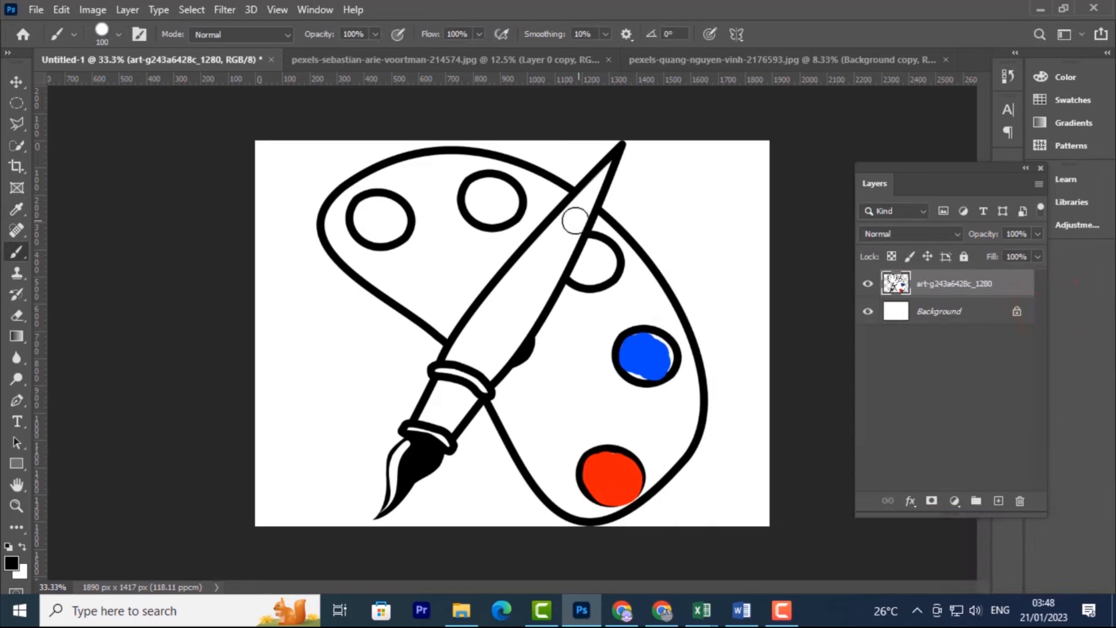
mouse_move(574, 217)
mouse_down()
mouse_move(456, 370)
mouse_move(522, 322)
mouse_up()
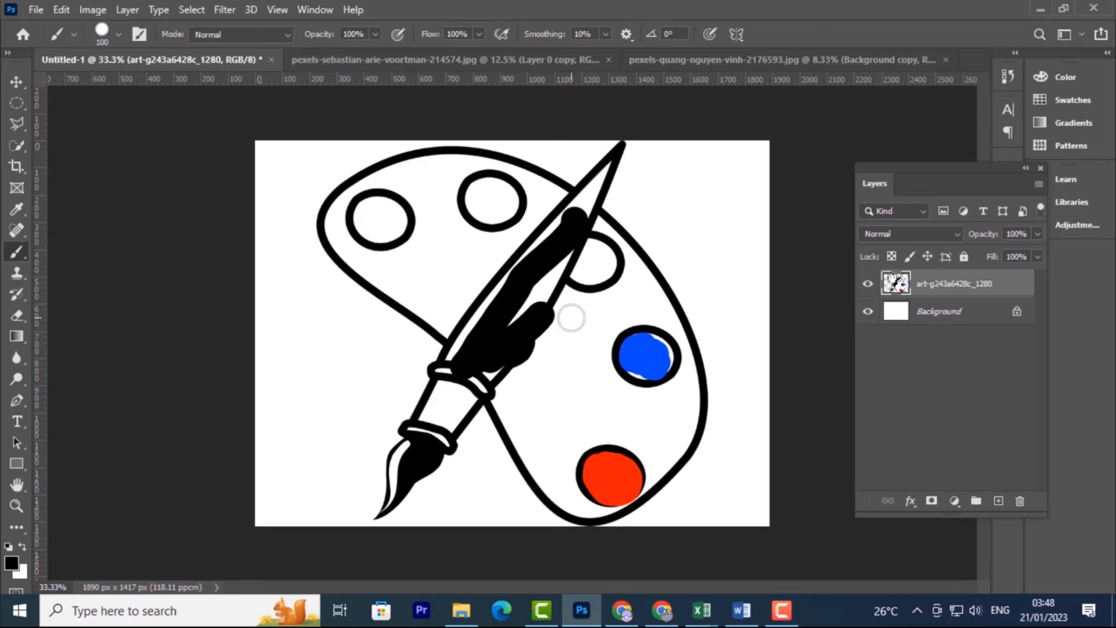
key(ctrl+z)
key(ctrl+z)
Set the foreground color to pink e70dac and paint broadly over the brush handle, beyond its outline
click(12, 565)
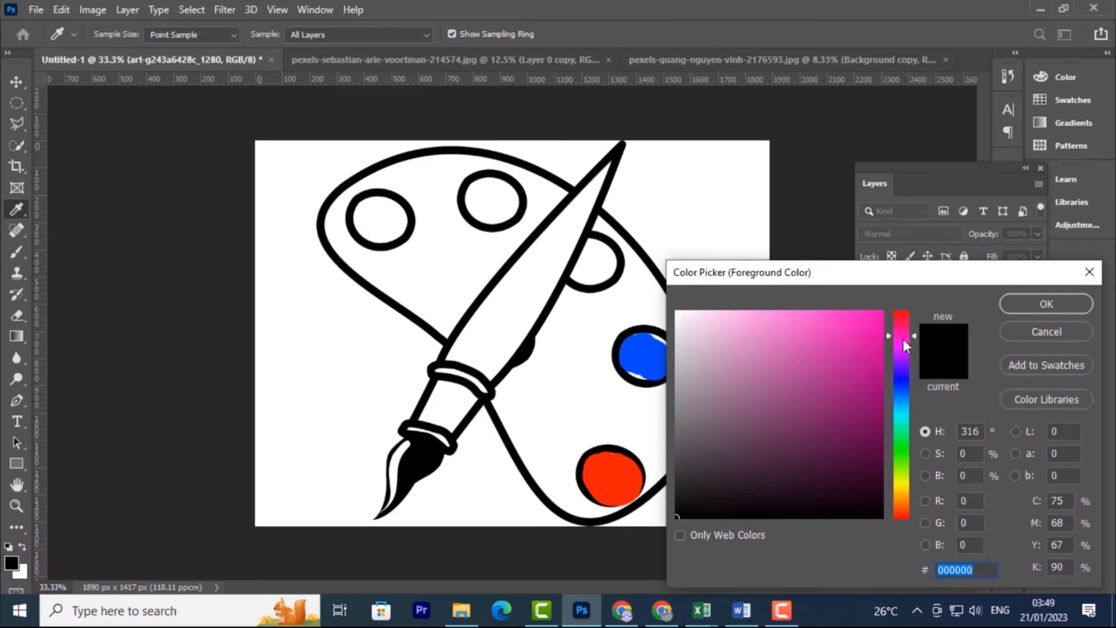
click(871, 329)
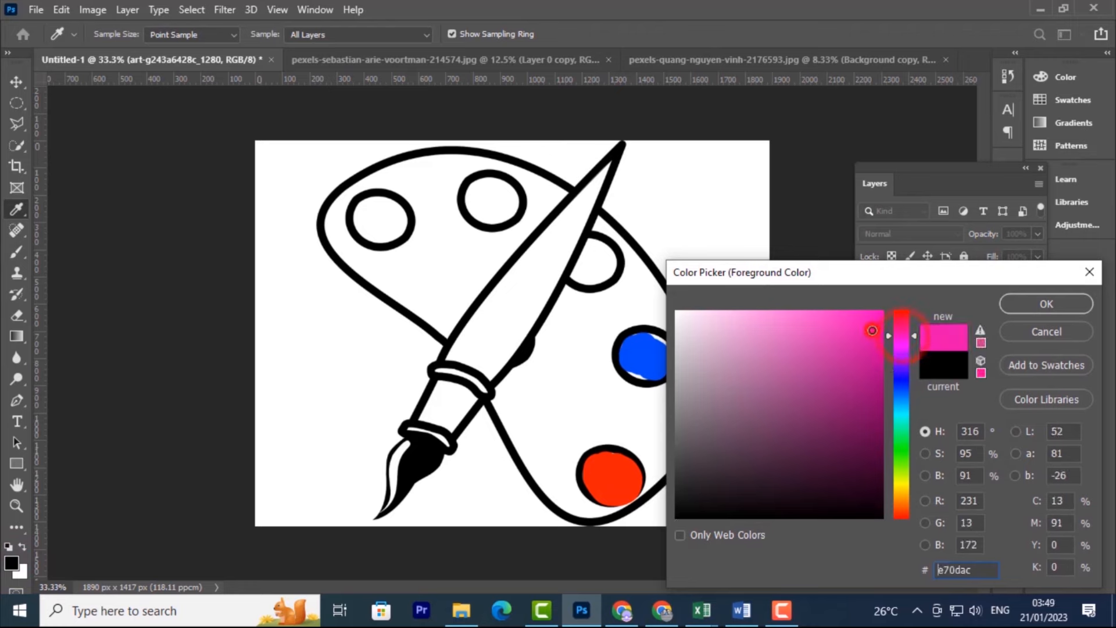
click(1039, 307)
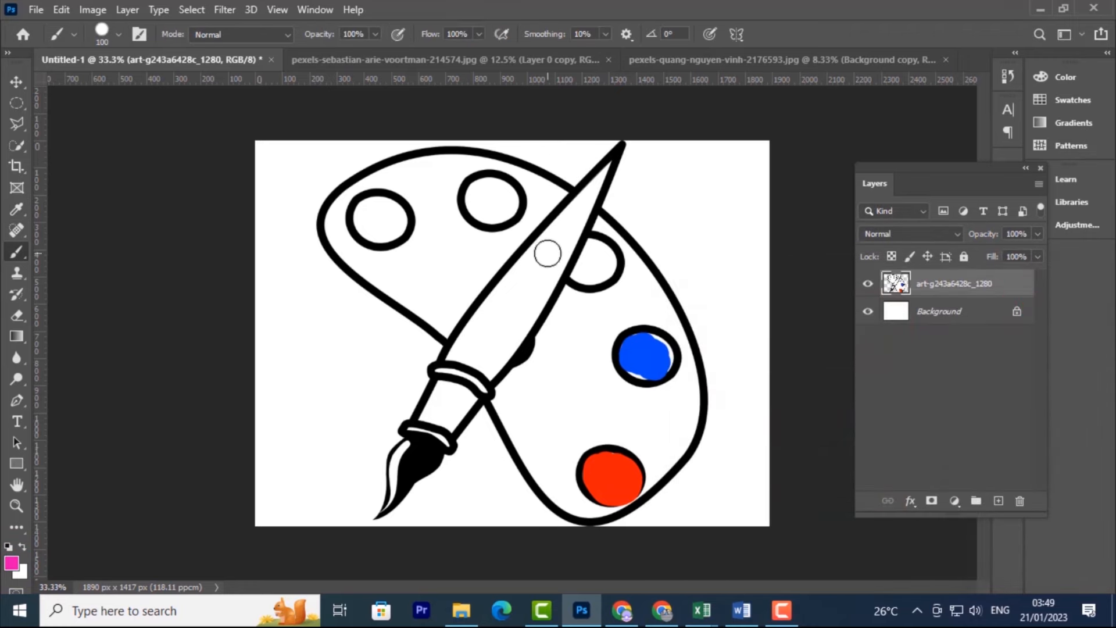
mouse_move(567, 233)
mouse_down()
mouse_move(461, 350)
mouse_move(557, 301)
mouse_move(495, 339)
mouse_move(540, 307)
mouse_move(546, 289)
mouse_move(530, 310)
mouse_move(570, 264)
mouse_move(556, 264)
mouse_move(498, 327)
mouse_up()
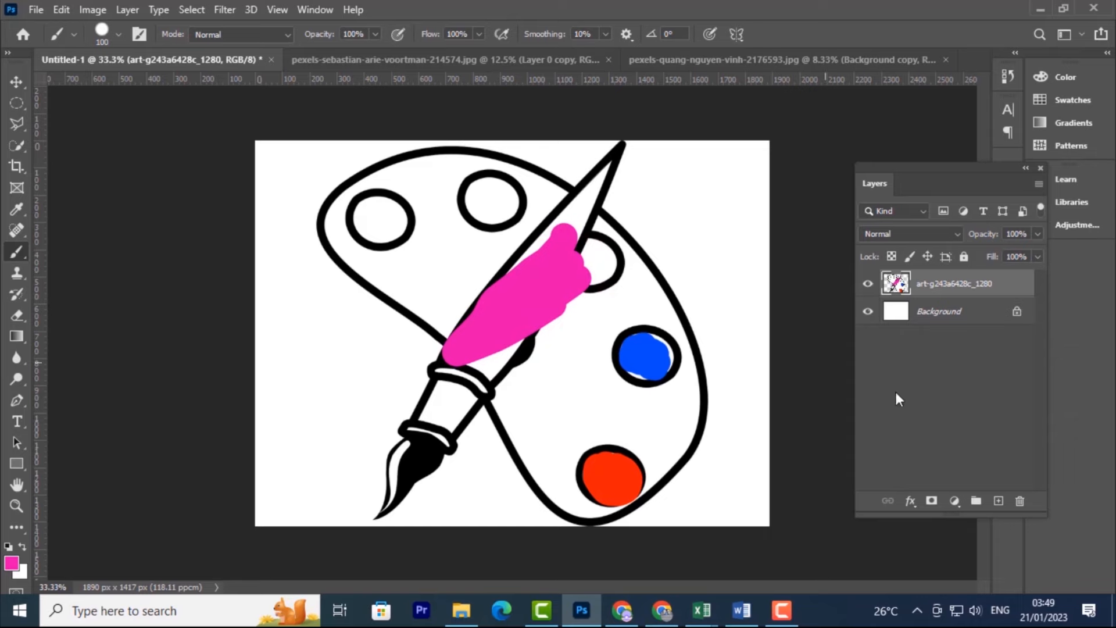
Switch to the Eraser tool and set its brush size to 60
click(15, 315)
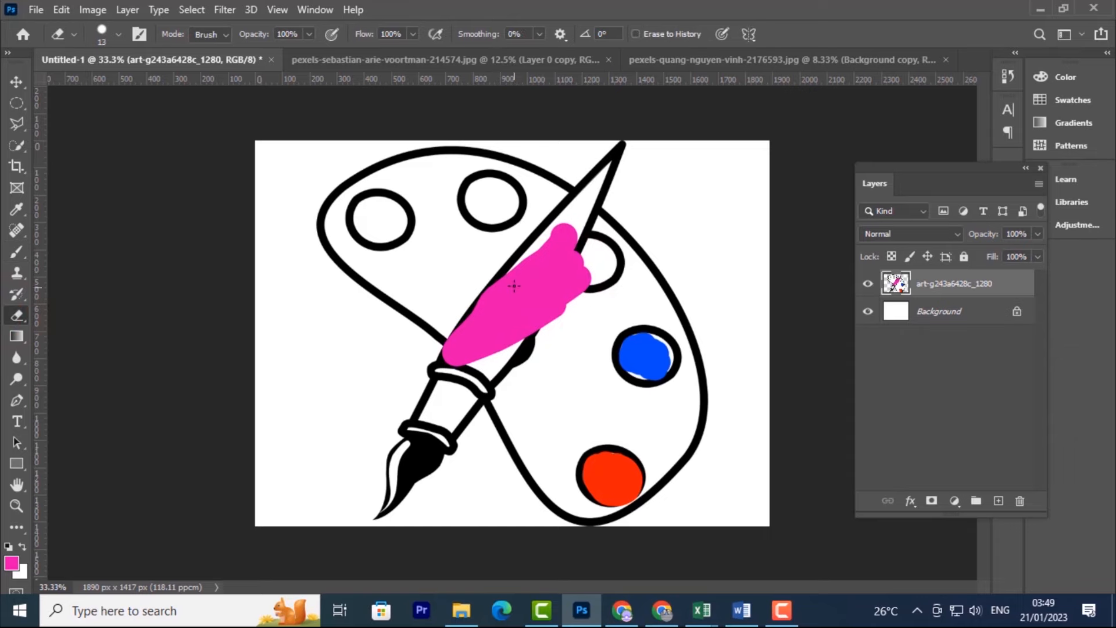
key(bracketright)
key(bracketright)
key(bracketright)
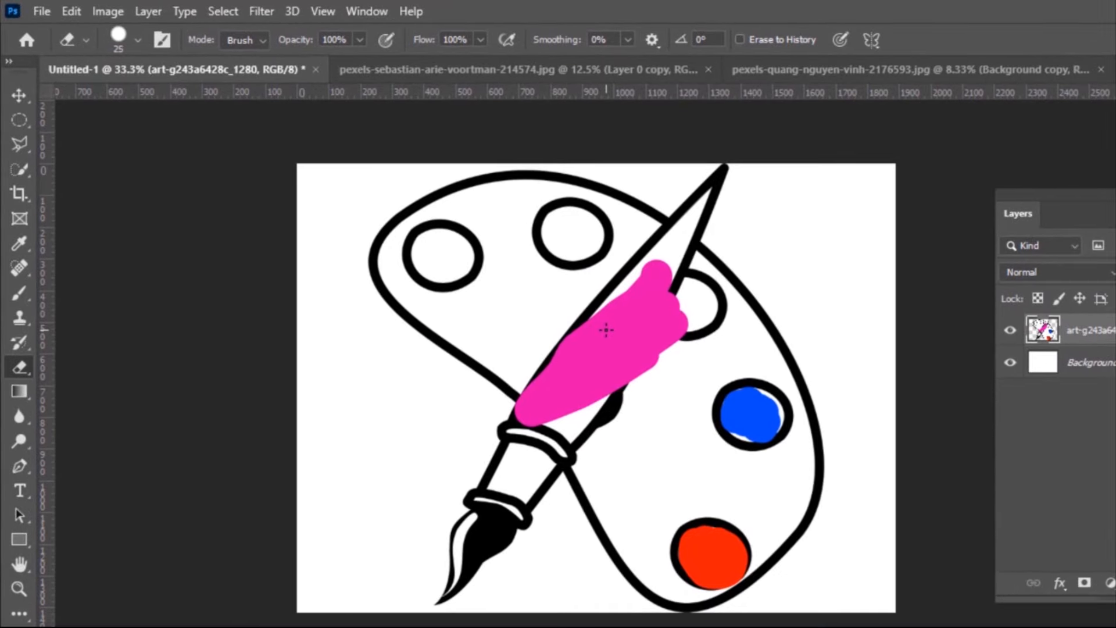
key(bracketright)
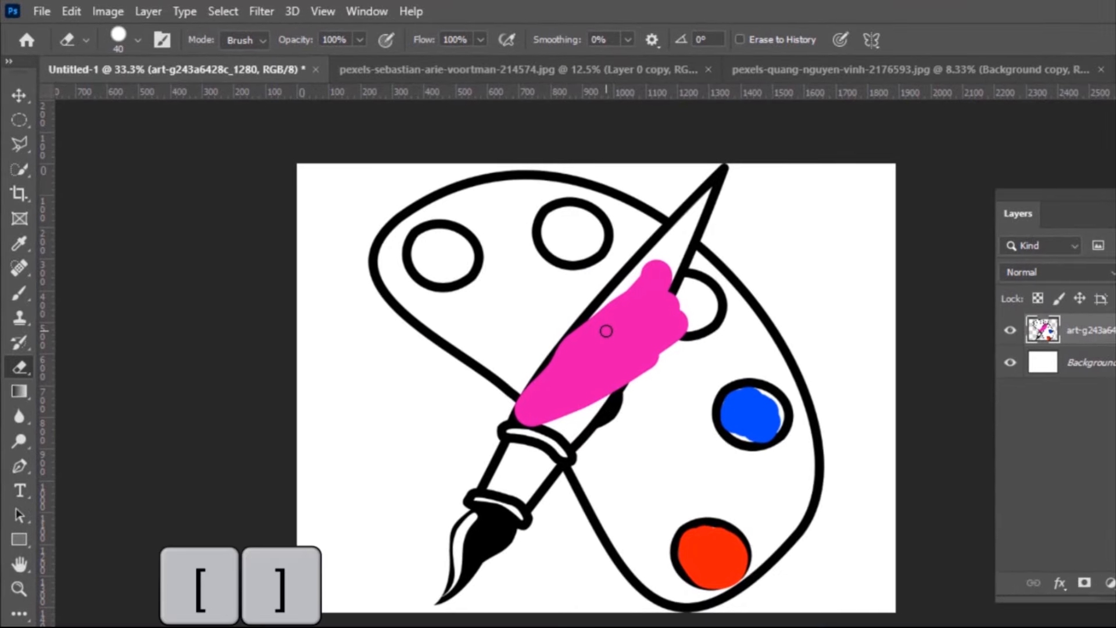
key(bracketright)
key(bracketright)
key(bracketright)
key(bracketleft)
key(bracketleft)
Erase most of the pink paint along the brush handle, along with parts of the handle outline, ferrule and bristles
mouse_move(665, 254)
mouse_down()
mouse_move(662, 335)
mouse_move(661, 216)
mouse_move(607, 346)
mouse_move(646, 279)
mouse_move(624, 400)
mouse_move(638, 300)
mouse_move(598, 316)
mouse_move(578, 425)
mouse_move(581, 350)
mouse_move(563, 325)
mouse_move(531, 381)
mouse_up()
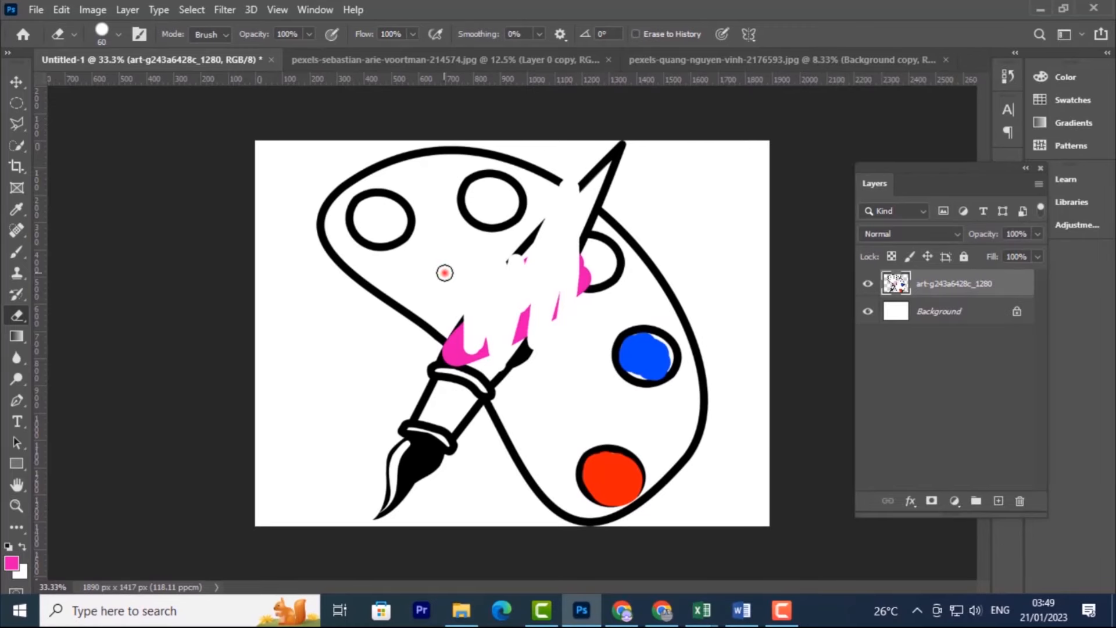
drag(444, 273, 460, 376)
mouse_move(469, 322)
mouse_down()
mouse_move(398, 484)
mouse_move(461, 422)
mouse_move(453, 410)
mouse_move(479, 347)
mouse_up()
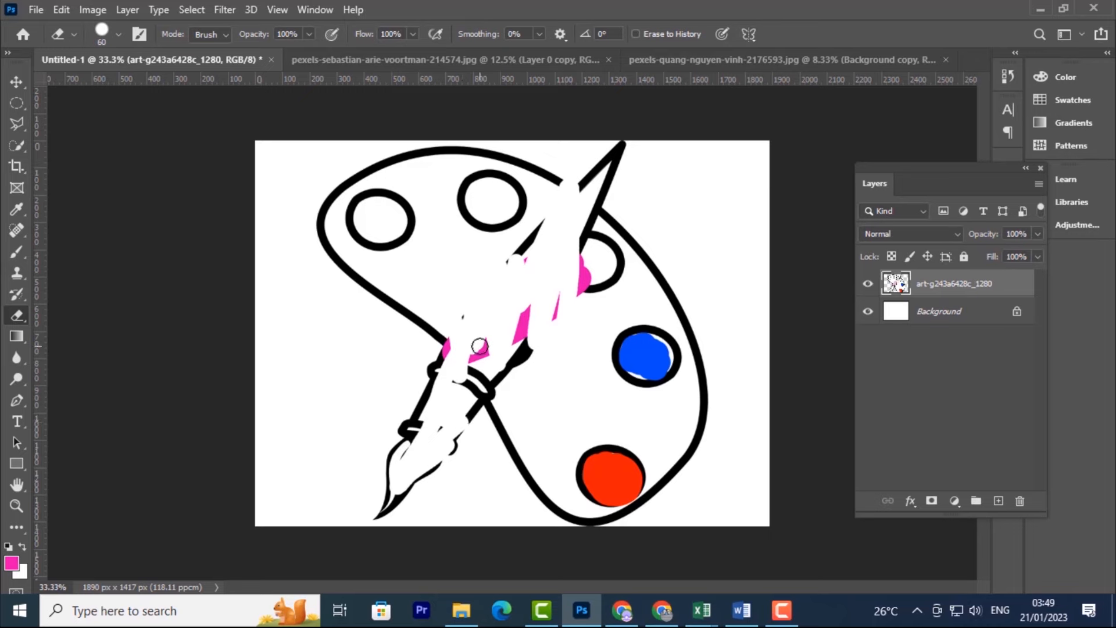
mouse_move(497, 386)
mouse_down()
mouse_move(460, 397)
mouse_move(486, 357)
mouse_up()
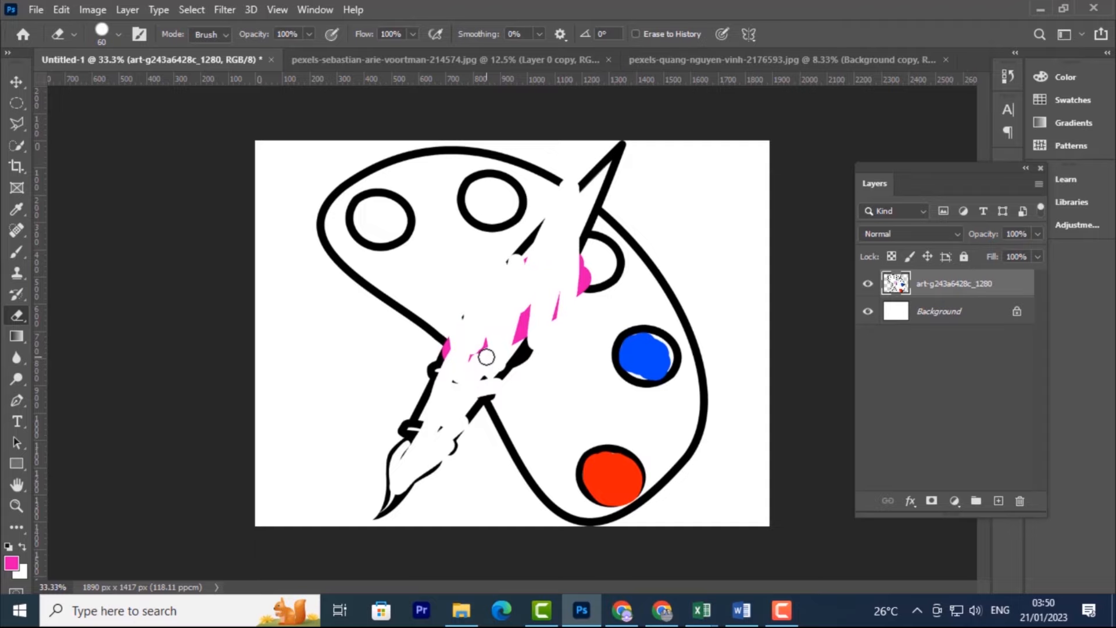
drag(486, 357, 531, 266)
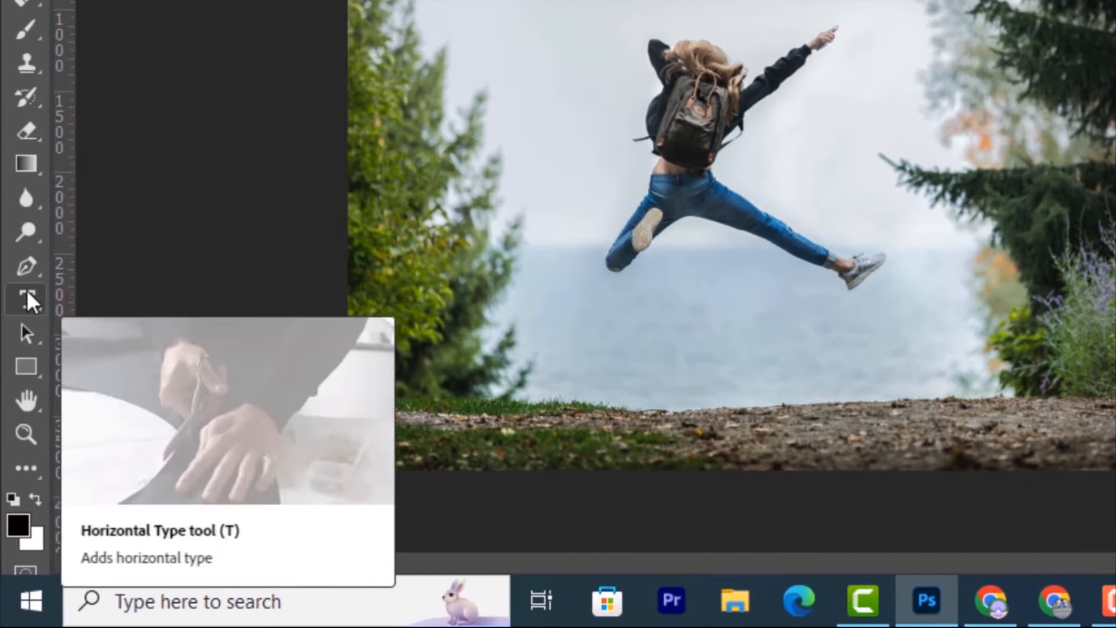
Add the text "STRESS LESS AND ENJOY THE BEST." to the sky of the jumping-woman photo and move it above her
click(27, 292)
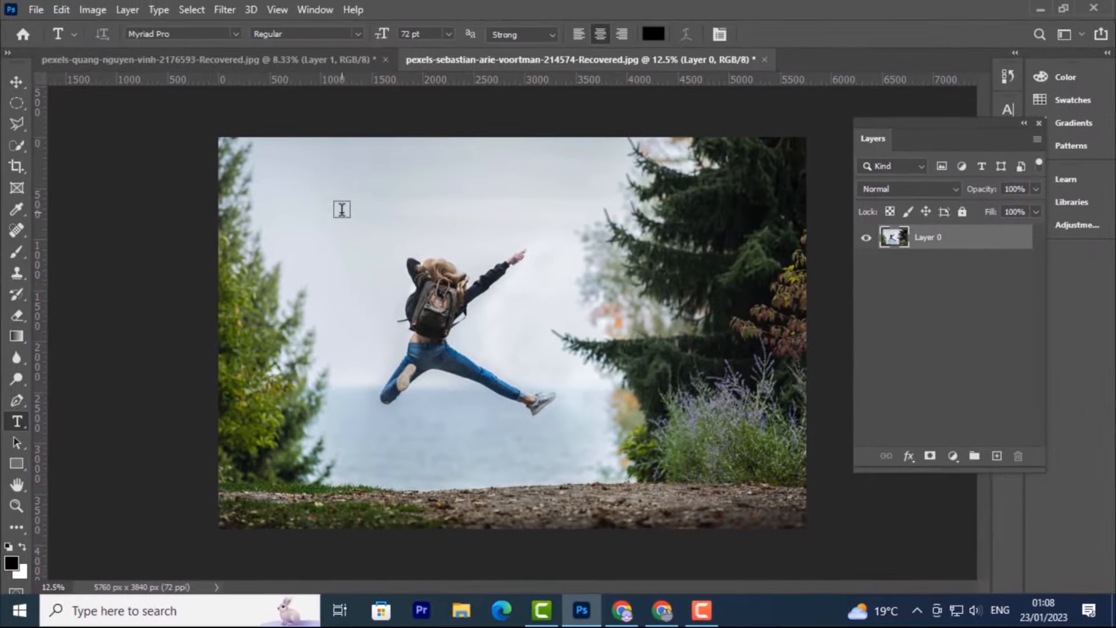
click(298, 201)
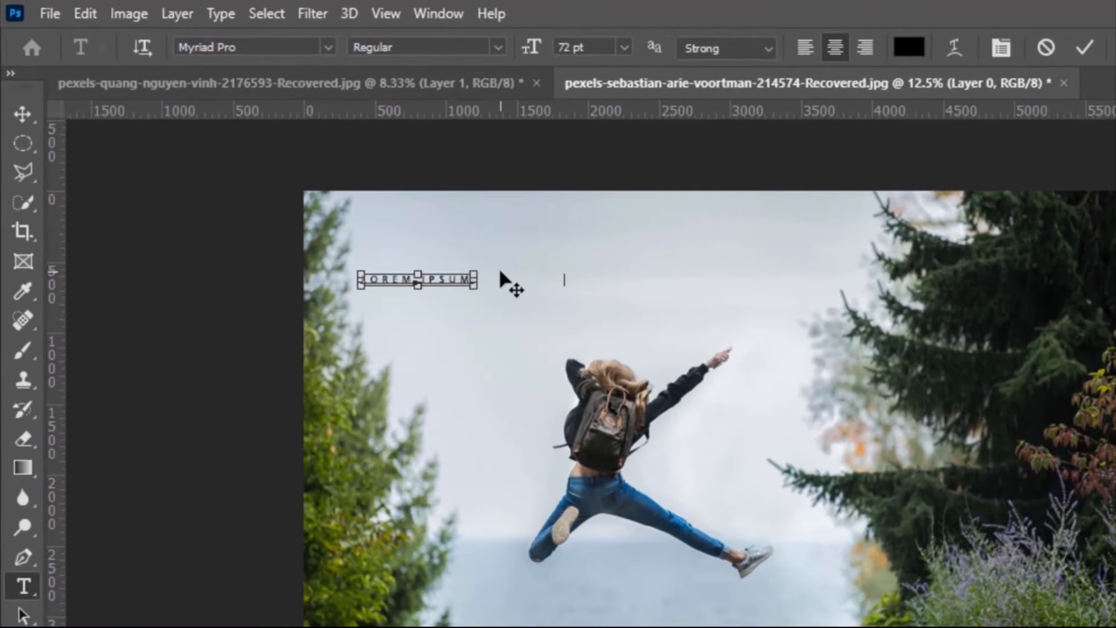
text(STRESS LESS AND ENJOY THE BEST.)
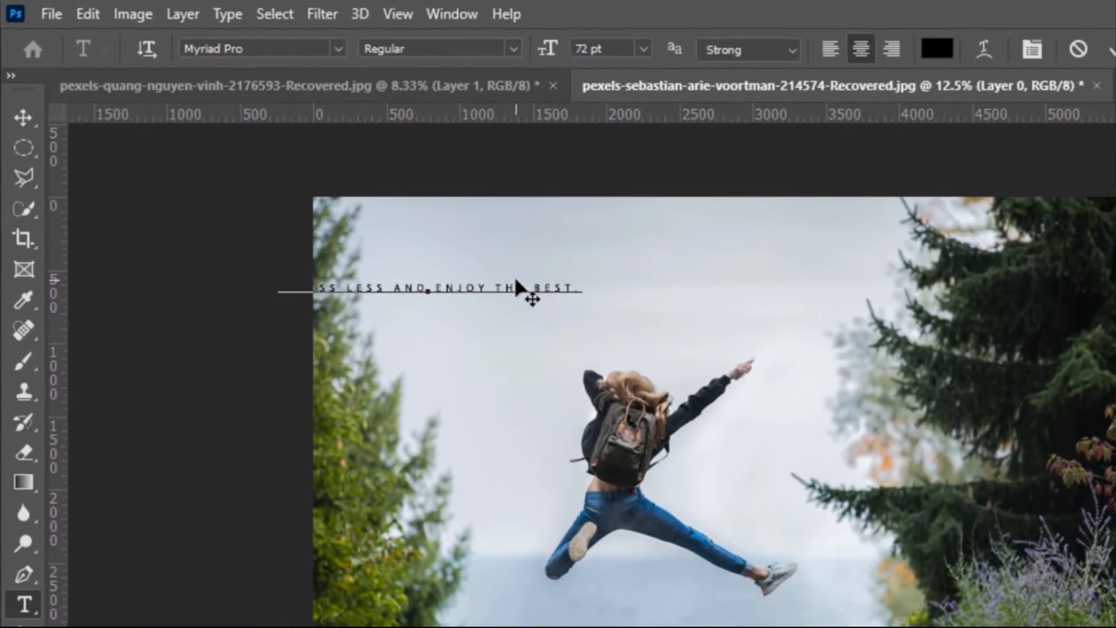
click(449, 296)
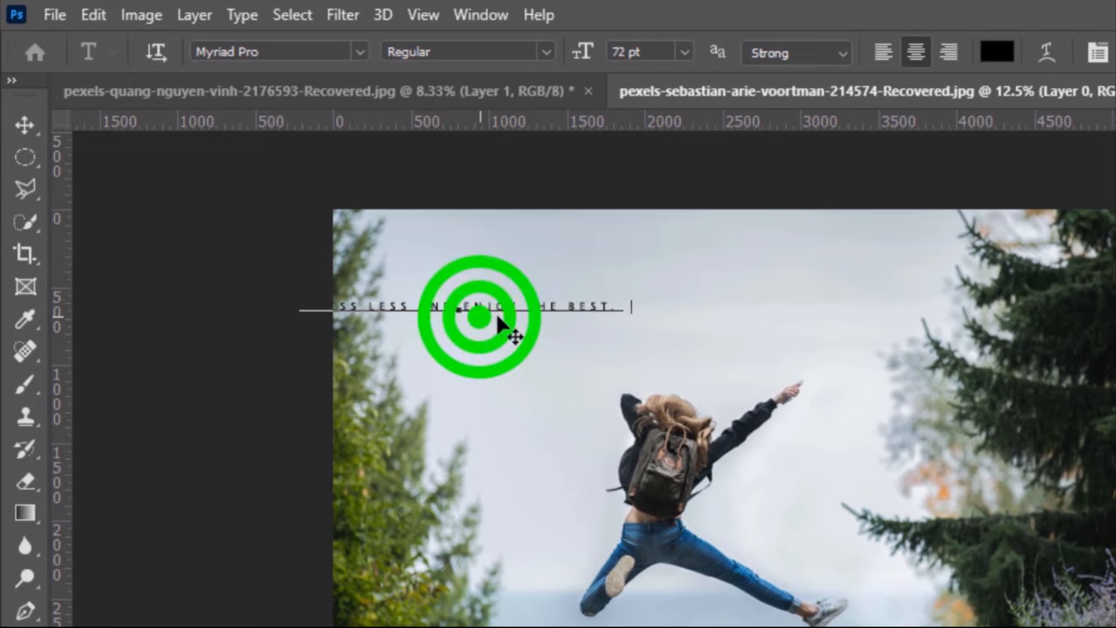
drag(499, 319, 702, 335)
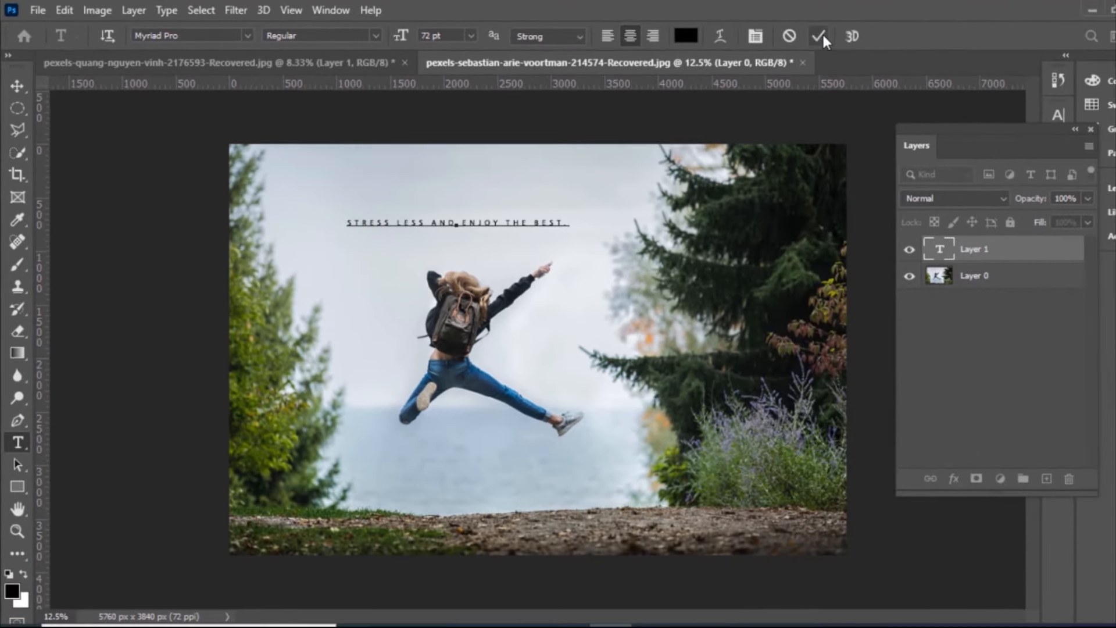
click(819, 36)
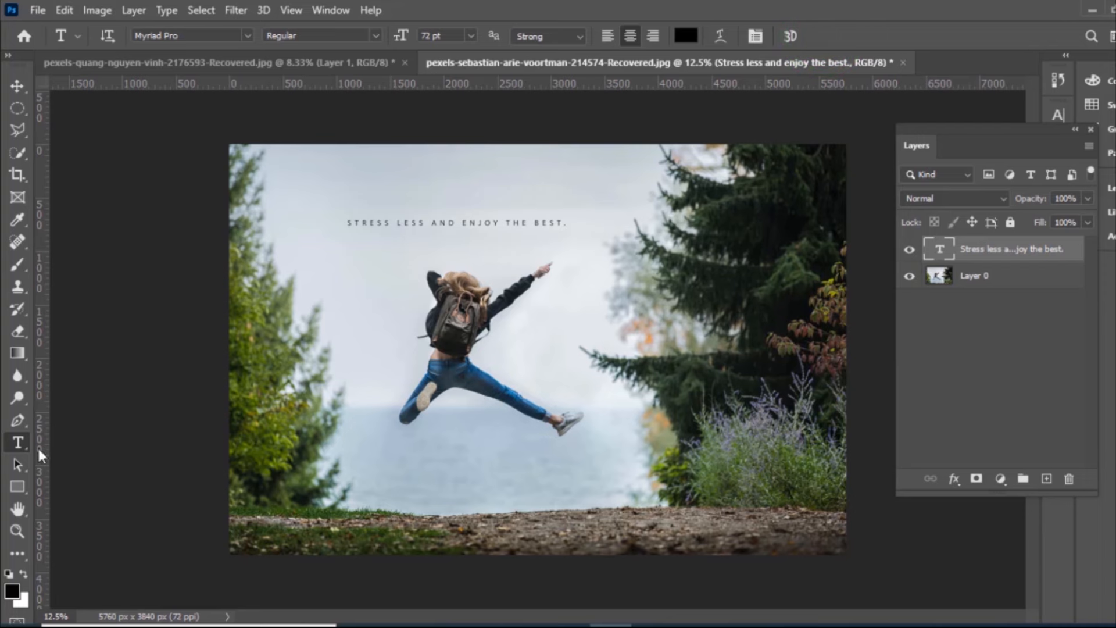
click(17, 86)
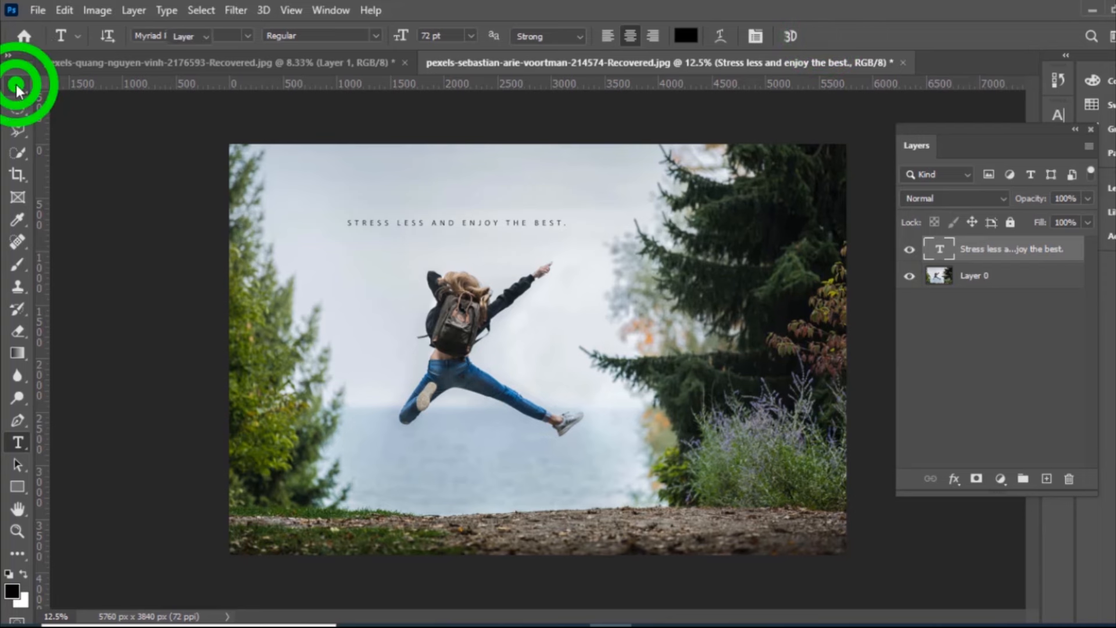
Create a paragraph text box over the water below the jumping woman containing "BE HAPPY"
click(18, 443)
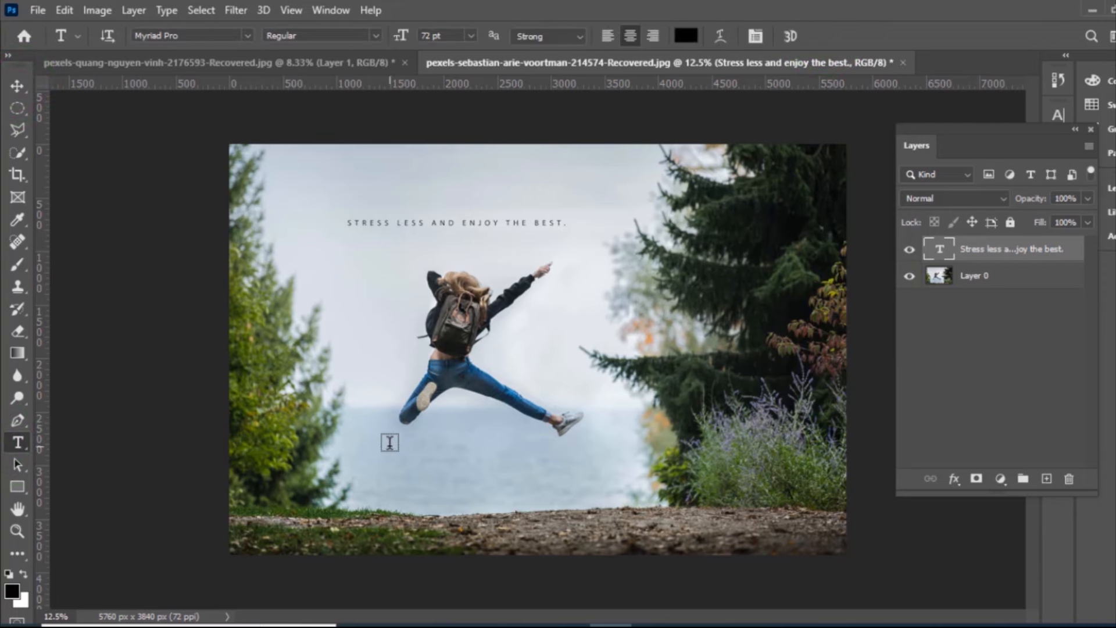
drag(347, 415, 563, 486)
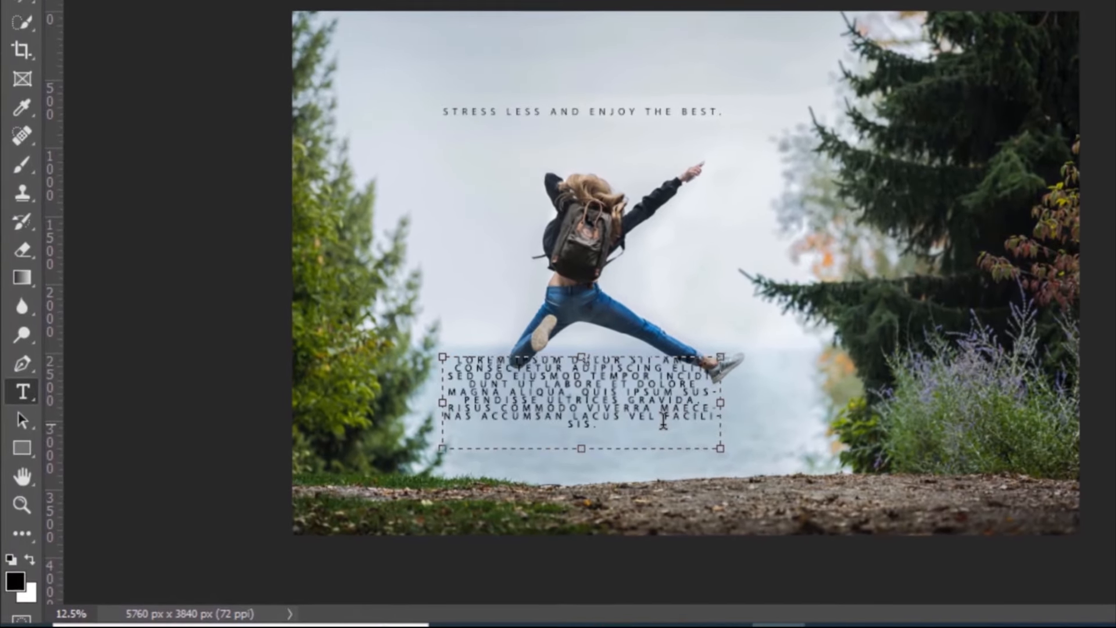
key(BackSpace)
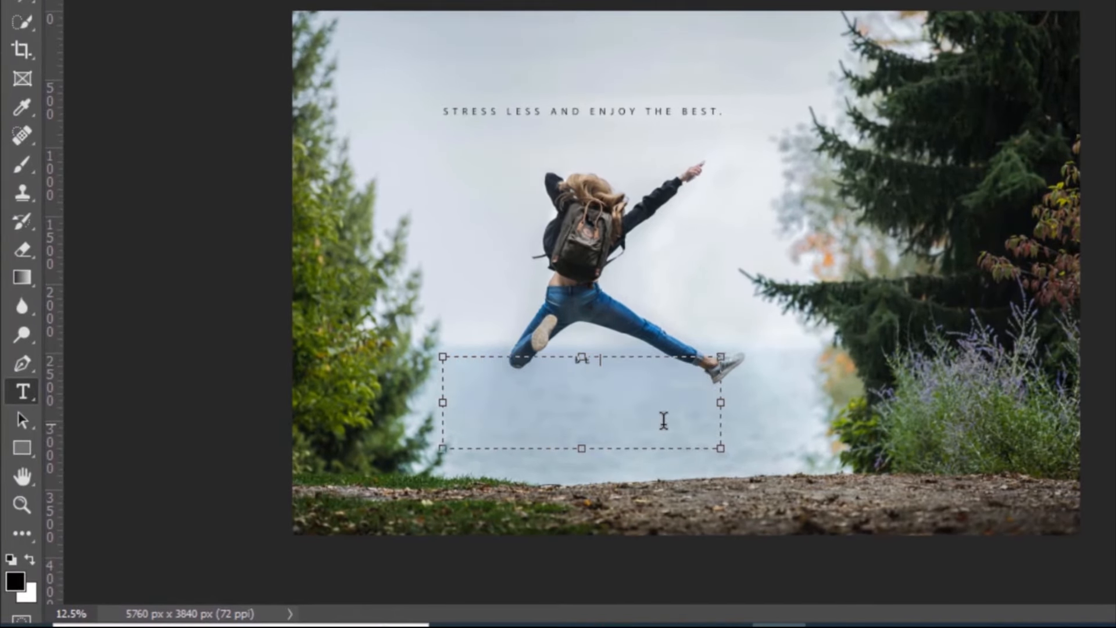
text(BE HAPPY)
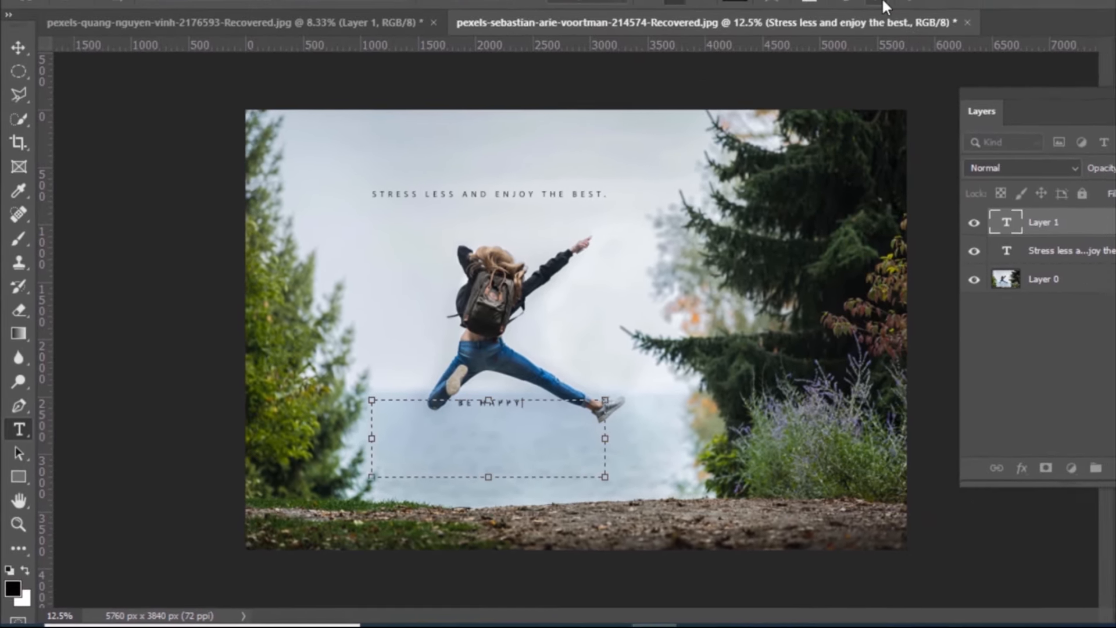
click(885, 3)
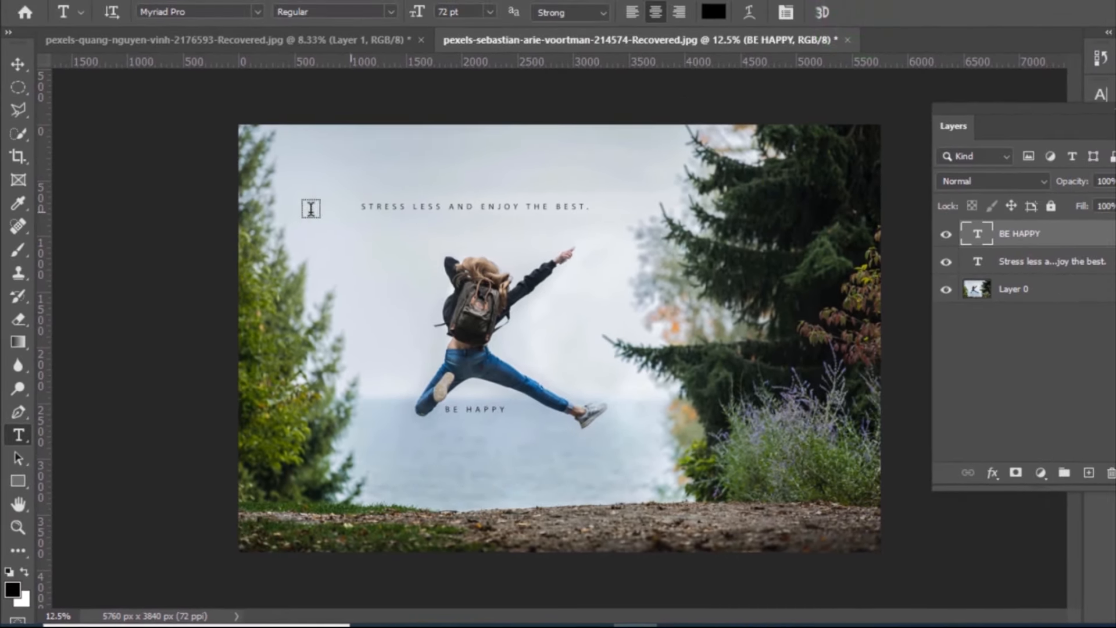
Change the font of the "STRESS LESS AND ENJOY THE BEST." text to Goudy Stout
click(18, 64)
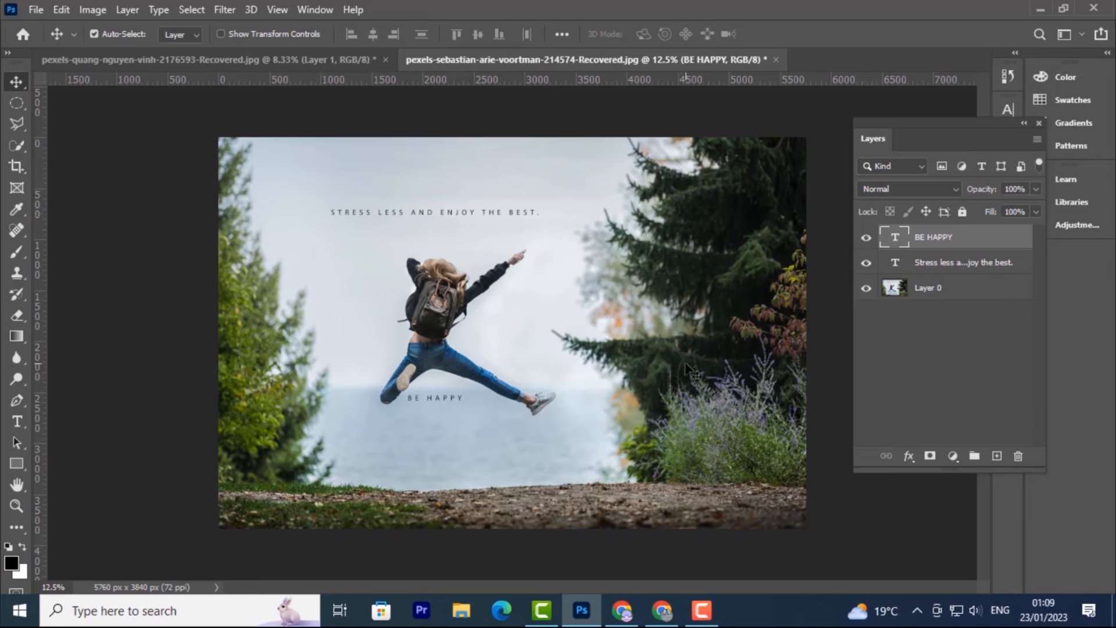
click(953, 258)
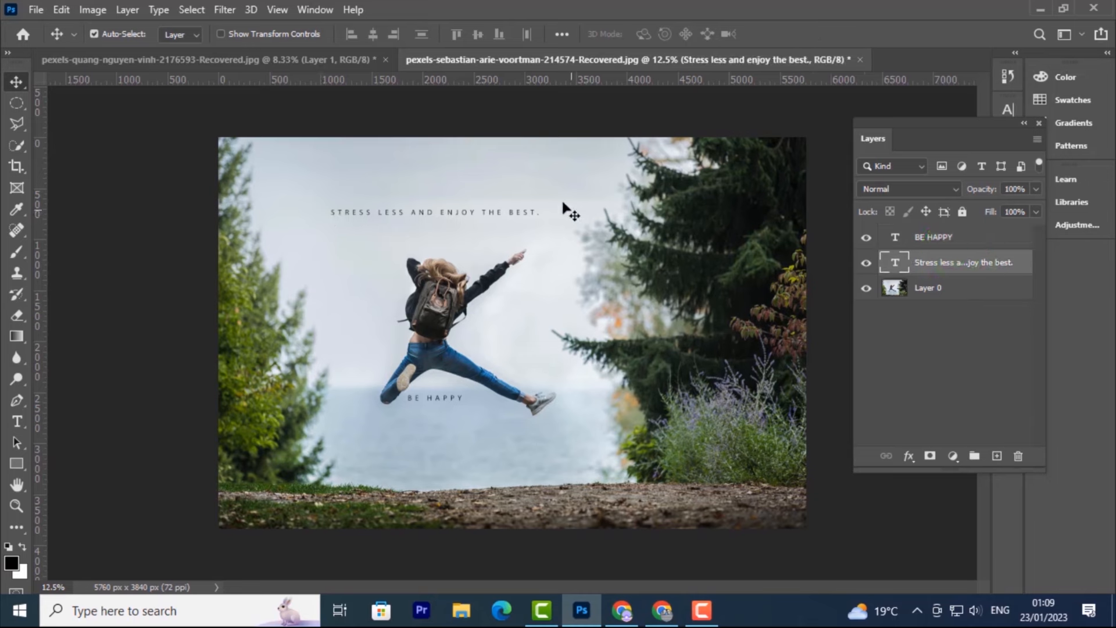
click(428, 212)
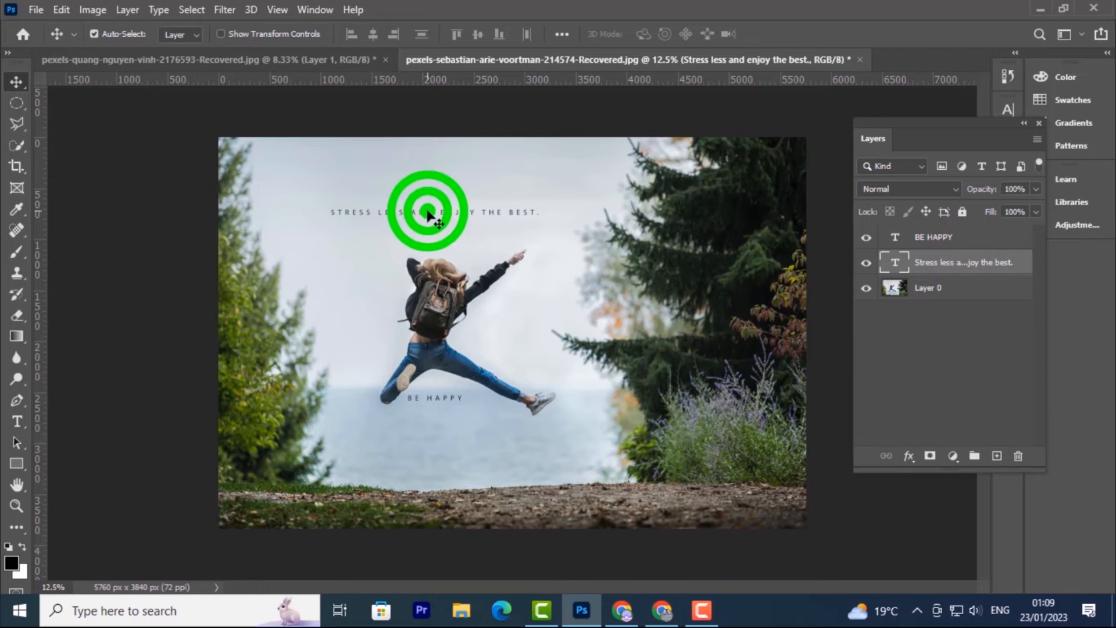
double_click(428, 212)
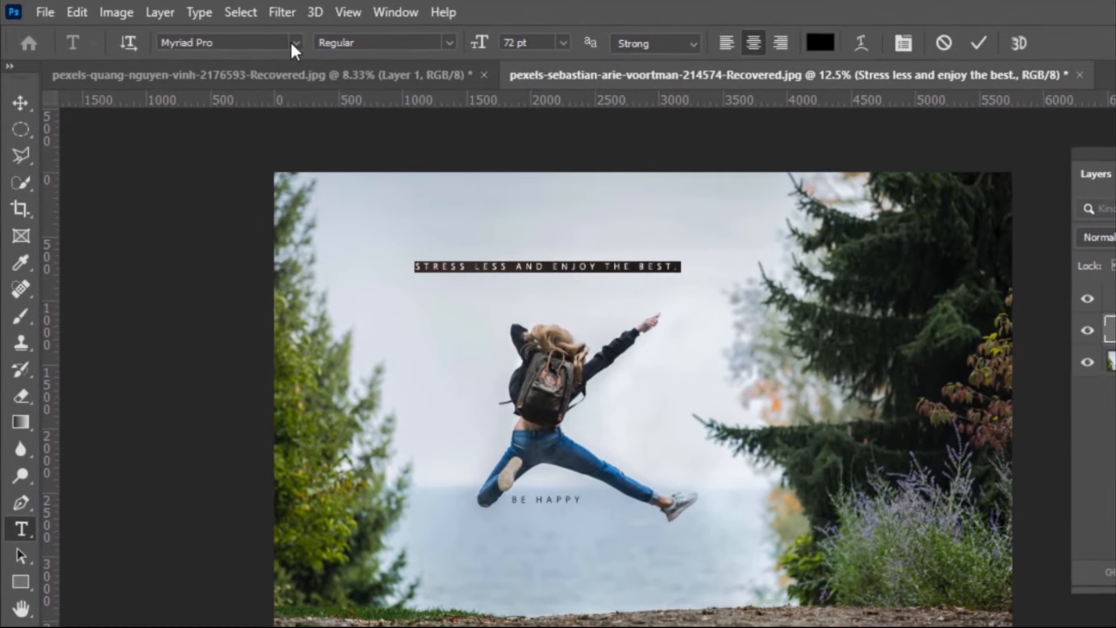
click(298, 42)
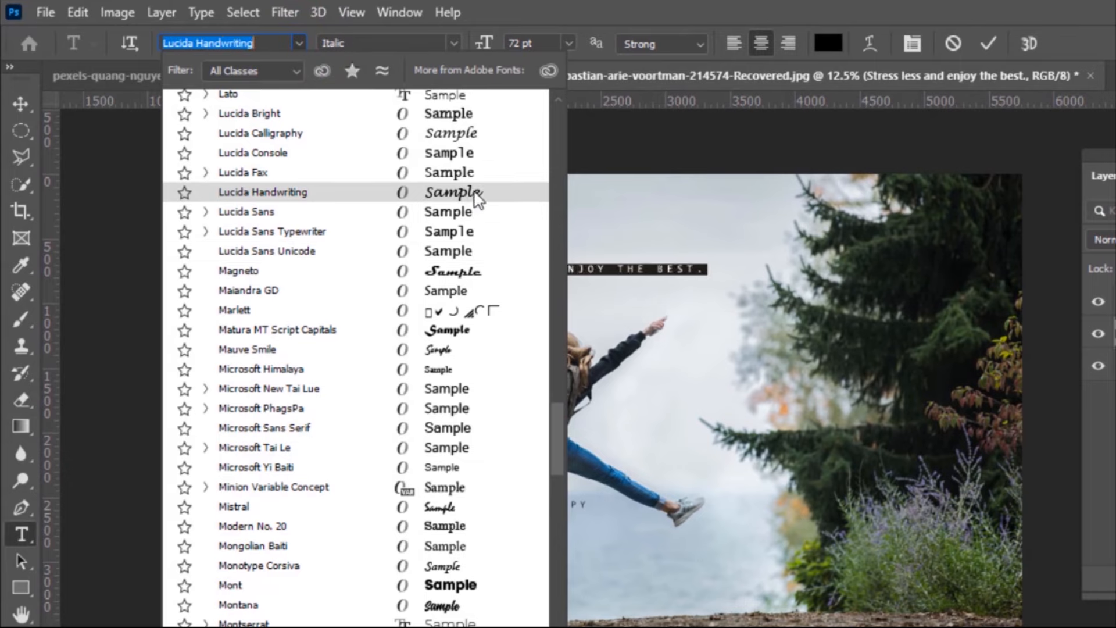
scroll(465, 180, up, 7)
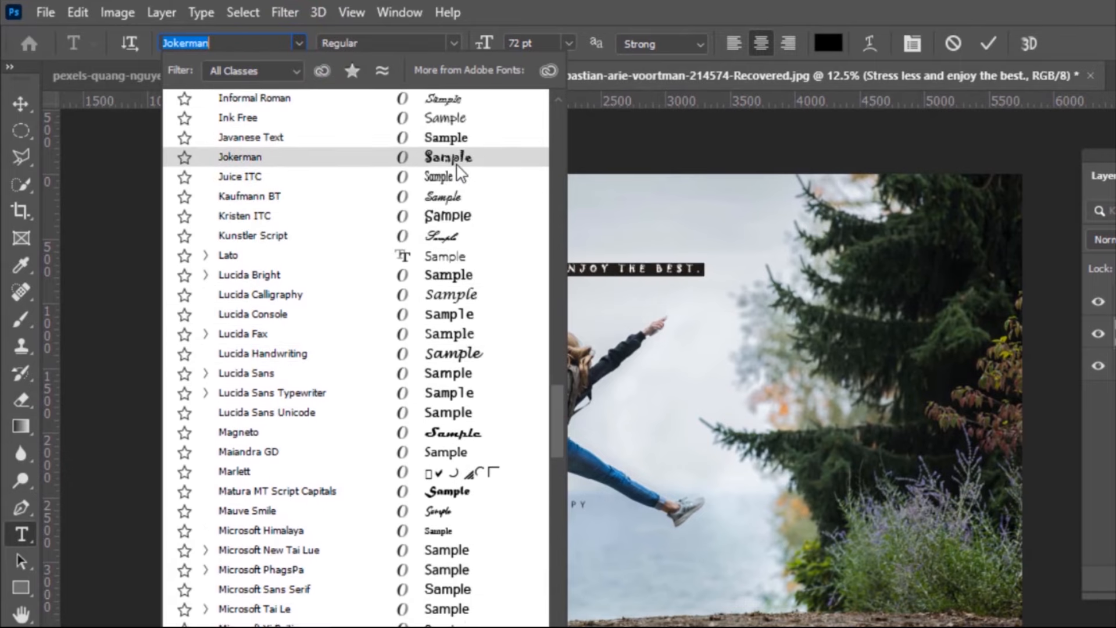
scroll(459, 172, up, 3)
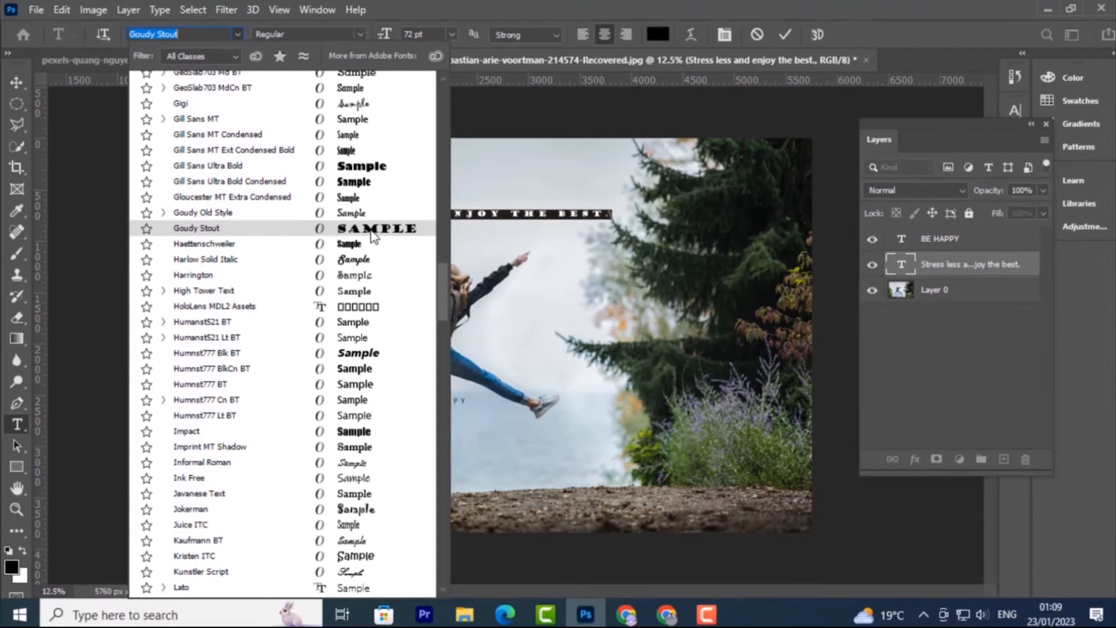
click(395, 244)
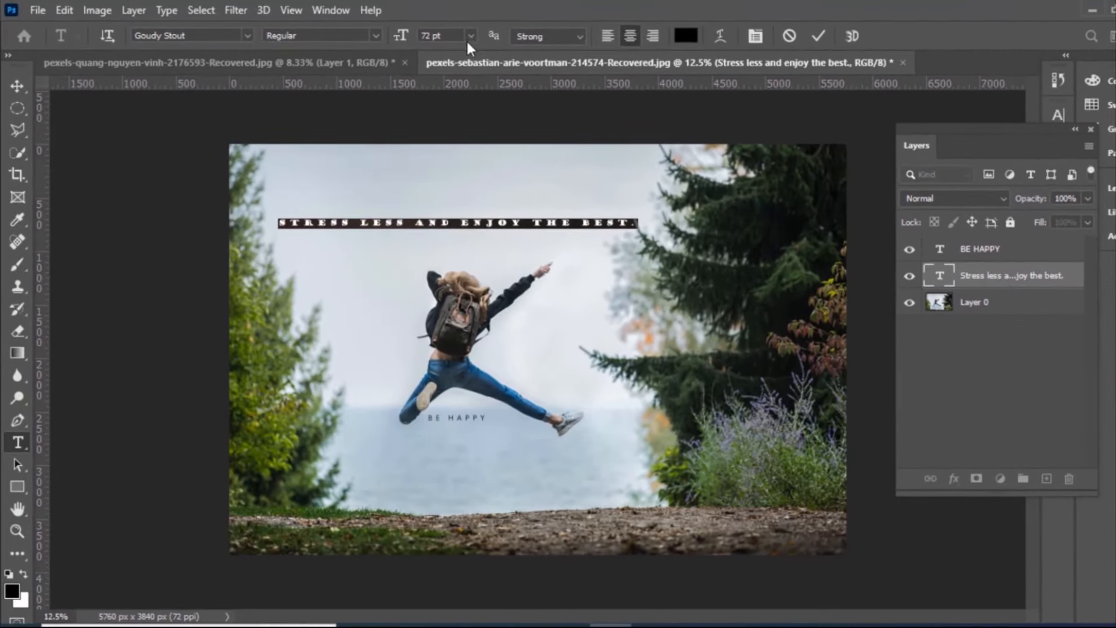
Set the headline's font size to 100 pt and move the text to the right so it starts inside the photo
click(469, 36)
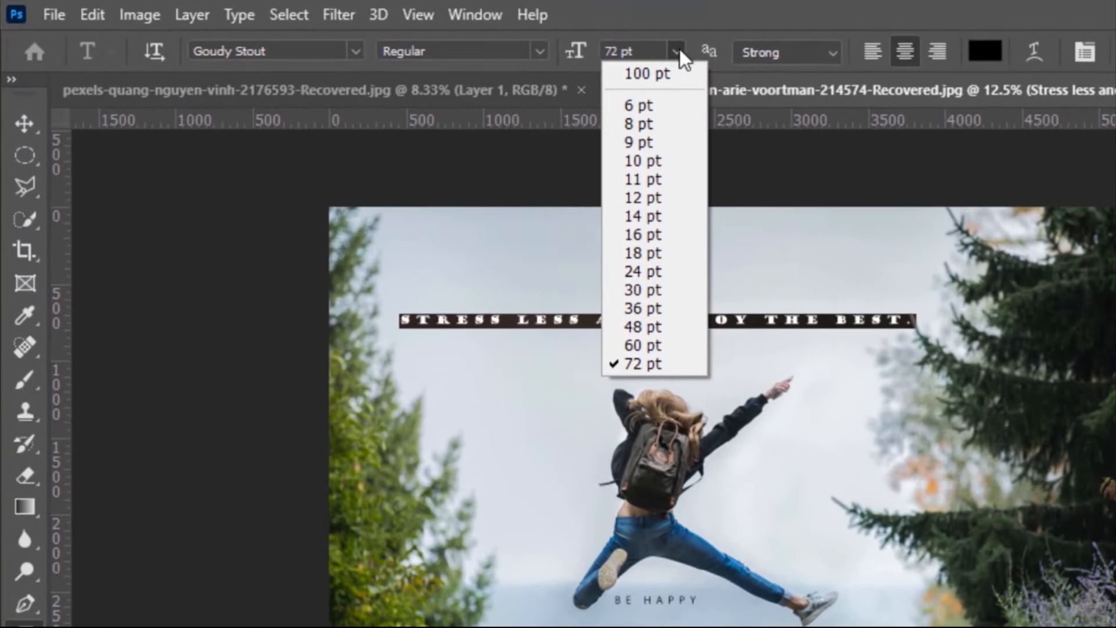
click(559, 40)
click(510, 42)
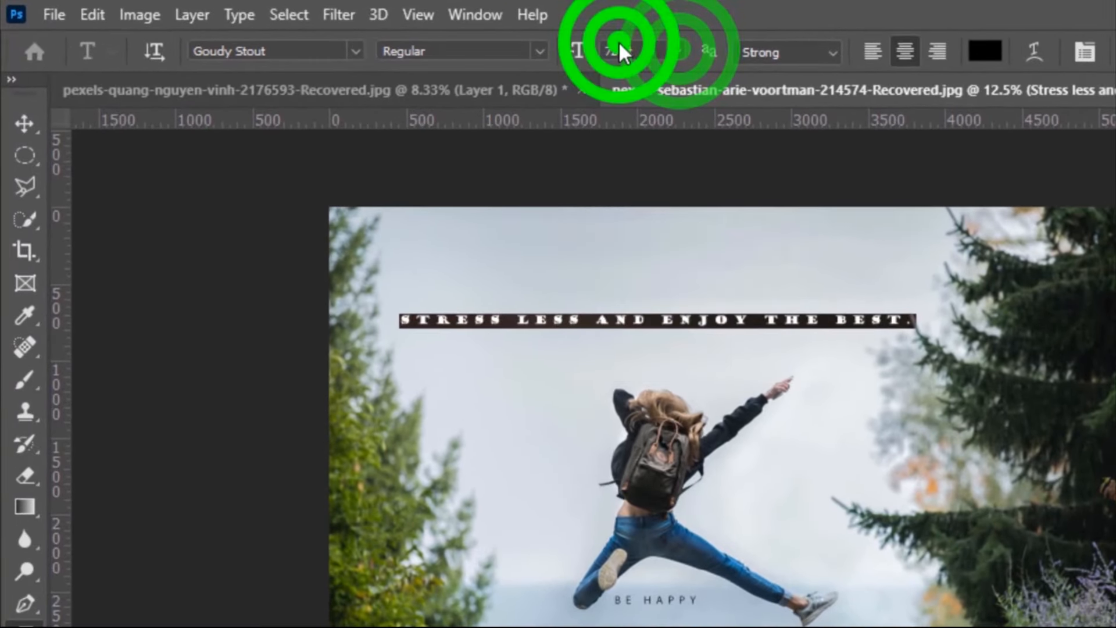
double_click(611, 51)
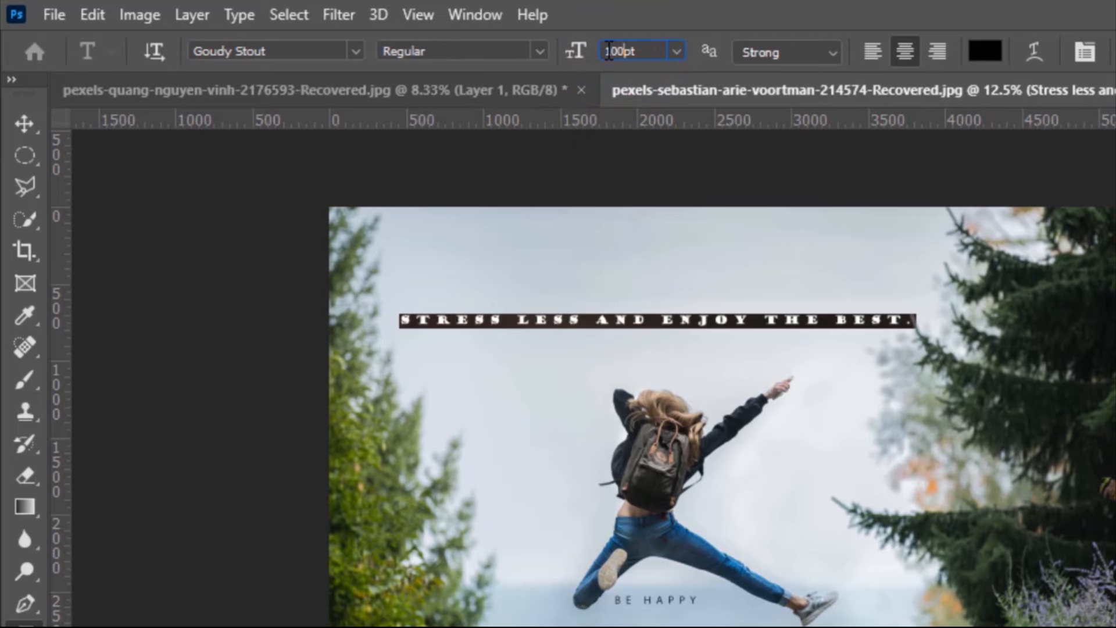
key(Return)
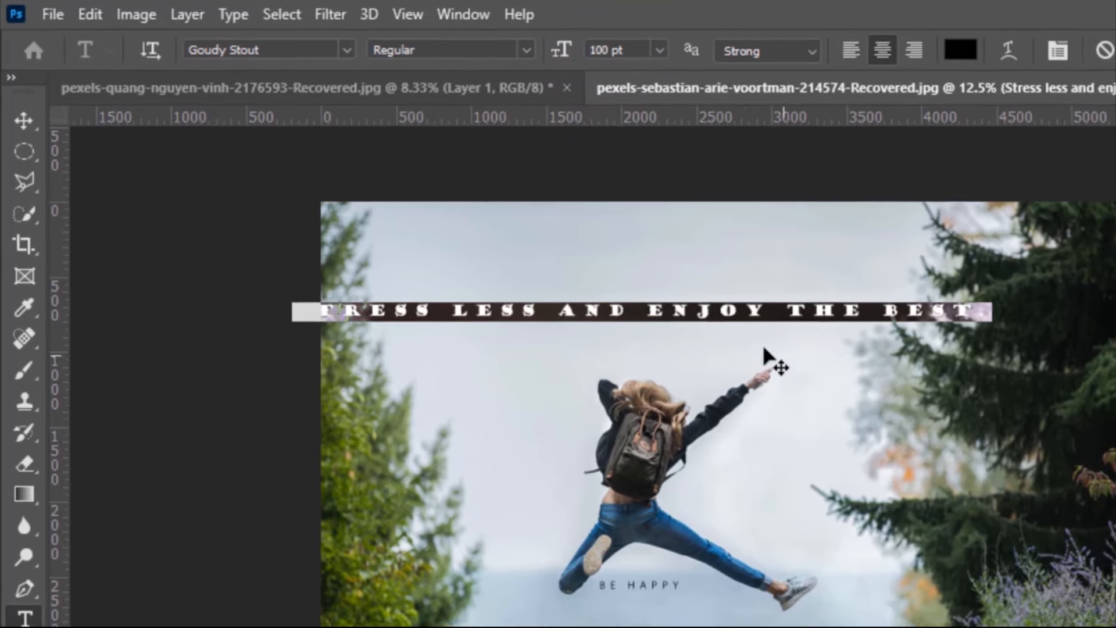
drag(756, 335, 797, 319)
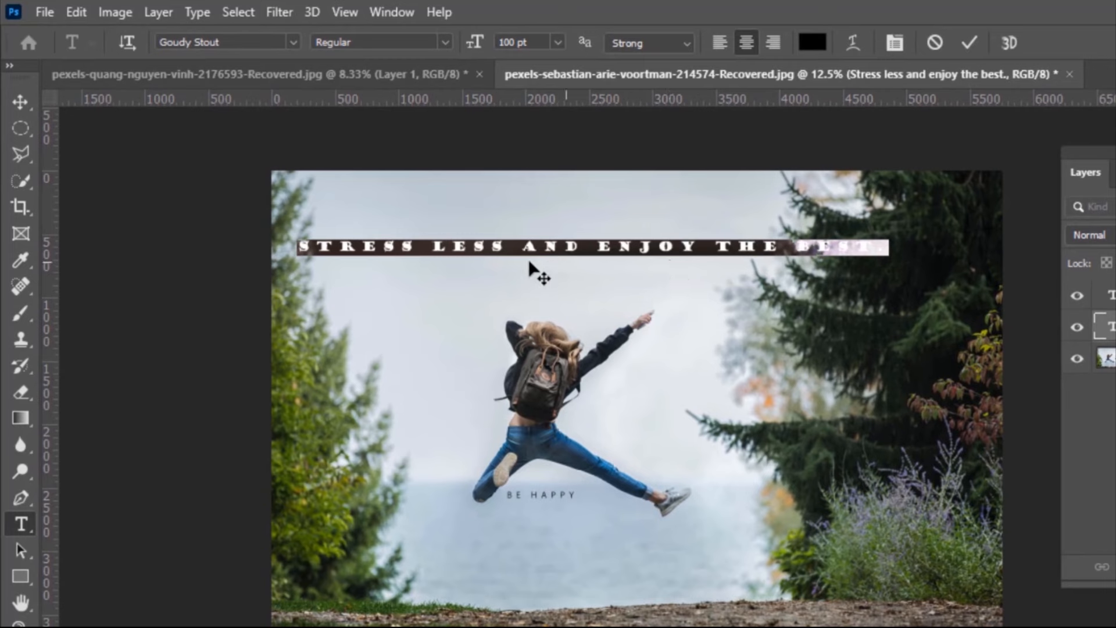
Set the headline's font size to 72 pt and move the text left to centre it above the woman
click(555, 42)
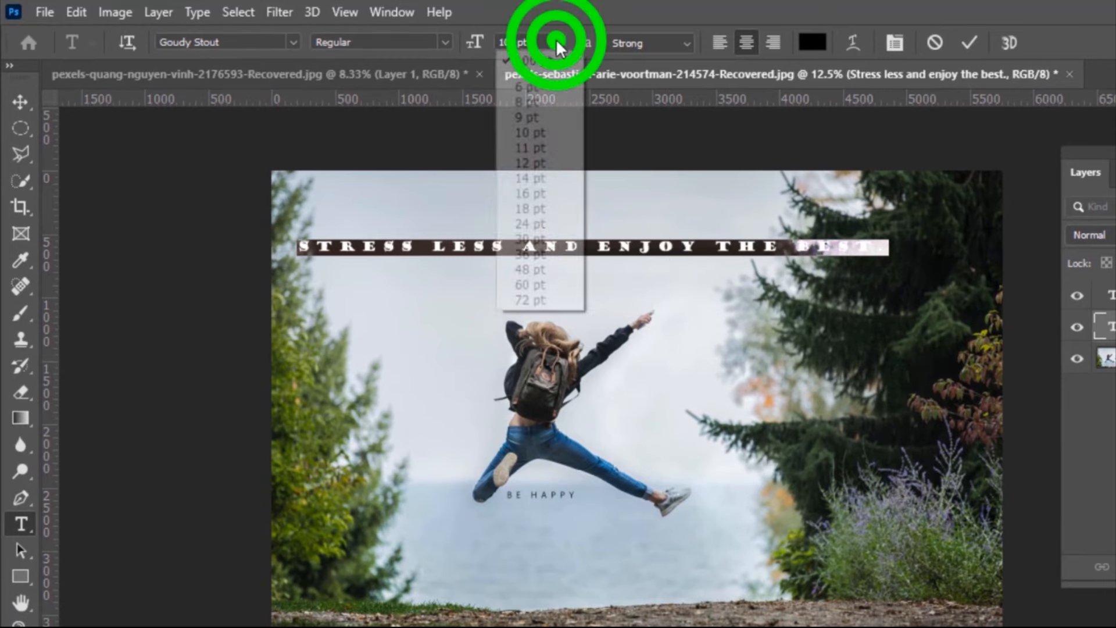
click(520, 295)
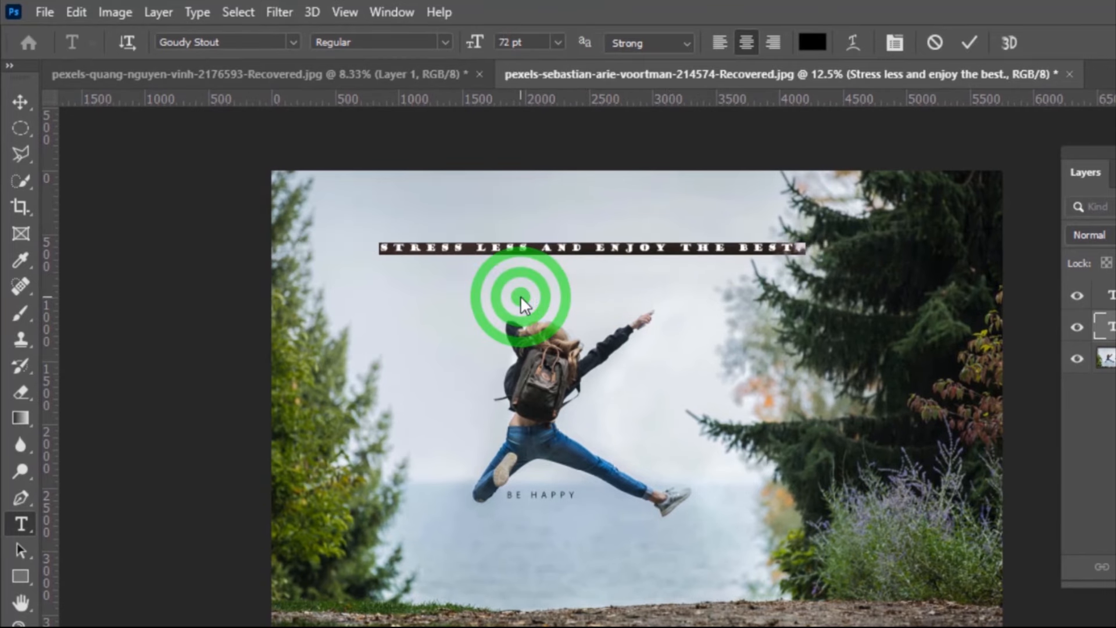
drag(559, 265, 523, 270)
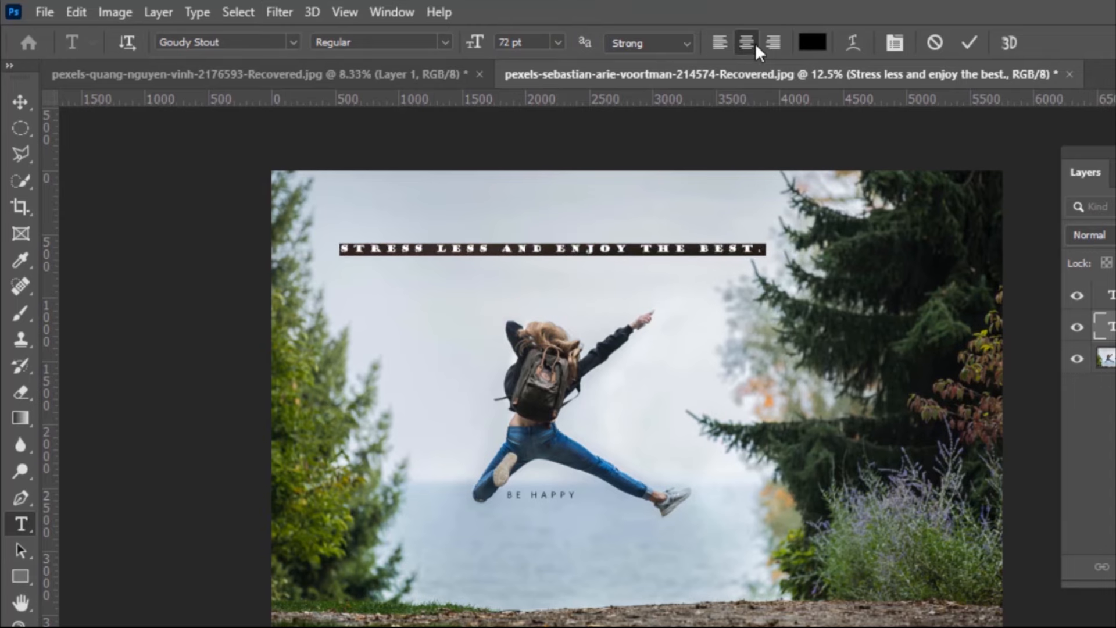
Change the headline's text color to dark blue 06127e and commit the text edit
click(817, 42)
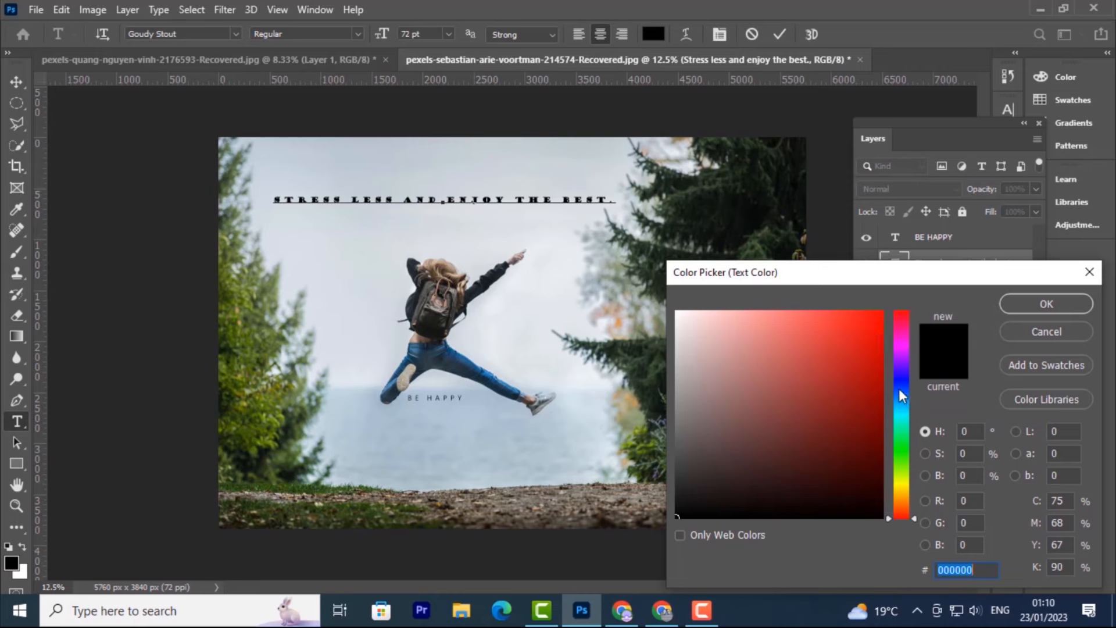
click(899, 383)
click(868, 376)
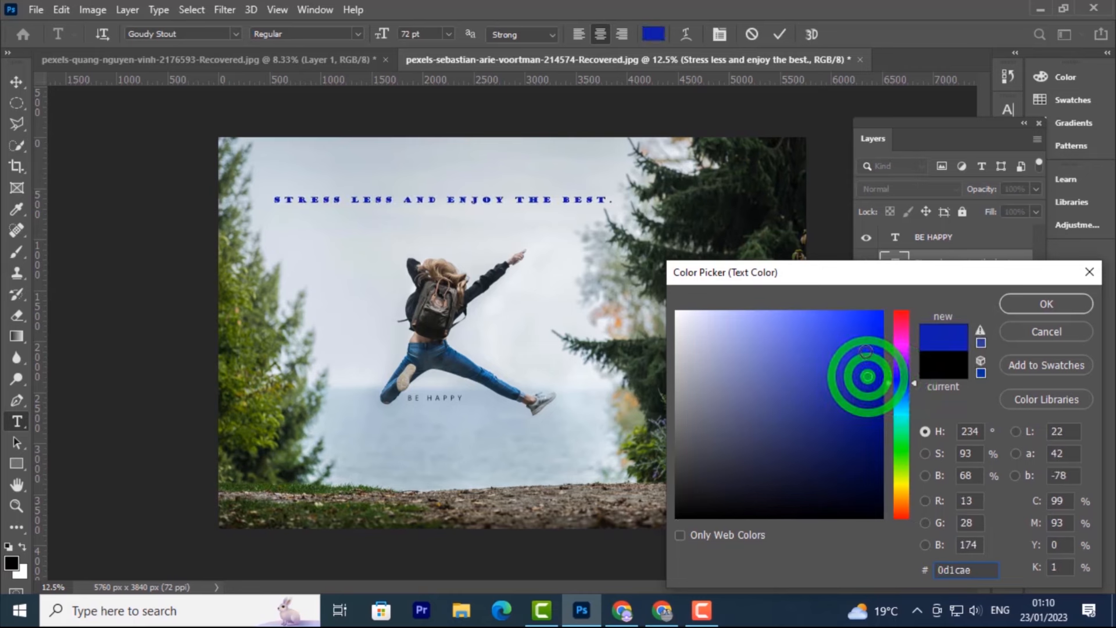
click(865, 351)
click(856, 395)
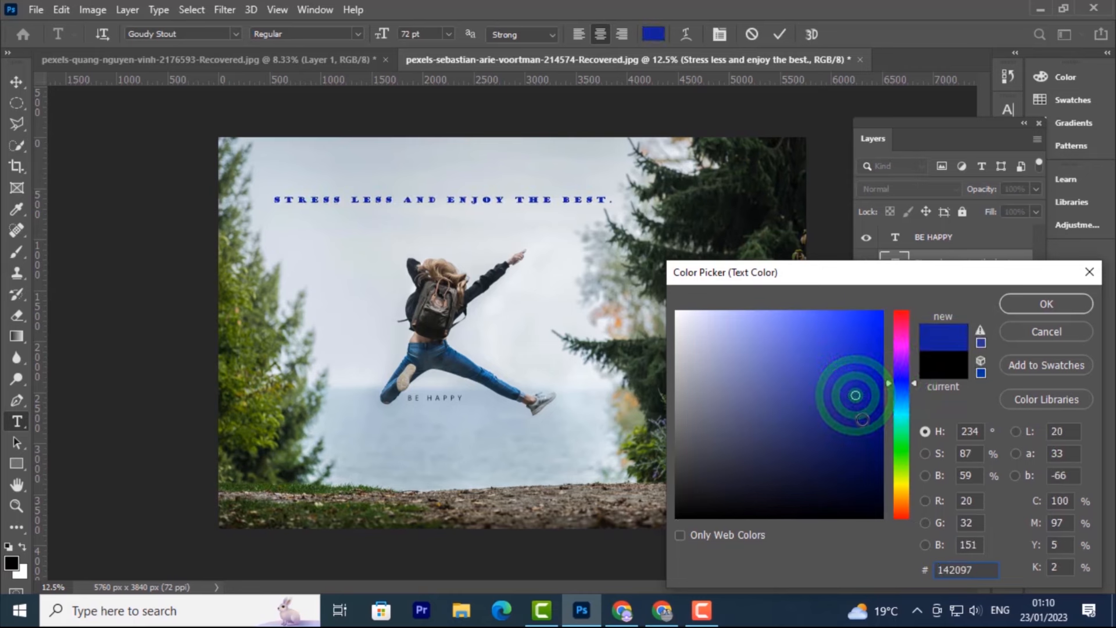
click(864, 428)
click(873, 449)
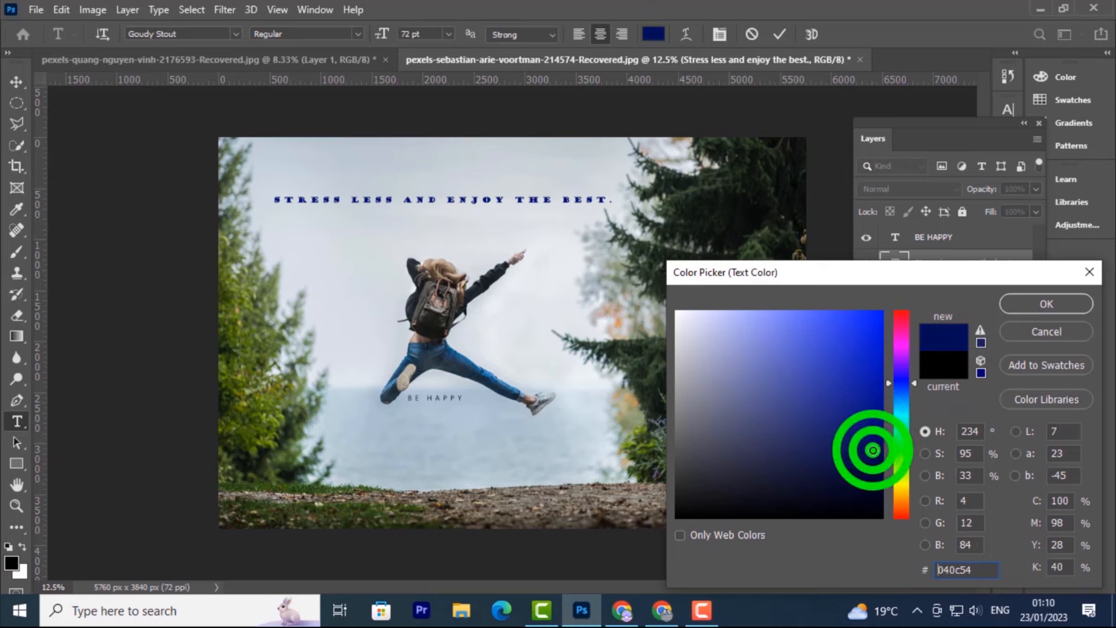
click(867, 419)
click(872, 415)
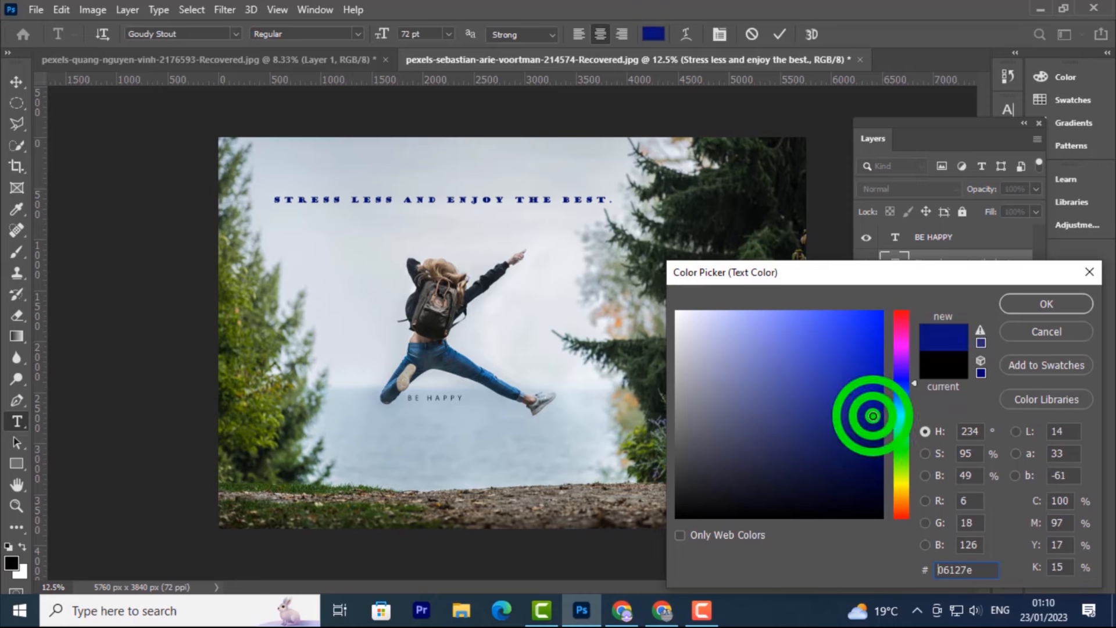
click(1029, 304)
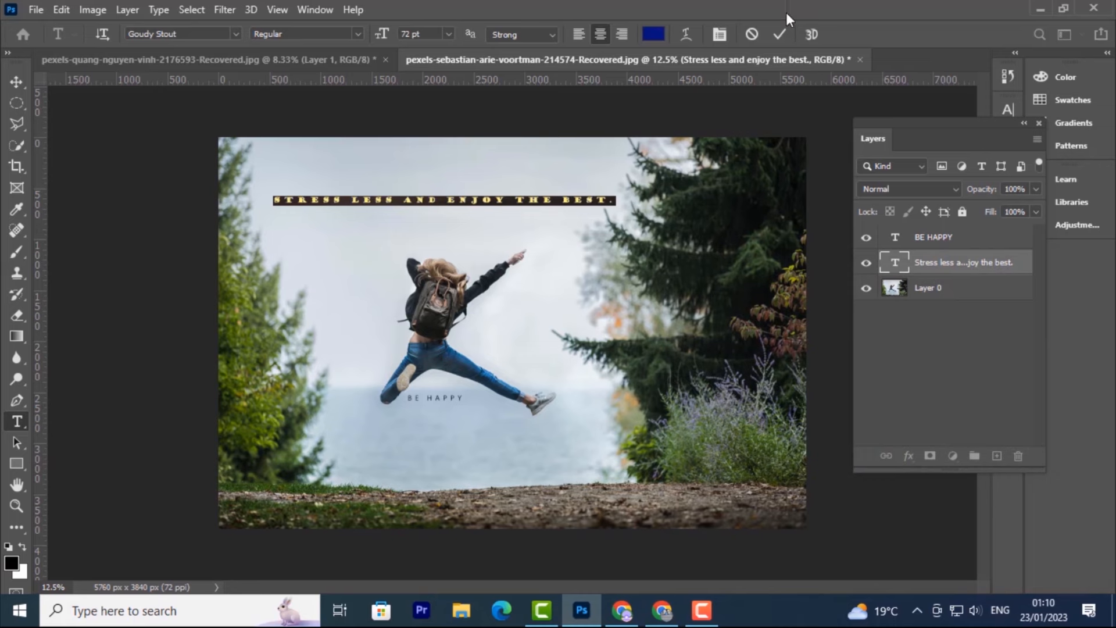
click(778, 36)
Free Transform the headline, scaling it proportionally to about 115% so it spans the sky between the trees
key(v)
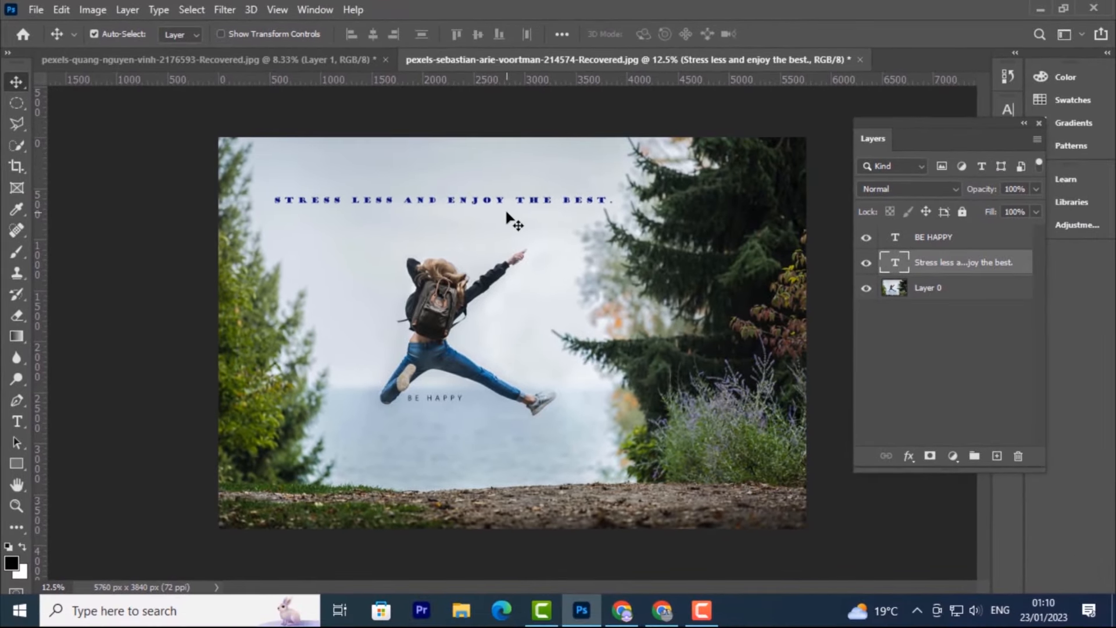
key(ctrl+t)
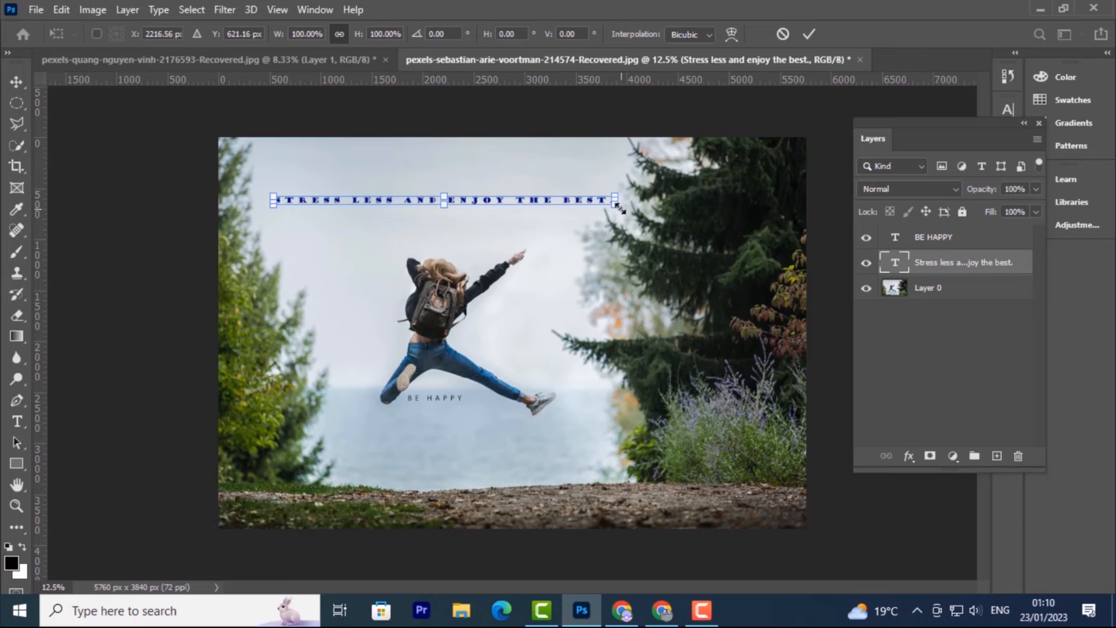
drag(617, 206, 629, 226)
mouse_move(448, 204)
mouse_down()
mouse_move(443, 110)
mouse_move(446, 210)
mouse_up()
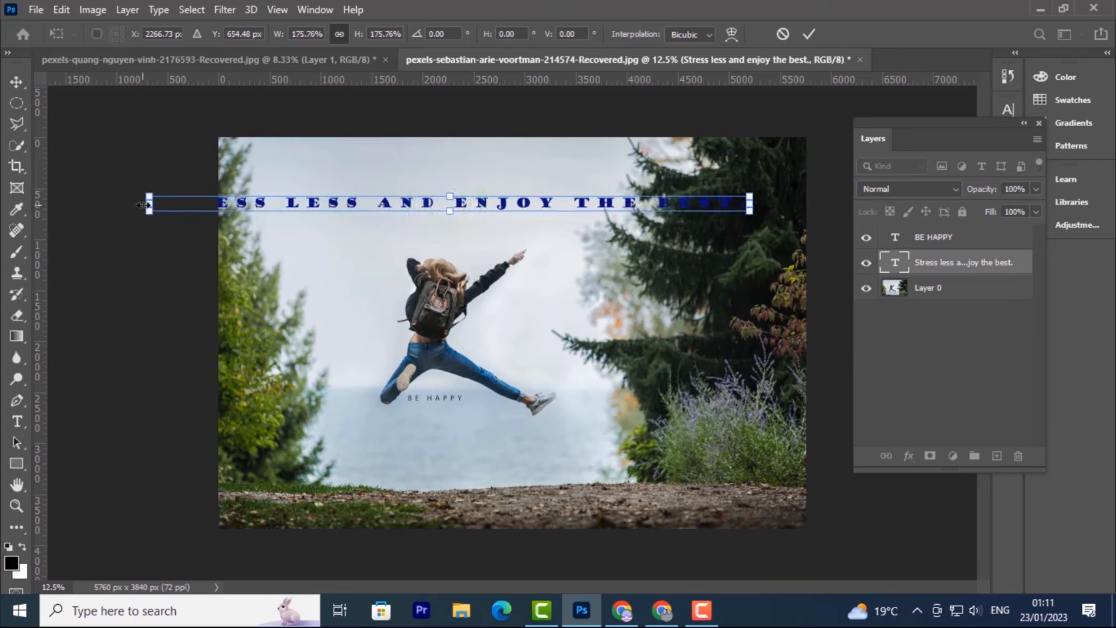
drag(144, 205, 239, 220)
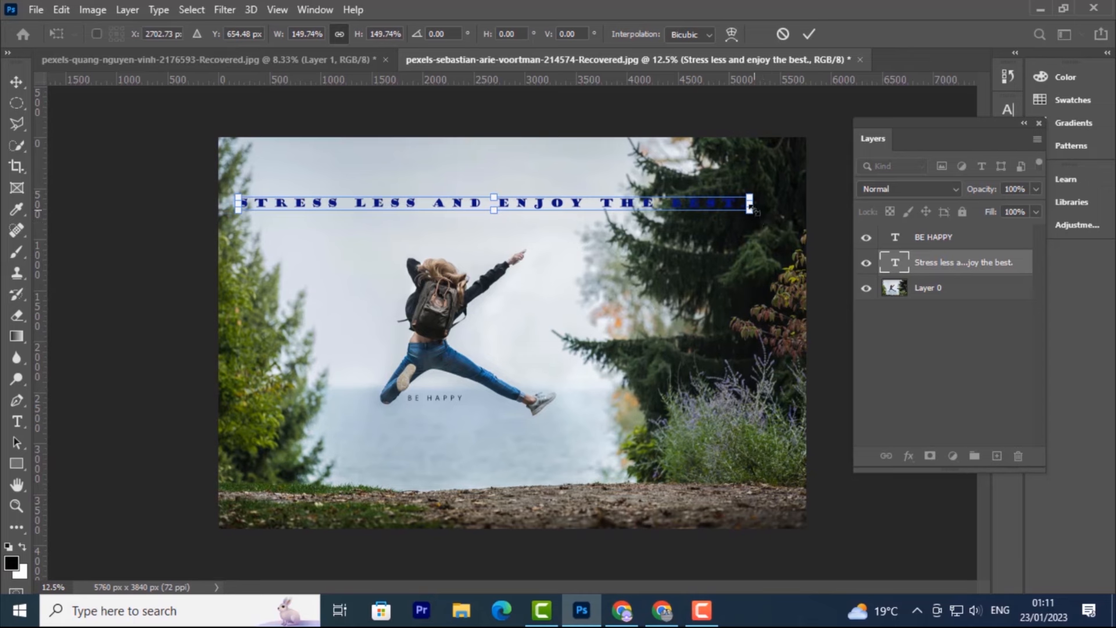
drag(750, 202, 630, 201)
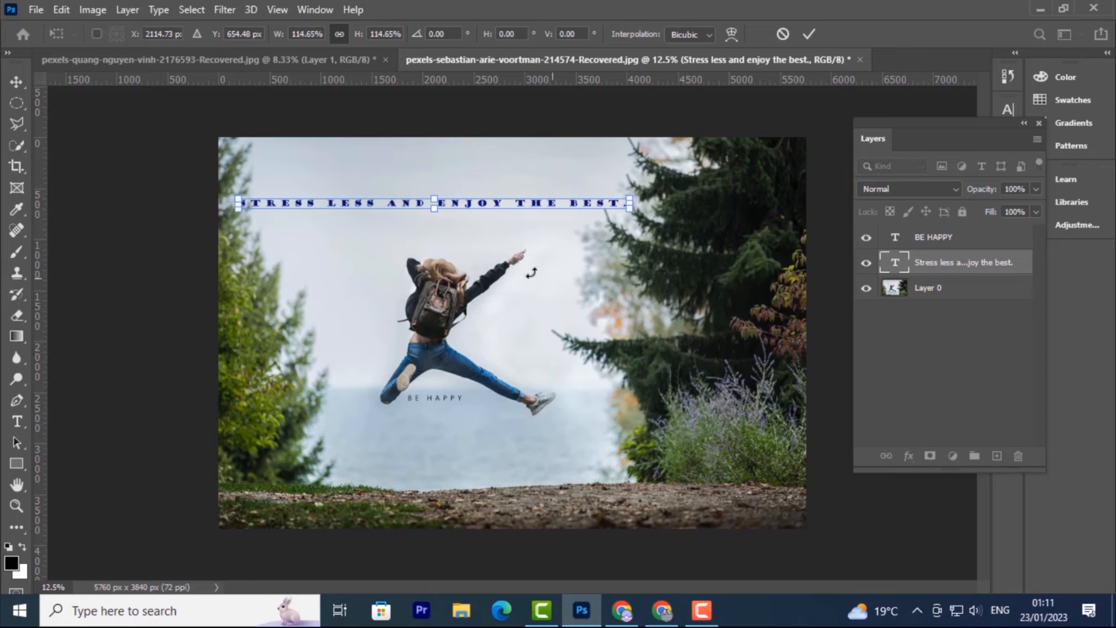
Stretch the headline vertically to about 253% height with about 115% width, and apply the transform
mouse_move(434, 197)
mouse_down()
mouse_move(434, 175)
mouse_move(441, 241)
mouse_move(438, 211)
mouse_up()
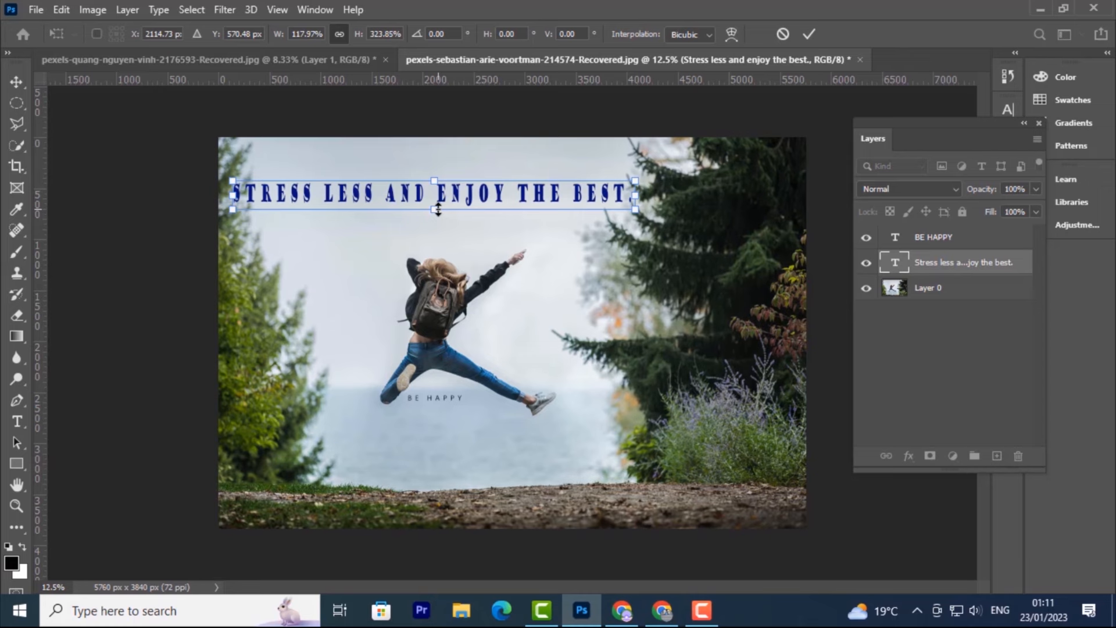
drag(437, 210, 436, 201)
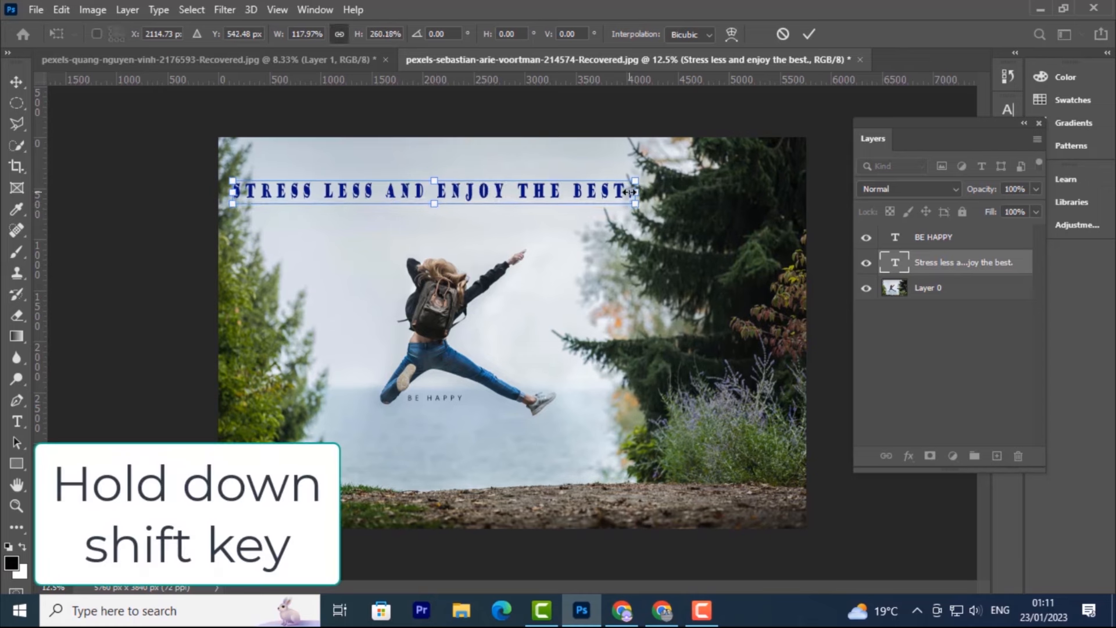
drag(238, 192, 244, 192)
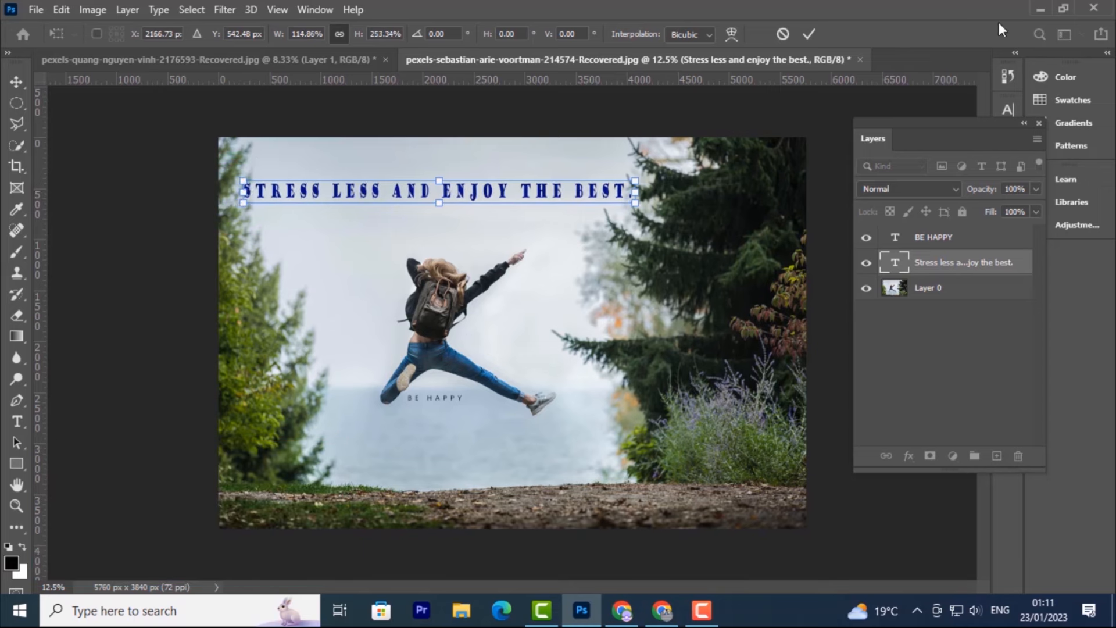
click(807, 33)
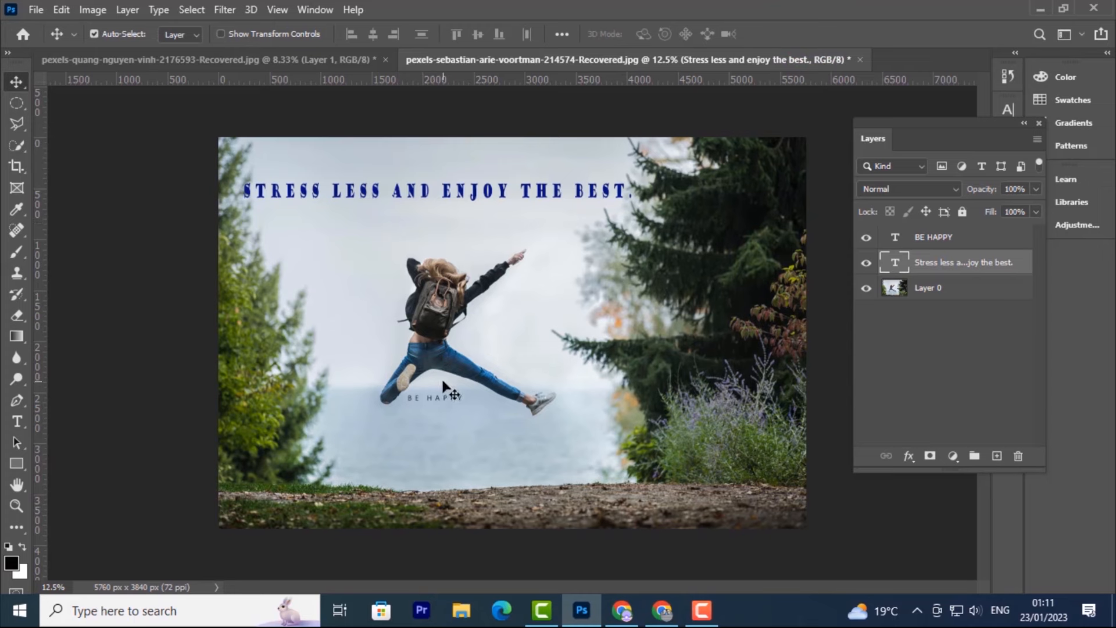
Select the BE HAPPY text for editing and set its font to Microsoft Sans Serif at 100 pt
click(437, 405)
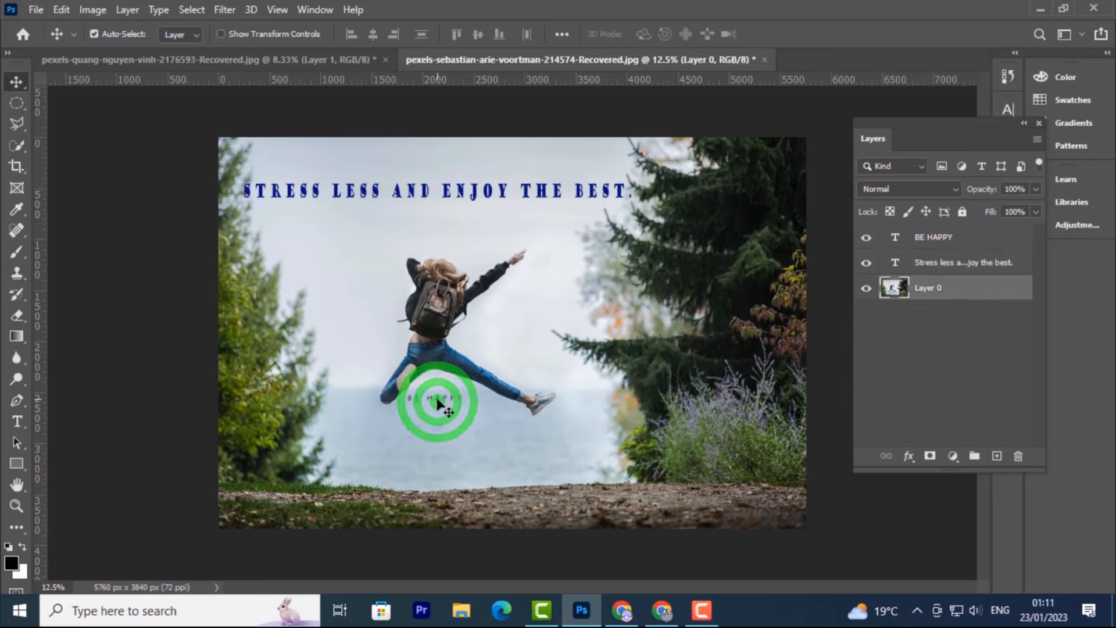
click(940, 237)
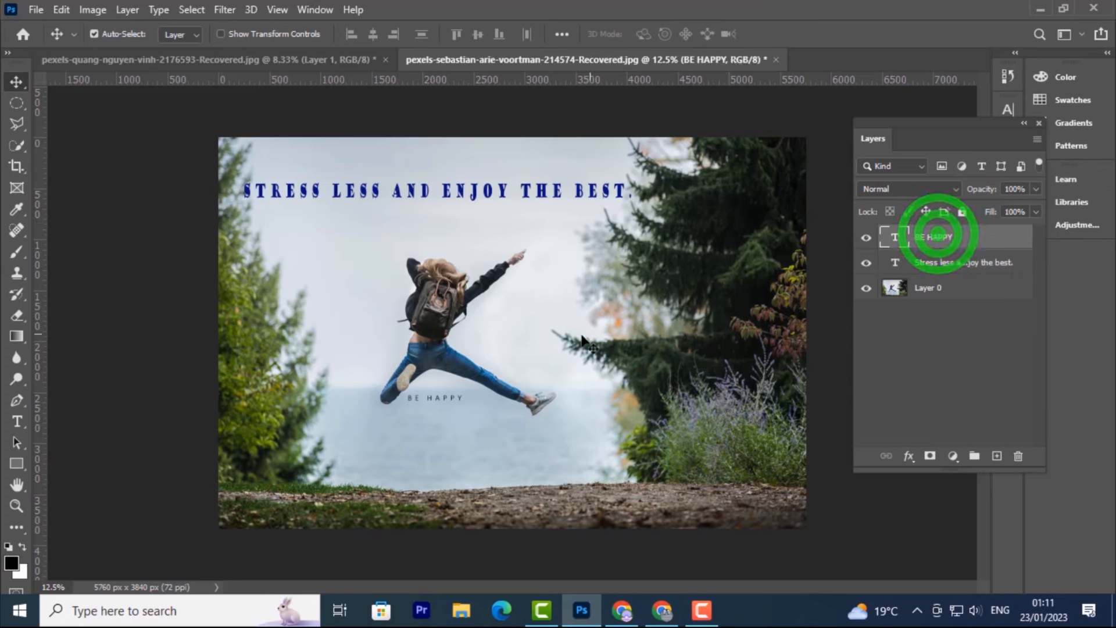
click(427, 399)
double_click(427, 400)
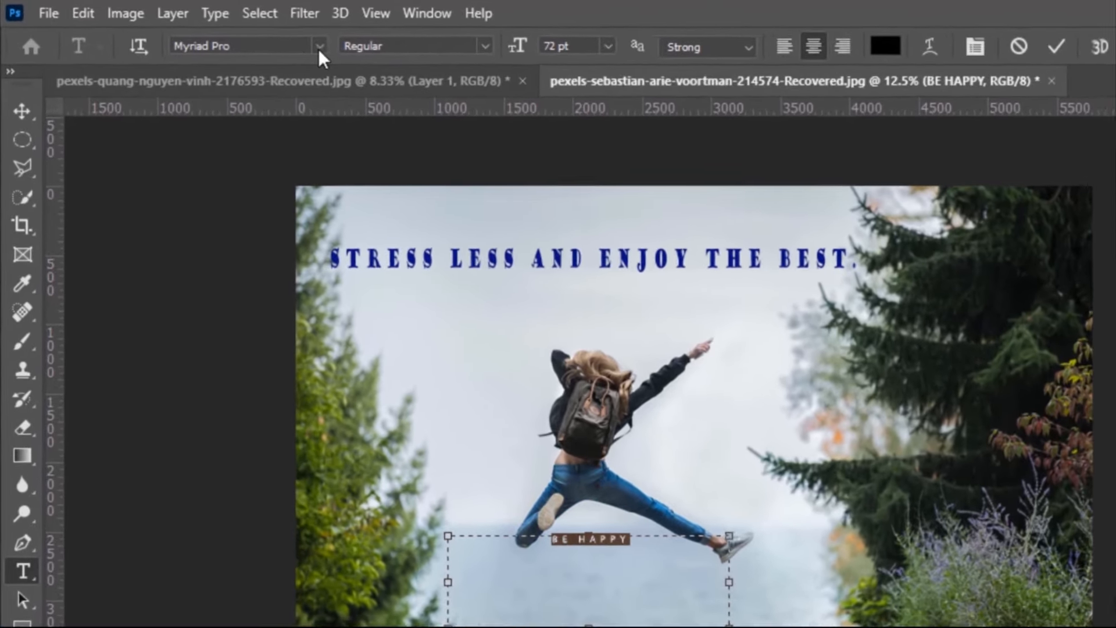
click(236, 33)
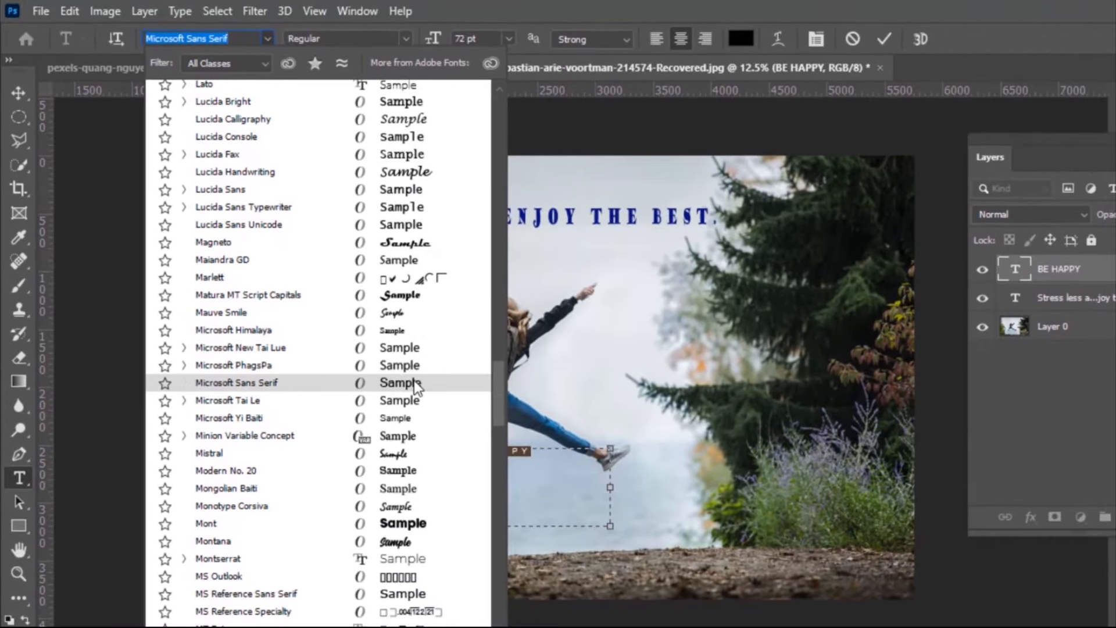
click(416, 384)
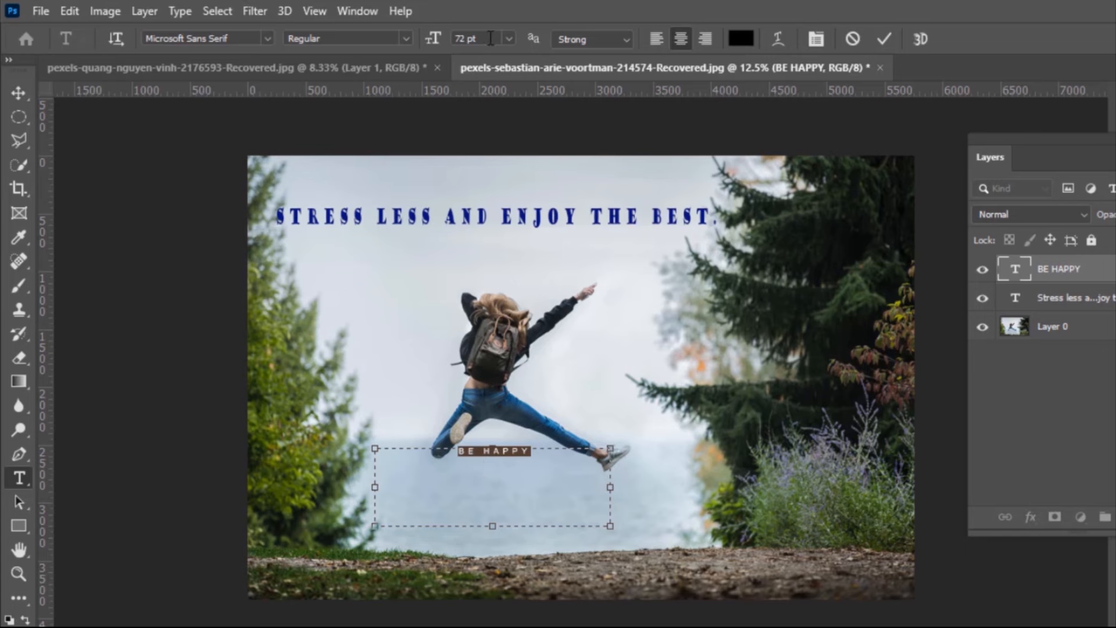
click(465, 39)
key(Return)
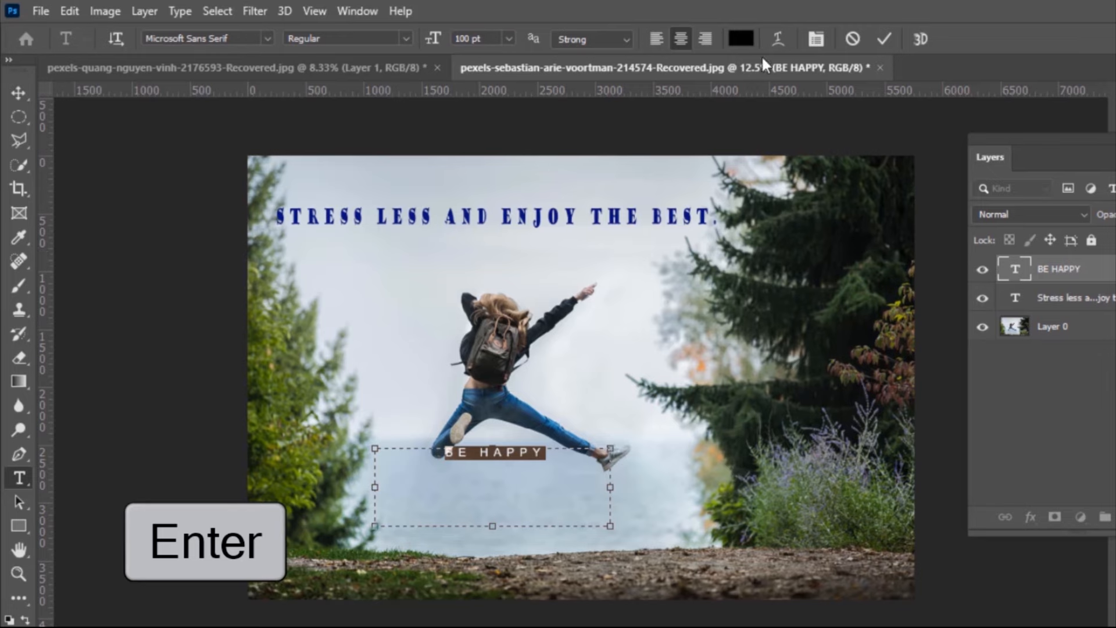
Try green shades for the BE HAPPY text color and switch the hue to a dark brown, 4b3f09
click(740, 44)
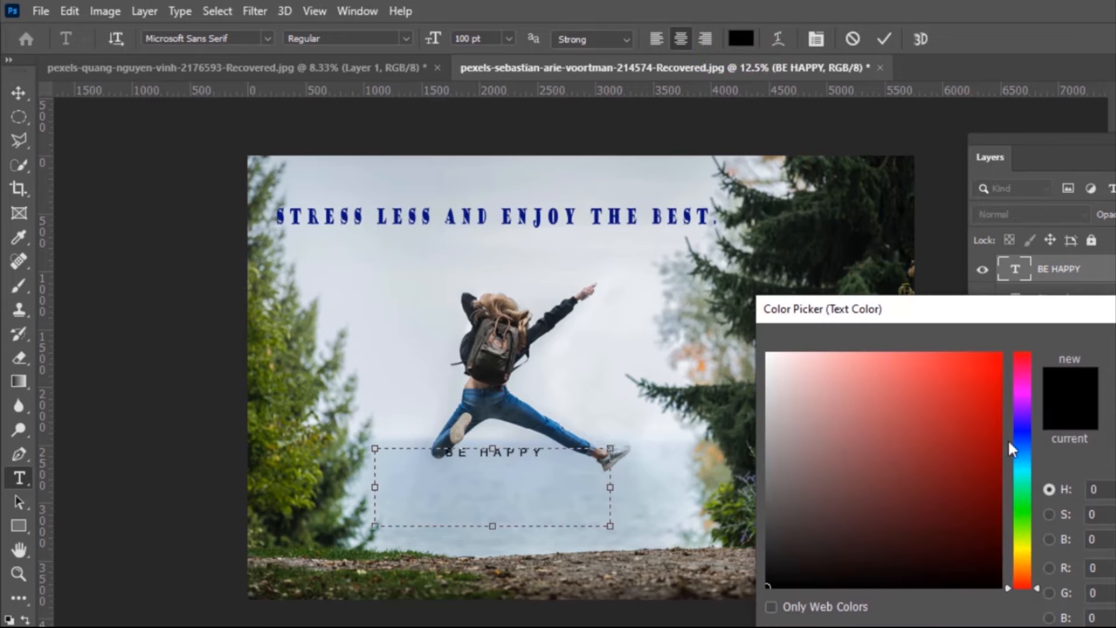
click(1017, 499)
click(964, 462)
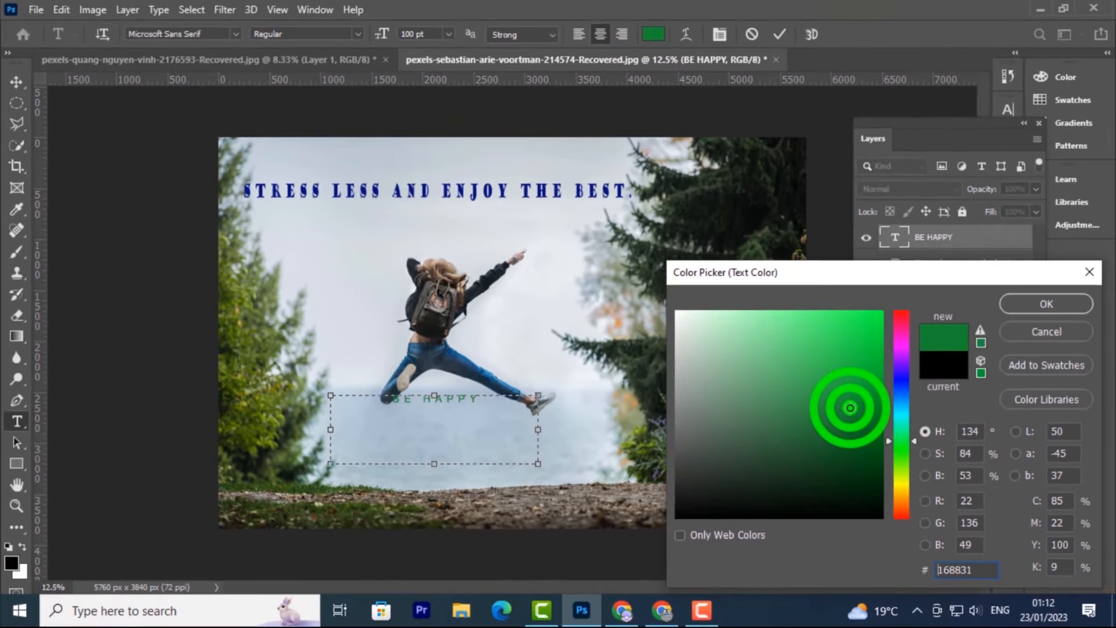
click(838, 412)
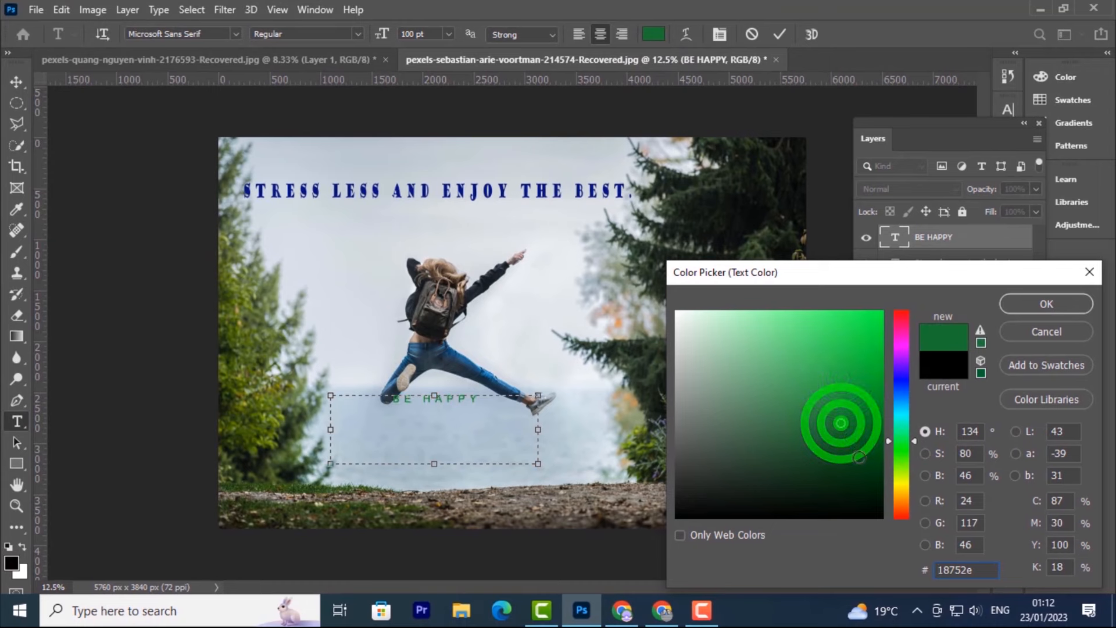
click(858, 457)
click(892, 490)
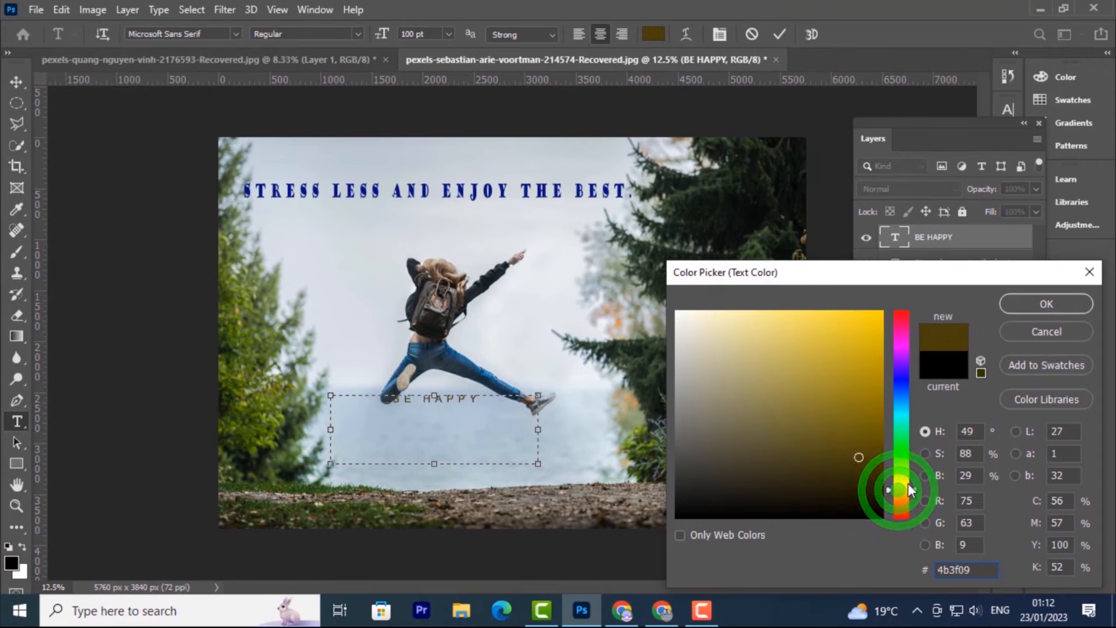
Set the BE HAPPY text colour to dark red #aa1506 and commit the text edit
click(862, 394)
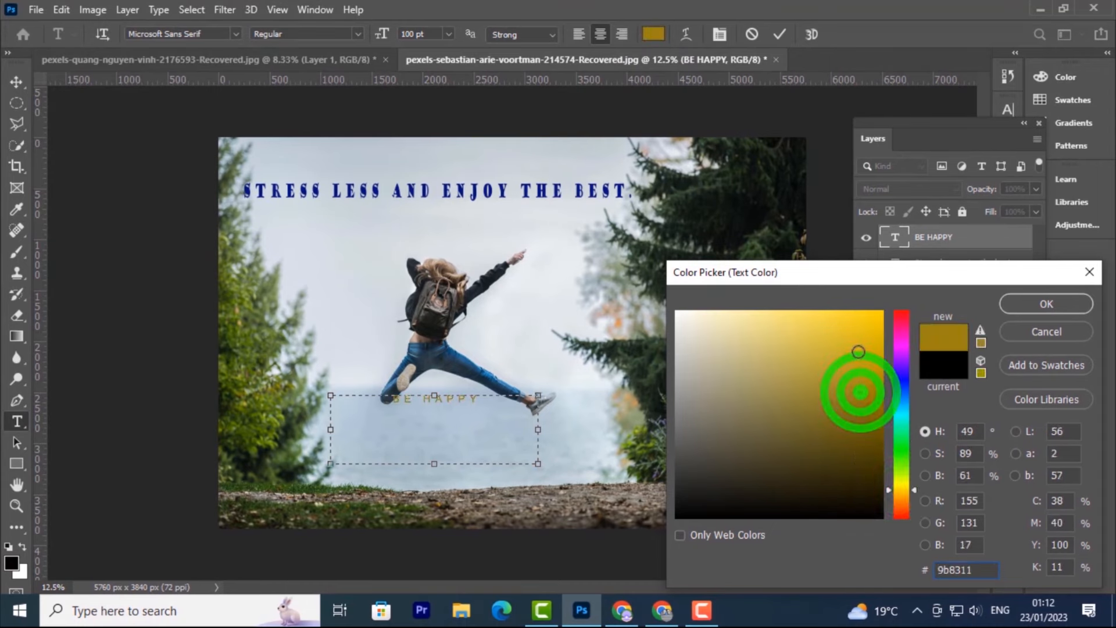
click(857, 351)
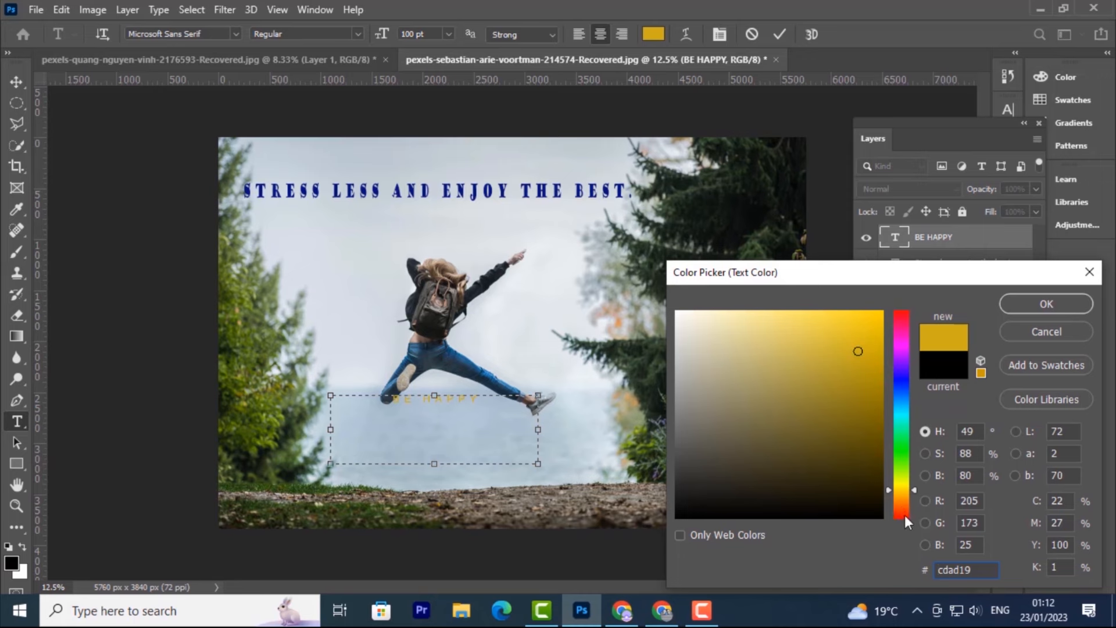
click(901, 516)
click(878, 319)
click(862, 373)
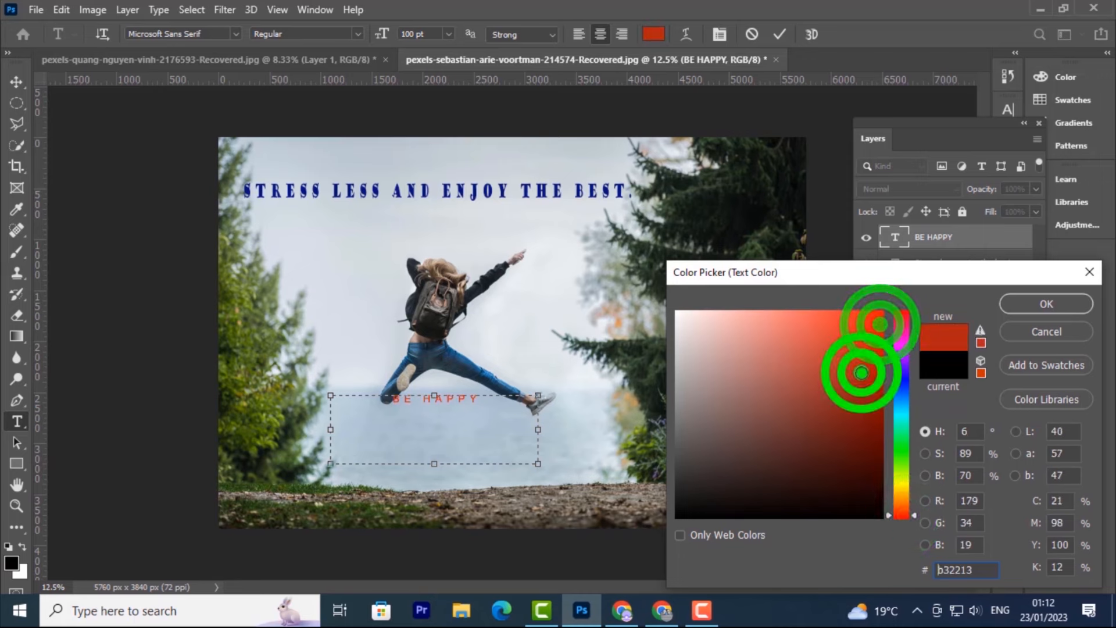
click(866, 386)
click(874, 361)
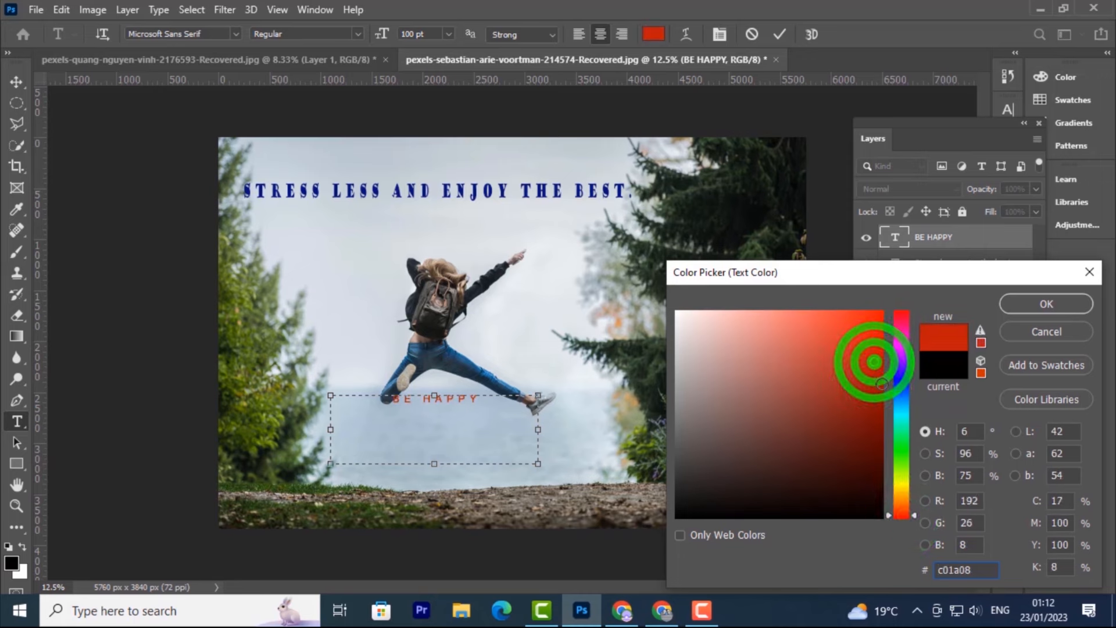
click(876, 380)
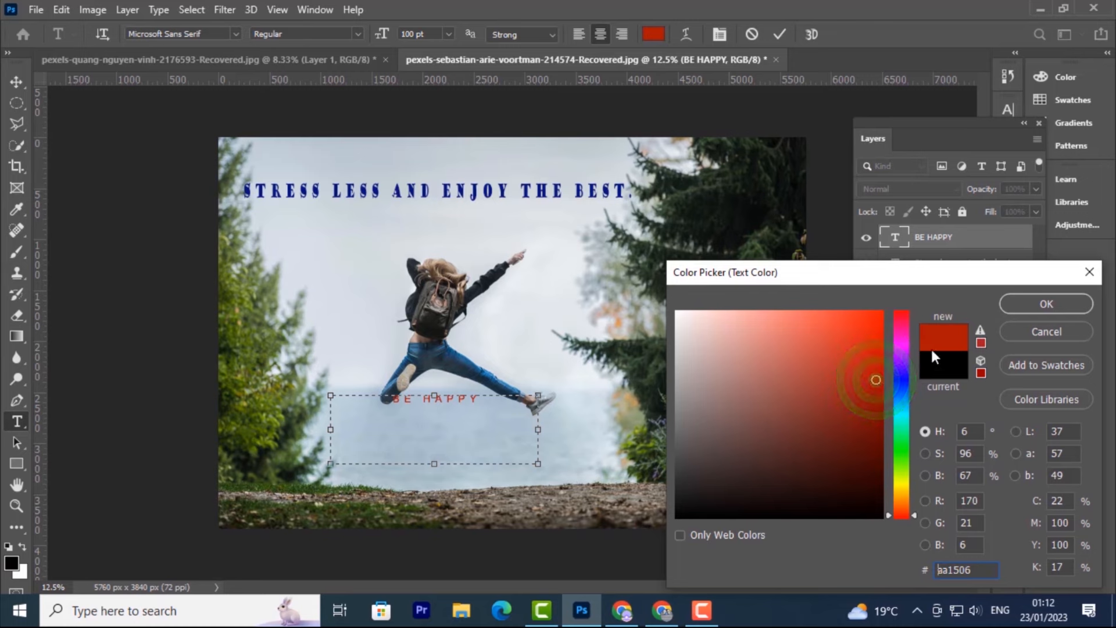
click(1036, 301)
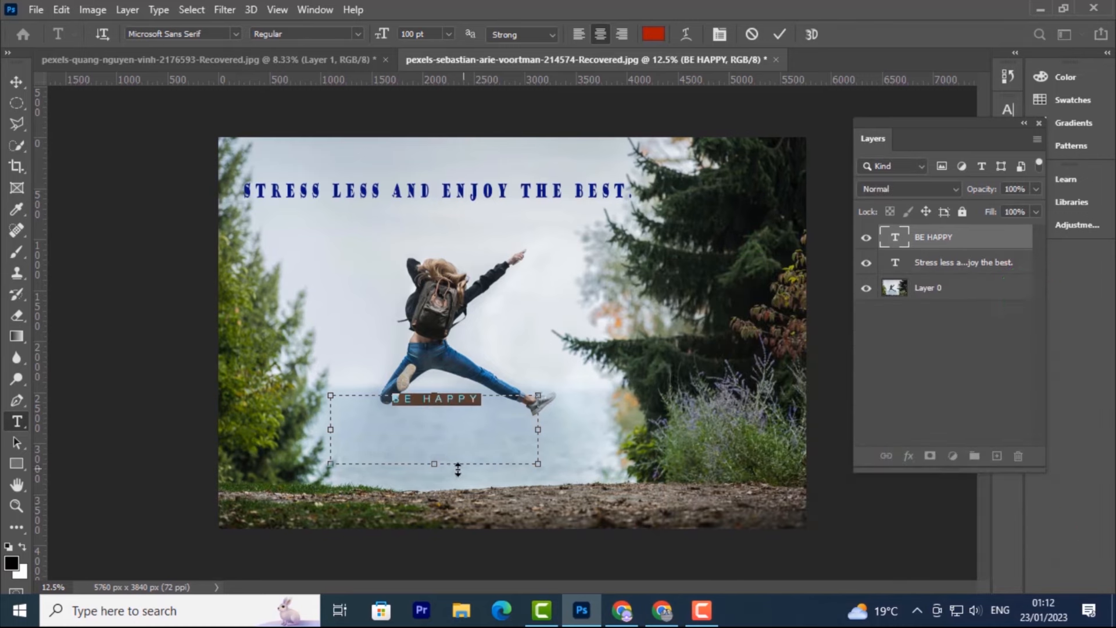
click(778, 35)
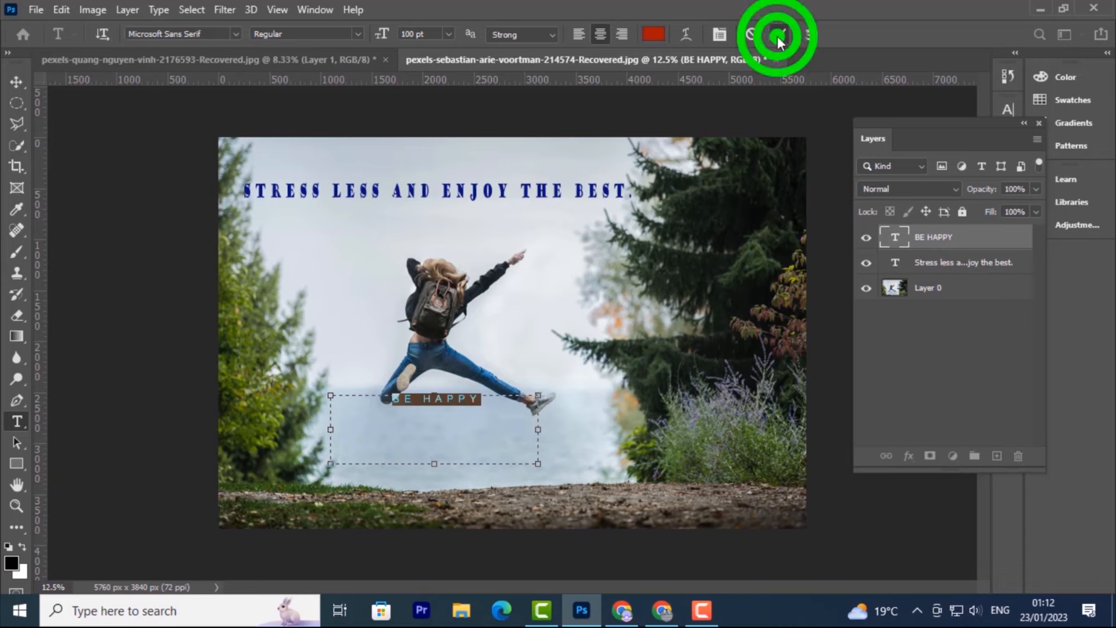
Move the BE HAPPY text down below the jumping woman's feet and shift the STRESS LESS headline slightly to the right
key(v)
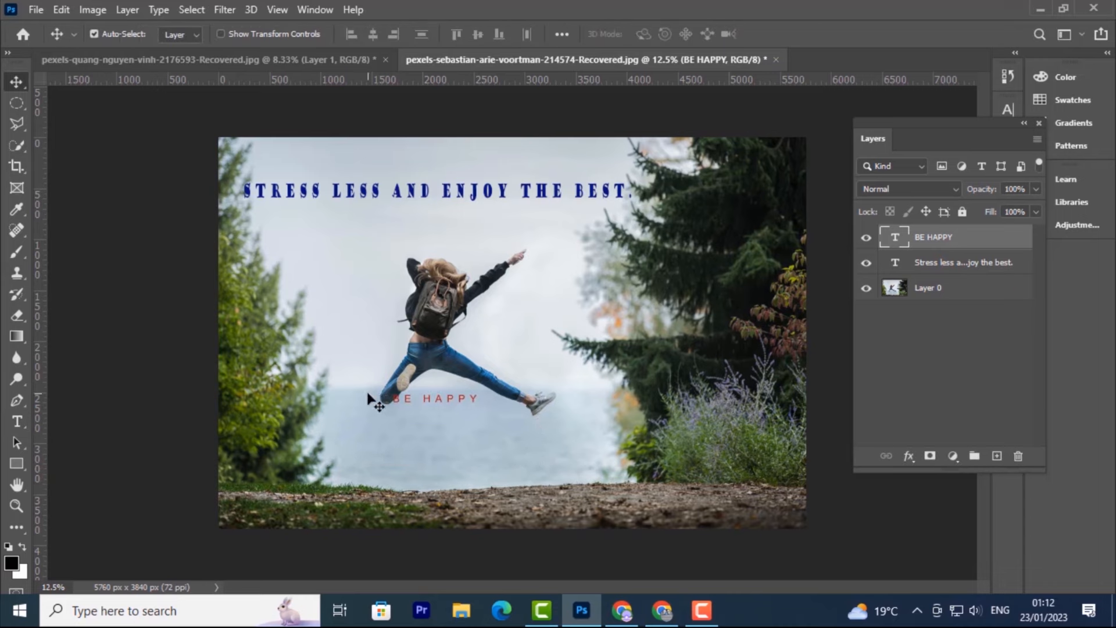
click(16, 82)
drag(432, 401, 448, 426)
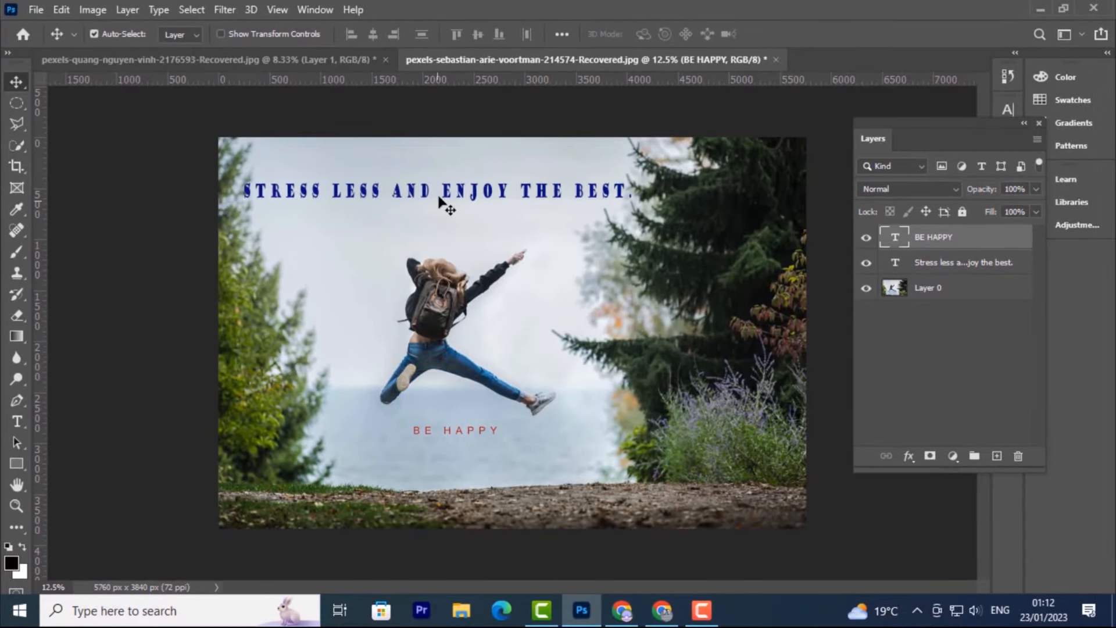
drag(439, 193, 457, 194)
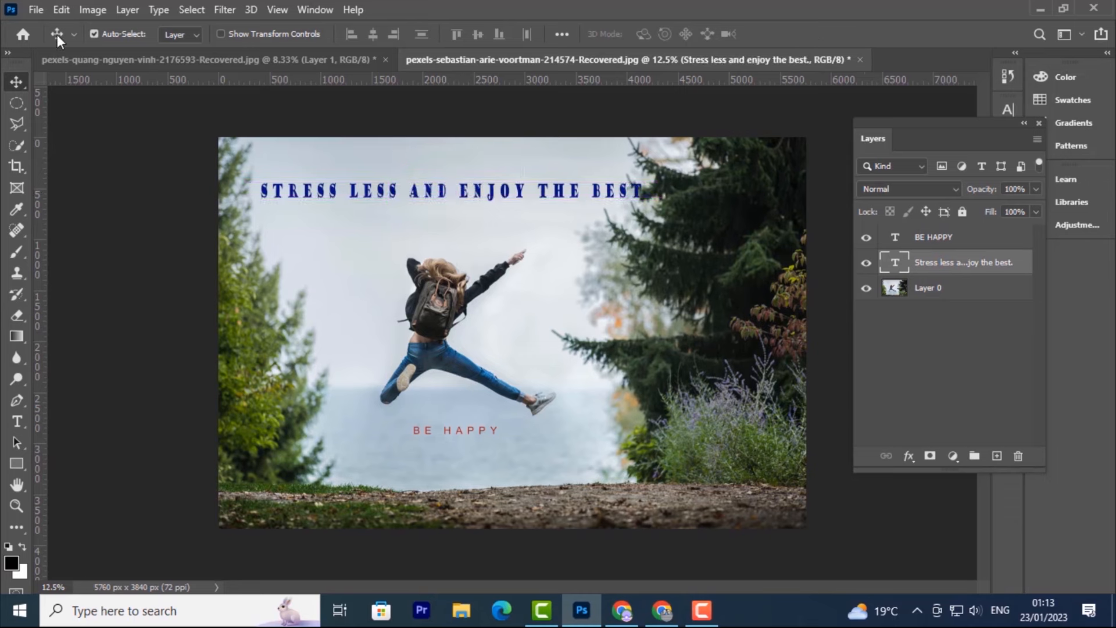
Turn off Auto-Select for the Move tool and move the BE HAPPY layer up to just beneath the headline
click(93, 33)
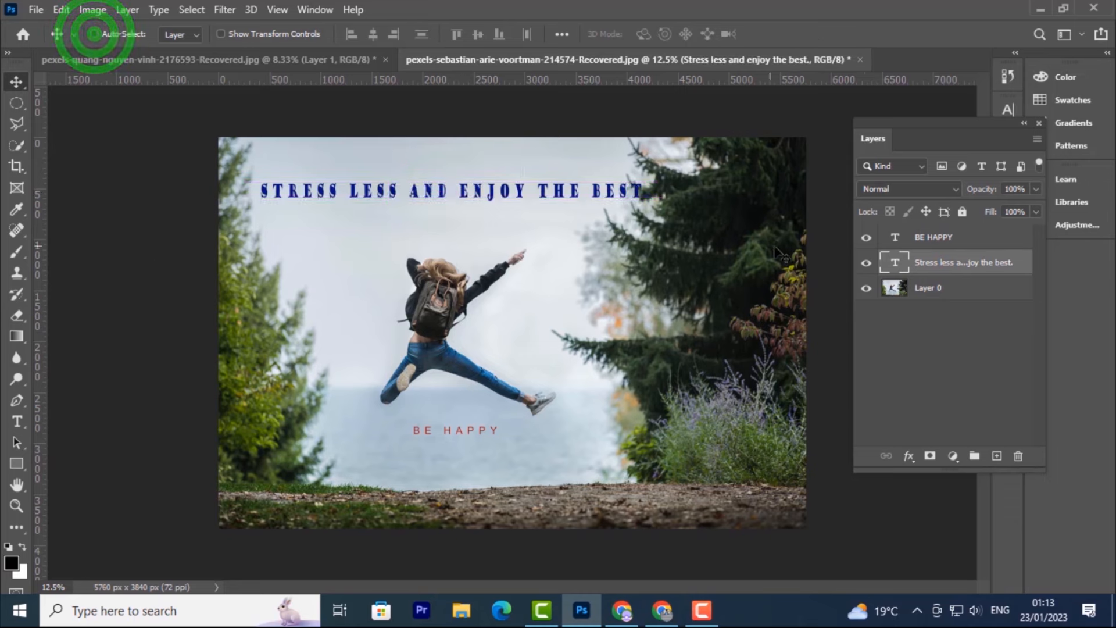
click(943, 238)
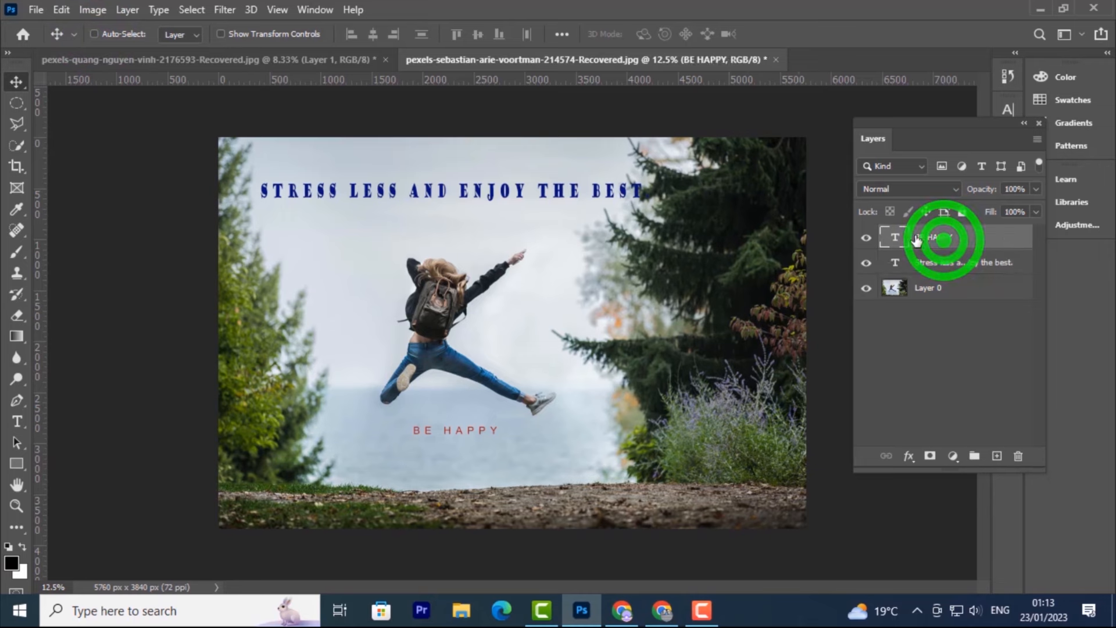
drag(467, 430, 450, 157)
drag(457, 161, 460, 234)
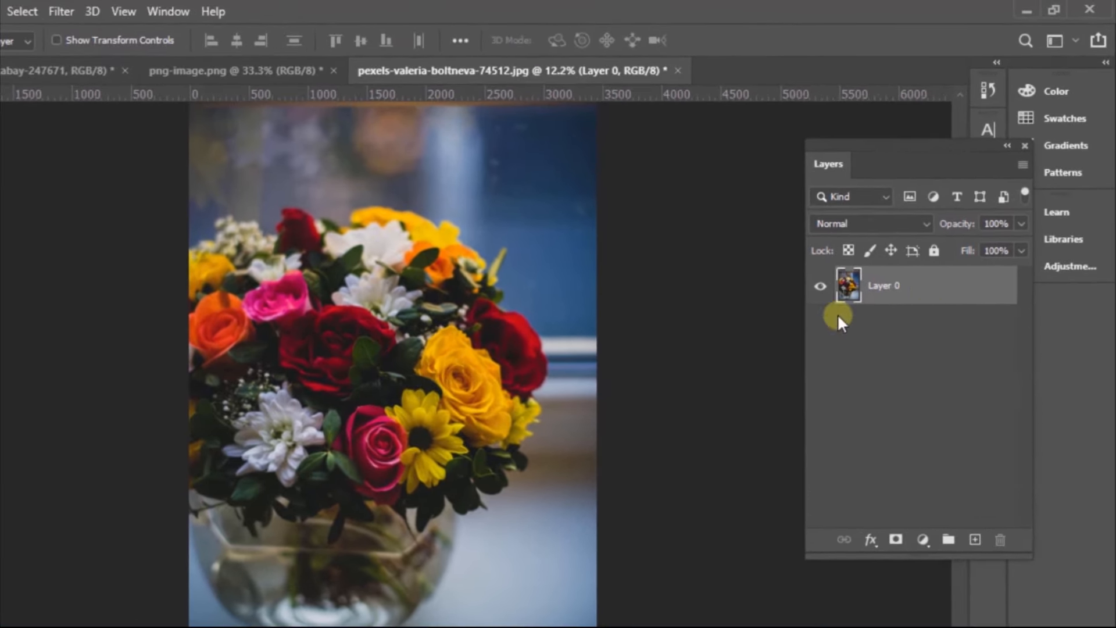
Add a layer mask to Layer 0 of the flower bouquet photo and make the mask active
click(979, 243)
click(896, 539)
click(894, 278)
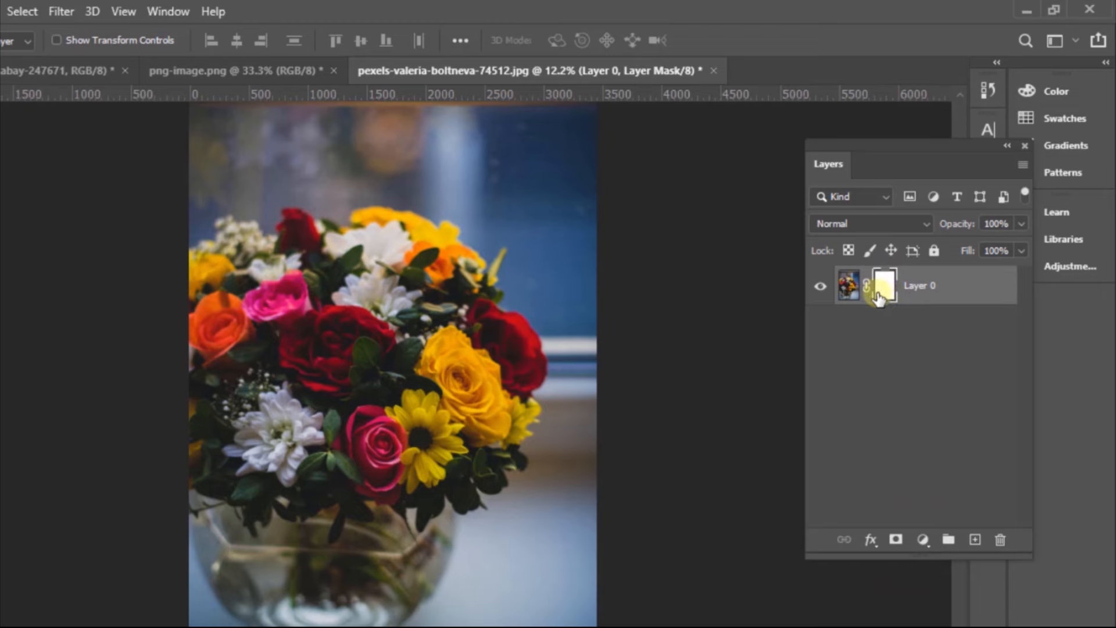
click(882, 290)
click(883, 287)
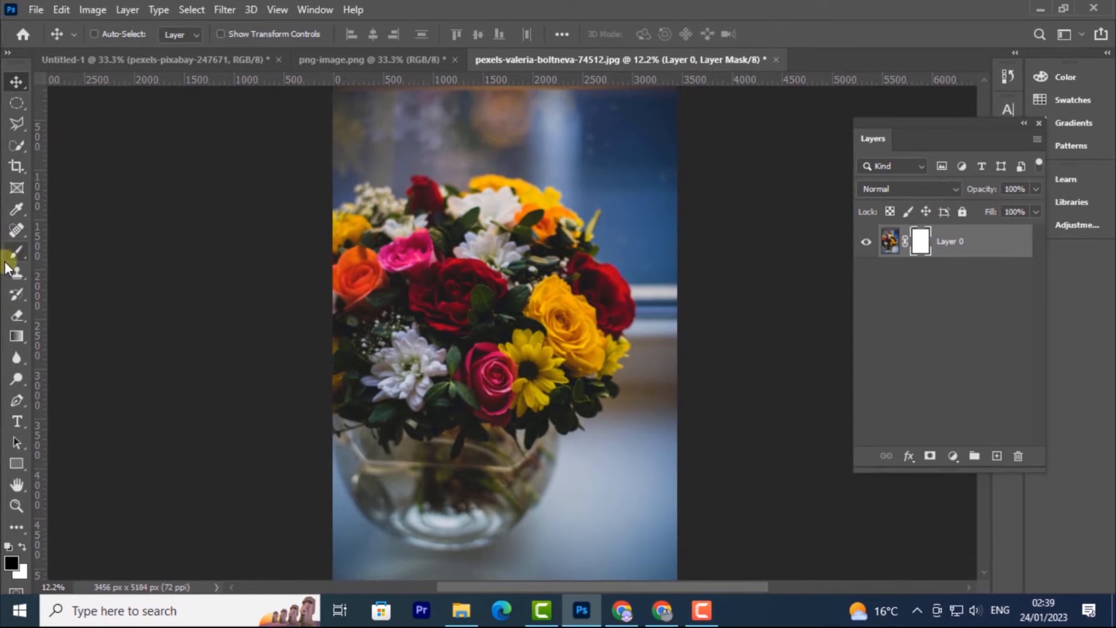
Paint black on the layer mask with the Brush tool to hide the blue background and flower edges right of the bouquet
click(14, 254)
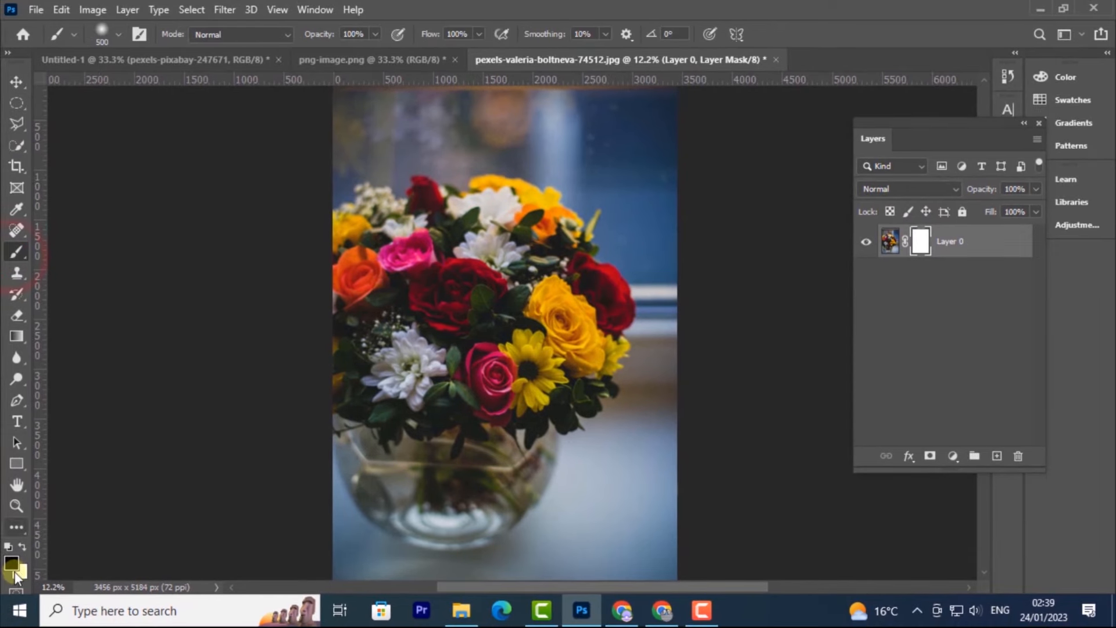
click(587, 218)
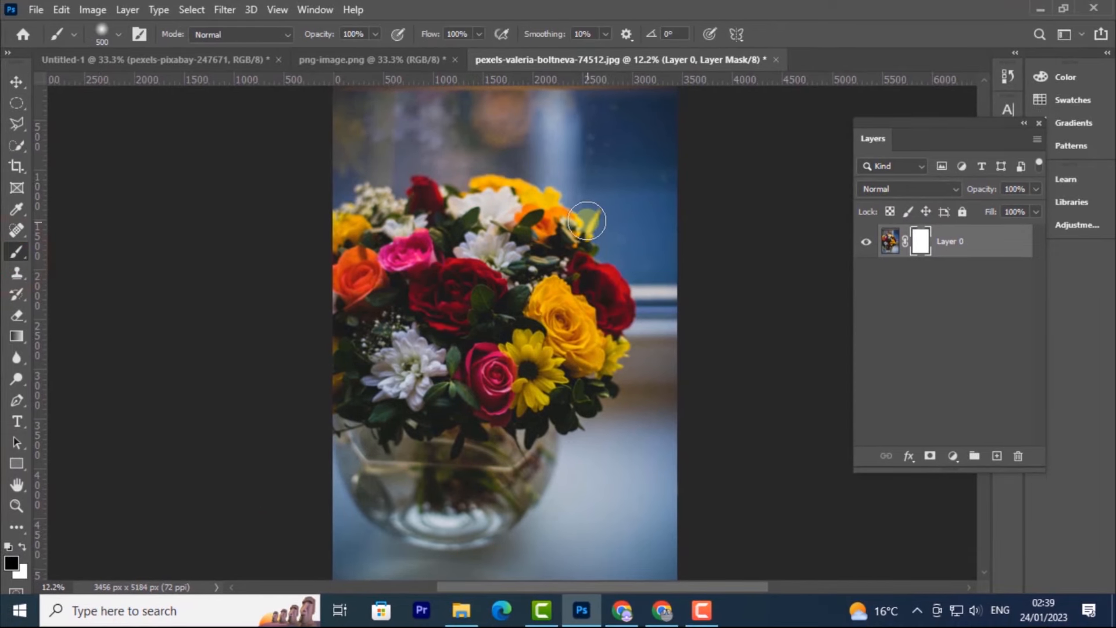
mouse_move(589, 295)
mouse_down()
mouse_move(595, 337)
mouse_move(640, 180)
mouse_move(630, 403)
mouse_move(667, 226)
mouse_move(642, 174)
mouse_move(616, 154)
mouse_move(514, 116)
mouse_move(550, 178)
mouse_move(647, 166)
mouse_move(565, 106)
mouse_move(574, 174)
mouse_move(642, 161)
mouse_up()
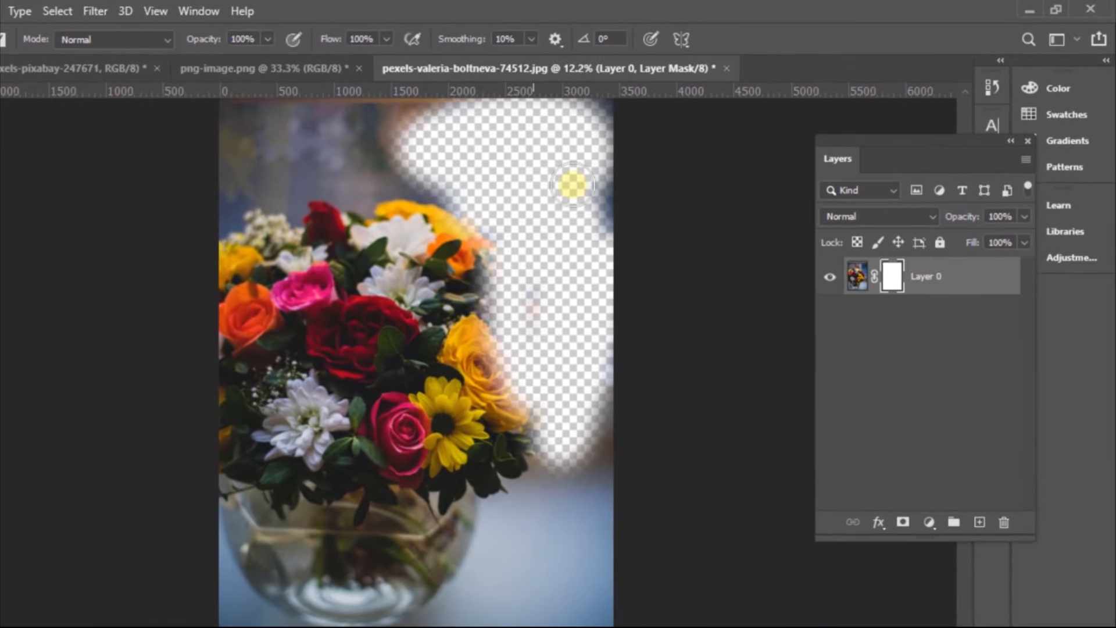
mouse_move(572, 185)
mouse_down()
mouse_move(597, 258)
mouse_move(598, 195)
mouse_move(537, 485)
mouse_move(553, 419)
mouse_up()
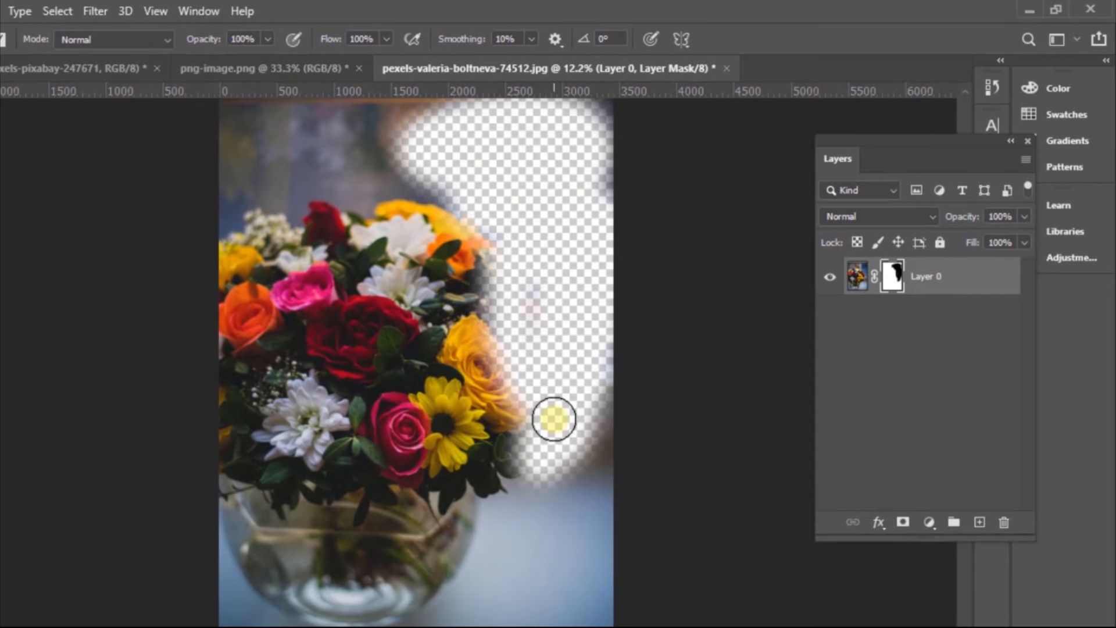
mouse_move(553, 418)
mouse_down()
mouse_move(568, 396)
mouse_move(549, 402)
mouse_up()
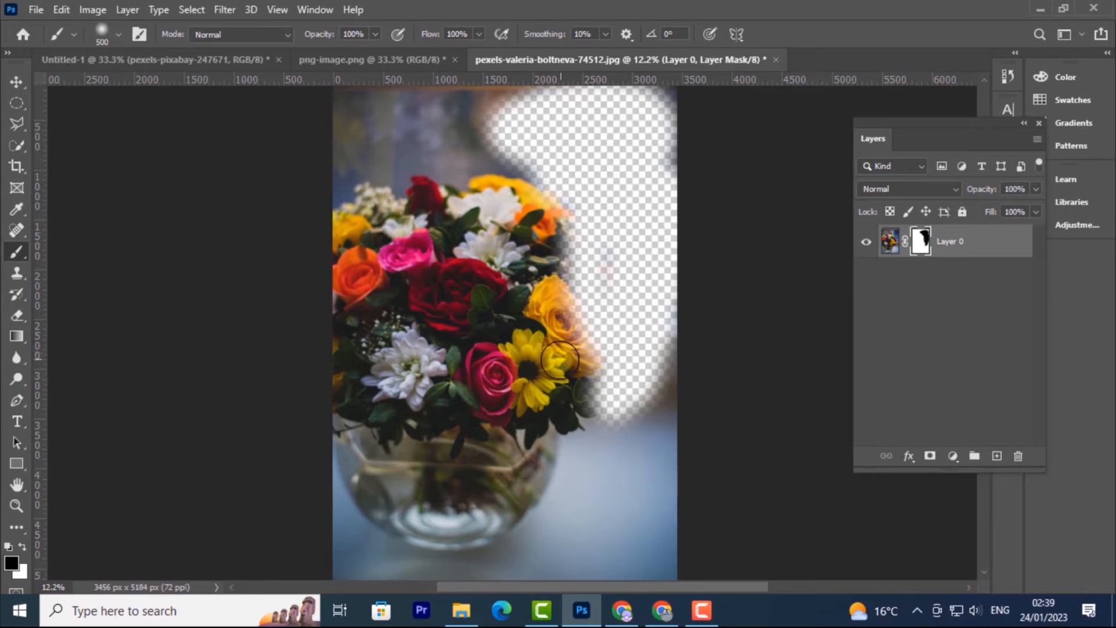
Switch the foreground colour to white and paint on the mask to restore the hidden flowers and background
click(23, 544)
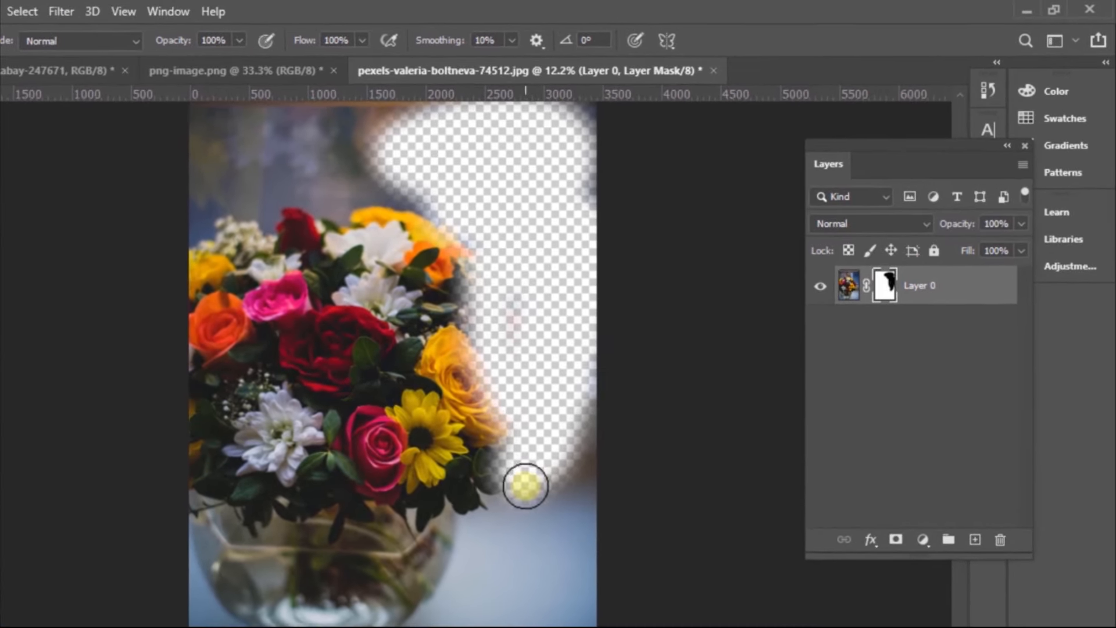
drag(617, 412, 618, 240)
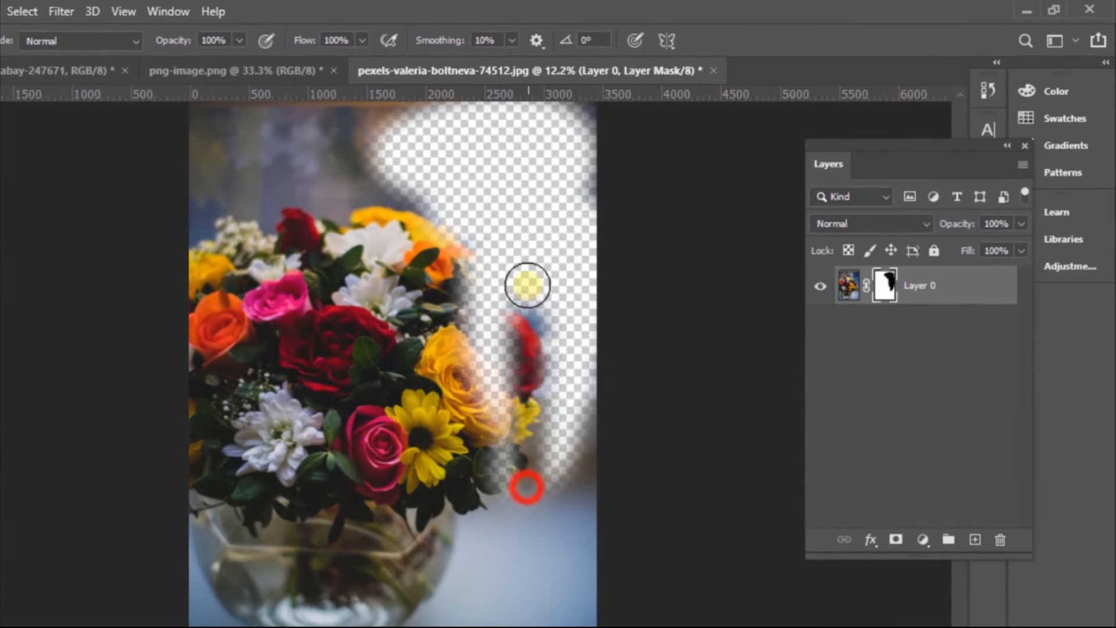
mouse_move(527, 284)
mouse_down()
mouse_move(494, 332)
mouse_move(495, 455)
mouse_move(515, 499)
mouse_move(489, 260)
mouse_move(487, 324)
mouse_move(411, 198)
mouse_move(486, 213)
mouse_move(429, 209)
mouse_move(392, 181)
mouse_move(476, 165)
mouse_move(394, 166)
mouse_move(492, 122)
mouse_move(377, 160)
mouse_move(429, 136)
mouse_move(380, 157)
mouse_move(387, 147)
mouse_move(465, 114)
mouse_move(547, 124)
mouse_move(408, 173)
mouse_move(550, 117)
mouse_move(488, 204)
mouse_move(503, 315)
mouse_move(535, 314)
mouse_move(575, 177)
mouse_move(559, 134)
mouse_move(554, 126)
mouse_move(534, 409)
mouse_move(538, 423)
mouse_move(575, 294)
mouse_move(582, 450)
mouse_move(557, 517)
mouse_move(598, 270)
mouse_up()
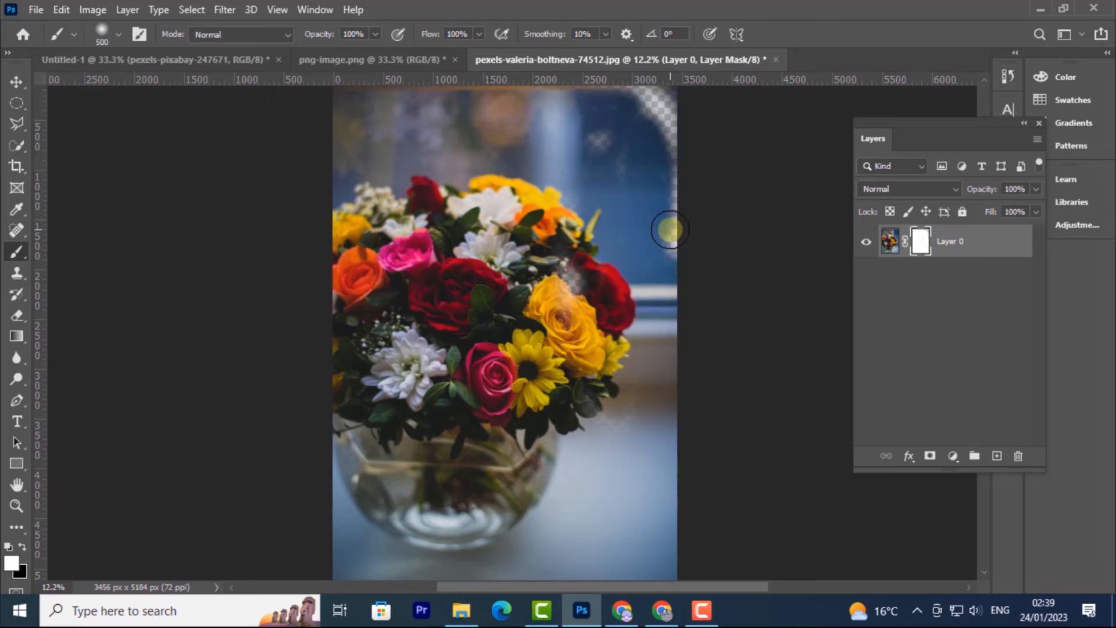
mouse_move(669, 229)
mouse_down()
mouse_move(641, 232)
mouse_move(670, 244)
mouse_up()
mouse_move(670, 245)
mouse_down()
mouse_move(667, 143)
mouse_move(651, 107)
mouse_move(585, 103)
mouse_move(662, 110)
mouse_move(646, 154)
mouse_move(592, 134)
mouse_up()
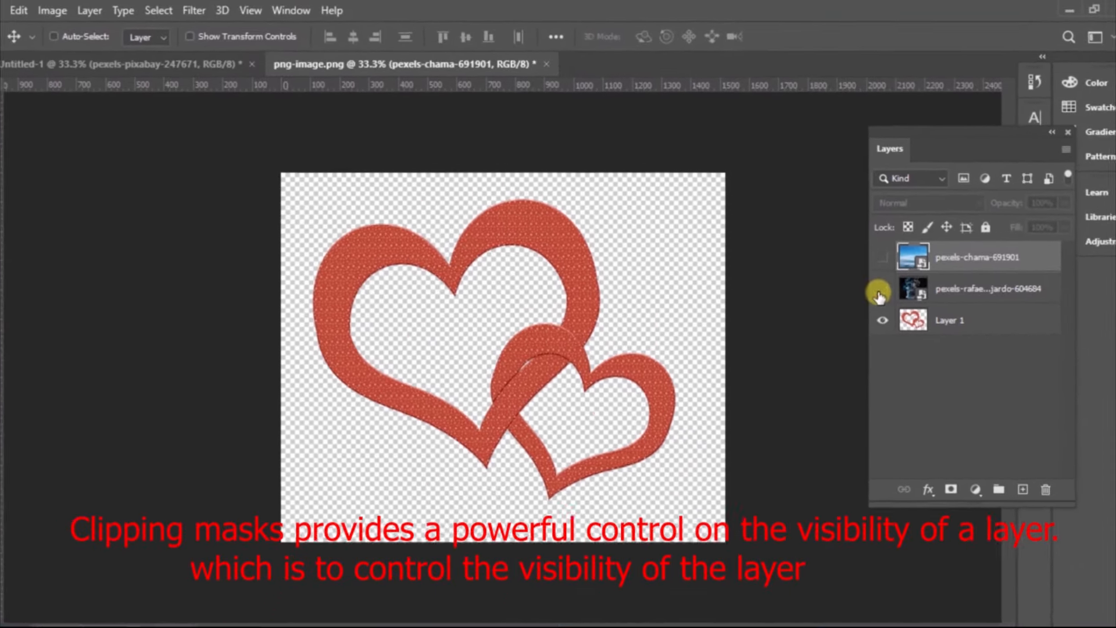
Make the blue smoke image layer visible in png-image.png and clip it to the hearts on Layer 1 with a clipping mask
click(881, 288)
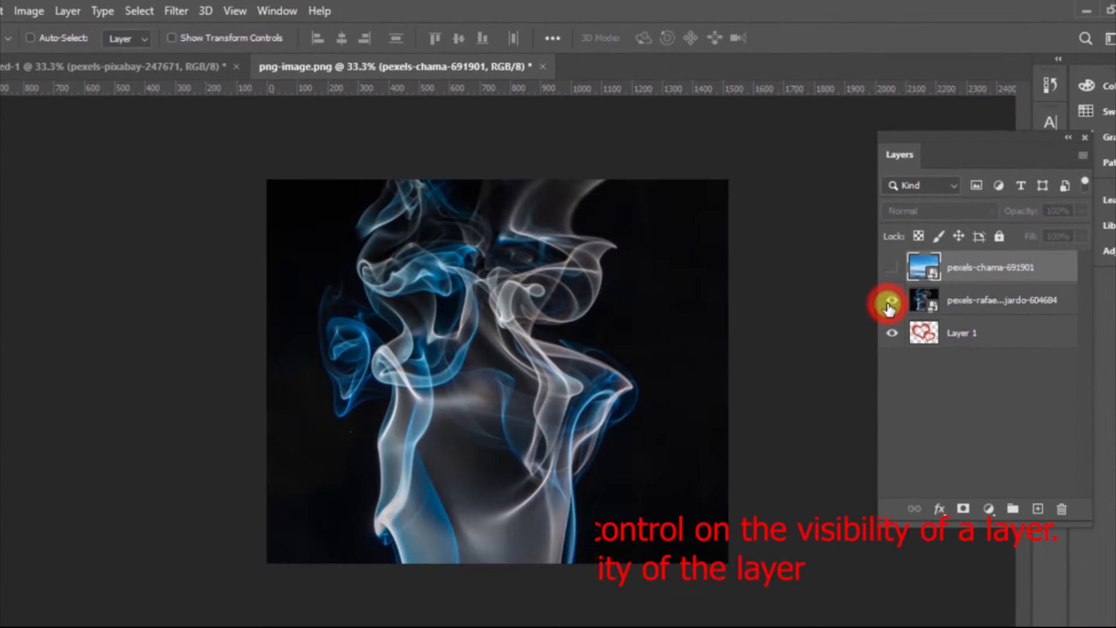
click(880, 289)
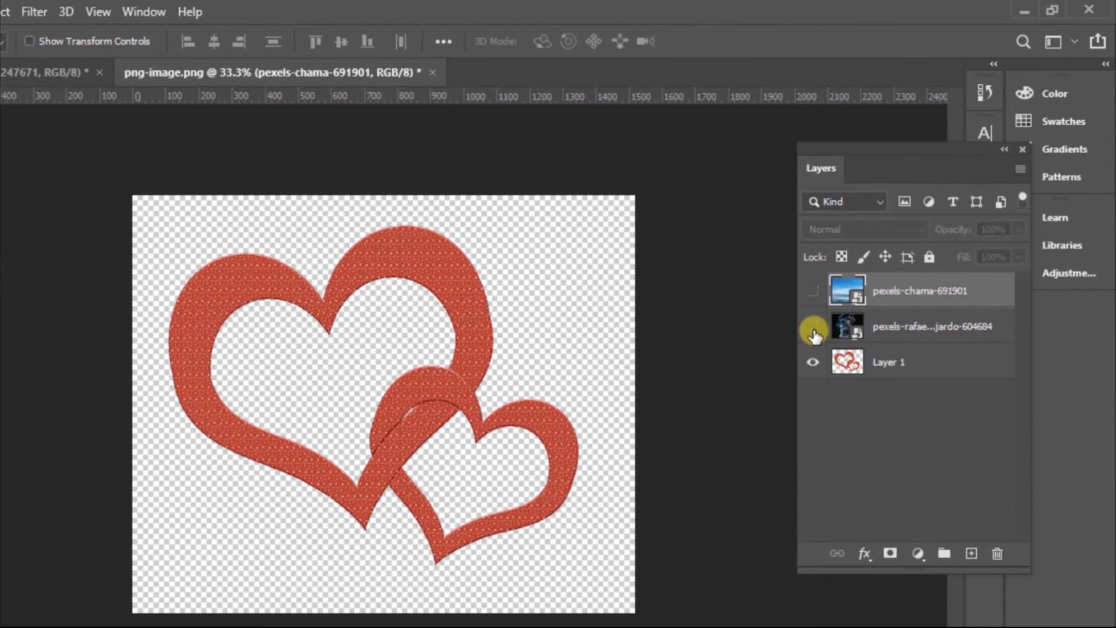
click(866, 270)
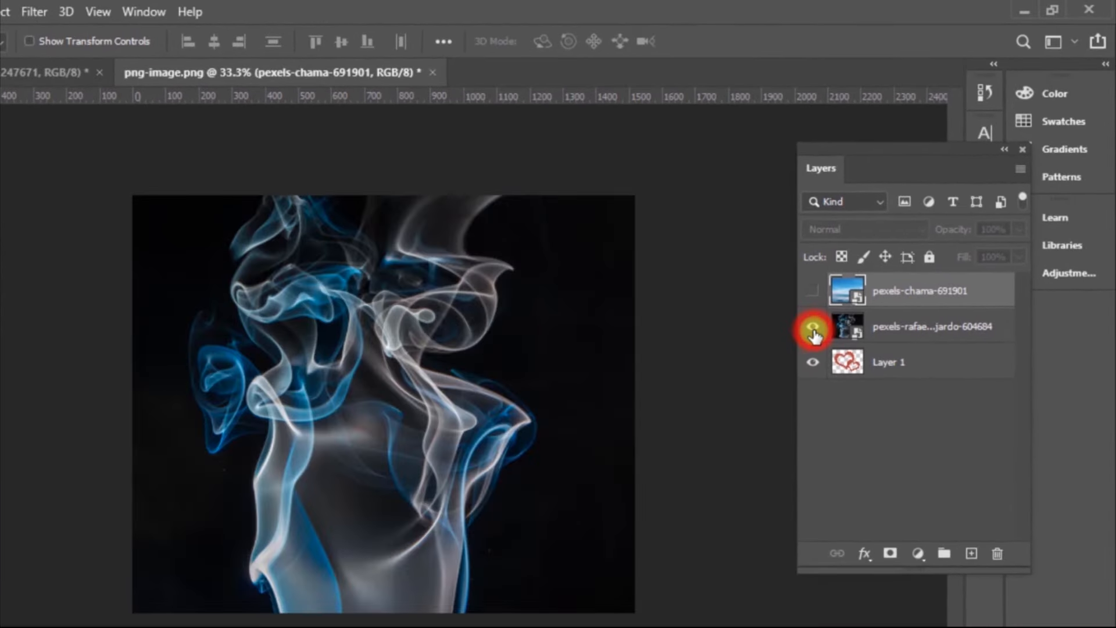
click(924, 330)
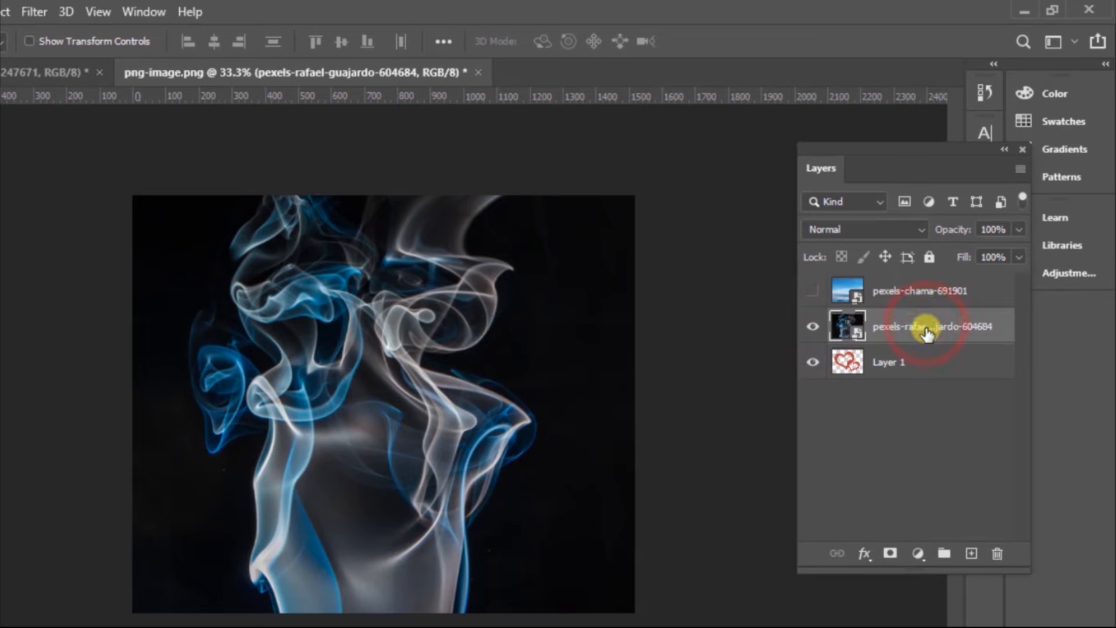
right_click(926, 331)
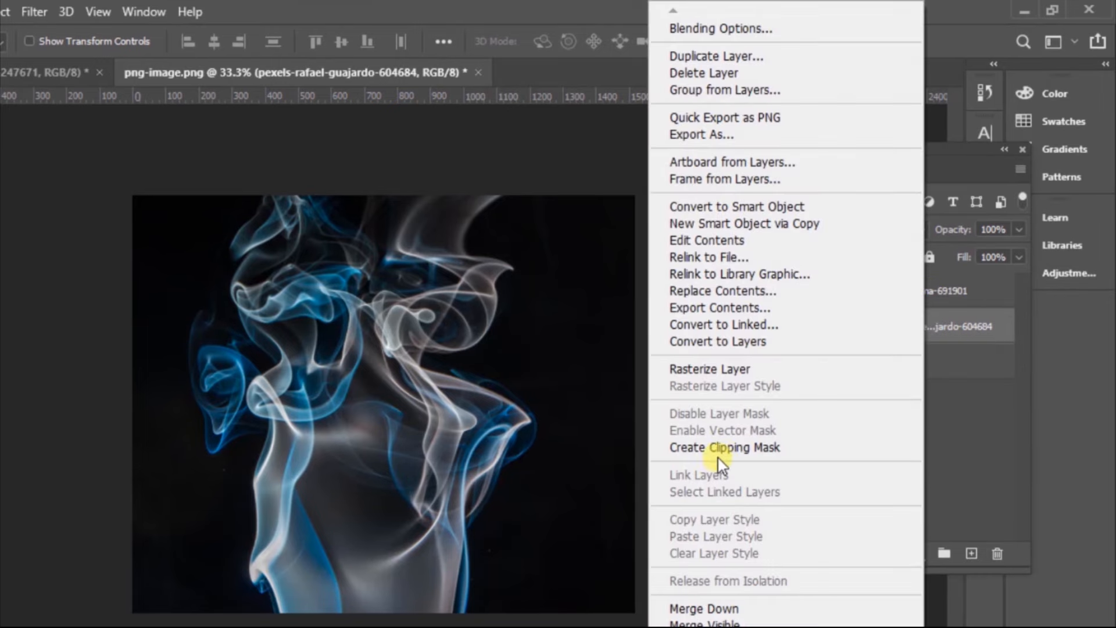
click(720, 444)
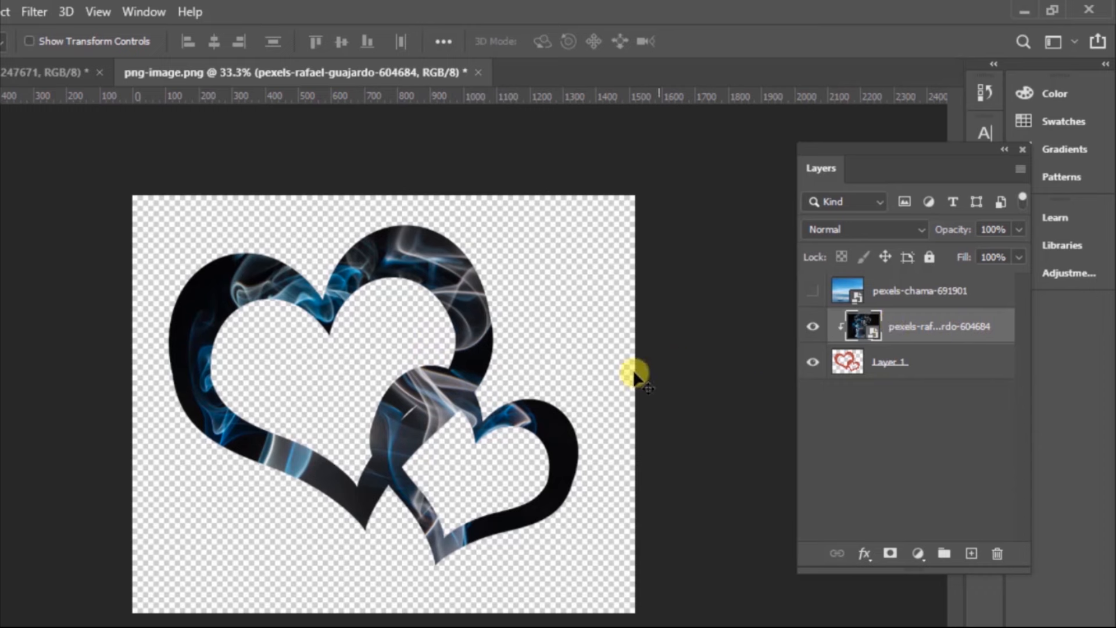
Reposition the clipped smoke image inside the hearts, and shift the hearts on Layer 1 toward the lower right
drag(432, 391, 459, 386)
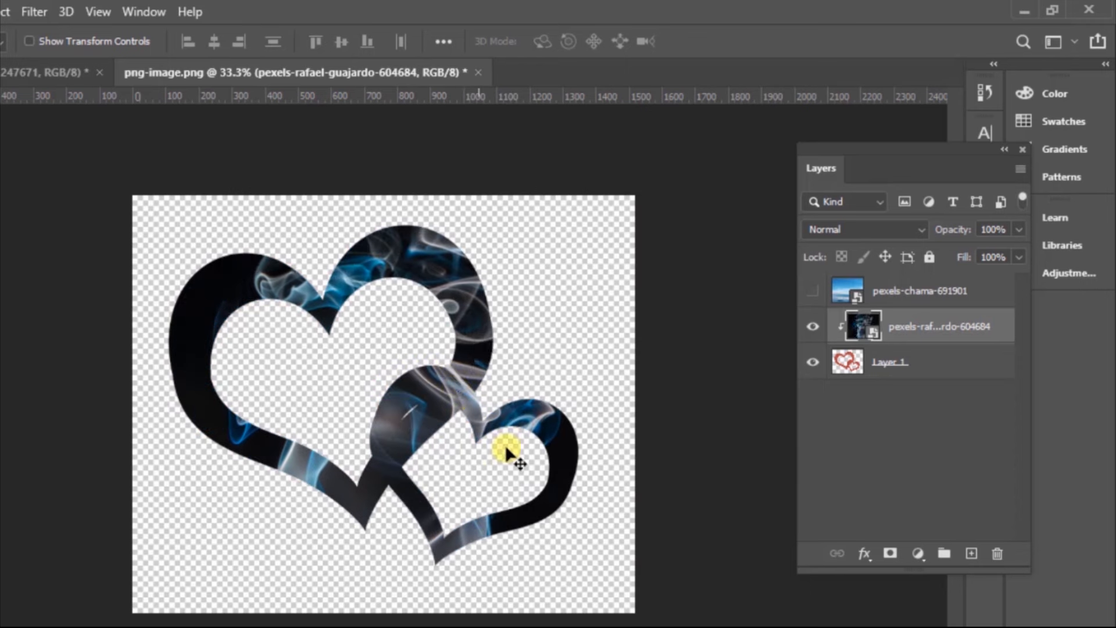
click(940, 364)
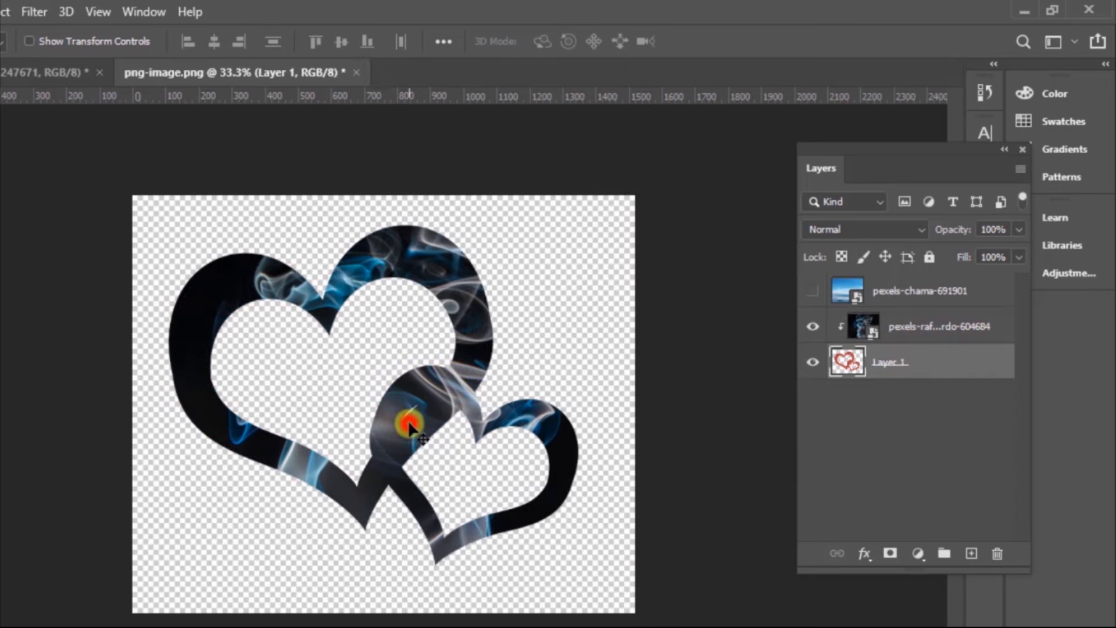
drag(409, 427, 435, 437)
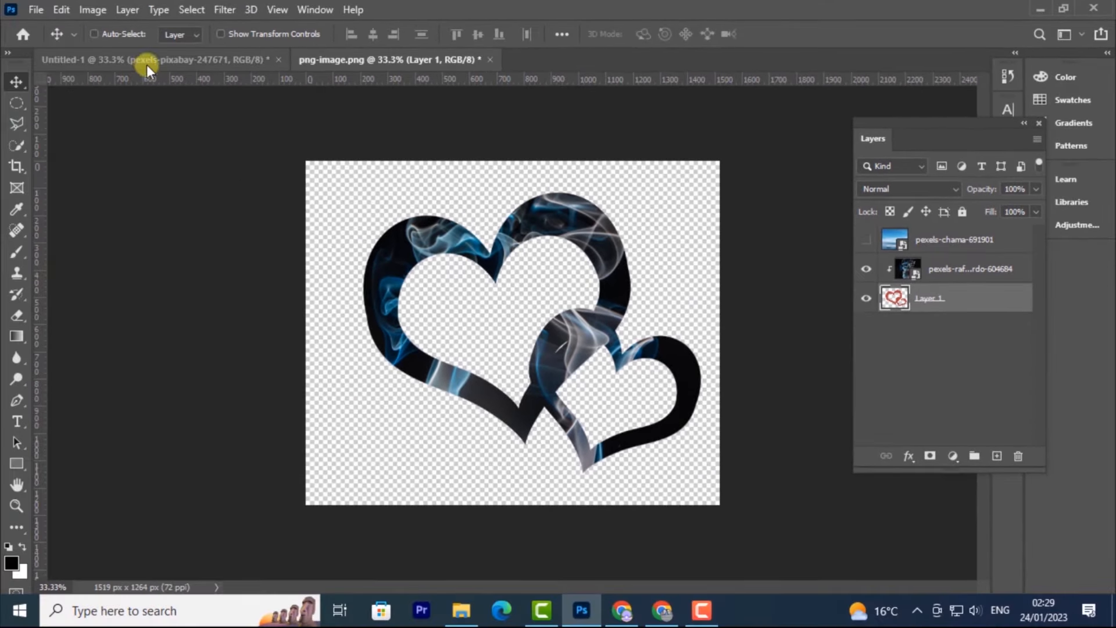
Switch to Untitled-1, make the pexels-pixabay-247671 texture layer visible and shift it up to the canvas's upper edge
click(94, 65)
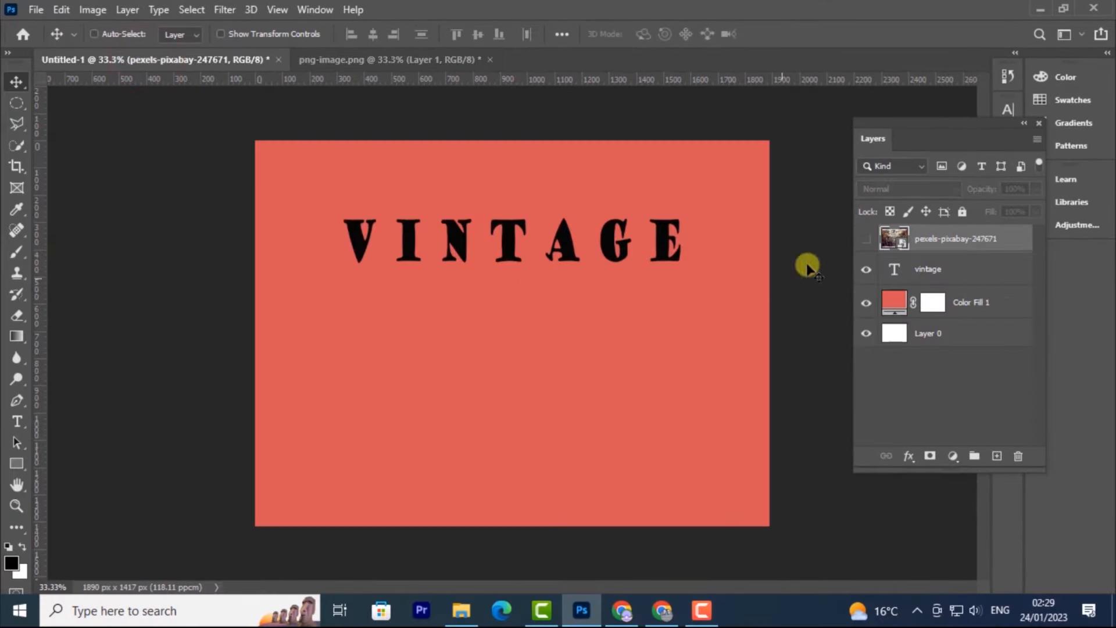
click(867, 239)
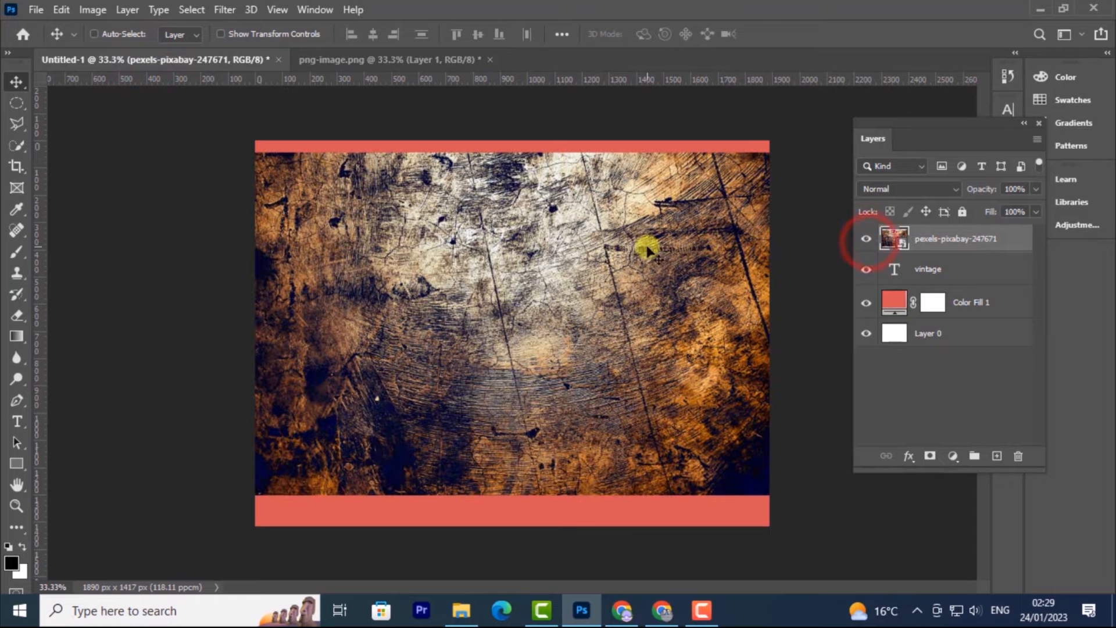
drag(566, 284, 571, 268)
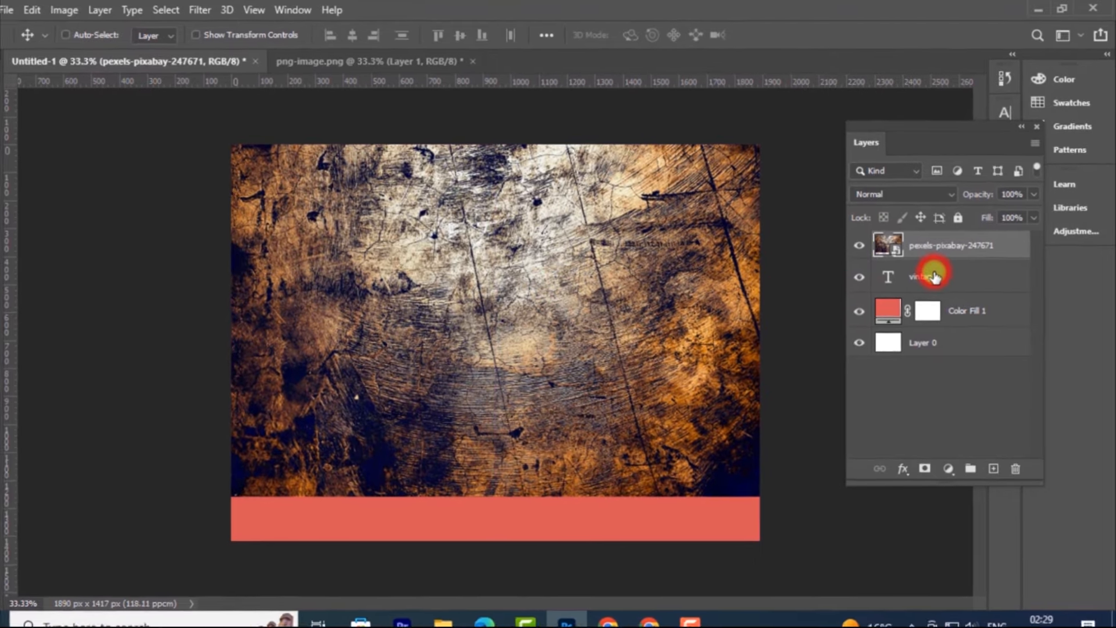
Toggle the visibility of the texture and vintage text layers to compare the image with the text beneath it
click(939, 269)
click(827, 276)
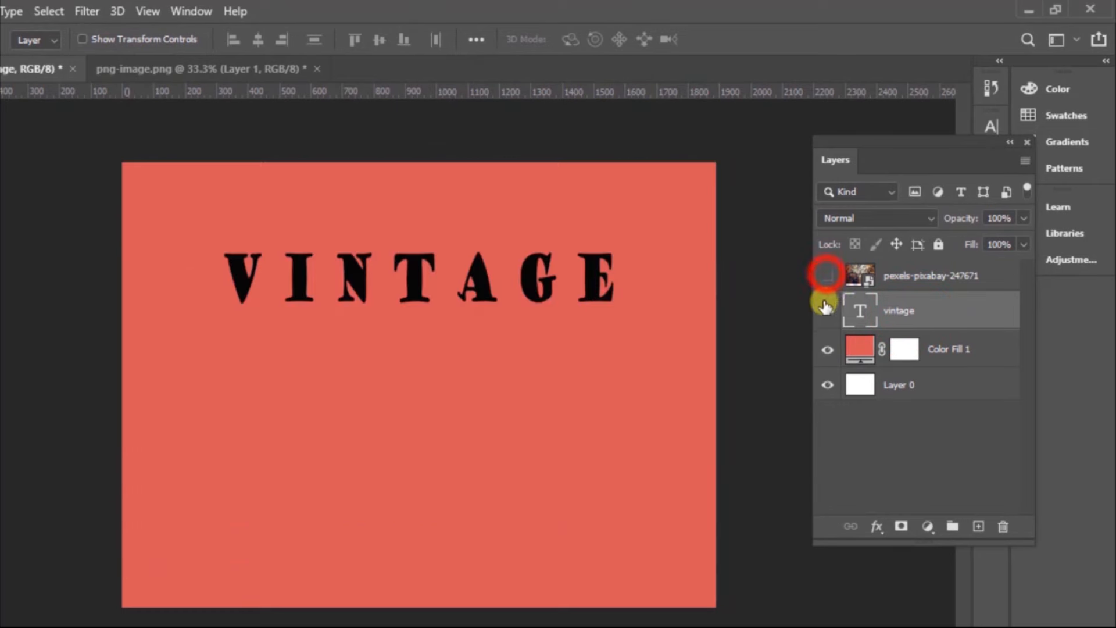
click(827, 312)
click(827, 312)
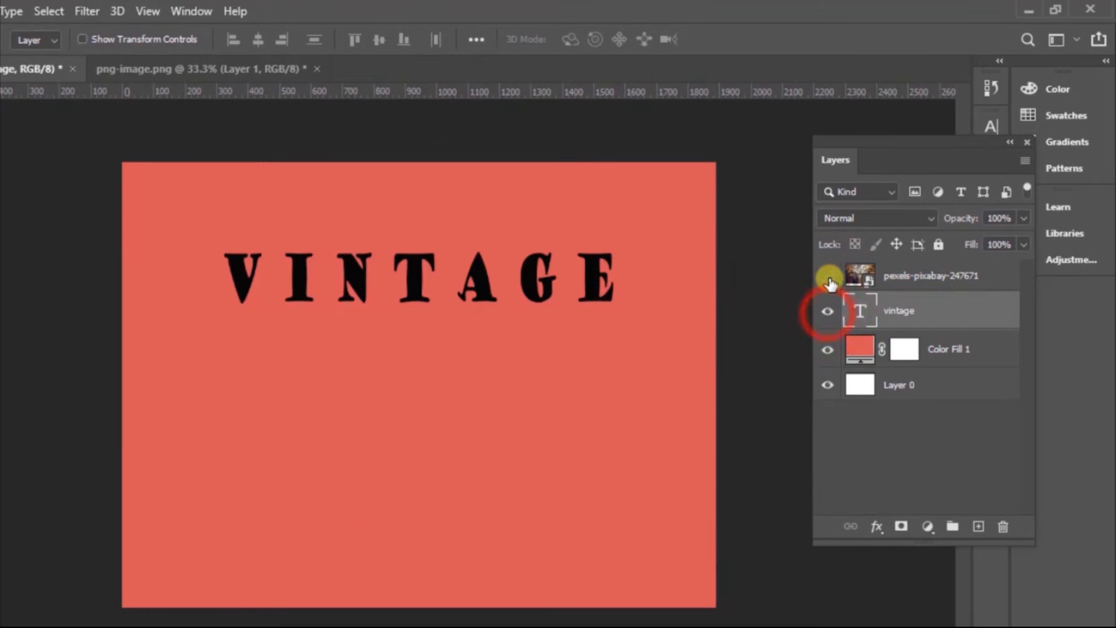
click(828, 277)
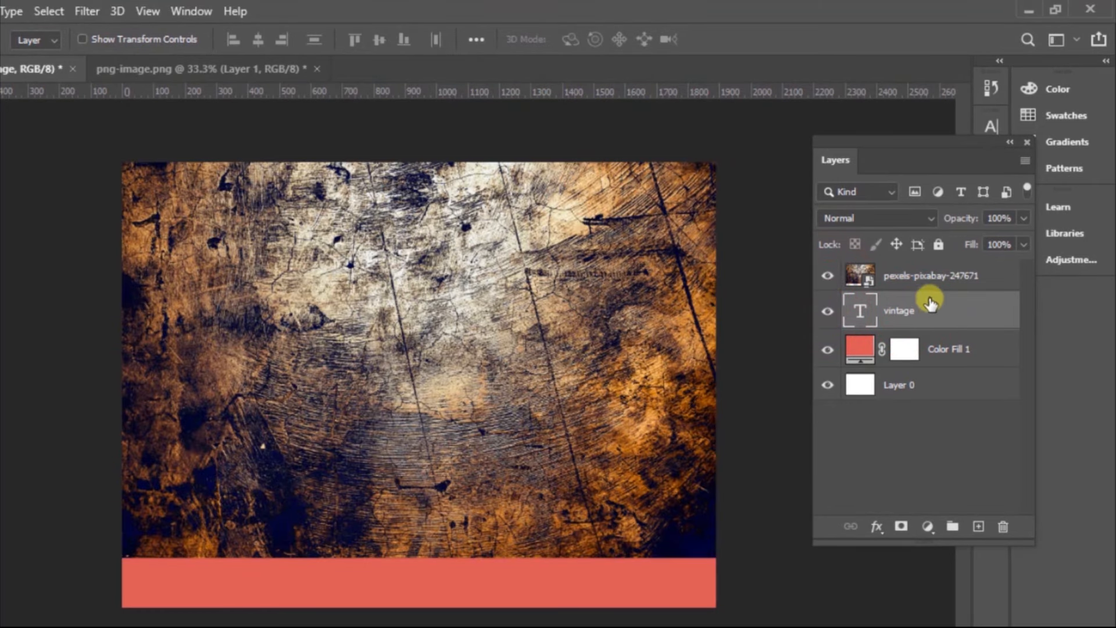
Clip the pexels-pixabay-247671 layer to the vintage text with a clipping mask and shift the texture slightly inside the letters
click(920, 277)
right_click(921, 279)
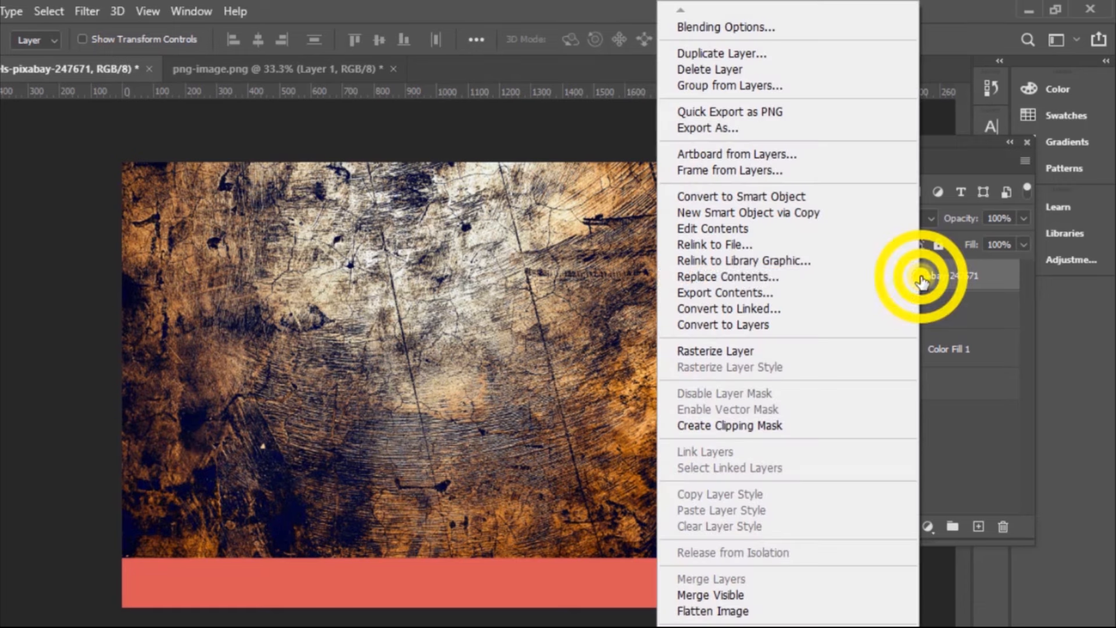
click(773, 425)
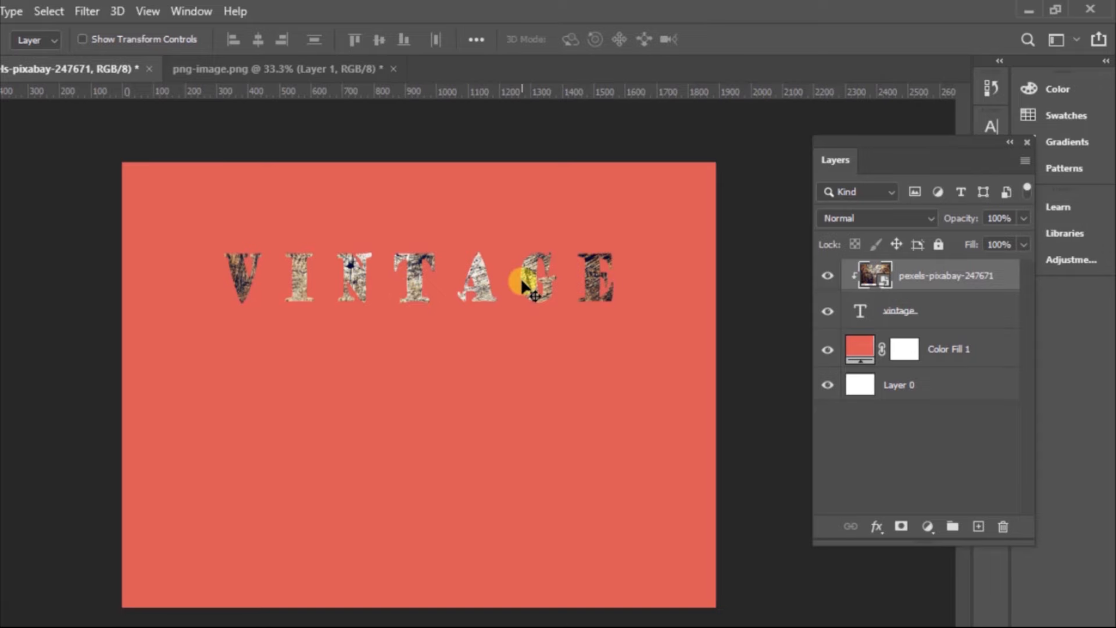
mouse_move(530, 281)
mouse_down()
mouse_move(525, 291)
mouse_move(550, 309)
mouse_move(539, 248)
mouse_move(480, 259)
mouse_move(522, 309)
mouse_move(524, 278)
mouse_up()
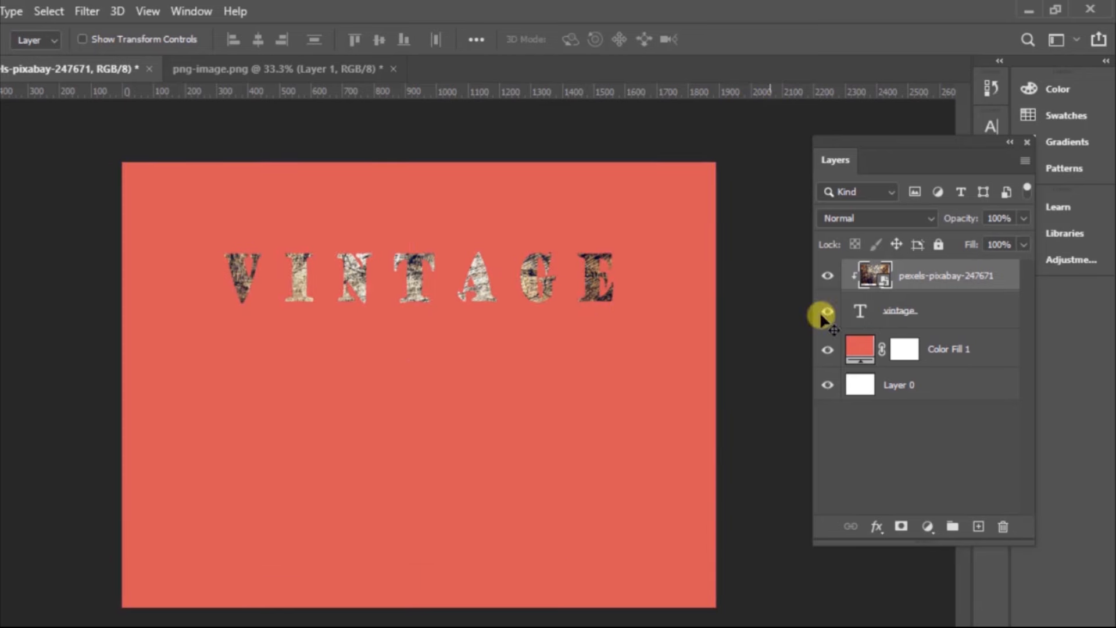
Move the vintage text layer down and to the right on the canvas, independently of its clipped texture
click(935, 312)
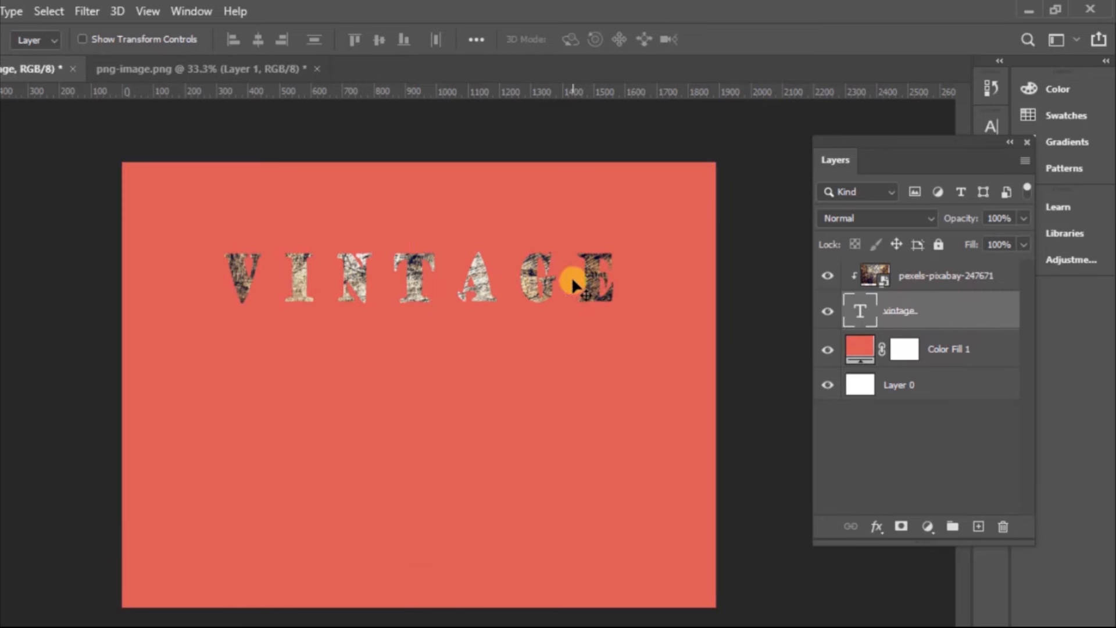
drag(589, 282, 663, 414)
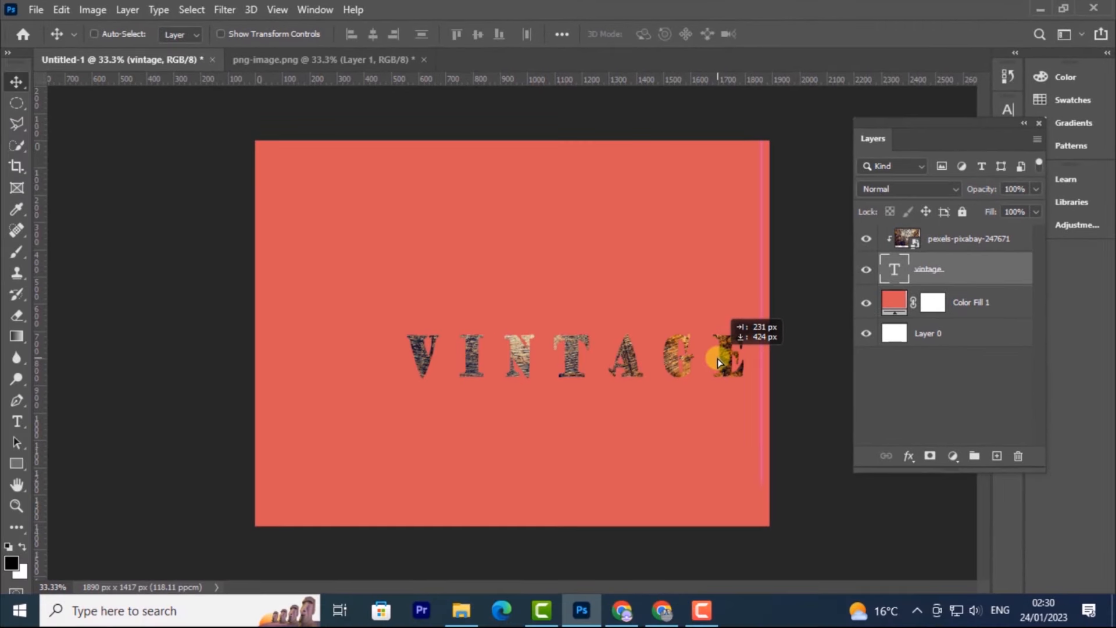
drag(717, 358, 720, 336)
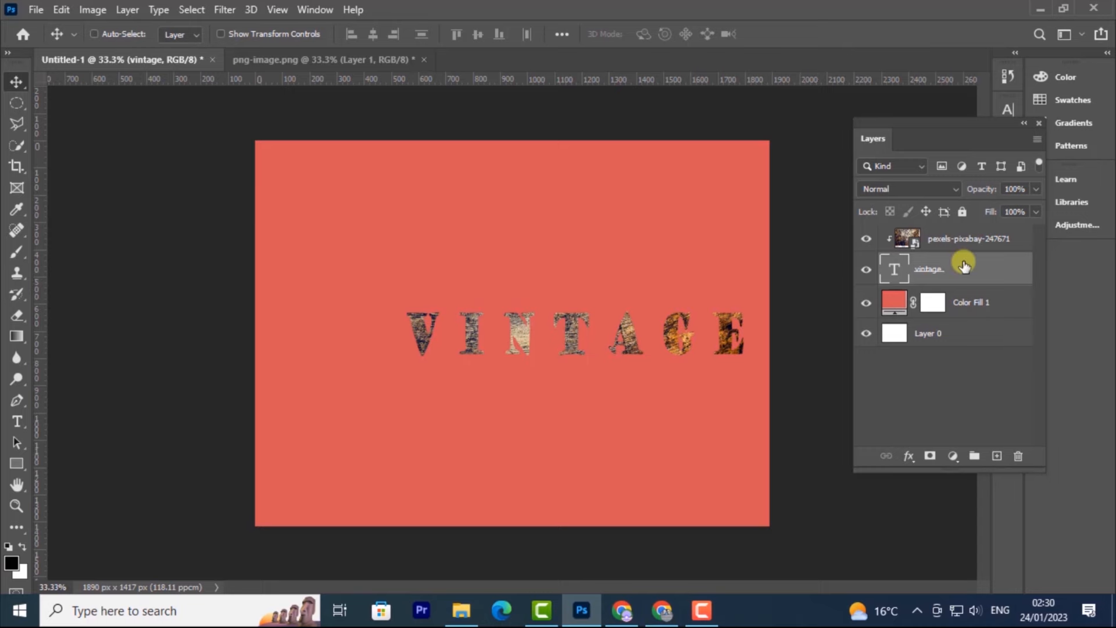
click(961, 237)
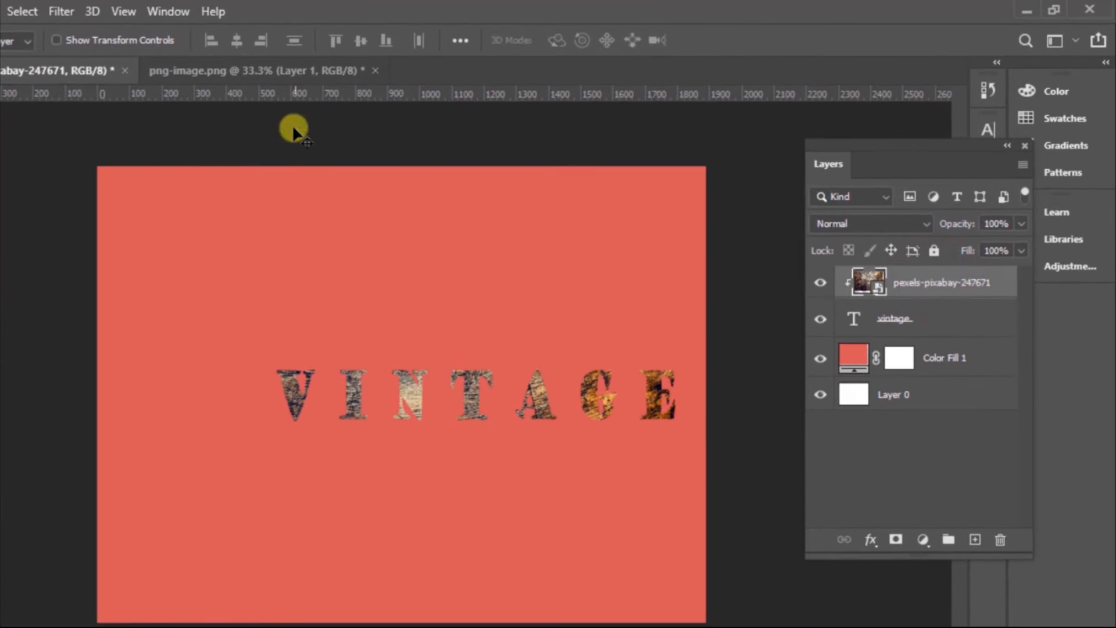
In png-image.png, release the clipping mask on the blue smoke image layer and hide that layer
click(287, 70)
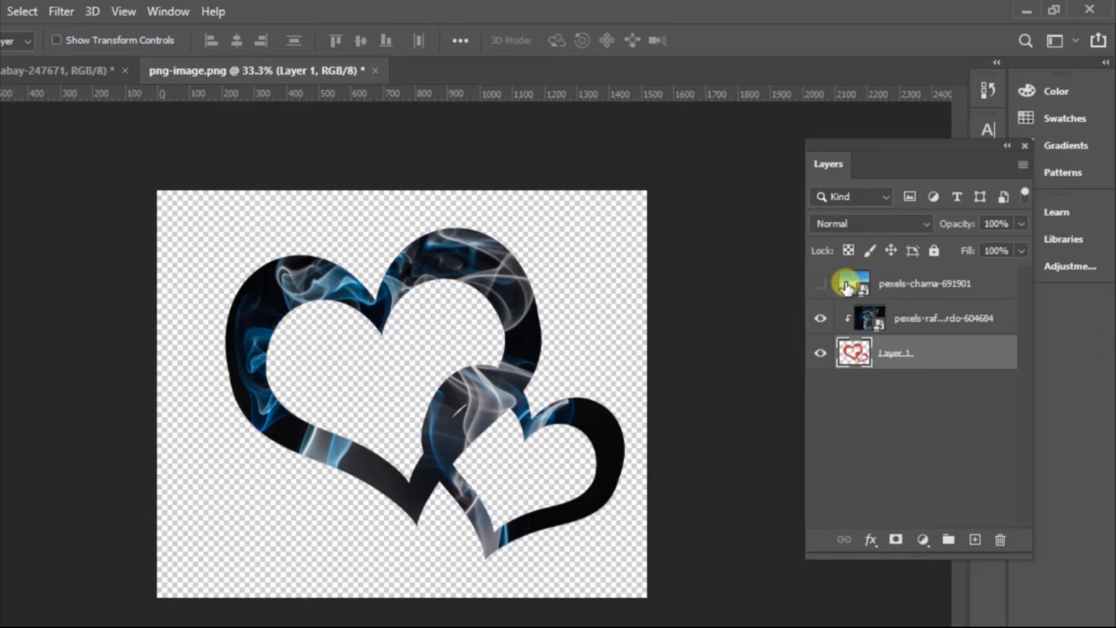
click(820, 283)
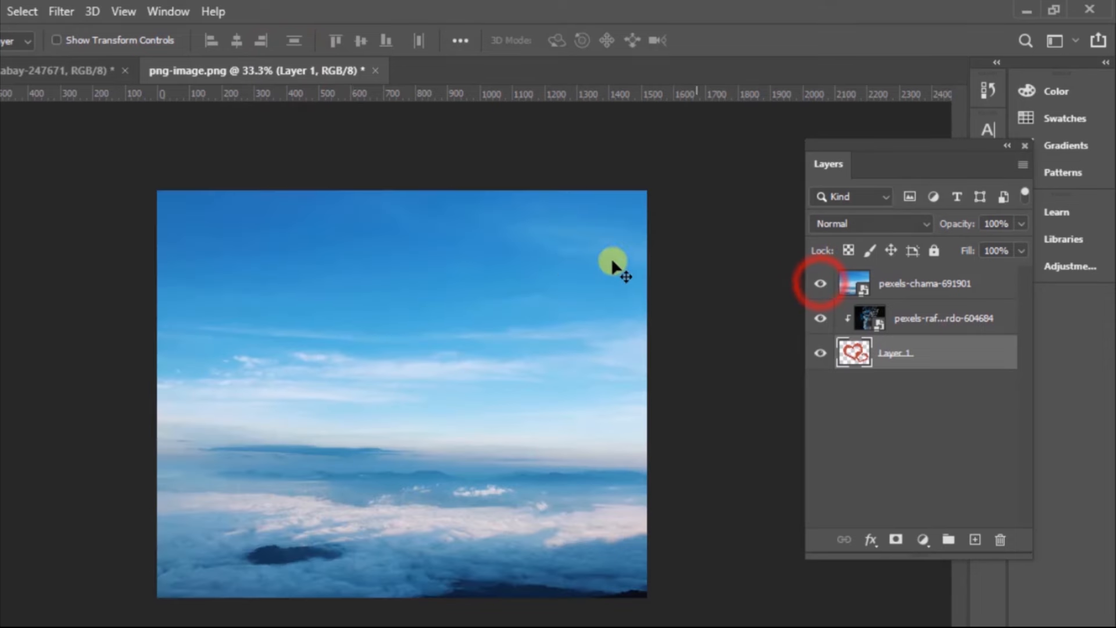
click(820, 283)
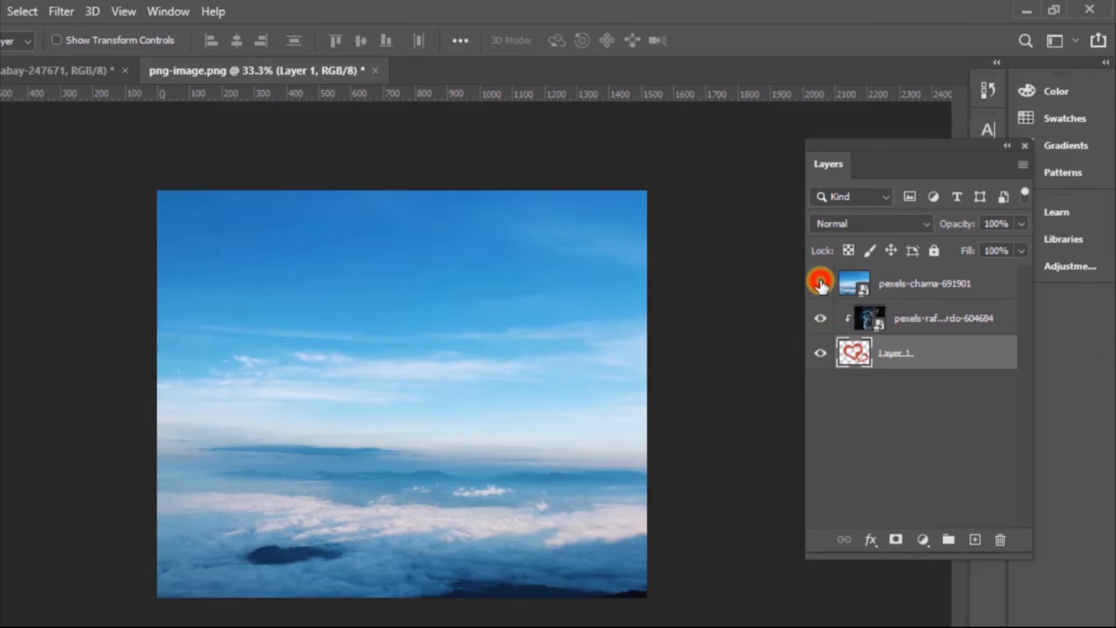
click(910, 318)
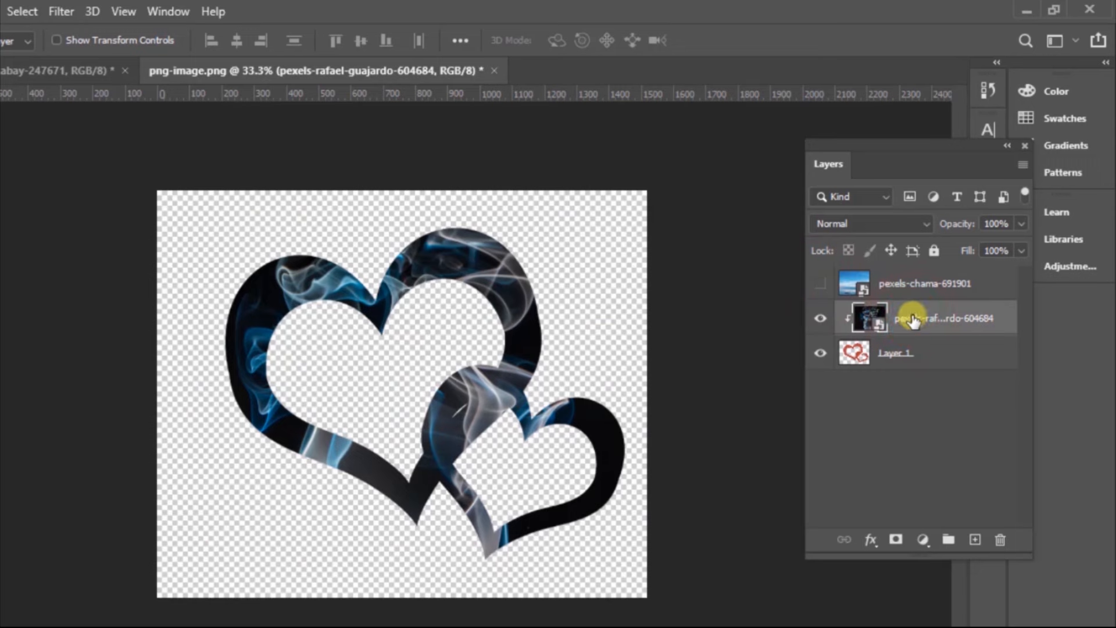
right_click(912, 322)
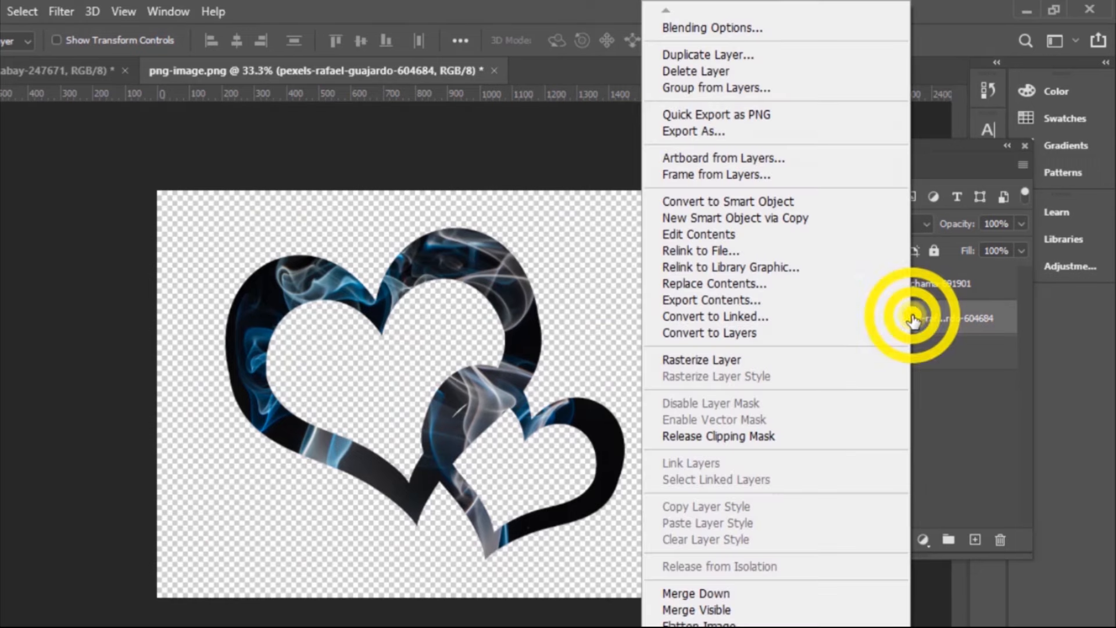
click(761, 436)
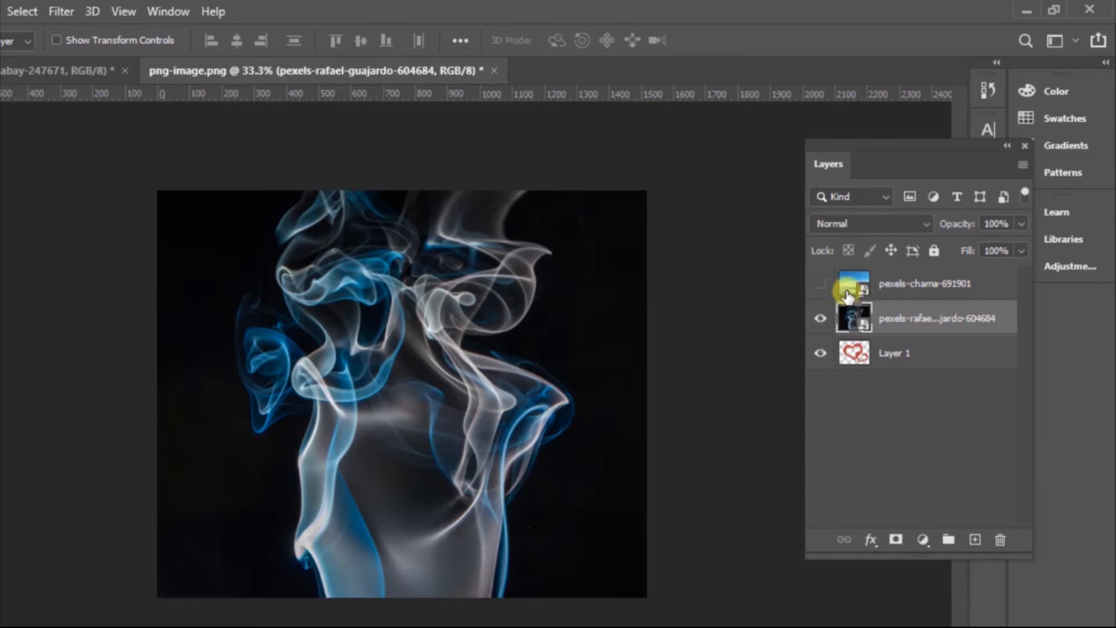
click(820, 320)
Shift the hearts on Layer 1 to the left on the canvas
drag(455, 416, 441, 378)
click(901, 351)
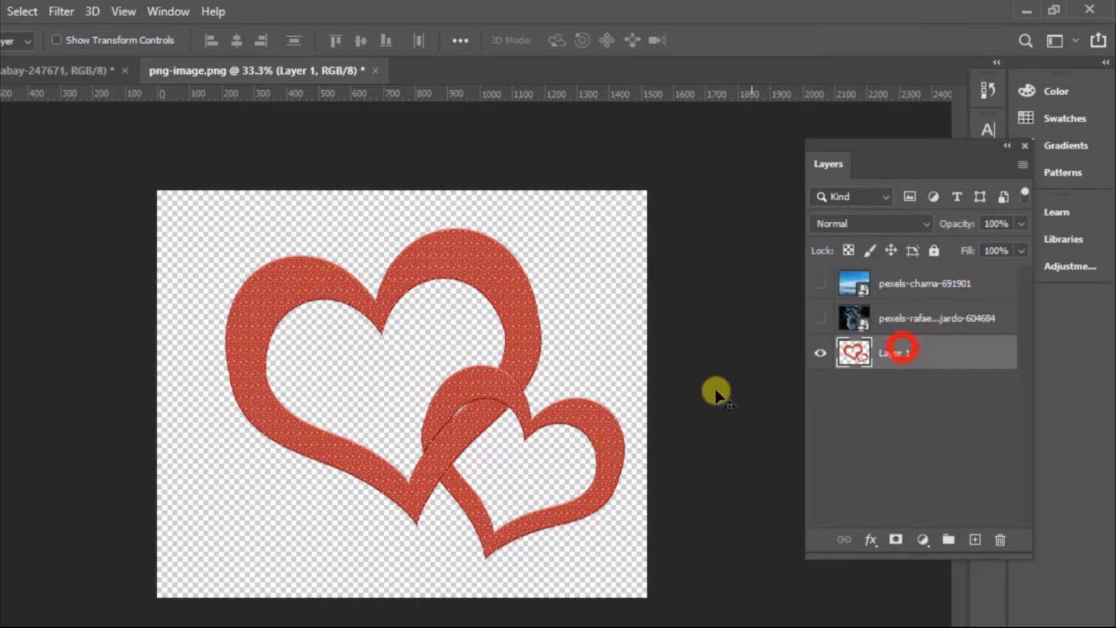
drag(456, 423, 424, 443)
Clip the visible pexels-chama-691901 sky layer to the hearts from directly above Layer 1, and shift the sky upward inside them
drag(905, 291, 899, 323)
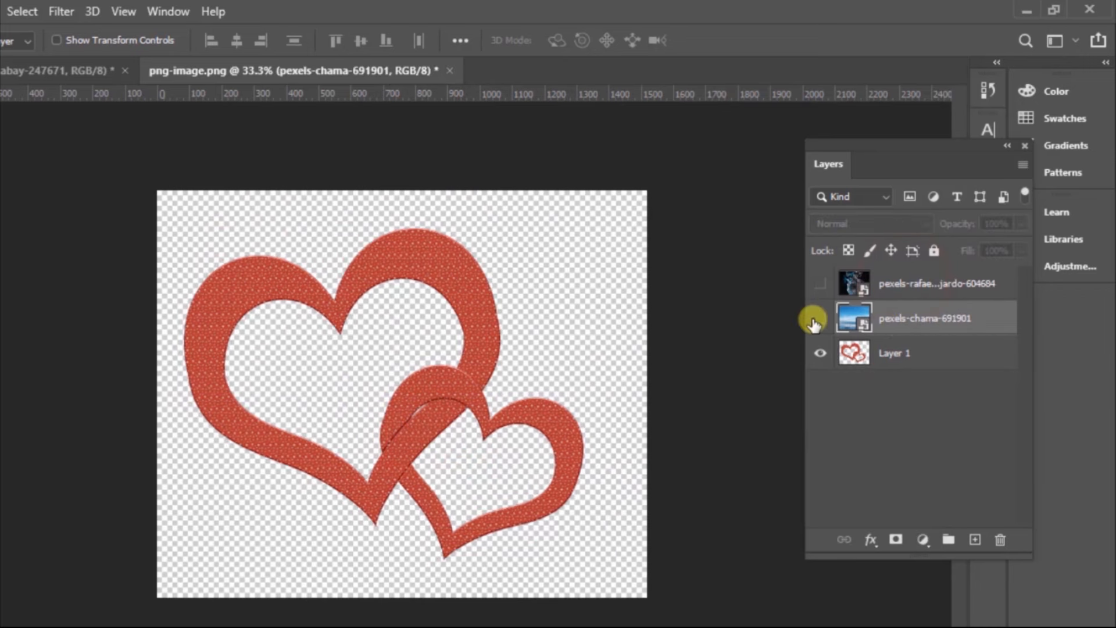
click(820, 317)
right_click(914, 320)
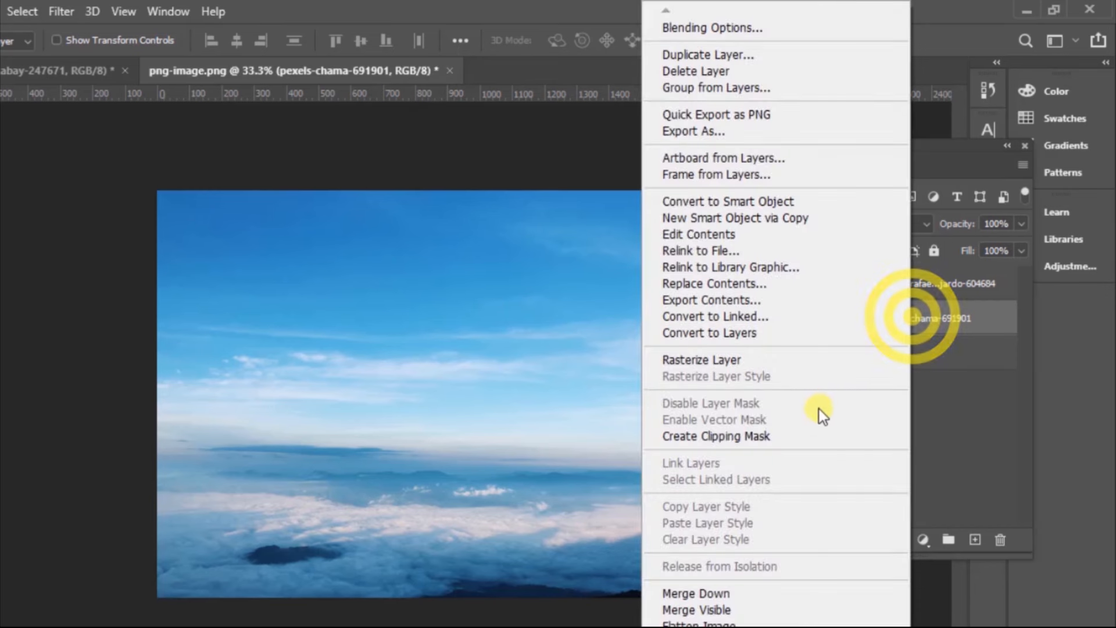
click(764, 434)
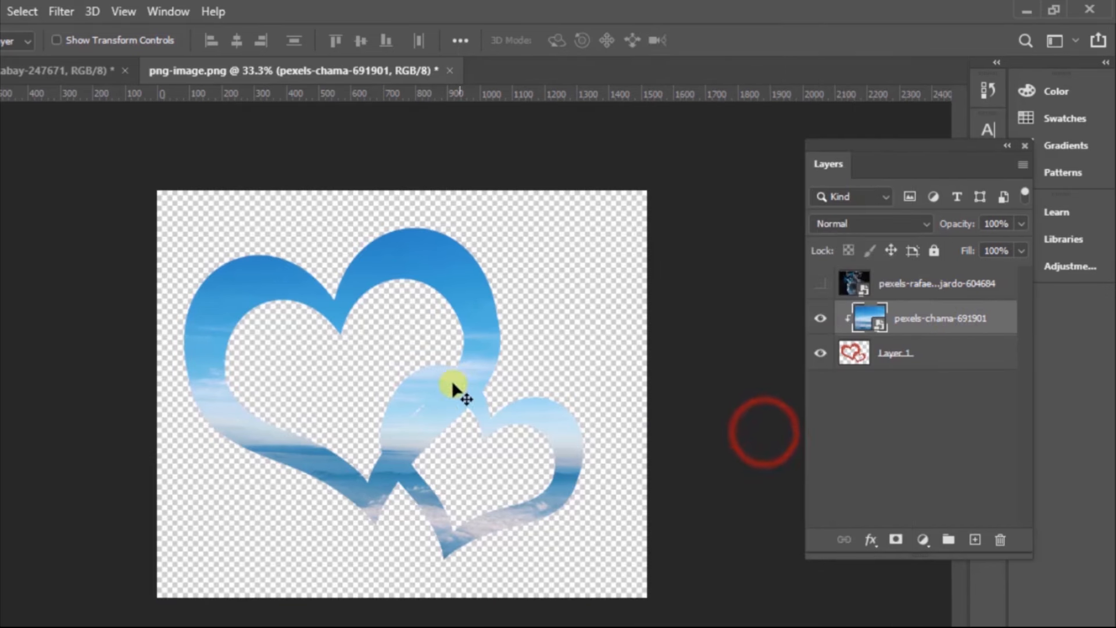
drag(417, 429, 417, 381)
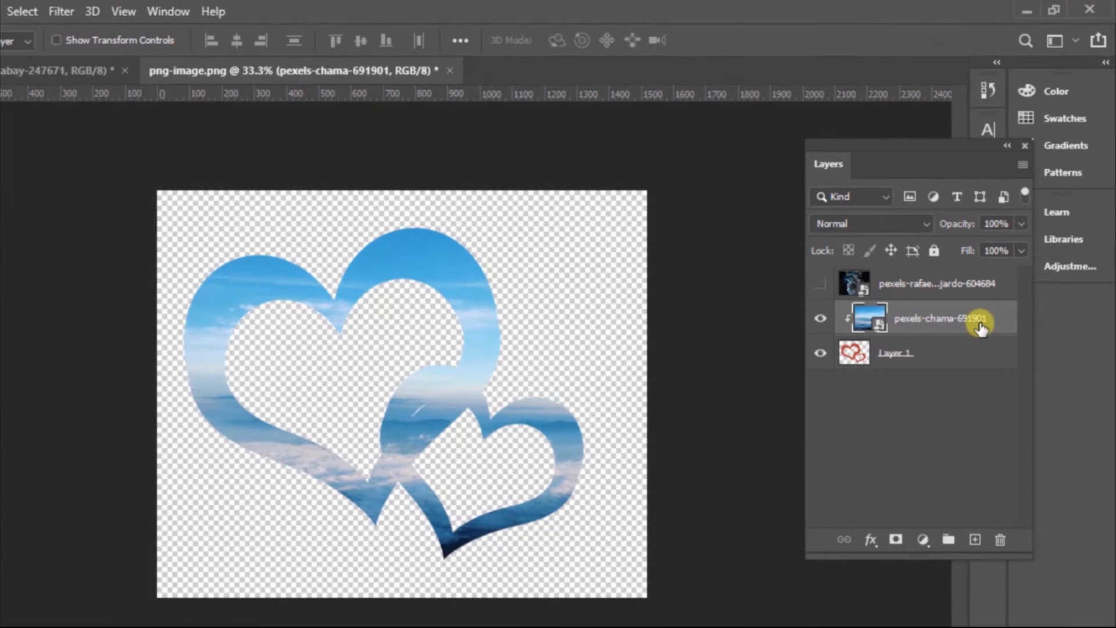
Link the pexels-chama-691901 sky layer with Layer 1 and move the sky-filled hearts together across the canvas
click(967, 353)
click(844, 539)
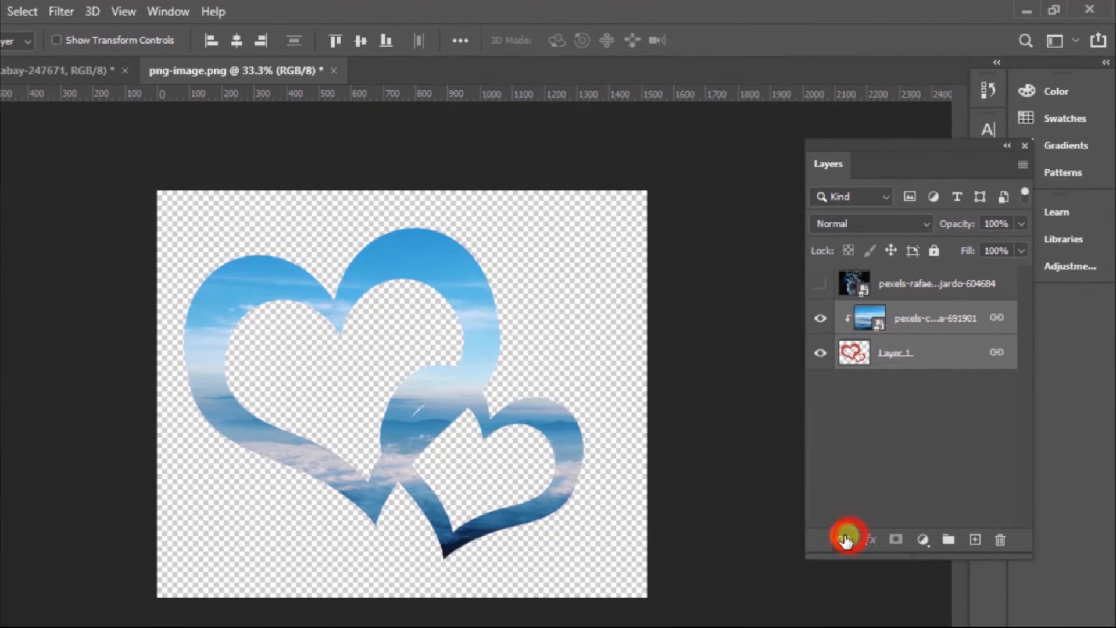
drag(387, 422, 359, 401)
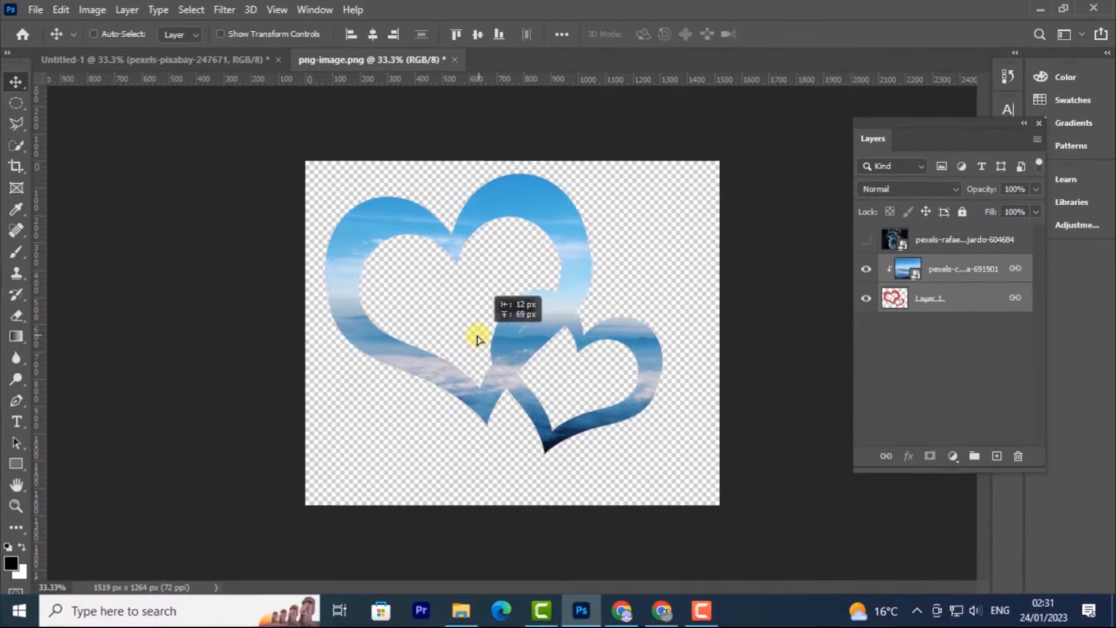
drag(476, 339, 509, 358)
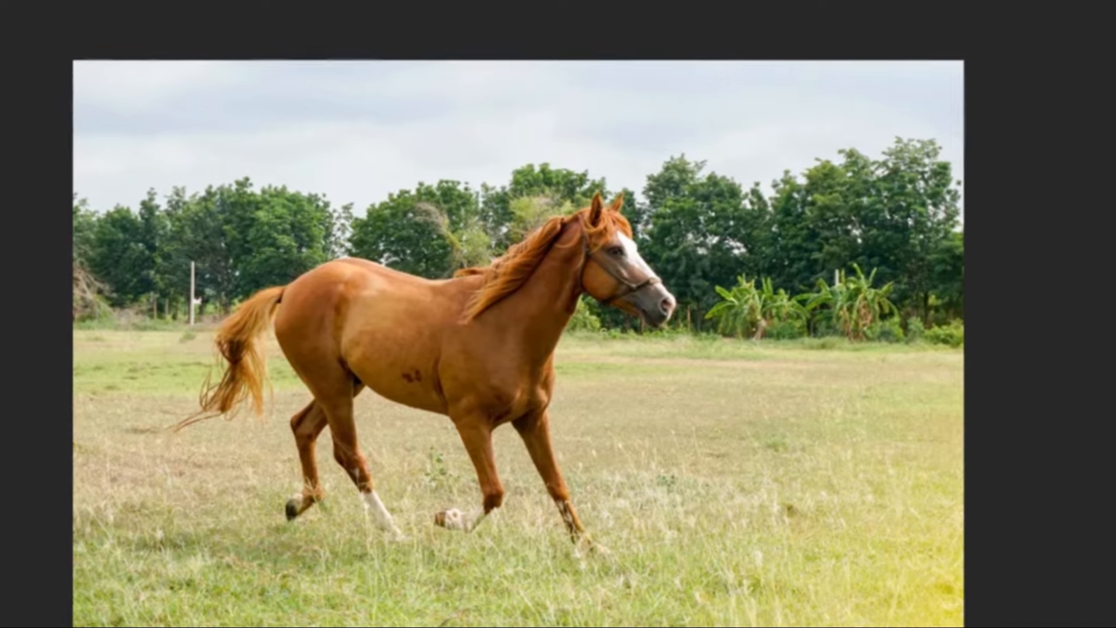
click(0, 0)
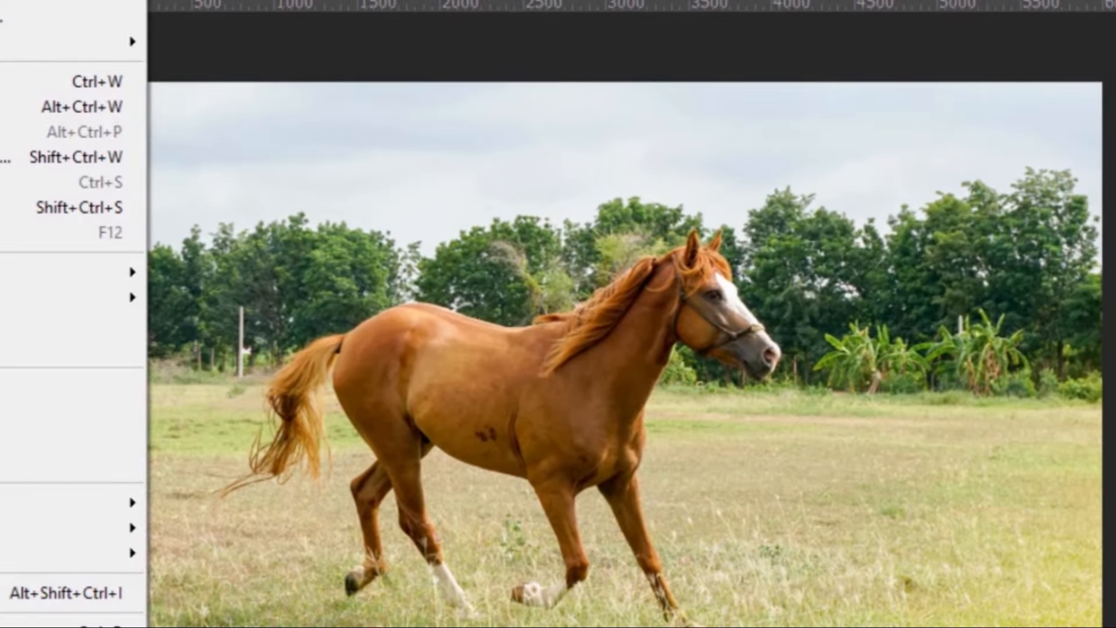
click(0, 0)
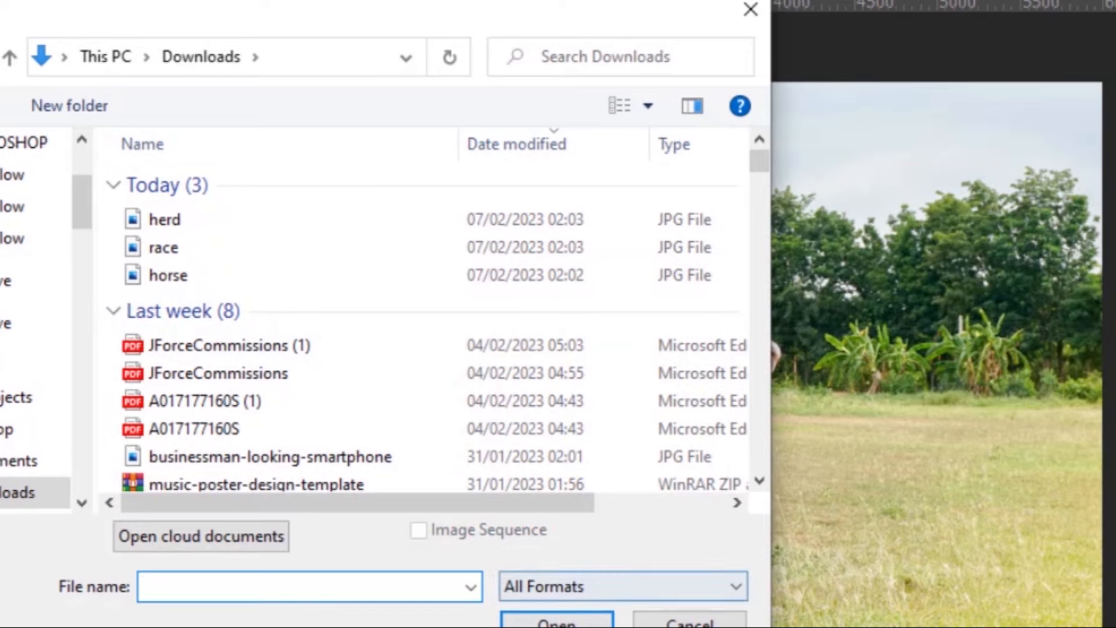
click(687, 625)
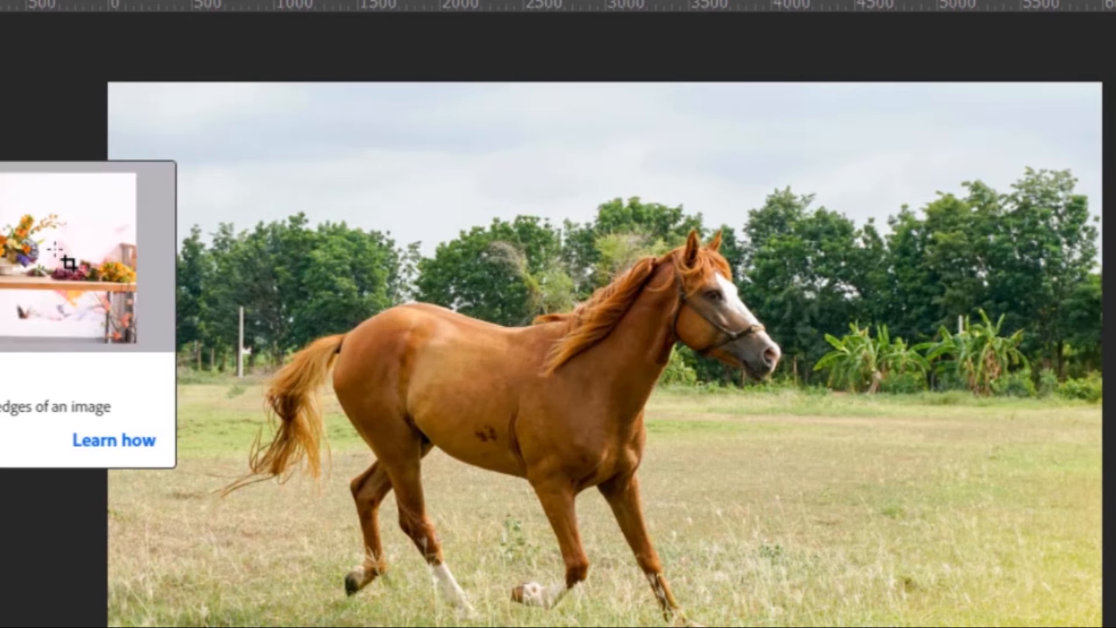
Set up a crop frame around the running horse, trimming the sky and the surplus field at the sides, and check the ratio presets
key(c)
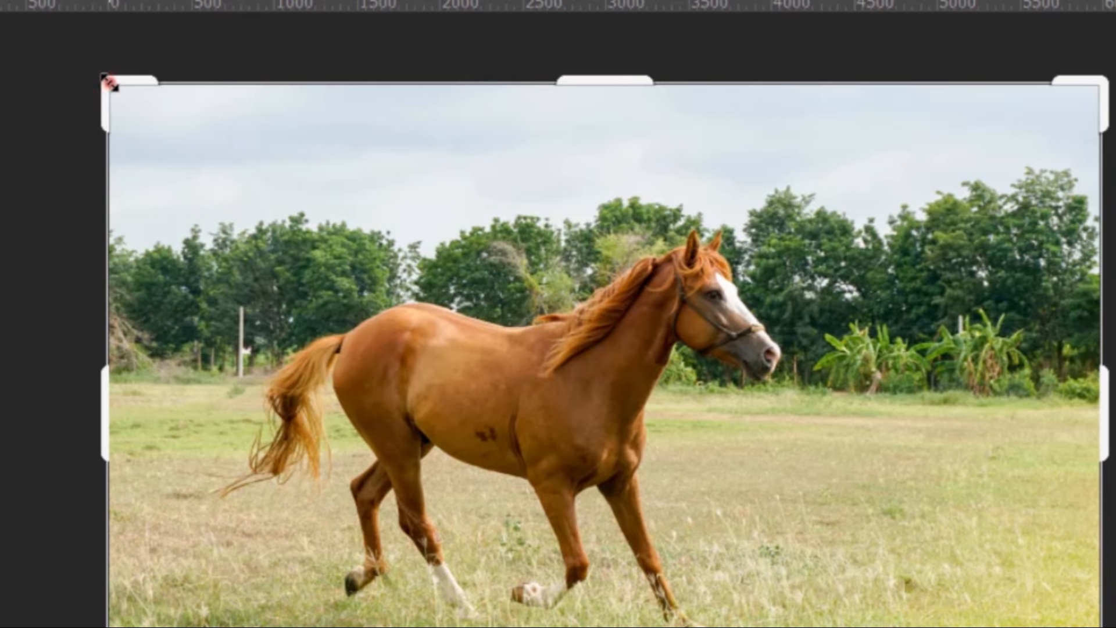
drag(109, 83, 169, 121)
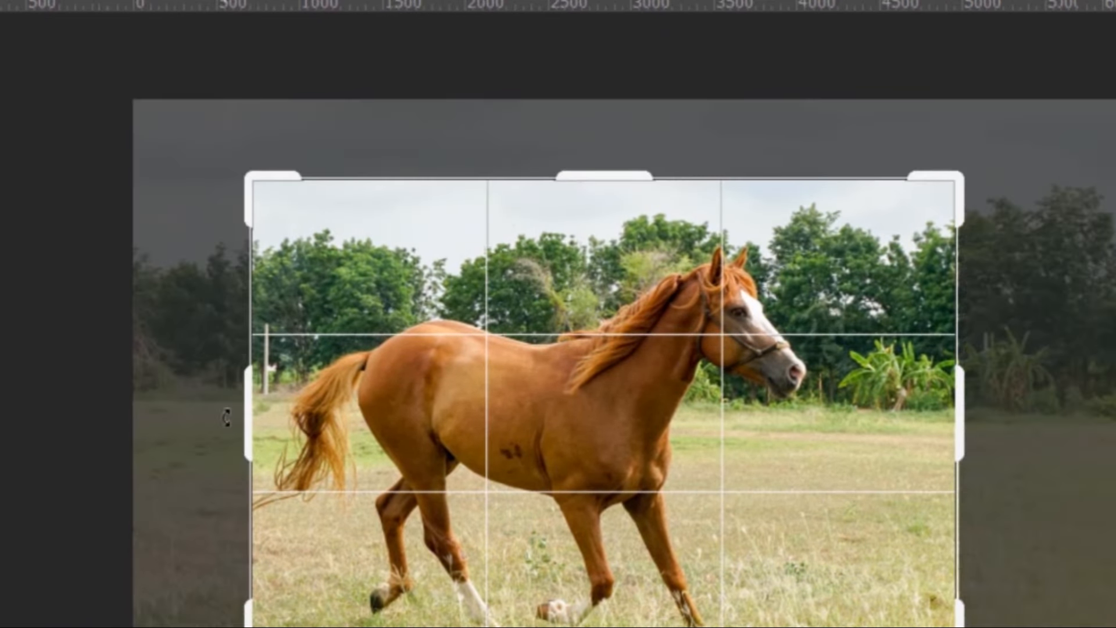
drag(242, 431, 218, 435)
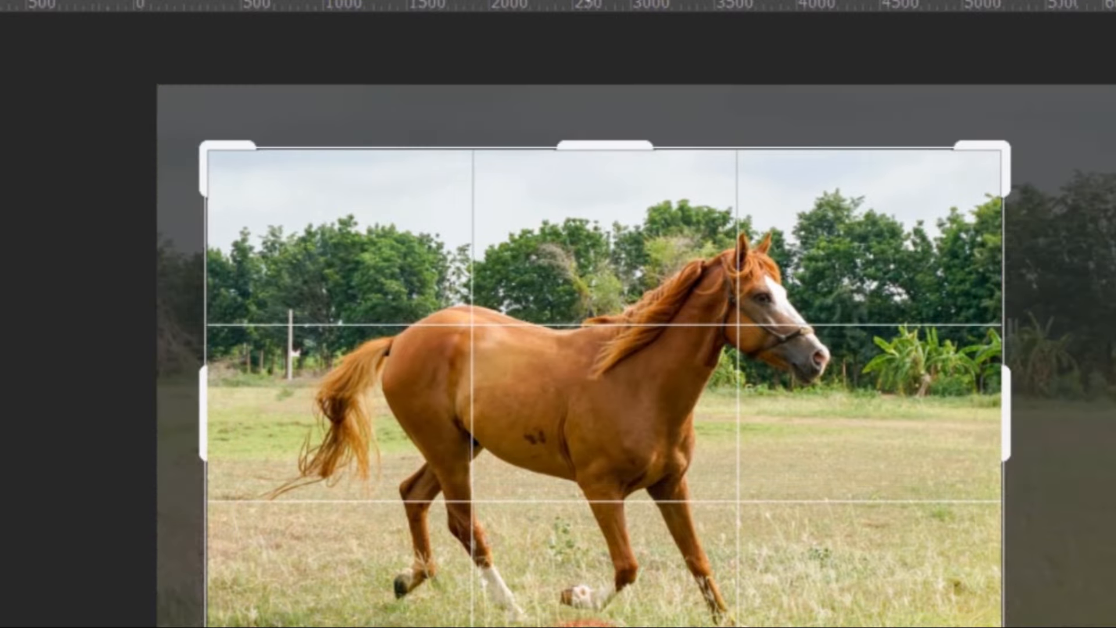
drag(556, 326, 591, 354)
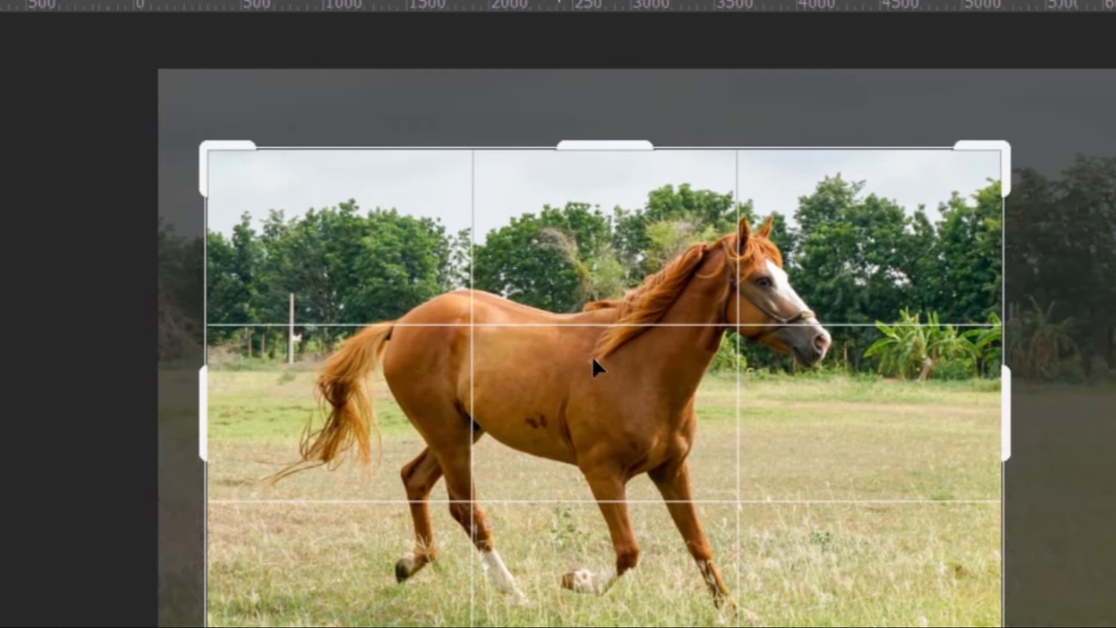
drag(1007, 439, 993, 439)
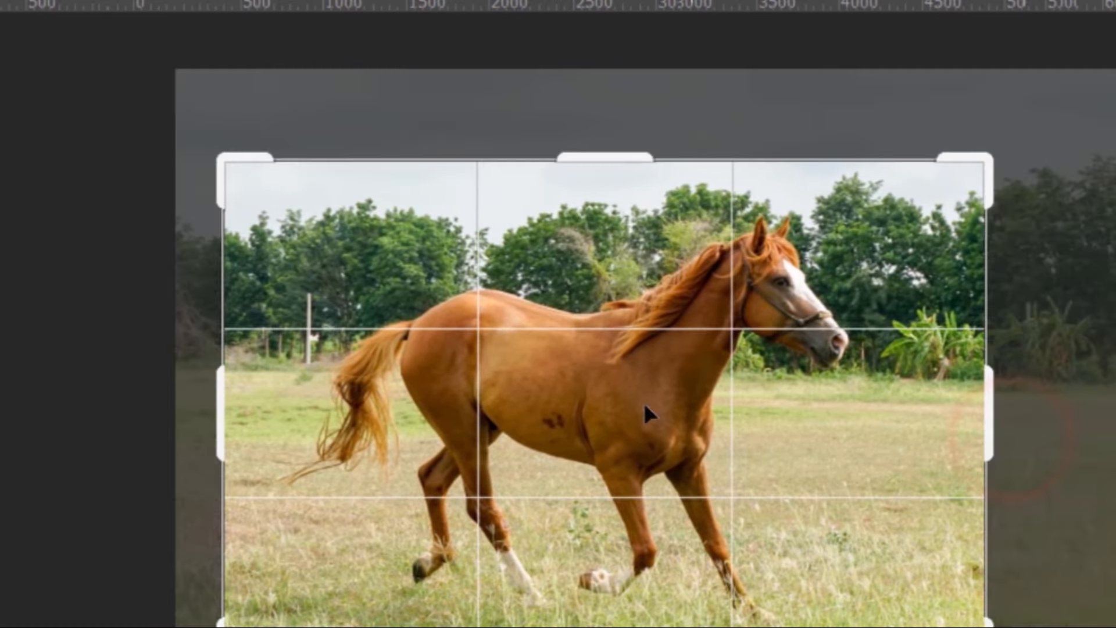
click(12, 1)
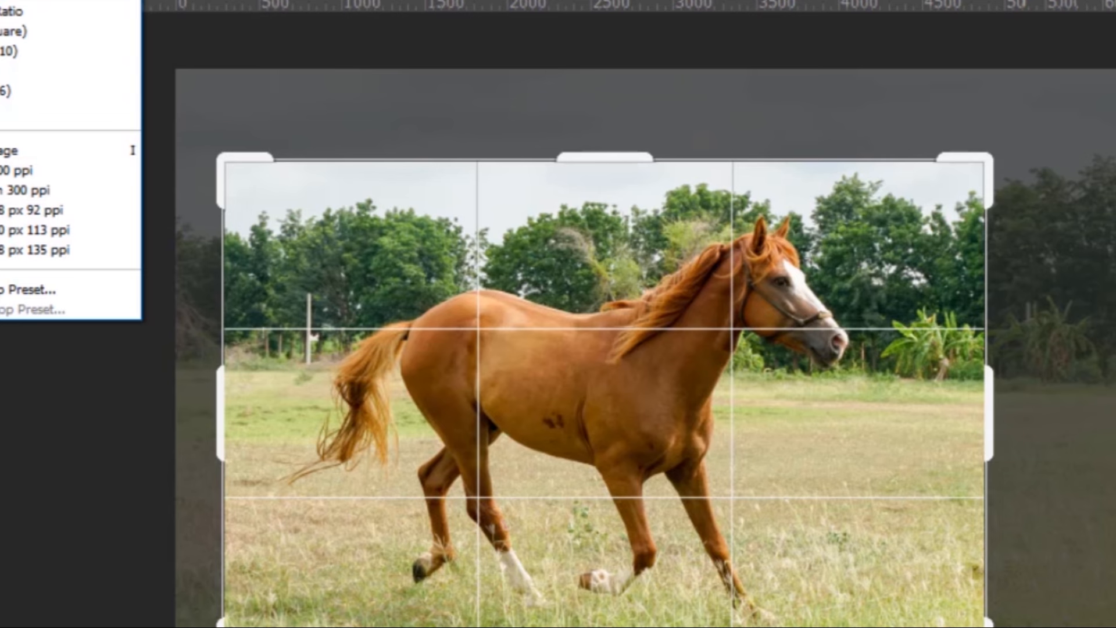
click(22, 6)
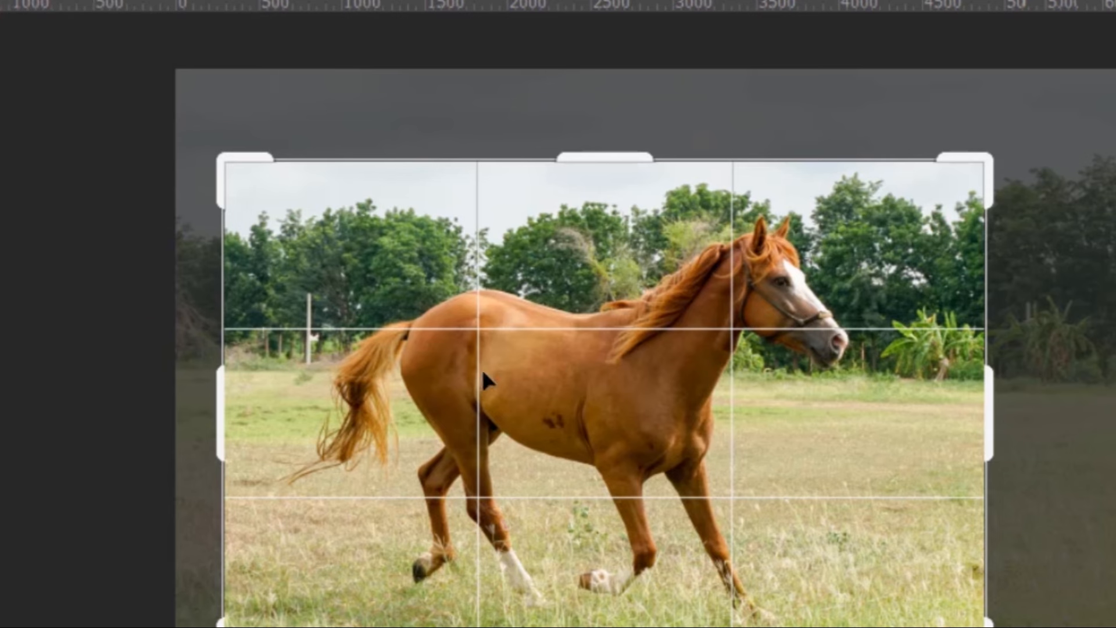
Fine-tune the crop frame around the horse and apply the crop at about 4791 x 3194 px
drag(218, 156, 221, 148)
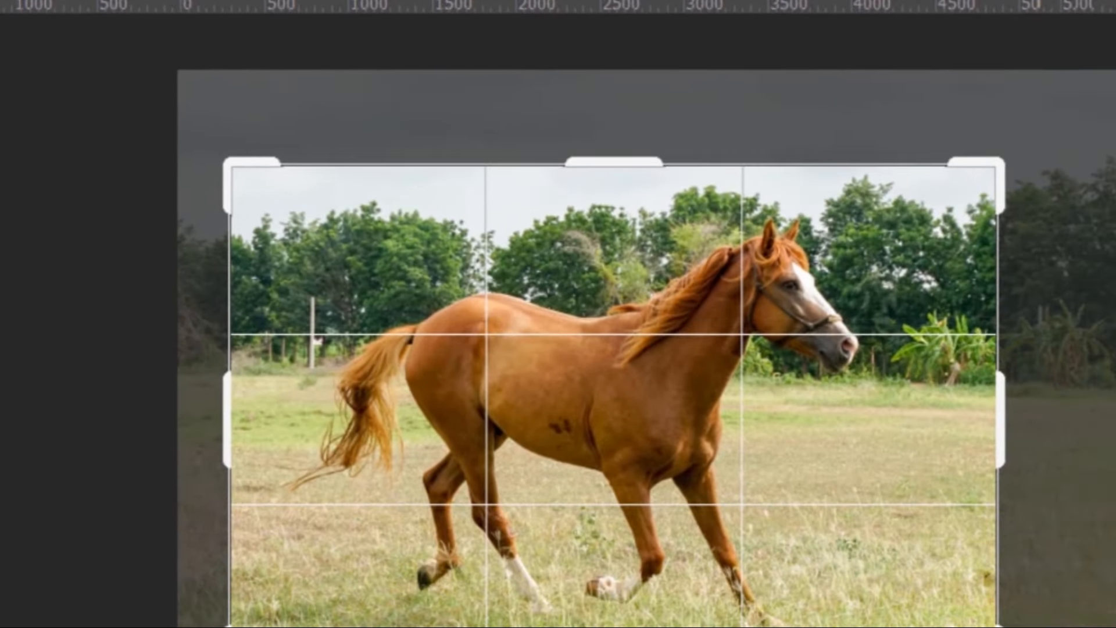
drag(526, 401, 597, 399)
drag(642, 428, 642, 429)
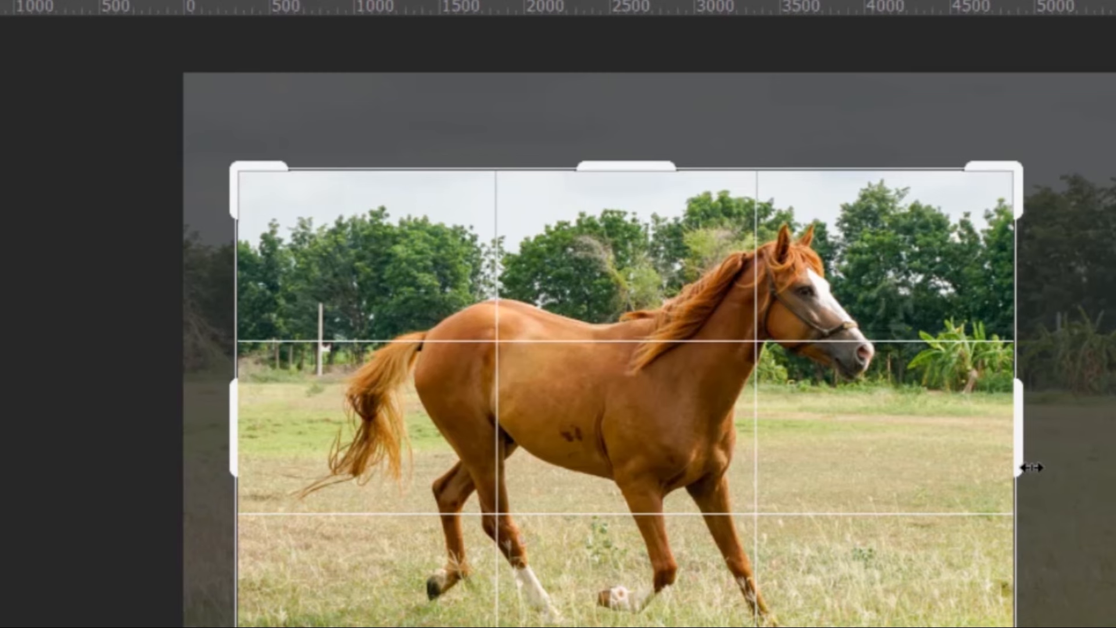
drag(1016, 436, 1026, 436)
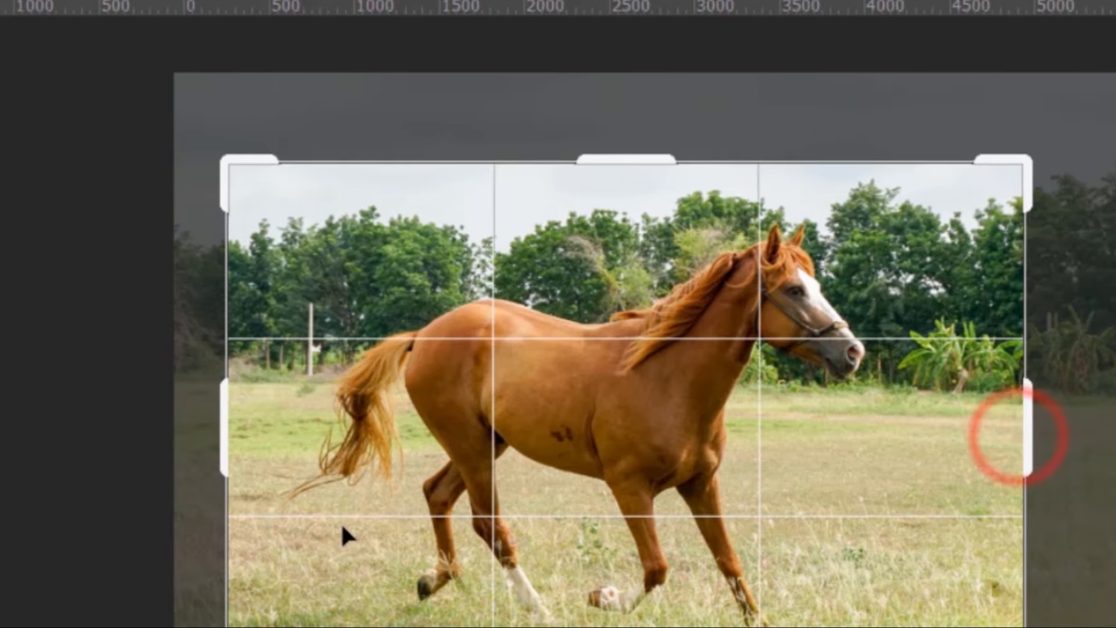
drag(218, 456, 218, 456)
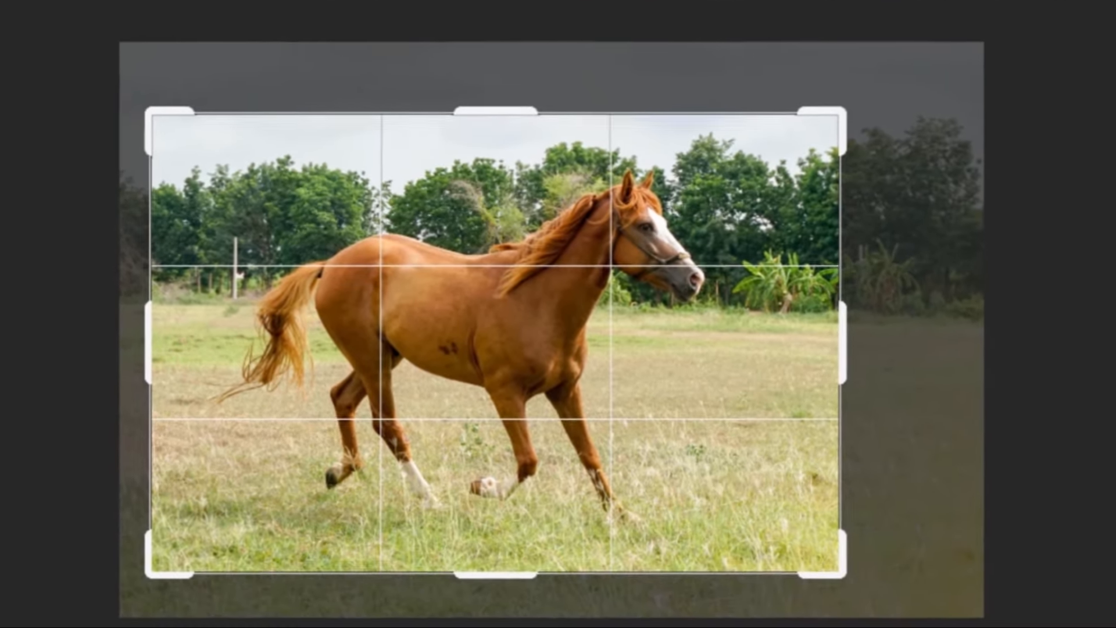
key(Return)
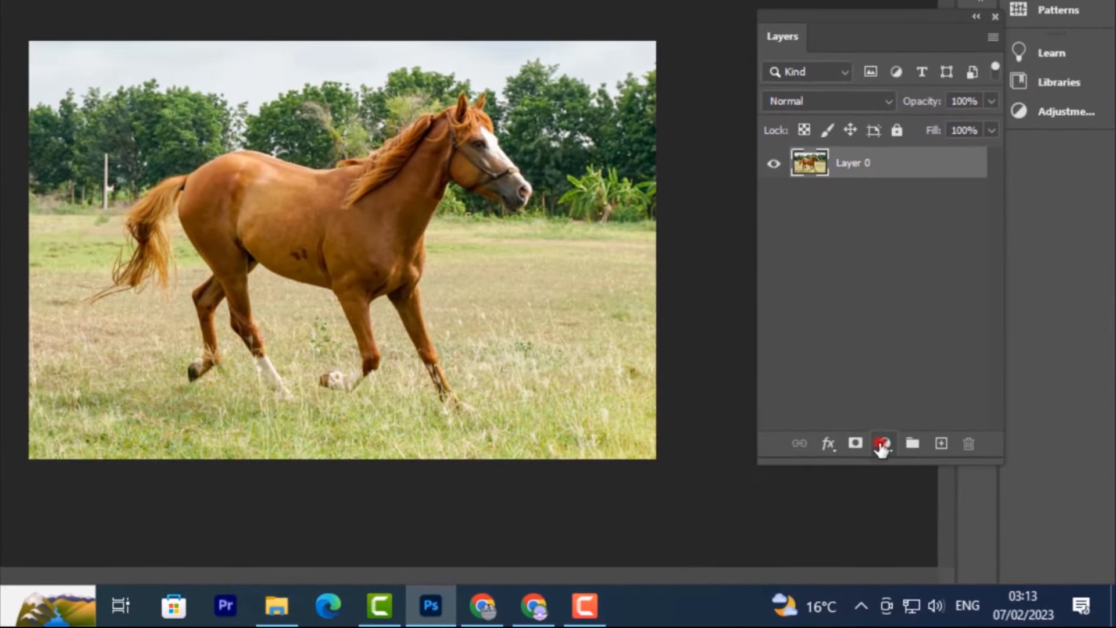
Add a Brightness/Contrast adjustment layer above Layer 0 and apply its automatic correction
click(882, 444)
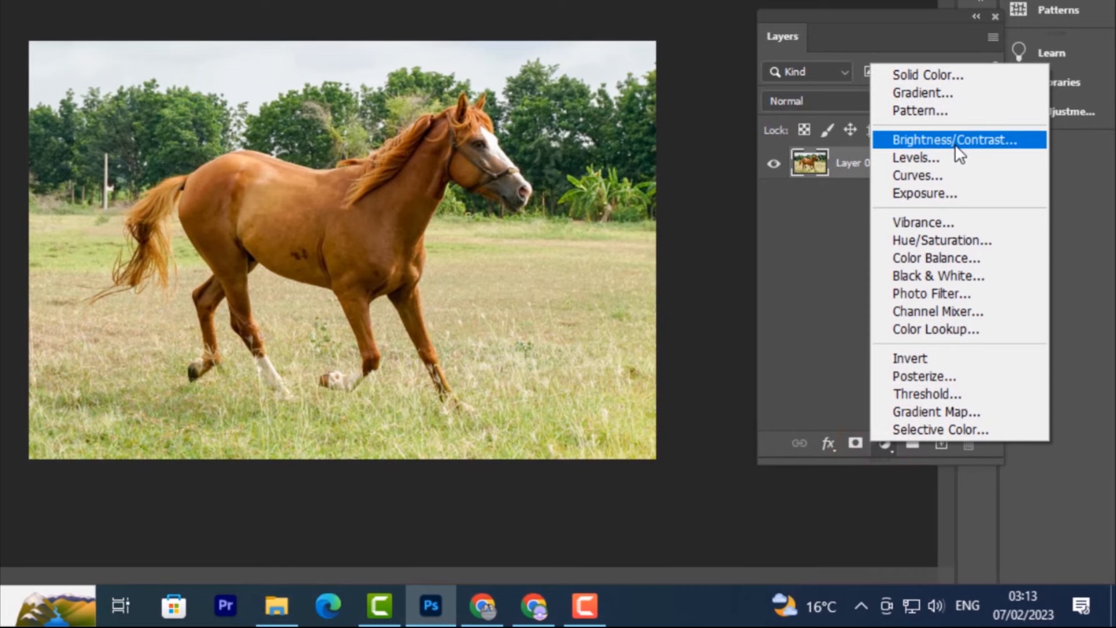
click(955, 145)
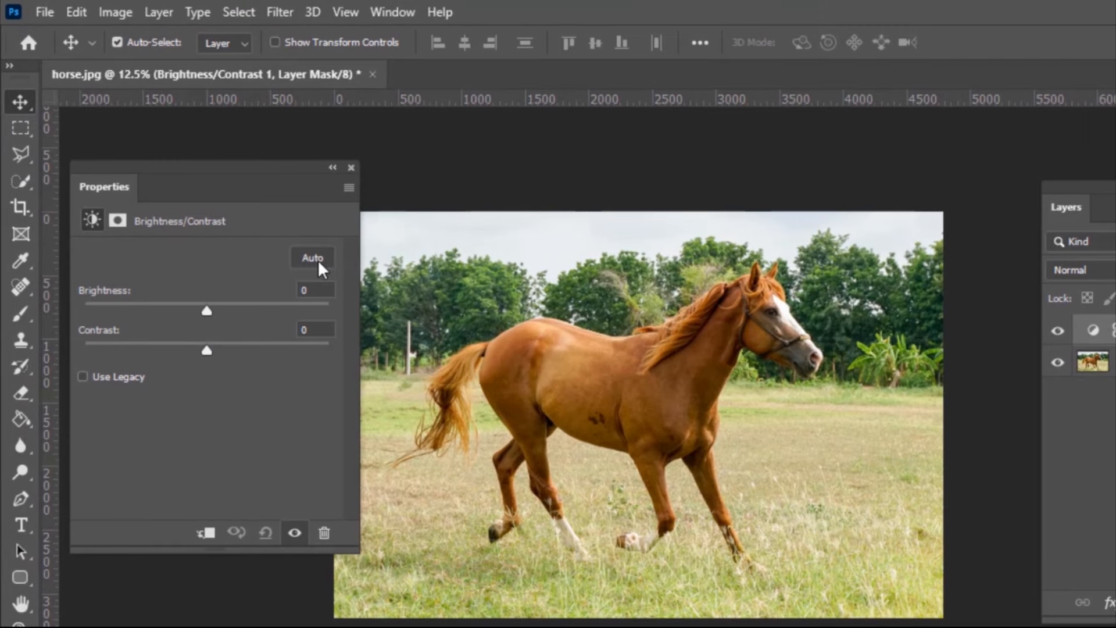
click(316, 259)
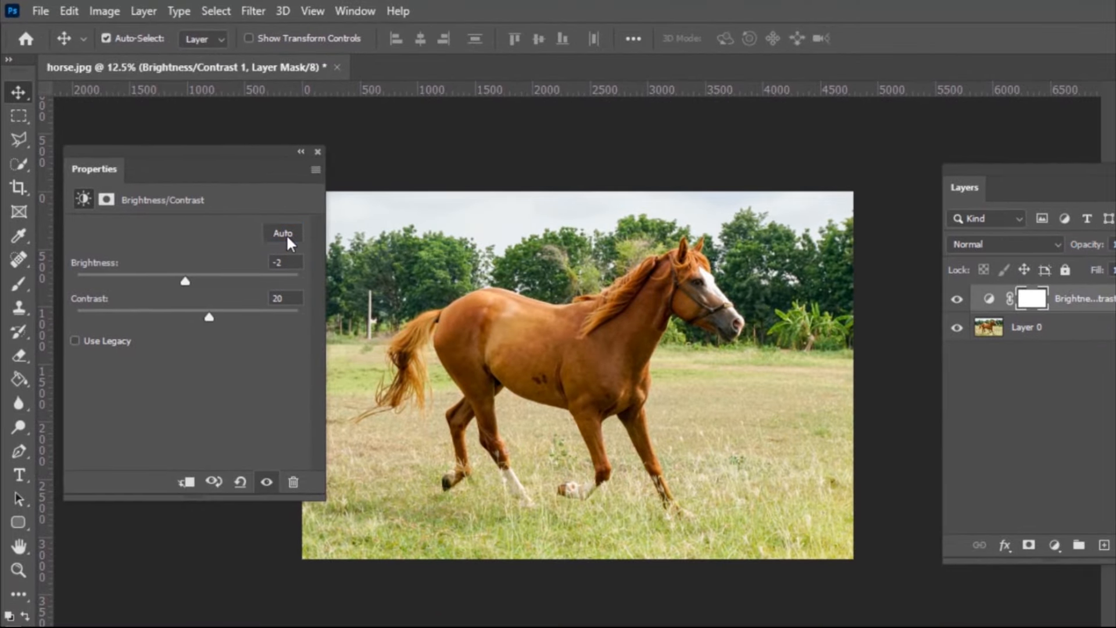
Compare the horse photo with the Brightness/Contrast adjustment hidden and shown, leave it visible and close its properties
click(267, 482)
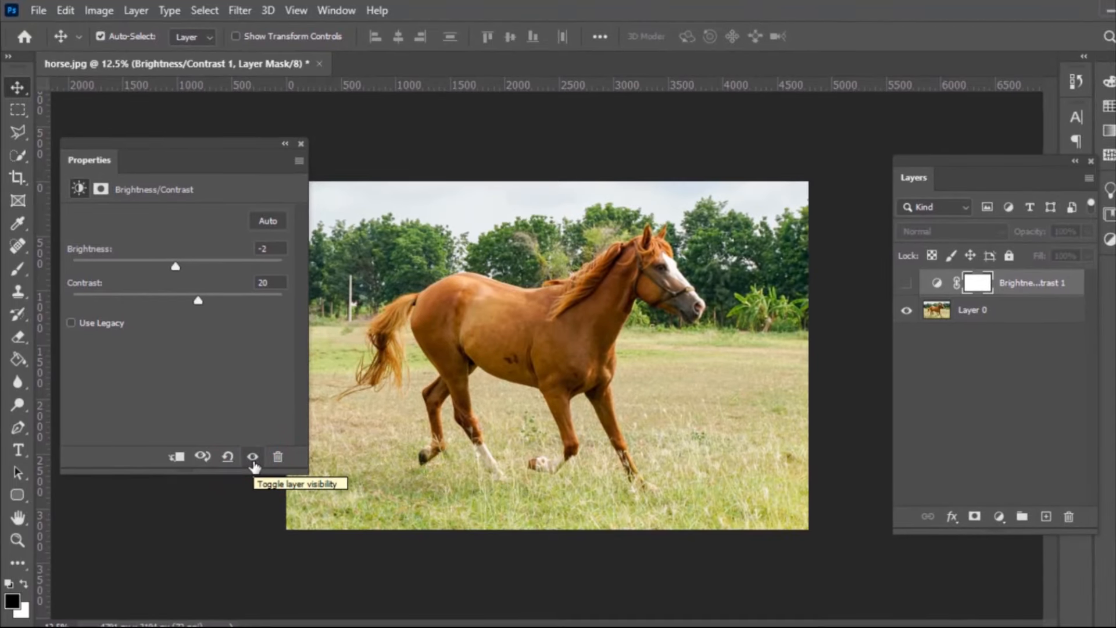
click(256, 468)
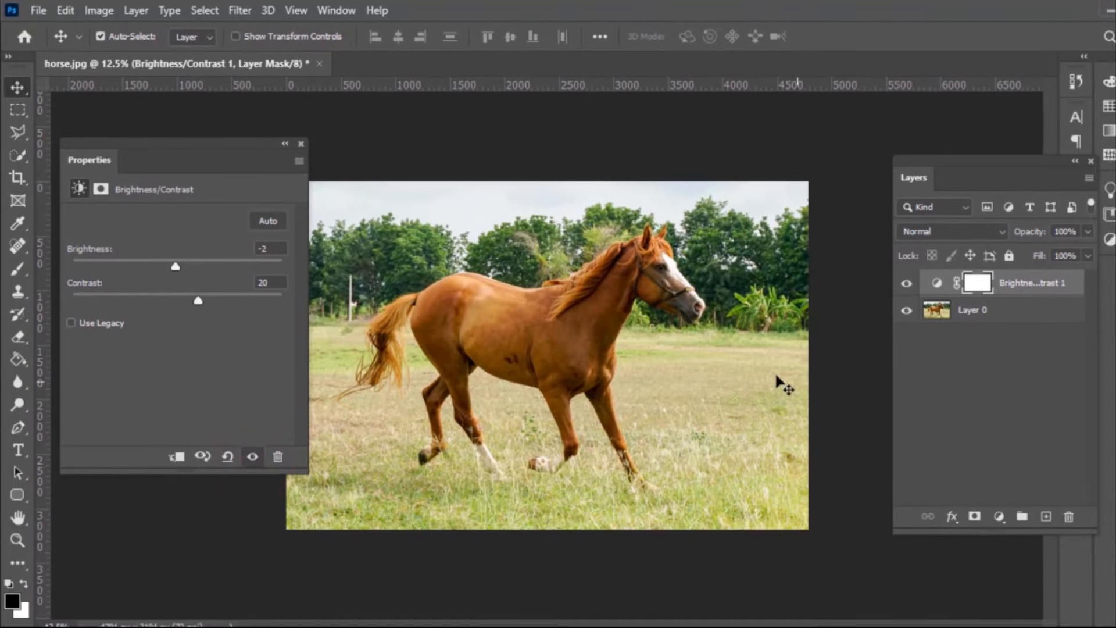
click(260, 466)
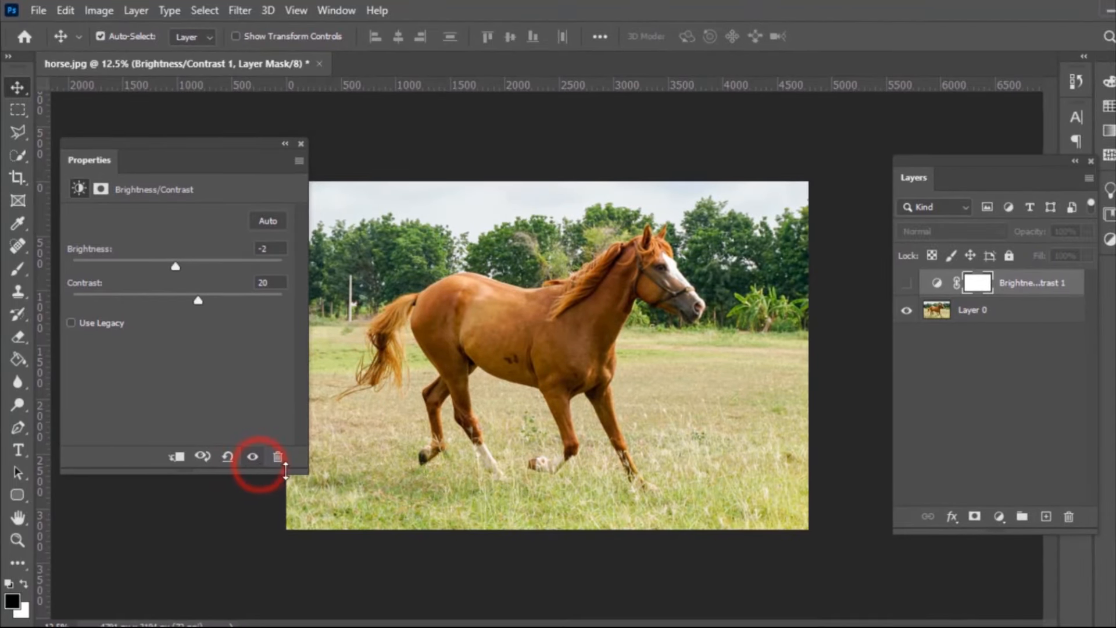
click(255, 462)
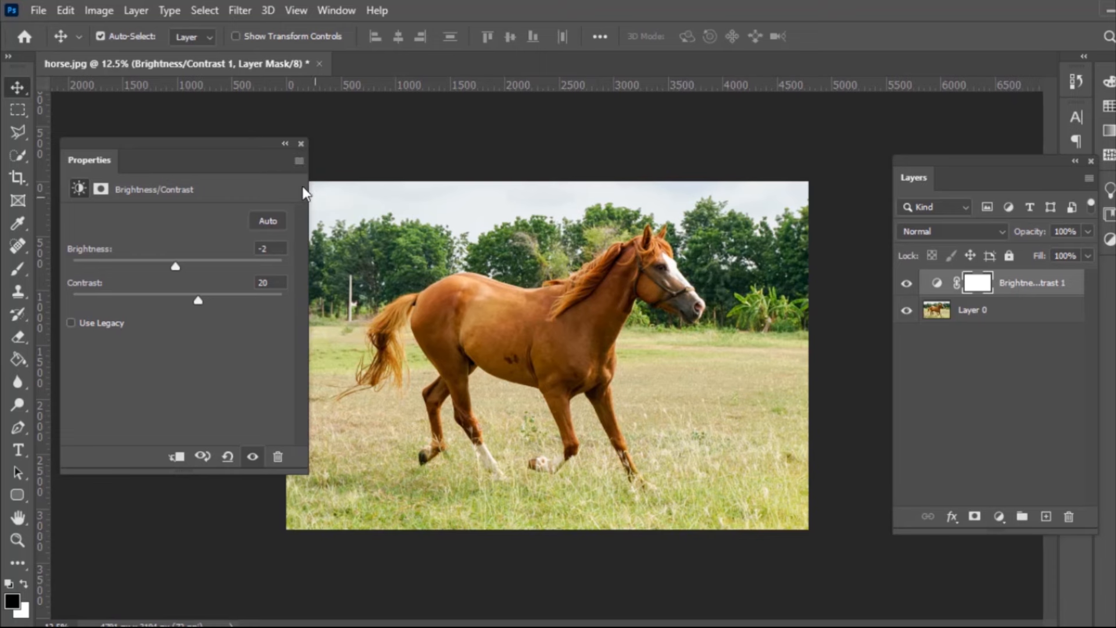
click(300, 144)
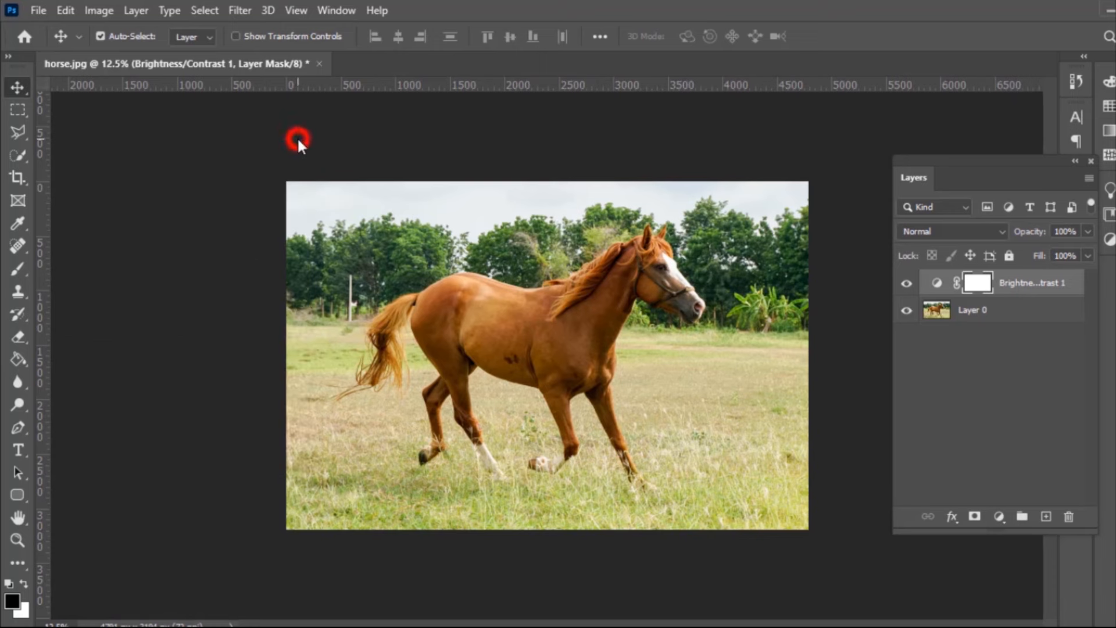
Add a Hue/Saturation adjustment layer above Brightness/Contrast with hue -4 and saturation +23, leaving lightness at 0
click(998, 517)
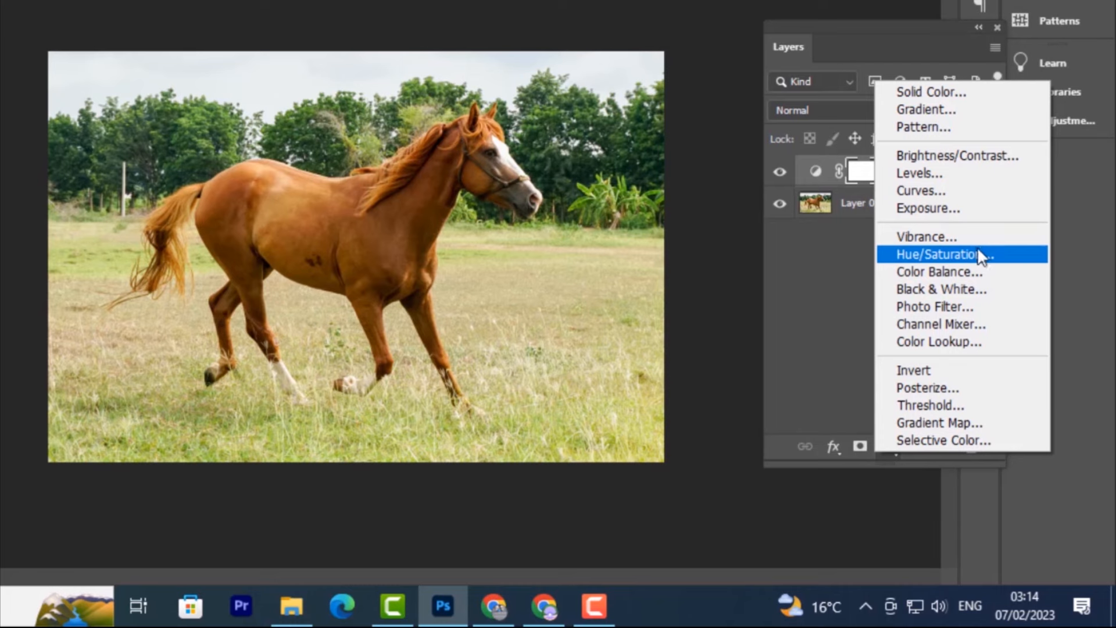
click(837, 273)
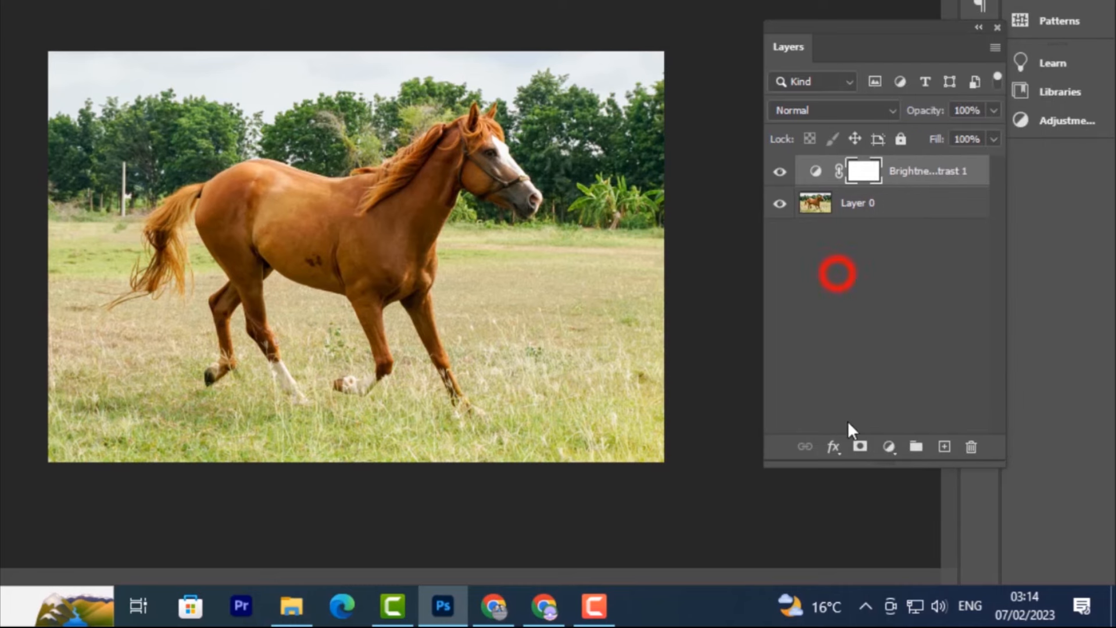
click(888, 446)
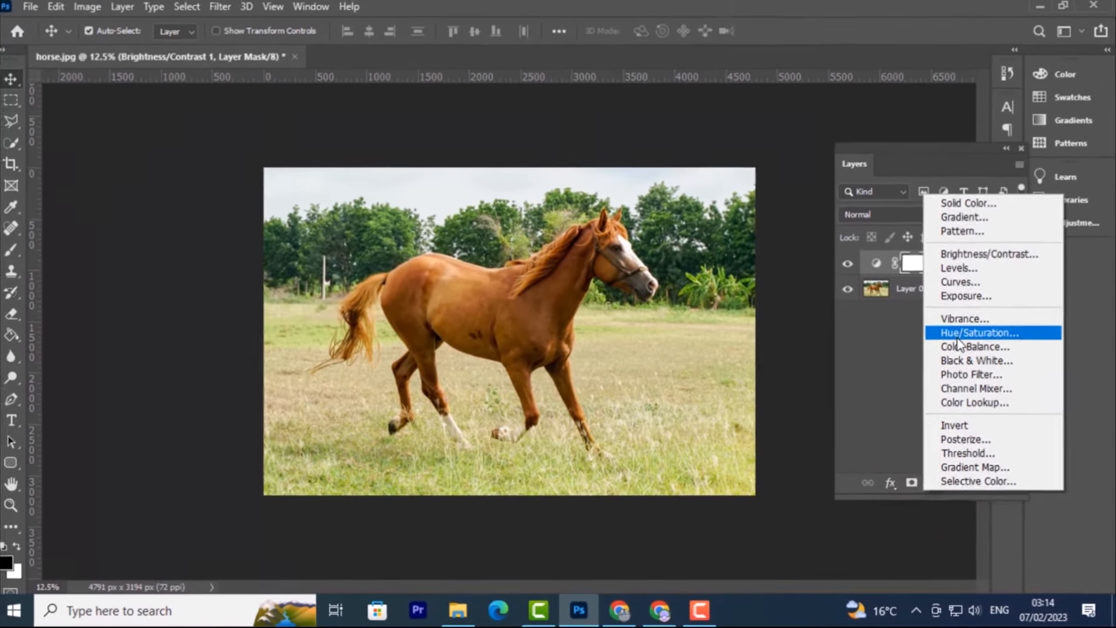
click(941, 258)
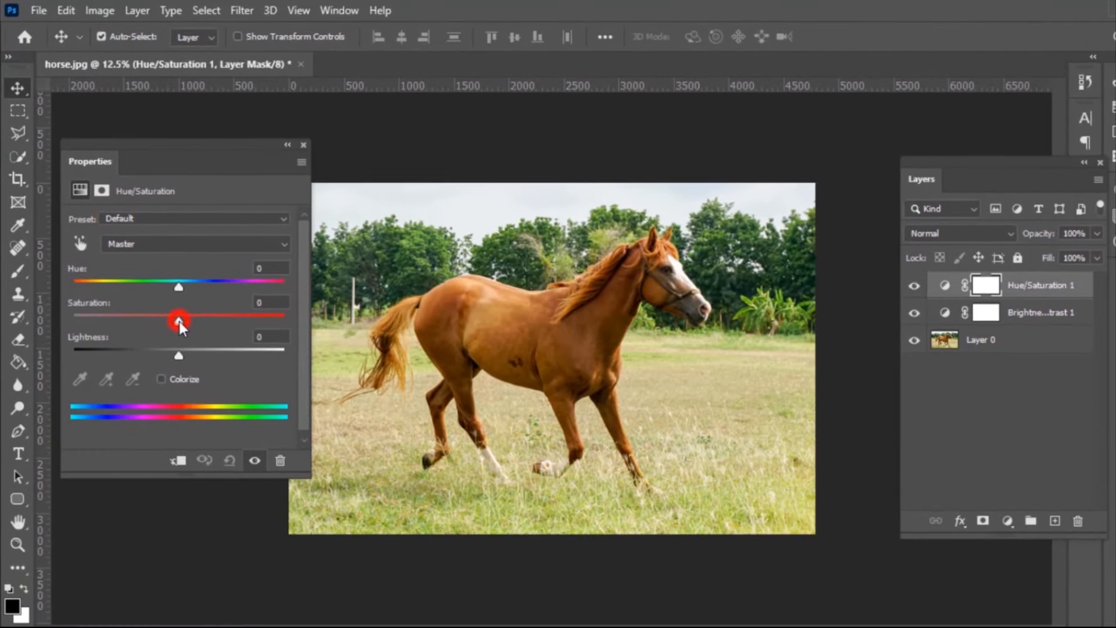
drag(179, 322, 203, 323)
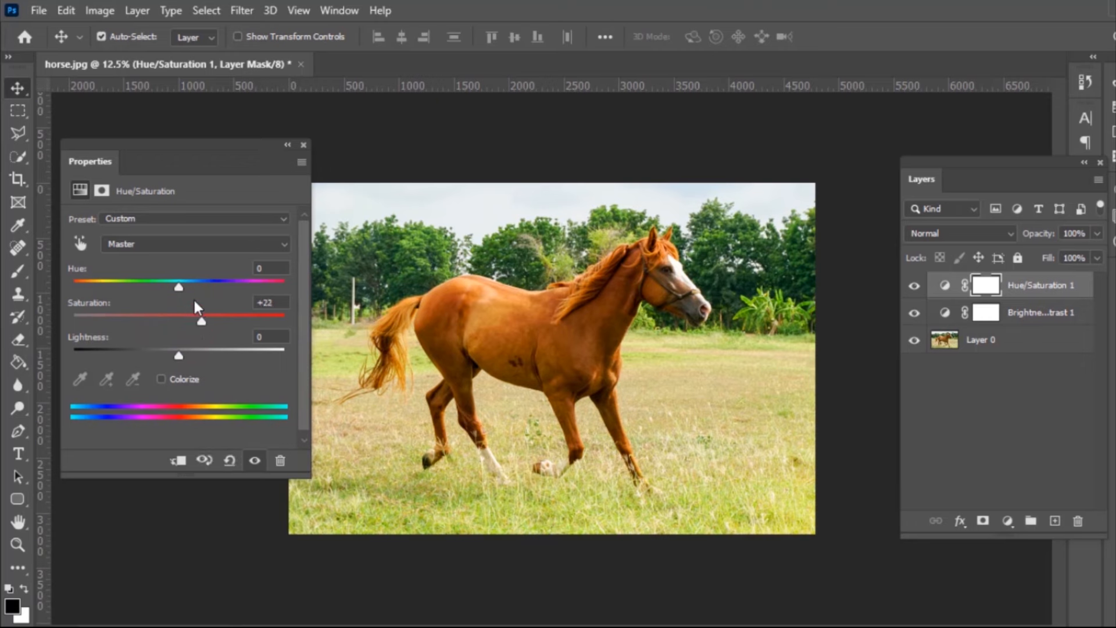
drag(177, 288, 176, 290)
mouse_move(178, 356)
mouse_down()
mouse_move(162, 351)
mouse_move(179, 352)
mouse_up()
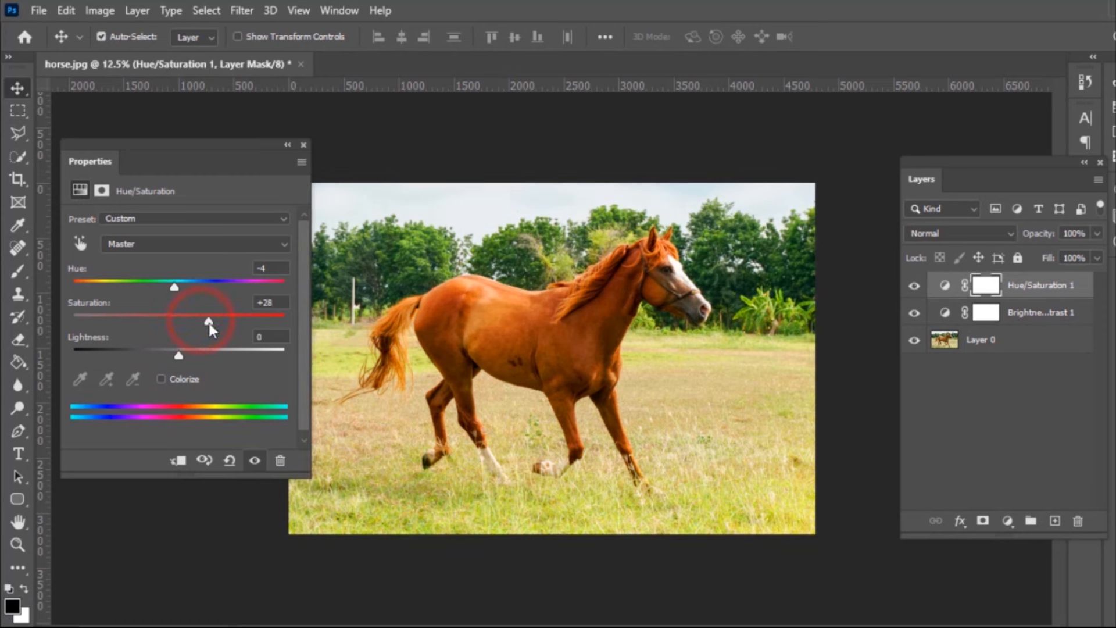
Compare the horse photo with the Hue/Saturation adjustment hidden and shown, leave it visible and close its properties
click(255, 463)
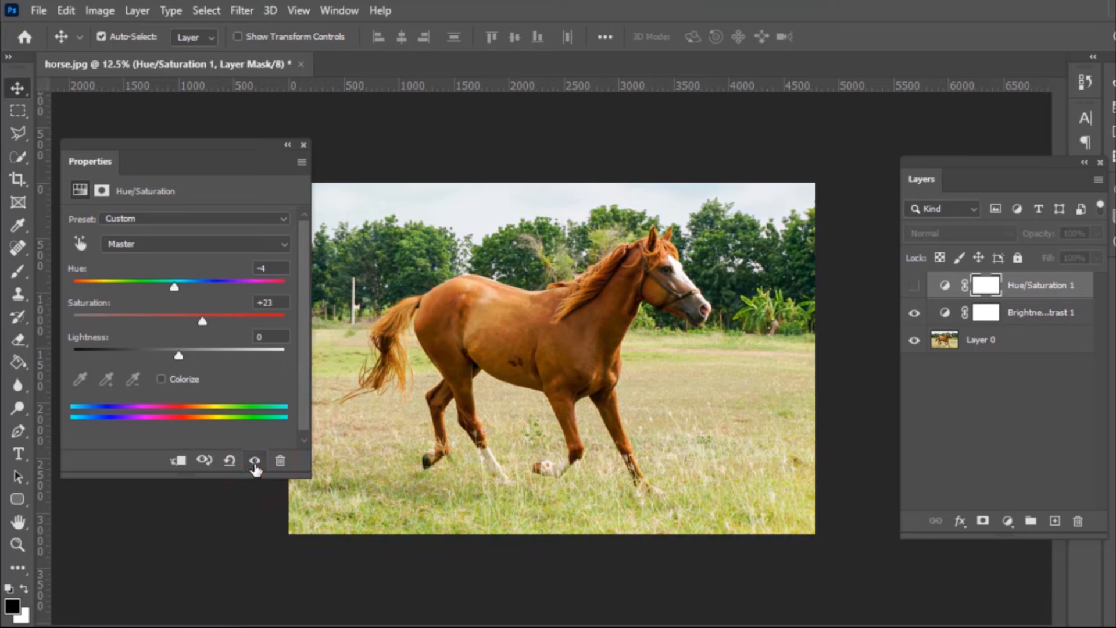
click(255, 463)
click(255, 463)
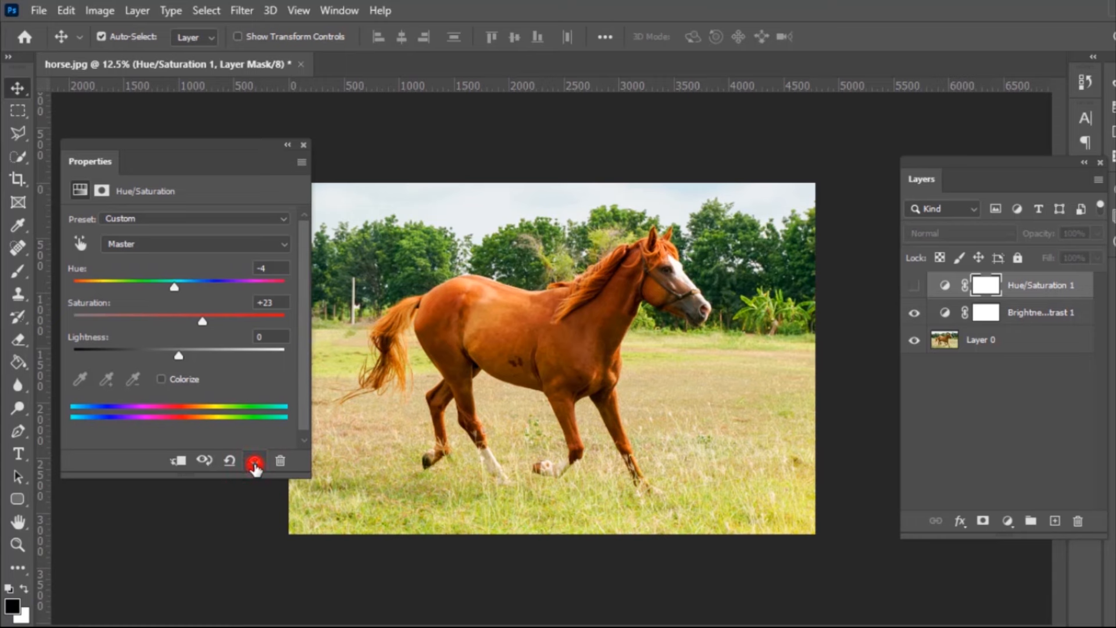
click(254, 462)
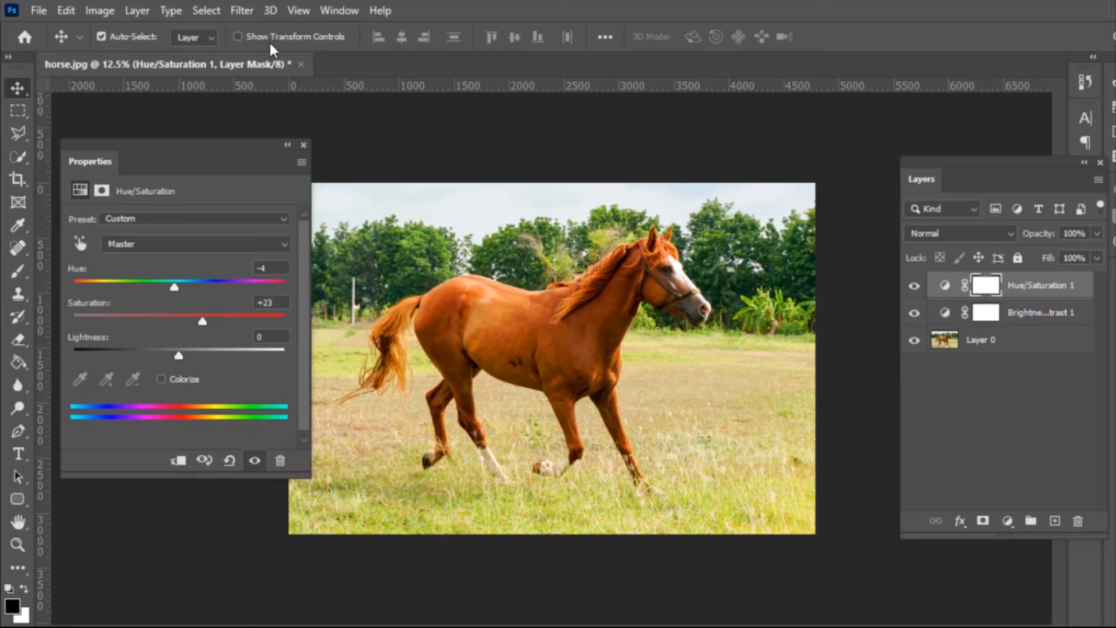
click(304, 143)
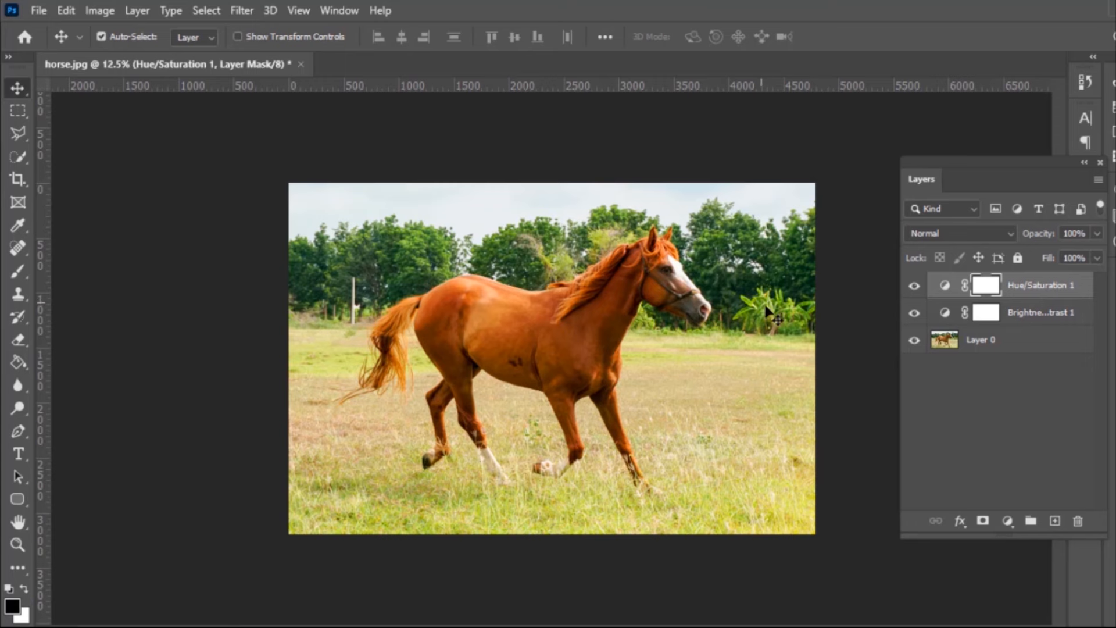
Paint black on the Hue/Saturation layer mask over the bright palm plants in front of the horse's muzzle, using a 400 px brush
click(984, 291)
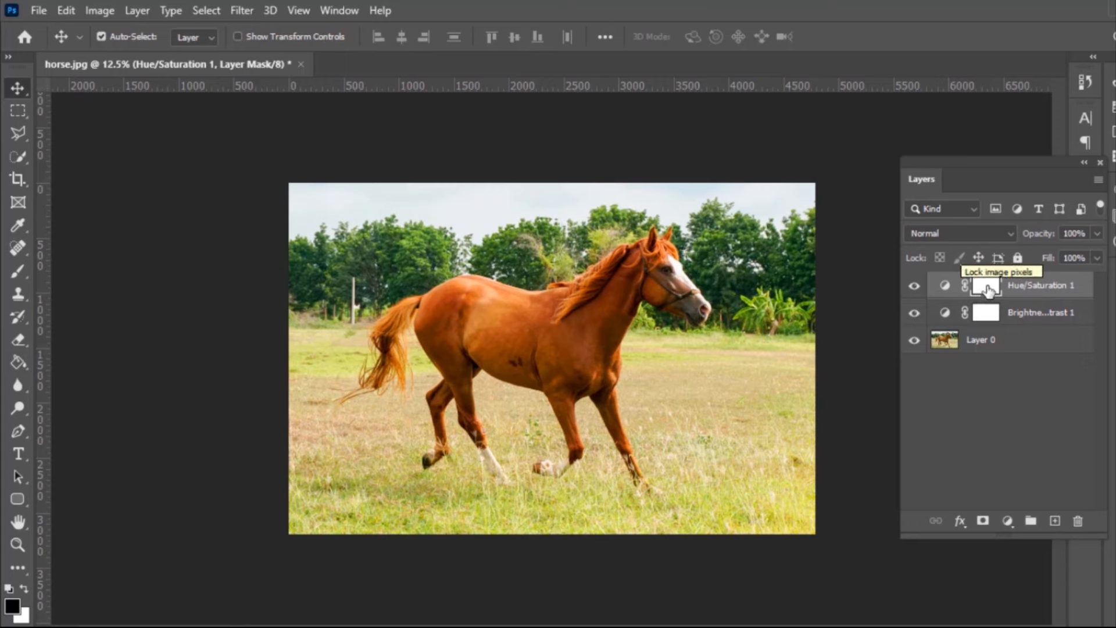
click(987, 290)
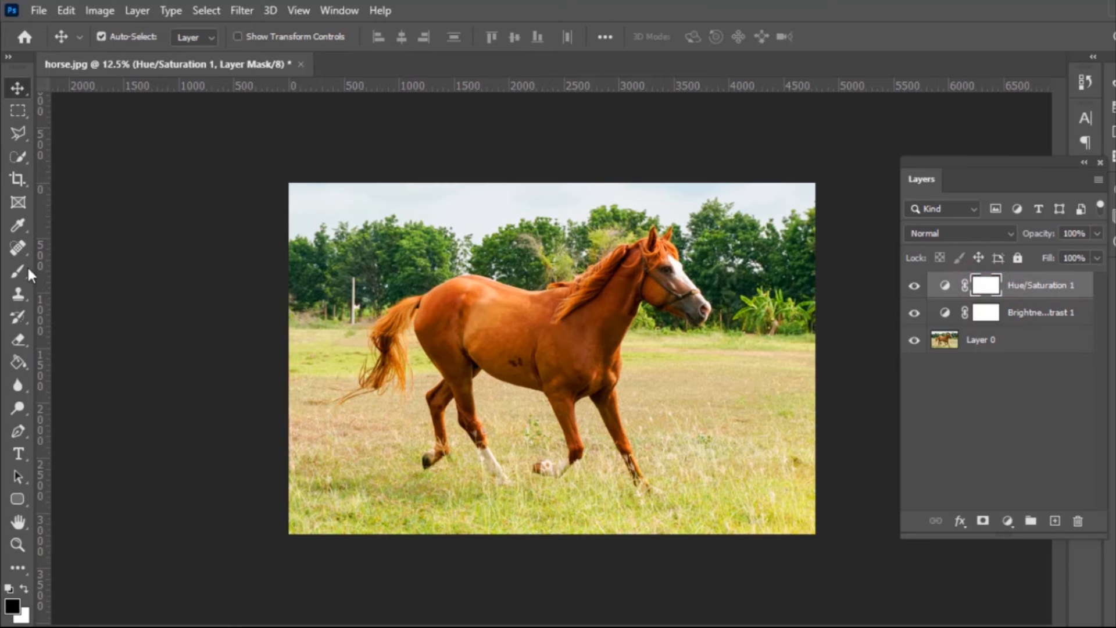
click(12, 272)
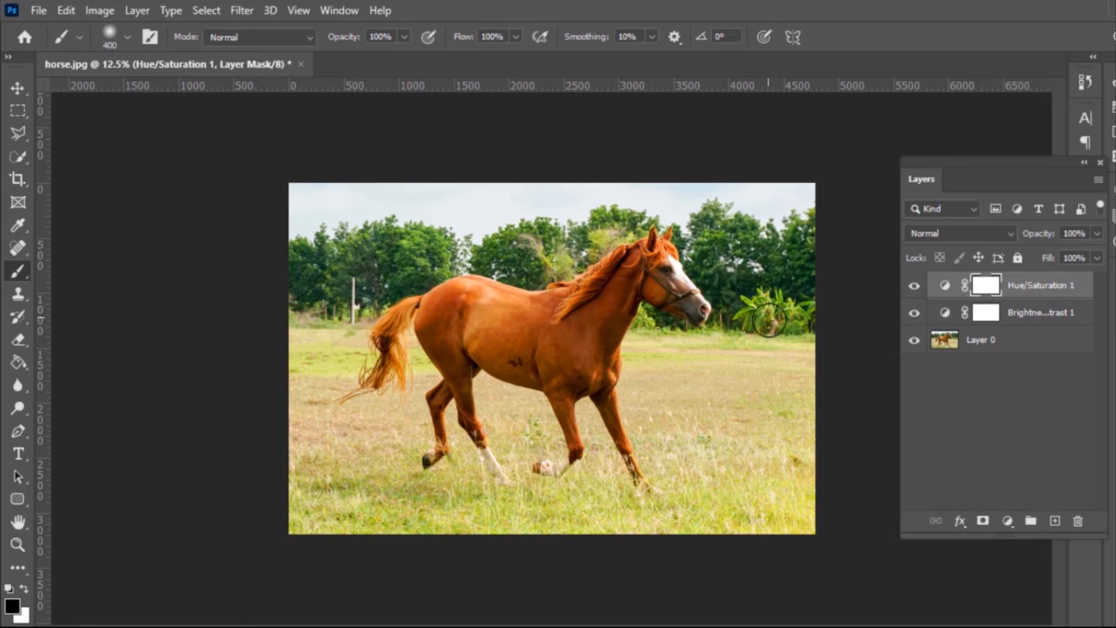
click(758, 310)
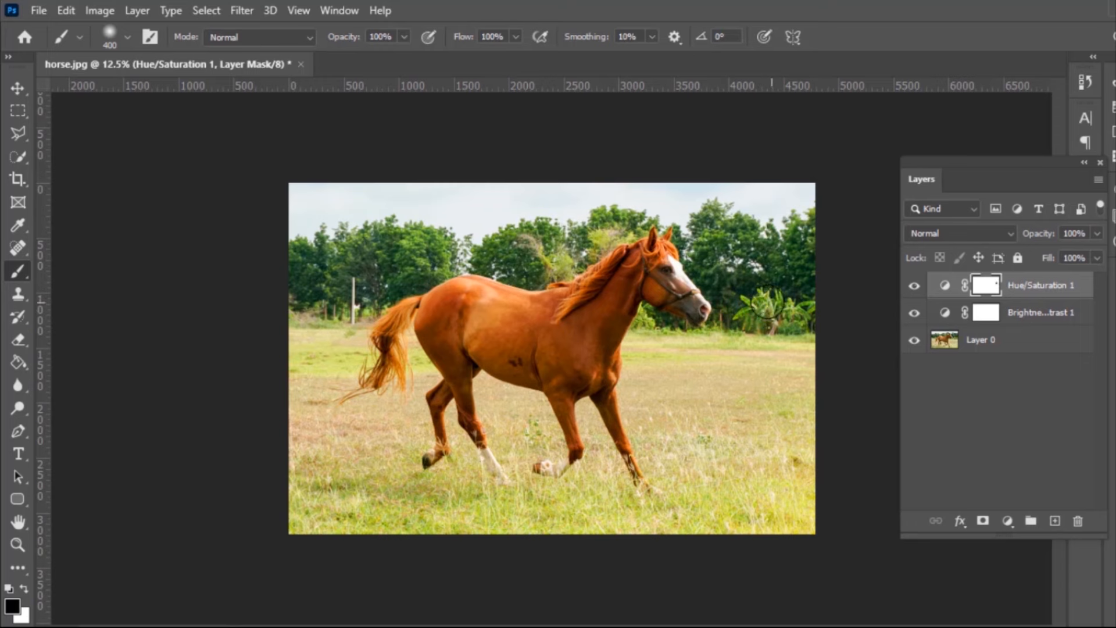
click(745, 314)
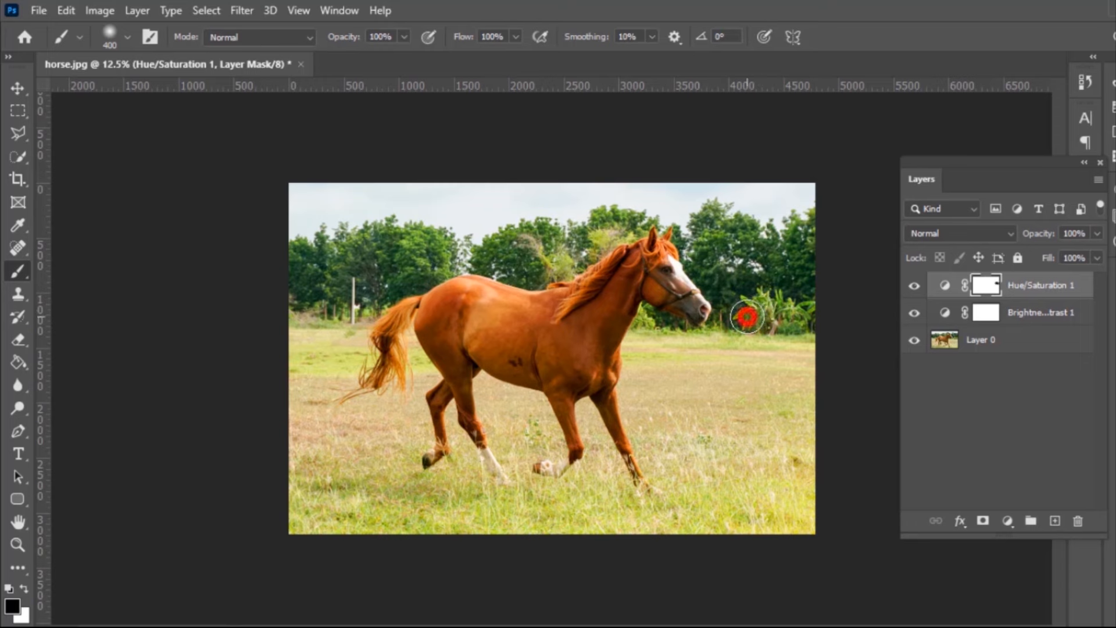
click(745, 307)
click(775, 317)
Mask the Hue/Saturation effect off the foliage under the horse's jaw and the yellowish trees behind its mane with a 175 px black brush
click(649, 323)
drag(649, 323, 644, 308)
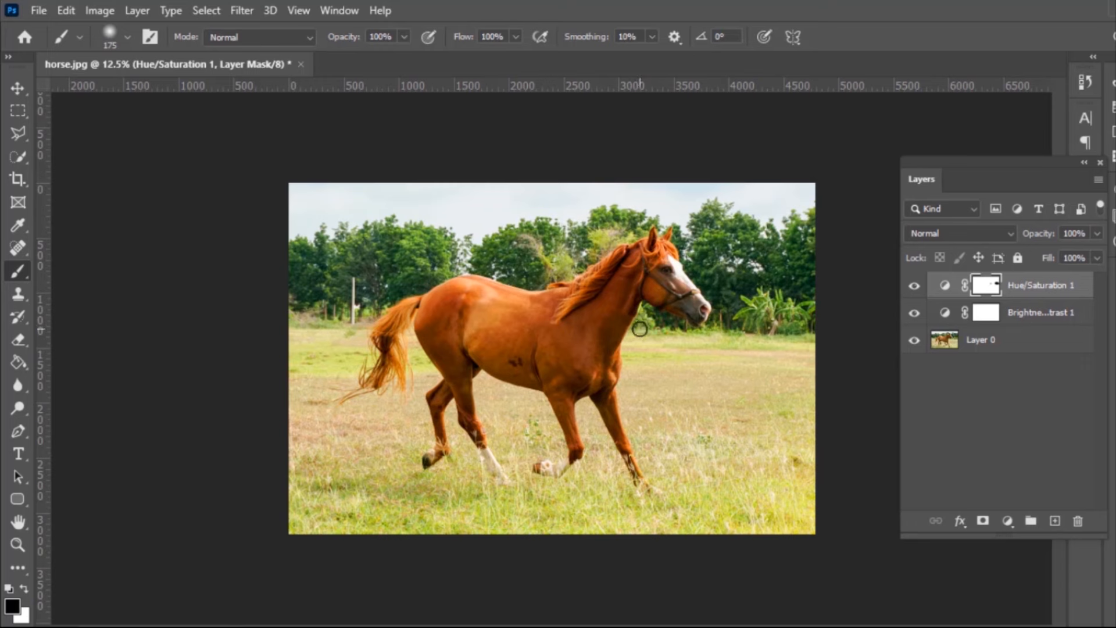
click(650, 316)
click(560, 270)
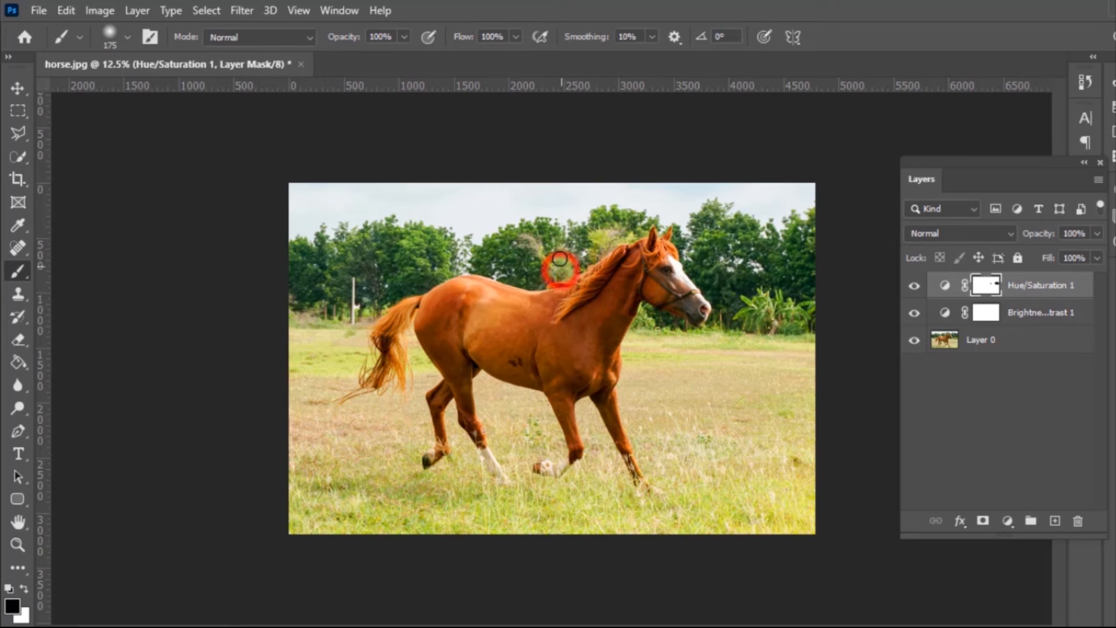
click(559, 258)
click(565, 266)
click(561, 258)
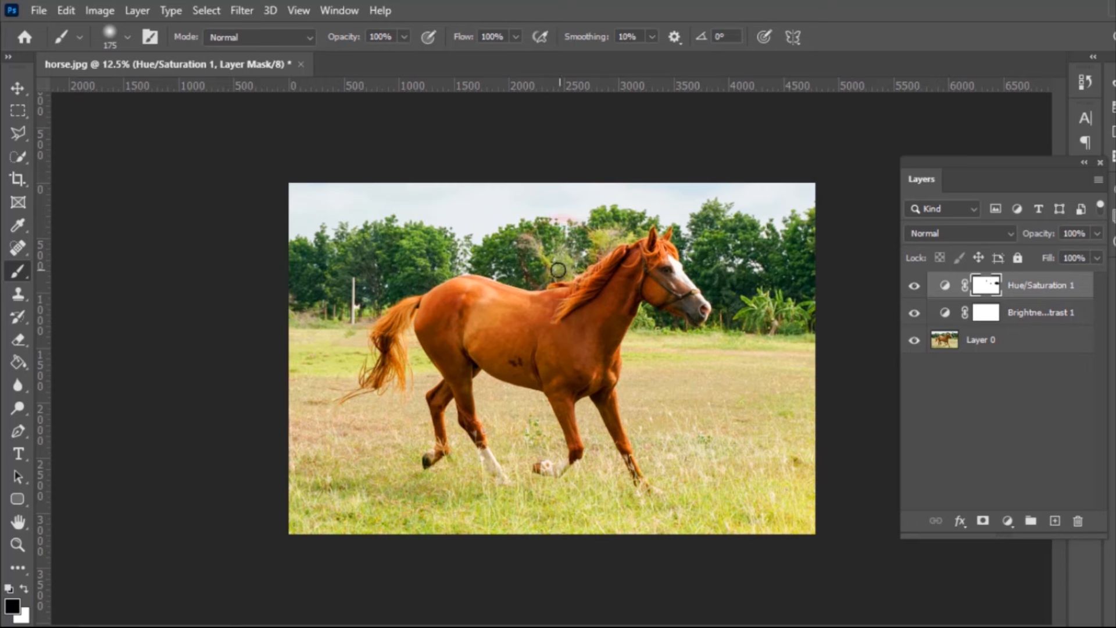
click(598, 237)
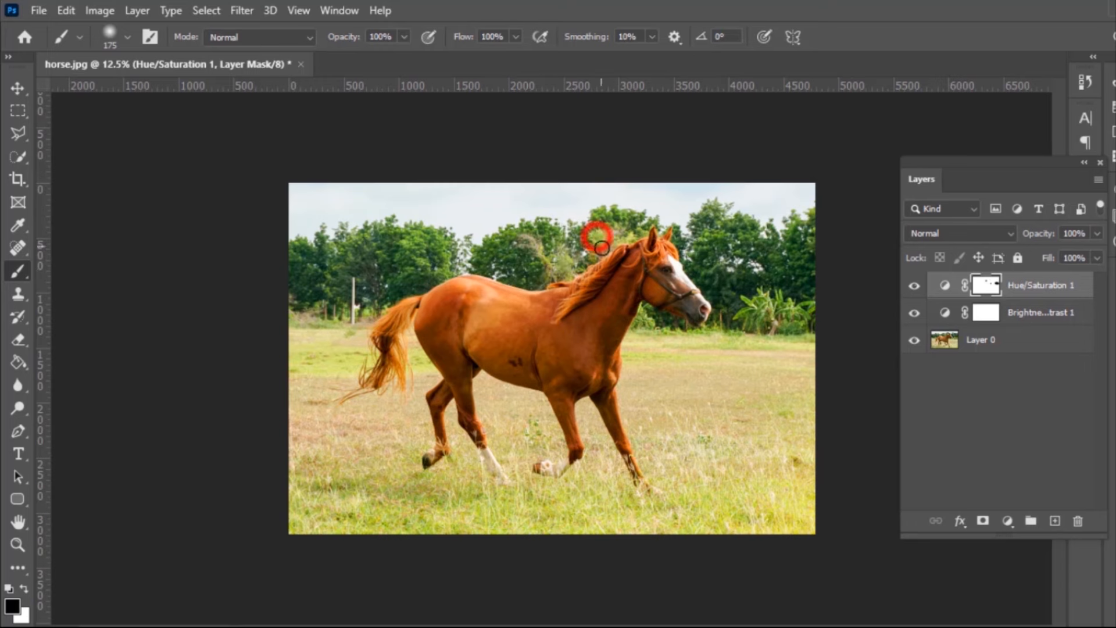
click(543, 255)
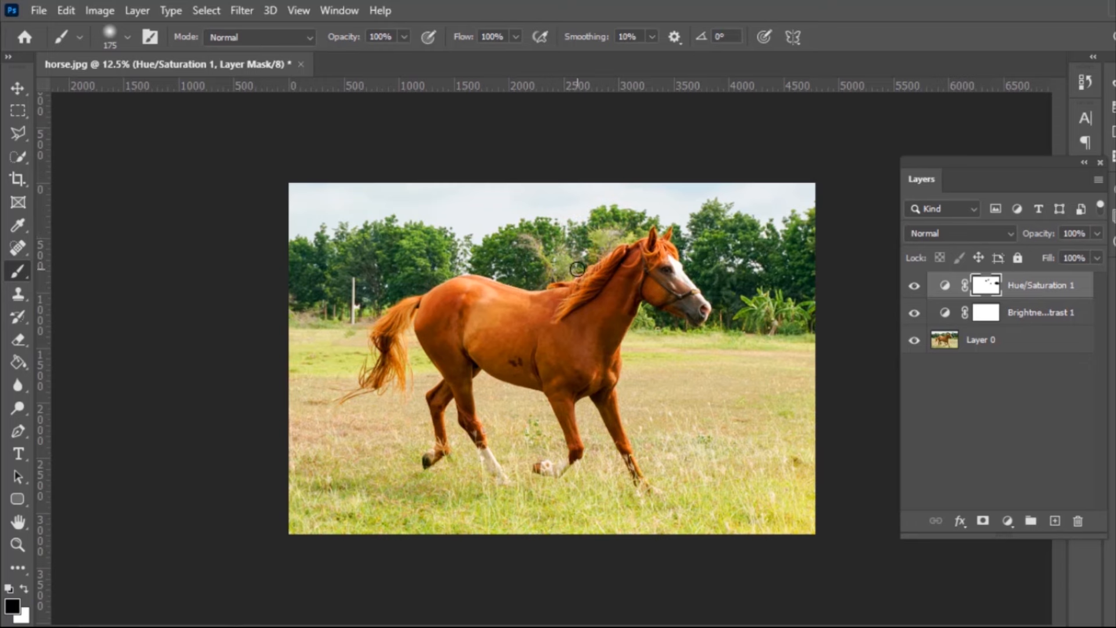
click(630, 233)
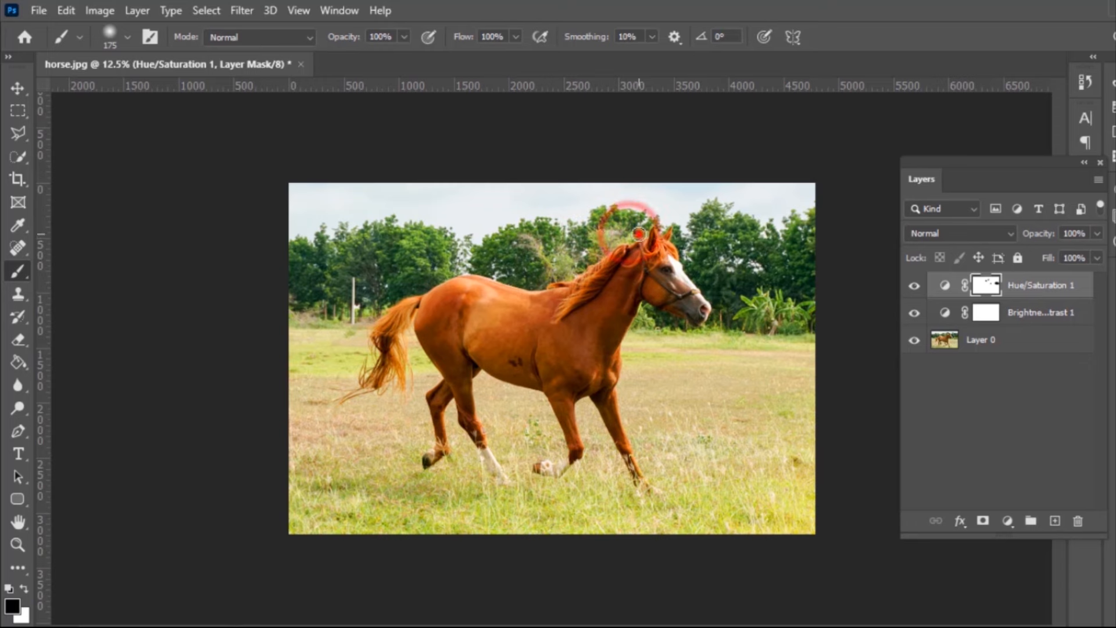
click(645, 227)
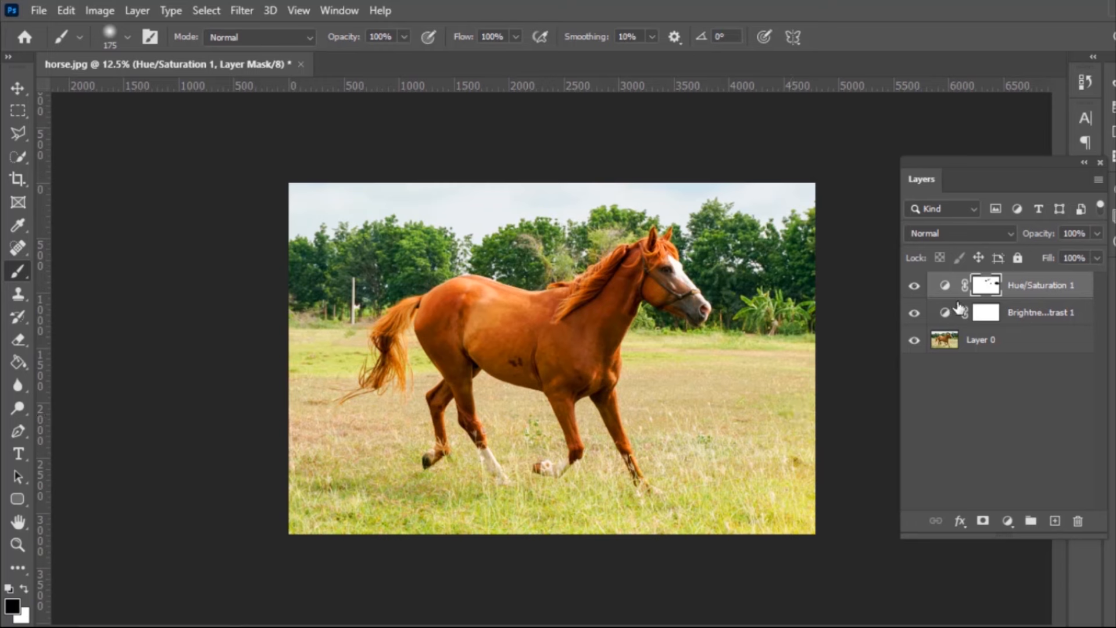
Compare the horse photo with the Hue/Saturation and Brightness/Contrast adjustments hidden and shown, leaving both visible
click(13, 91)
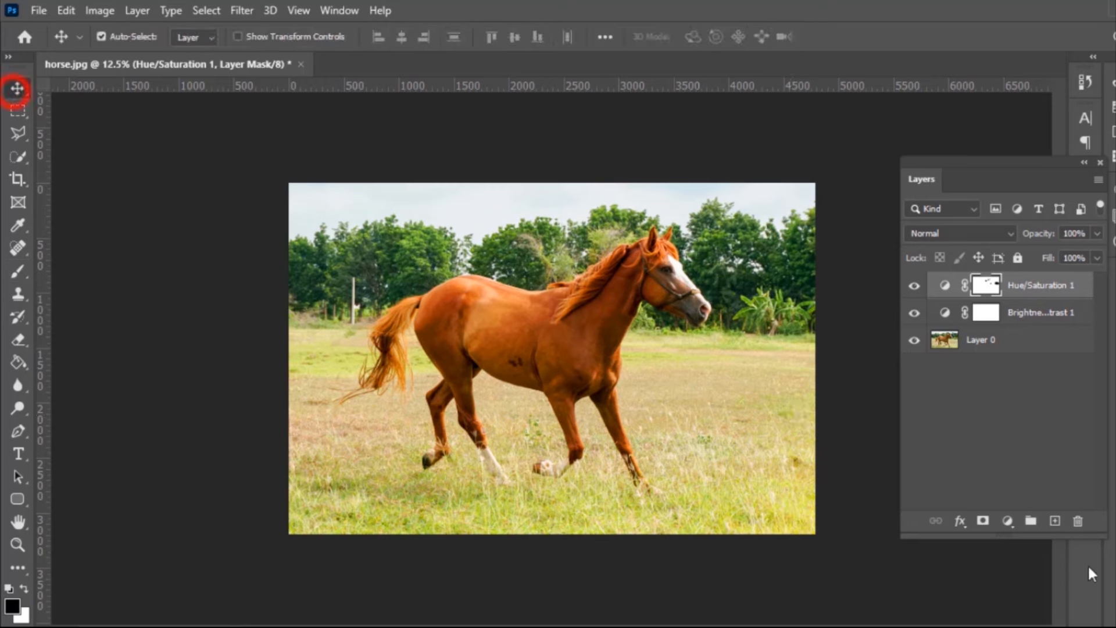
click(914, 286)
click(914, 312)
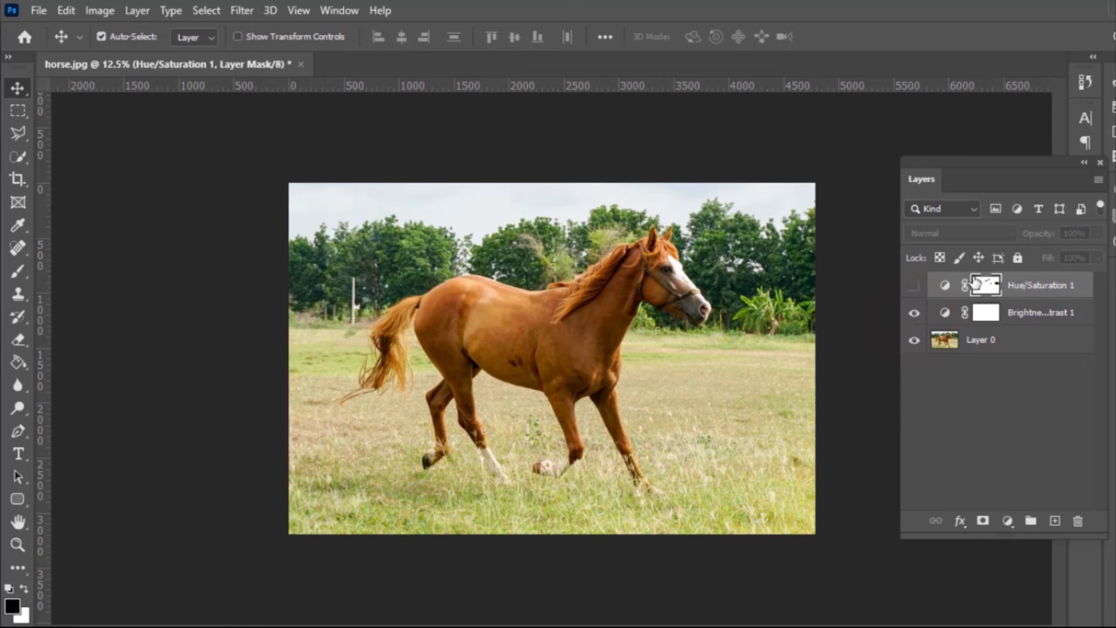
click(914, 285)
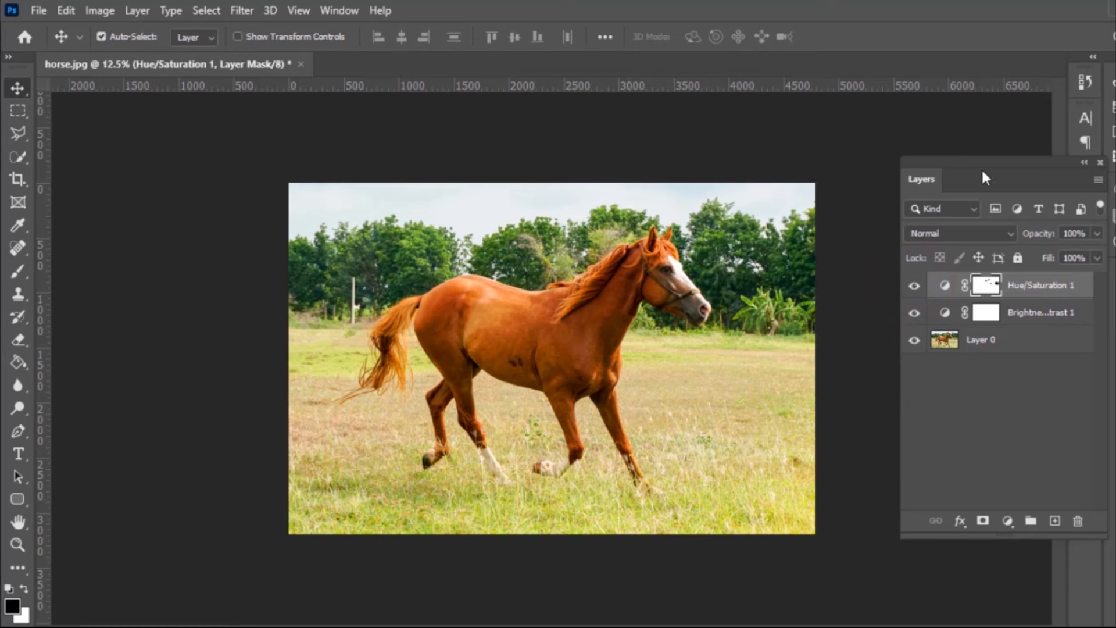
click(914, 286)
click(915, 312)
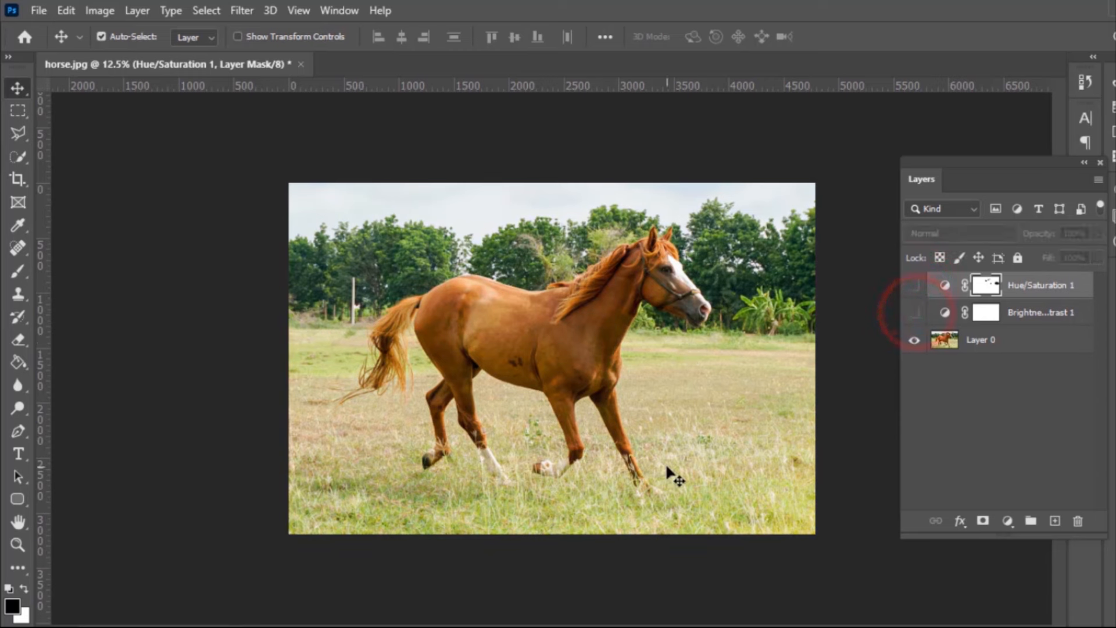
click(914, 314)
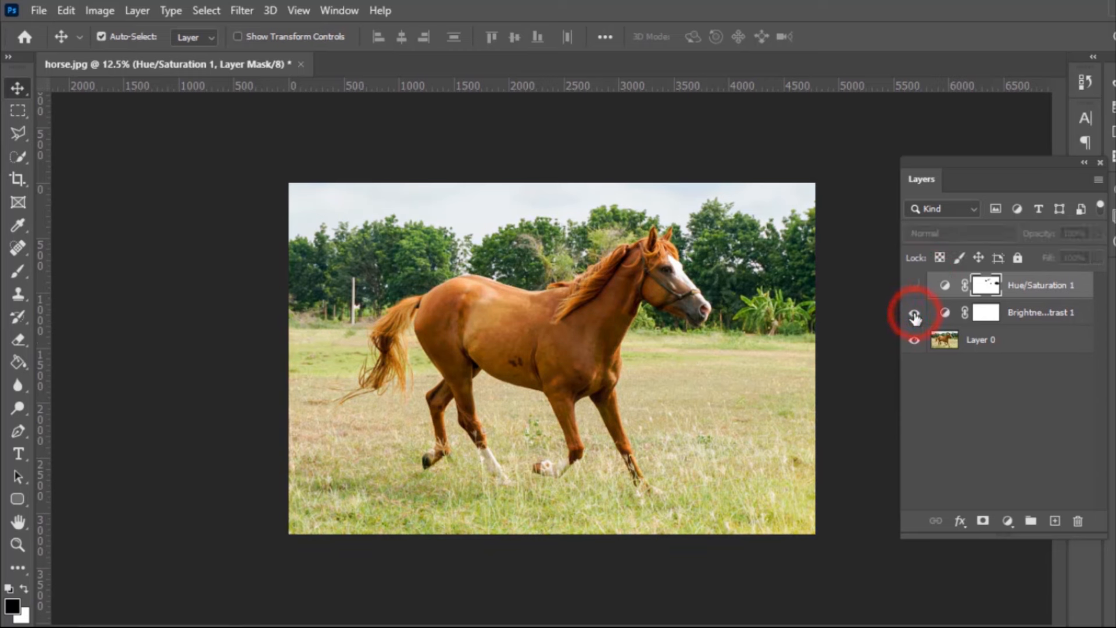
click(914, 285)
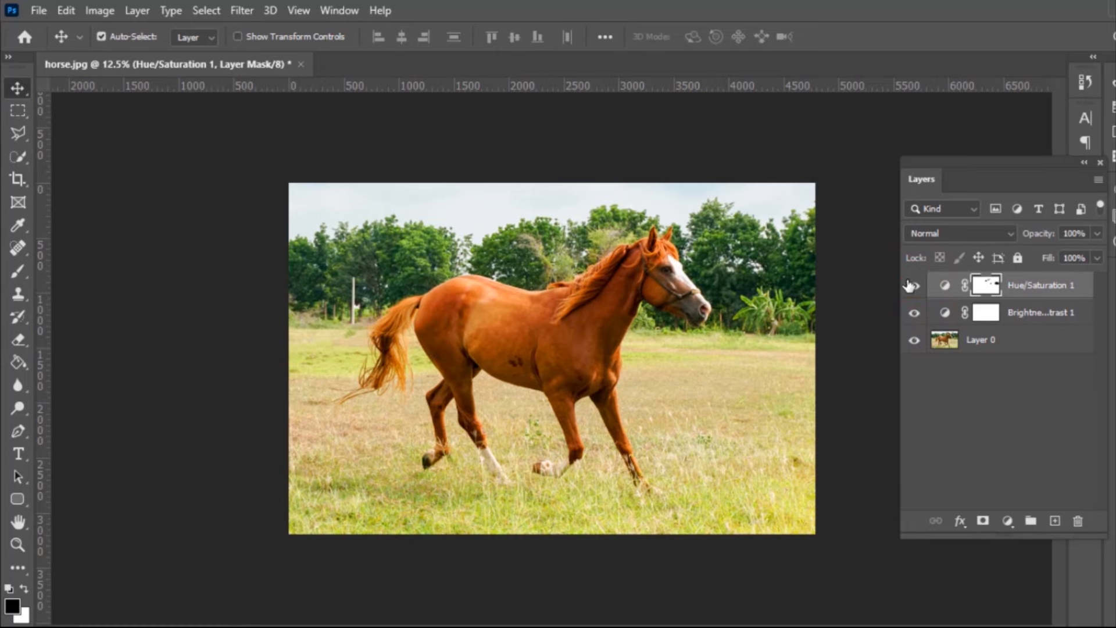
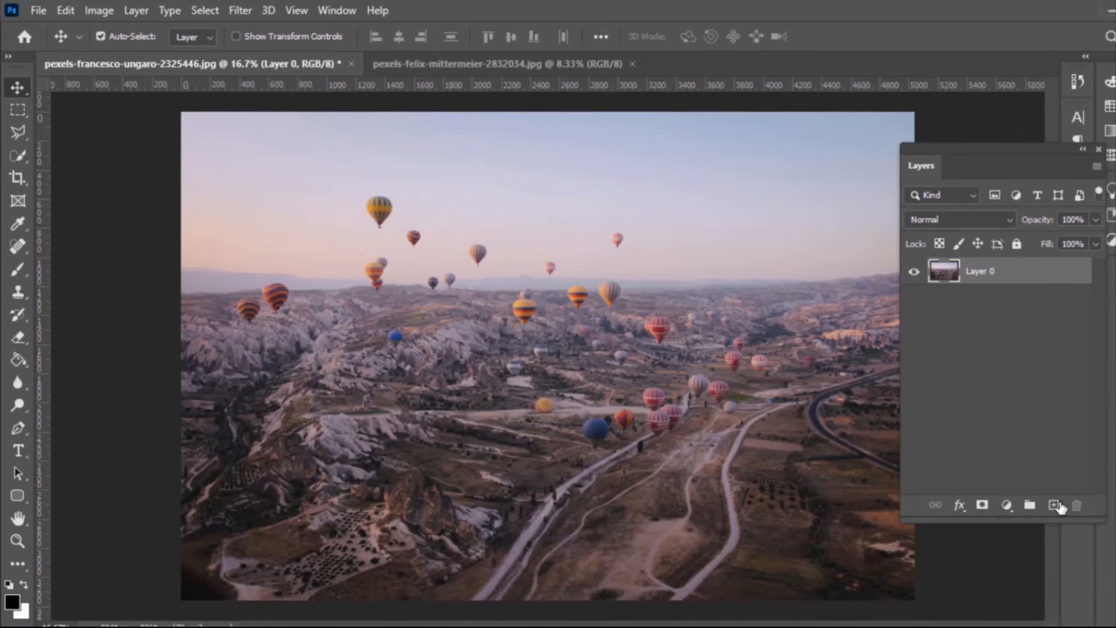
Add an empty layer above Layer 0 in the balloon photo and try to spot-heal three small balloons with a 150 px brush
click(1054, 505)
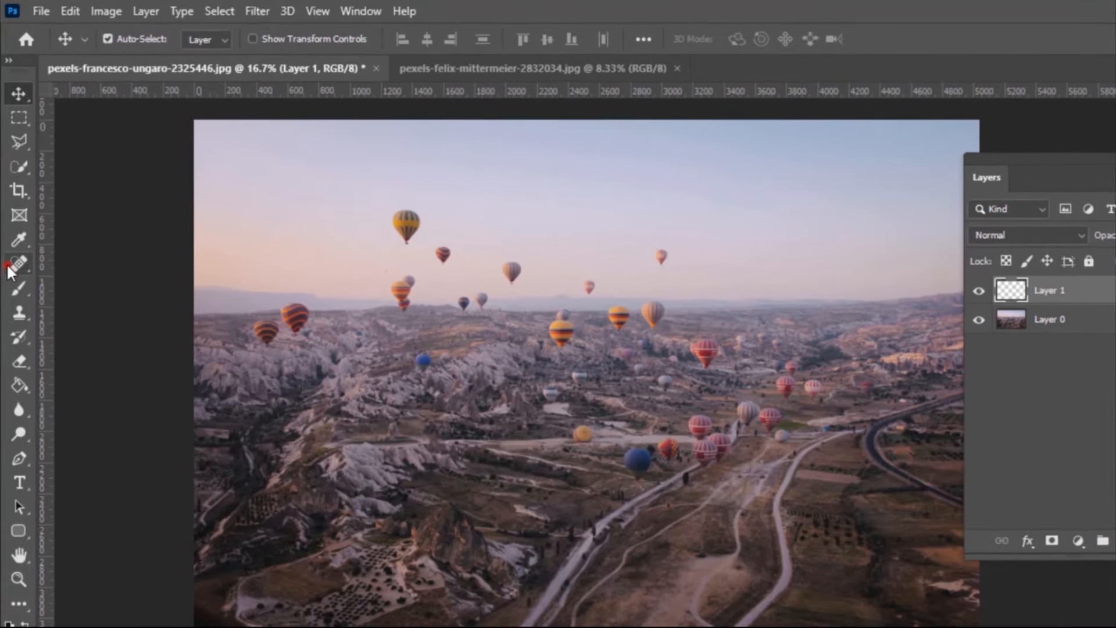
click(7, 266)
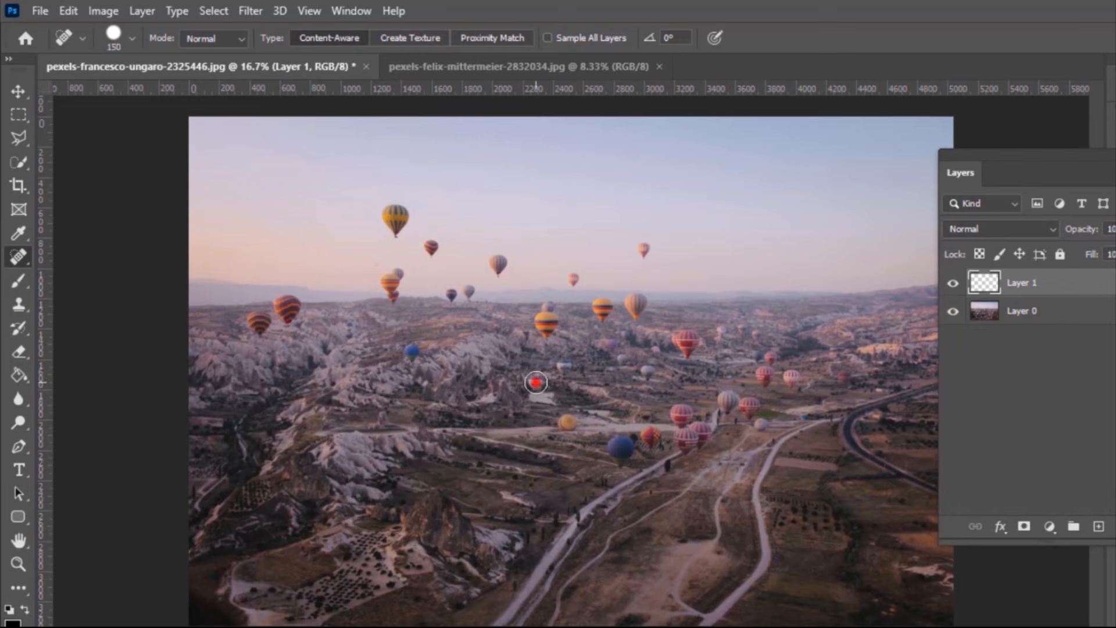
click(535, 382)
click(562, 366)
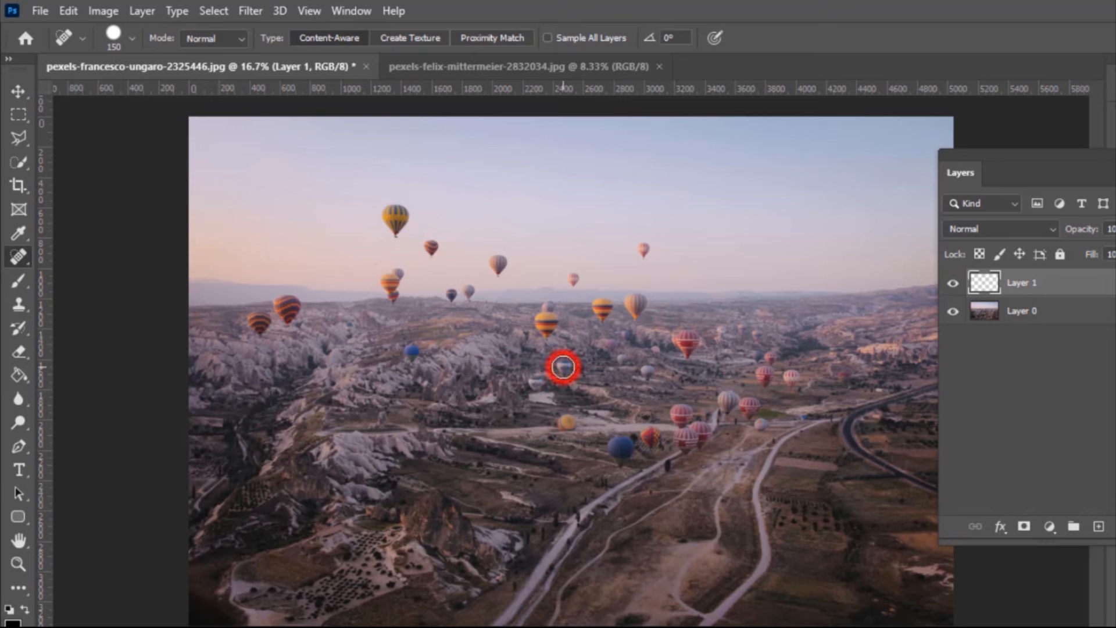
click(646, 374)
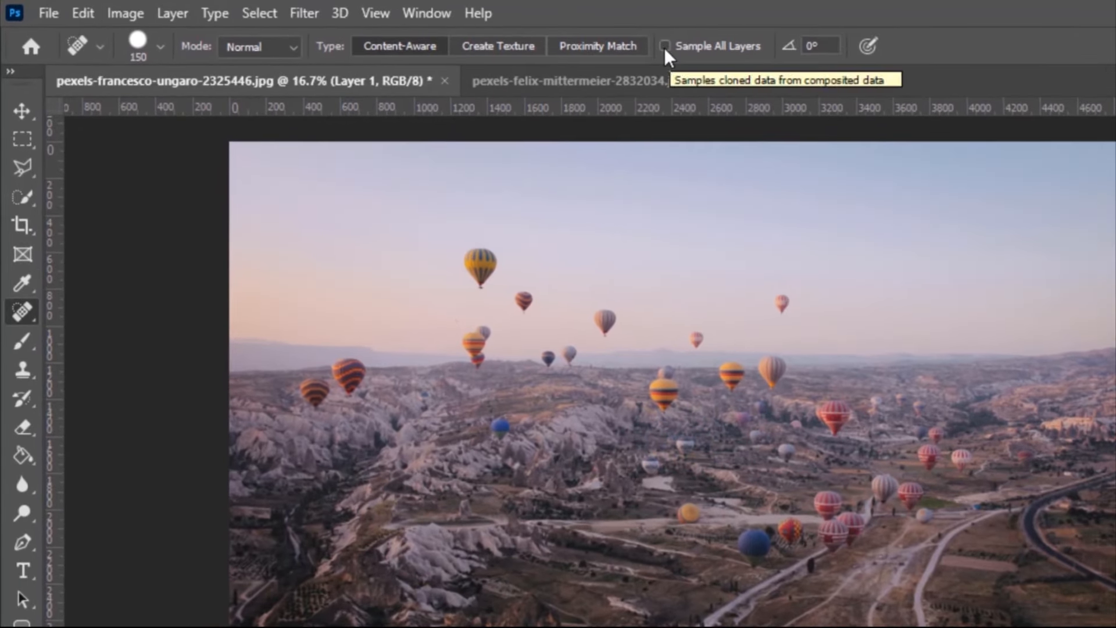
Enable Sample All Layers for the Spot Healing Brush and remove the small central balloons, the yellow one and the one beside the road
click(664, 47)
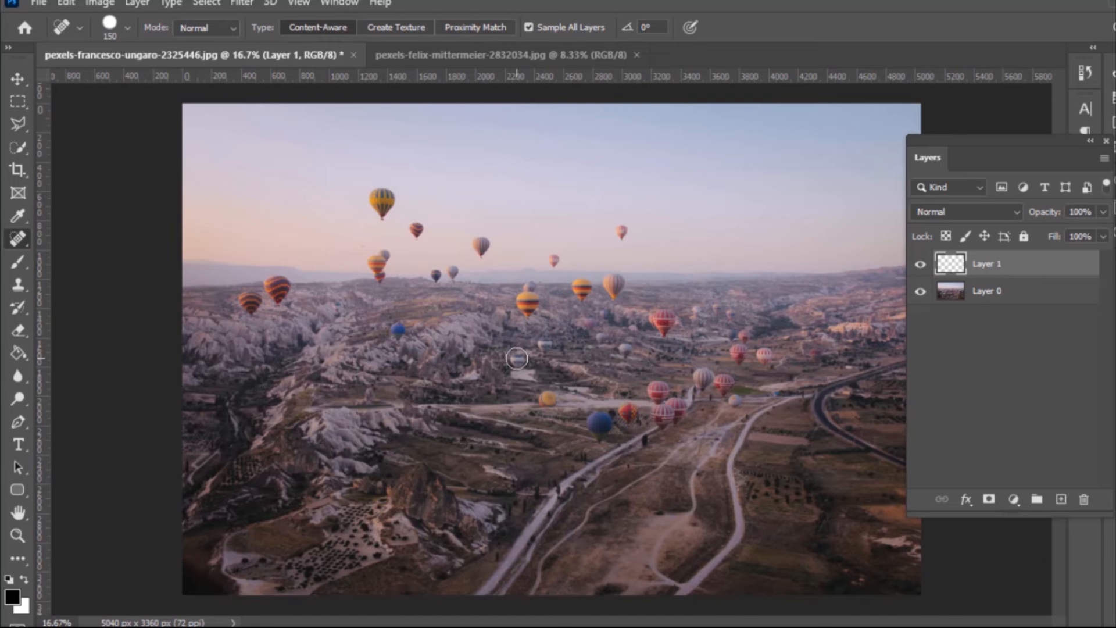
click(518, 361)
click(543, 345)
click(628, 349)
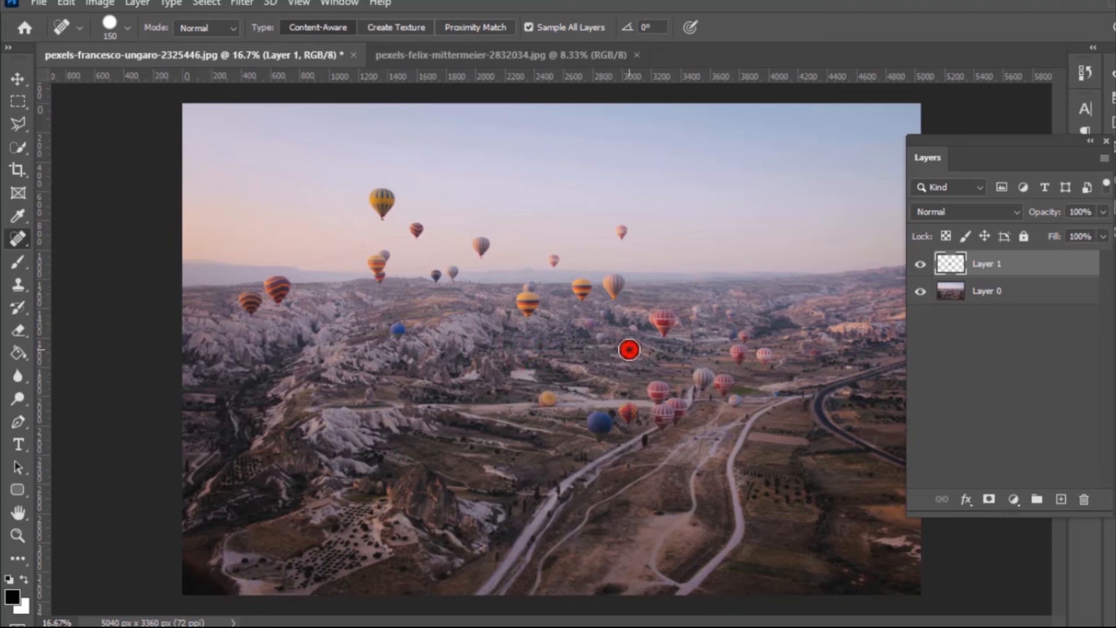
click(598, 335)
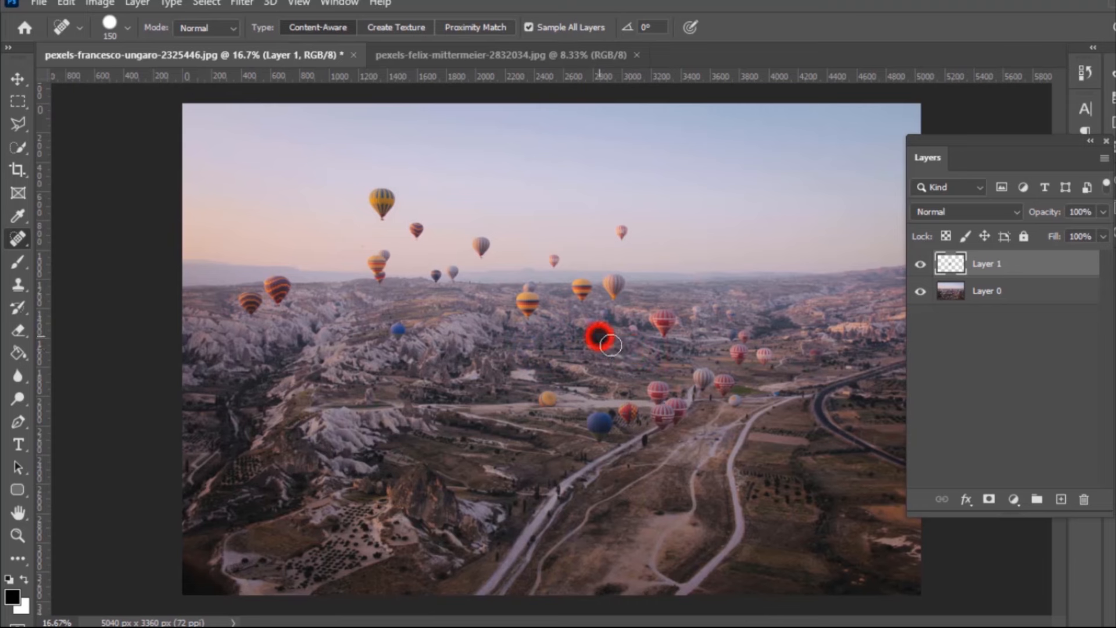
click(636, 329)
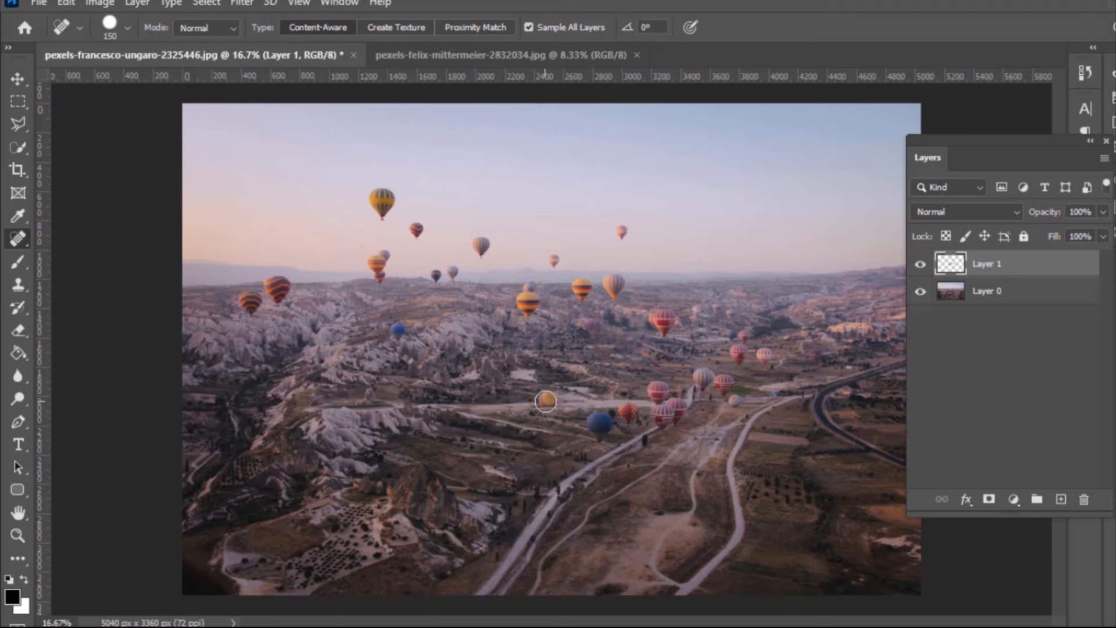
click(547, 399)
click(740, 402)
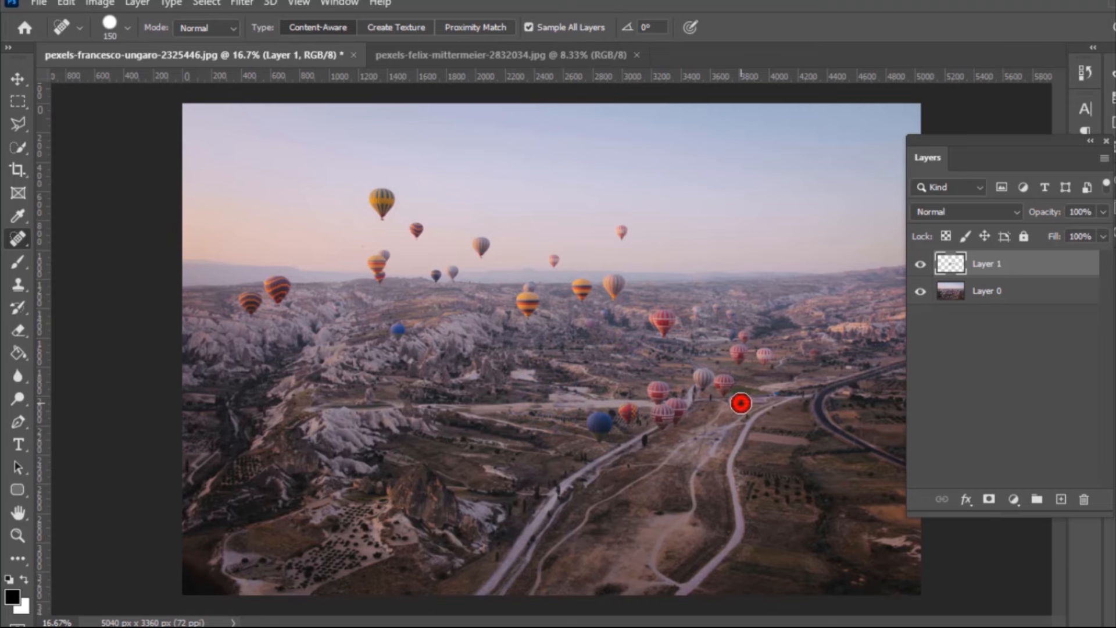
Remove the remaining tiny balloons over the valley and near the horizon on Layer 1 with a 100 px Spot Healing Brush
click(694, 308)
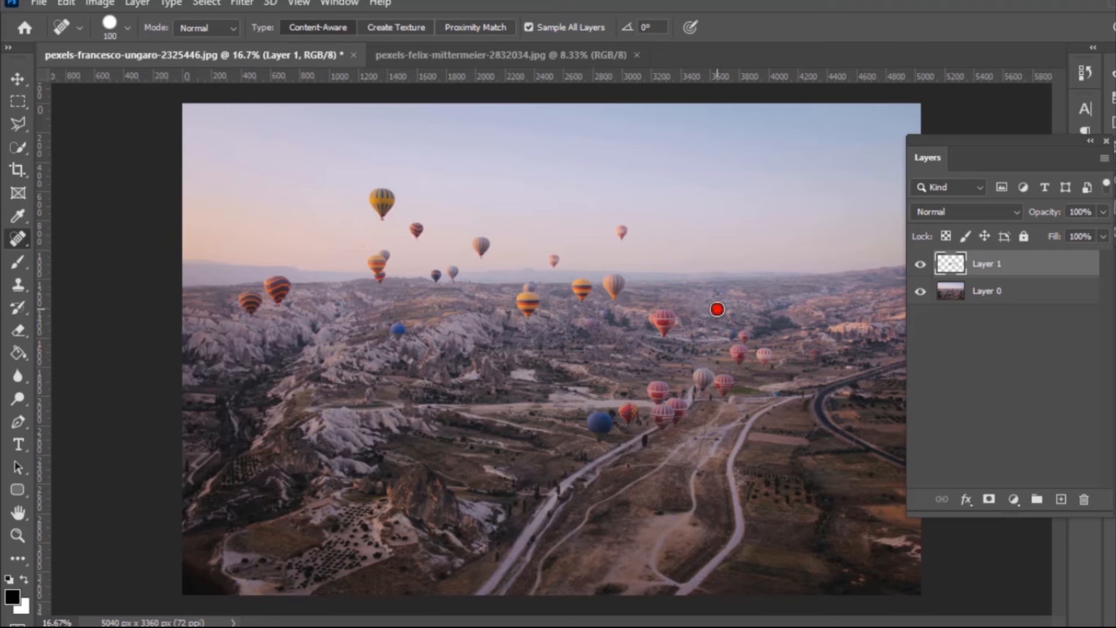
click(730, 314)
click(814, 354)
click(529, 284)
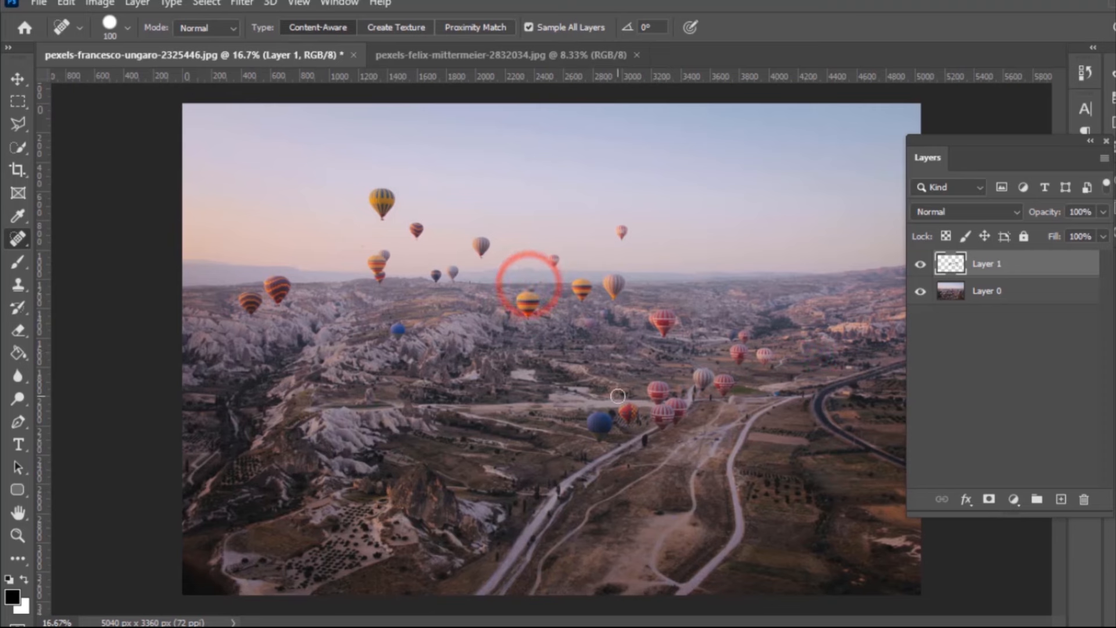
click(590, 324)
click(605, 314)
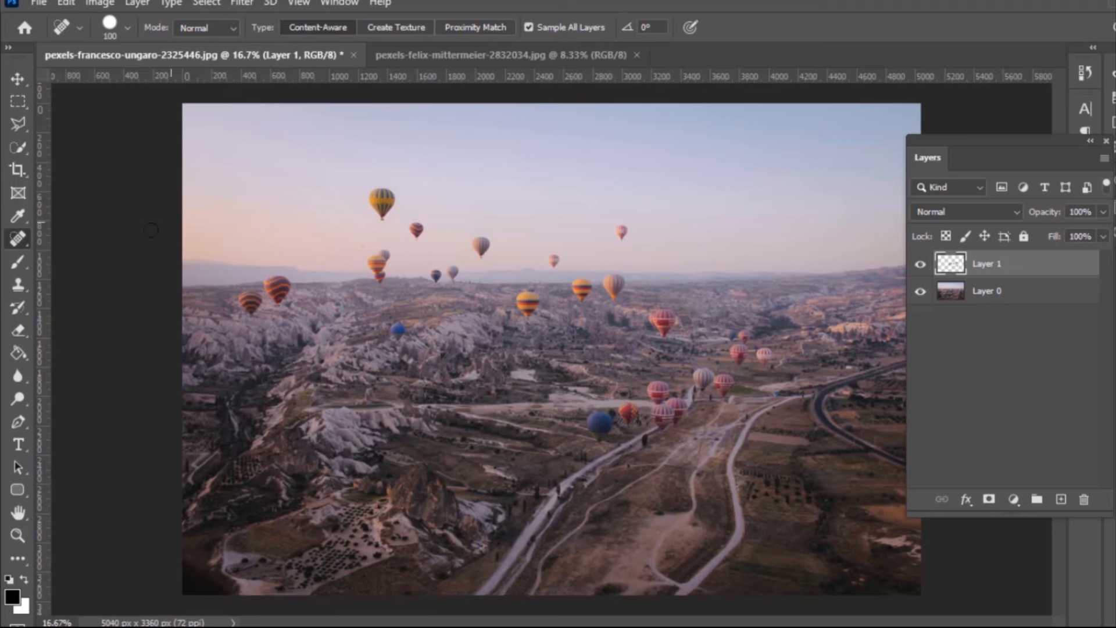
In pexels-felix-mittermeier-2832034.jpg, unlock the Background layer and add an empty layer above it
click(496, 55)
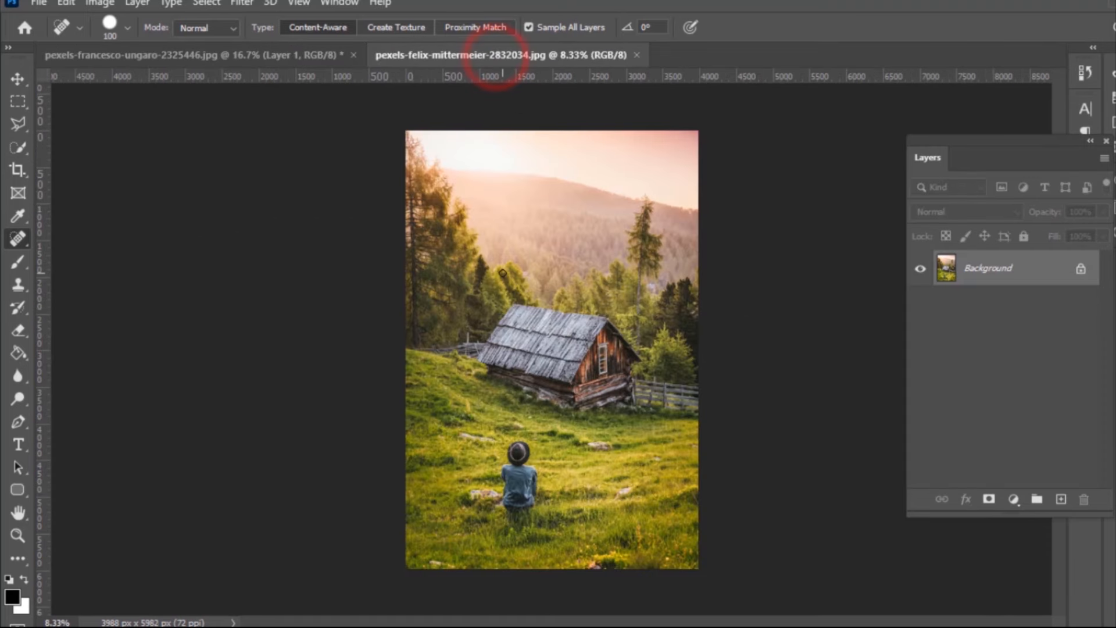
click(18, 79)
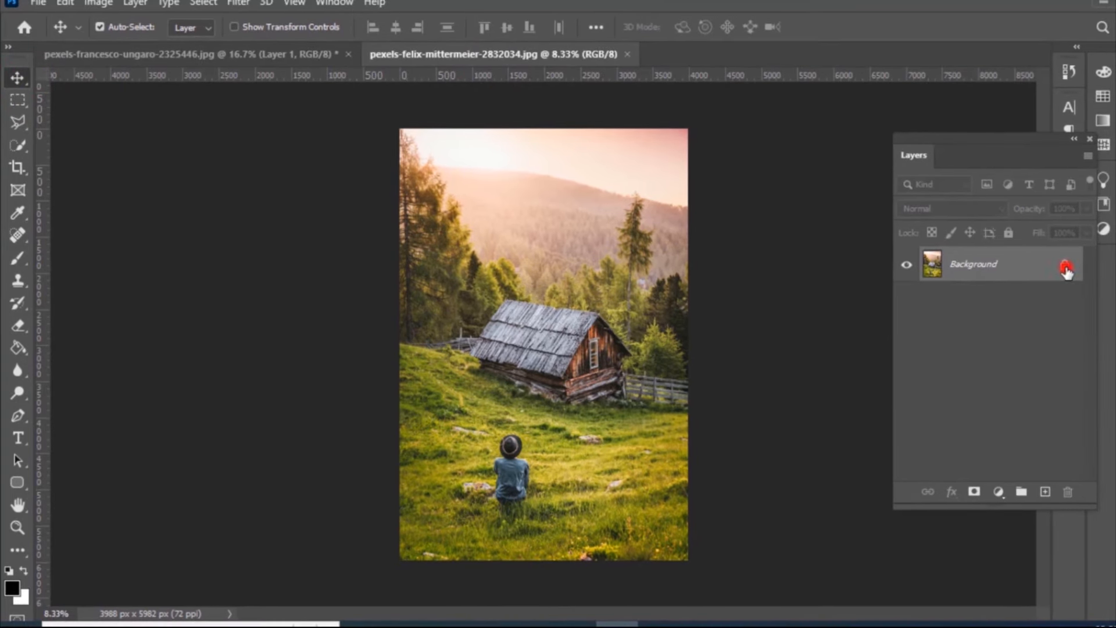
click(1065, 267)
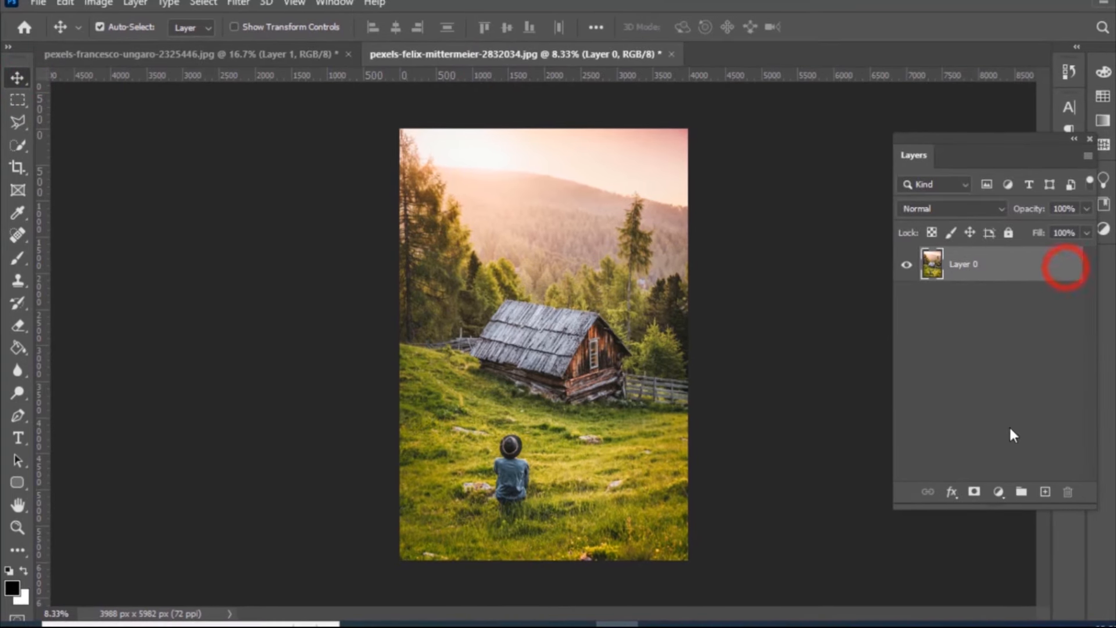
click(1044, 492)
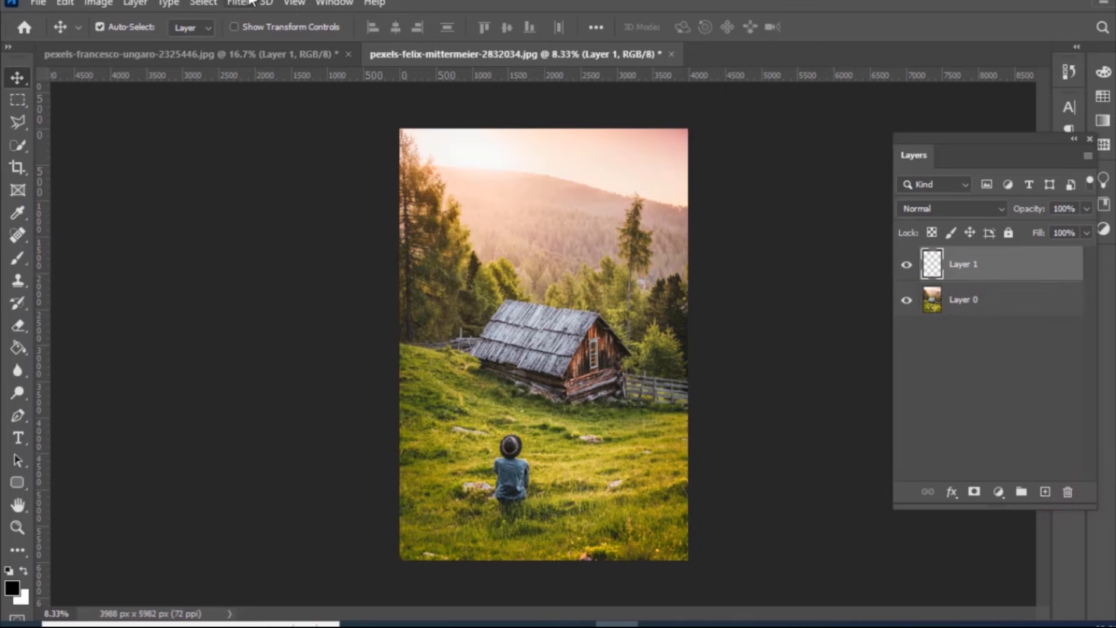
In pexels-francesco-ungaro-2325446.jpg, hide and show Layer 1 to compare the balloon photo before and after healing
click(284, 47)
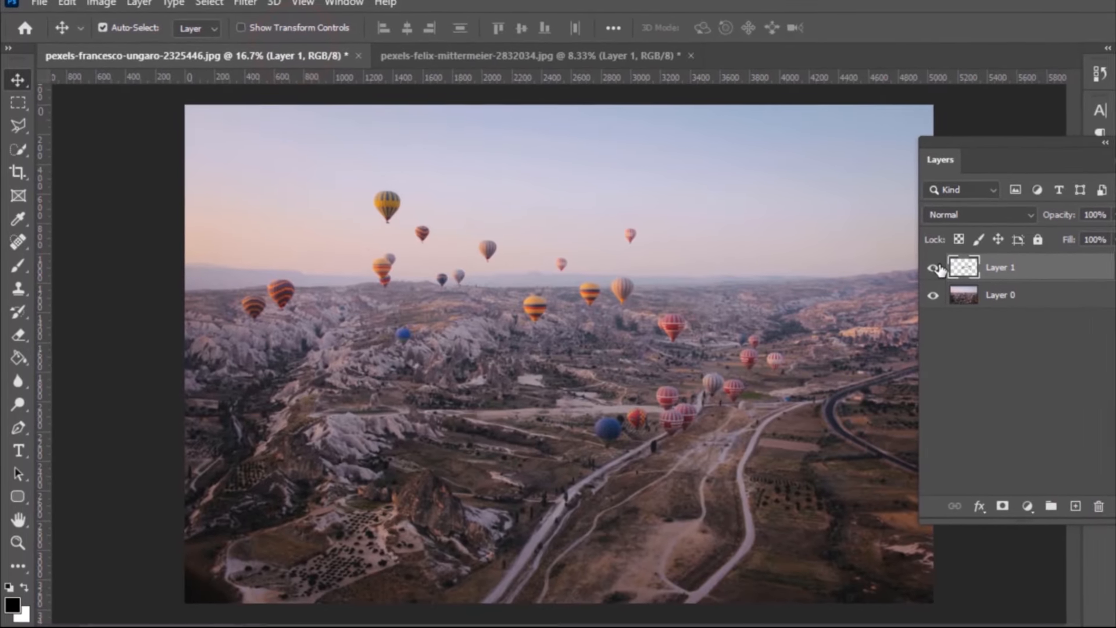
click(912, 261)
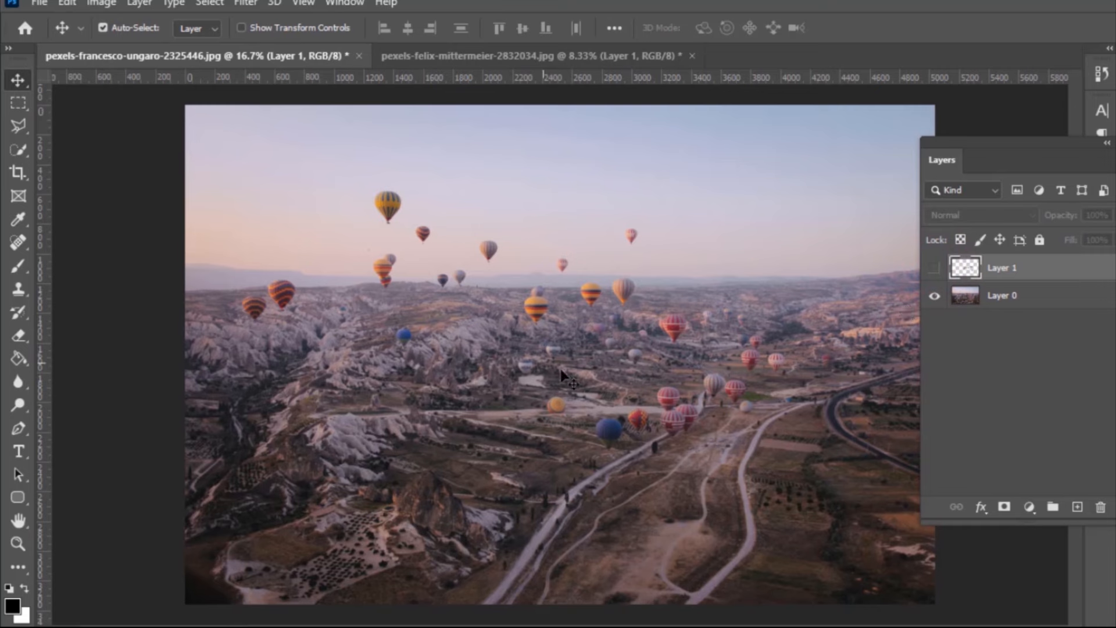
click(933, 267)
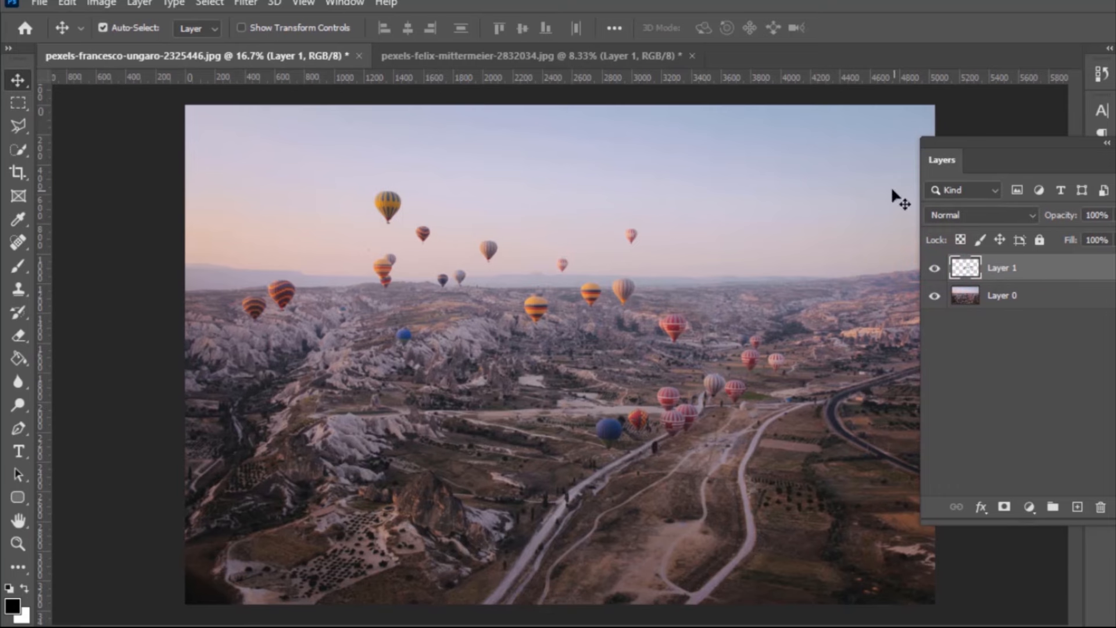
In pexels-felix-mittermeier-2832034.jpg, set up the Patch Tool with Content-Aware patching and Sample All Layers enabled
click(624, 56)
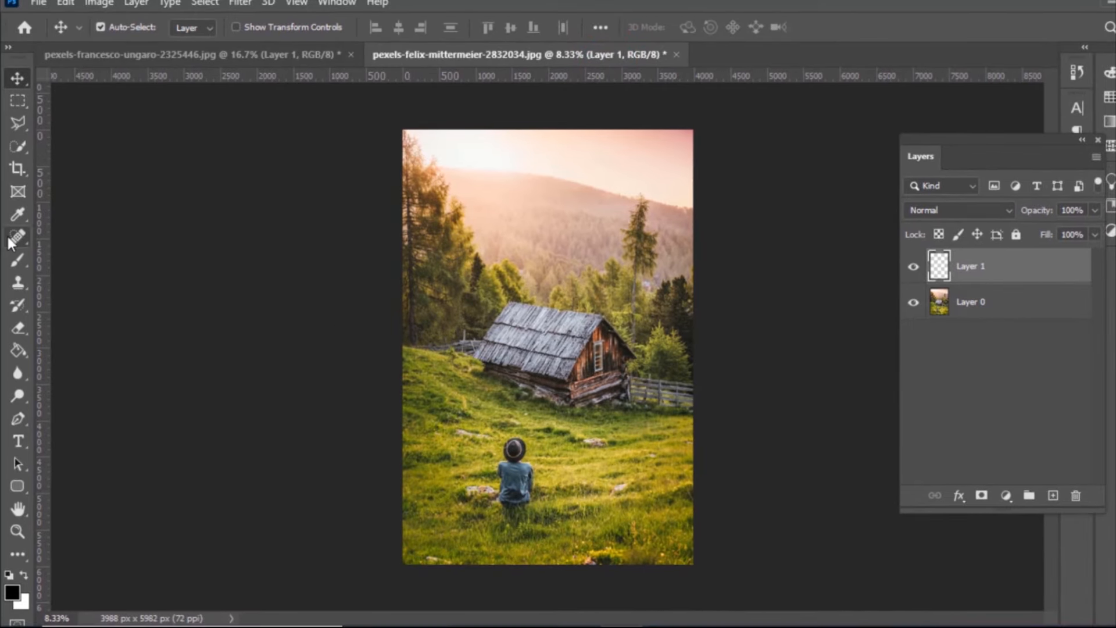
click(20, 236)
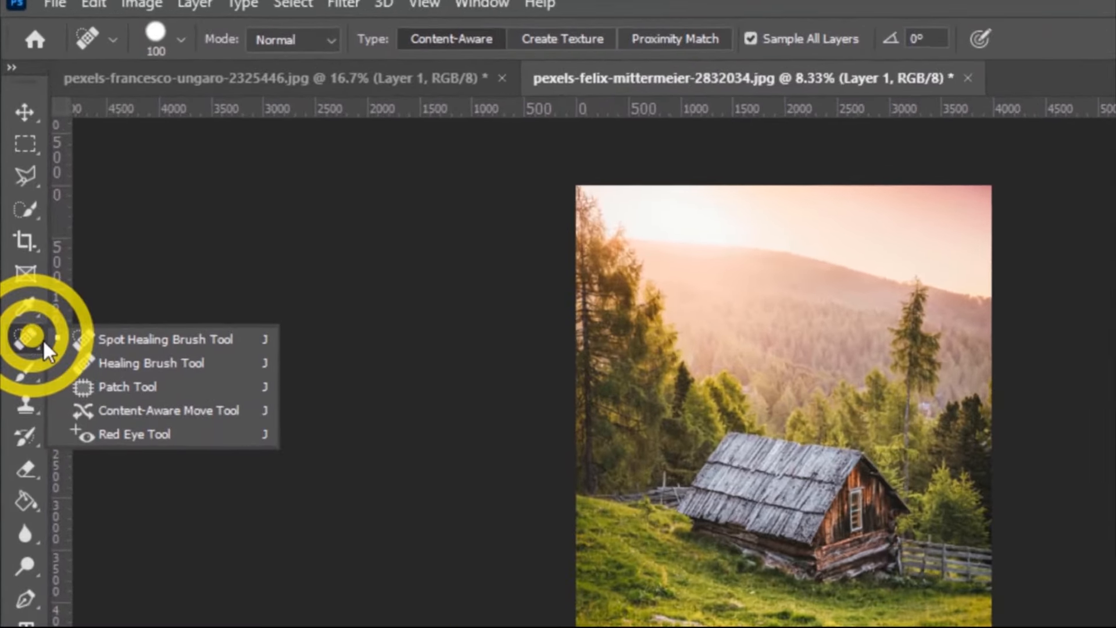
click(81, 303)
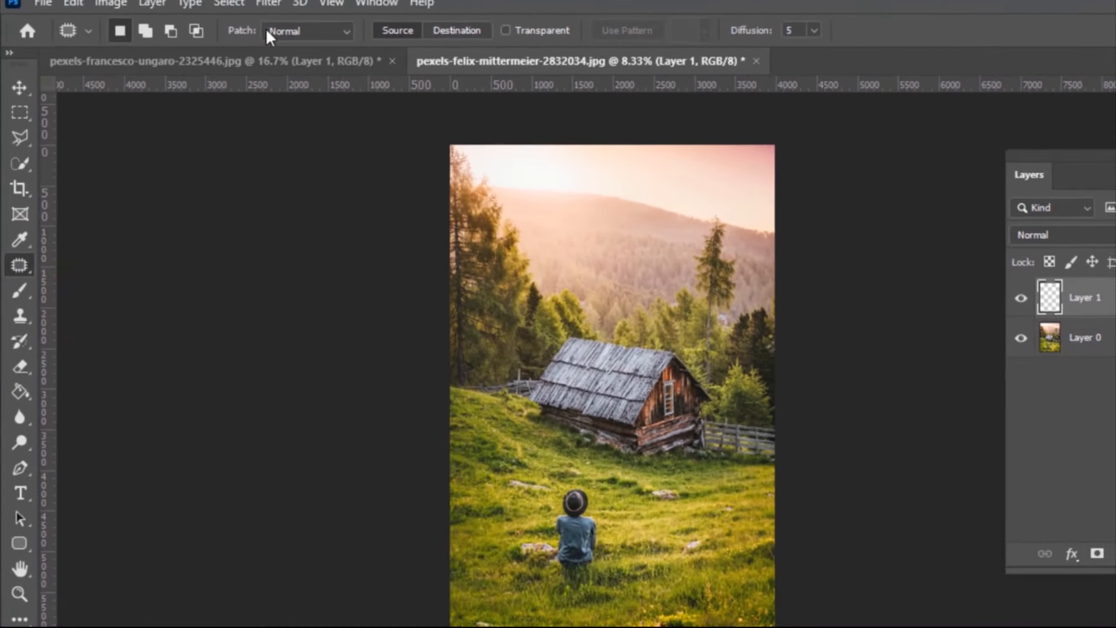
click(351, 29)
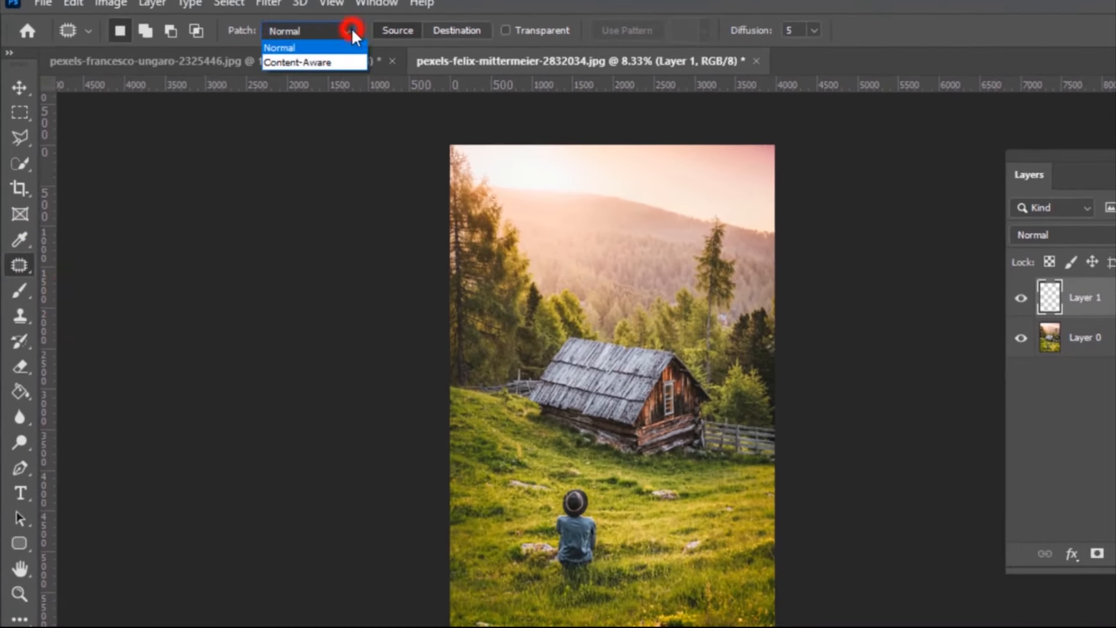
click(329, 61)
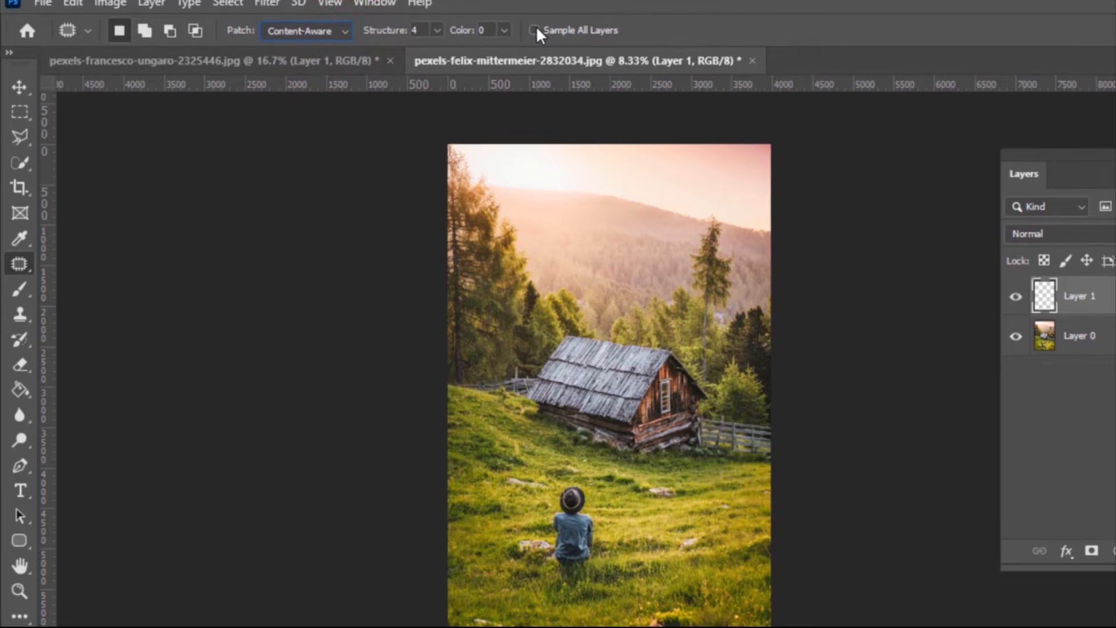
click(536, 30)
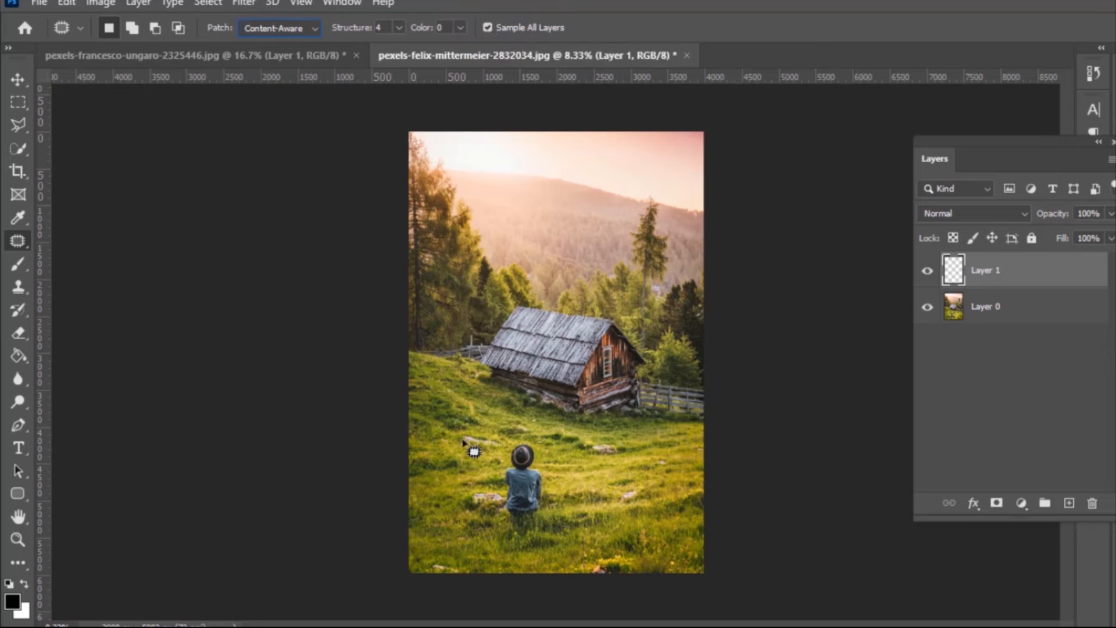
Patch out the stone in the grass just beyond the seated person's left side with nearby grass, and clear the selection
mouse_move(469, 446)
mouse_down()
mouse_move(460, 450)
mouse_move(475, 451)
mouse_up()
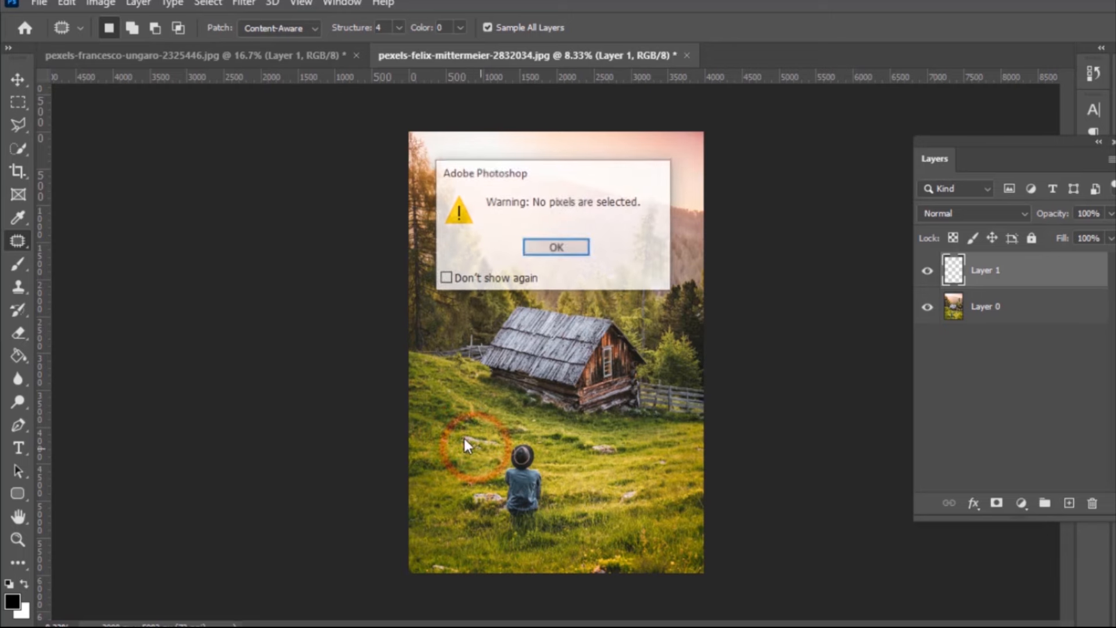
click(562, 250)
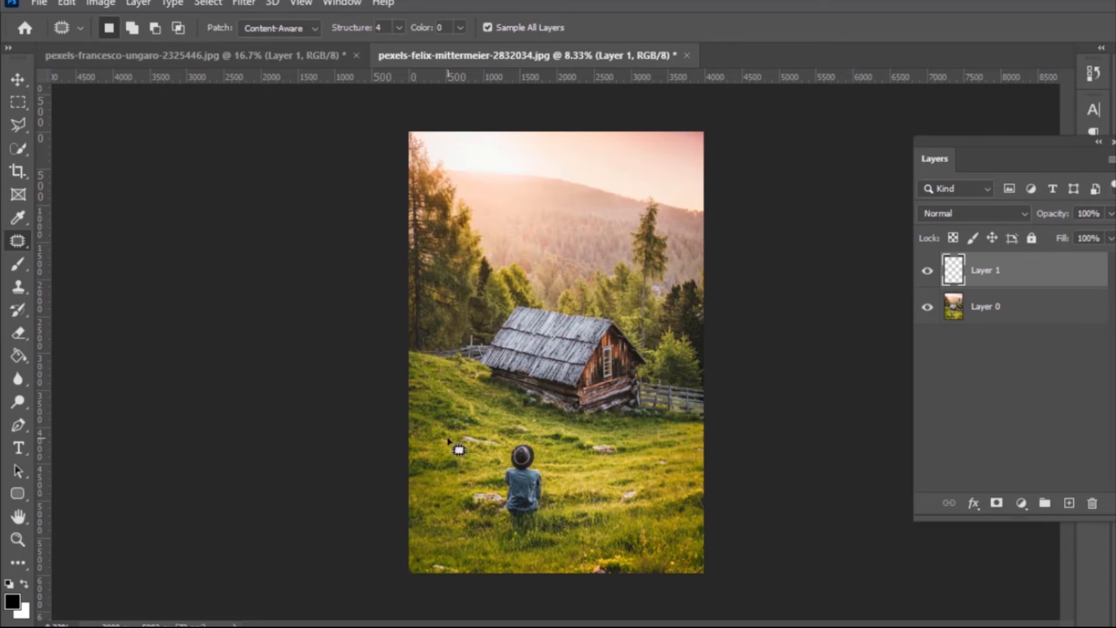
drag(462, 436, 498, 445)
drag(462, 438, 509, 432)
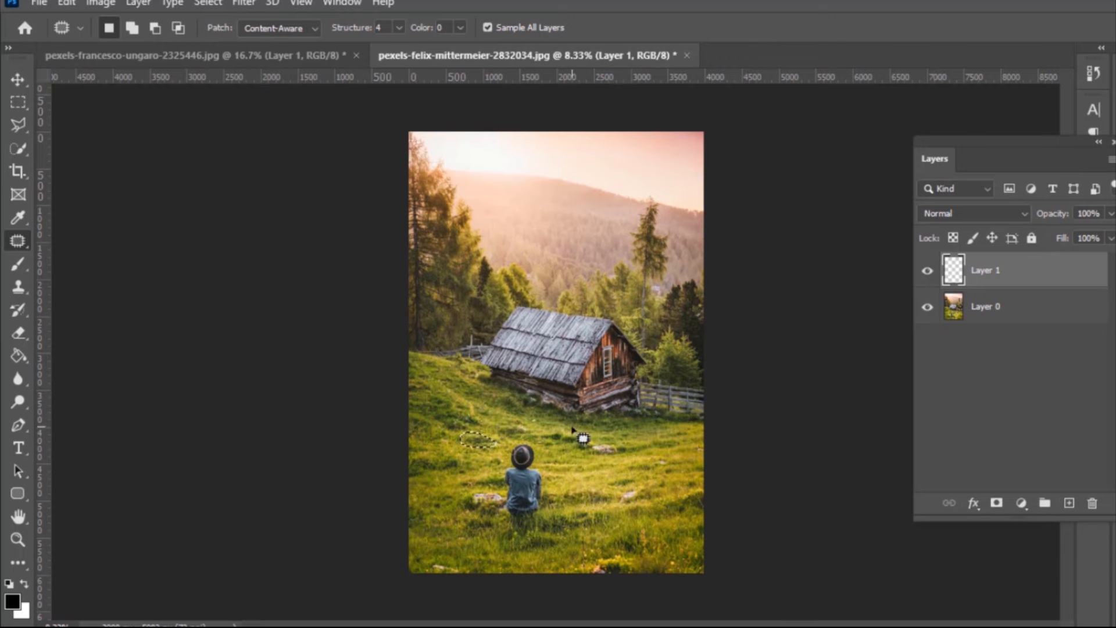
key(ctrl+d)
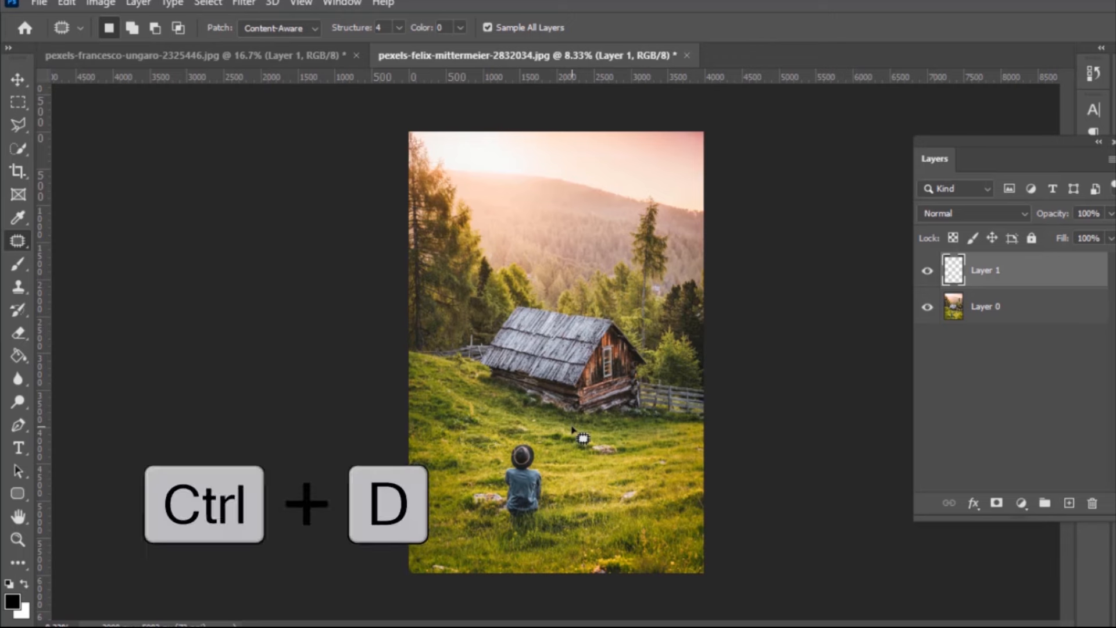
Patch out the other stones beside and to the right of the seated person with nearby grass, and compare with Layer 1 hidden
mouse_move(590, 446)
mouse_down()
mouse_move(619, 448)
mouse_move(591, 457)
mouse_move(584, 450)
mouse_move(637, 458)
mouse_move(653, 455)
mouse_move(654, 439)
mouse_up()
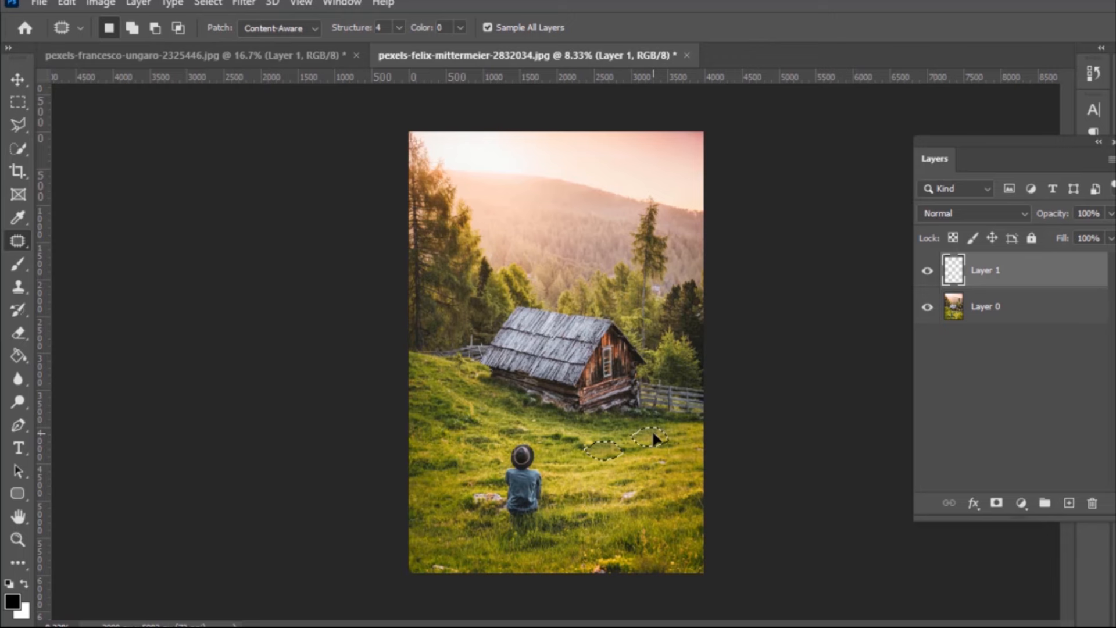
drag(653, 433, 652, 439)
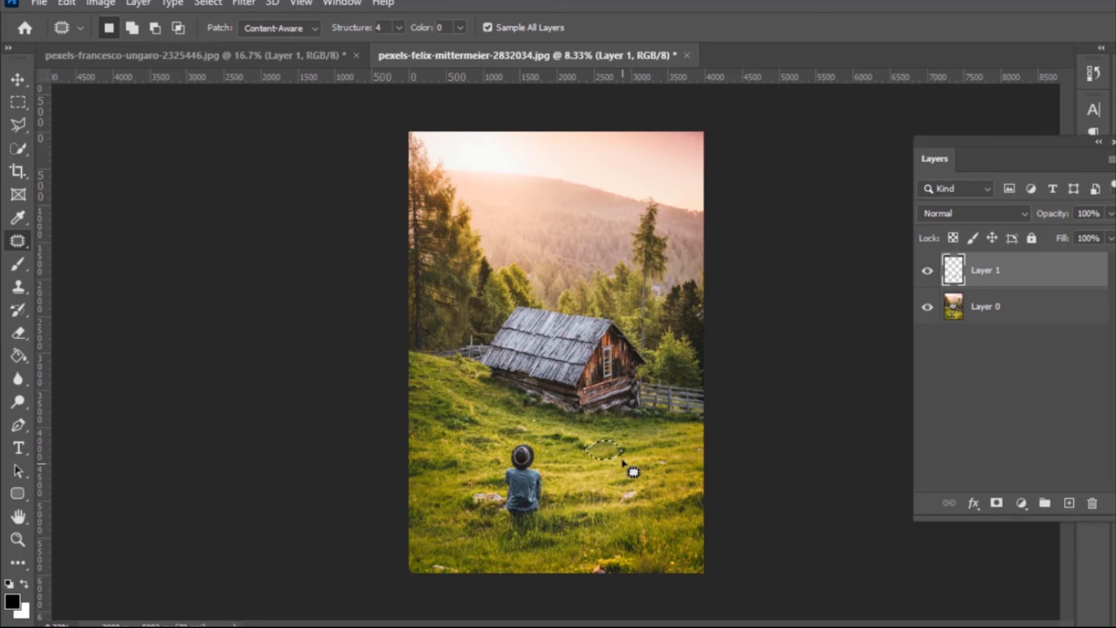
key(ctrl+d)
mouse_move(469, 506)
mouse_down()
mouse_move(500, 511)
mouse_move(499, 491)
mouse_move(476, 489)
mouse_move(474, 506)
mouse_move(449, 475)
mouse_up()
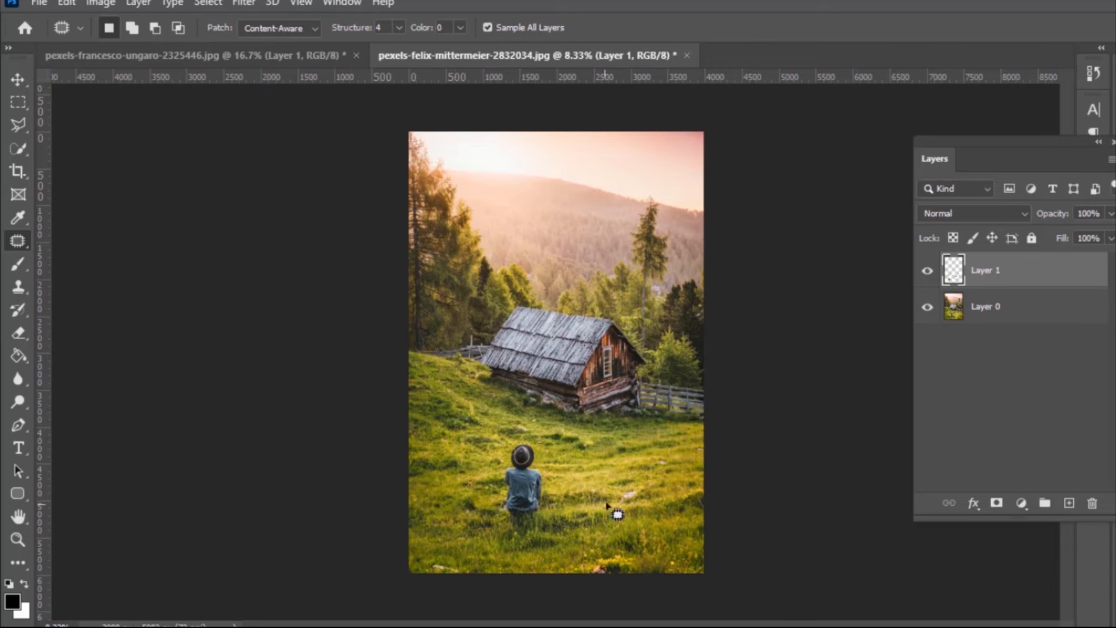
mouse_move(616, 501)
mouse_down()
mouse_move(643, 489)
mouse_move(641, 501)
mouse_move(618, 504)
mouse_move(628, 478)
mouse_up()
click(928, 272)
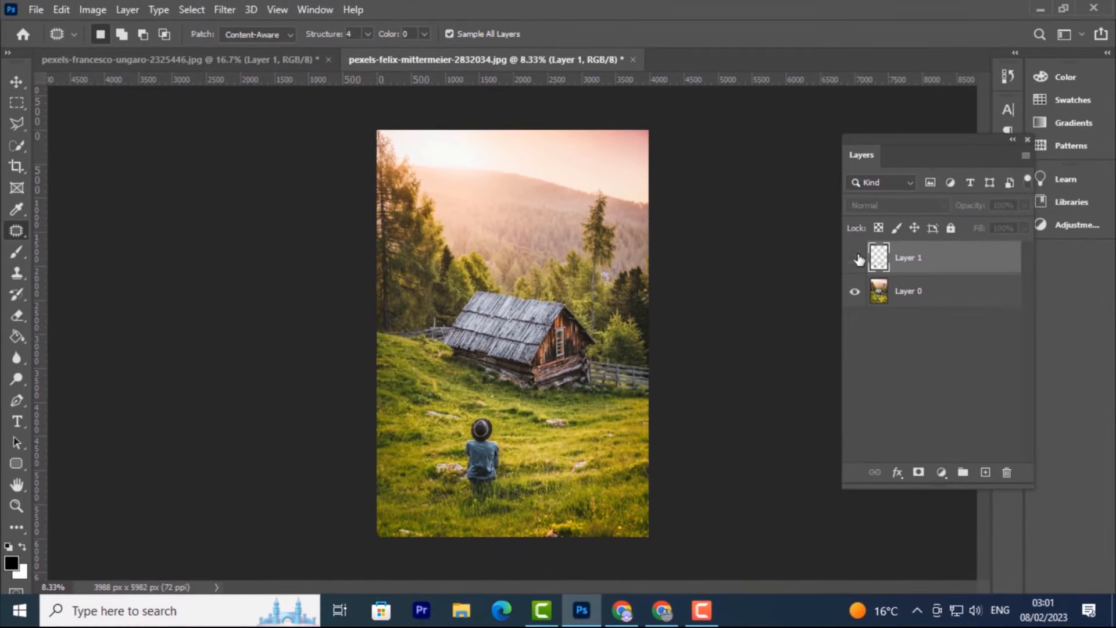
click(858, 260)
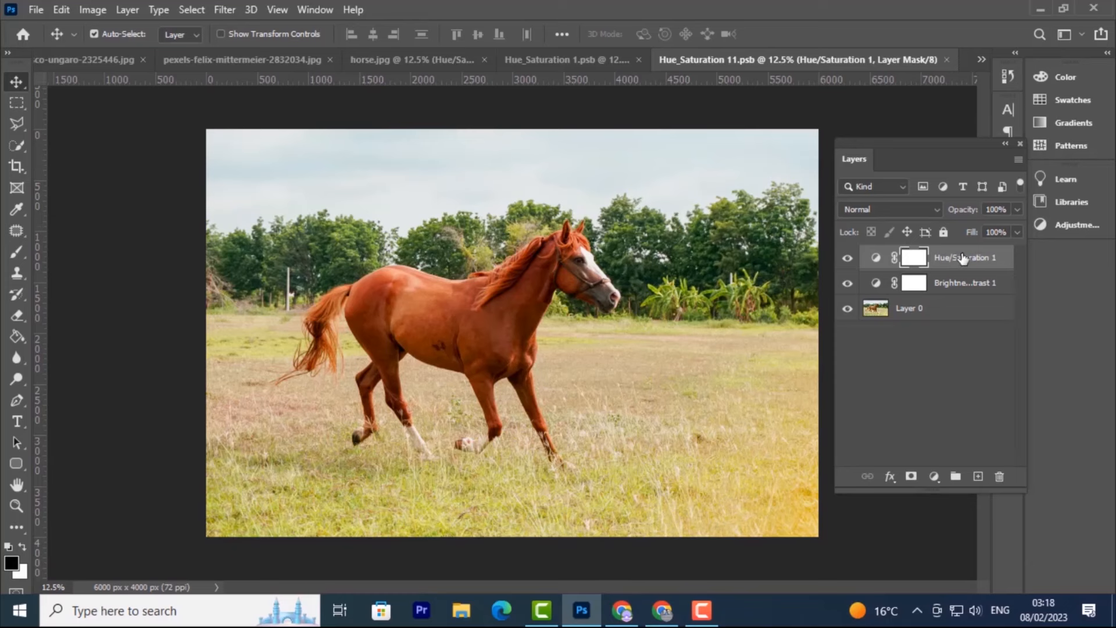
In Hue_Saturation 11.psb, convert the Hue/Saturation, Brightness/Contrast and Layer 0 layers together into one smart object for smart filters
shift+click(967, 316)
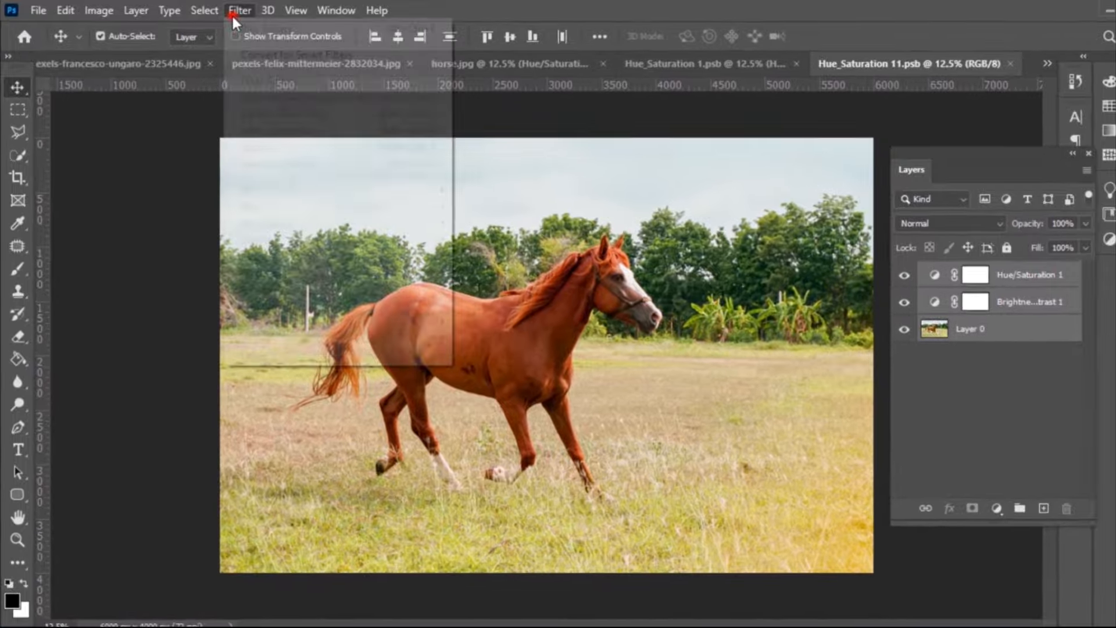
click(225, 9)
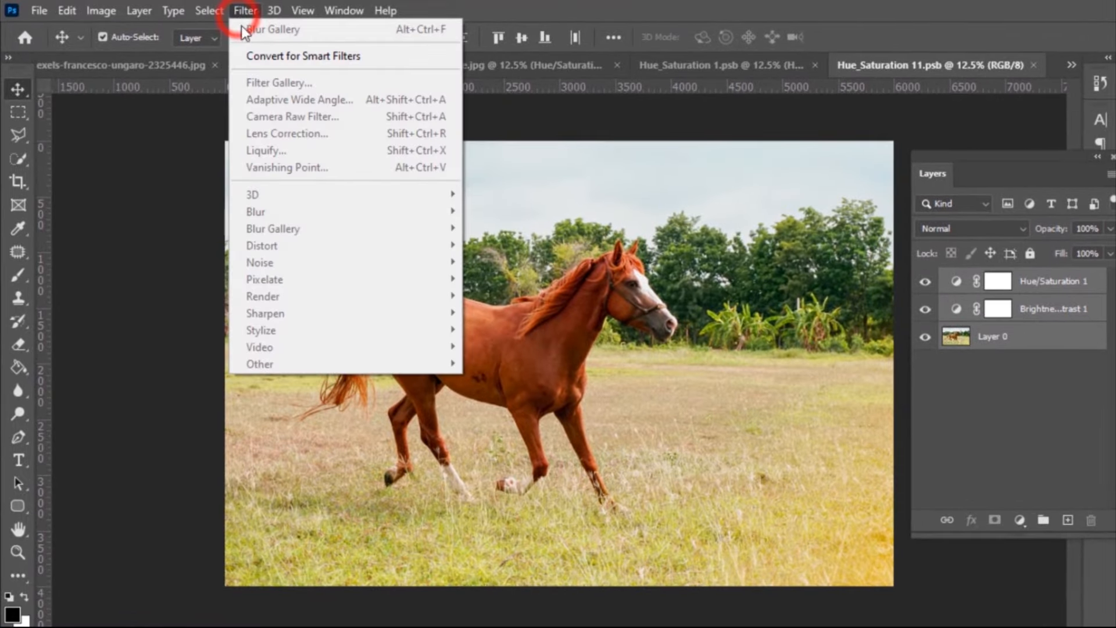
click(256, 56)
click(613, 257)
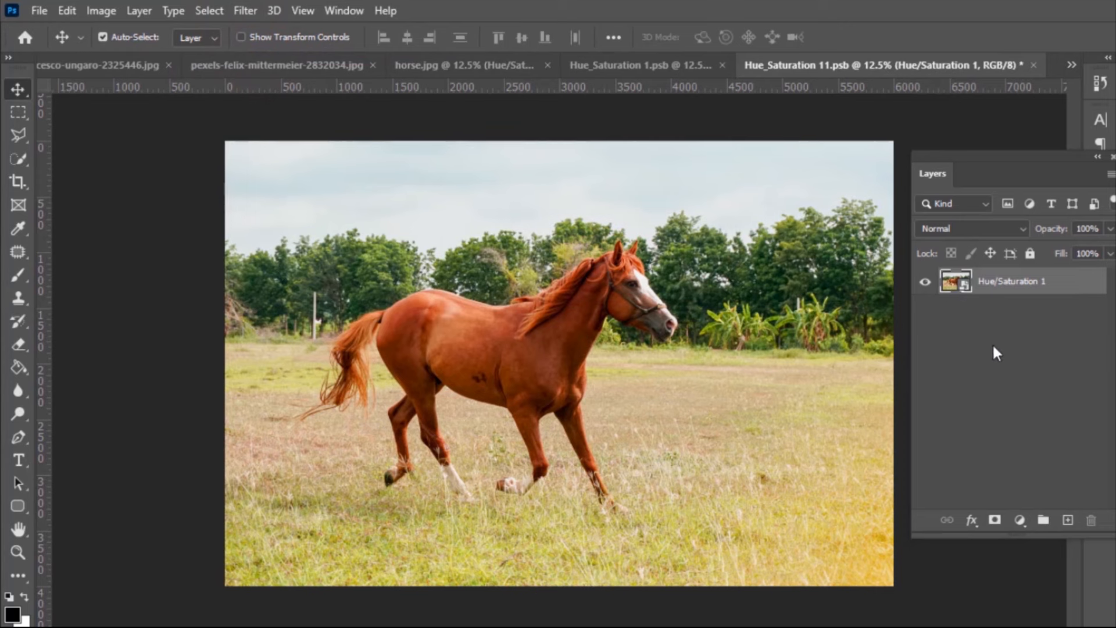
Open the smart object's contents and convert all three layers inside it together for smart filters
double_click(965, 289)
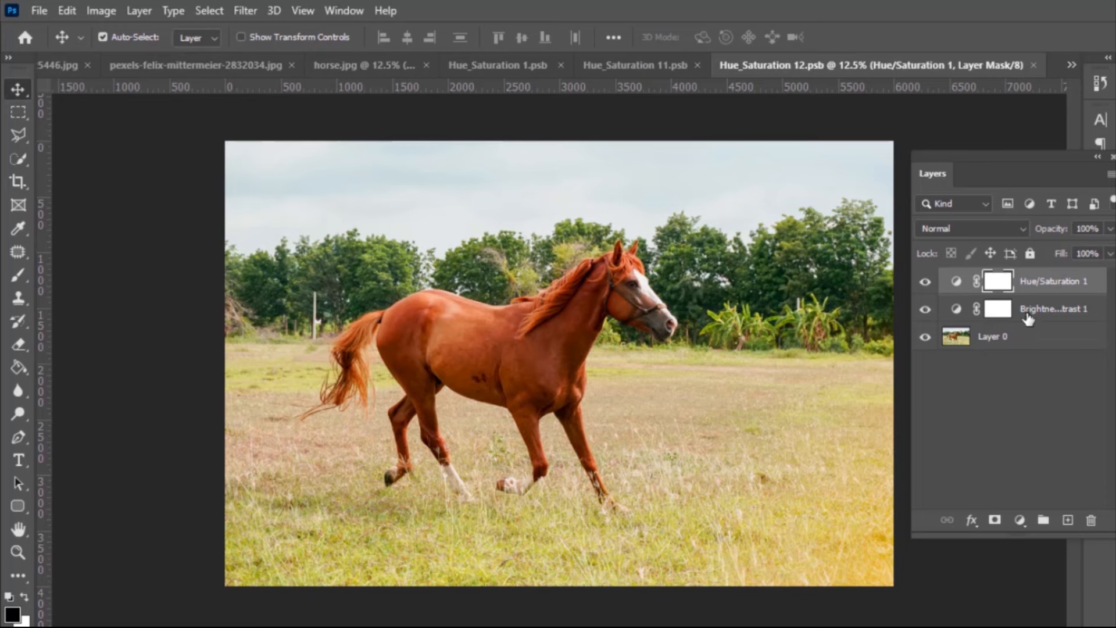
click(1029, 333)
click(303, 11)
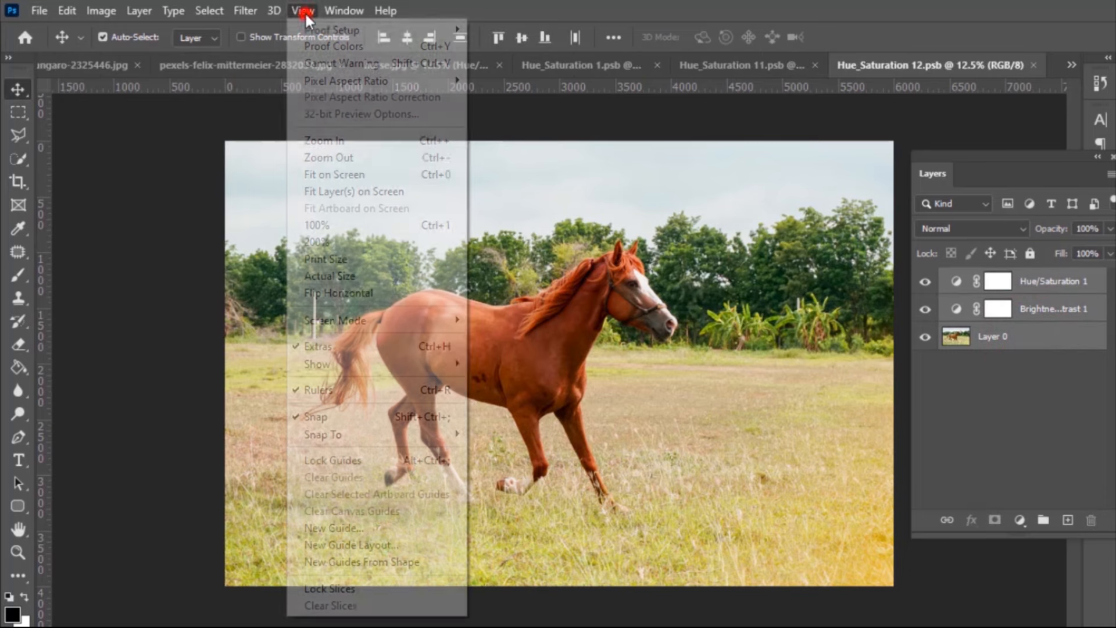
mouse_move(254, 12)
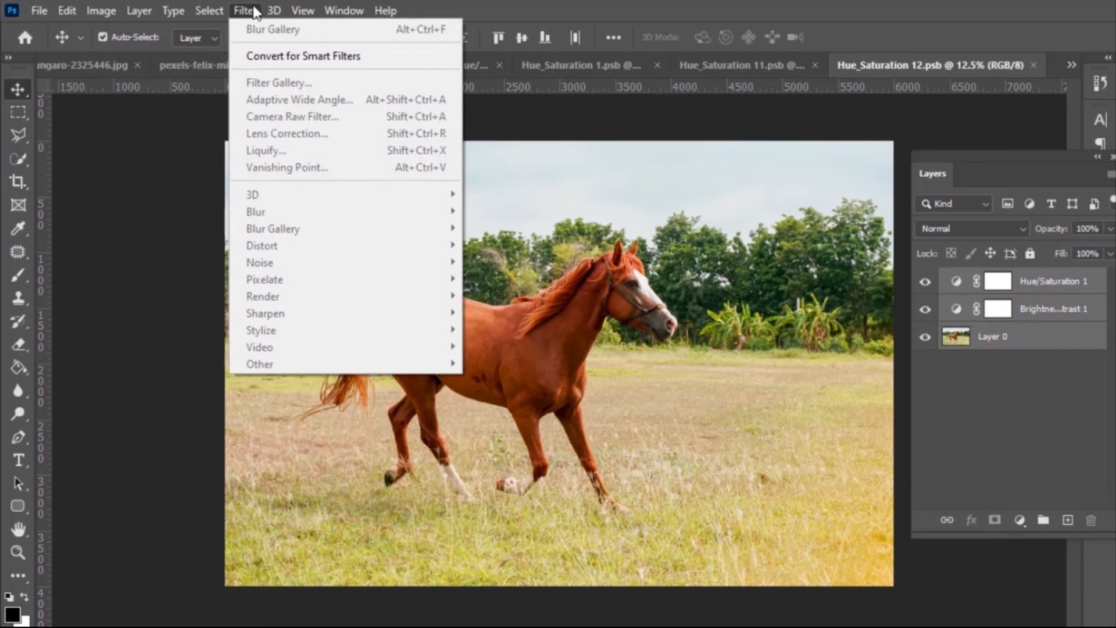
click(261, 56)
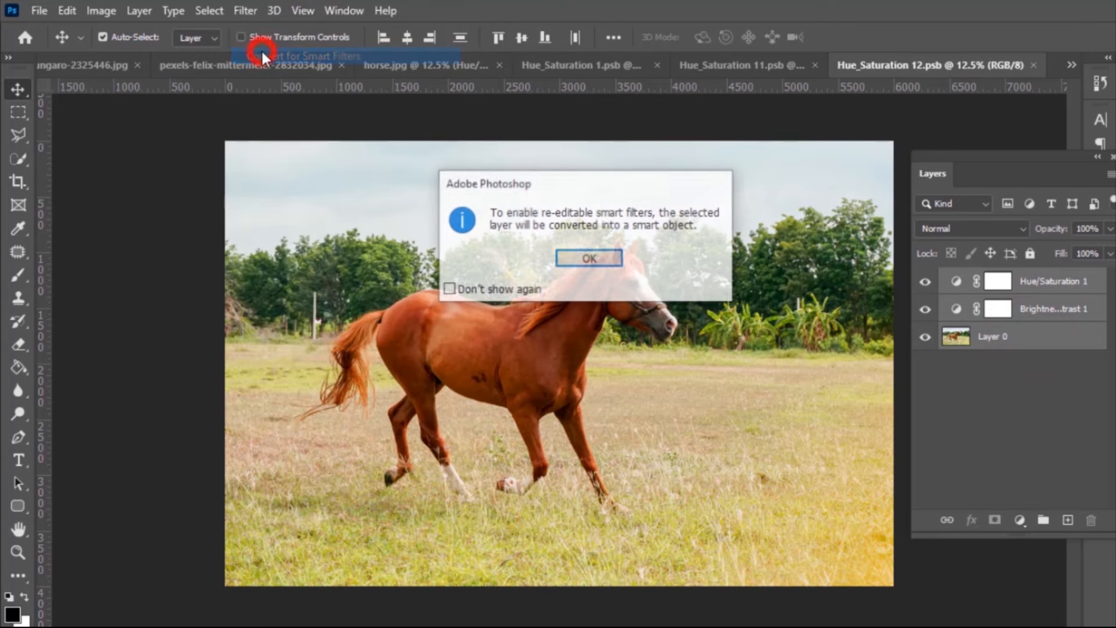
click(581, 258)
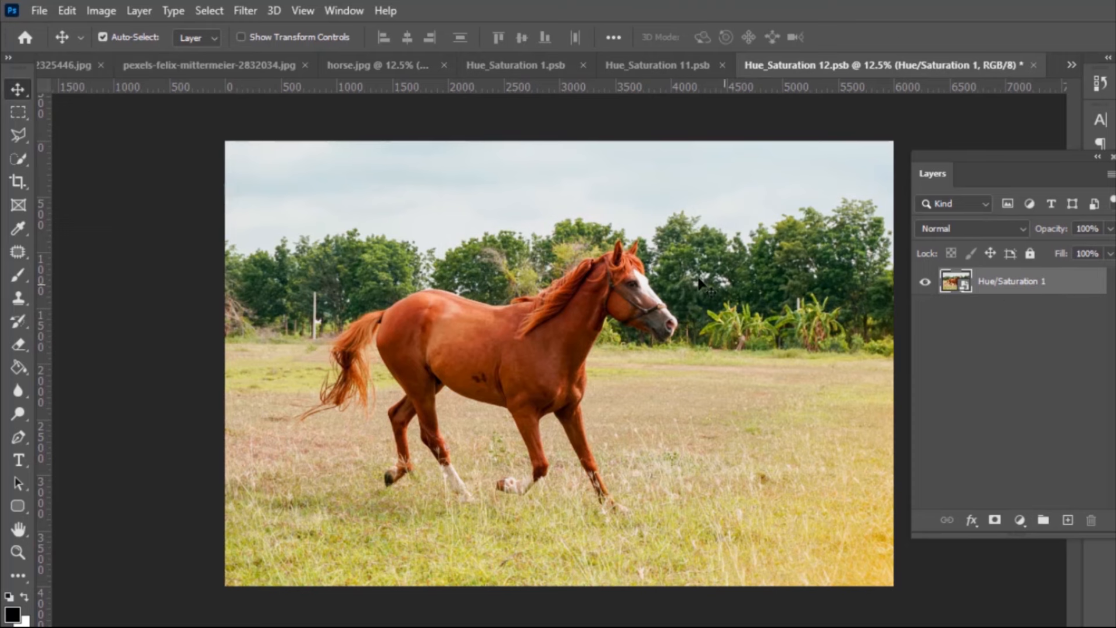
Start a Tilt-Shift blur from the Blur Gallery on the smart object and move its centre onto the horse's belly
click(241, 8)
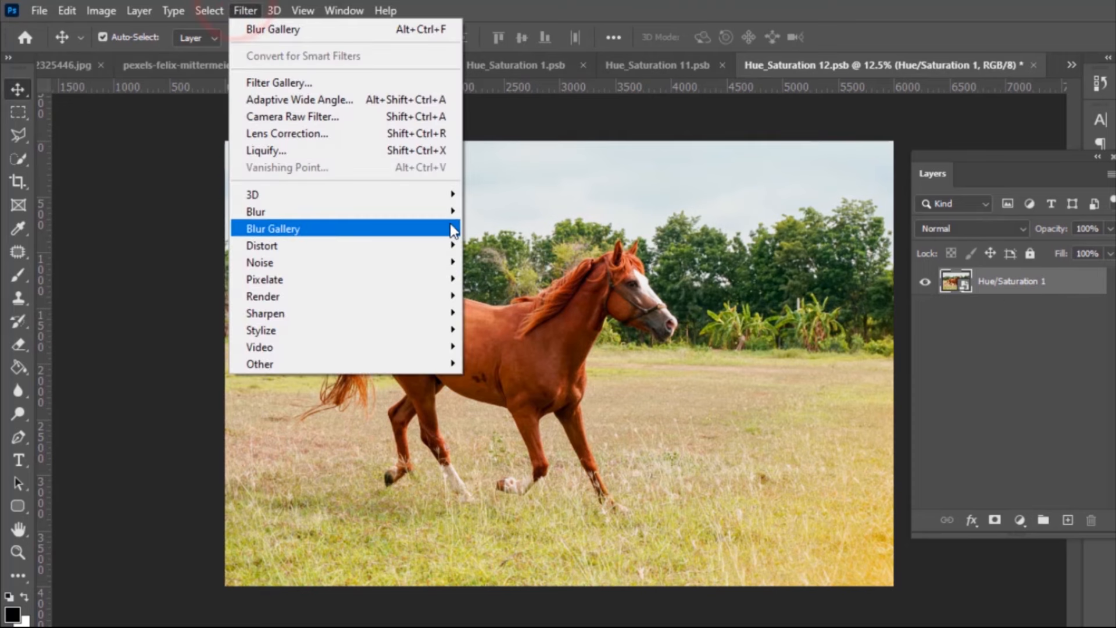
mouse_move(456, 228)
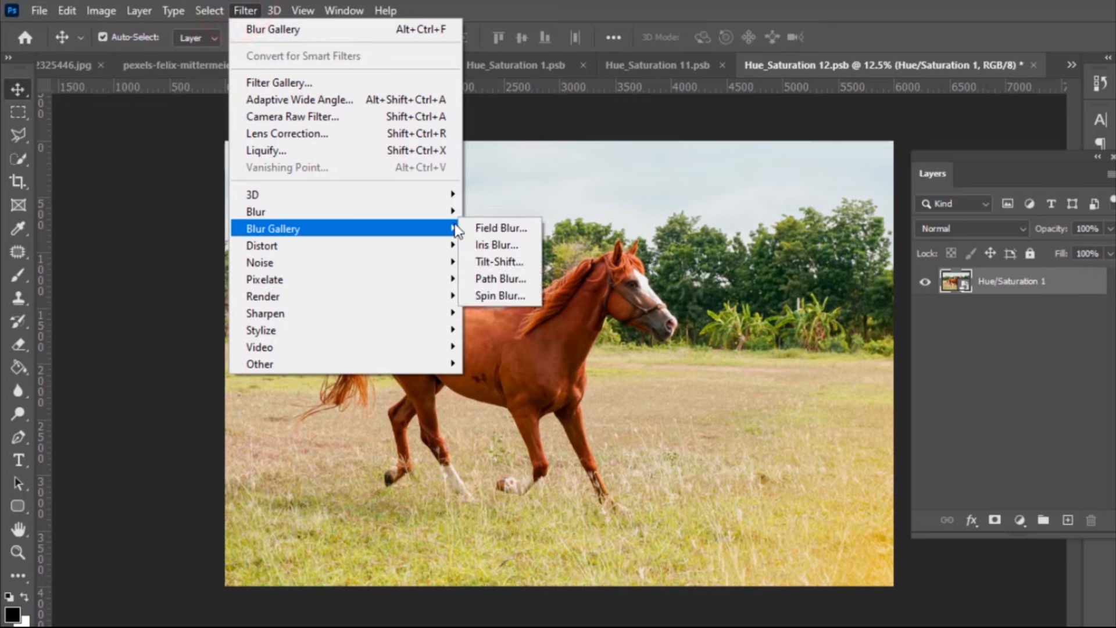
click(498, 262)
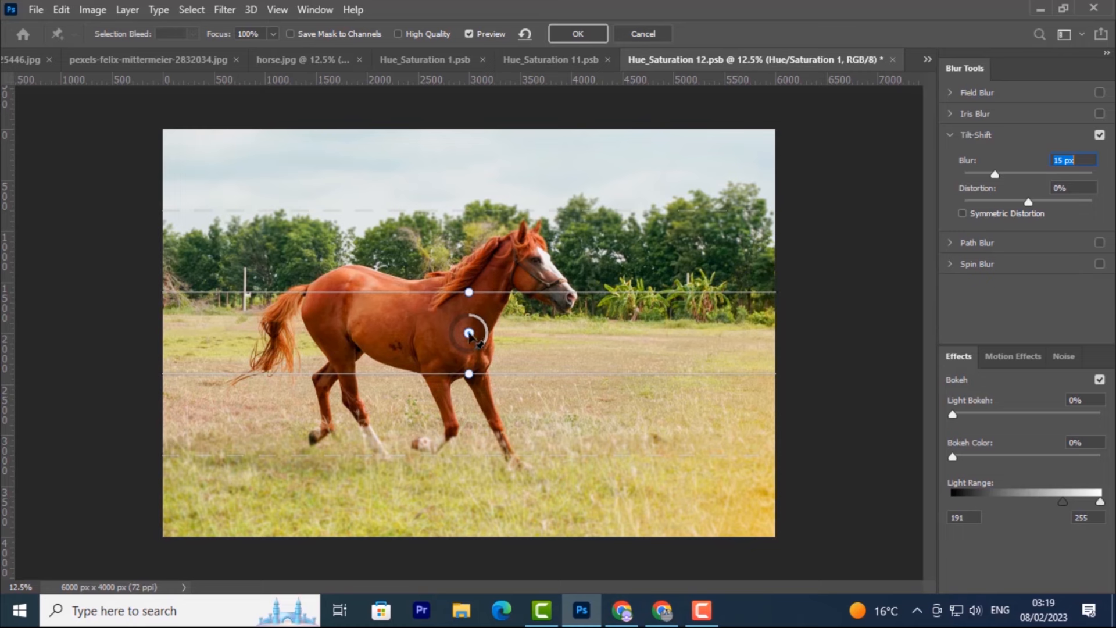
drag(468, 334, 428, 351)
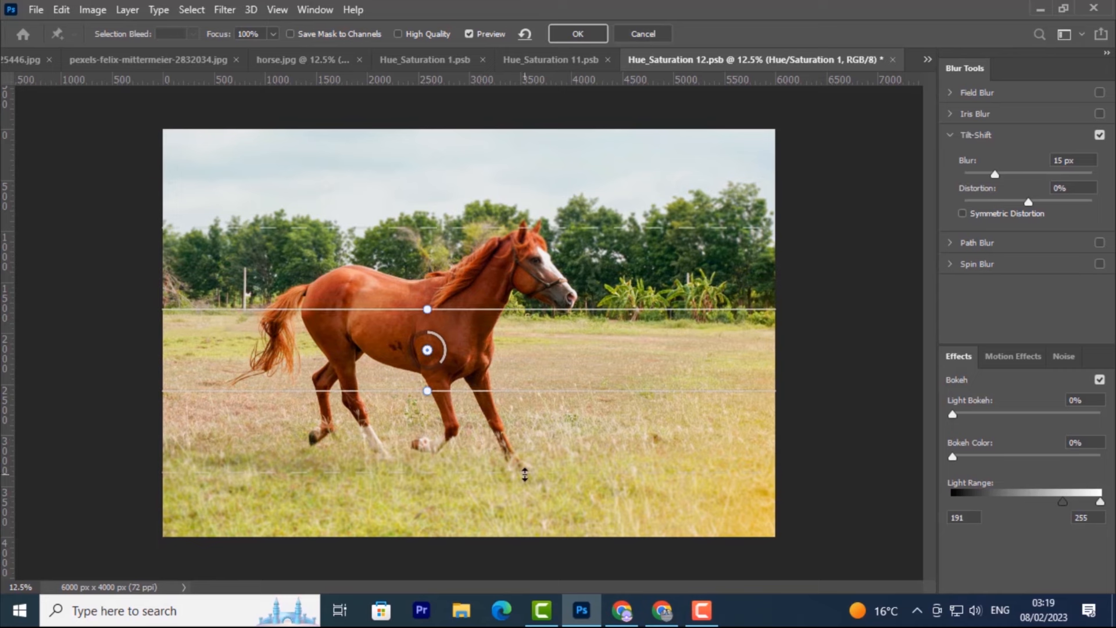
Widen the Tilt-Shift focus band from the horse's back to its upper legs and adjust the transition lines above and below it
drag(525, 474, 533, 426)
click(534, 425)
drag(491, 228, 504, 200)
drag(509, 309, 517, 274)
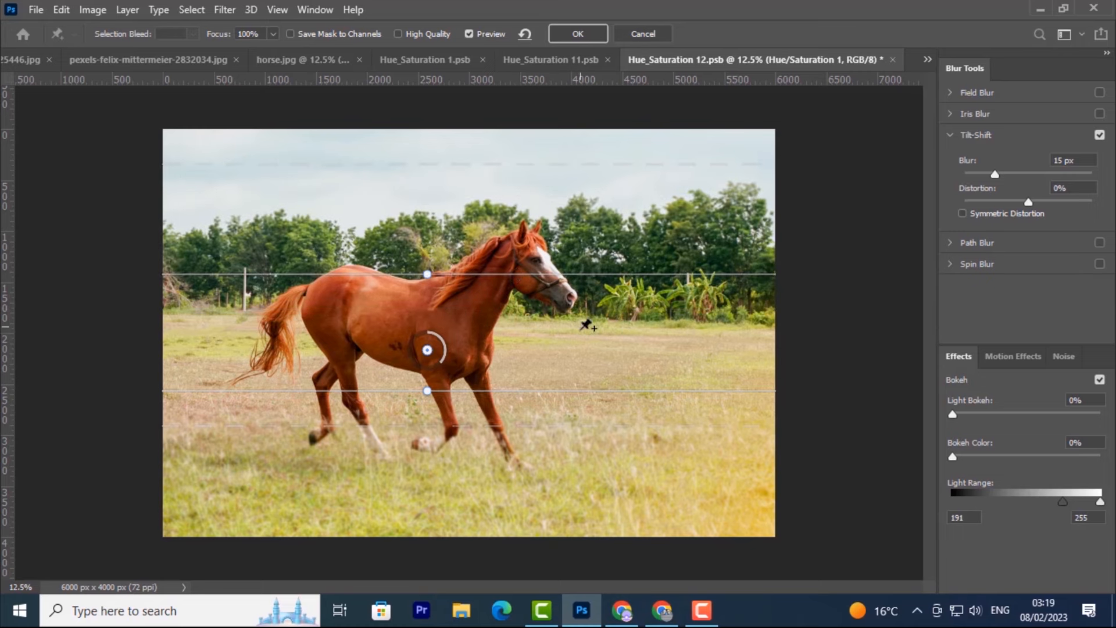
drag(551, 390, 552, 399)
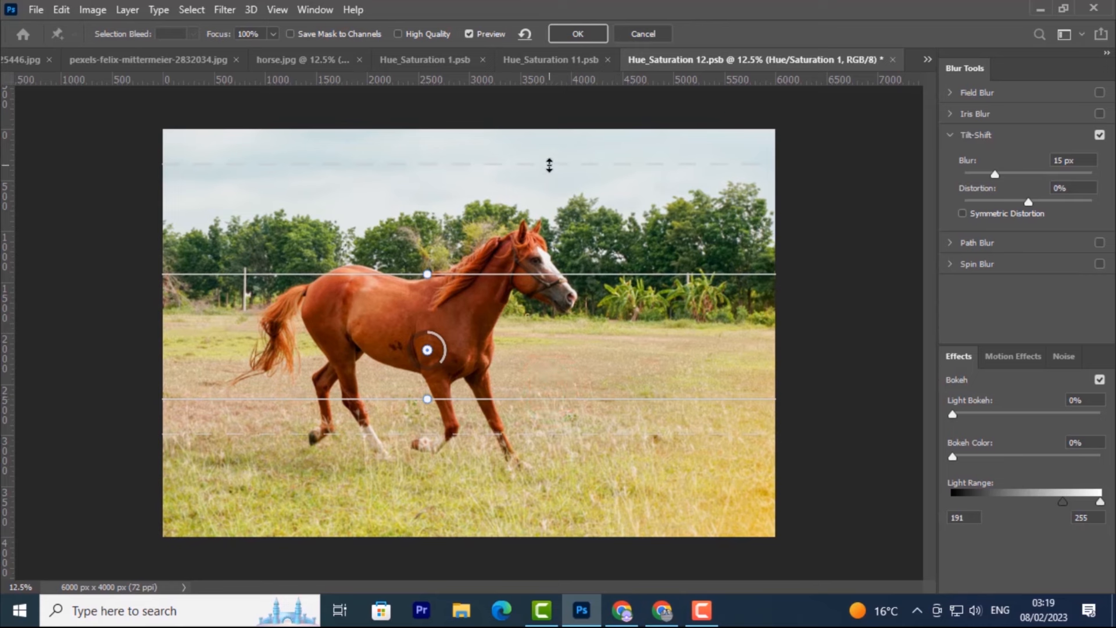
drag(549, 165, 550, 206)
drag(533, 274, 535, 260)
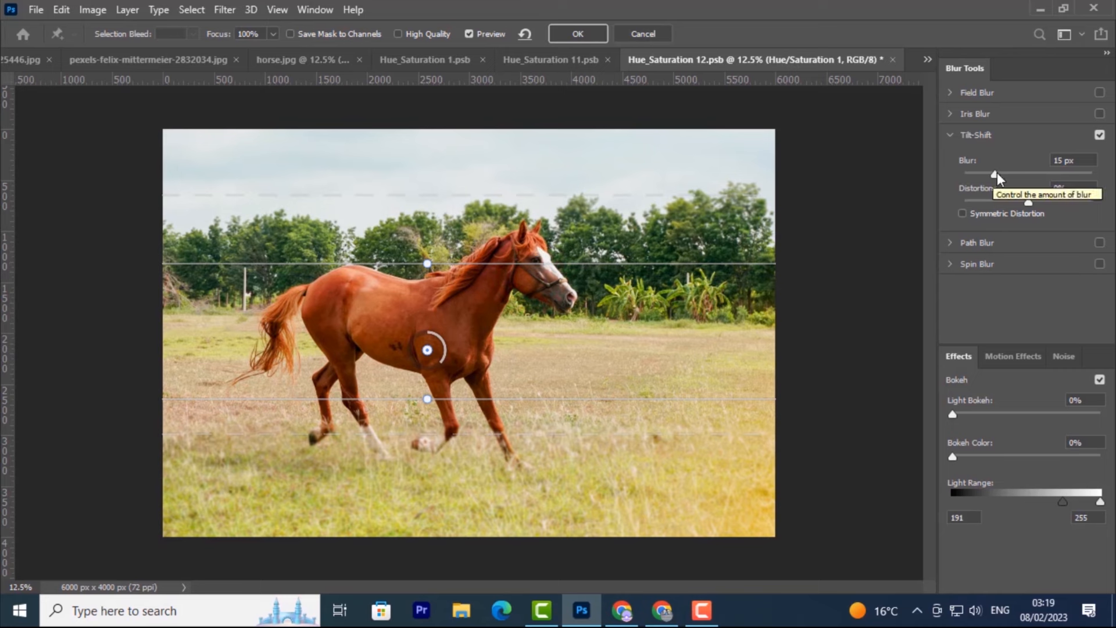
Set the Tilt-Shift blur amount to 21 px
mouse_move(995, 174)
mouse_down()
mouse_move(1034, 174)
mouse_move(1013, 181)
mouse_up()
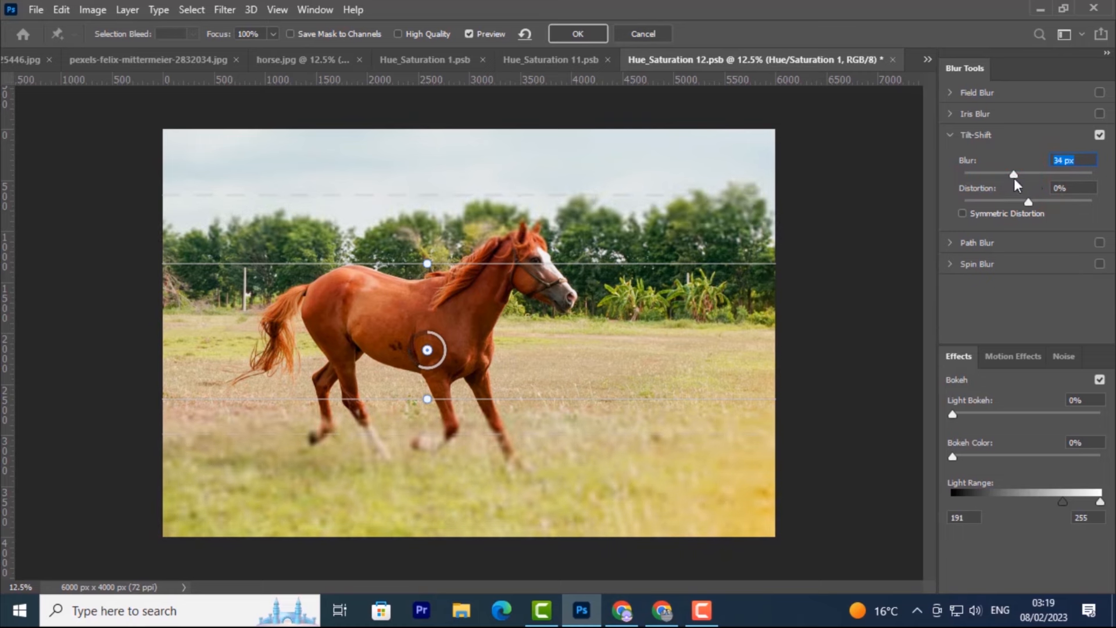
drag(1014, 177, 1000, 178)
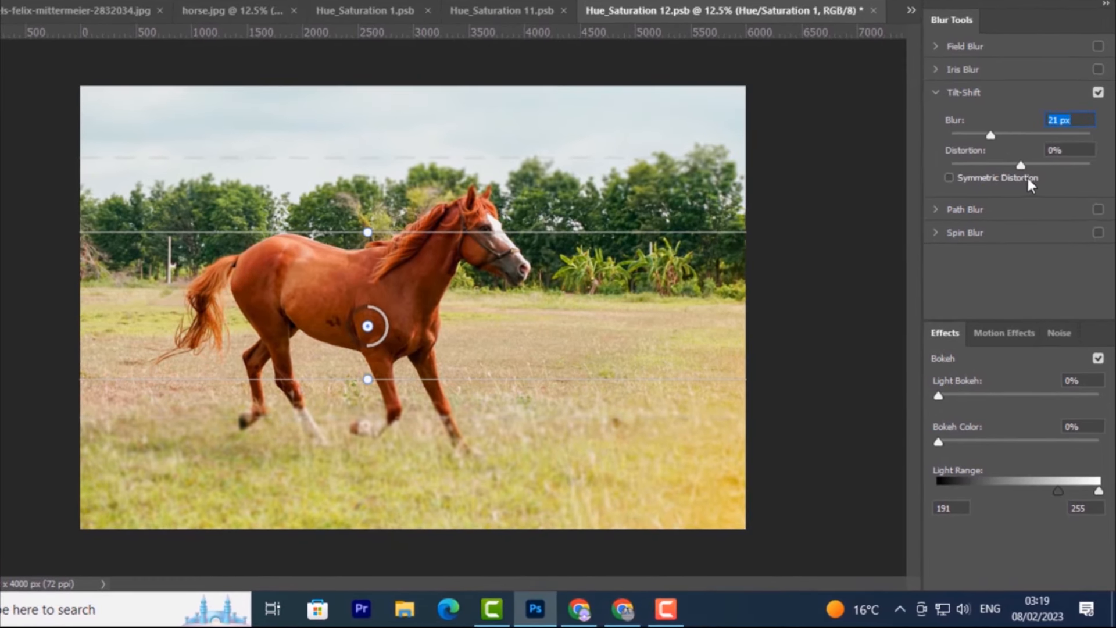
Set the Tilt-Shift blur's distortion to -16% and apply the Blur Gallery filter to the smart object
mouse_move(1024, 165)
mouse_down()
mouse_move(978, 168)
mouse_move(1030, 173)
mouse_up()
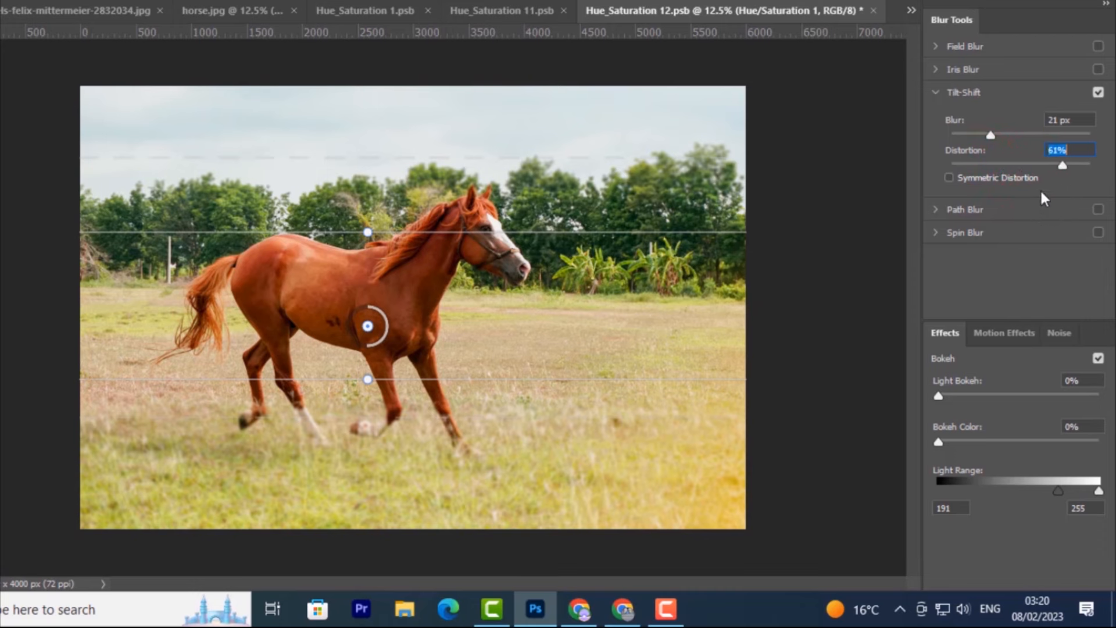
click(1010, 164)
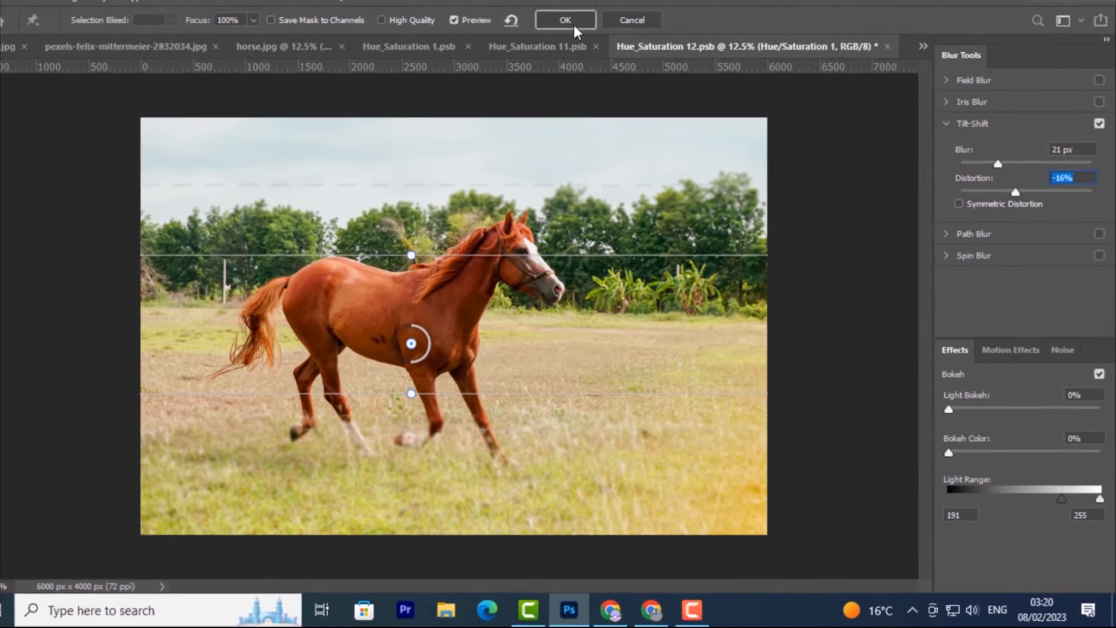
click(583, 34)
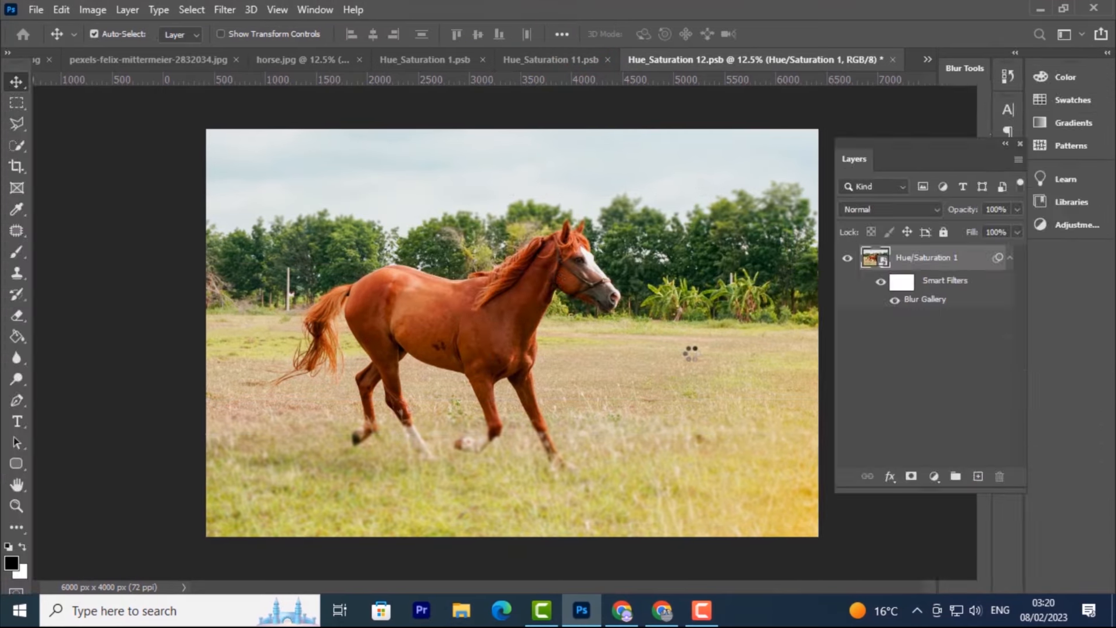
Reopen the Blur Gallery smart filter, lower the upper Tilt-Shift focus line slightly toward the horse's back and apply the change
click(882, 283)
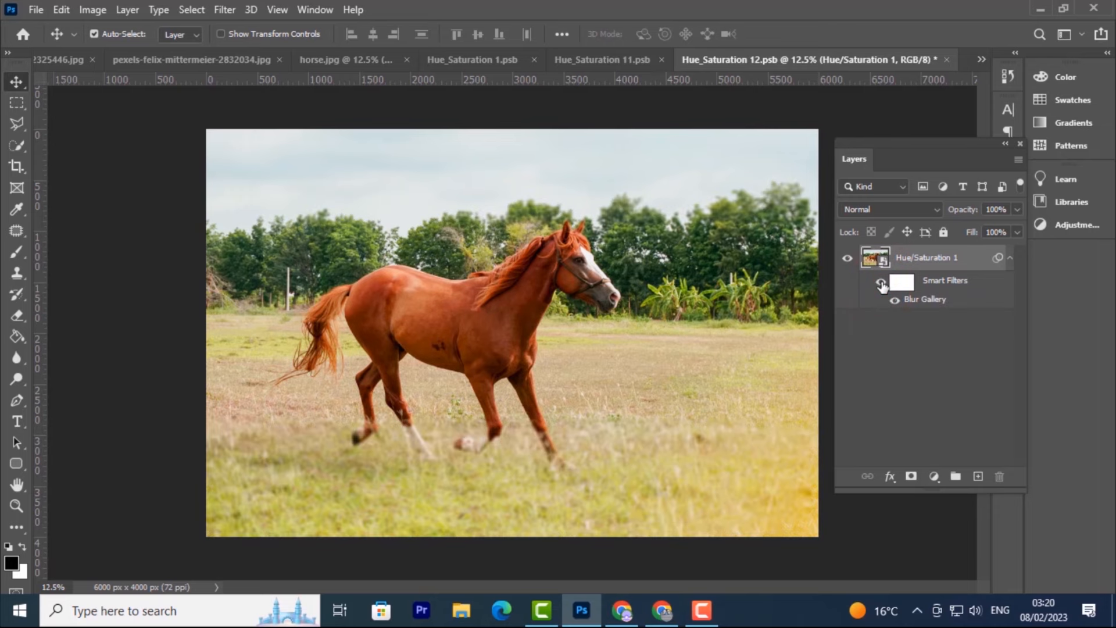
double_click(914, 298)
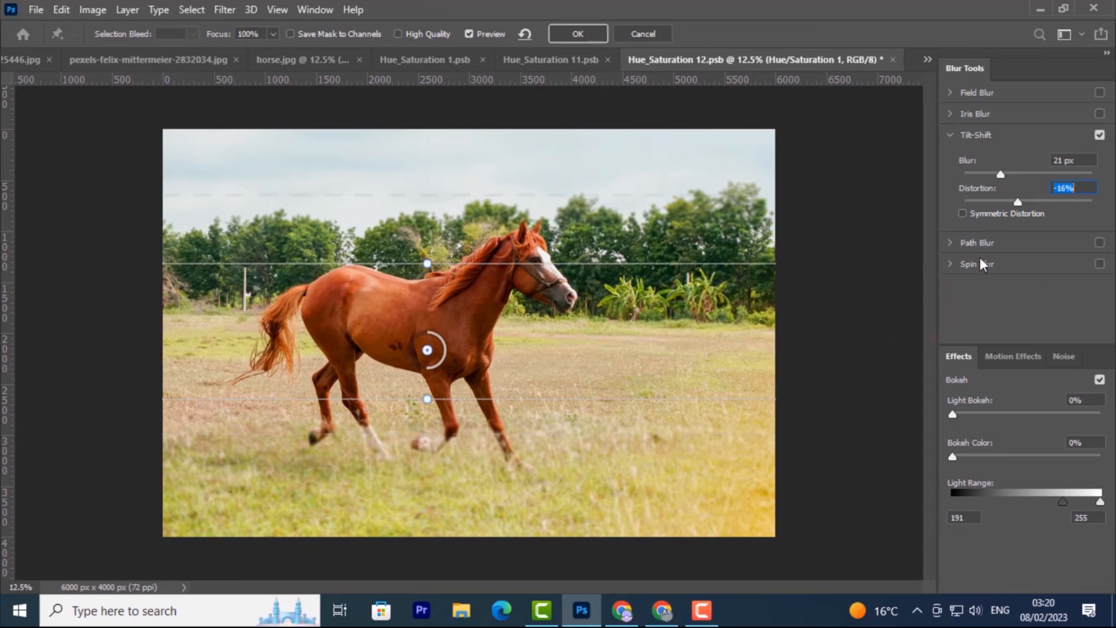
click(636, 265)
drag(637, 264, 637, 271)
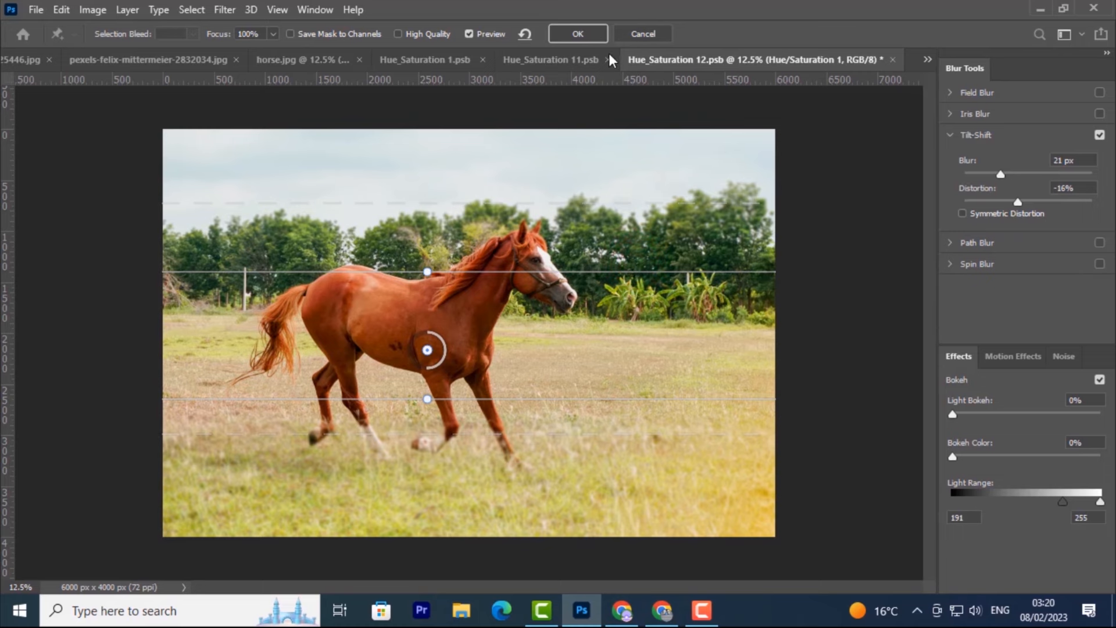
click(587, 33)
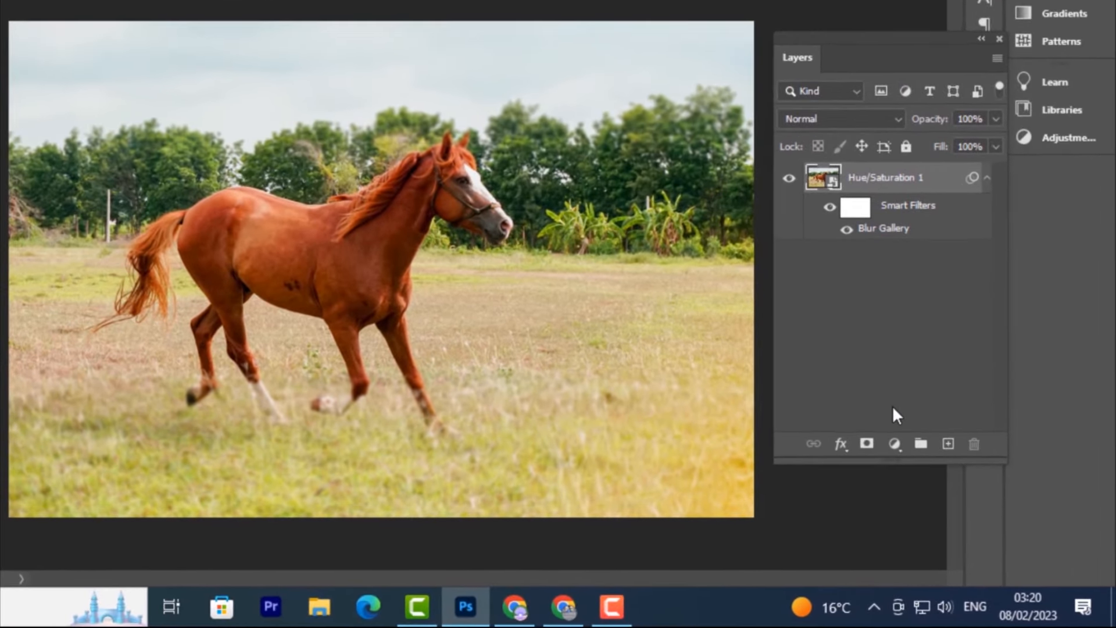
Add a Black & White adjustment layer above the horse with Reds at 40, Yellows at 35 and Greens at 19
click(893, 443)
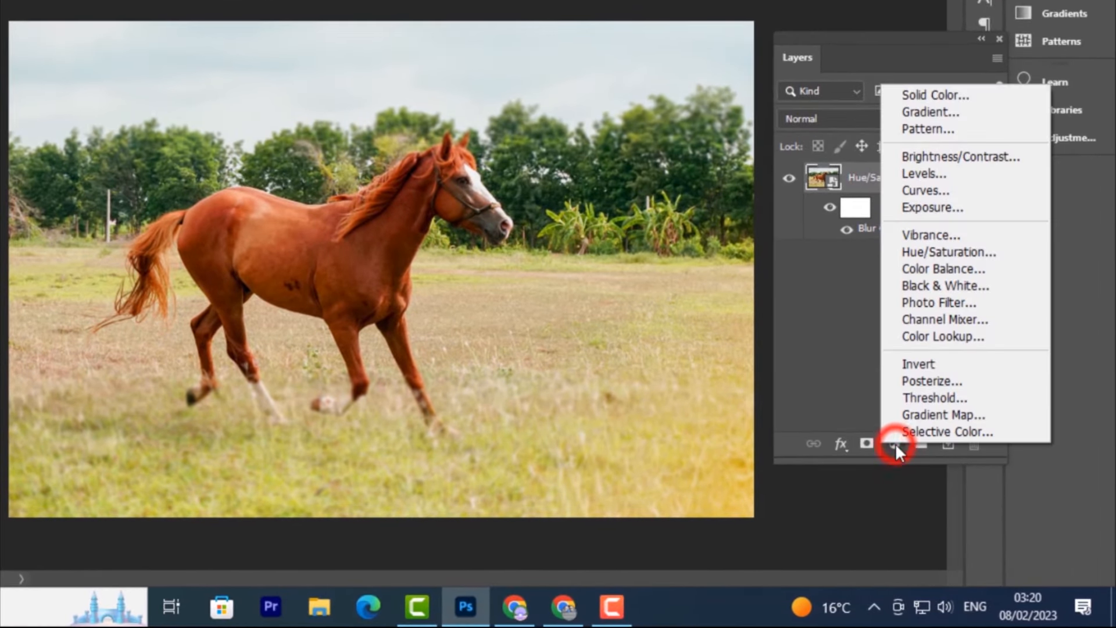
click(976, 288)
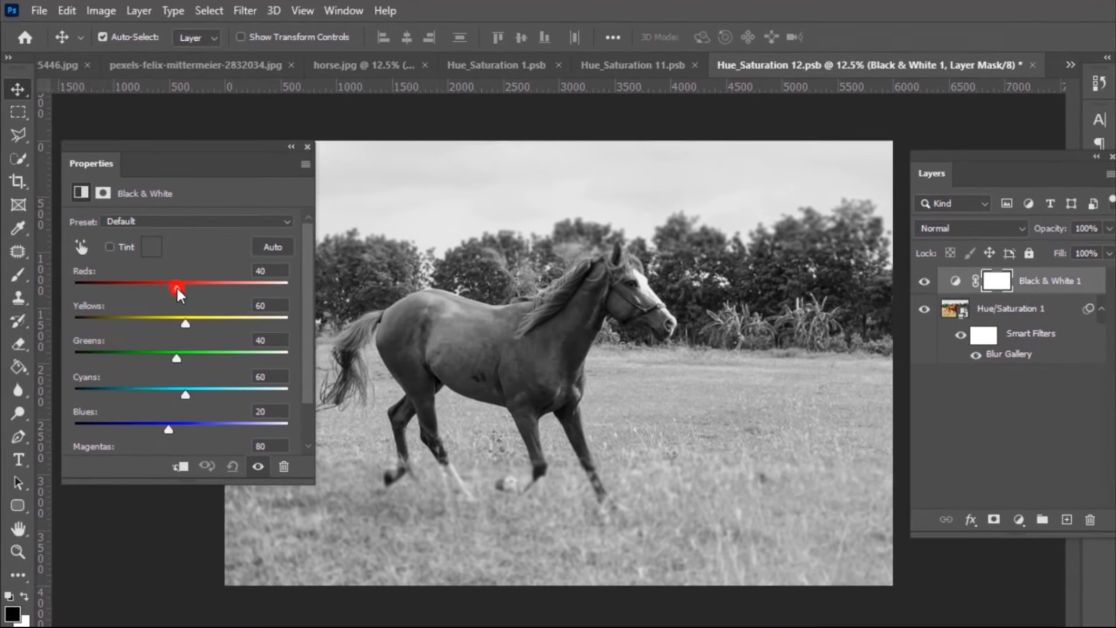
drag(177, 287, 172, 374)
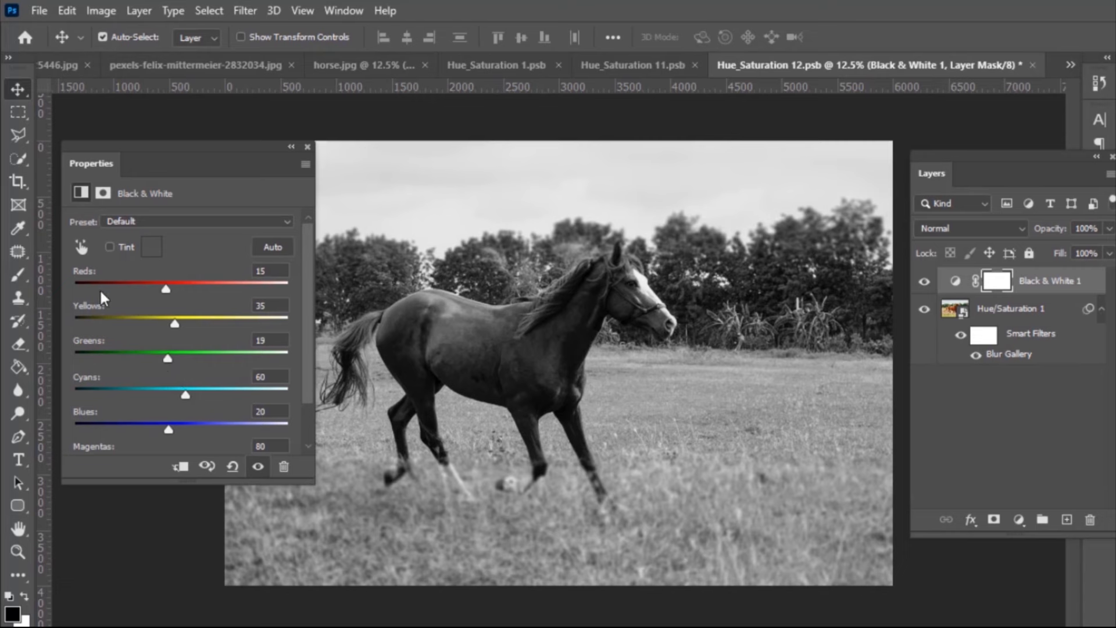
drag(167, 284, 176, 288)
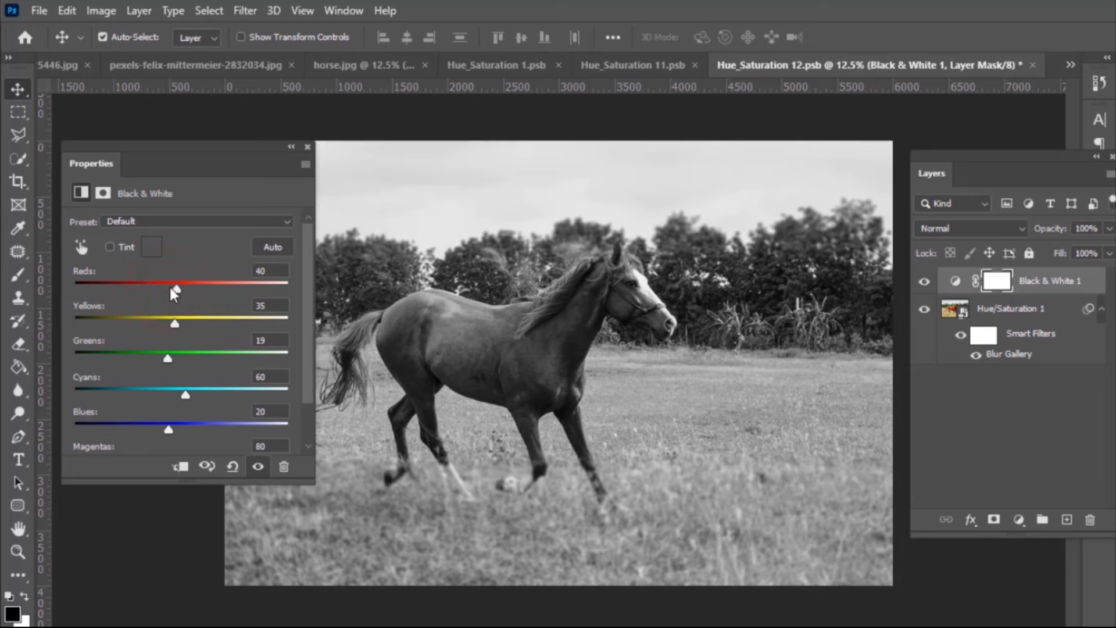
click(308, 147)
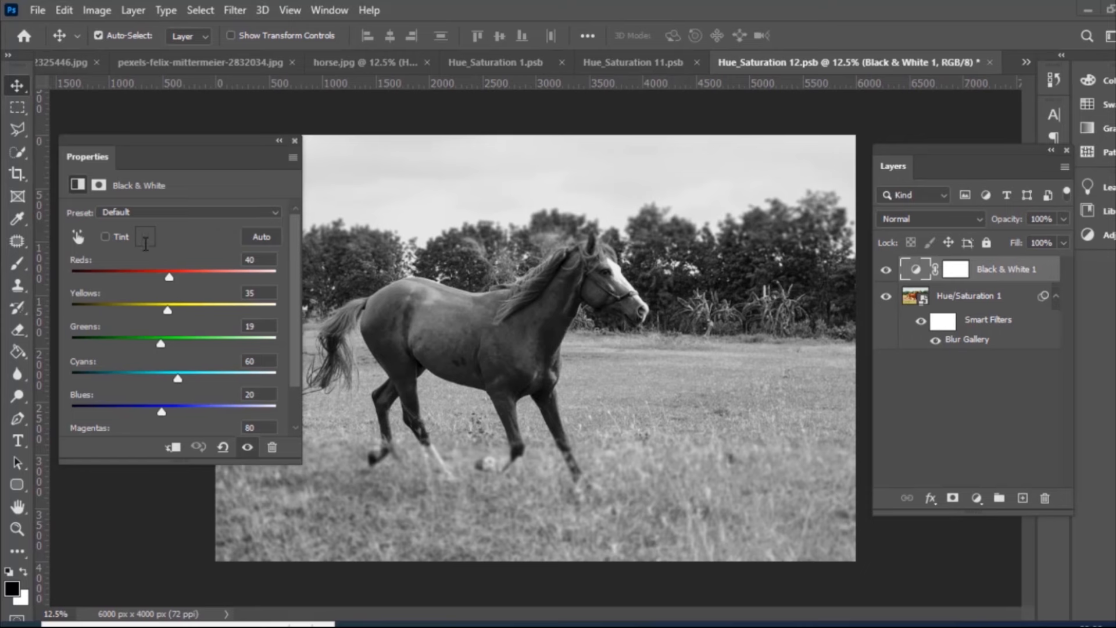
Enable the Black & White adjustment's tint and change its colour to a muted greyish blue, RGB 129, 129, 152
click(105, 236)
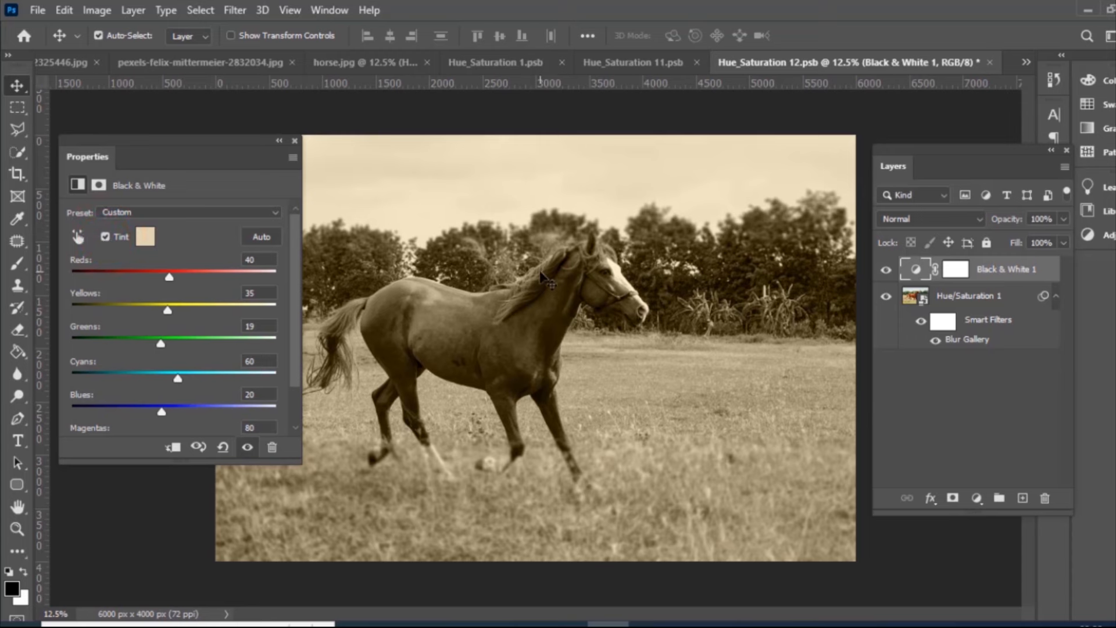
click(146, 237)
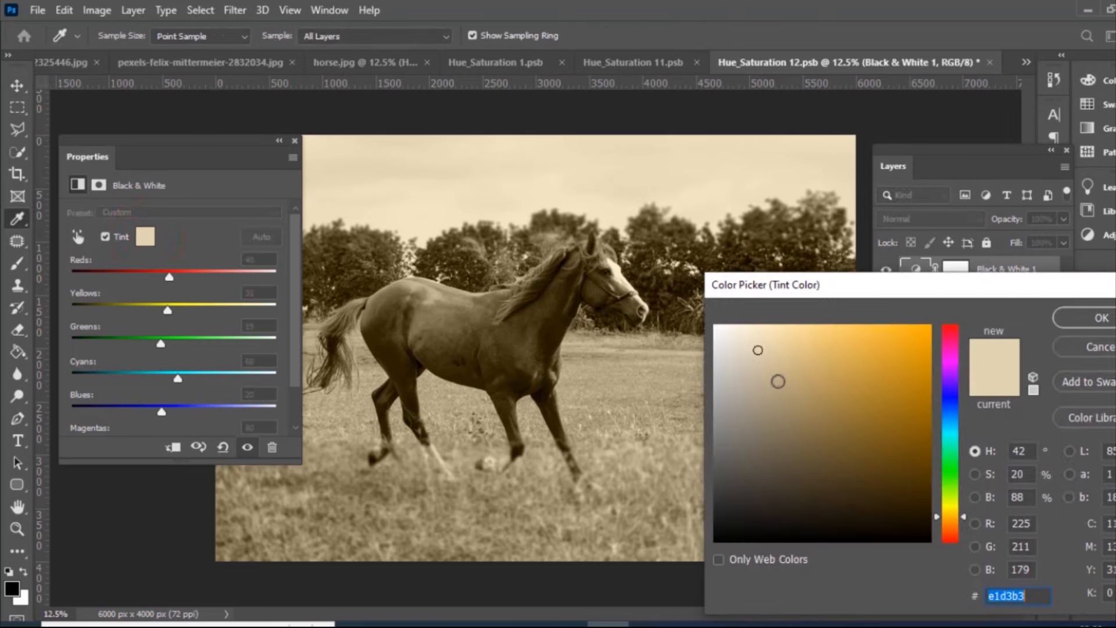
drag(777, 381, 771, 340)
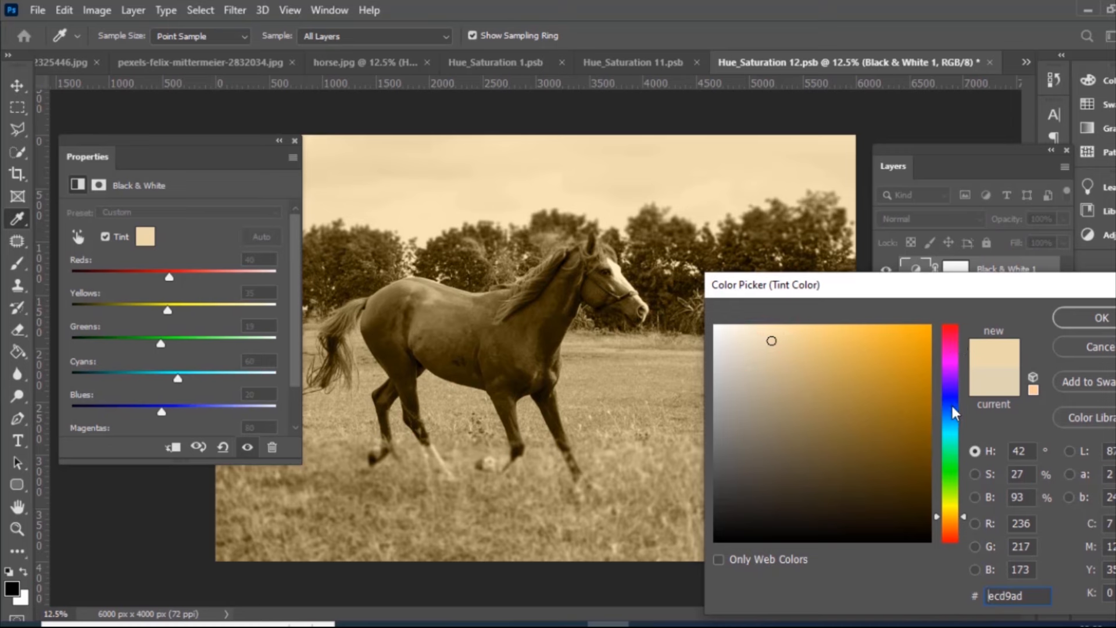
click(949, 398)
click(760, 397)
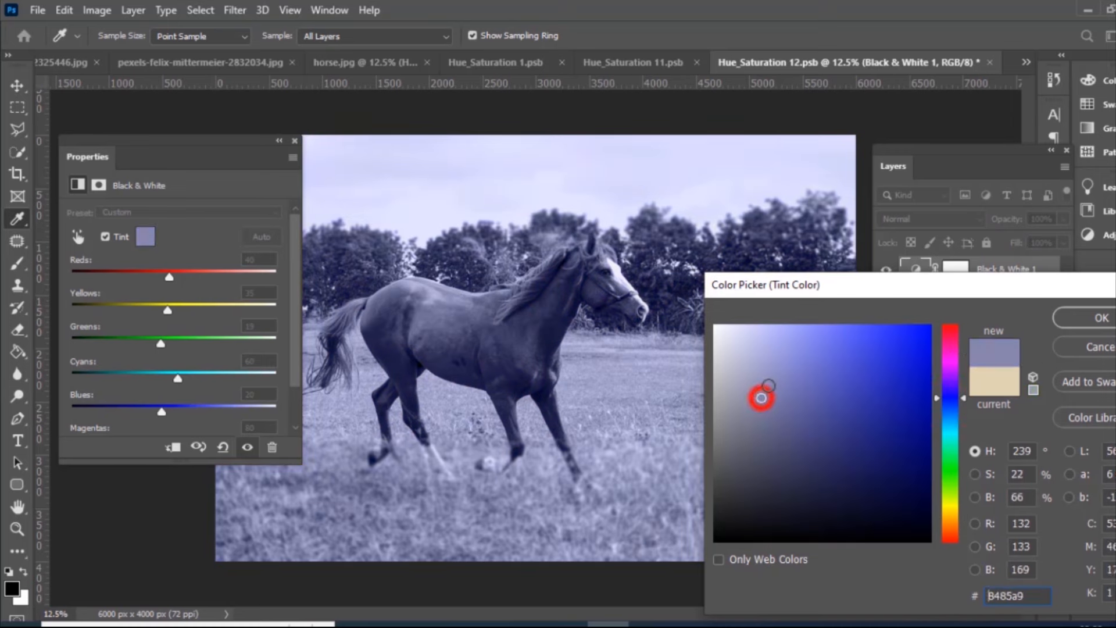
click(775, 366)
click(750, 350)
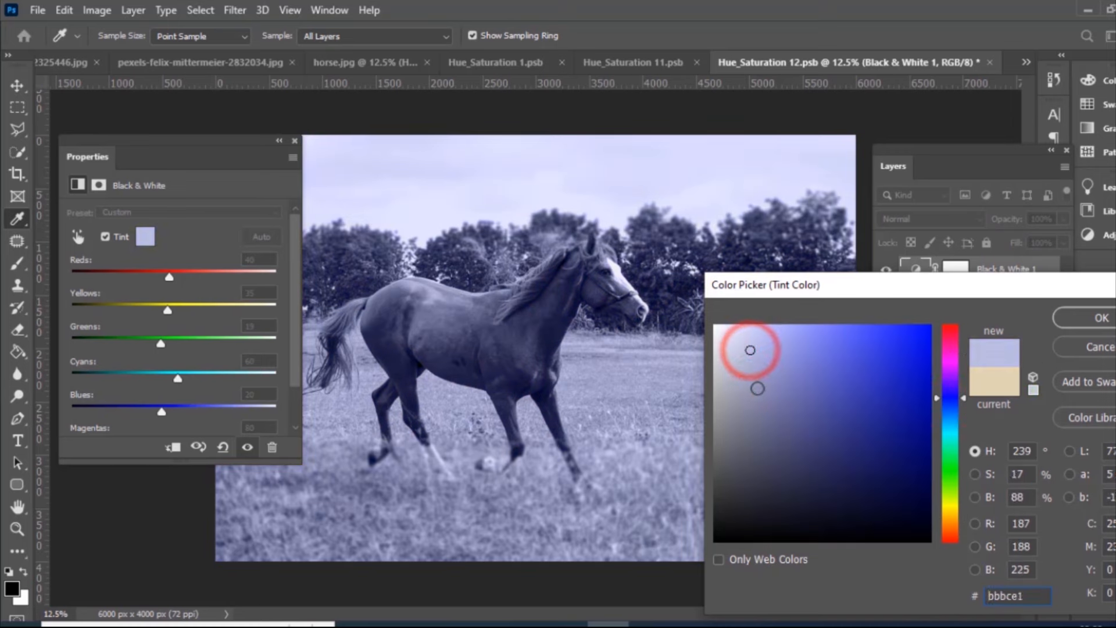
drag(757, 388, 748, 450)
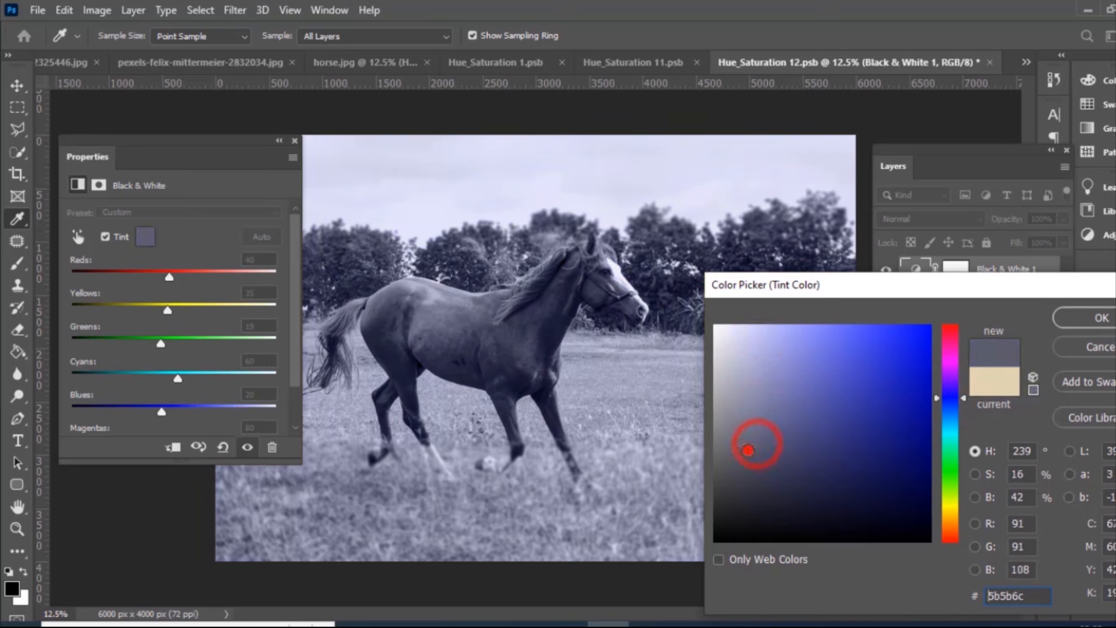
click(739, 430)
click(763, 387)
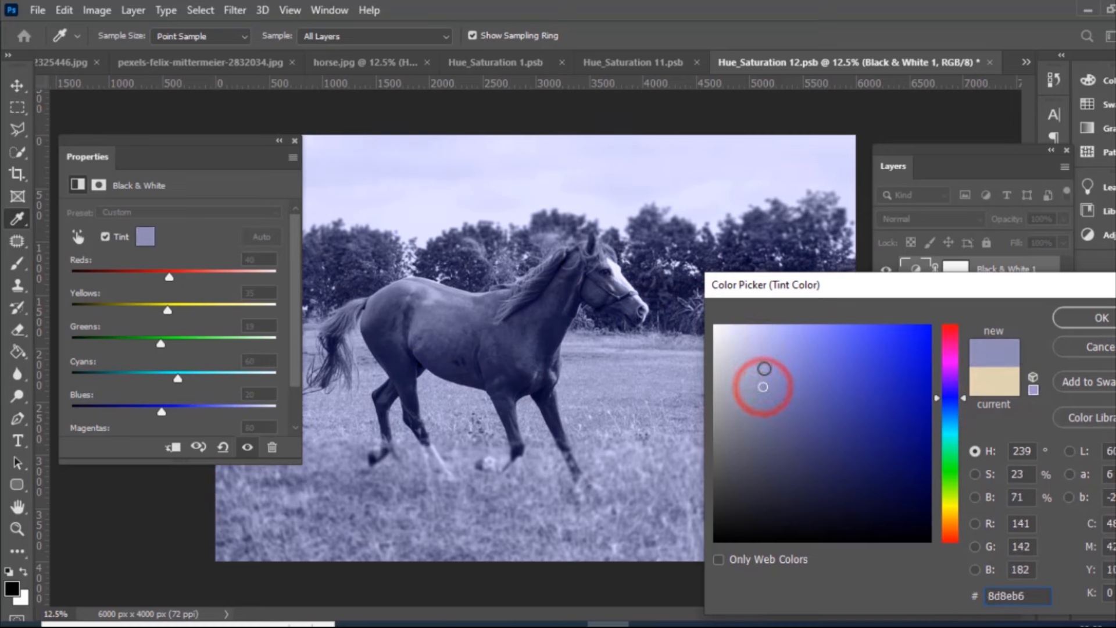
click(748, 399)
click(746, 412)
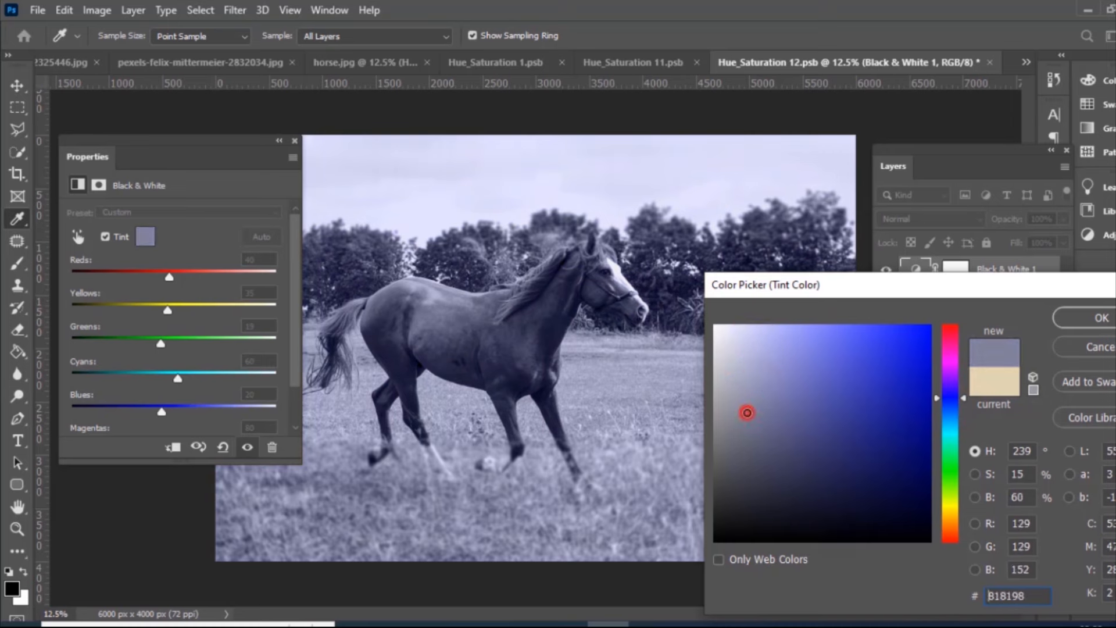
click(1092, 316)
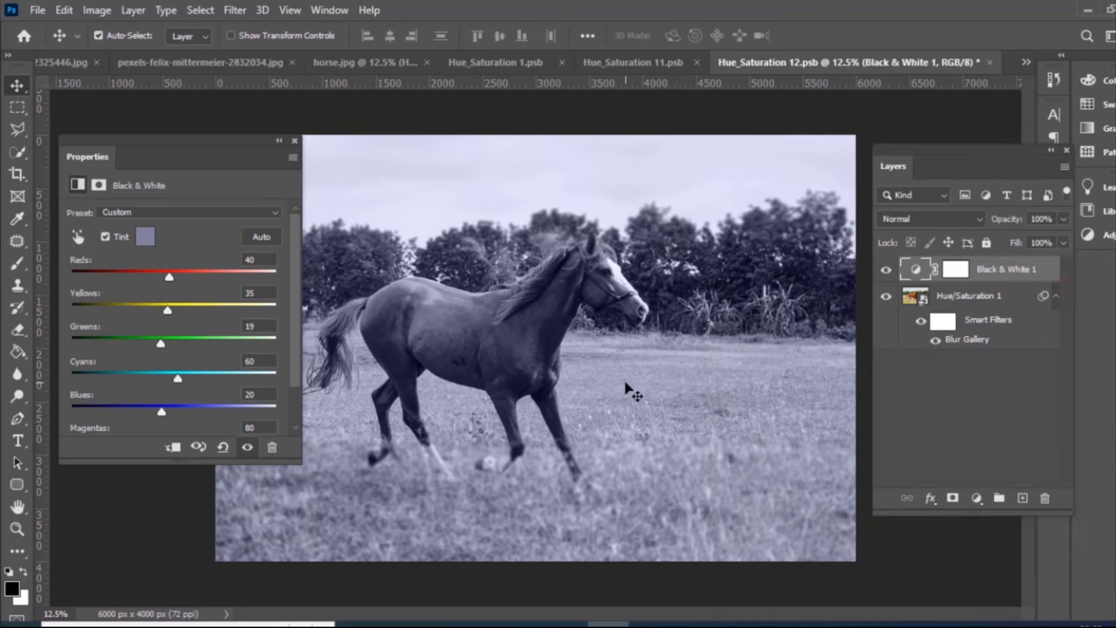
click(295, 141)
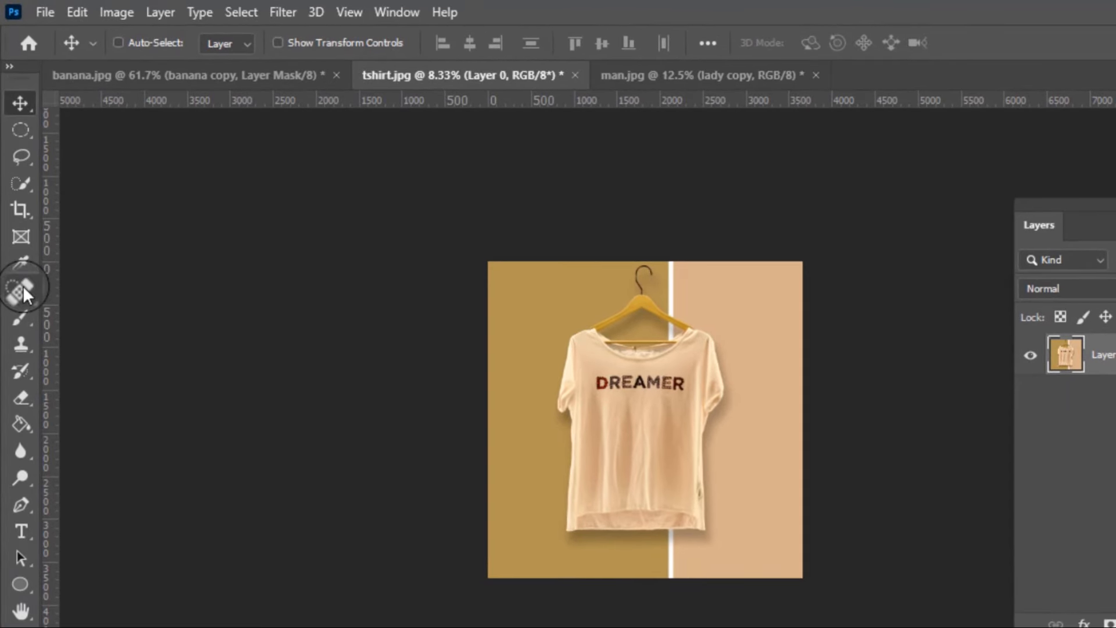
Remove the DREAMER lettering from the T-shirt in tshirt.jpg with the Patch tool, sampling the clean fabric just below, and deselect
click(23, 285)
click(143, 335)
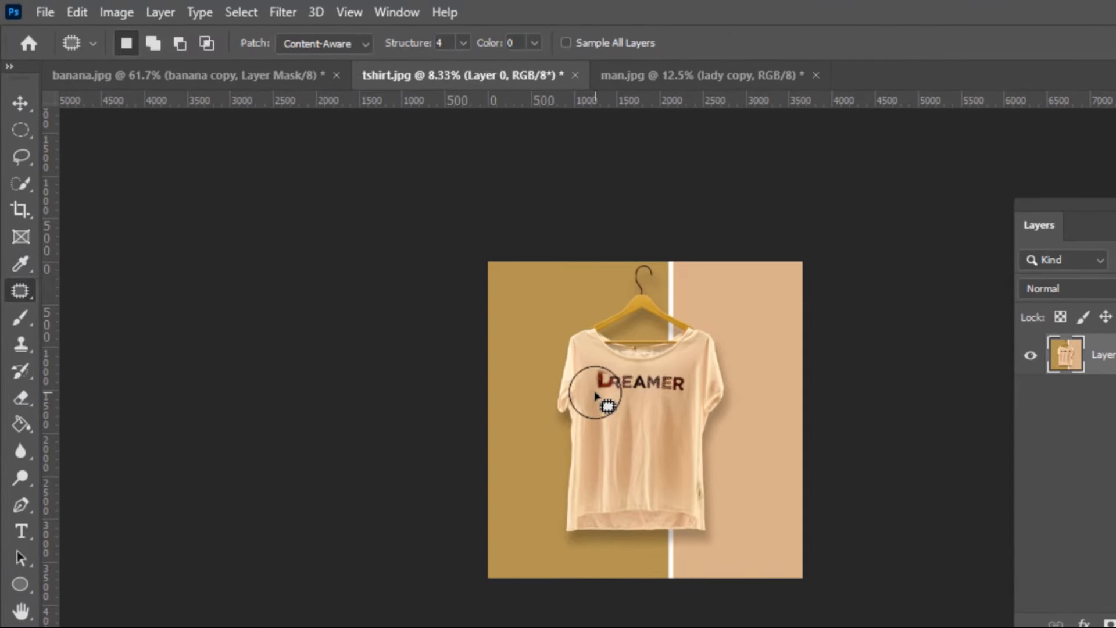
mouse_move(595, 396)
mouse_down()
mouse_move(683, 395)
mouse_move(693, 375)
mouse_move(645, 371)
mouse_move(591, 385)
mouse_move(647, 407)
mouse_up()
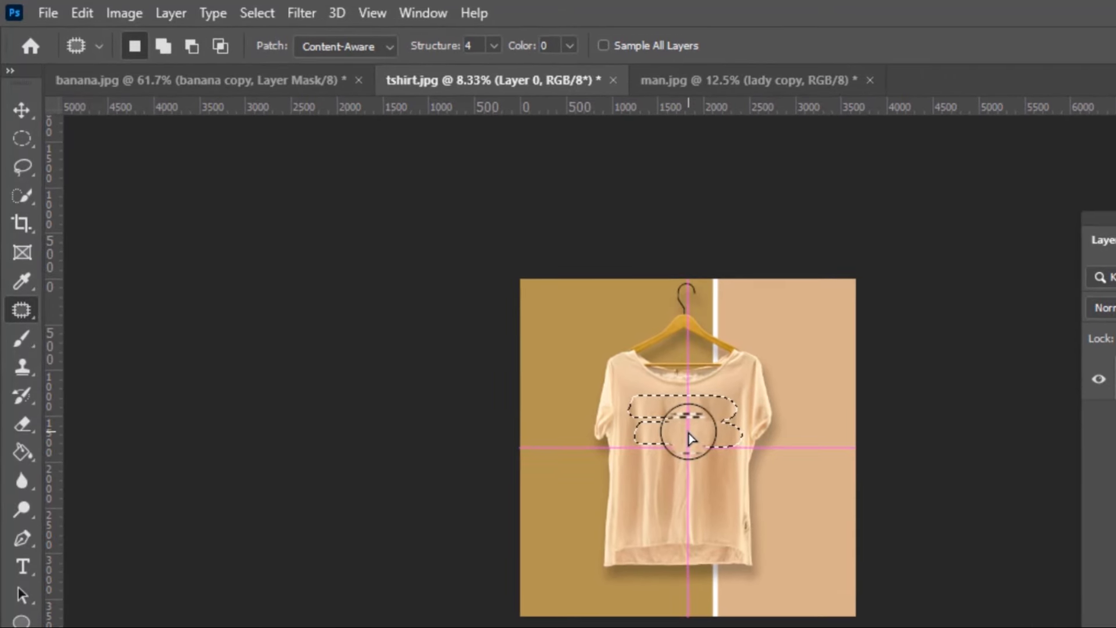
drag(691, 439, 714, 443)
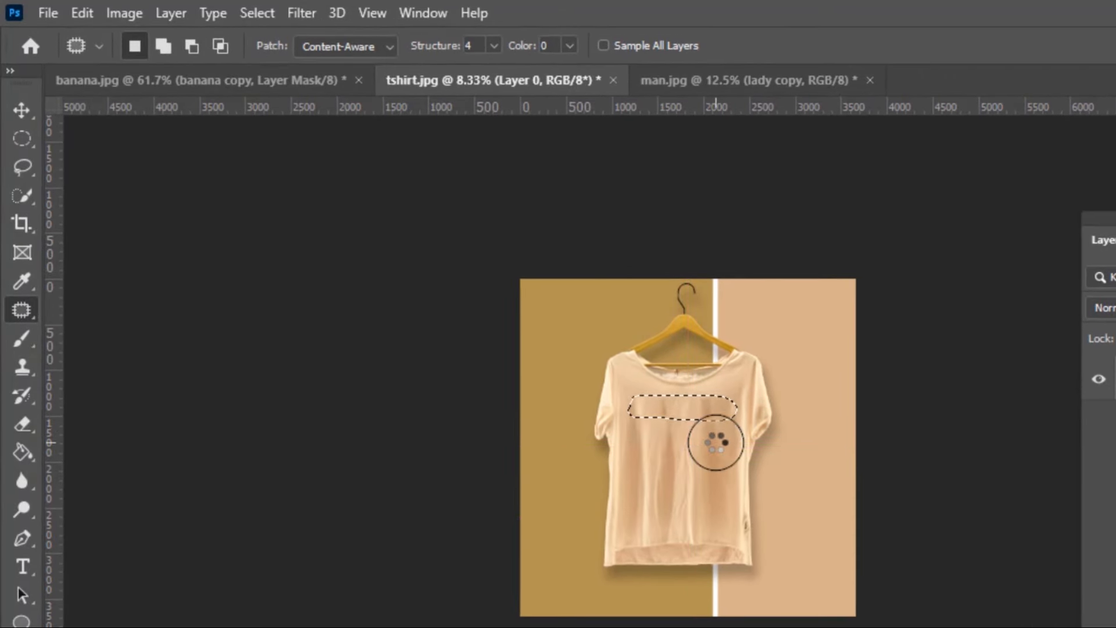
key(ctrl+d)
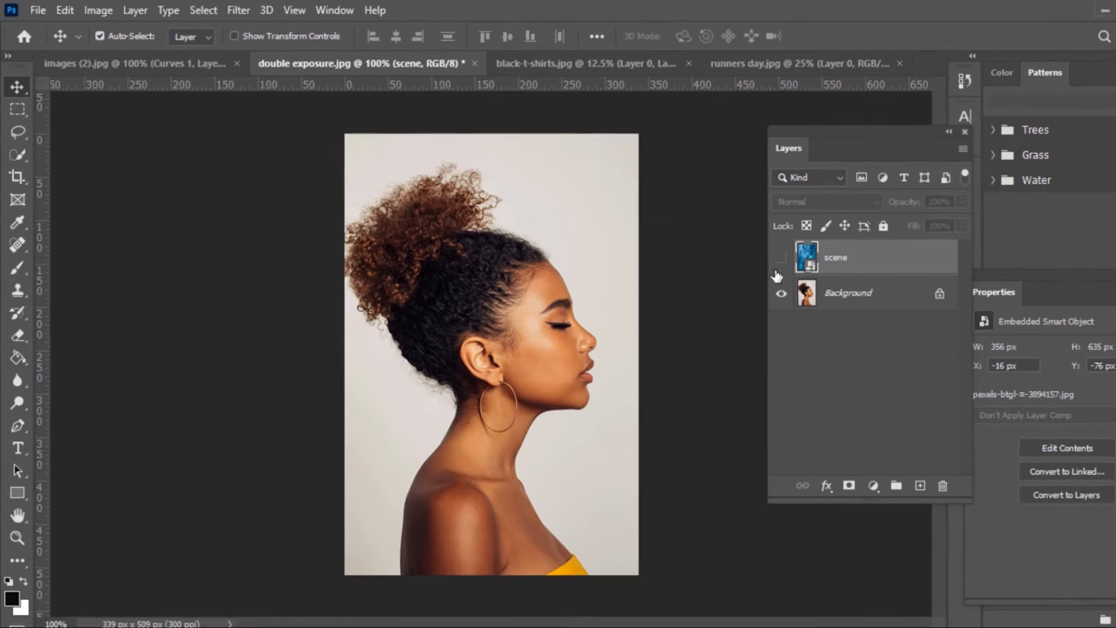
Show the scene layer over the woman's portrait in double exposure.jpg and set its blend mode to Lighten
click(781, 258)
click(781, 259)
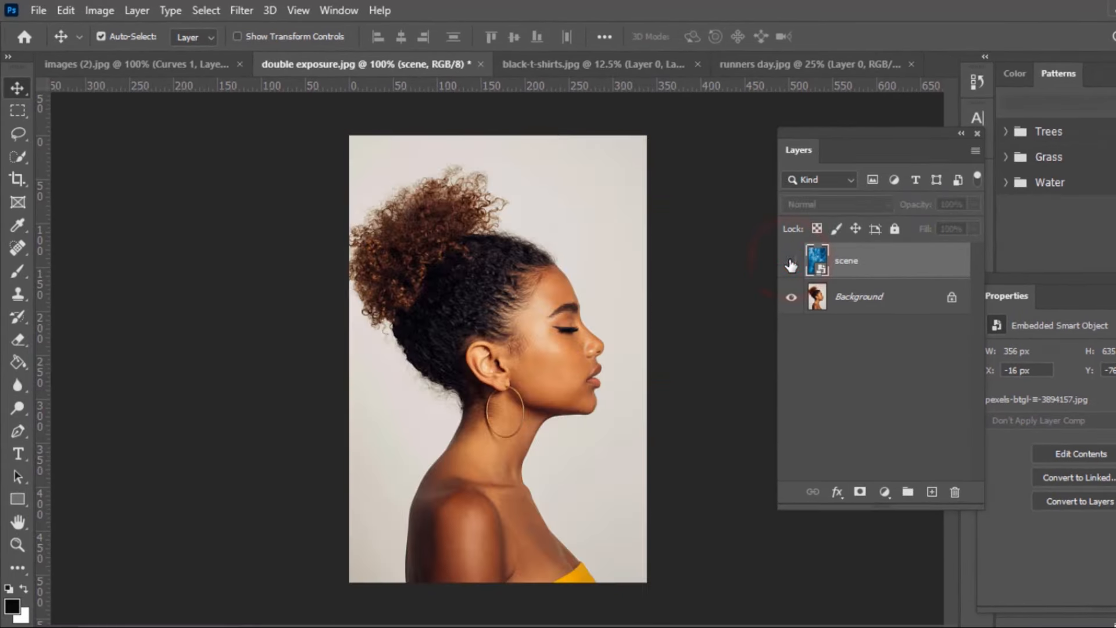
click(791, 261)
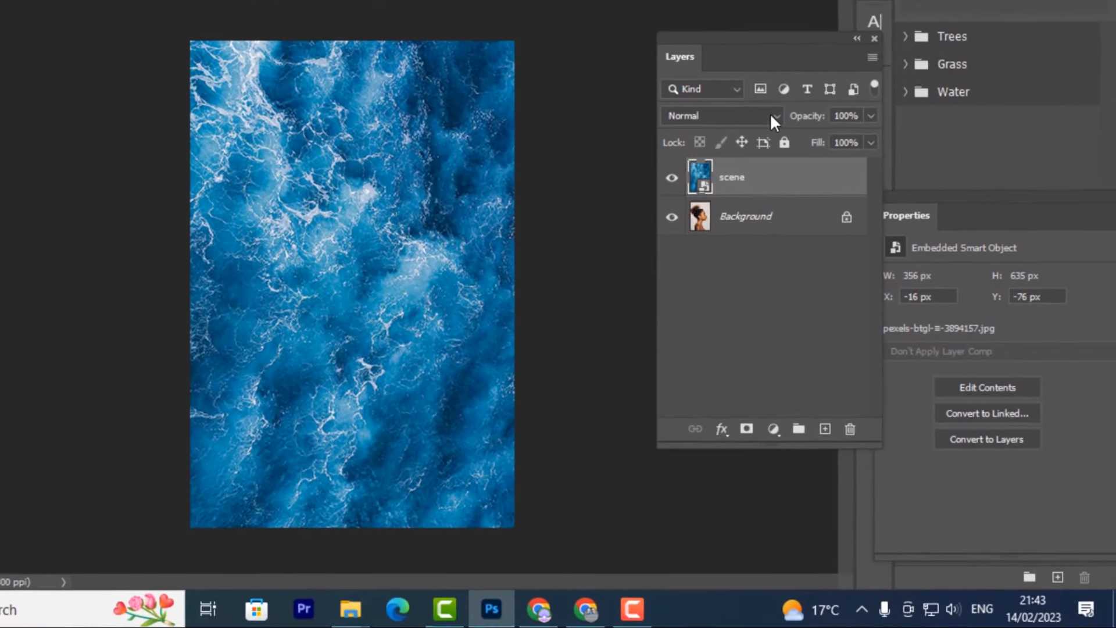
click(776, 114)
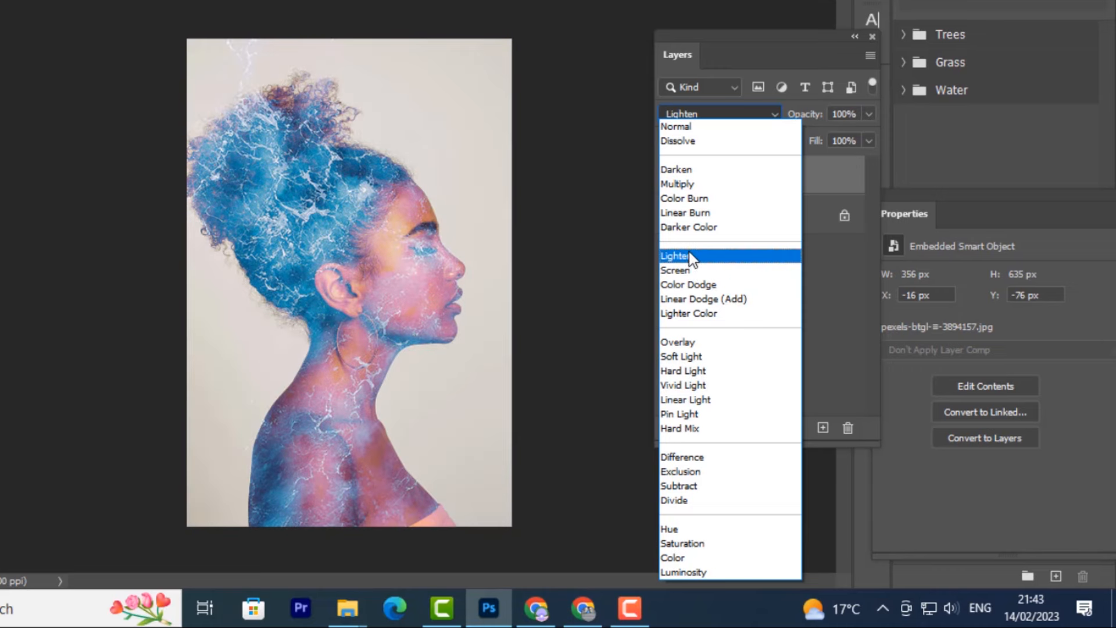
click(689, 256)
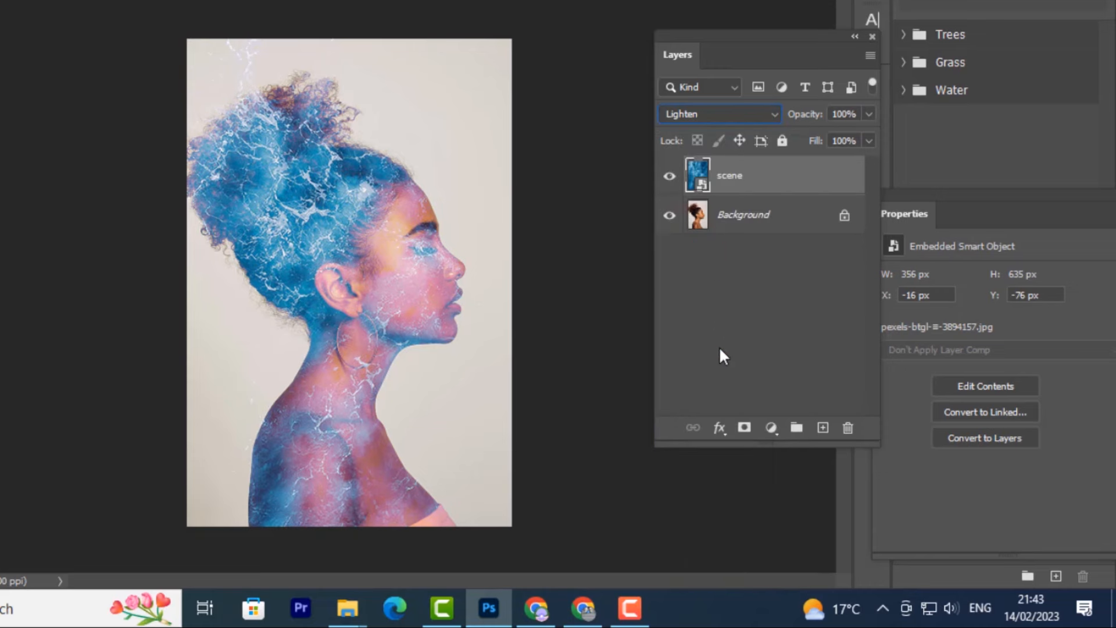
Add a layer mask to the scene layer and paint black over the woman's face with a size 30 brush at 50% opacity
click(745, 428)
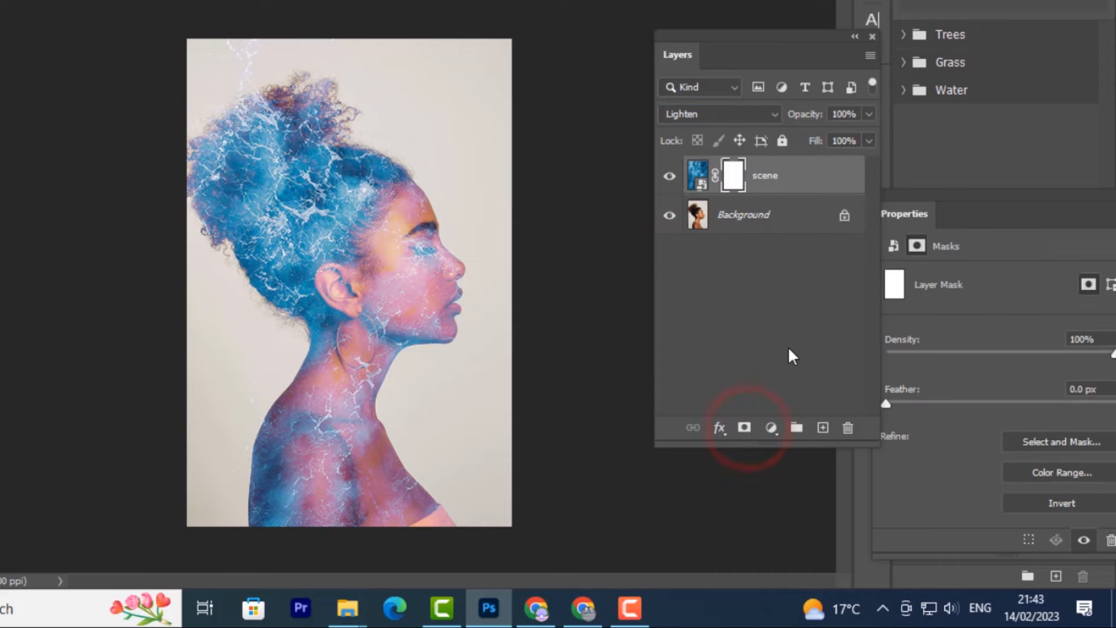
click(734, 183)
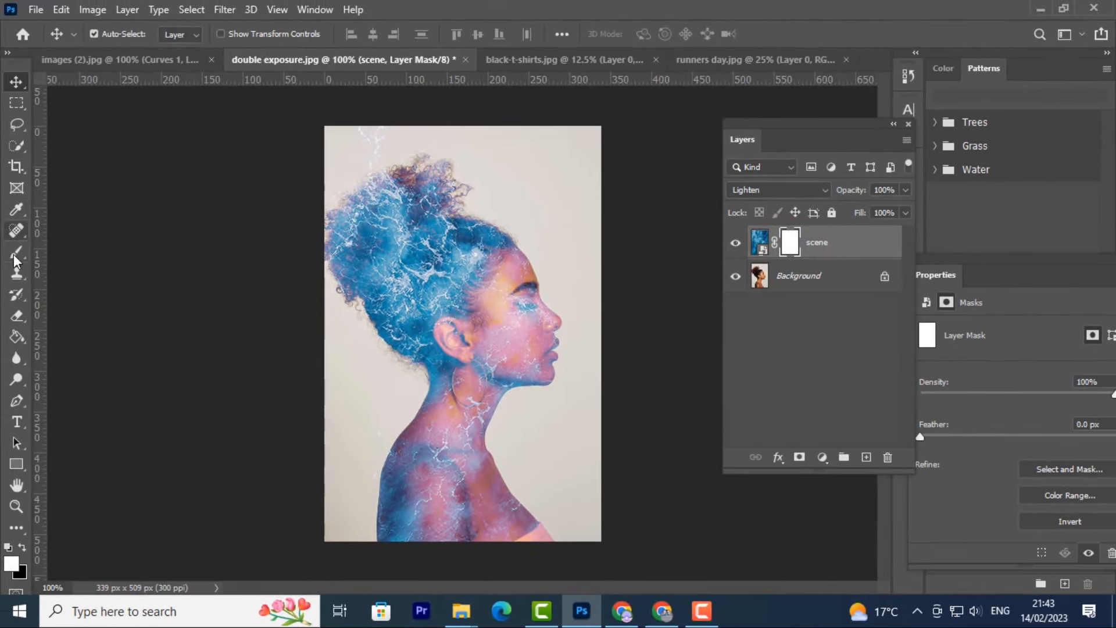
click(16, 253)
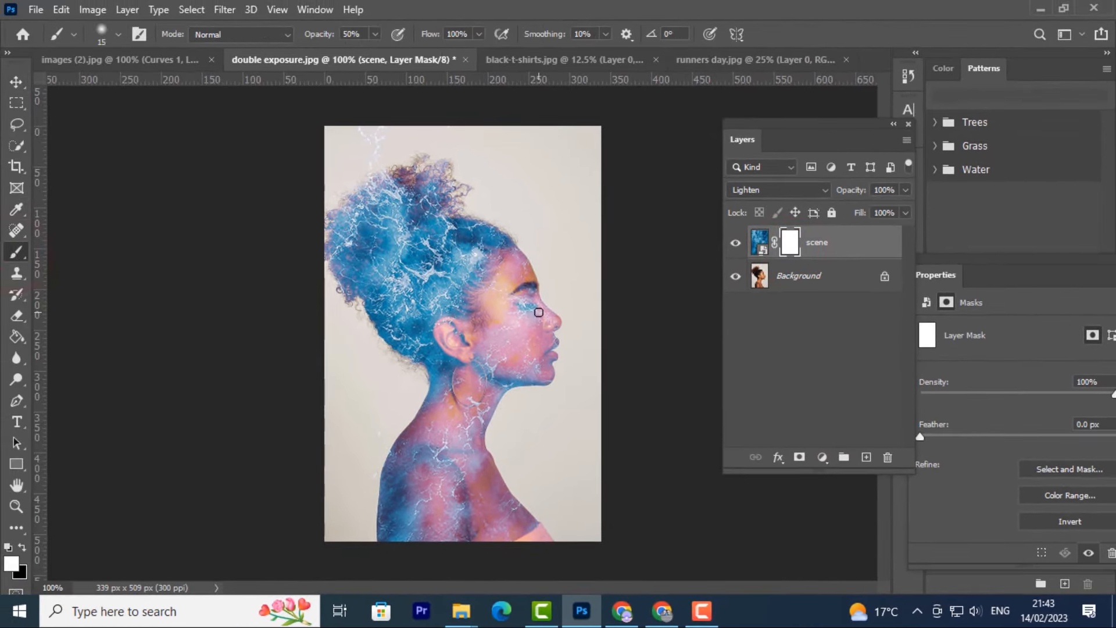
mouse_move(539, 312)
mouse_down()
mouse_move(561, 312)
mouse_move(543, 312)
mouse_up()
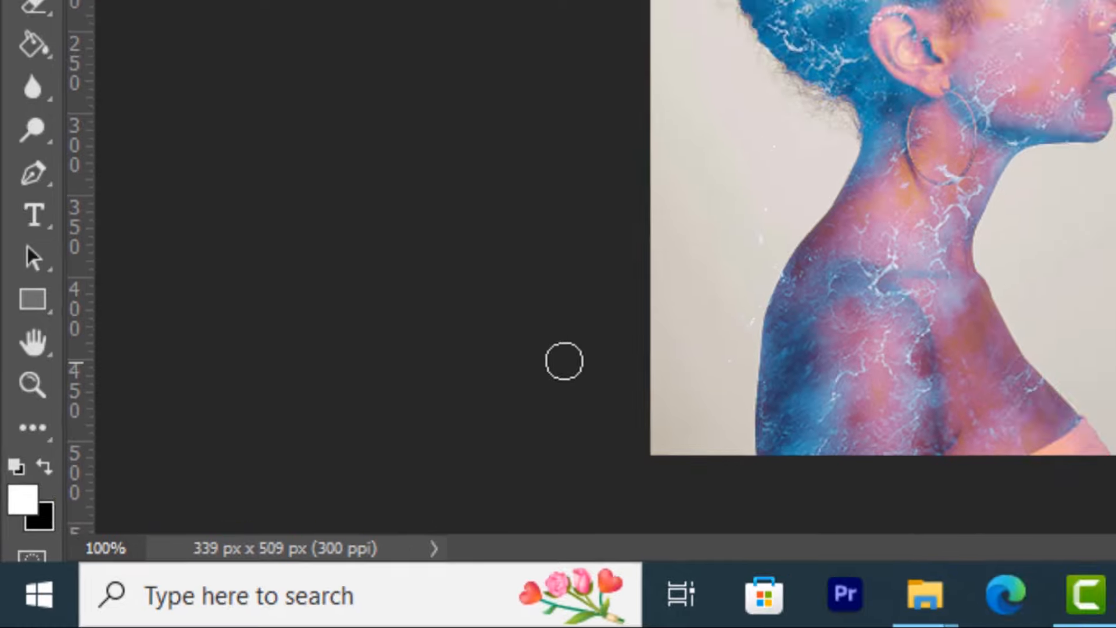
key(x)
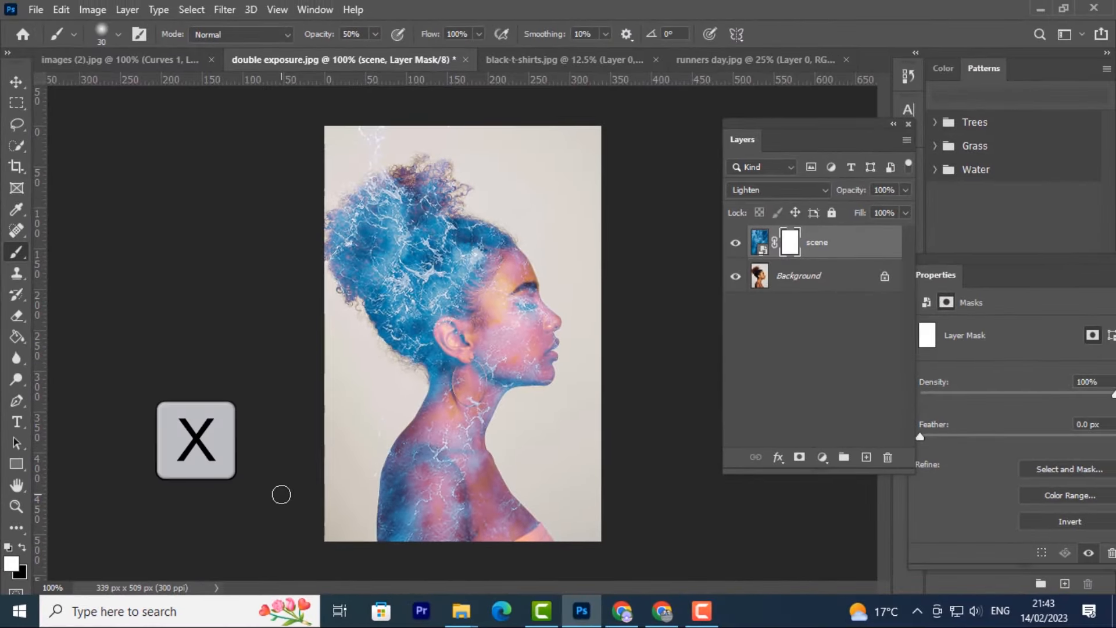
key(x)
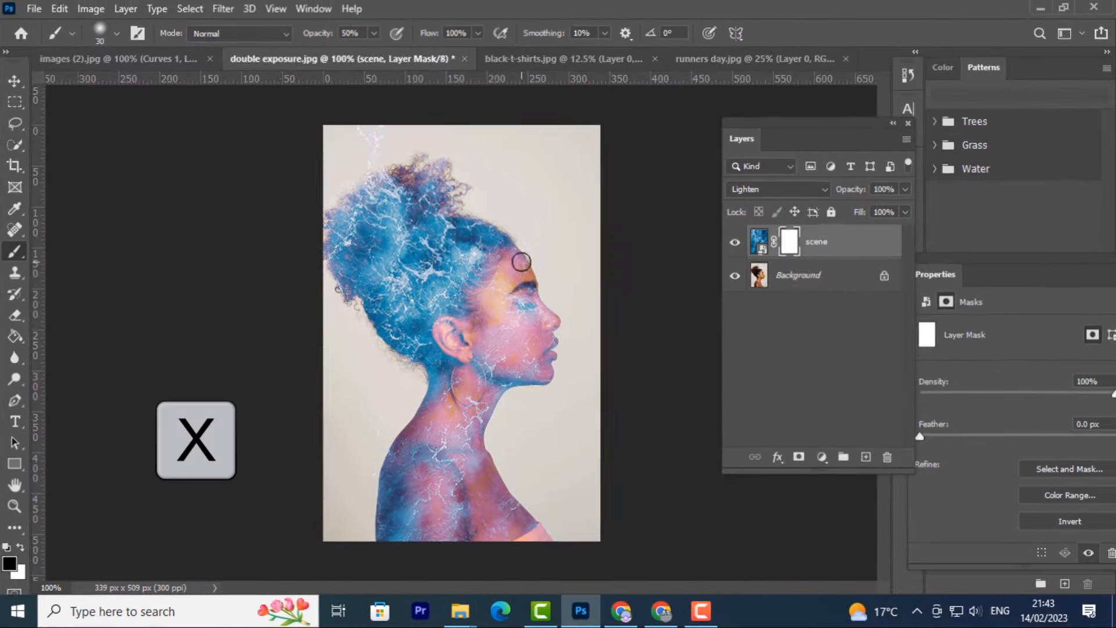
drag(521, 262, 550, 329)
mouse_move(447, 274)
mouse_down()
mouse_move(433, 326)
mouse_move(445, 338)
mouse_move(435, 254)
mouse_move(419, 235)
mouse_move(422, 191)
mouse_up()
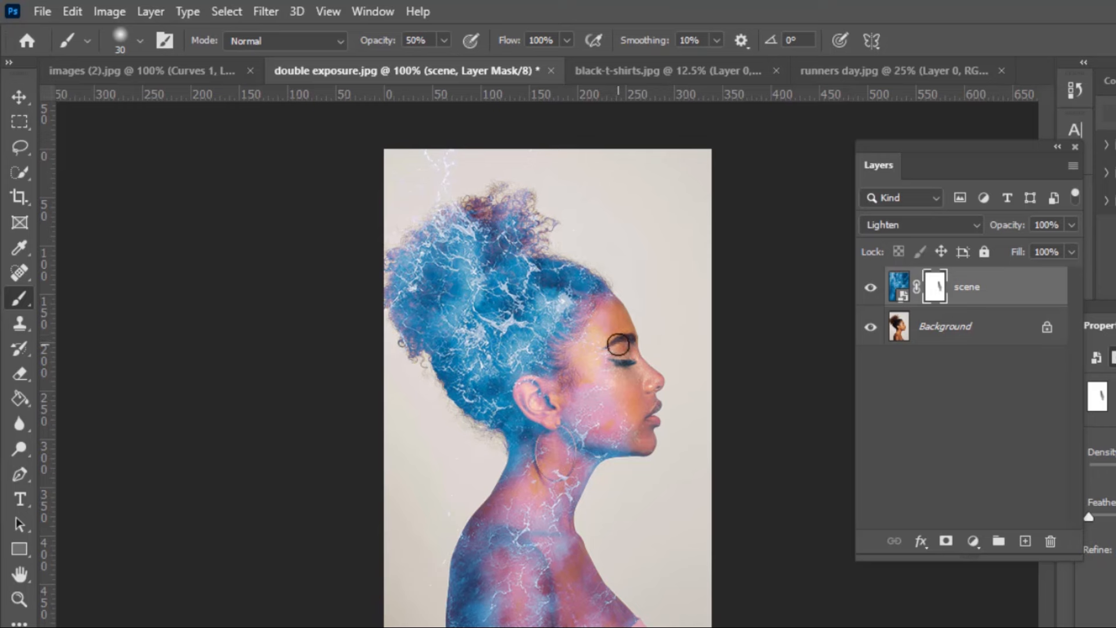
drag(631, 348, 651, 430)
click(600, 342)
mouse_move(600, 341)
mouse_down()
mouse_move(627, 434)
mouse_move(587, 395)
mouse_move(601, 436)
mouse_move(613, 413)
mouse_move(605, 398)
mouse_up()
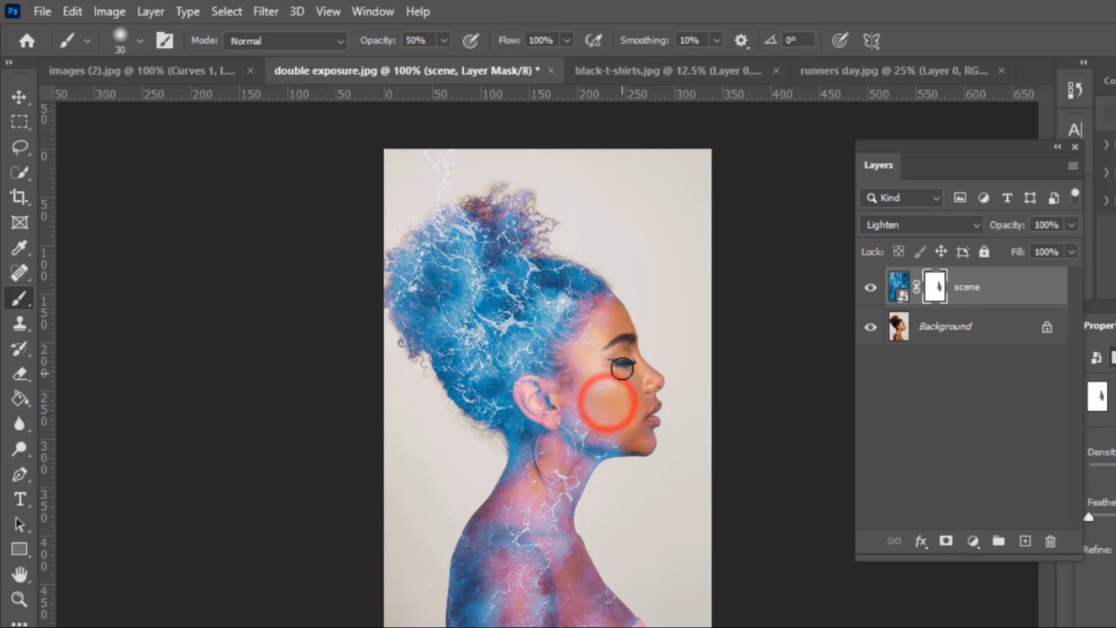
drag(613, 308, 602, 361)
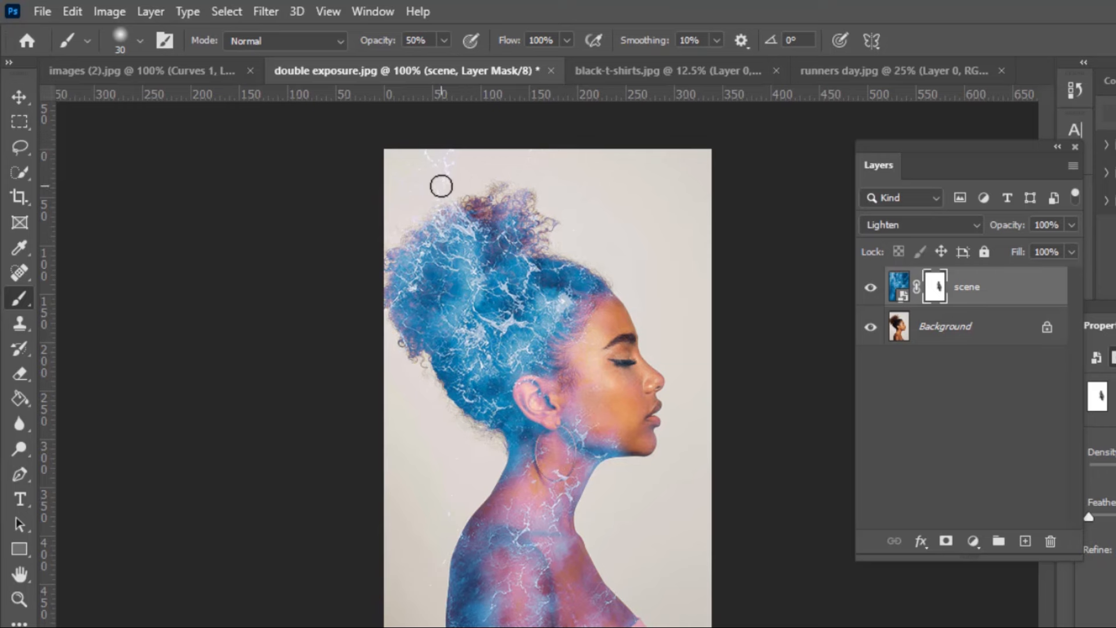
Mask out the stray scene texture on the light backdrop above the hair and behind the woman's neck and back
mouse_move(446, 165)
mouse_down()
mouse_move(441, 190)
mouse_move(438, 154)
mouse_up()
click(421, 152)
click(452, 480)
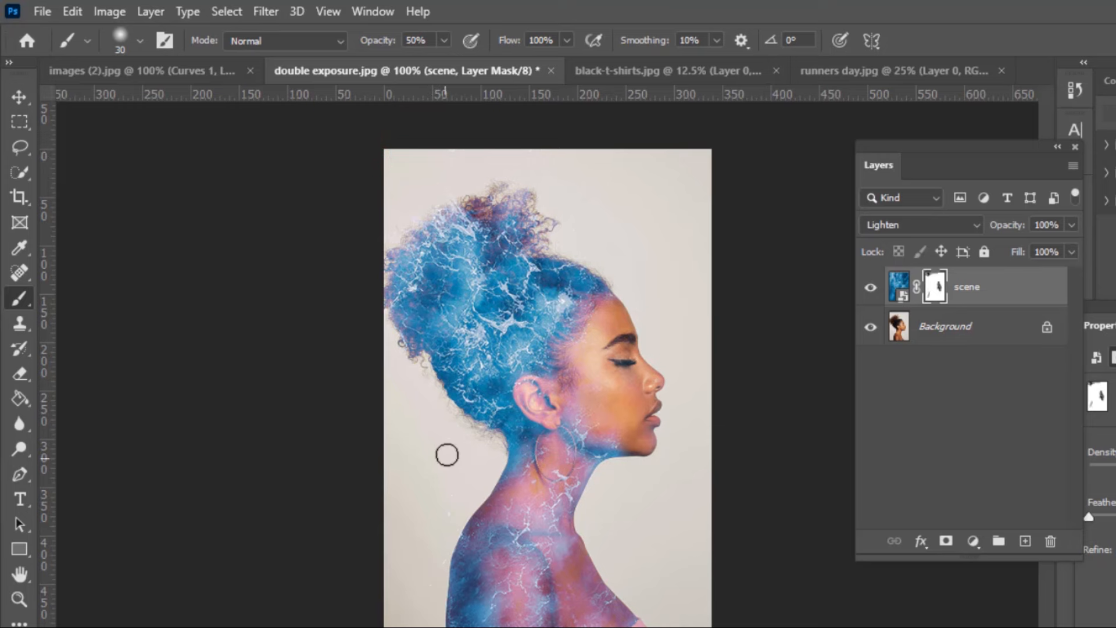
drag(450, 455, 435, 568)
click(433, 554)
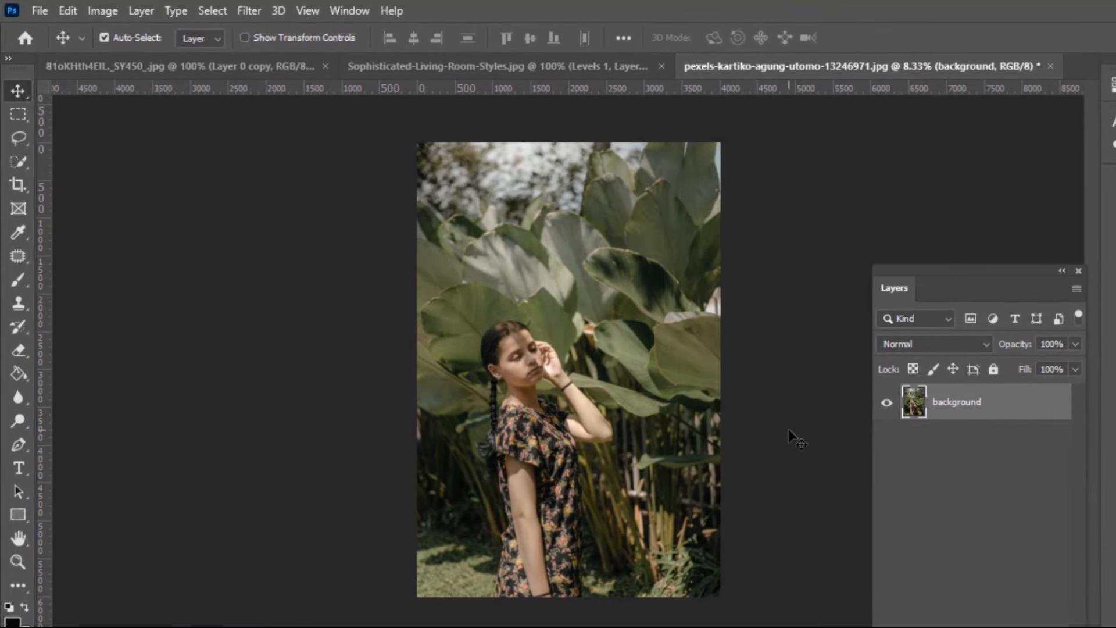
Duplicate the background layer twice, hide the two lower layers and select background copy 2
key(ctrl+j)
key(ctrl+j)
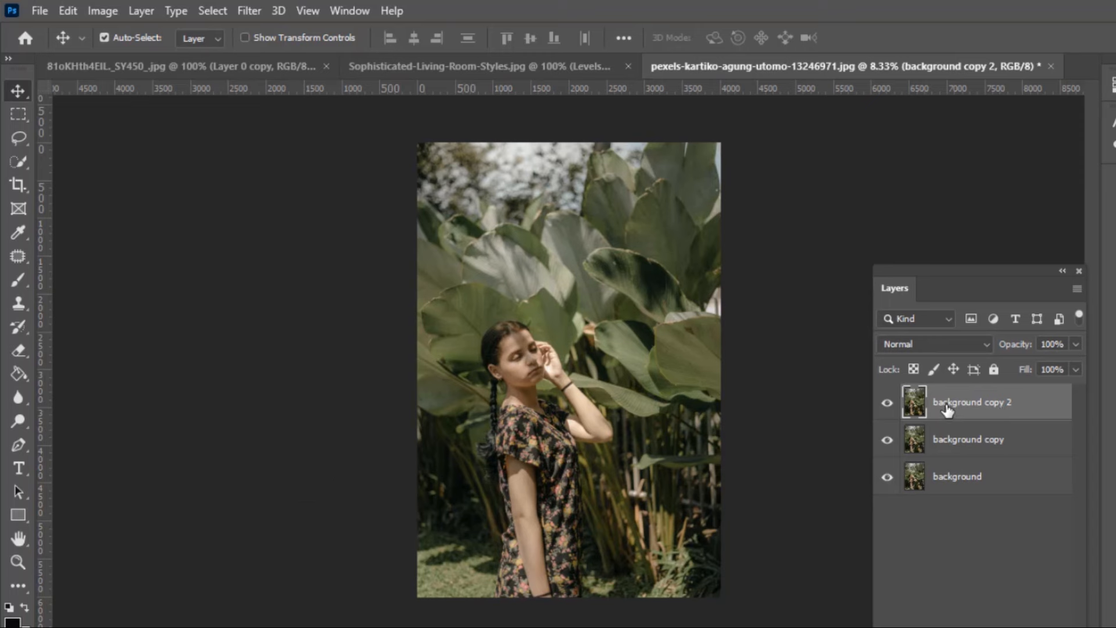
click(889, 478)
click(887, 440)
click(959, 404)
Select the woman with Select Subject and output the selection through Select and Mask as a New Layer with Layer Mask
click(20, 164)
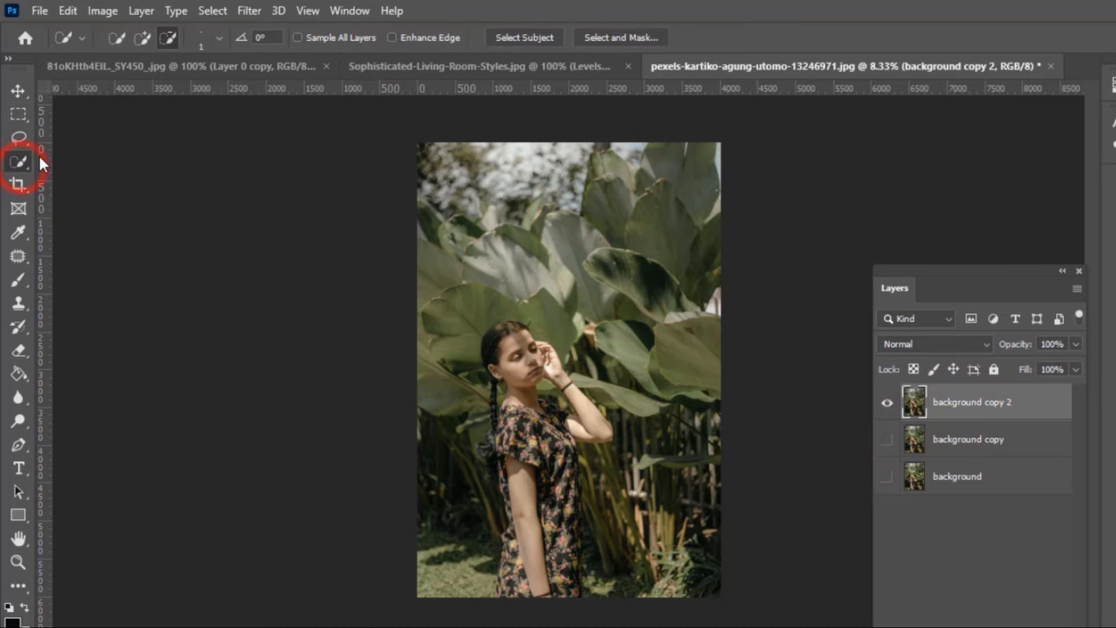
right_click(25, 162)
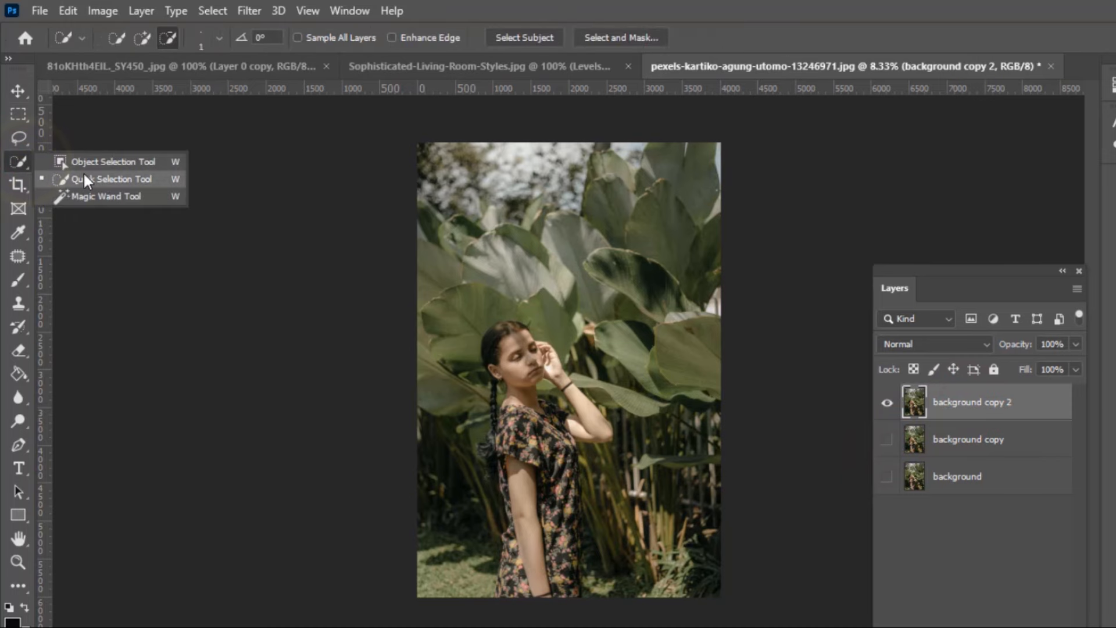
click(106, 178)
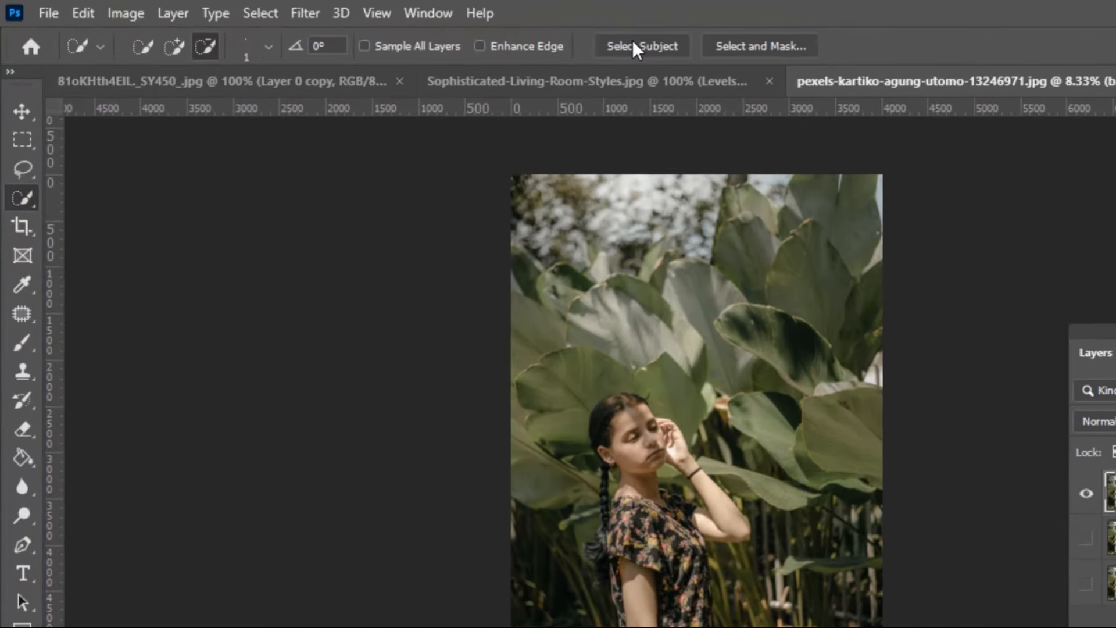
click(617, 45)
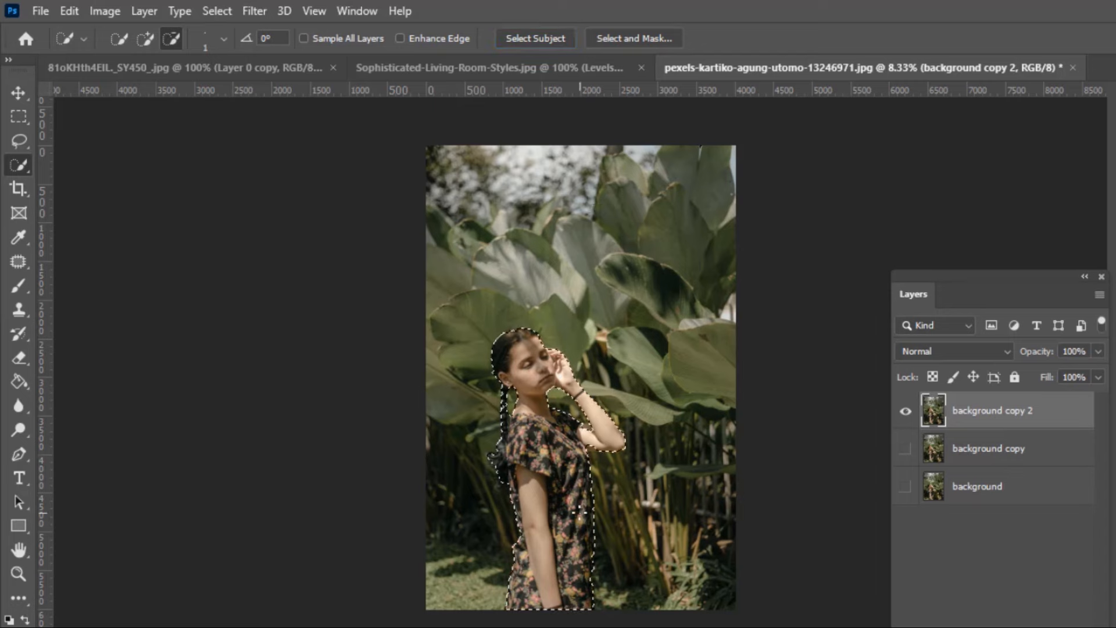
click(628, 36)
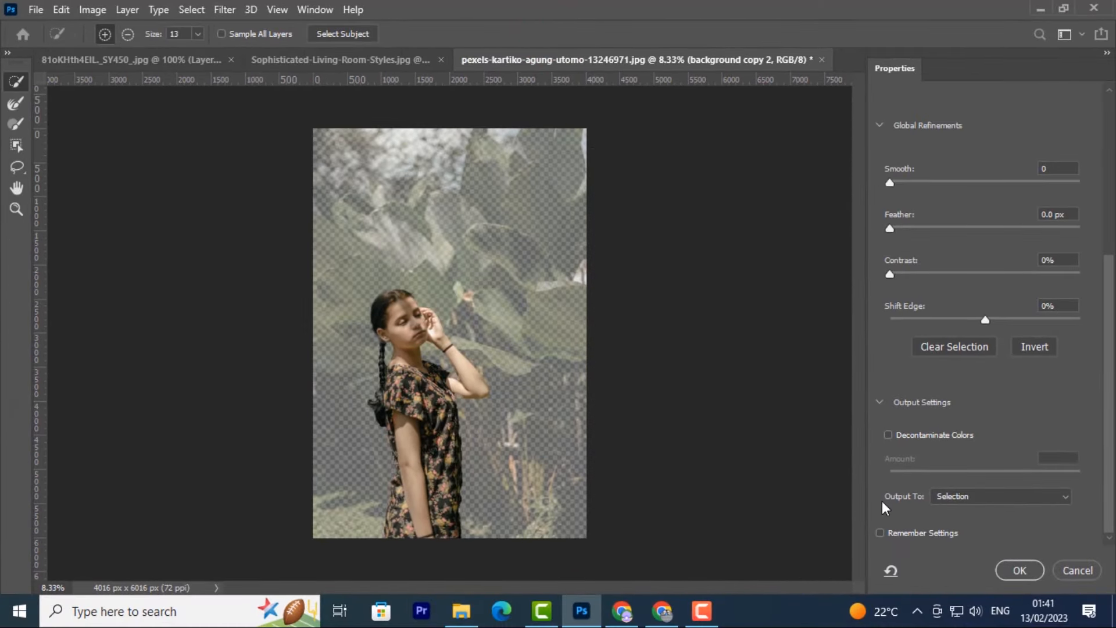
click(1056, 496)
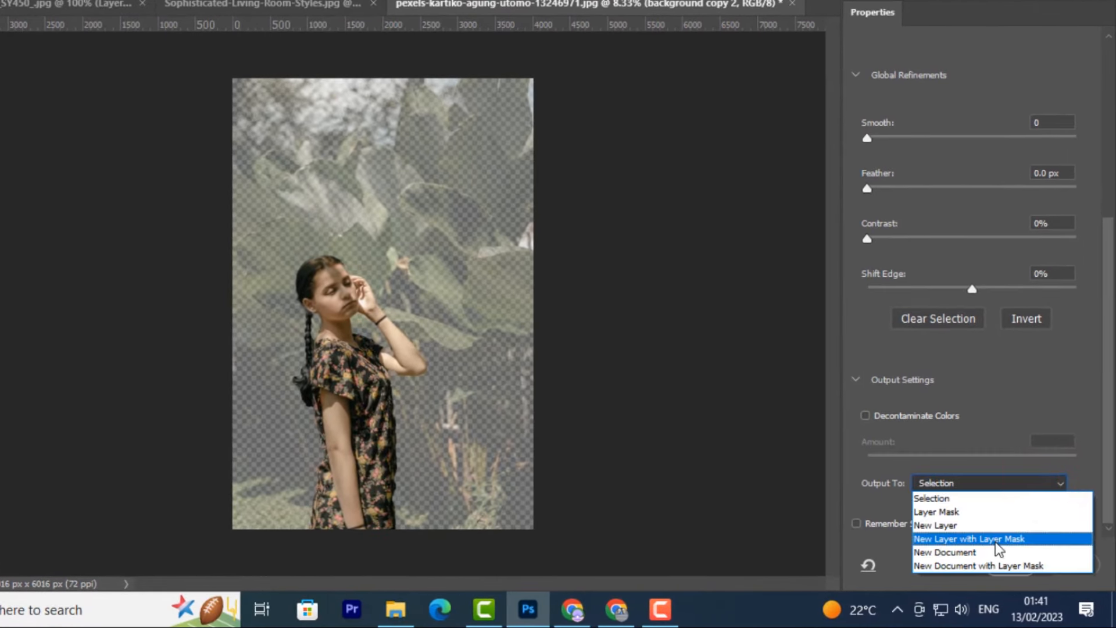
click(995, 538)
click(1003, 565)
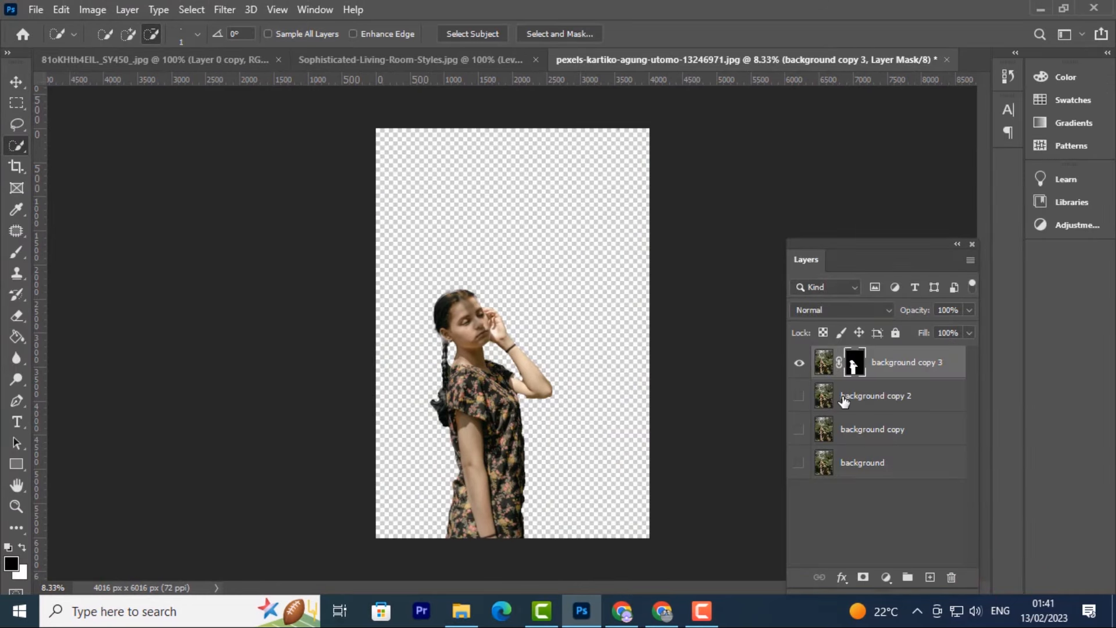
Hide background copy 3, show background copy 2 and draw a loose Lasso selection around the woman
click(799, 364)
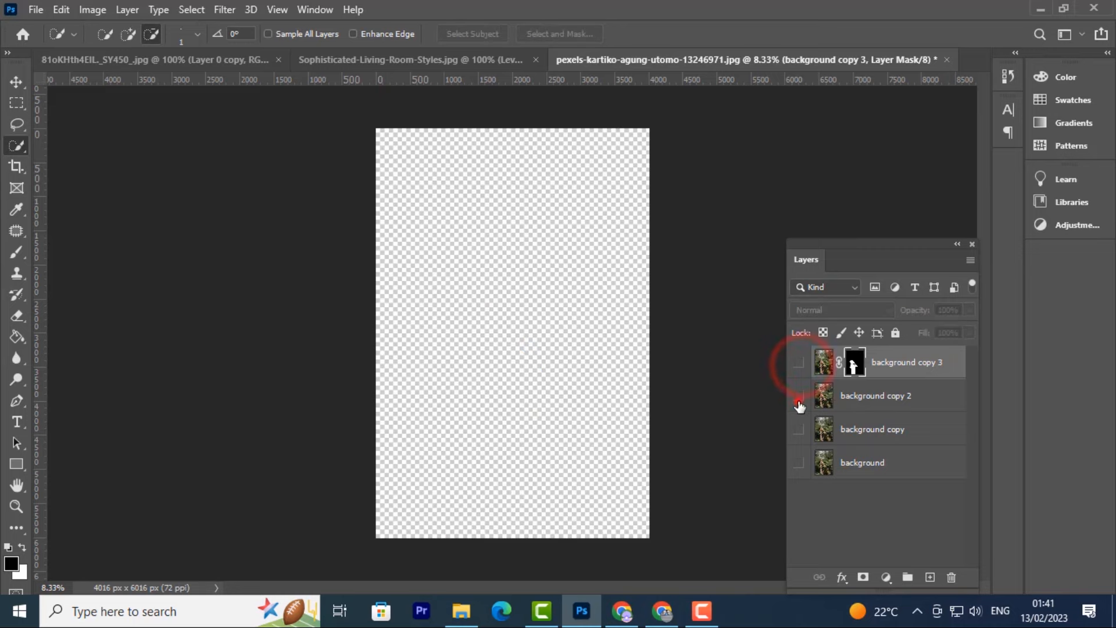
click(799, 396)
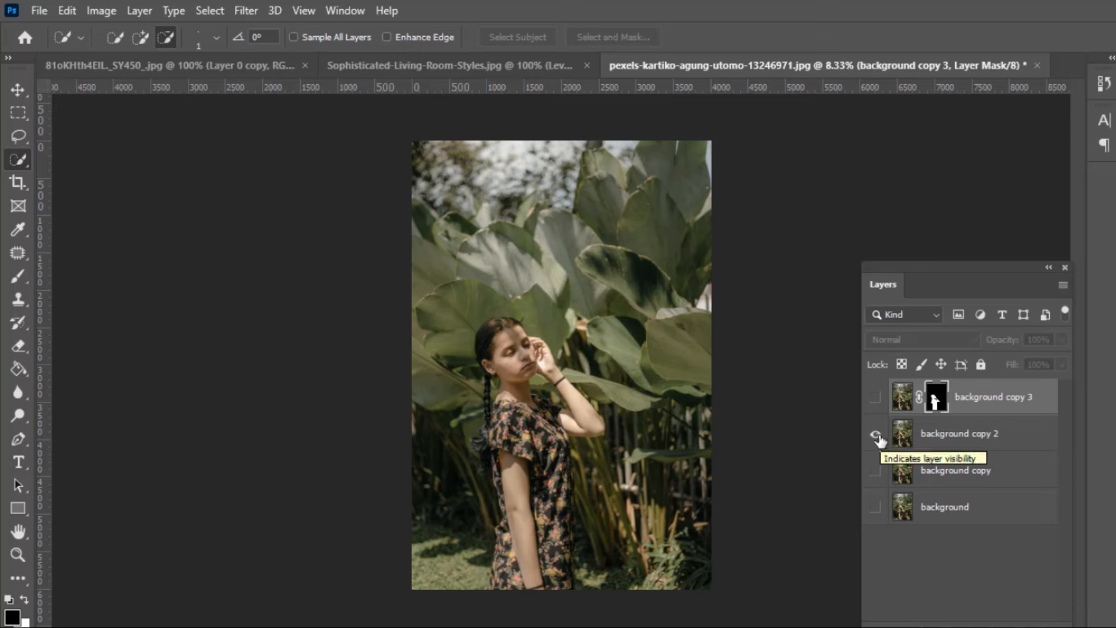
click(18, 137)
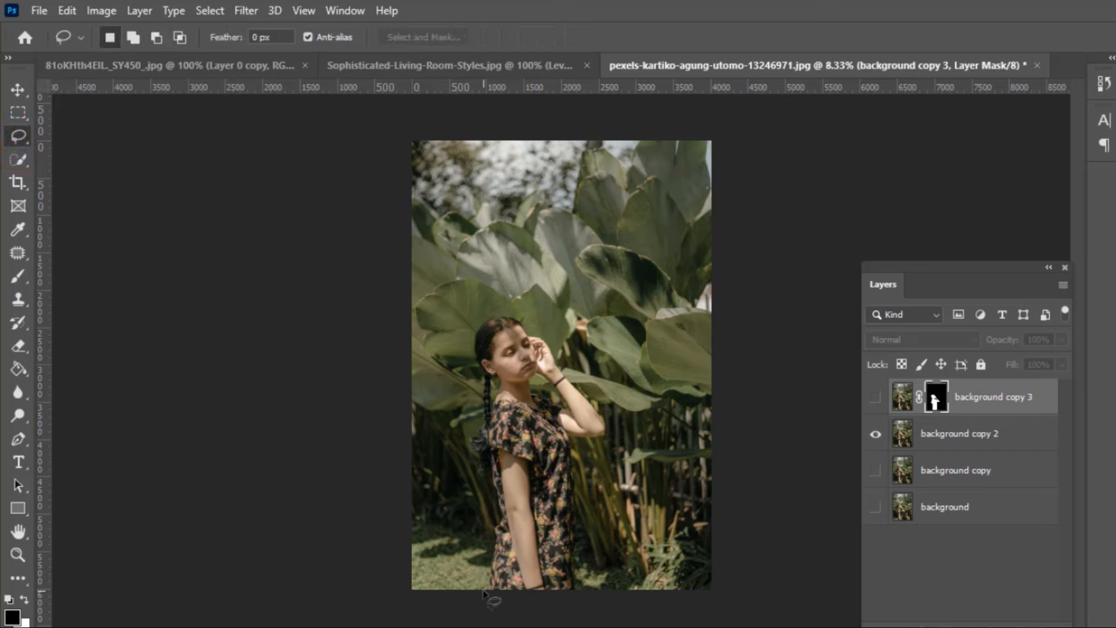
mouse_move(483, 589)
mouse_down()
mouse_move(486, 507)
mouse_move(460, 421)
mouse_move(467, 321)
mouse_move(479, 308)
mouse_move(520, 305)
mouse_move(590, 368)
mouse_move(623, 425)
mouse_move(617, 449)
mouse_move(587, 456)
mouse_move(591, 591)
mouse_move(496, 603)
mouse_up()
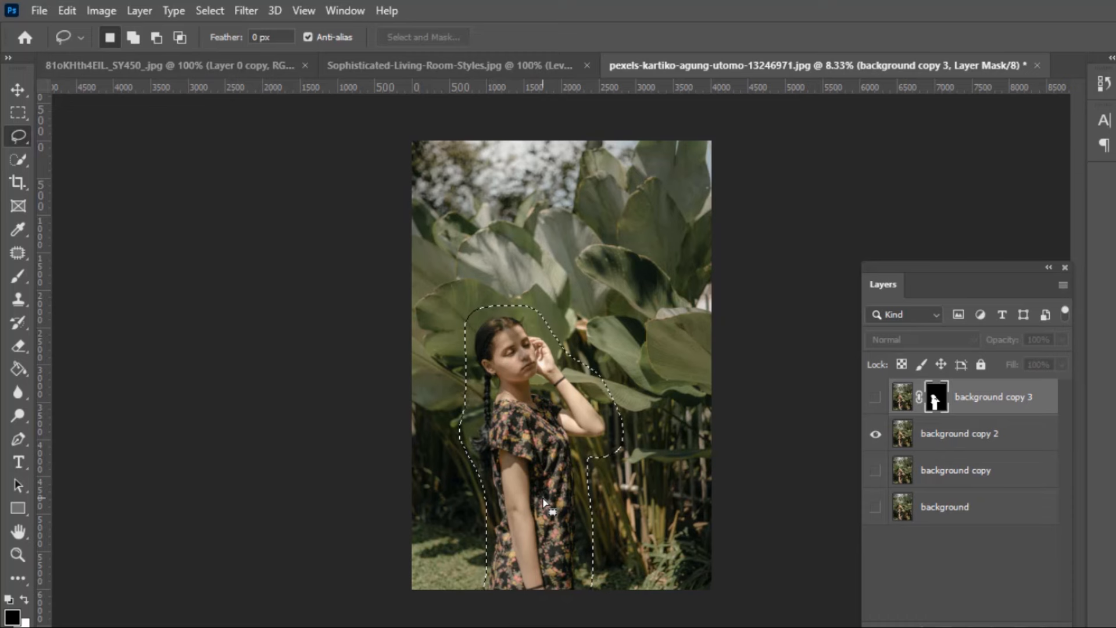
click(67, 10)
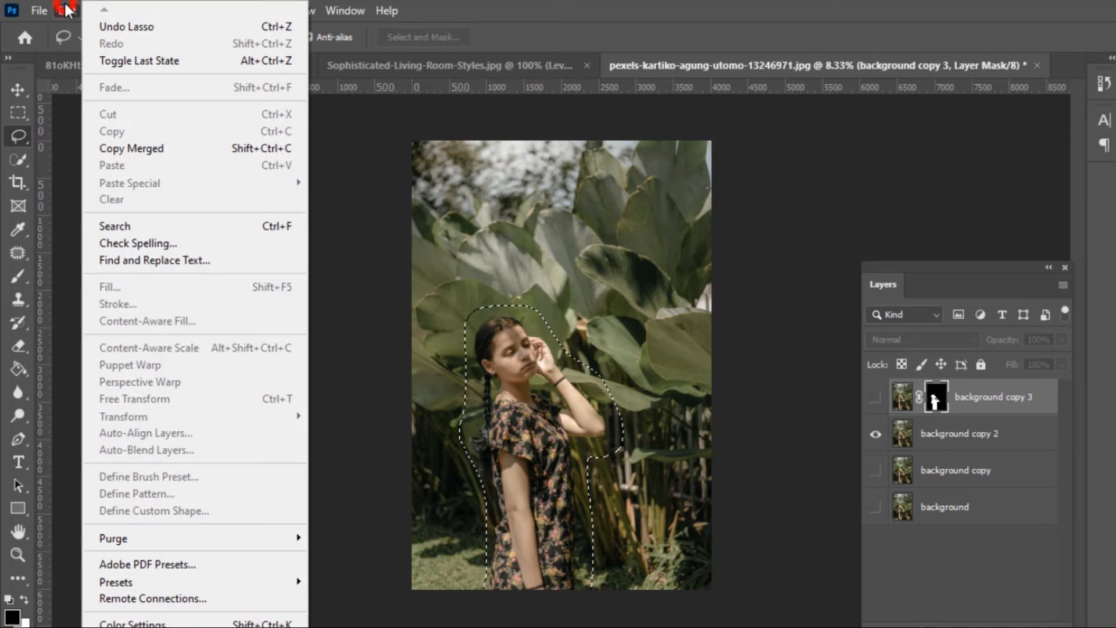
click(662, 333)
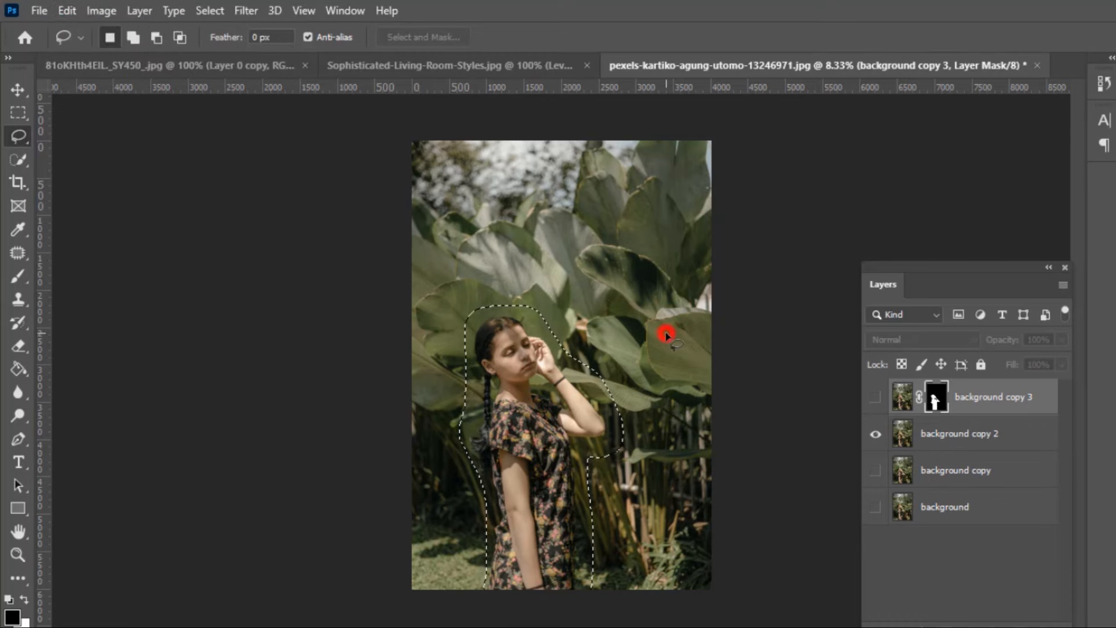
click(64, 10)
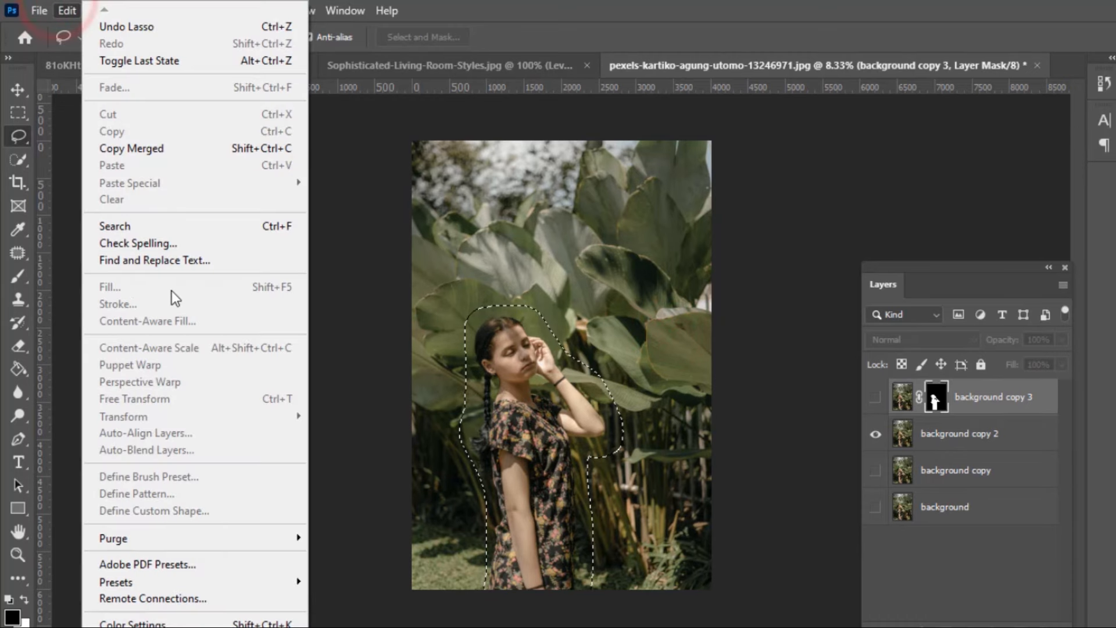
click(563, 237)
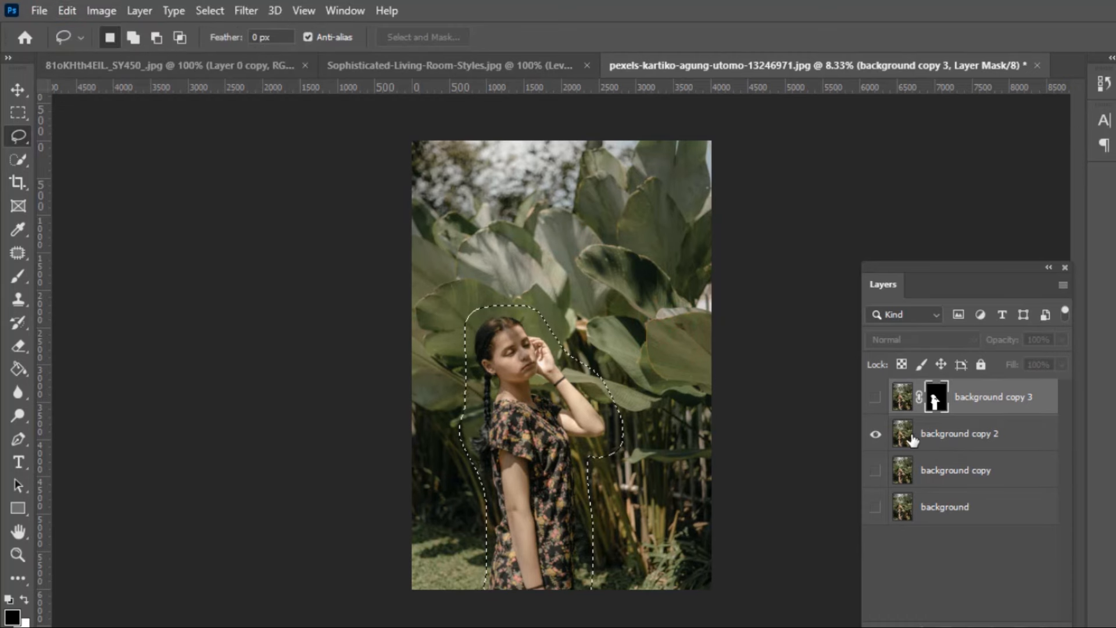
Fill the selected area on background copy 2 with Content-Aware at 100% opacity to remove the woman, and deselect
click(997, 433)
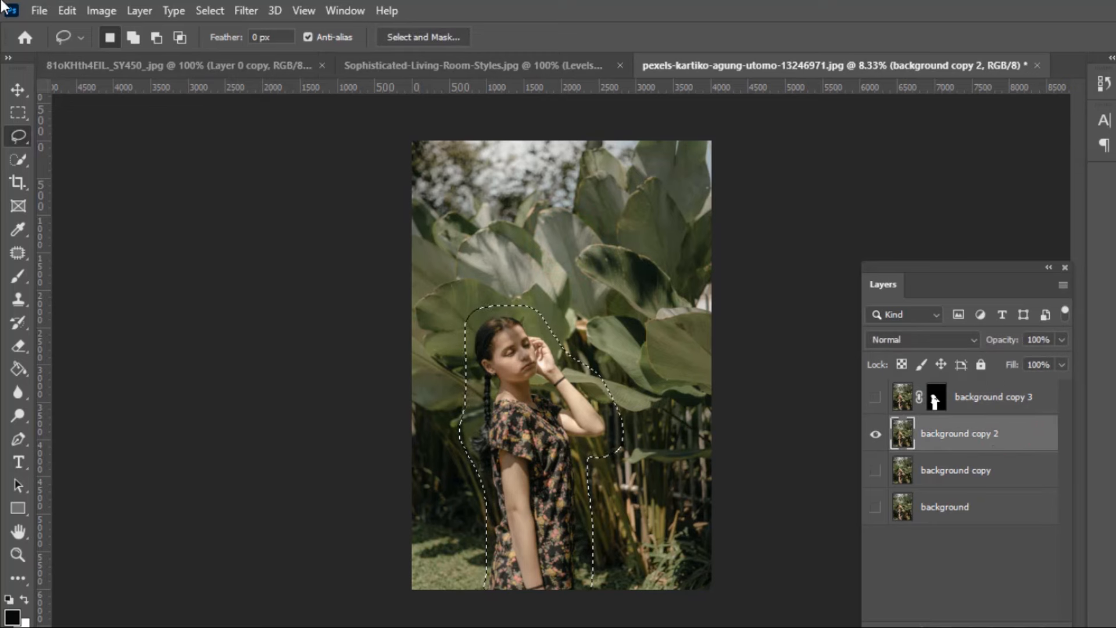
click(72, 12)
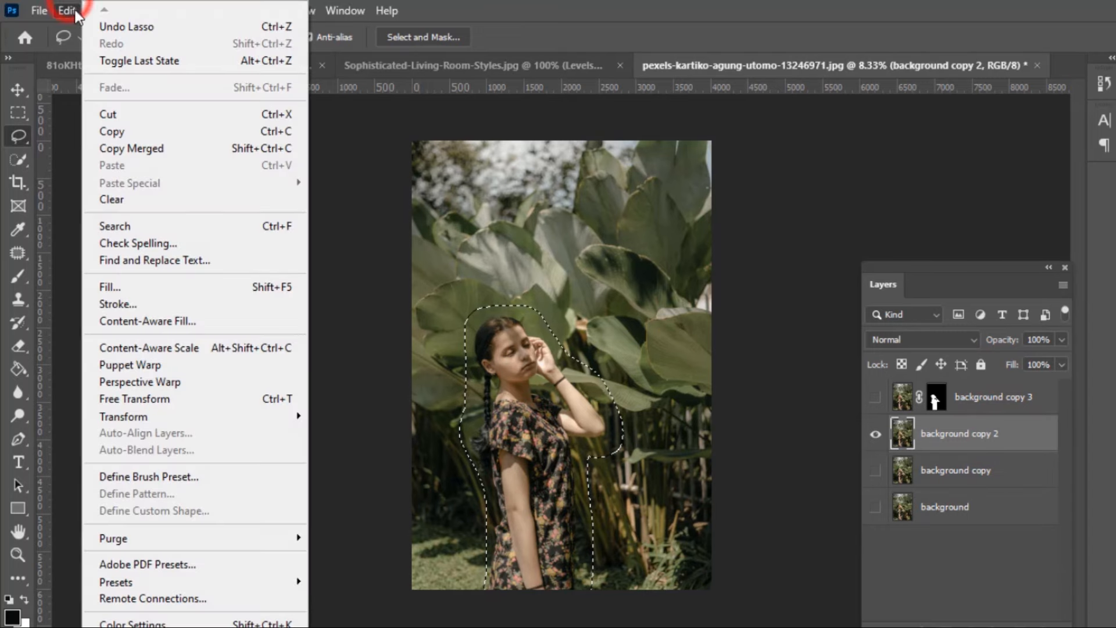
click(146, 288)
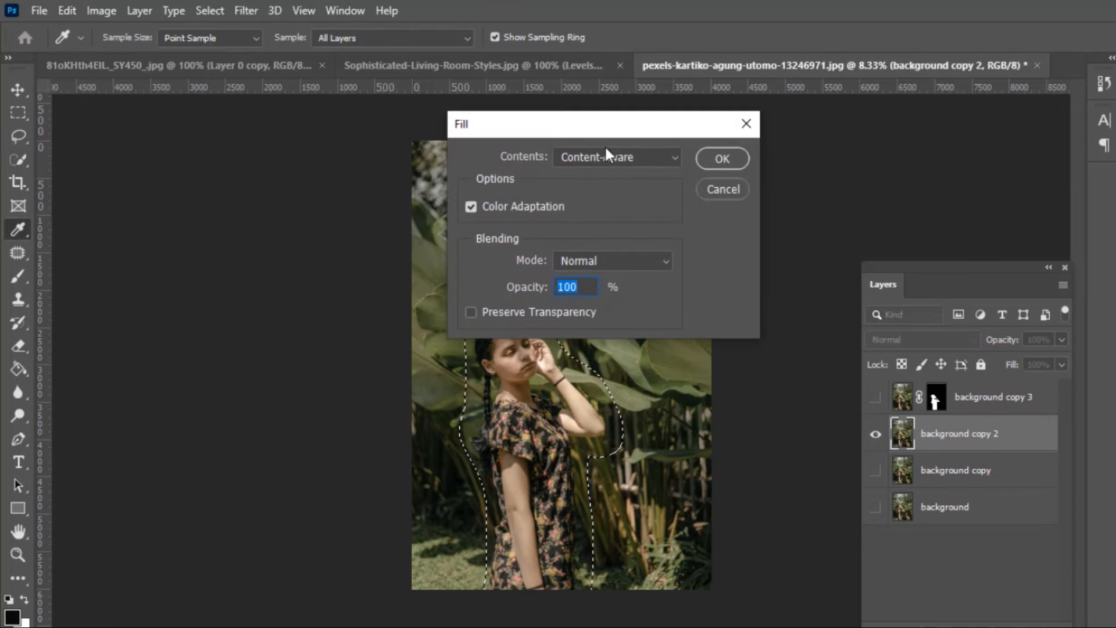
click(715, 158)
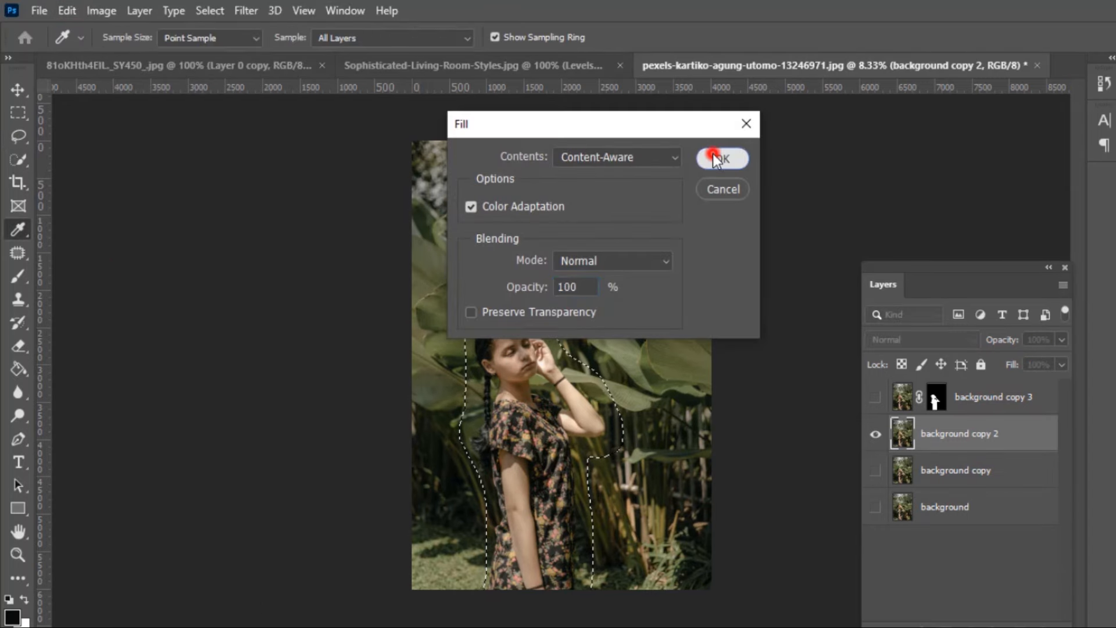
key(l)
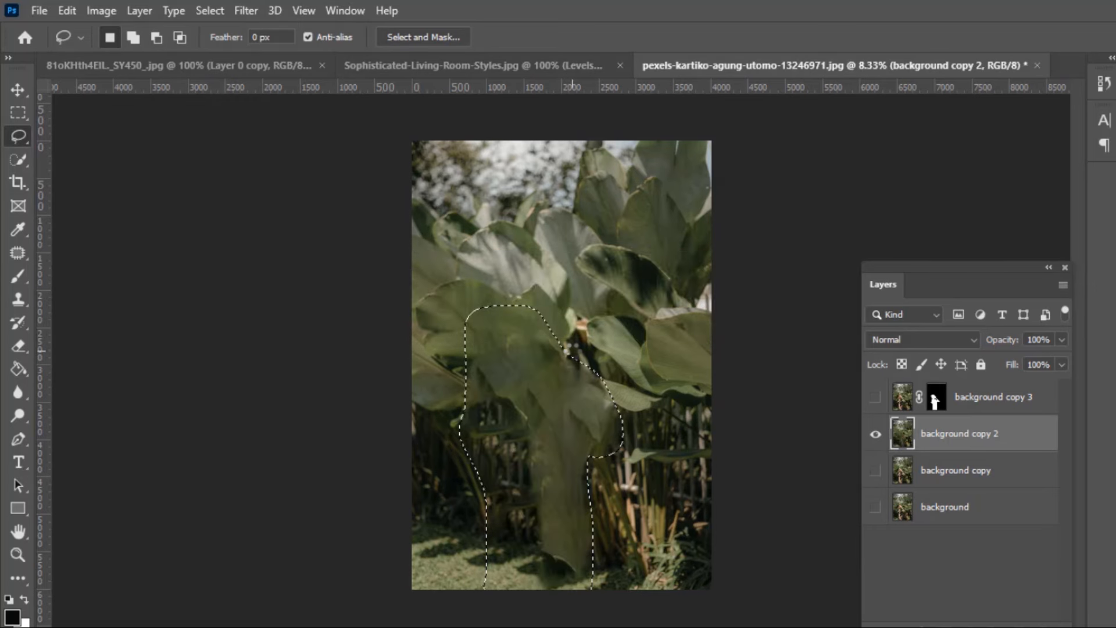
key(ctrl+d)
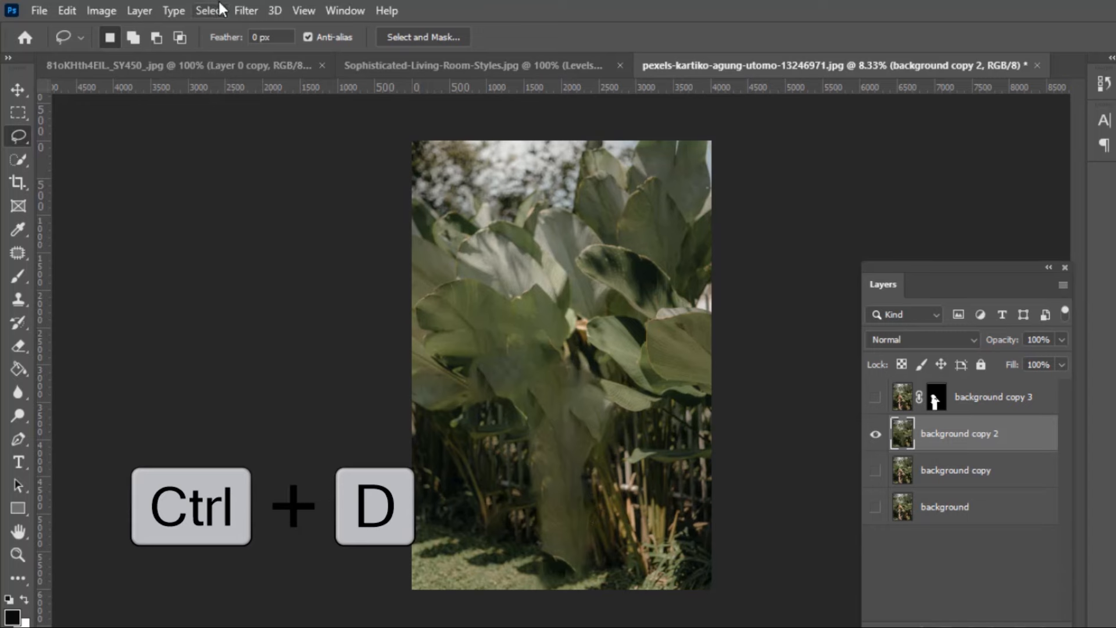
Apply a Lens Blur with a radius of 100 to background copy 2 and show background copy 3
click(244, 10)
mouse_move(442, 212)
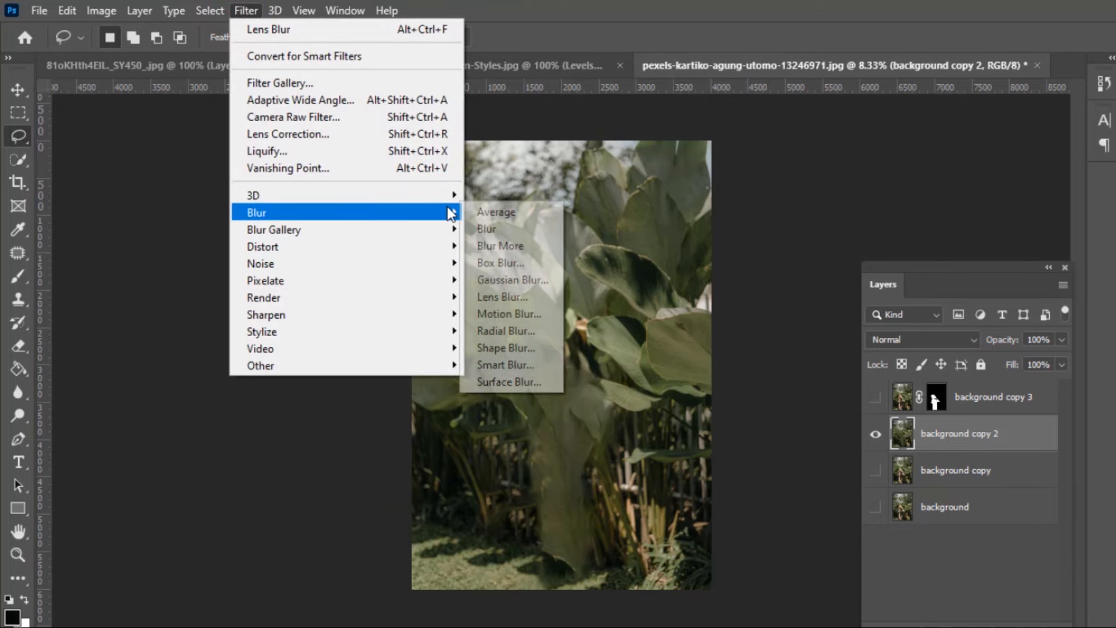
click(499, 294)
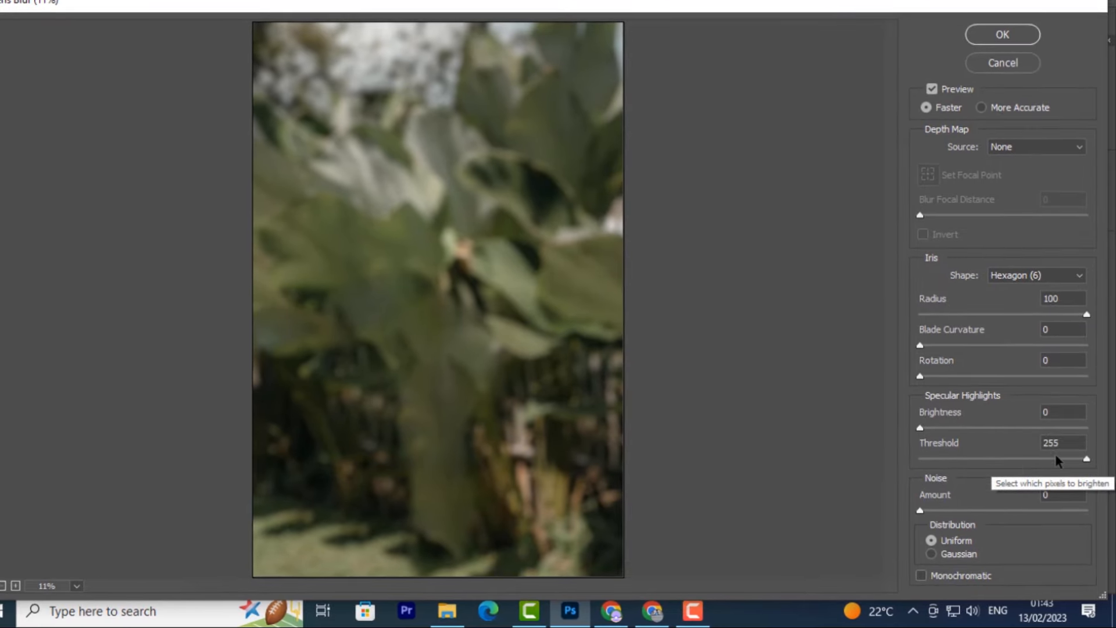
click(993, 39)
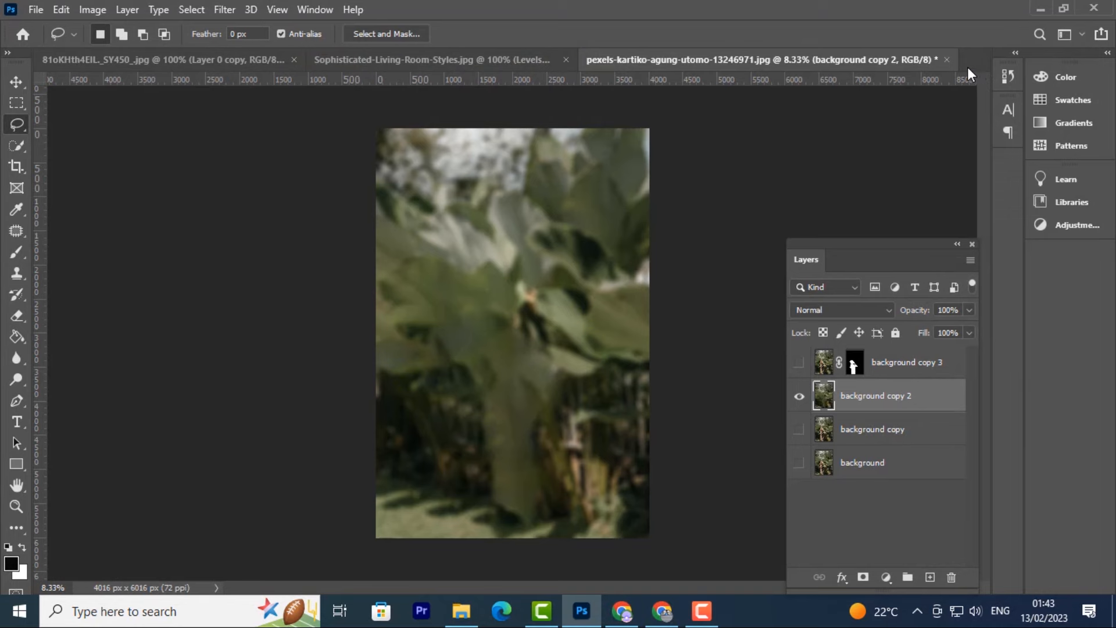
click(798, 363)
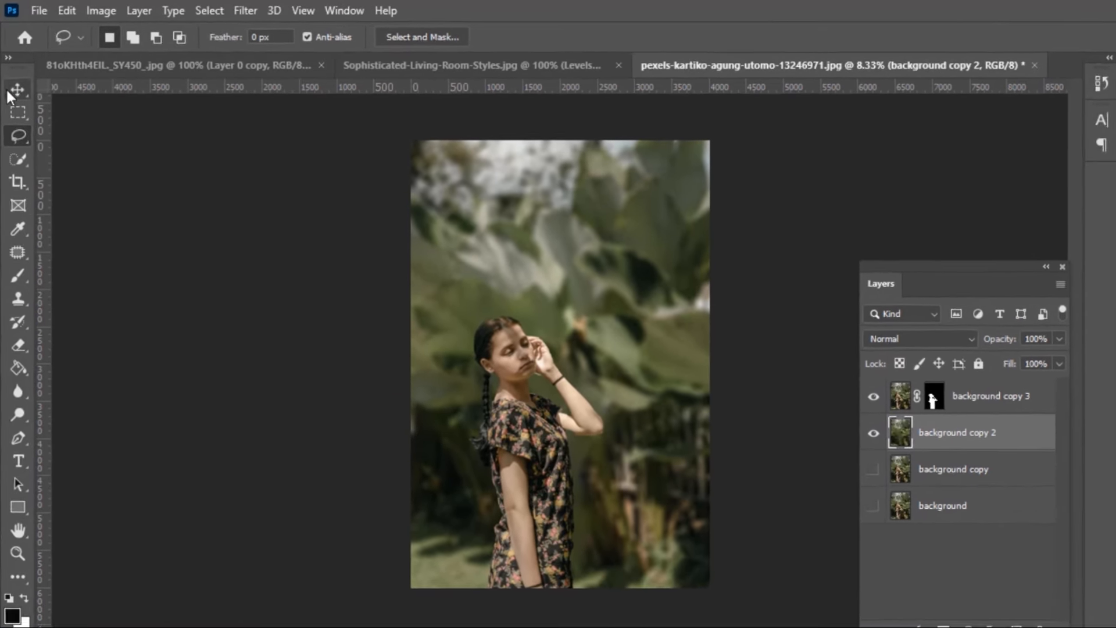
Add a Color Lookup adjustment layer using 3Strip.look above background copy 3 and compare the image with and without it
click(17, 90)
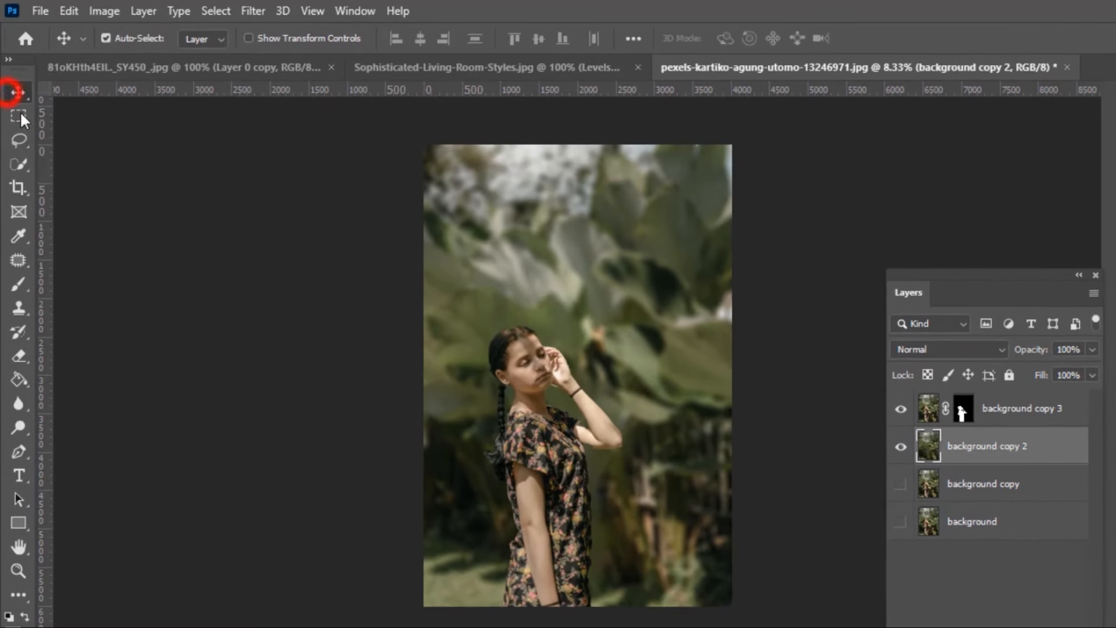
click(1003, 403)
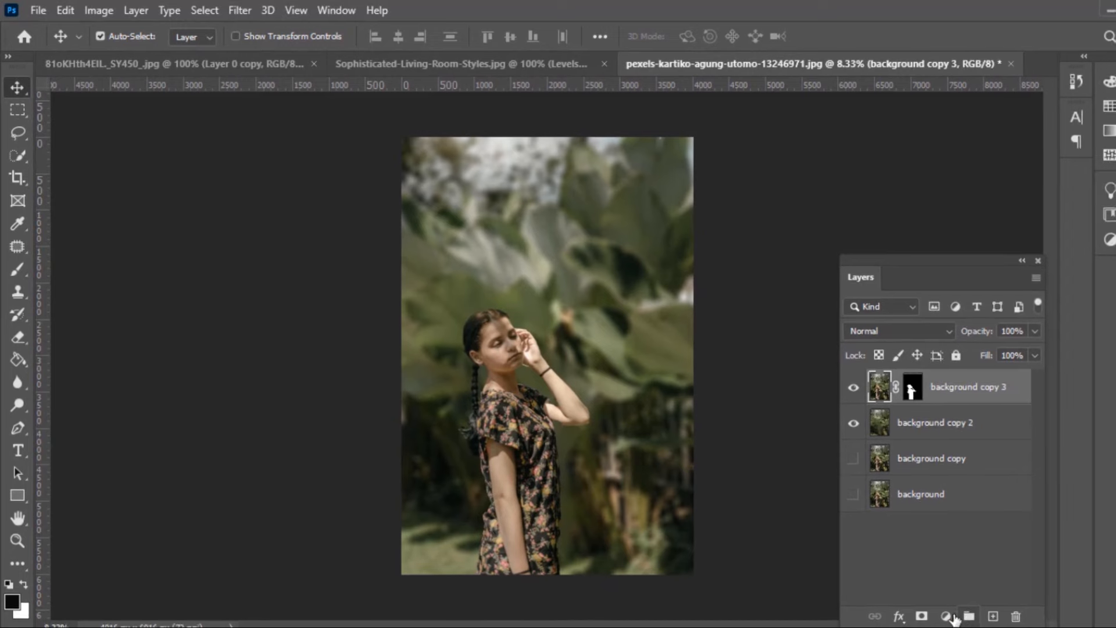
click(953, 617)
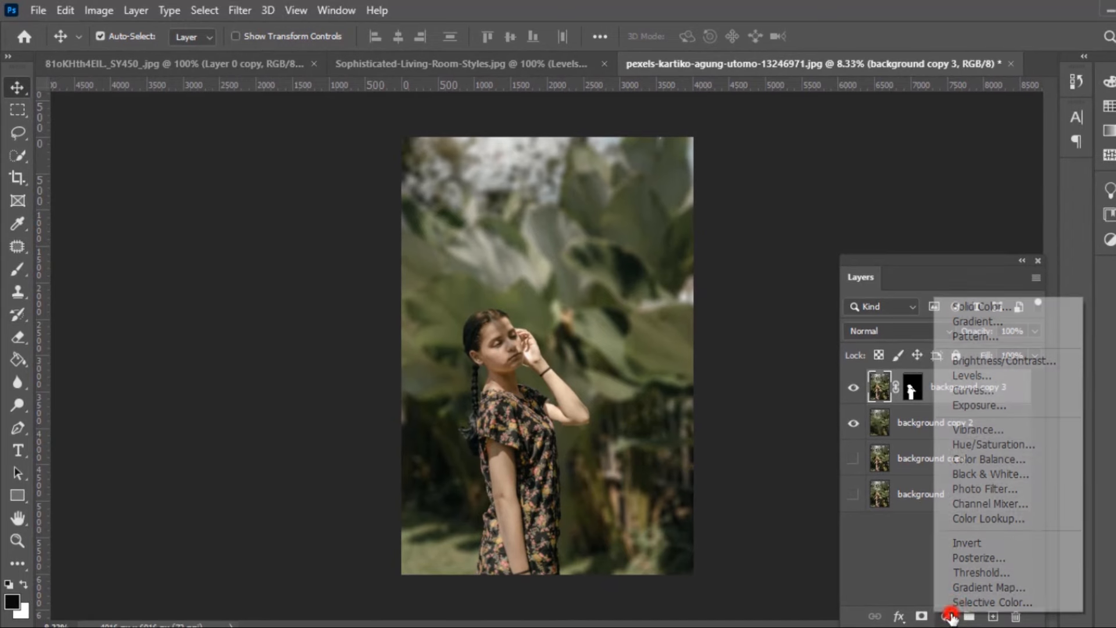
click(972, 519)
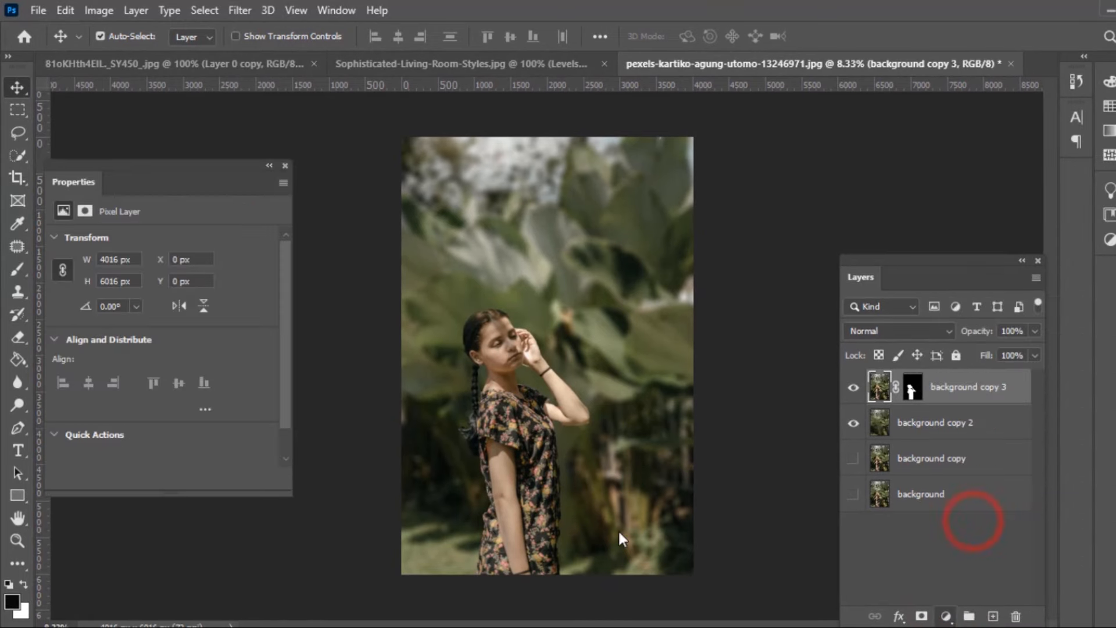
click(265, 241)
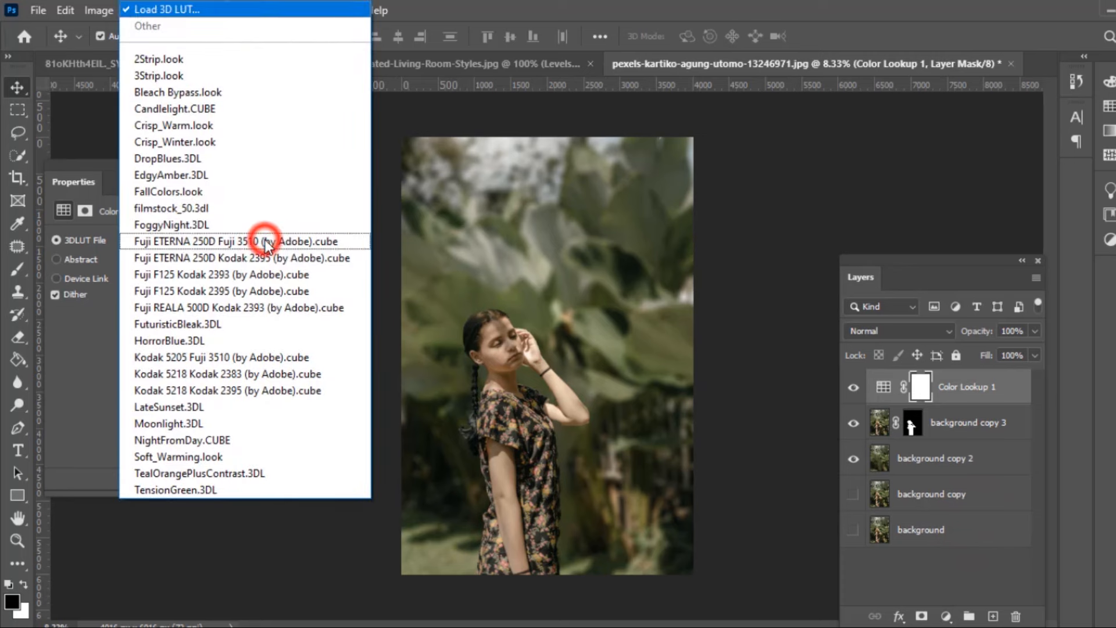
click(174, 76)
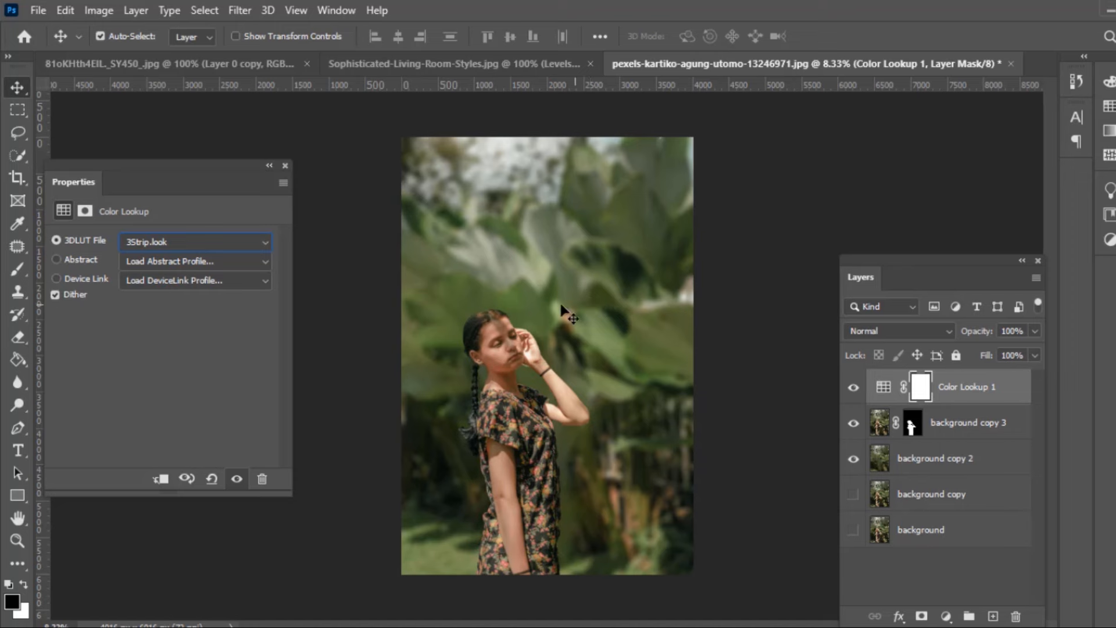
click(285, 165)
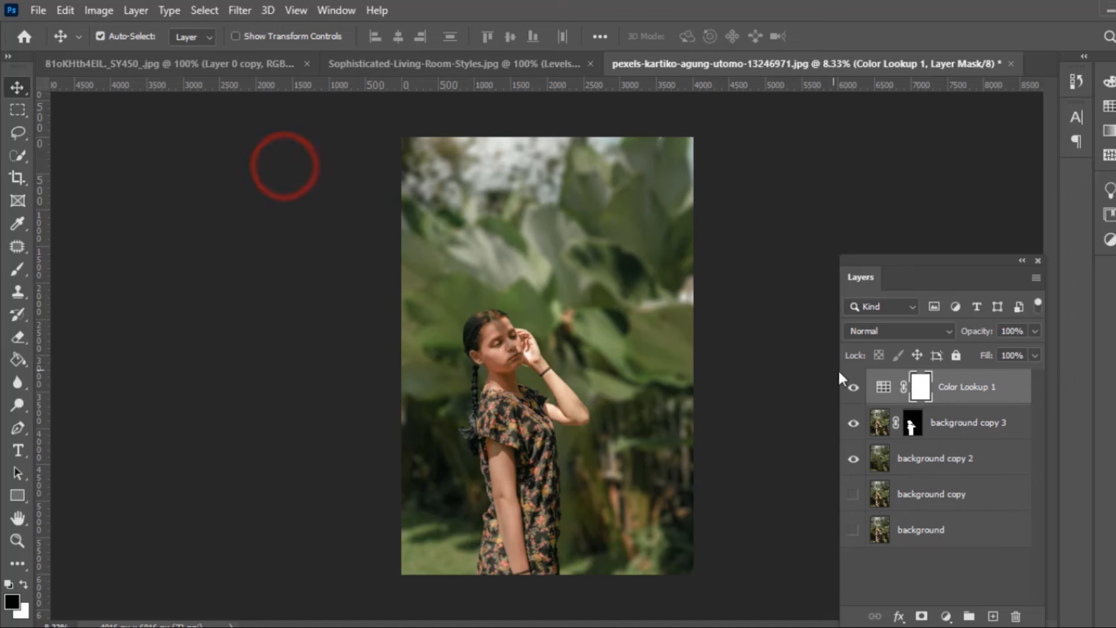
click(853, 388)
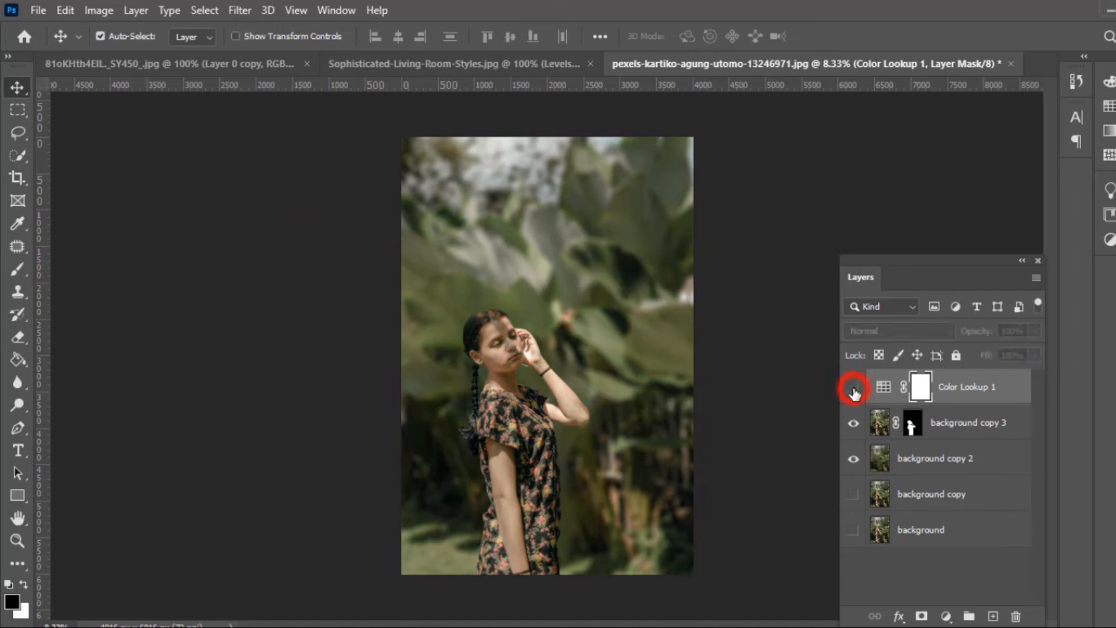
click(853, 388)
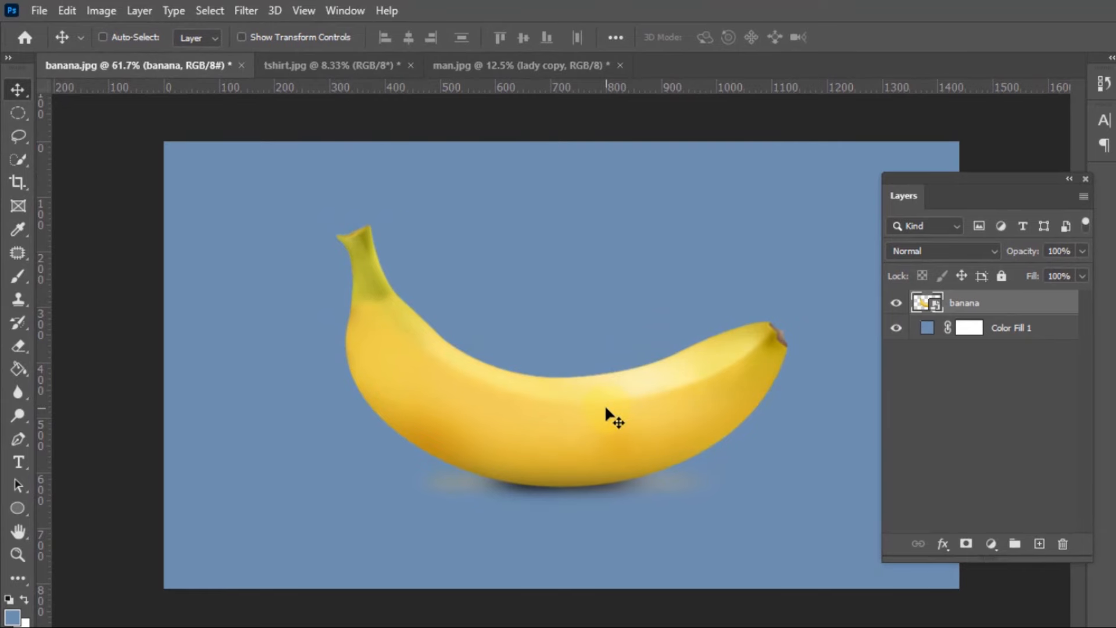
Add the text BANANA in black Arial Bold across the banana and shift it down onto the fruit
click(21, 463)
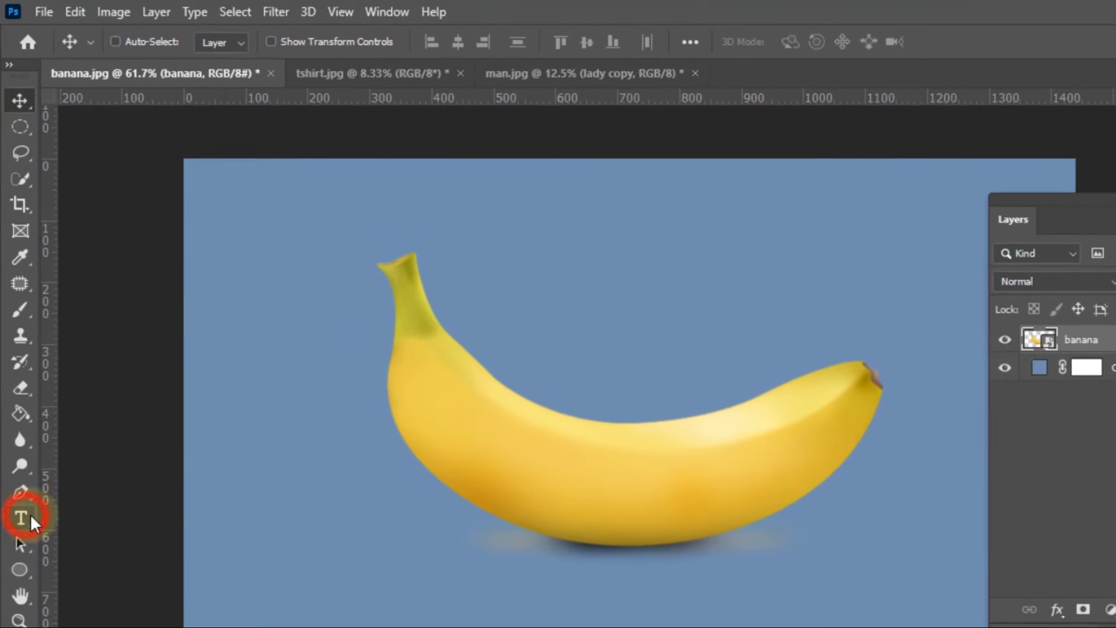
click(454, 462)
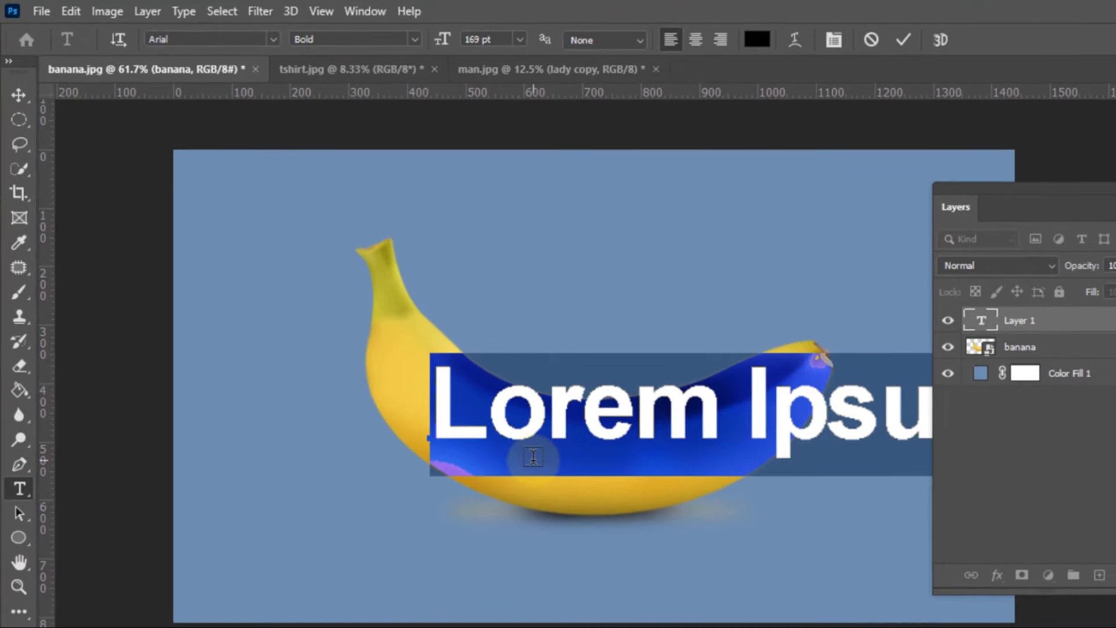
text(BANAN)
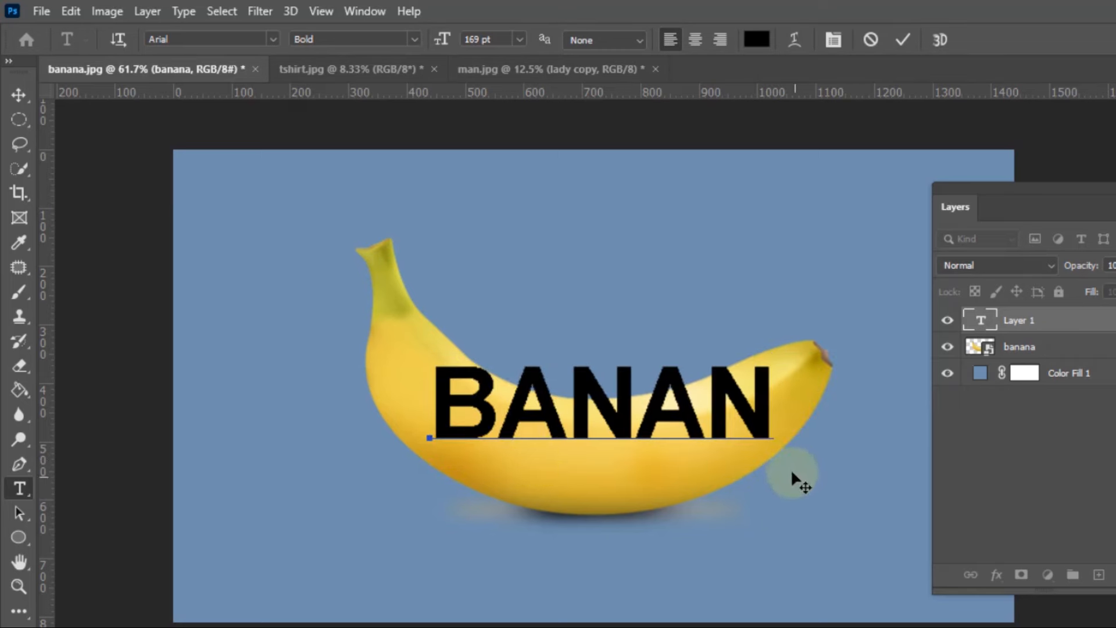
drag(792, 474, 771, 495)
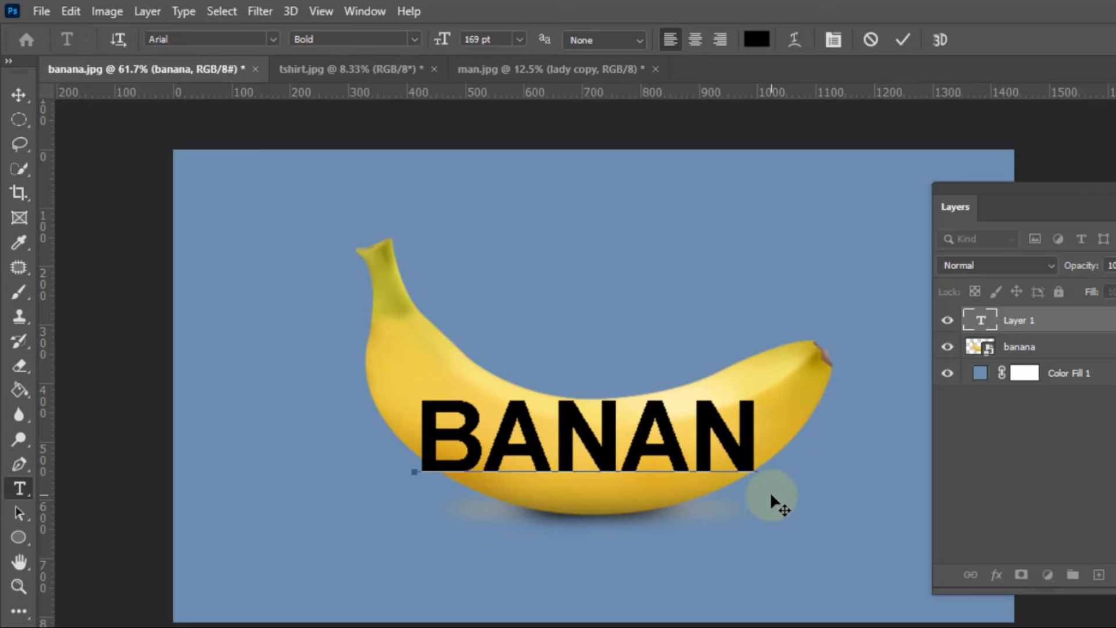
text(A)
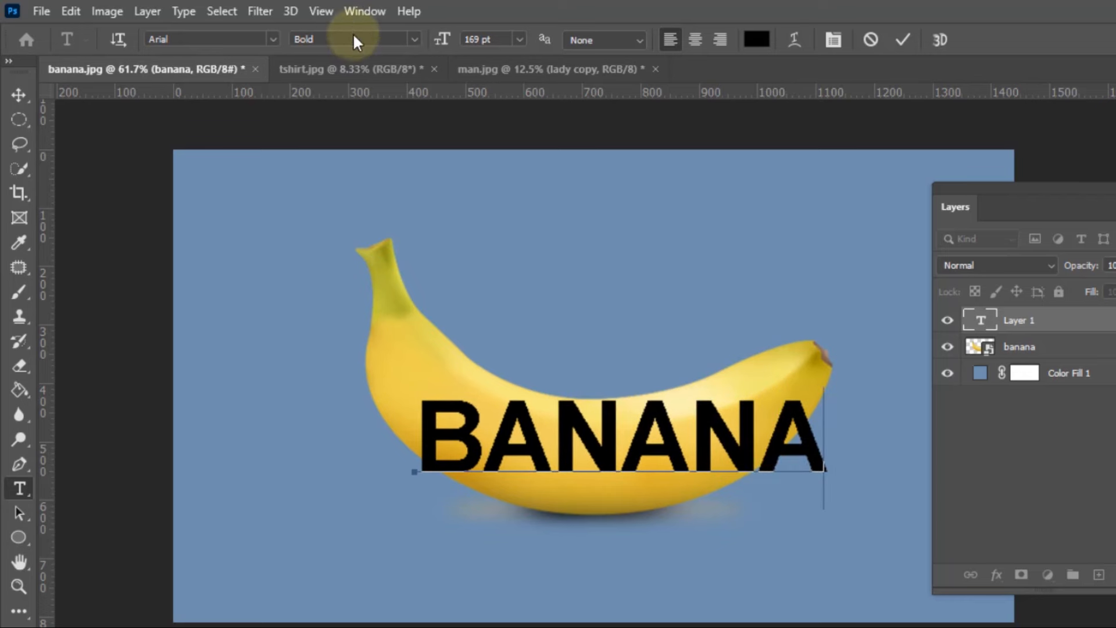
Reduce the BANANA text to 134 pt, center it on the fruit and commit the text
mouse_move(444, 38)
mouse_down()
mouse_move(430, 56)
mouse_move(445, 43)
mouse_up()
drag(820, 446, 401, 441)
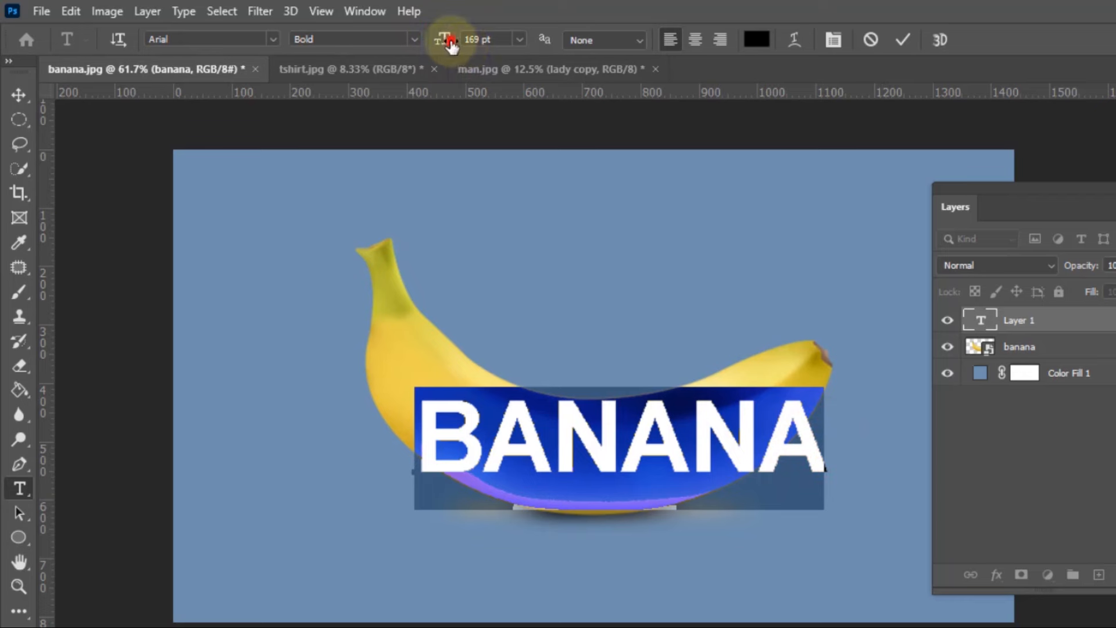
mouse_move(451, 39)
mouse_down()
mouse_move(432, 48)
mouse_move(444, 43)
mouse_move(441, 52)
mouse_up()
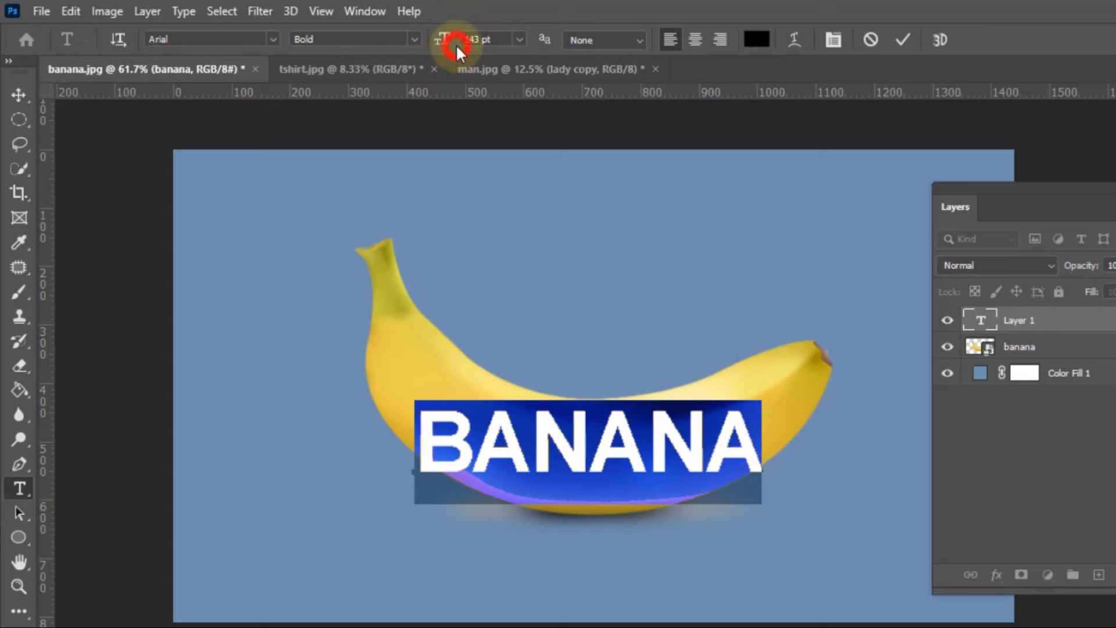
drag(456, 44, 440, 47)
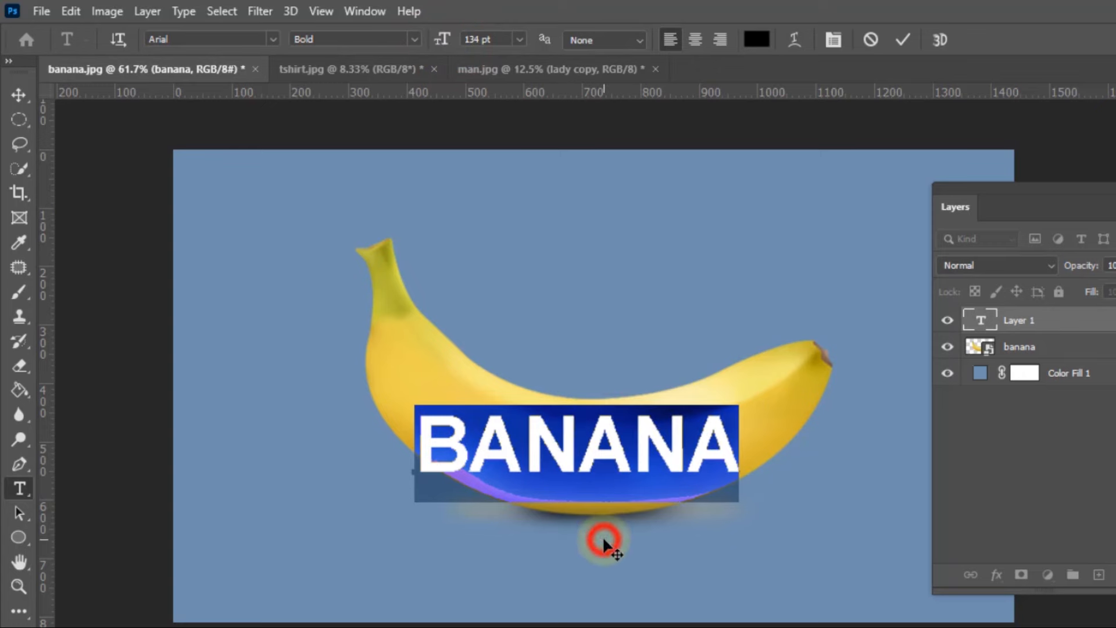
drag(603, 539, 613, 530)
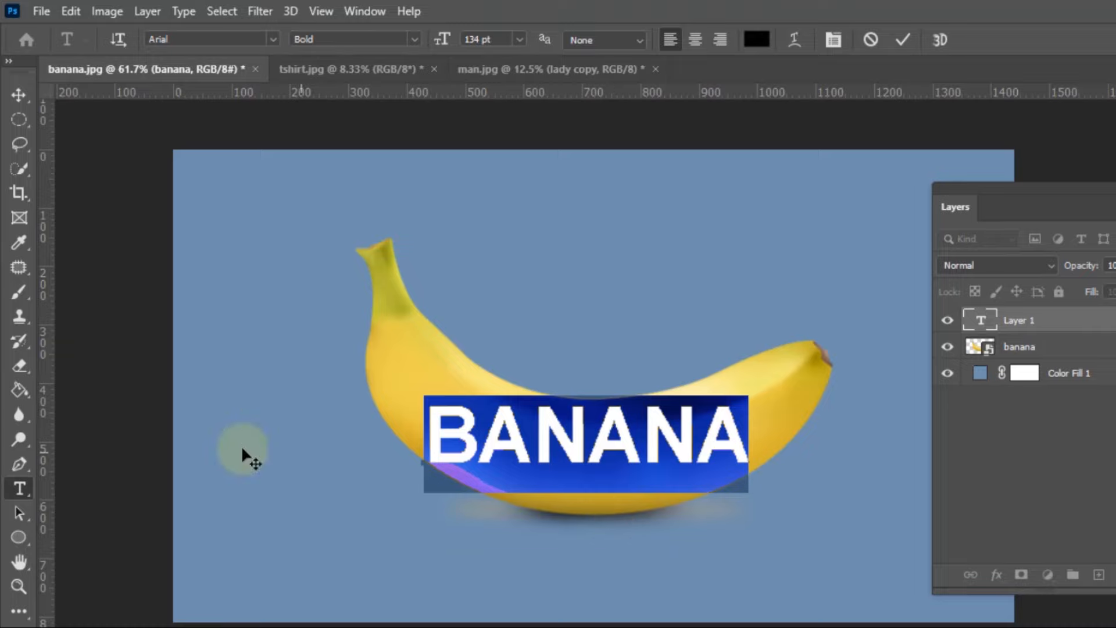
click(903, 40)
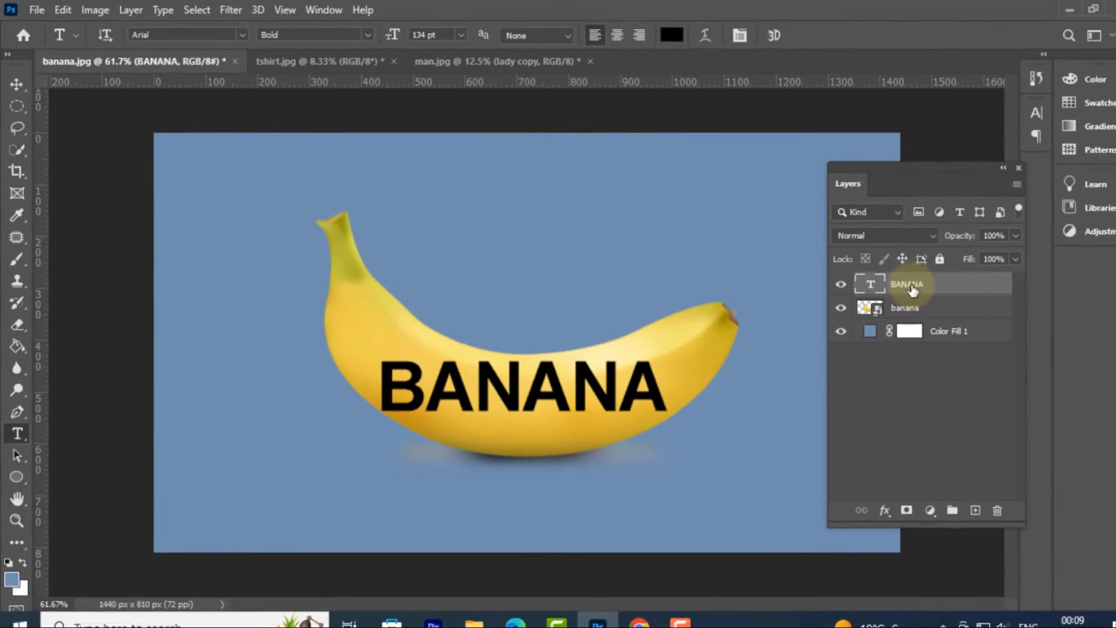
Convert the BANANA text layer to a Smart Object and switch to the Move tool
right_click(912, 288)
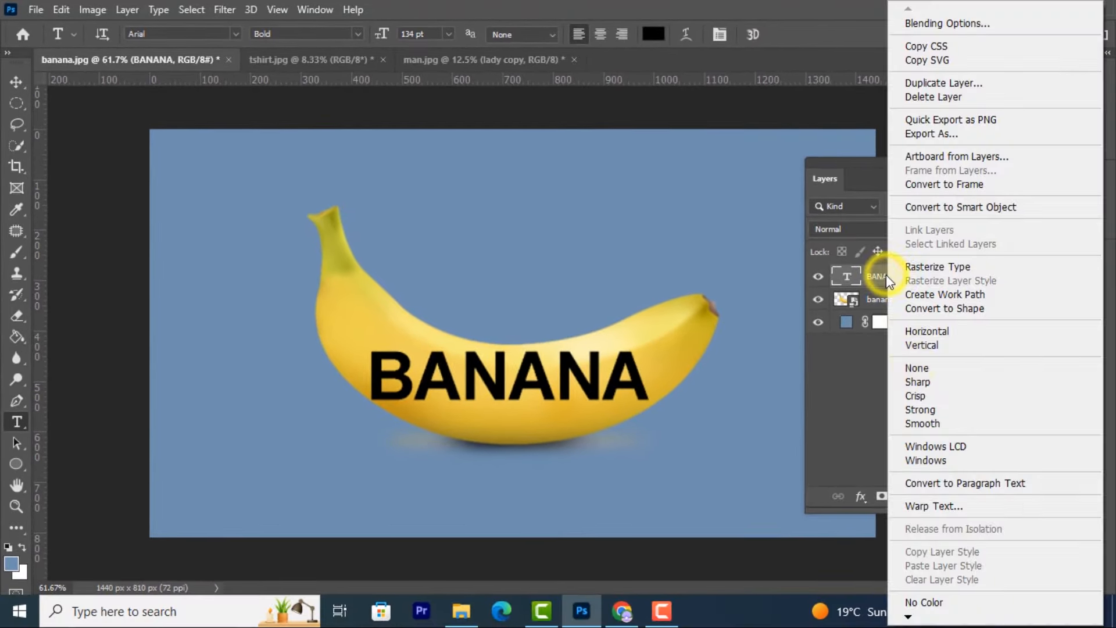
click(936, 207)
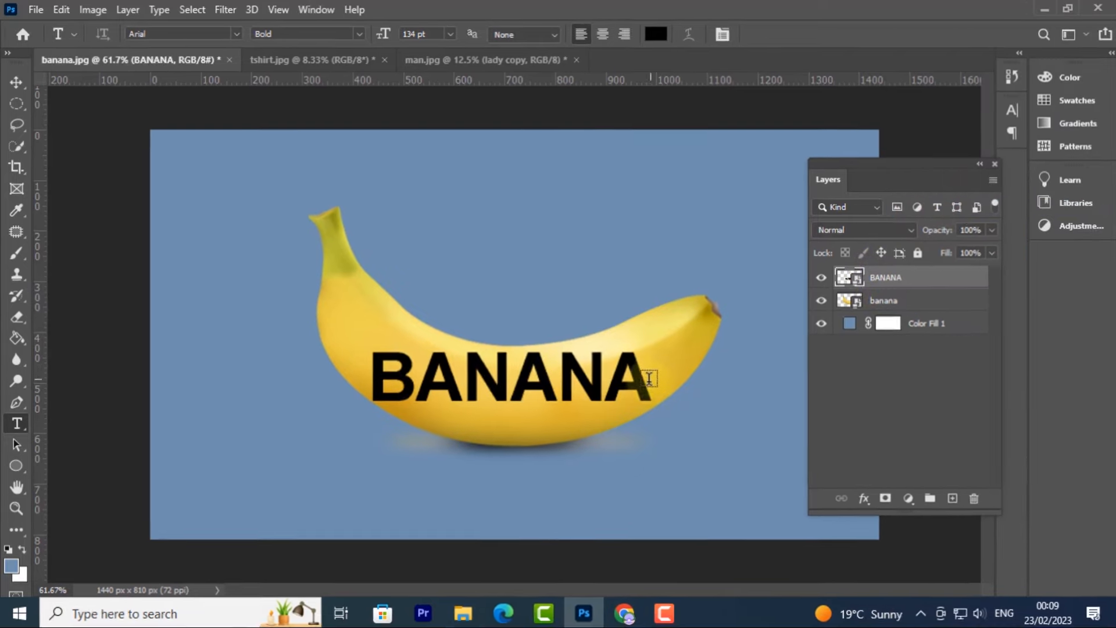
click(16, 82)
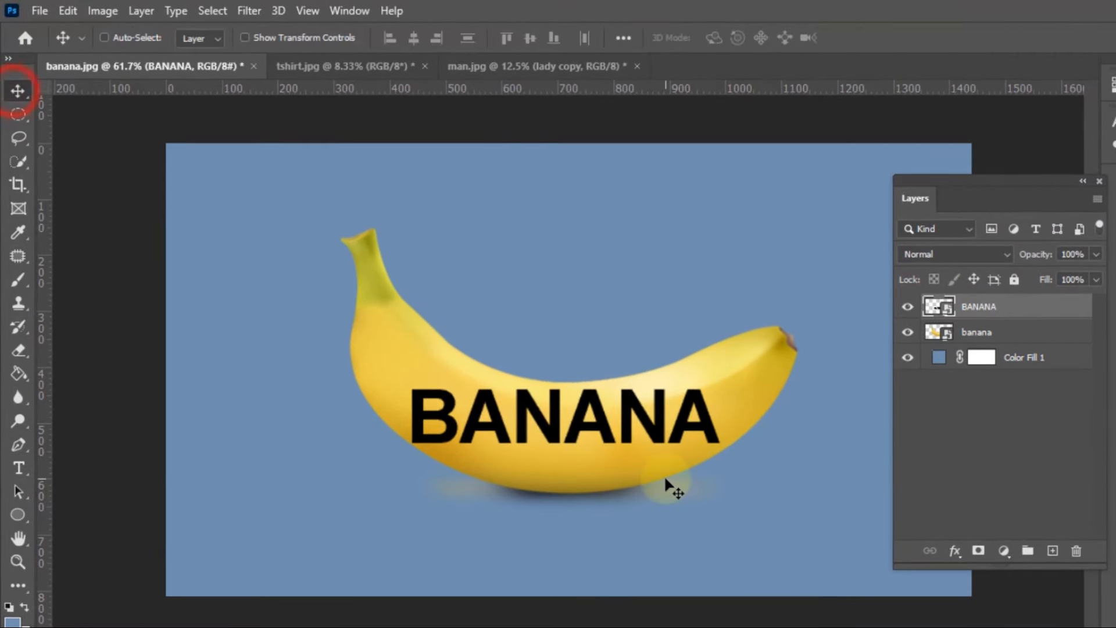
Warp the BANANA Smart Object by pulling its four corners out to the banana's upper and lower edges
key(ctrl+t)
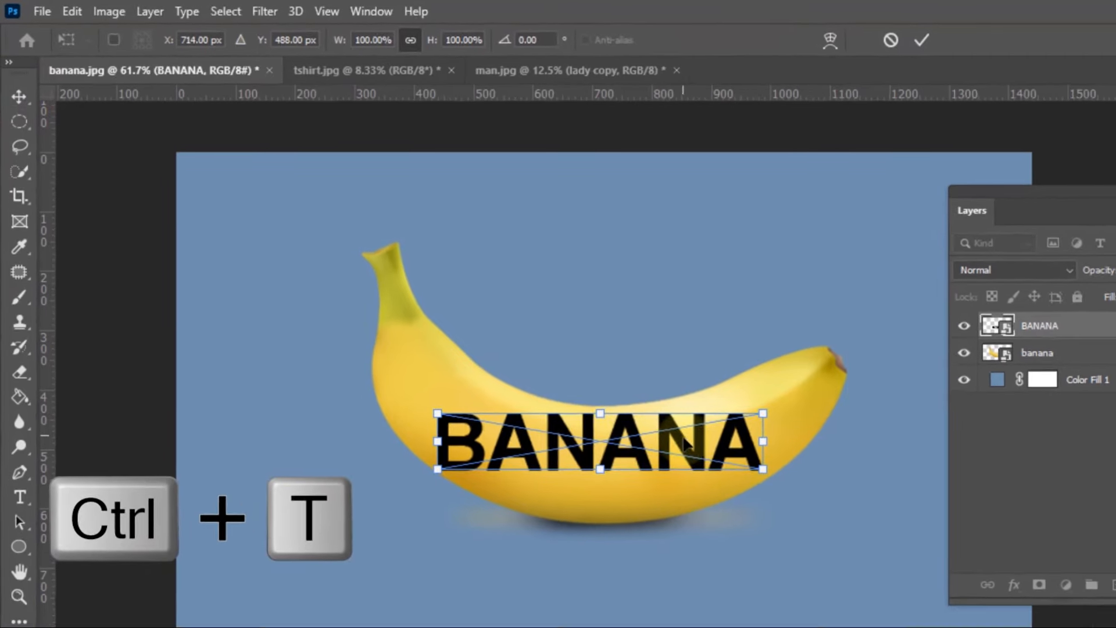
right_click(650, 465)
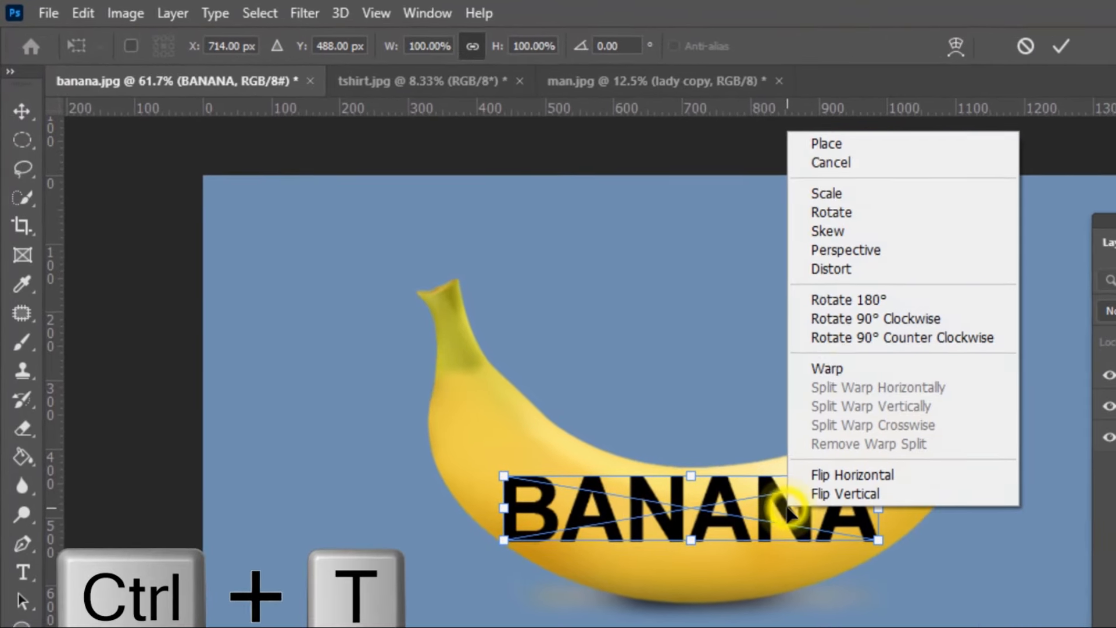
click(853, 370)
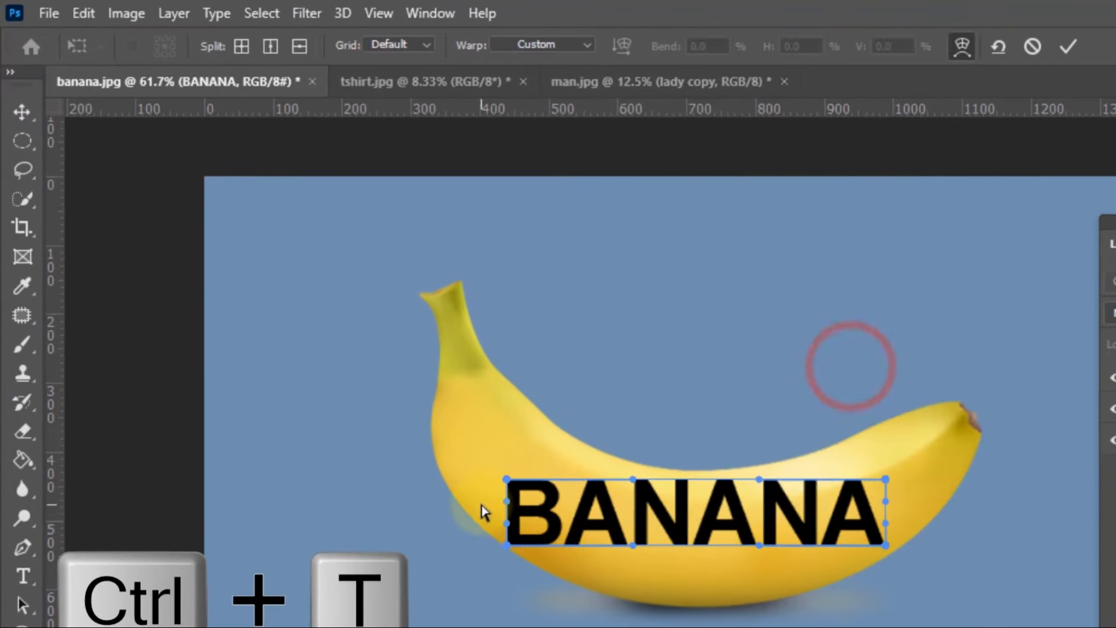
drag(506, 480, 534, 408)
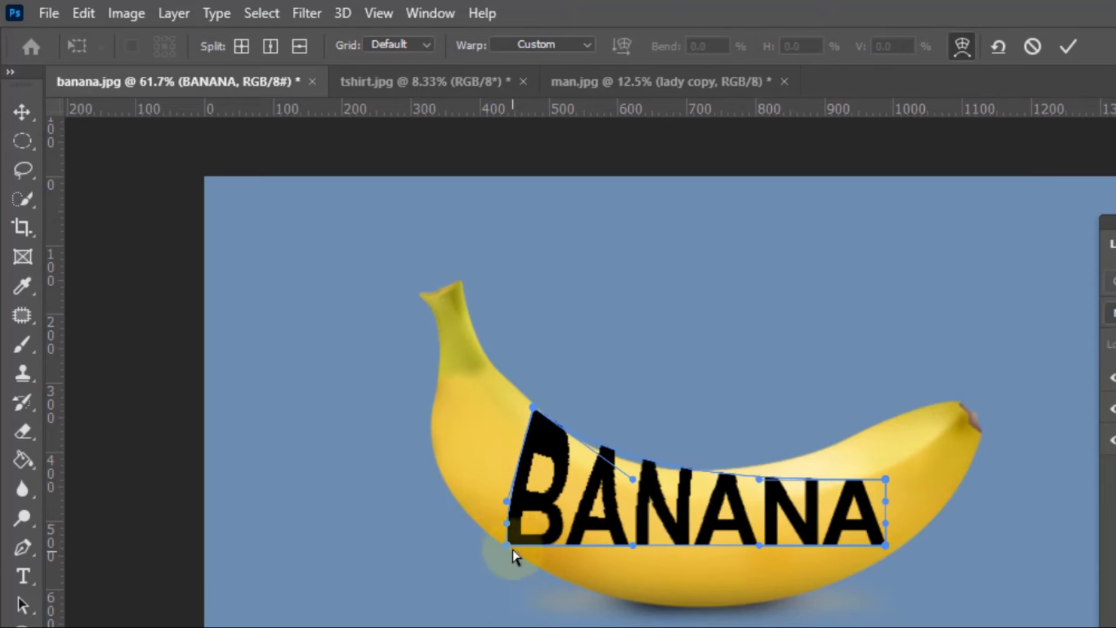
drag(507, 547, 496, 474)
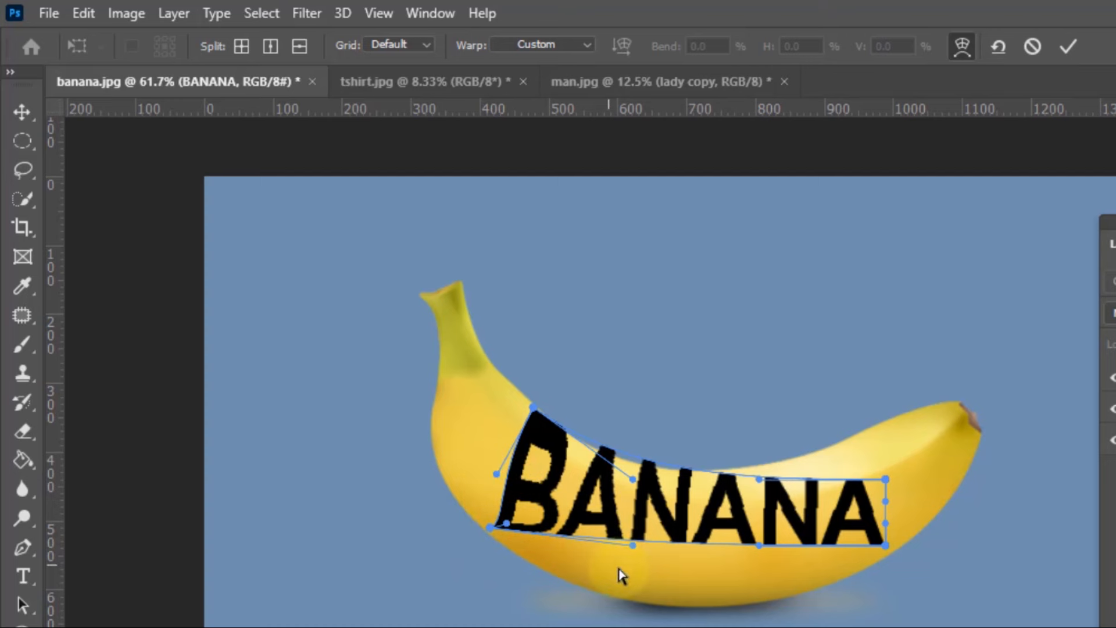
drag(885, 545, 876, 565)
drag(885, 479, 834, 452)
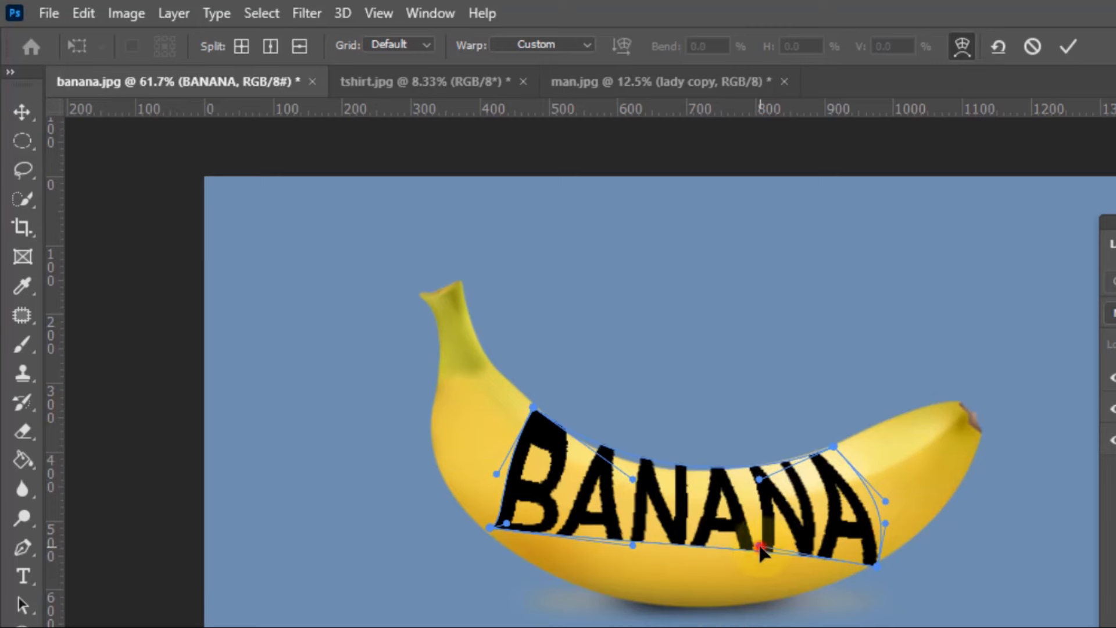
Bend the lower edge of the BANANA warp to follow the banana's underside and nudge the stem-side lower corner outward
drag(760, 546, 618, 598)
click(491, 528)
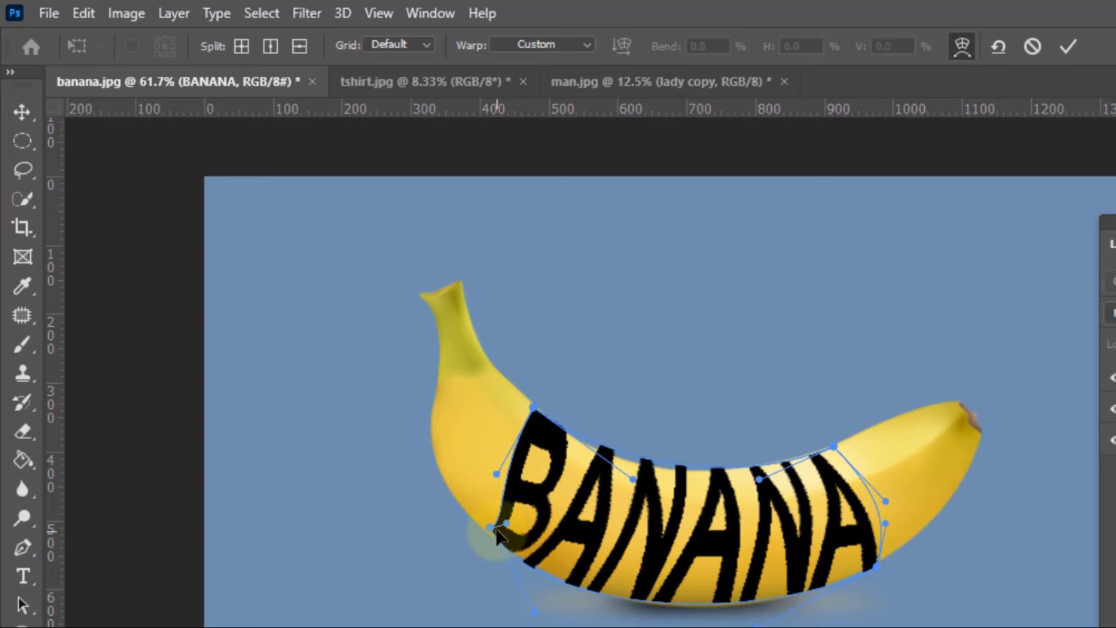
click(535, 611)
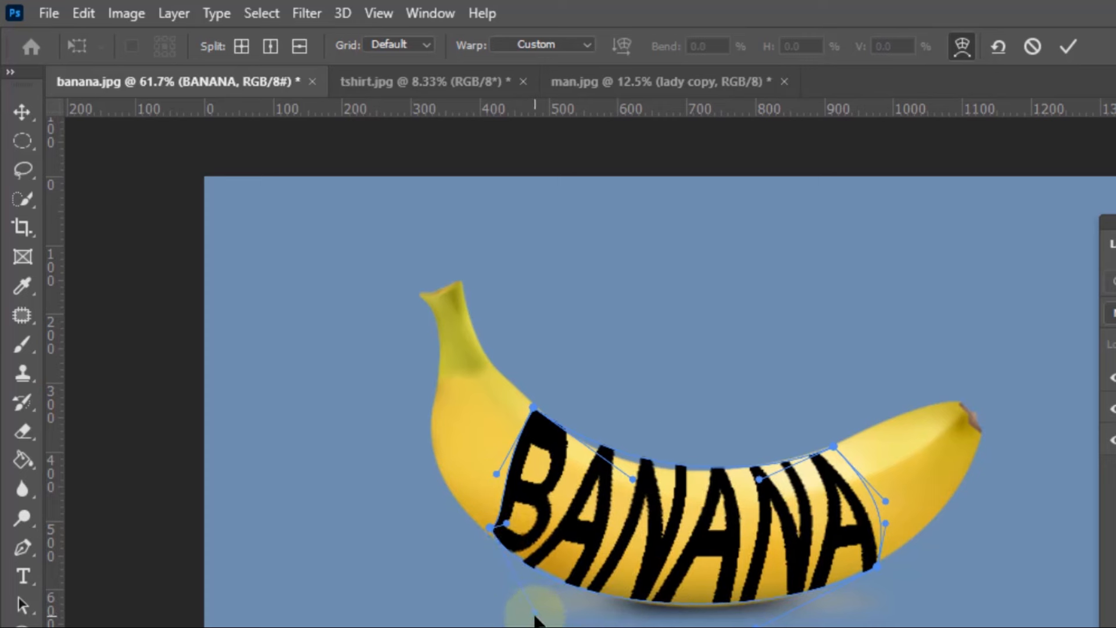
drag(534, 612, 576, 603)
click(455, 557)
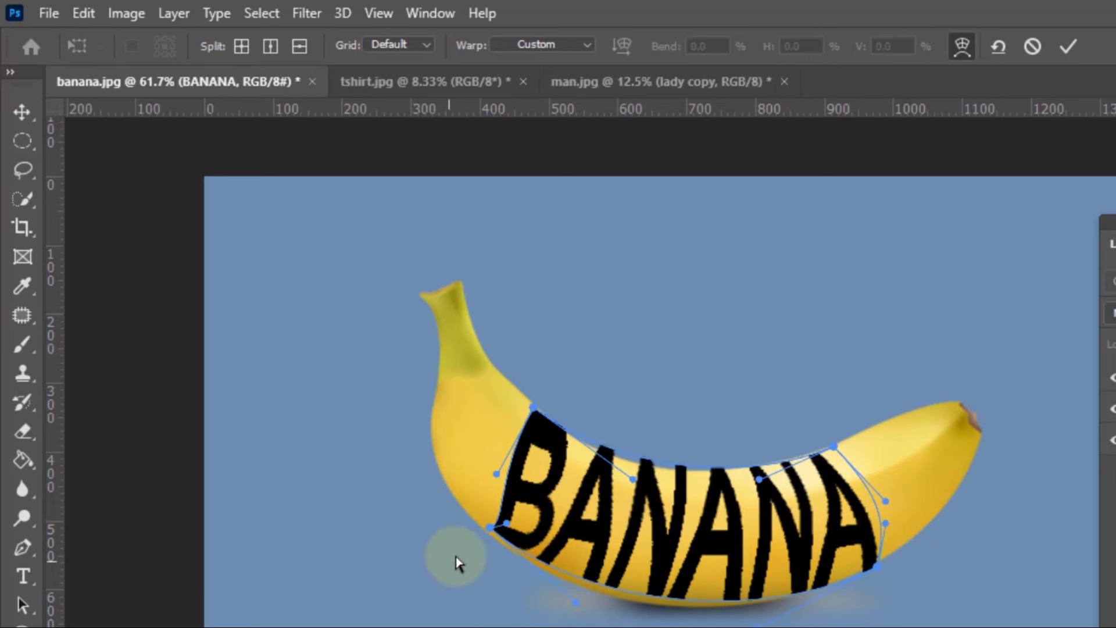
click(490, 529)
drag(490, 529, 486, 529)
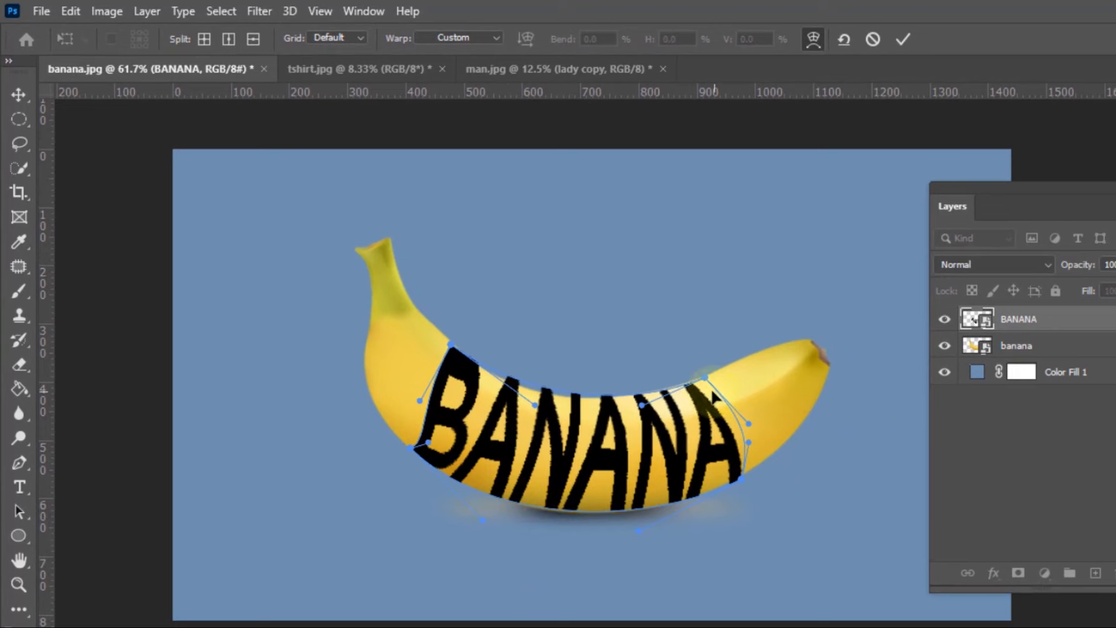
Fit the warp's upper corners and upper curve to the banana's inner edge and commit the warp
drag(703, 379, 721, 369)
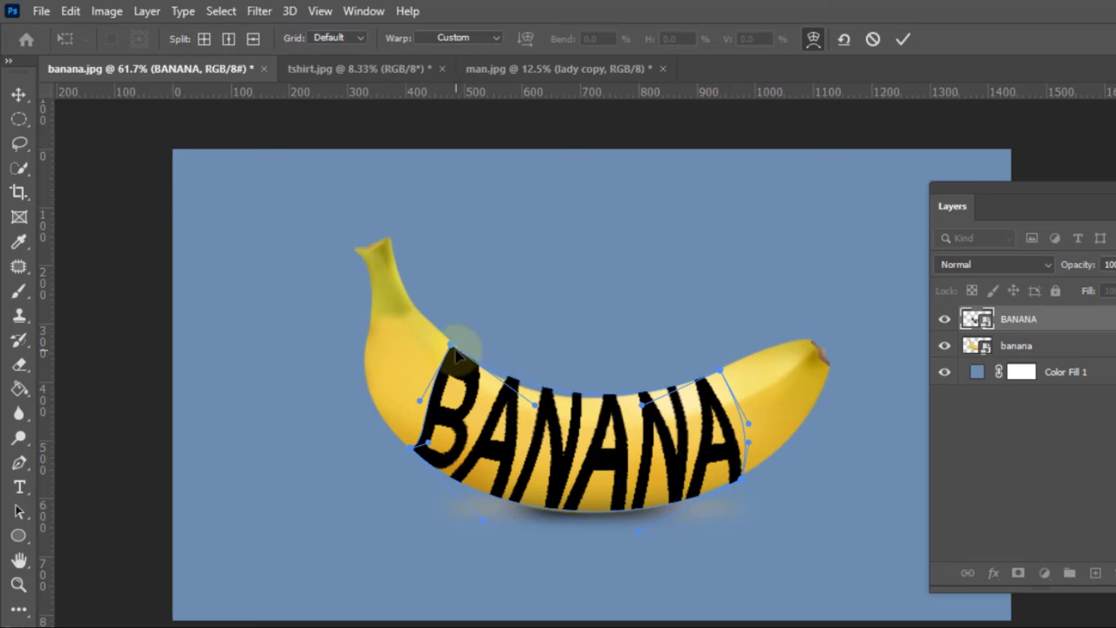
drag(451, 345, 451, 343)
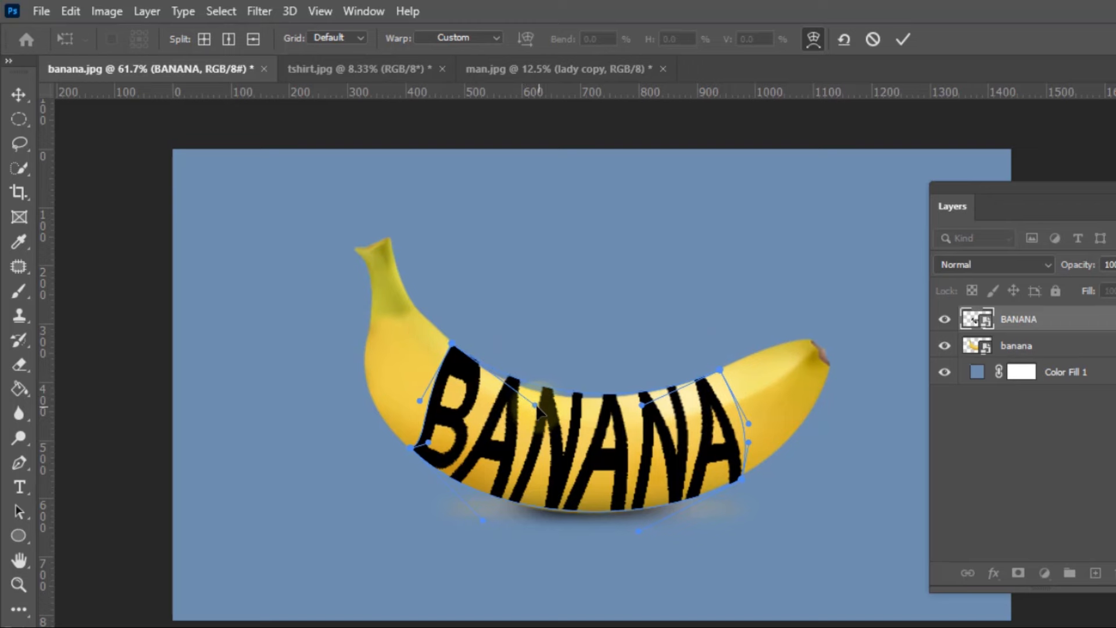
drag(535, 405, 533, 420)
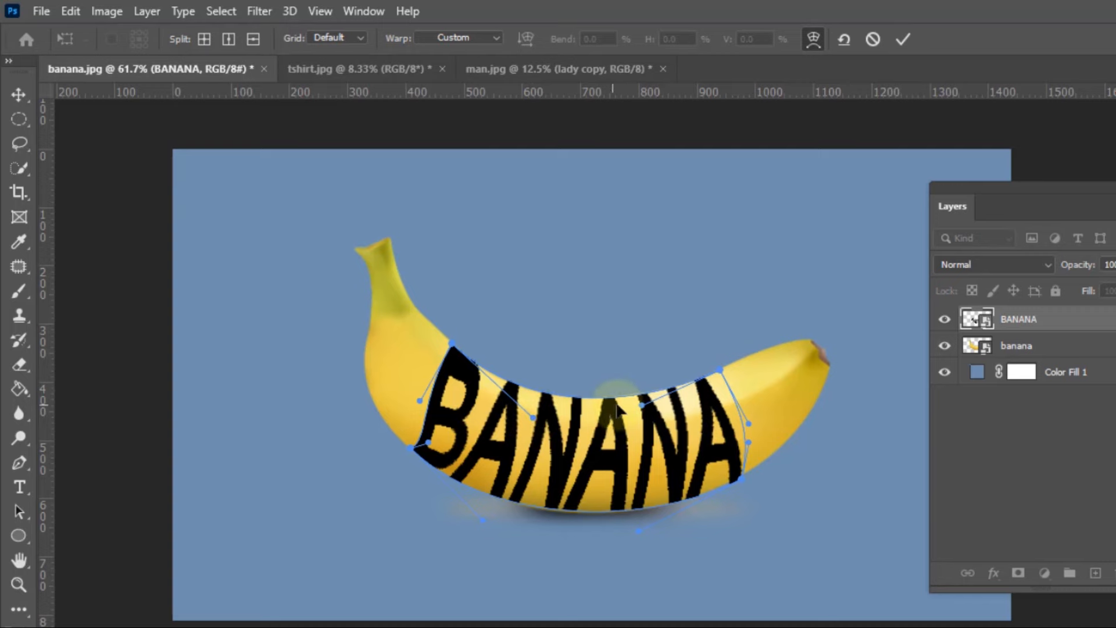
drag(642, 406, 643, 405)
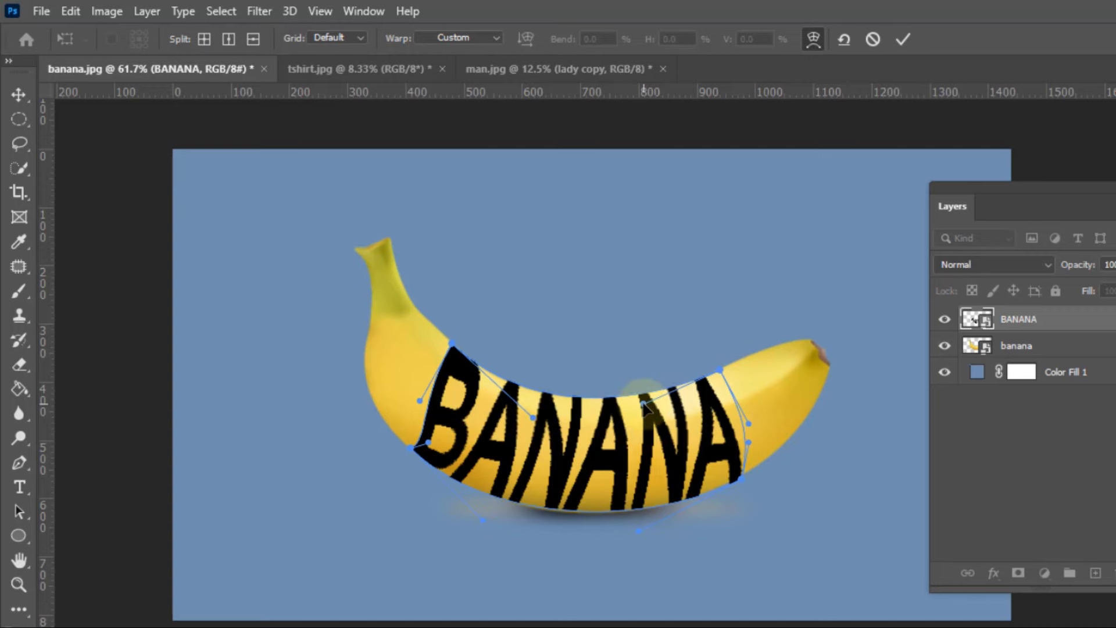
click(902, 39)
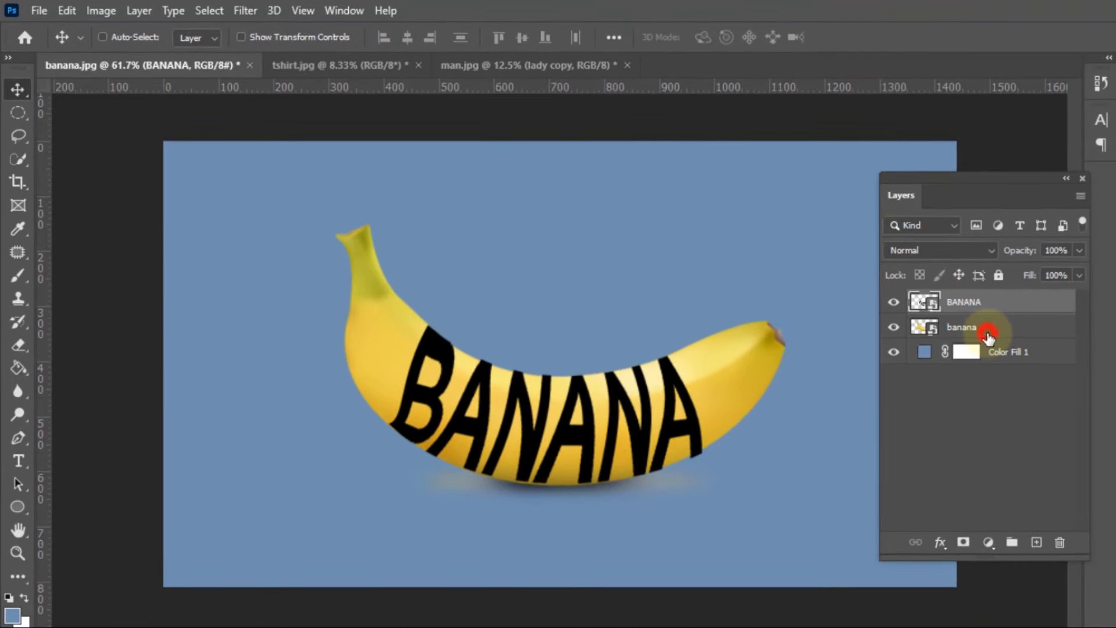
Move the banana layer above the BANANA text layer and duplicate it
click(987, 336)
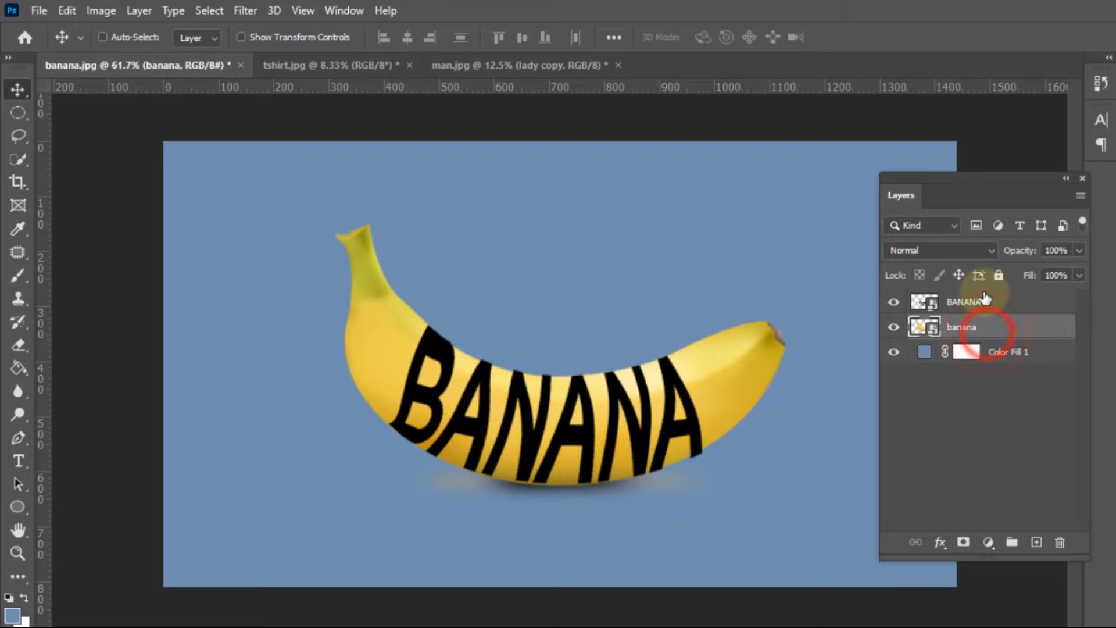
double_click(995, 329)
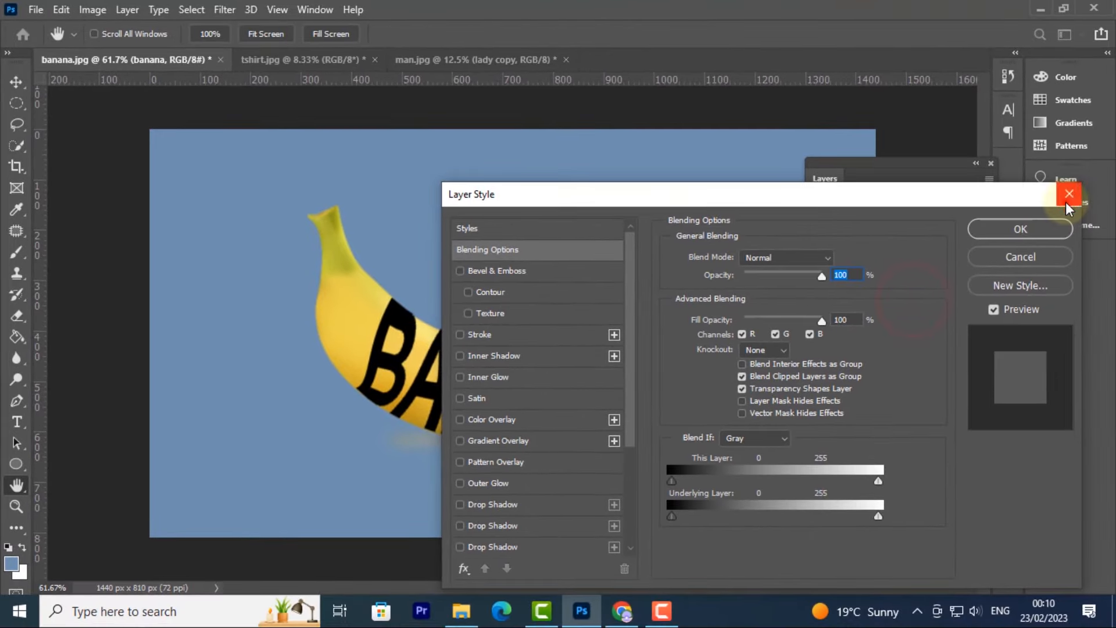
click(1068, 197)
drag(917, 308, 908, 273)
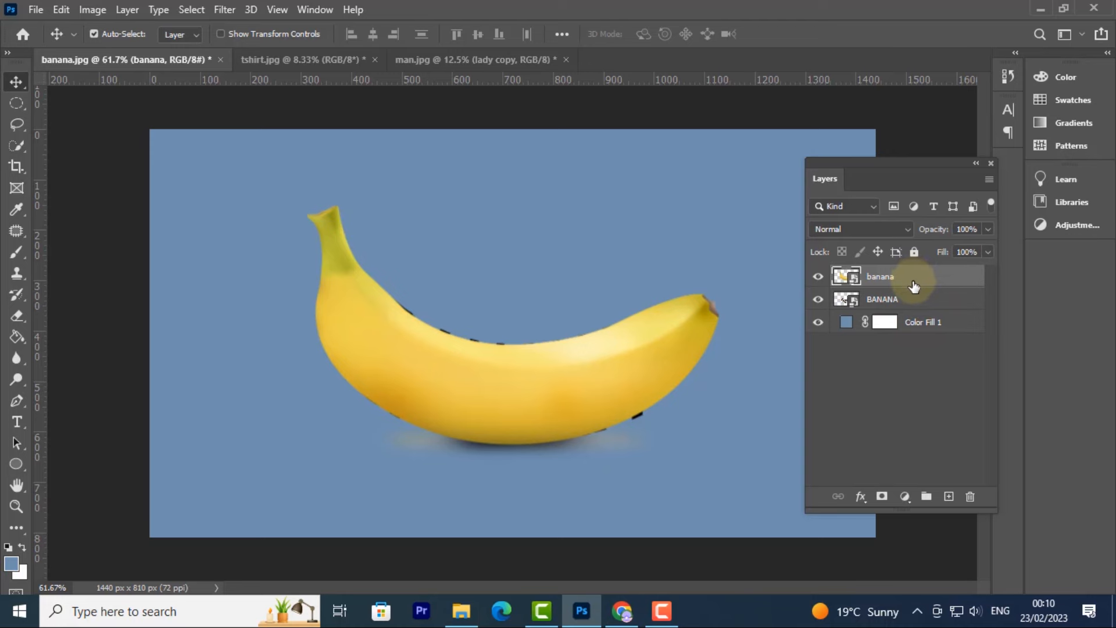
key(ctrl+j)
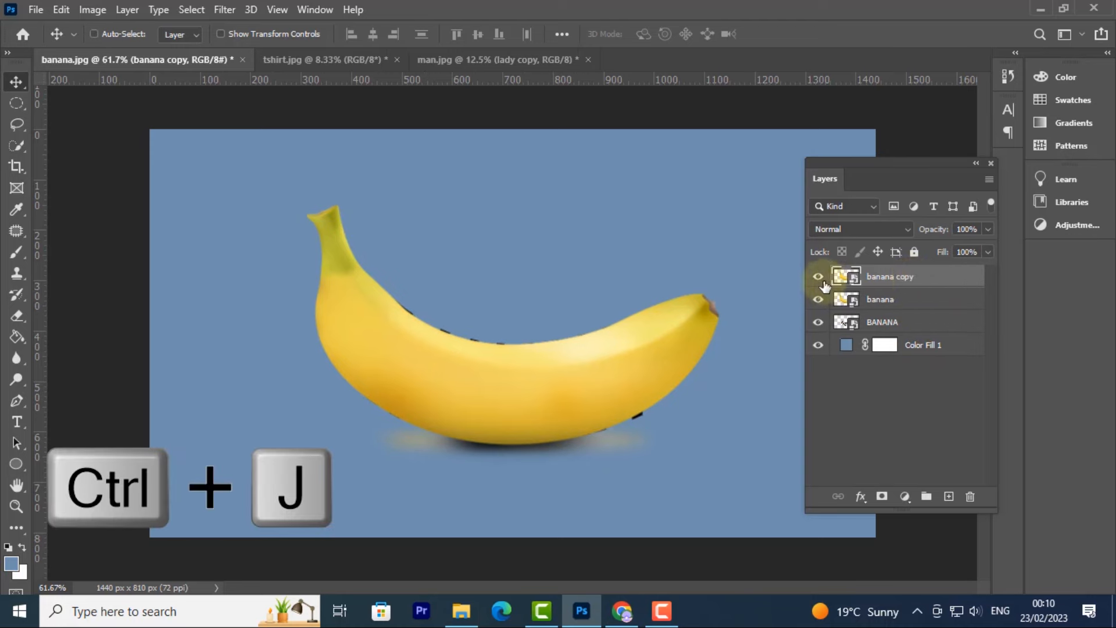
Clip the original banana layer to the BANANA text layer and check the result with the banana copy temporarily hidden
click(917, 300)
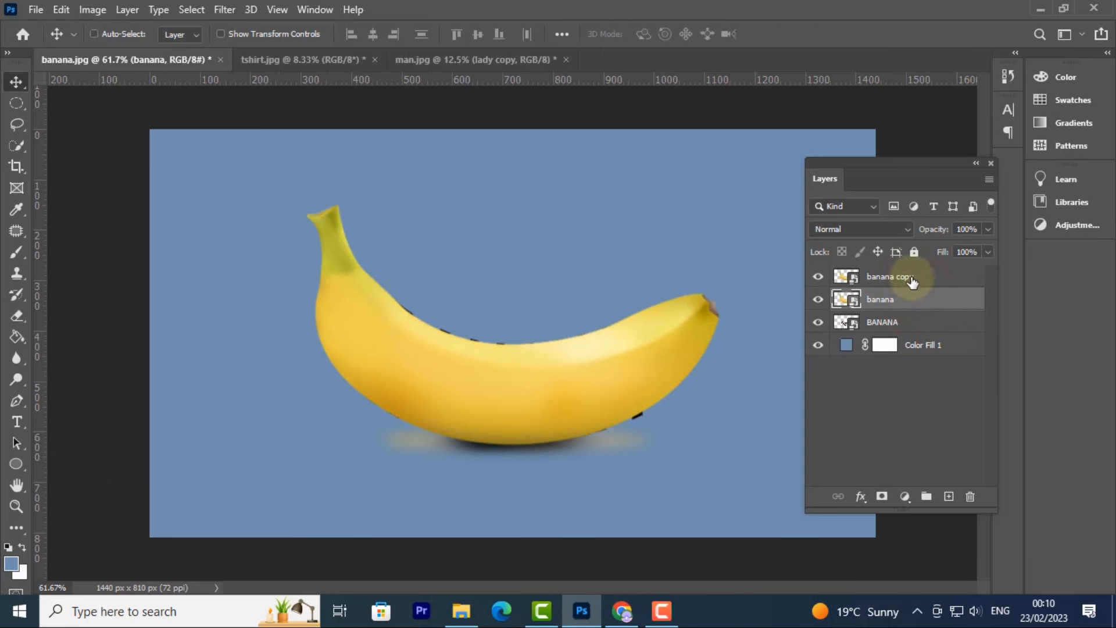
right_click(916, 301)
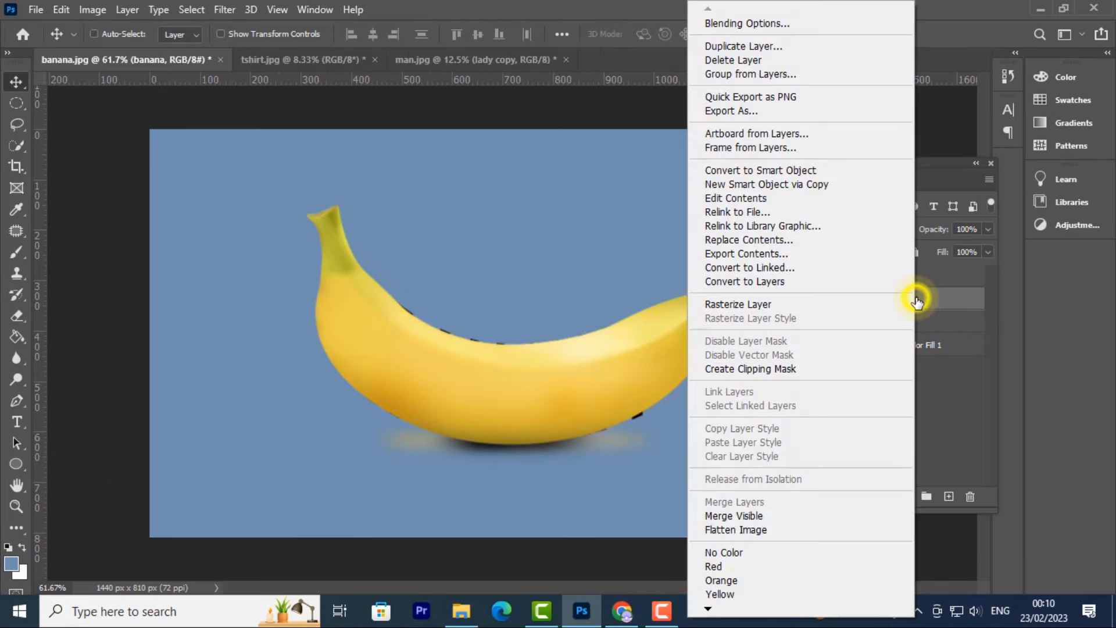
click(779, 368)
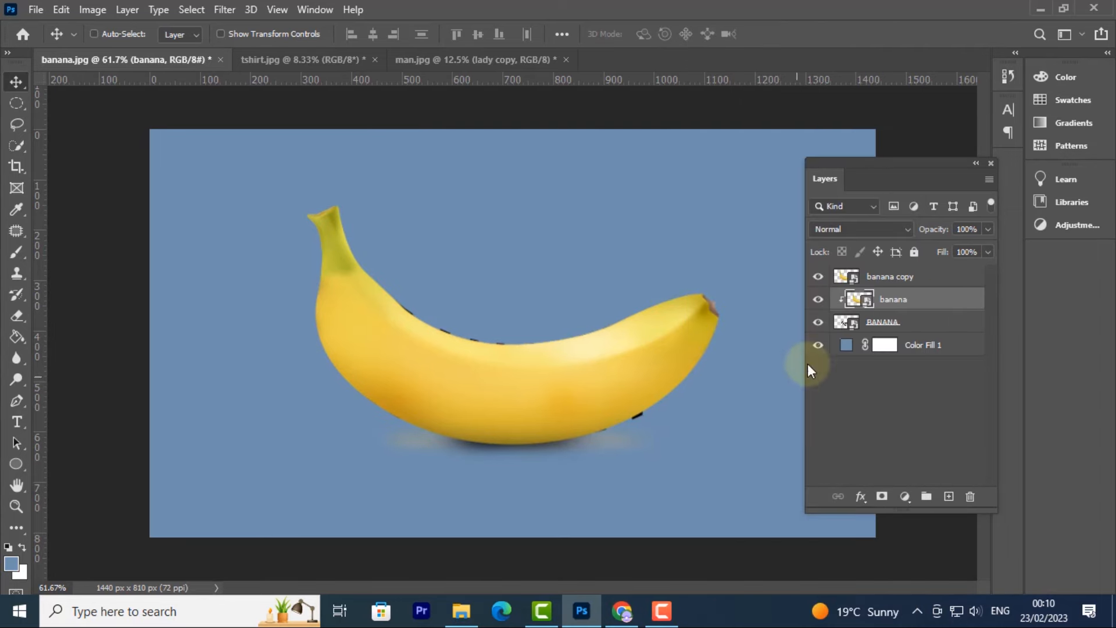
click(818, 276)
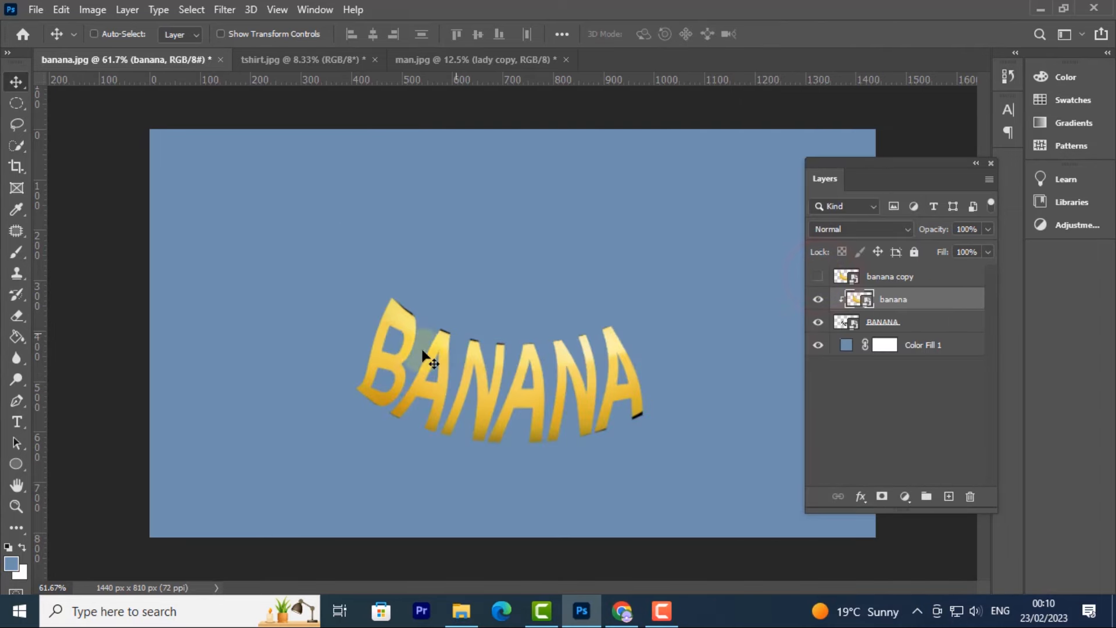
click(818, 277)
Add a layer mask to the banana copy layer and invert it to black
click(889, 276)
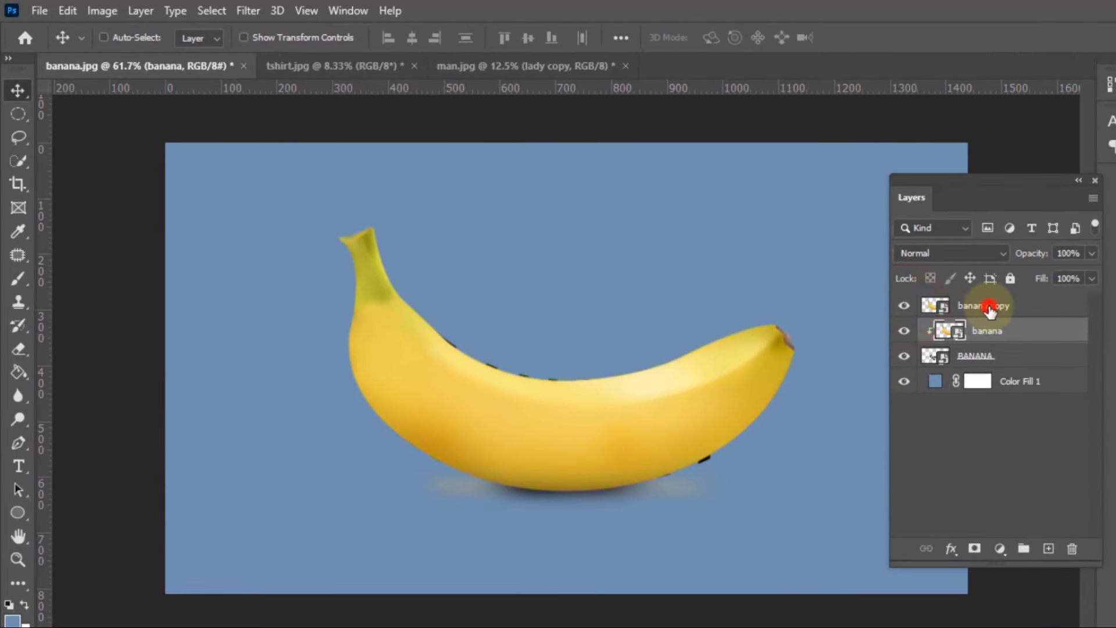
click(973, 548)
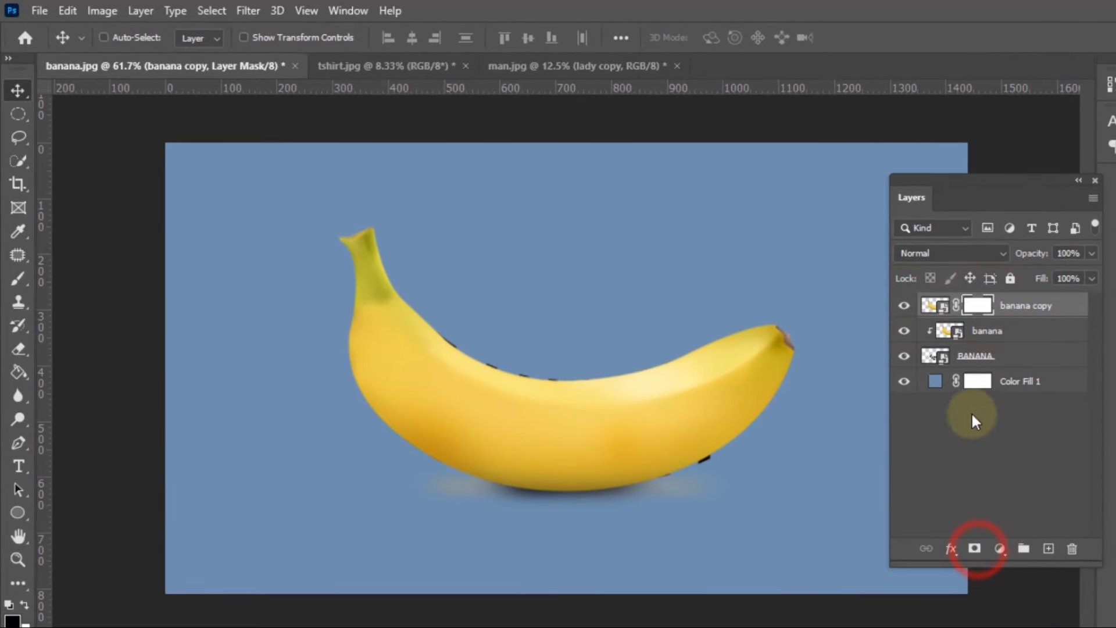
key(ctrl+i)
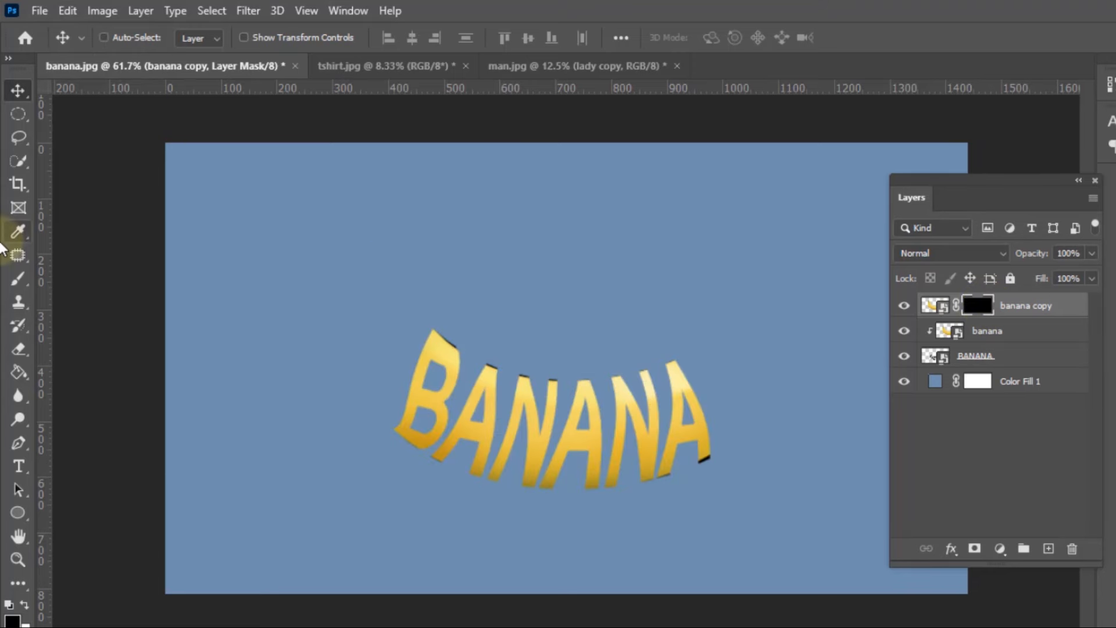
Set up a white Brush with 100% hardness and a size of 89 px for painting on the mask
click(8, 281)
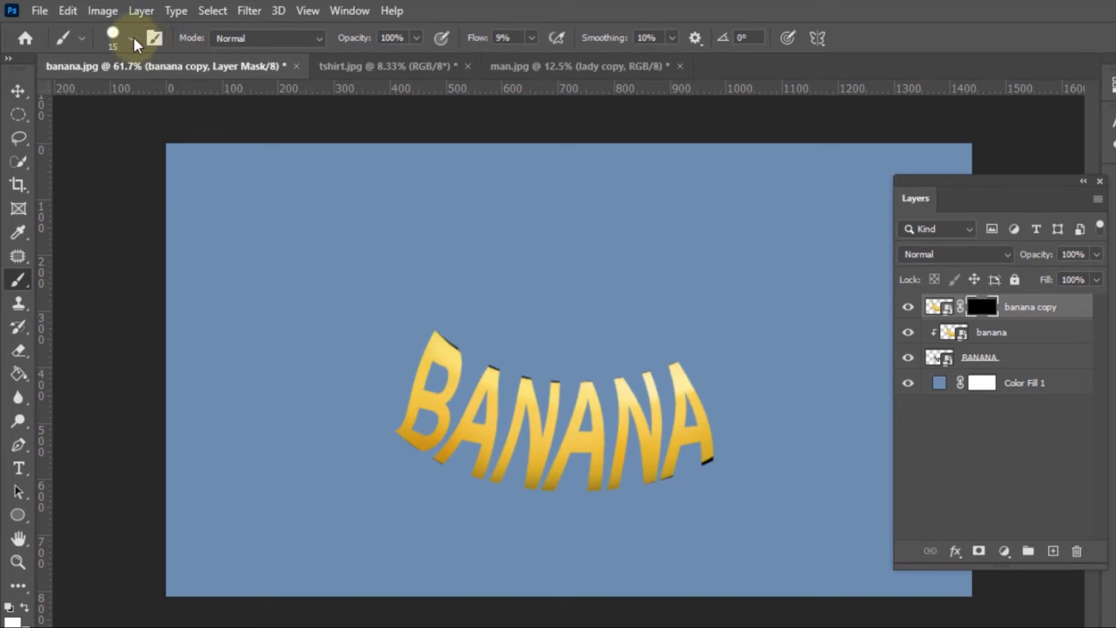
click(131, 38)
click(217, 138)
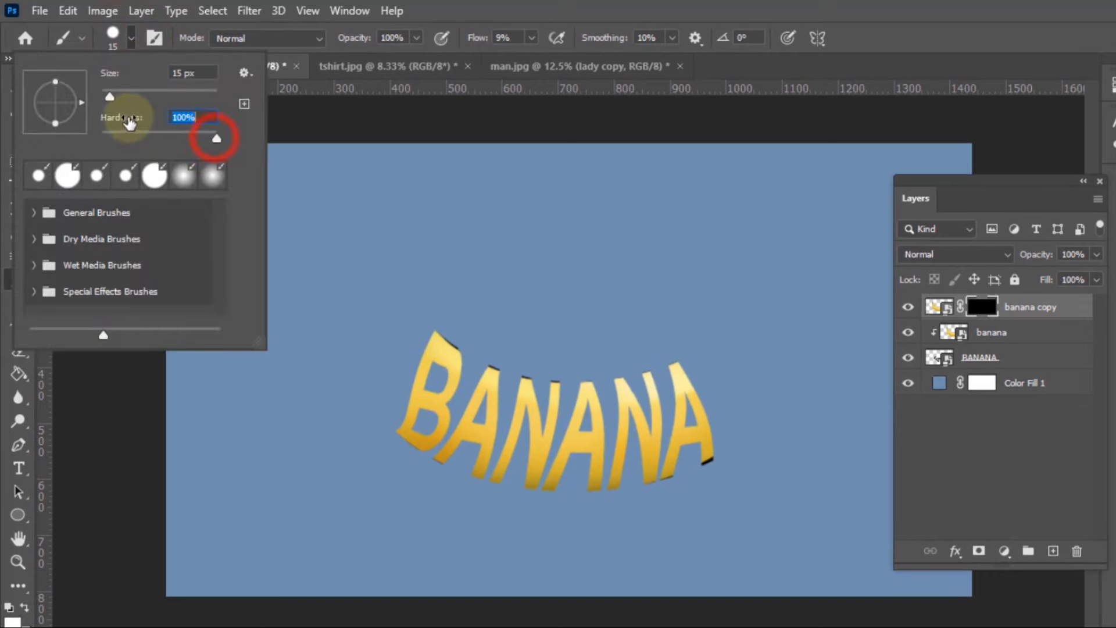
click(139, 91)
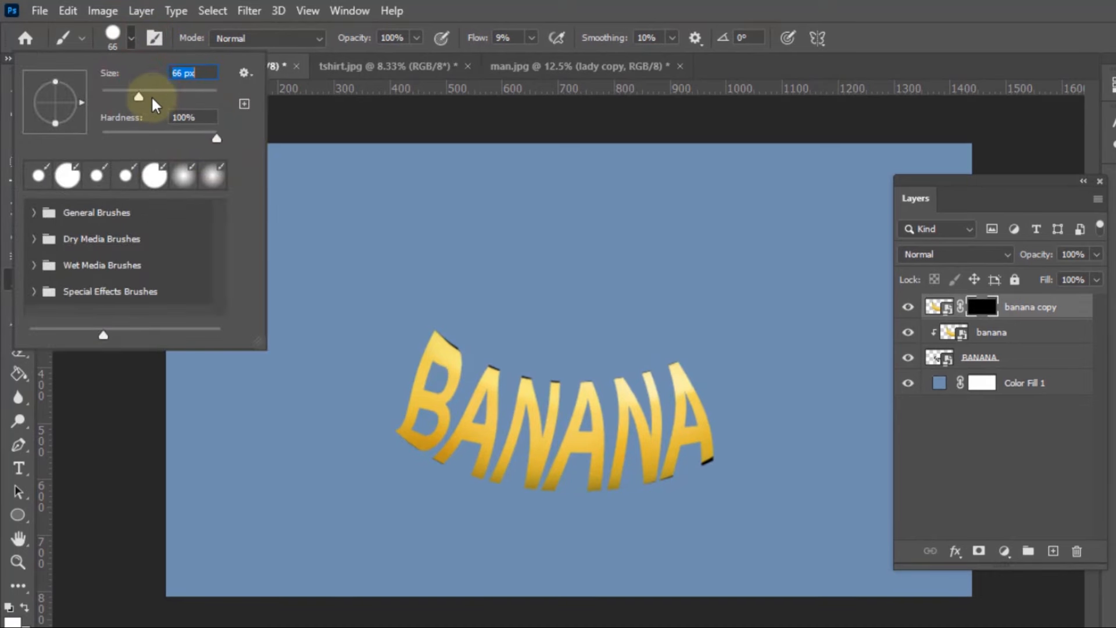
click(153, 91)
click(368, 262)
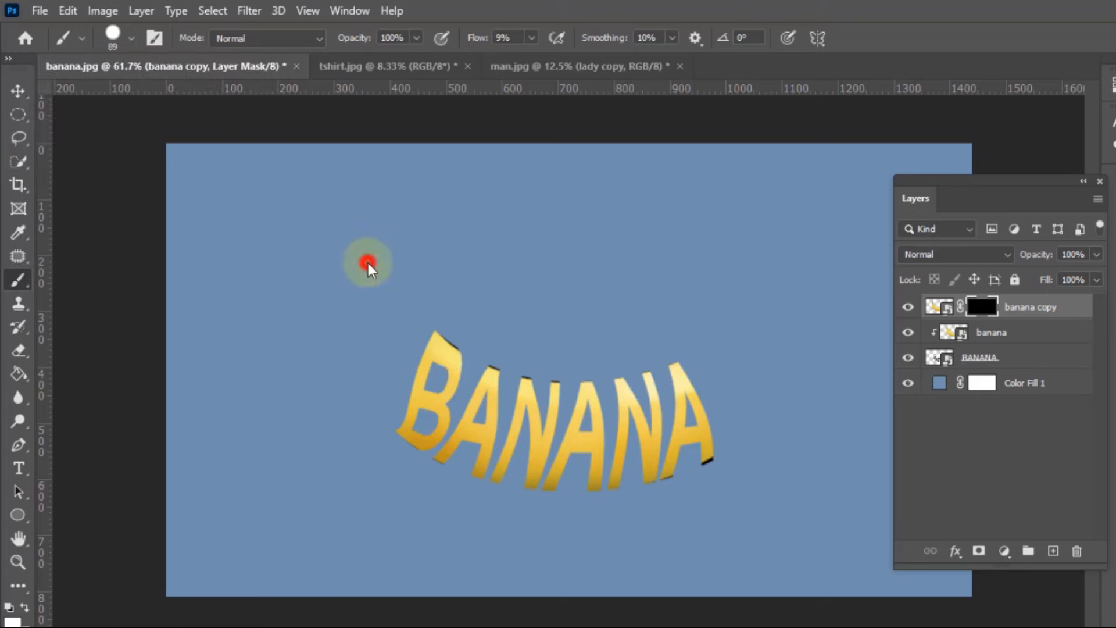
Paint white on the banana copy's mask over the stem end up to the letter B to reveal the fruit there
mouse_move(413, 338)
mouse_down()
mouse_move(371, 417)
mouse_move(380, 384)
mouse_move(393, 396)
mouse_move(388, 381)
mouse_move(382, 395)
mouse_move(382, 326)
mouse_move(358, 234)
mouse_move(358, 422)
mouse_move(382, 413)
mouse_move(386, 427)
mouse_move(414, 323)
mouse_up()
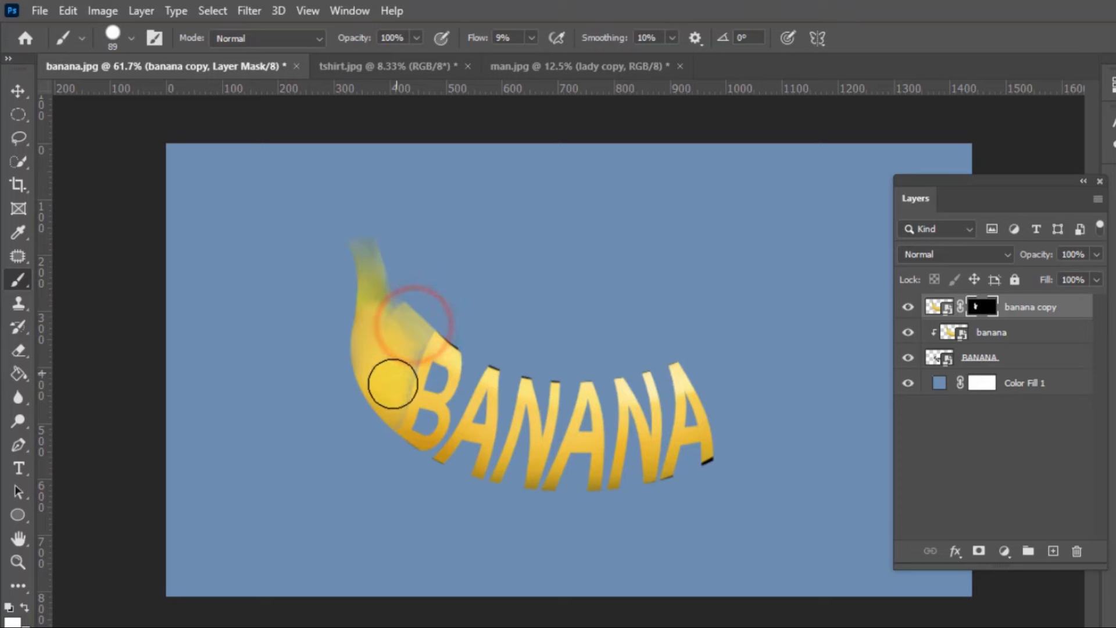
mouse_move(393, 383)
mouse_down()
mouse_move(382, 418)
mouse_move(387, 247)
mouse_move(392, 332)
mouse_move(371, 246)
mouse_move(360, 249)
mouse_move(360, 308)
mouse_move(362, 216)
mouse_move(351, 316)
mouse_move(362, 311)
mouse_move(393, 357)
mouse_up()
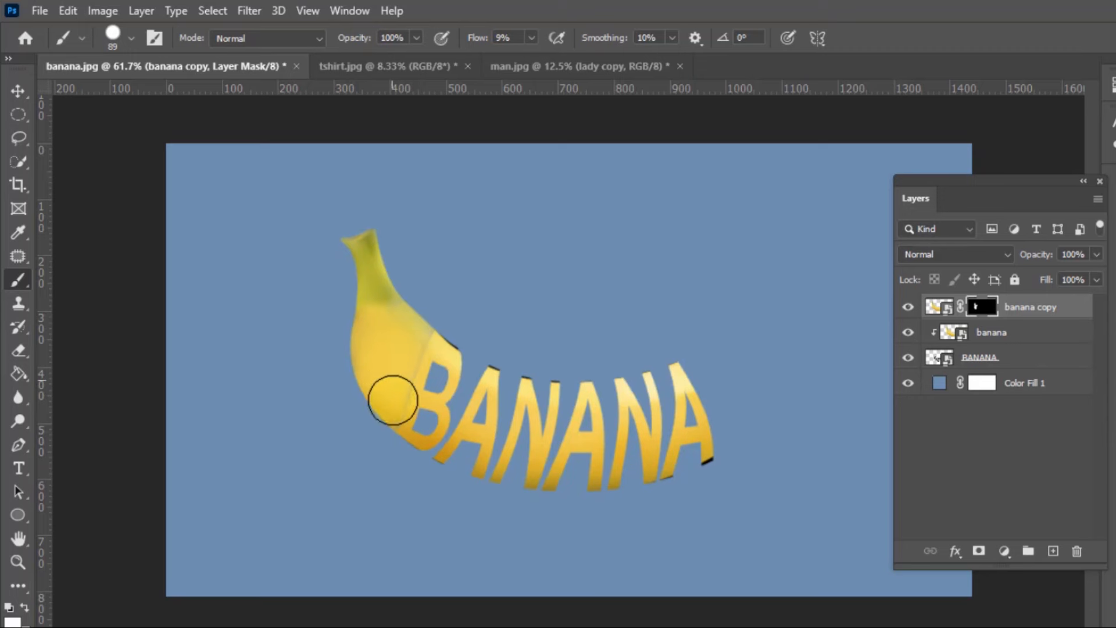
mouse_move(384, 394)
mouse_down()
mouse_move(378, 428)
mouse_move(424, 303)
mouse_move(389, 393)
mouse_move(410, 294)
mouse_move(378, 404)
mouse_move(426, 316)
mouse_move(417, 333)
mouse_up()
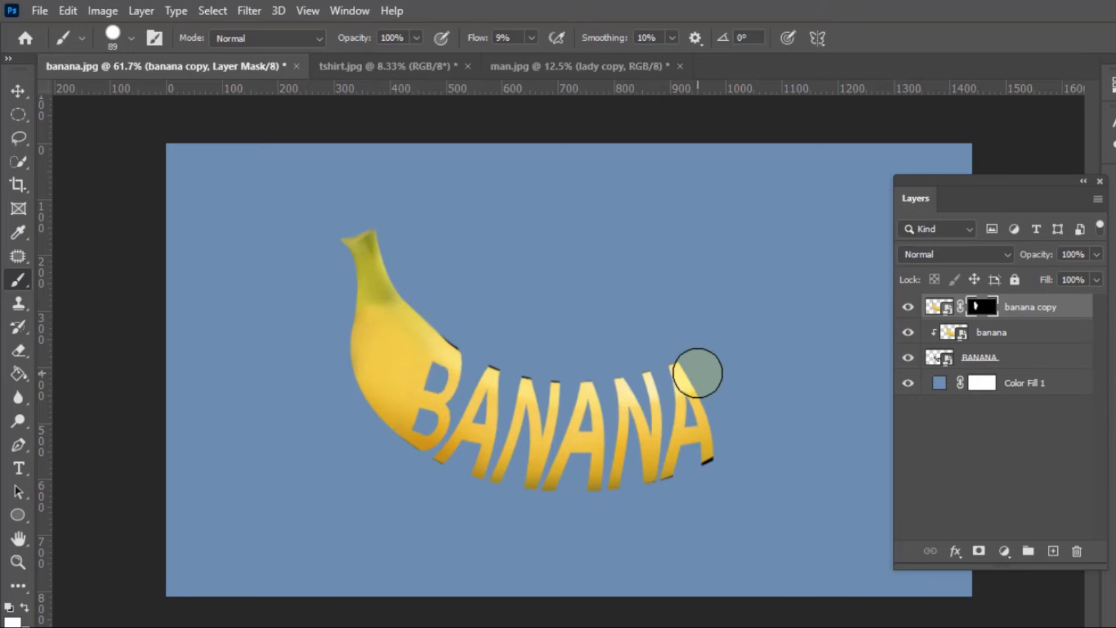
Paint white on the mask over the banana's tip end up to the last A, reducing the brush to 35 px near the letter's upper edge
mouse_move(704, 360)
mouse_down()
mouse_move(735, 461)
mouse_move(738, 340)
mouse_move(740, 452)
mouse_move(760, 412)
mouse_move(772, 306)
mouse_move(806, 282)
mouse_move(807, 377)
mouse_move(761, 384)
mouse_move(771, 399)
mouse_move(759, 329)
mouse_move(747, 322)
mouse_move(738, 408)
mouse_move(734, 337)
mouse_move(708, 336)
mouse_move(709, 399)
mouse_move(736, 451)
mouse_up()
click(737, 454)
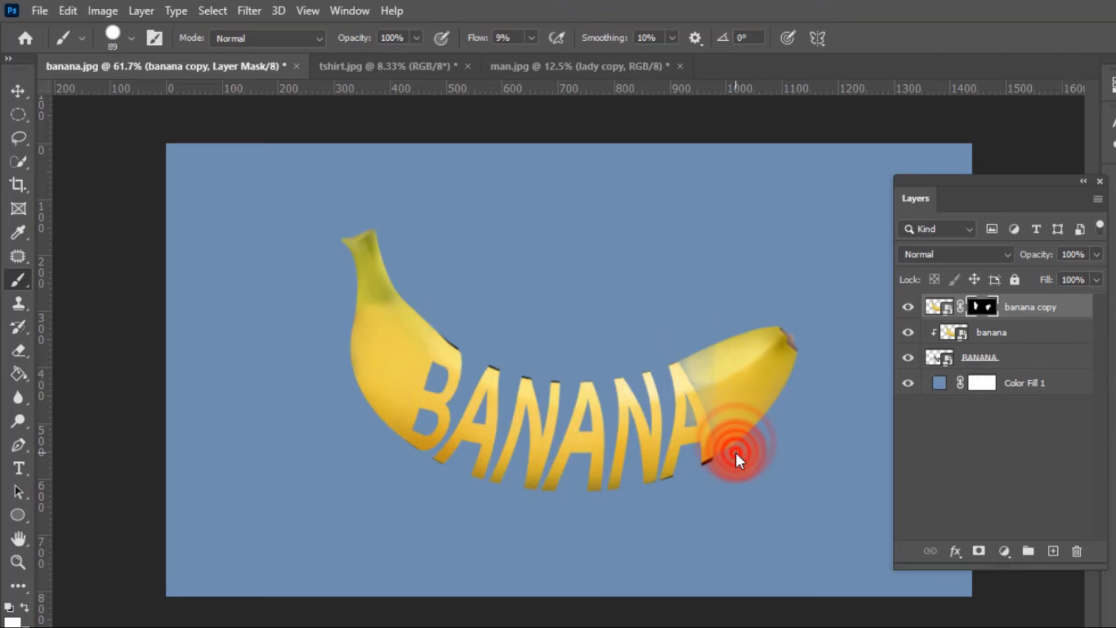
click(736, 453)
click(734, 451)
click(733, 449)
click(732, 443)
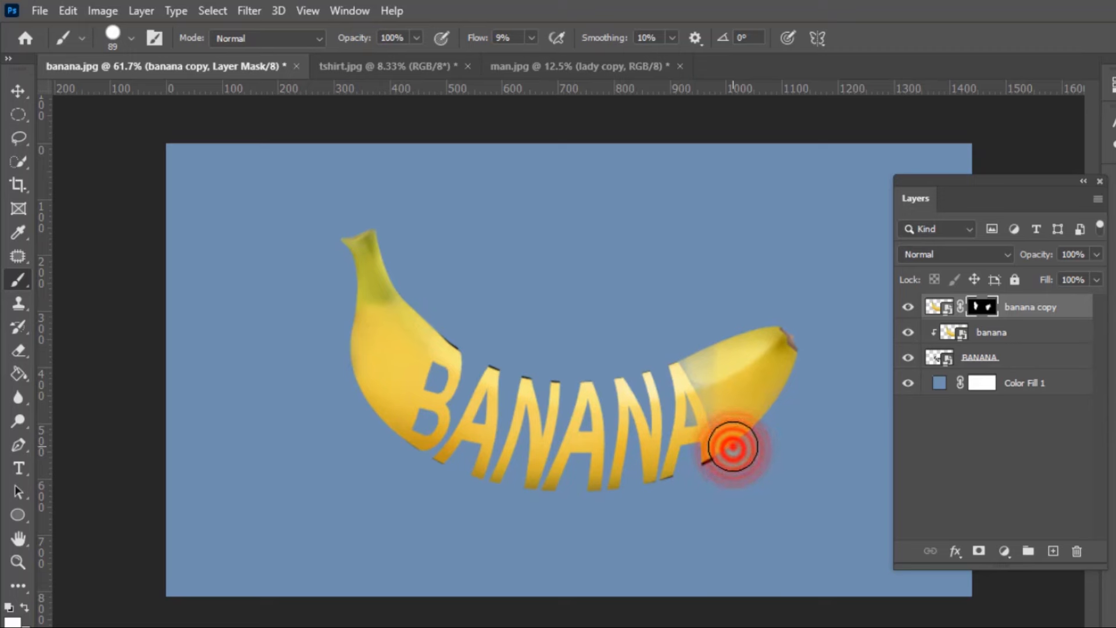
click(733, 433)
click(734, 420)
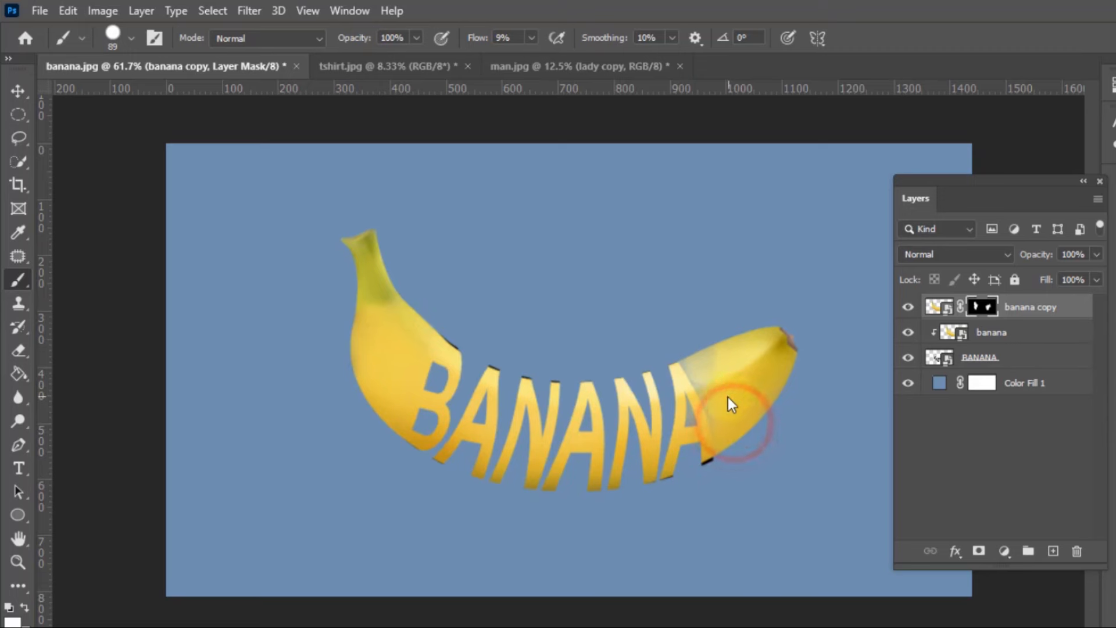
click(720, 391)
click(719, 383)
click(713, 367)
click(706, 364)
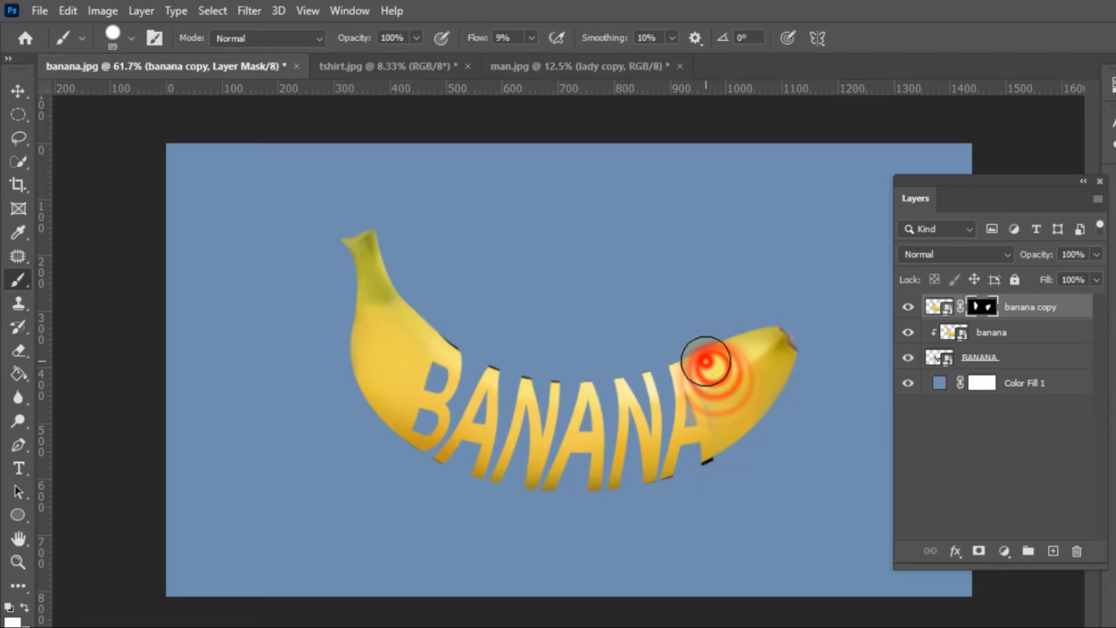
click(702, 357)
click(700, 357)
click(701, 359)
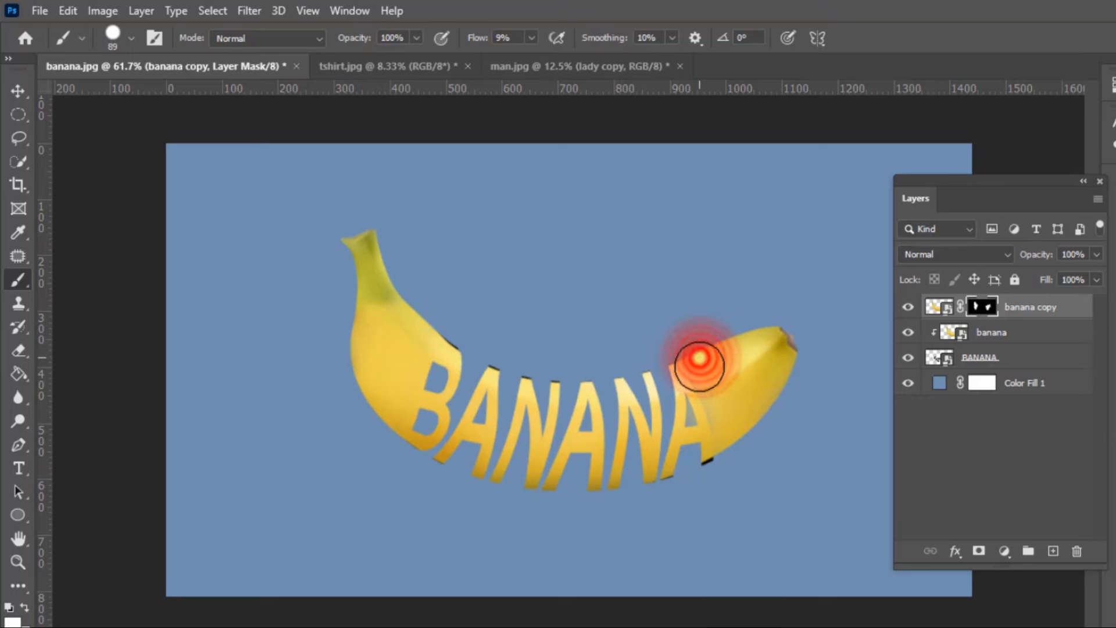
click(699, 363)
click(699, 363)
click(699, 362)
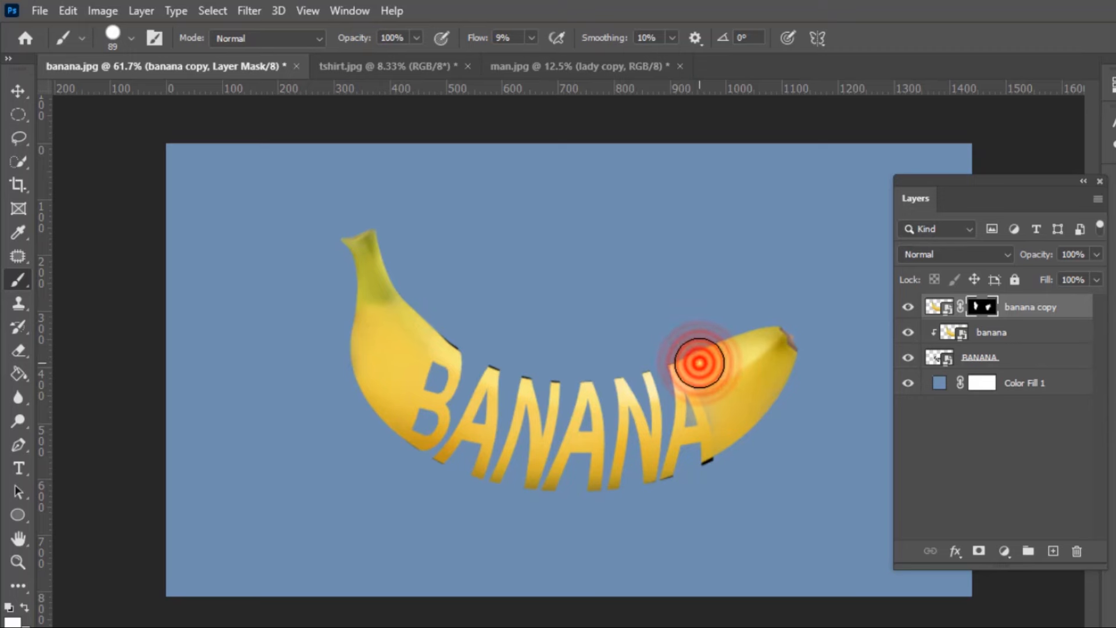
click(699, 363)
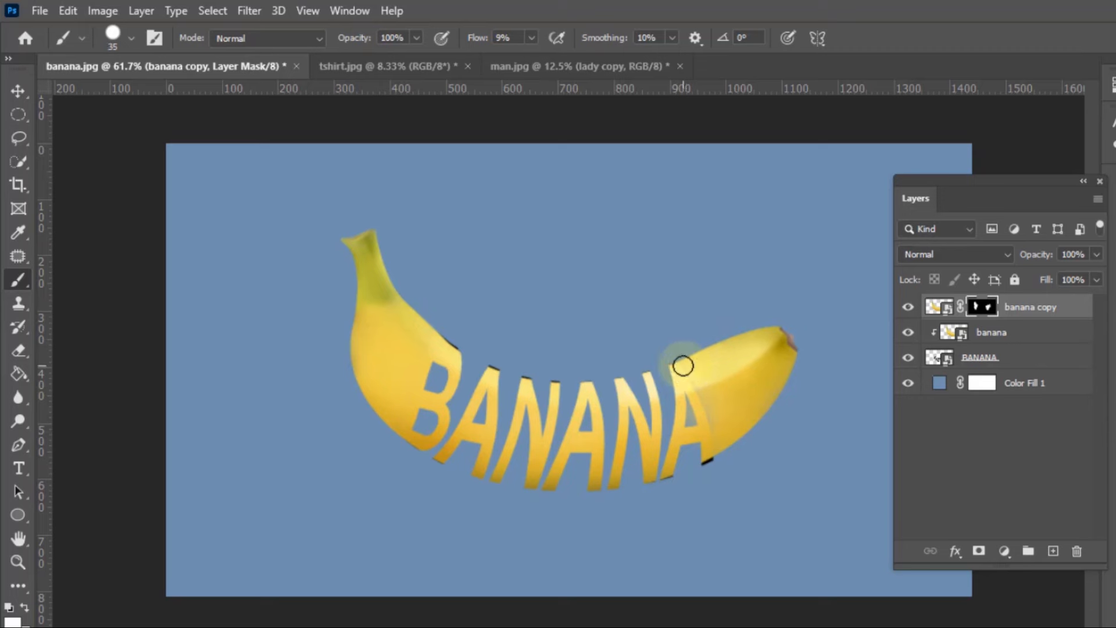
click(684, 365)
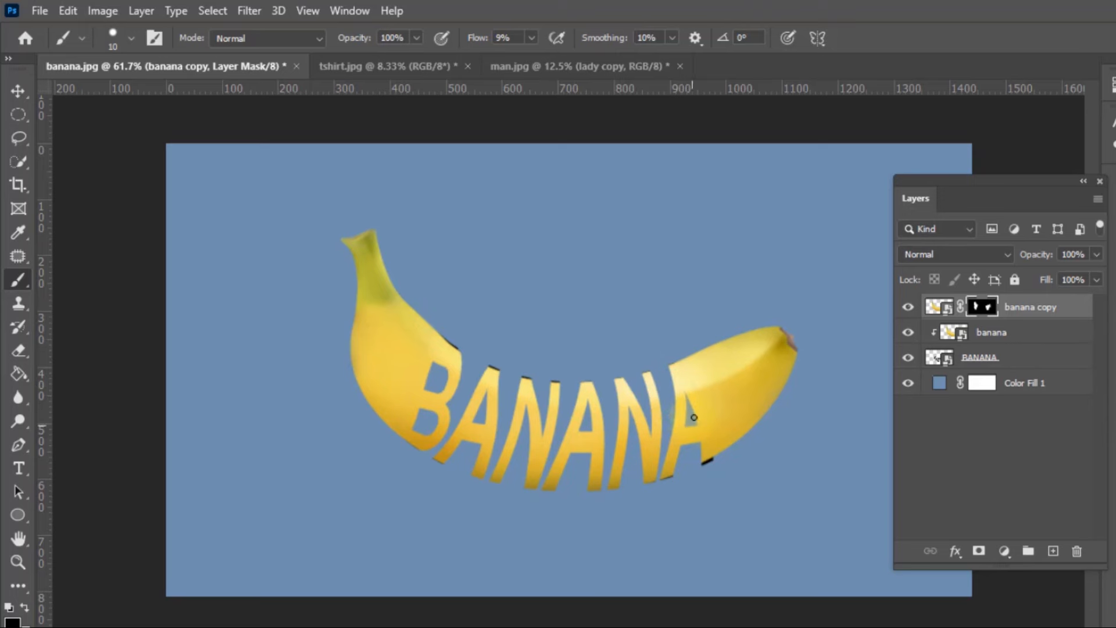
click(794, 371)
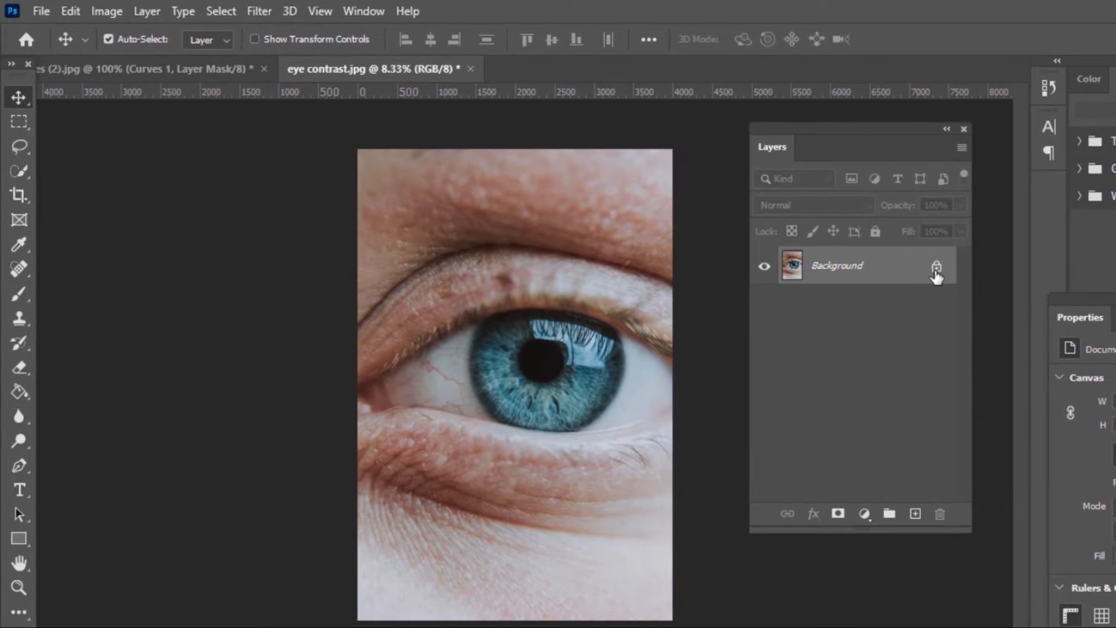
Unlock and duplicate the eye photo's background layer, setting the copy's blend mode to Soft Light
click(936, 269)
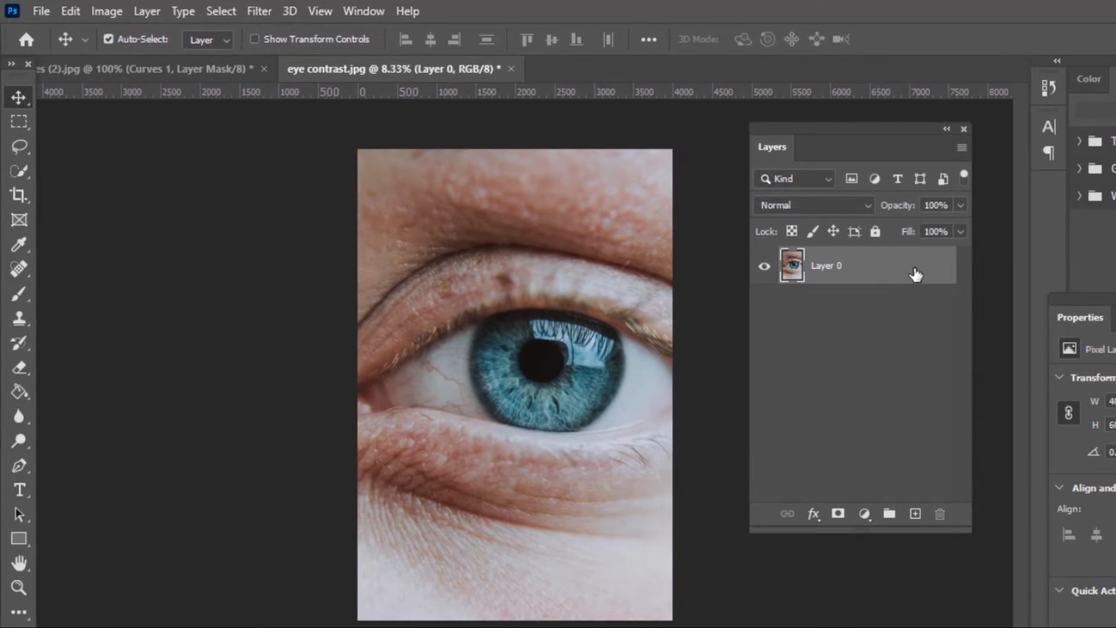
key(ctrl+j)
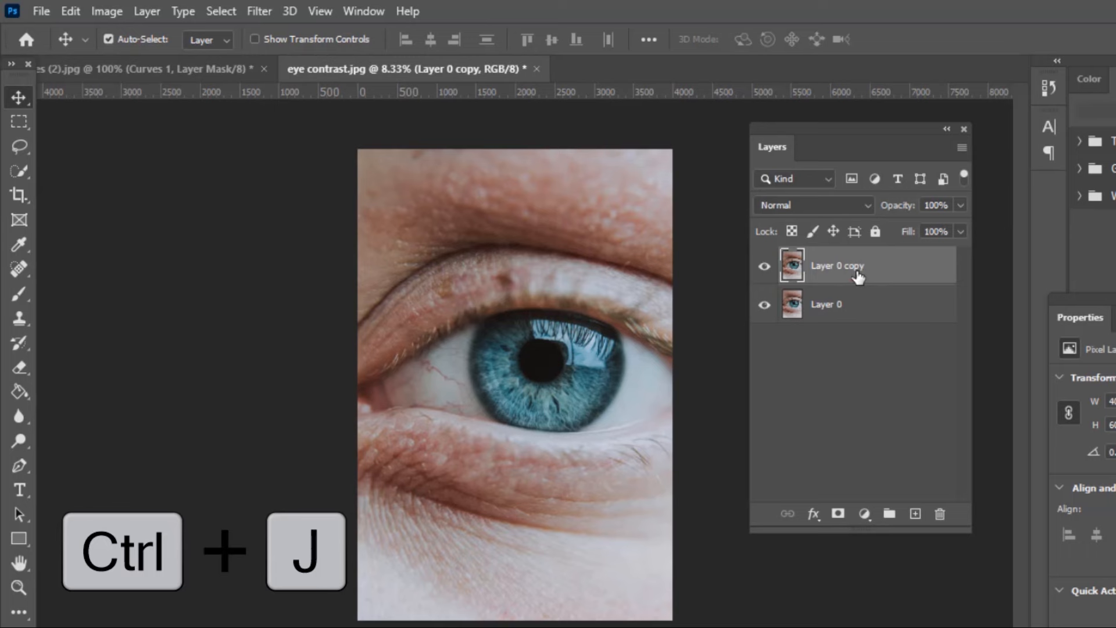
click(867, 204)
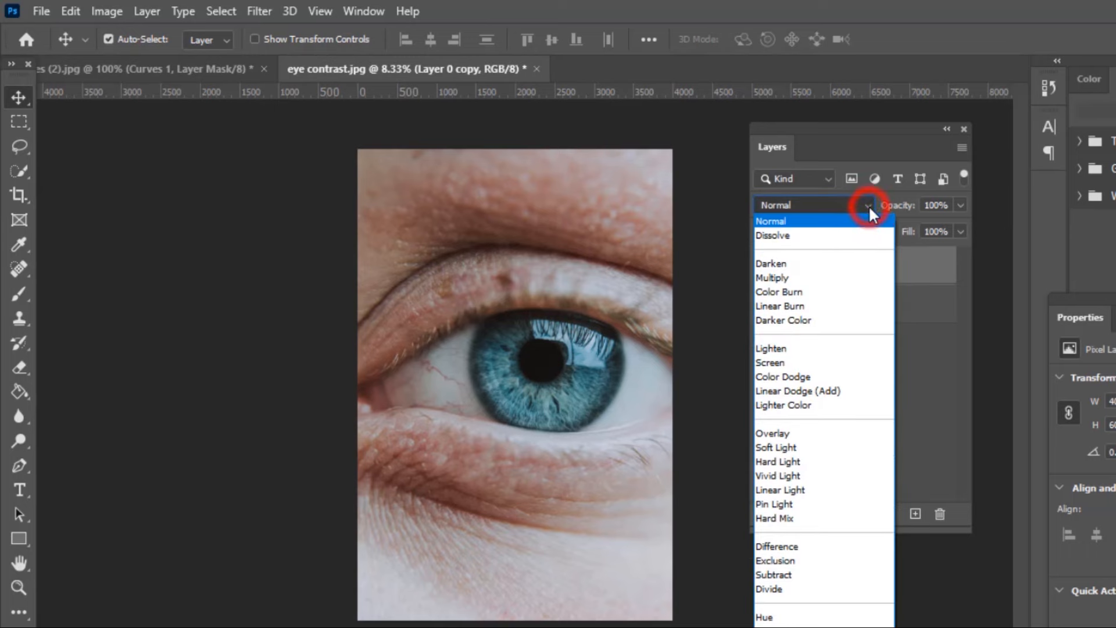
click(776, 447)
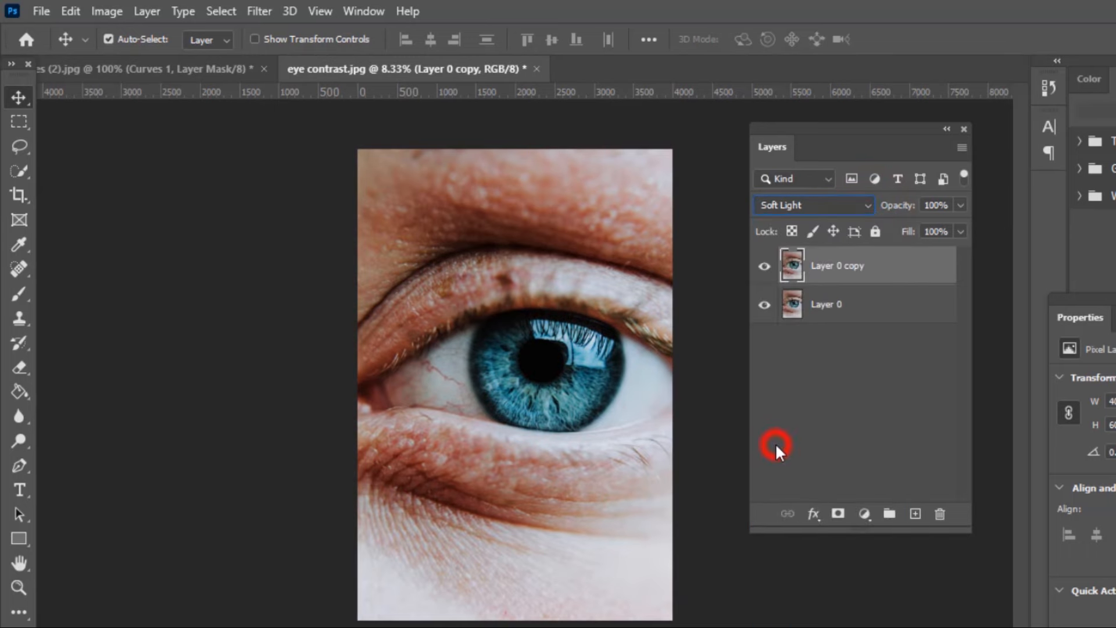
Add a layer mask to the Soft Light copy and invert it to black
click(837, 514)
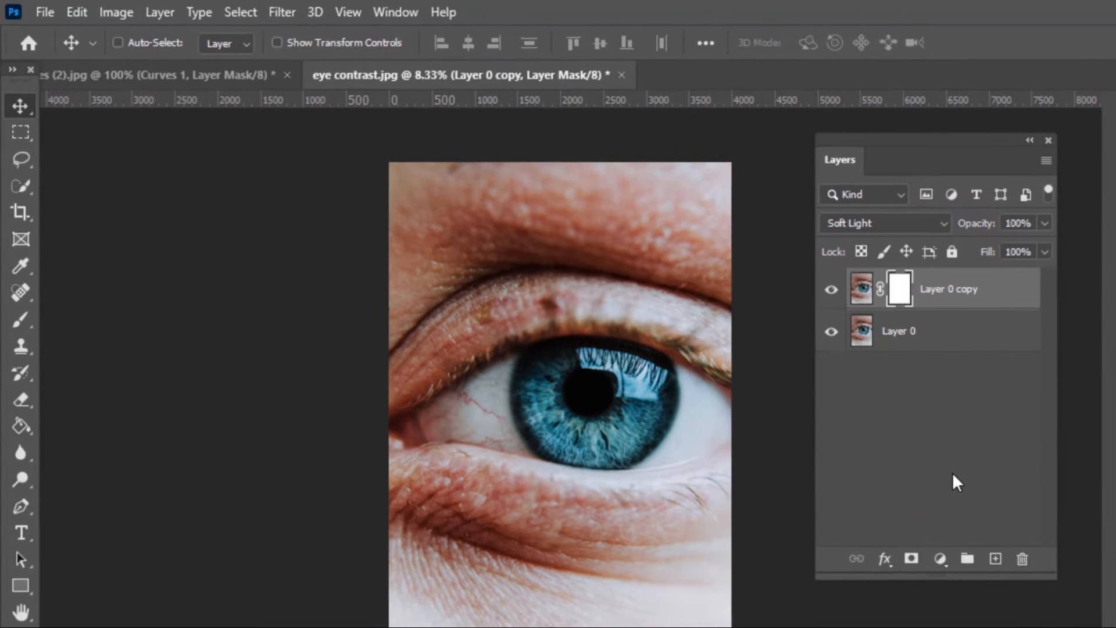
key(ctrl+i)
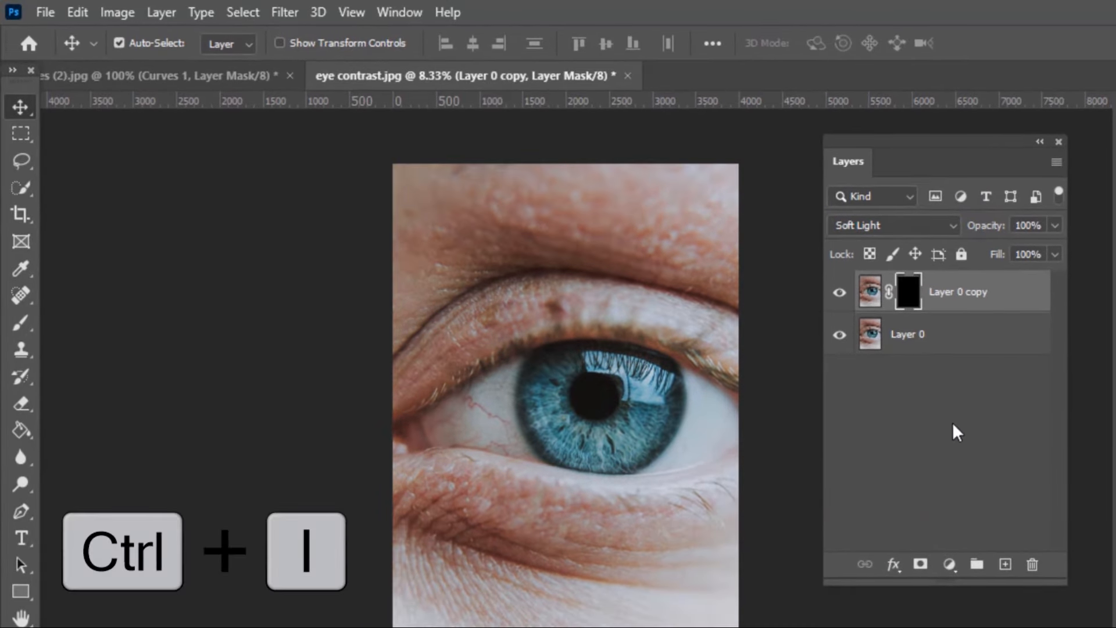
Paint white over the iris and pupil on the copy's mask with a soft 1200 px Brush at 50% opacity
click(21, 322)
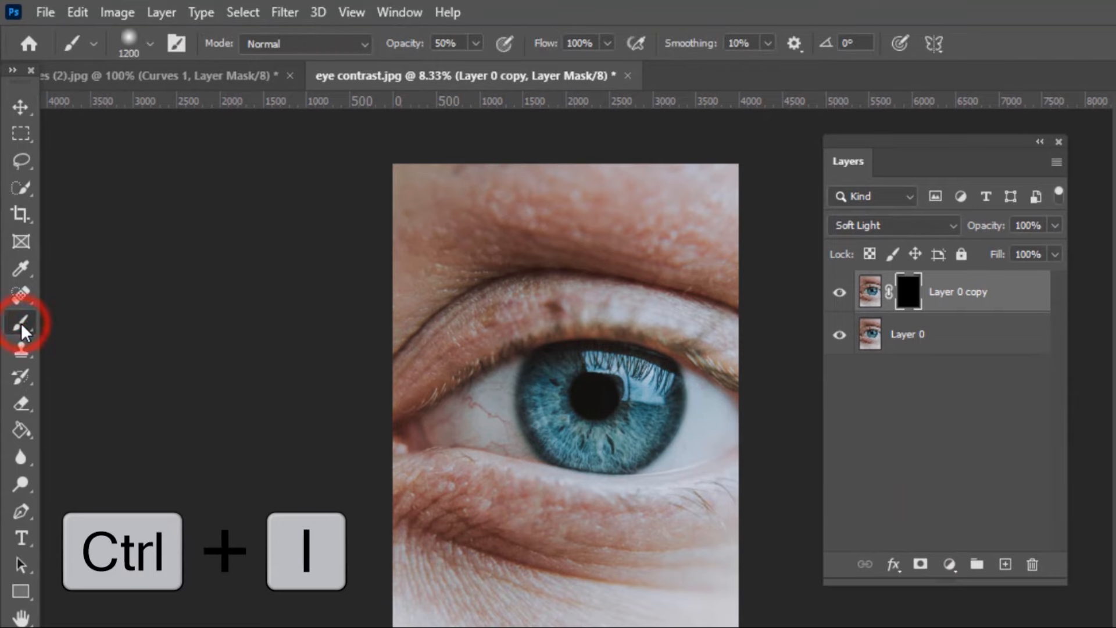
click(597, 396)
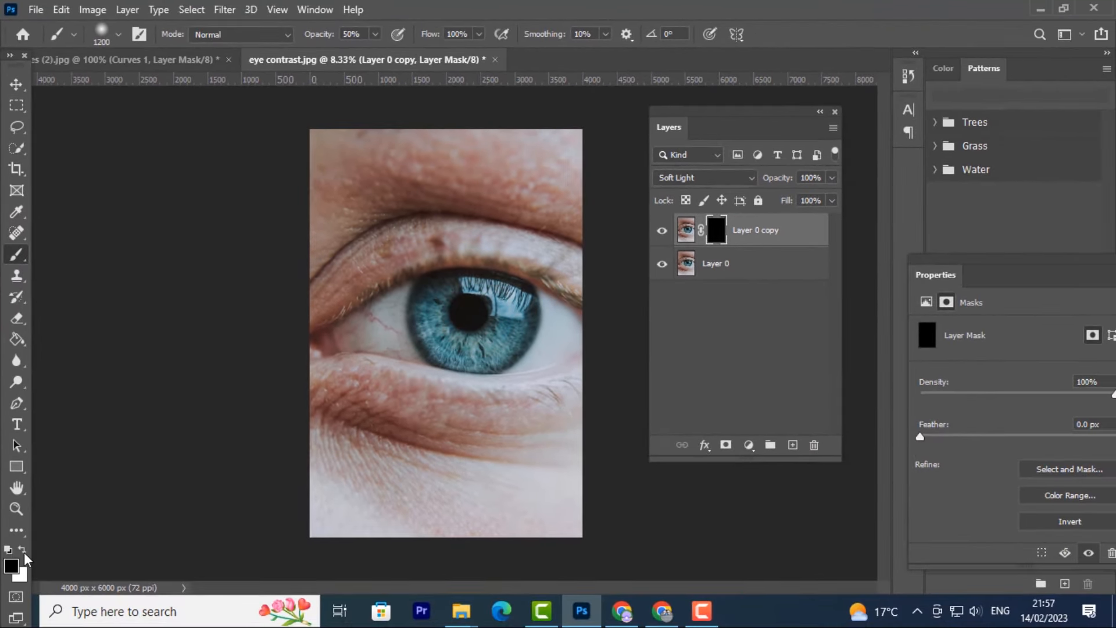
click(23, 551)
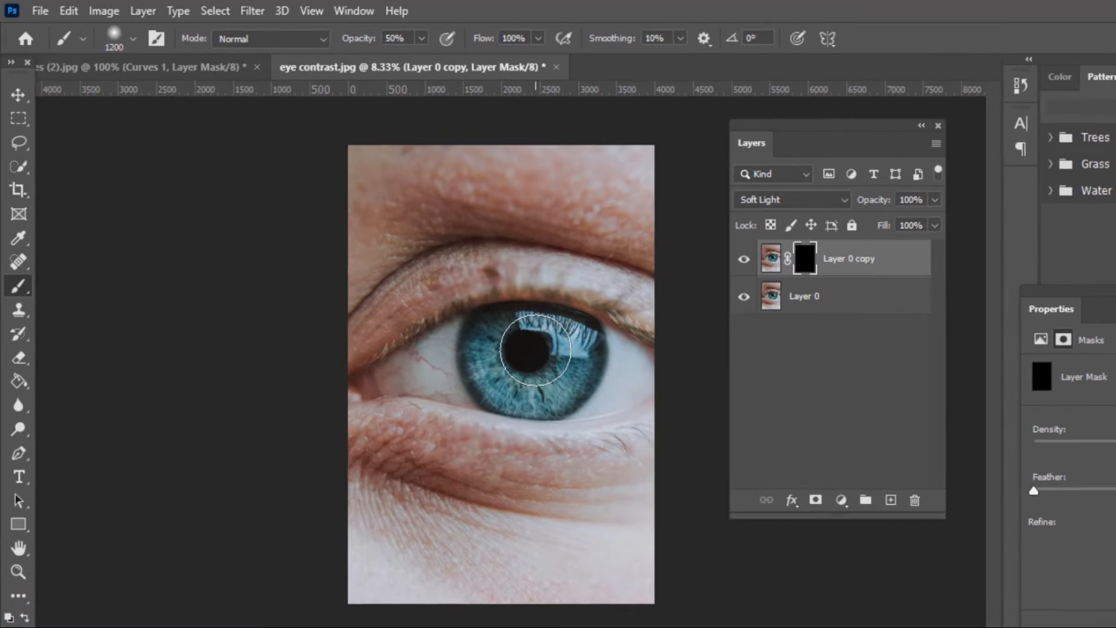
click(469, 312)
mouse_move(528, 351)
mouse_down()
mouse_move(513, 341)
mouse_move(504, 351)
mouse_move(520, 374)
mouse_move(552, 381)
mouse_up()
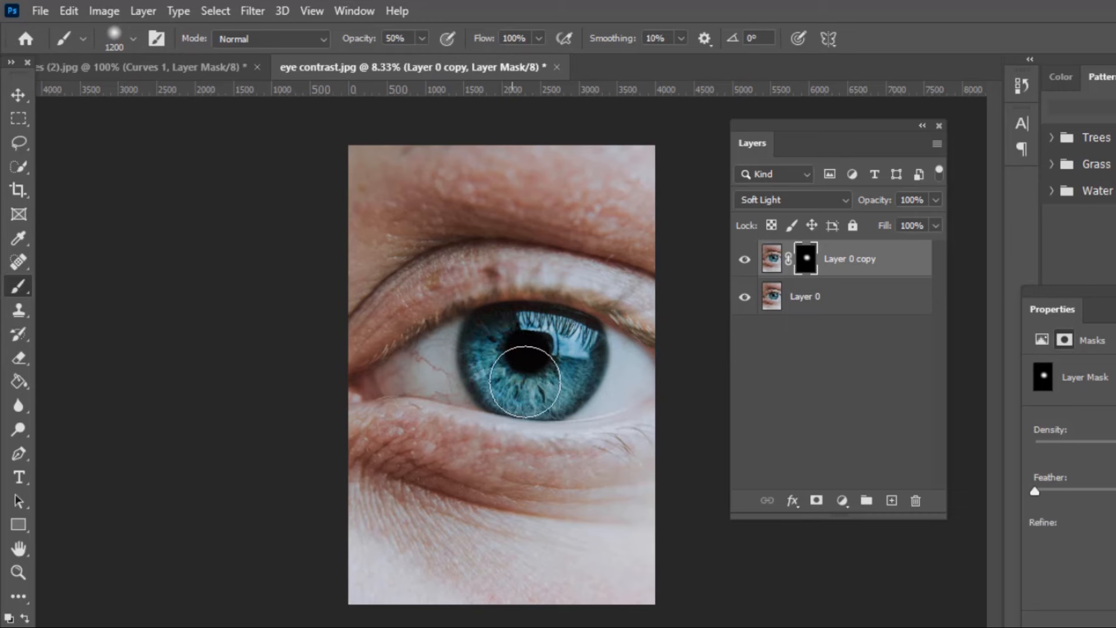
click(545, 356)
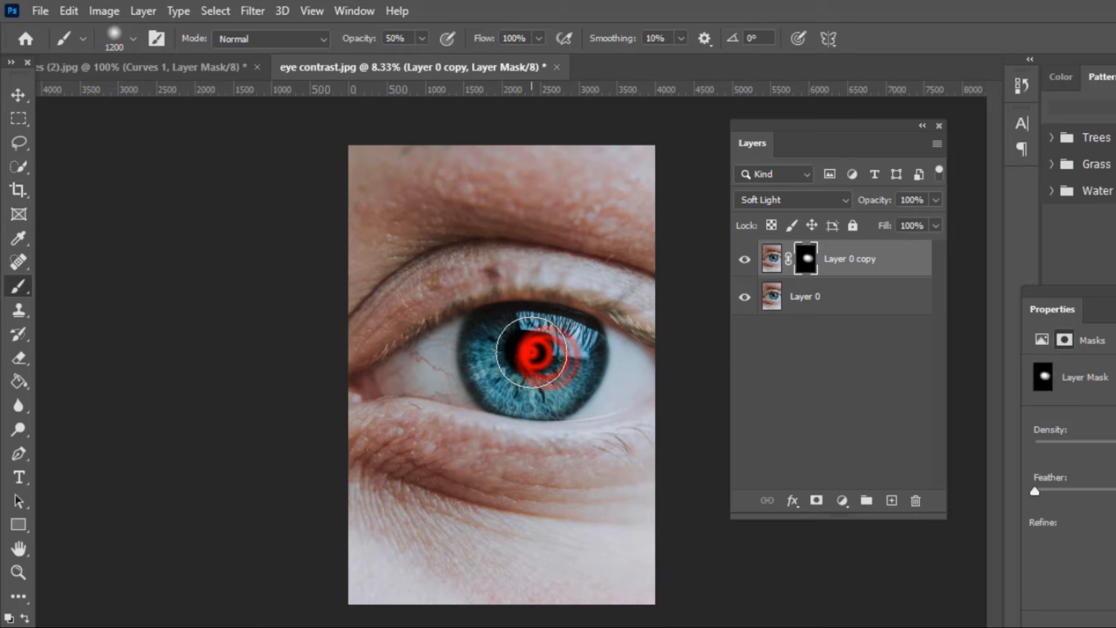
click(745, 261)
click(745, 261)
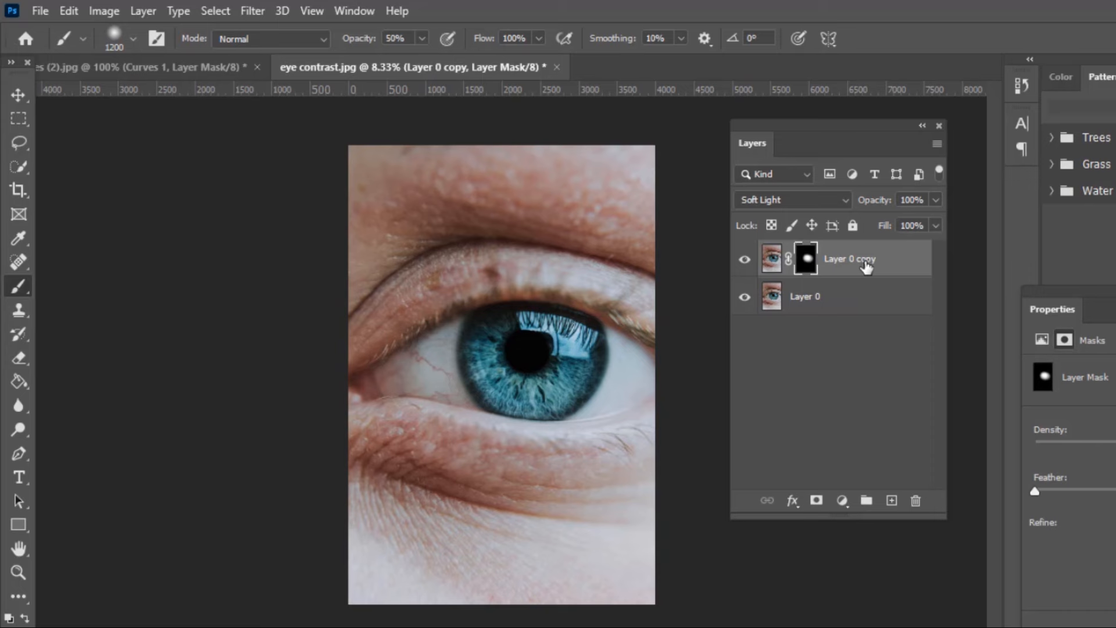
Duplicate the masked Soft Light layer and set the new copy's blend mode to Multiply
key(ctrl+j)
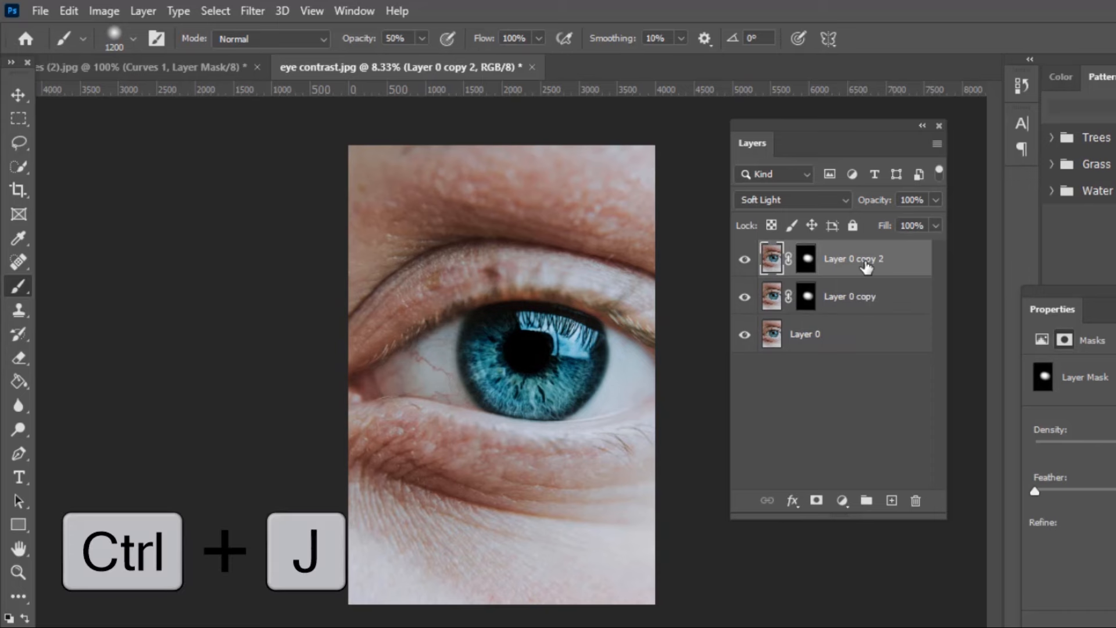
click(846, 200)
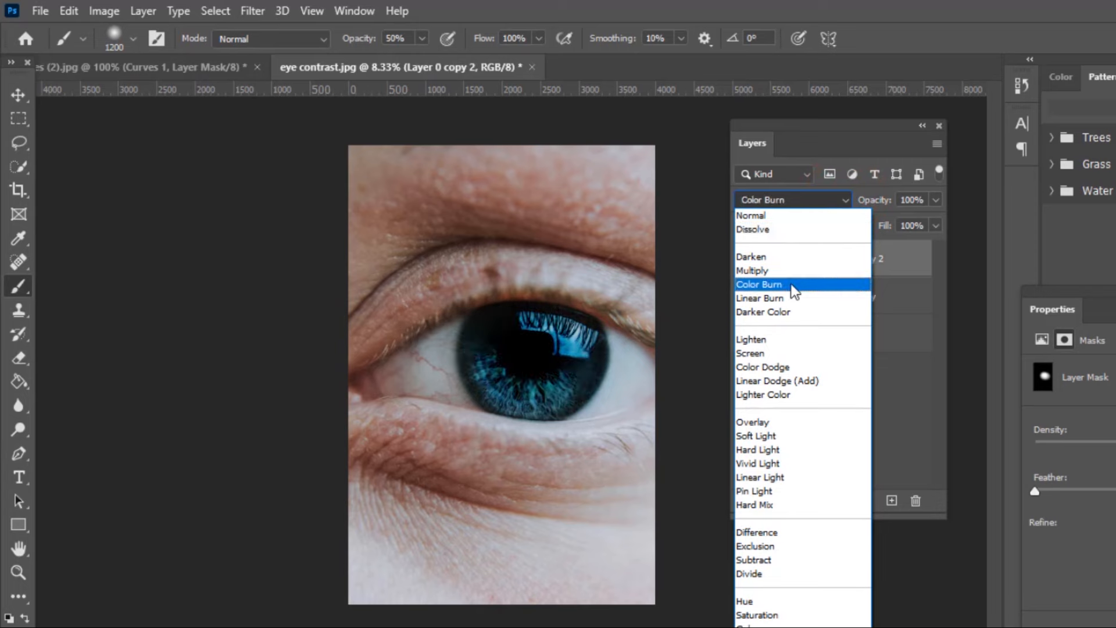
click(762, 271)
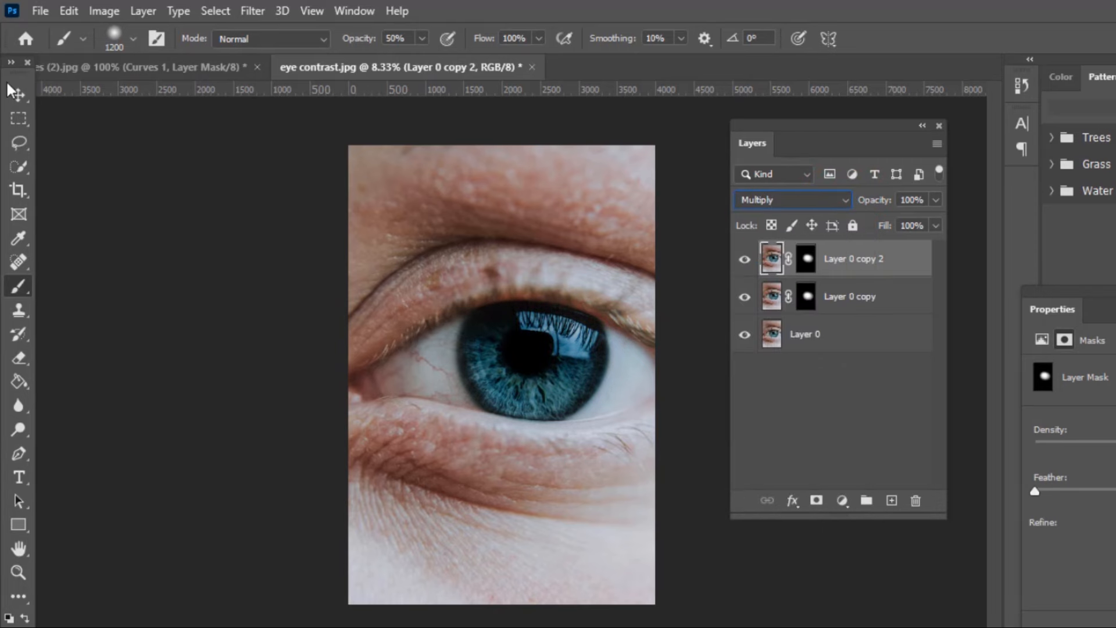
Paint black over the pupil and inner iris on the Multiply layer's mask with the 1200 px Brush at 50% opacity
click(16, 97)
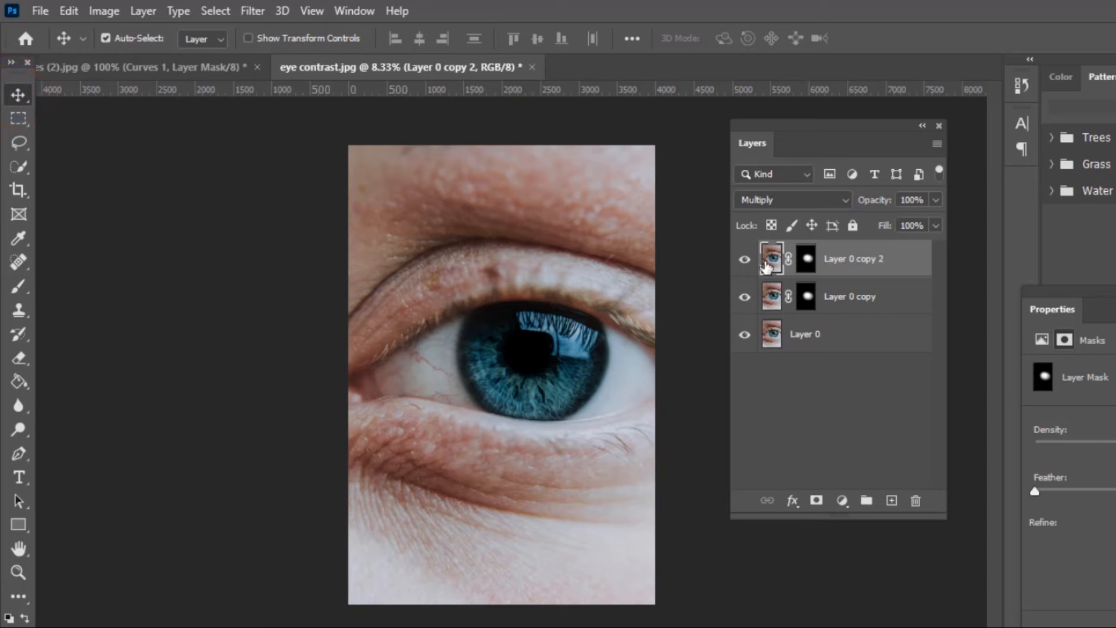
click(805, 266)
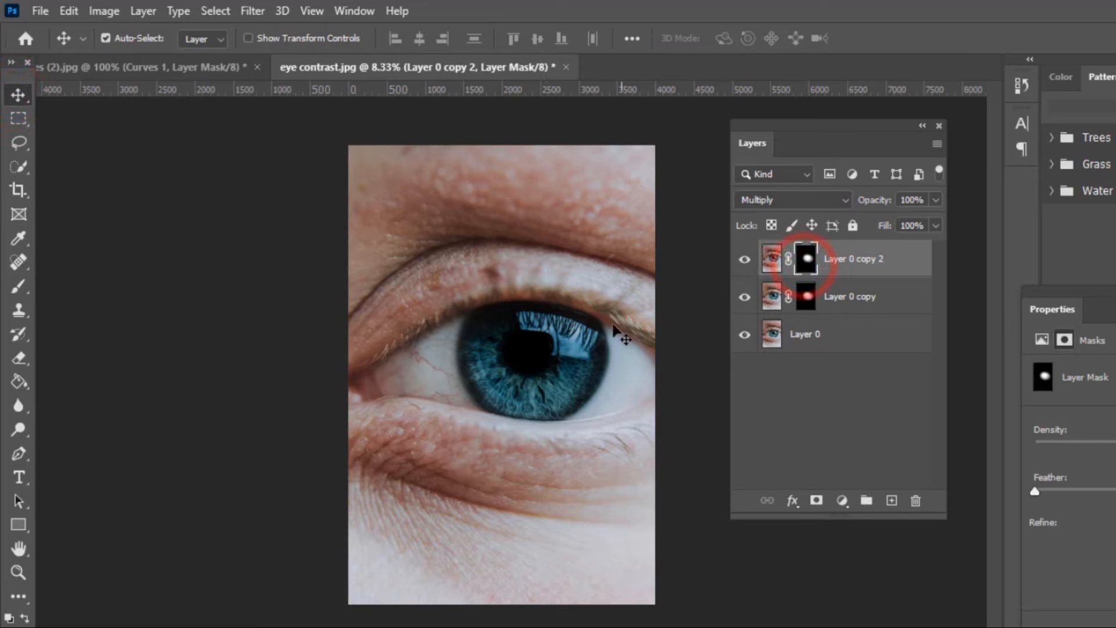
click(10, 287)
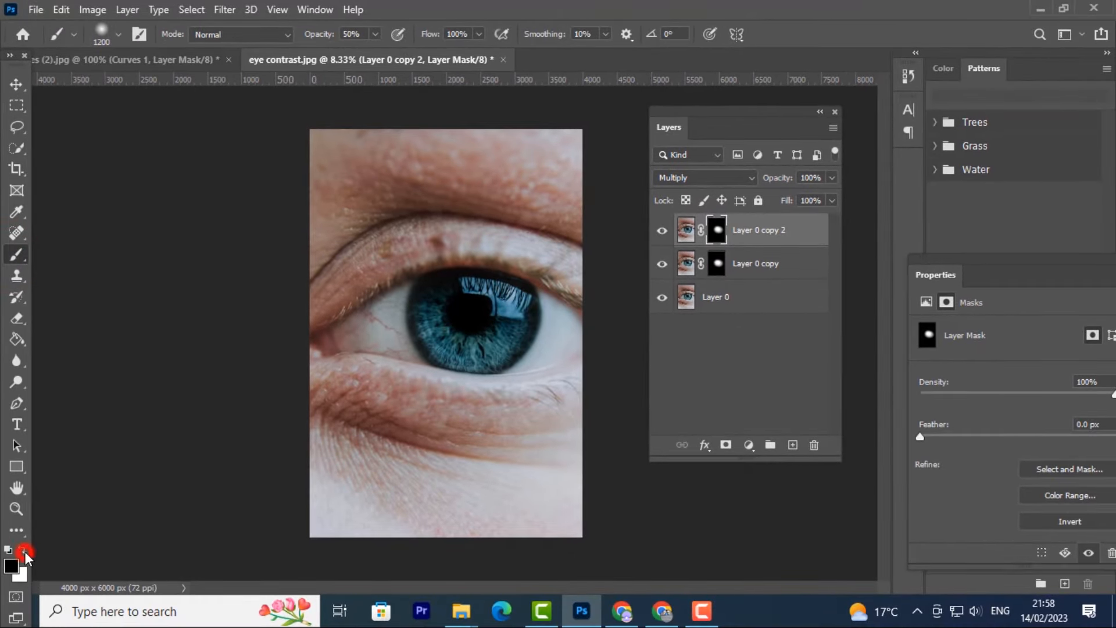
click(24, 551)
click(469, 319)
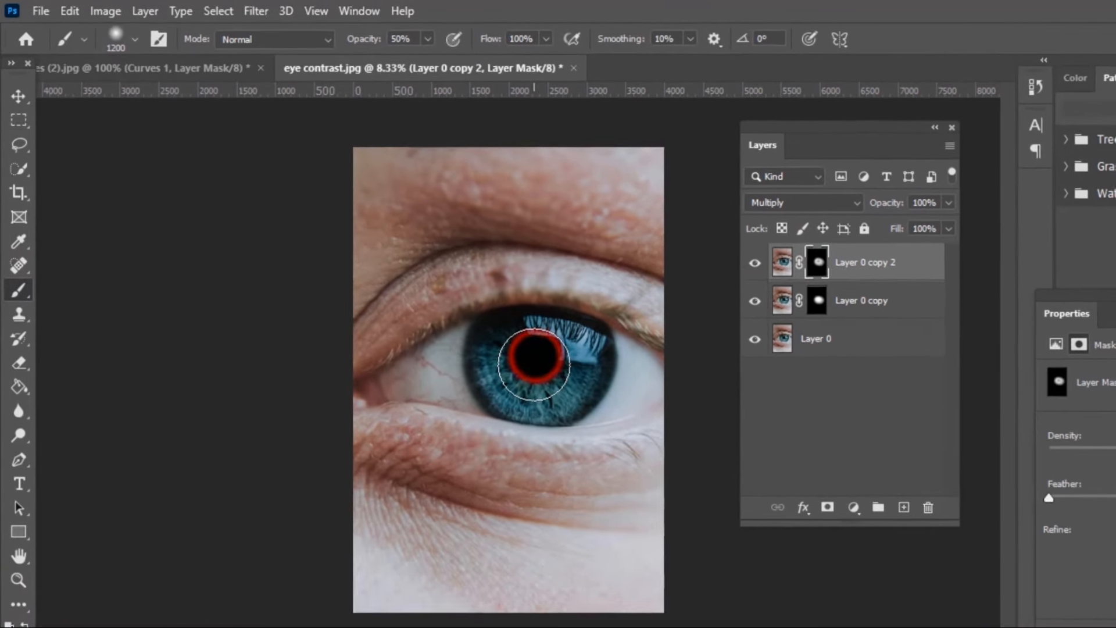
mouse_move(534, 364)
mouse_down()
mouse_move(546, 357)
mouse_move(531, 361)
mouse_move(552, 369)
mouse_move(530, 361)
mouse_move(550, 359)
mouse_up()
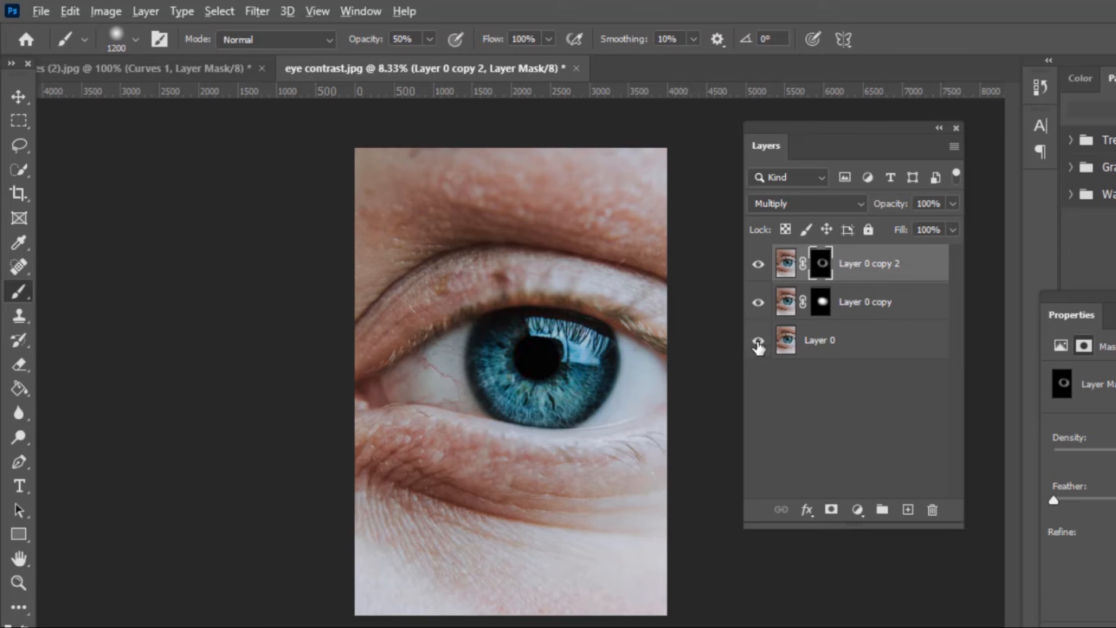
Compare the original eye photo with and without the two masked contrast layers
alt+click(757, 342)
alt+click(758, 342)
alt+click(758, 343)
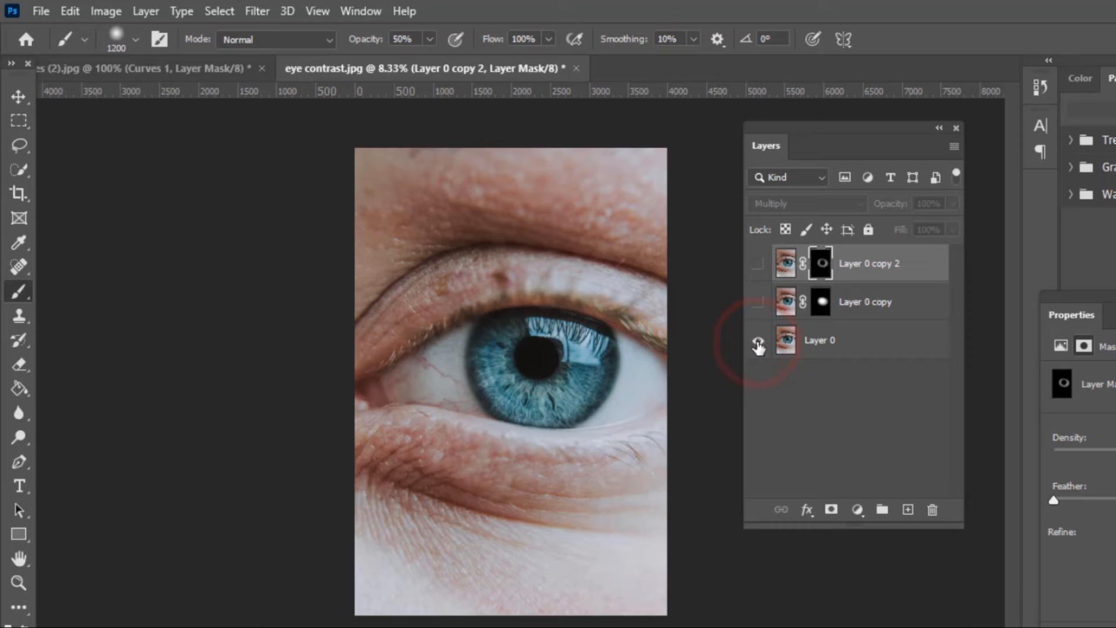
alt+click(758, 343)
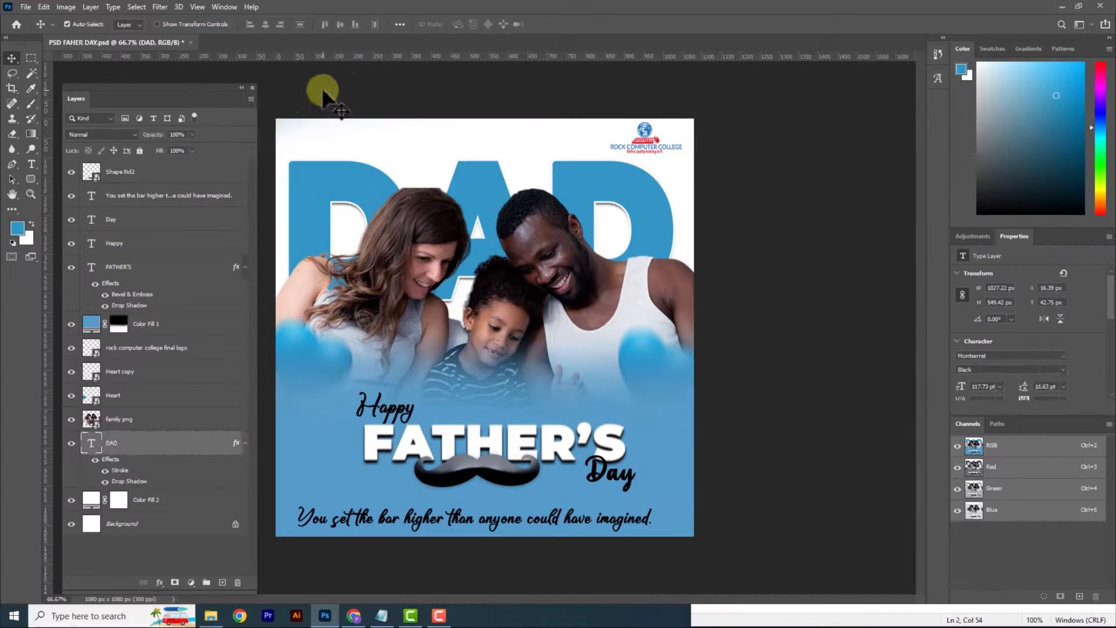
drag(271, 122, 676, 507)
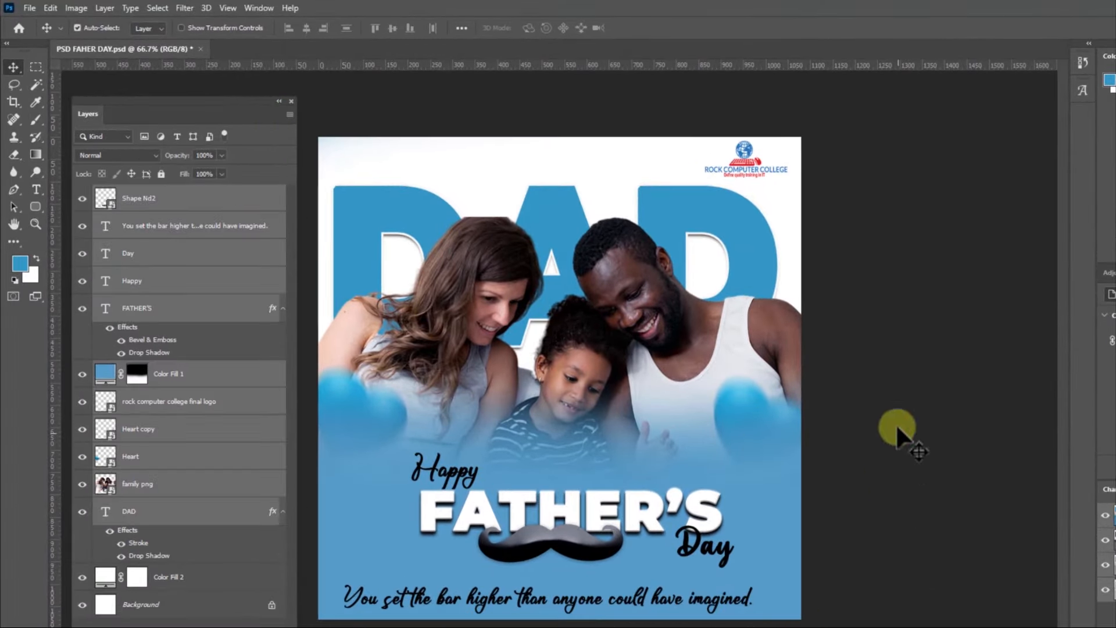
click(897, 433)
click(653, 138)
Create a new 1080 × 1080 px, 300 ppi RGB document named "Happy FAther's day"
click(29, 8)
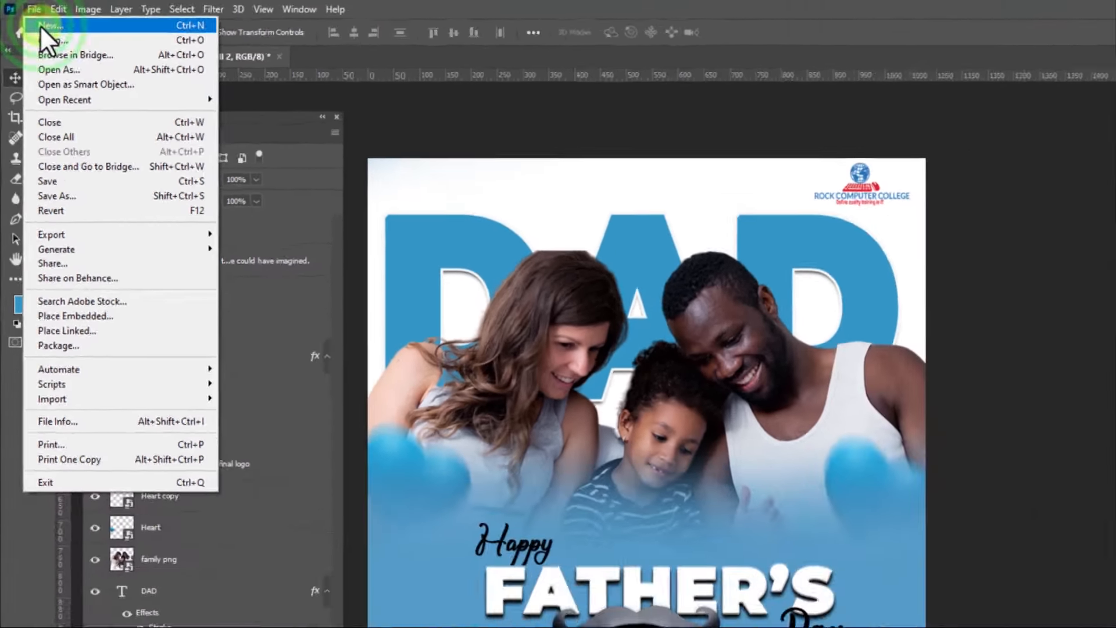
click(67, 38)
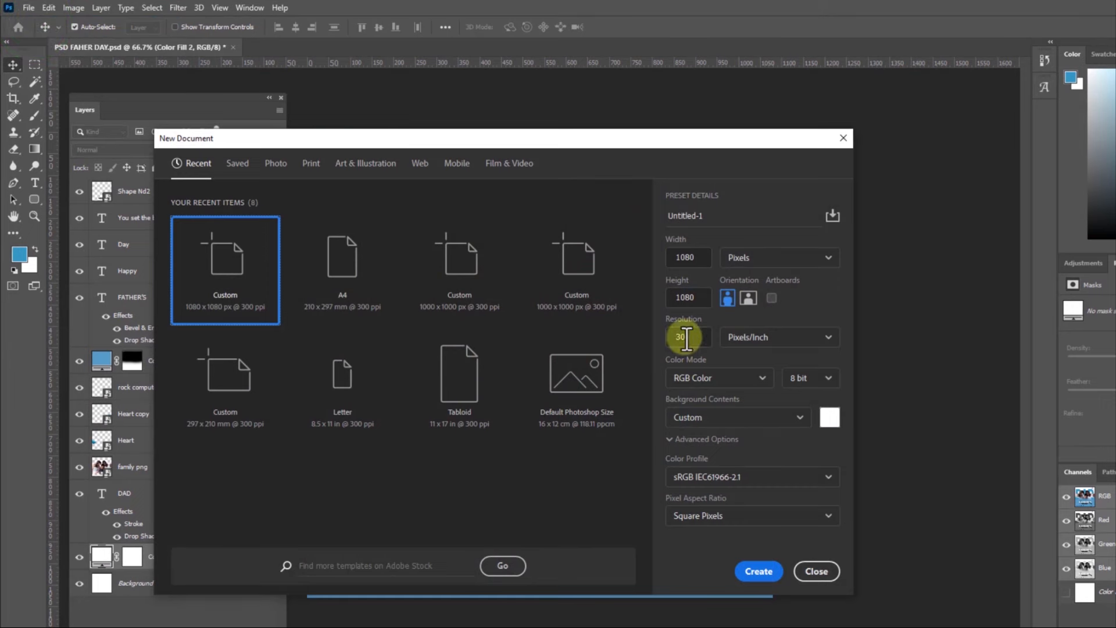
double_click(710, 224)
text(H)
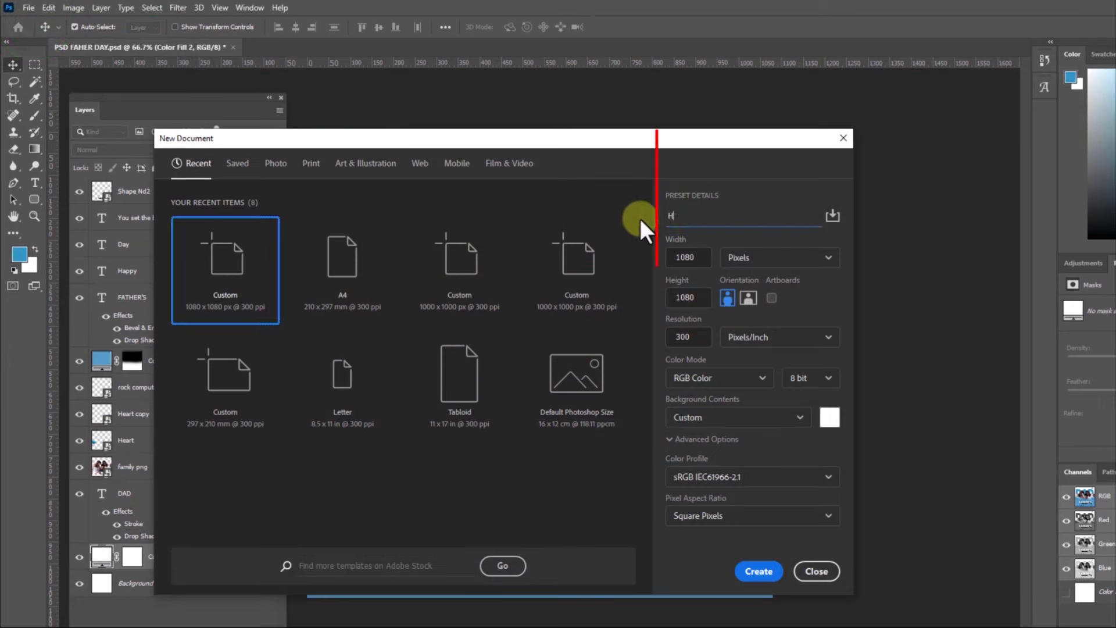
text(appy FAther's day)
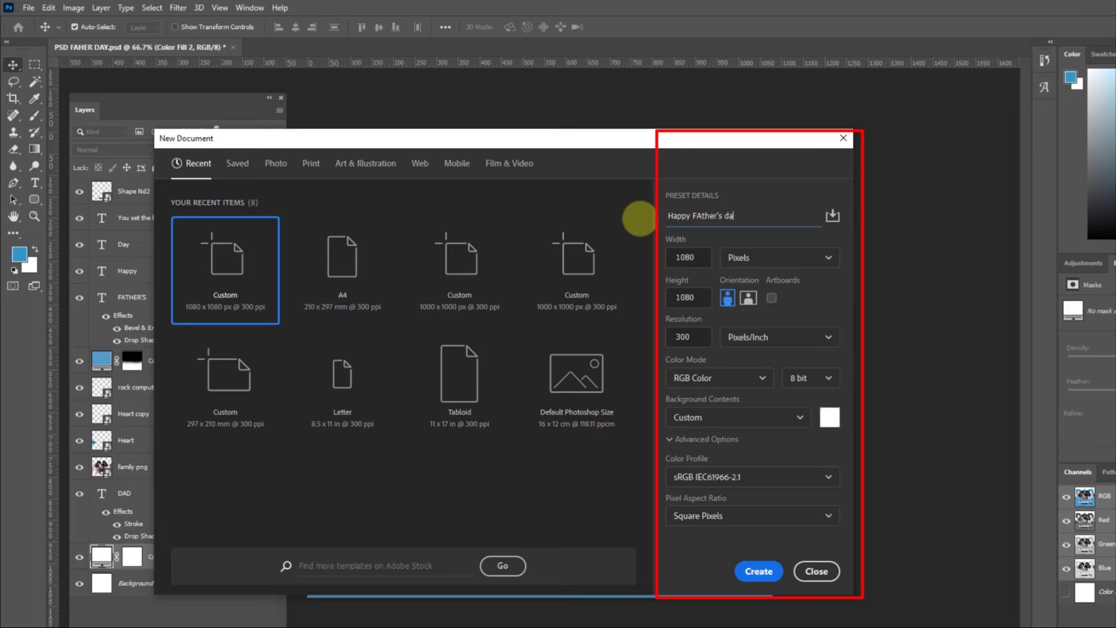
click(758, 570)
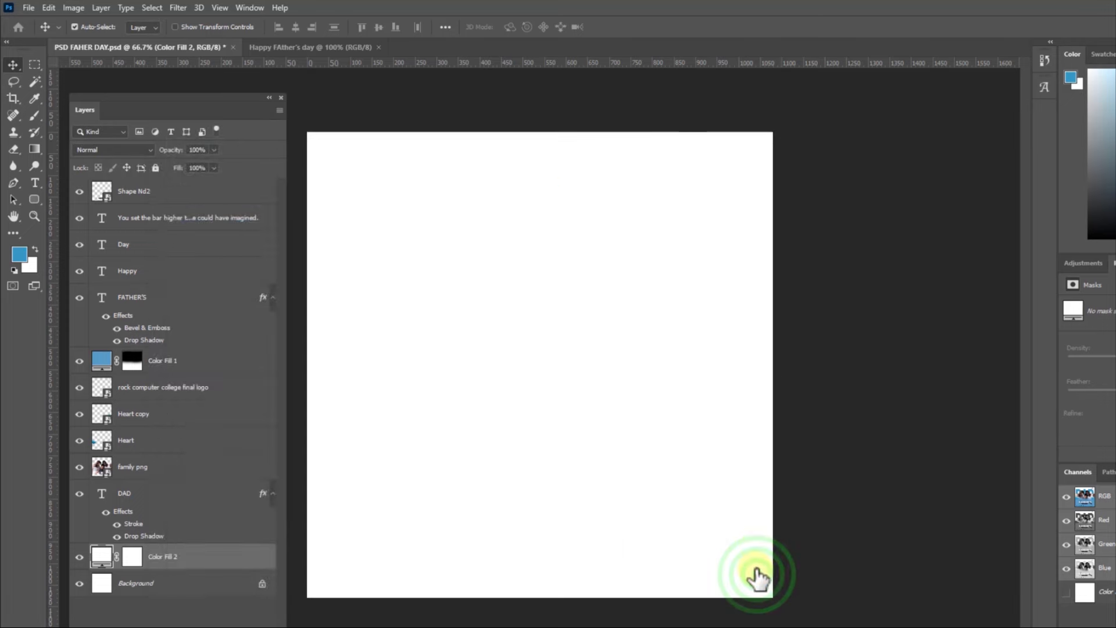
Add the blue text DAD in Montserrat Black at 30 pt on the blank canvas
click(34, 184)
click(391, 315)
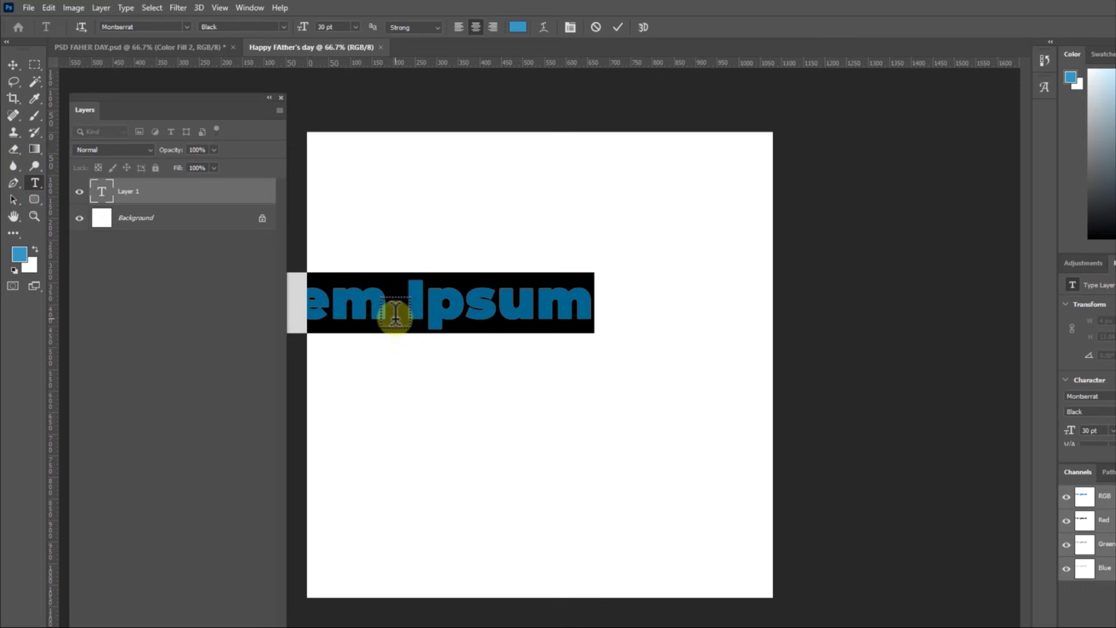
text(DAD)
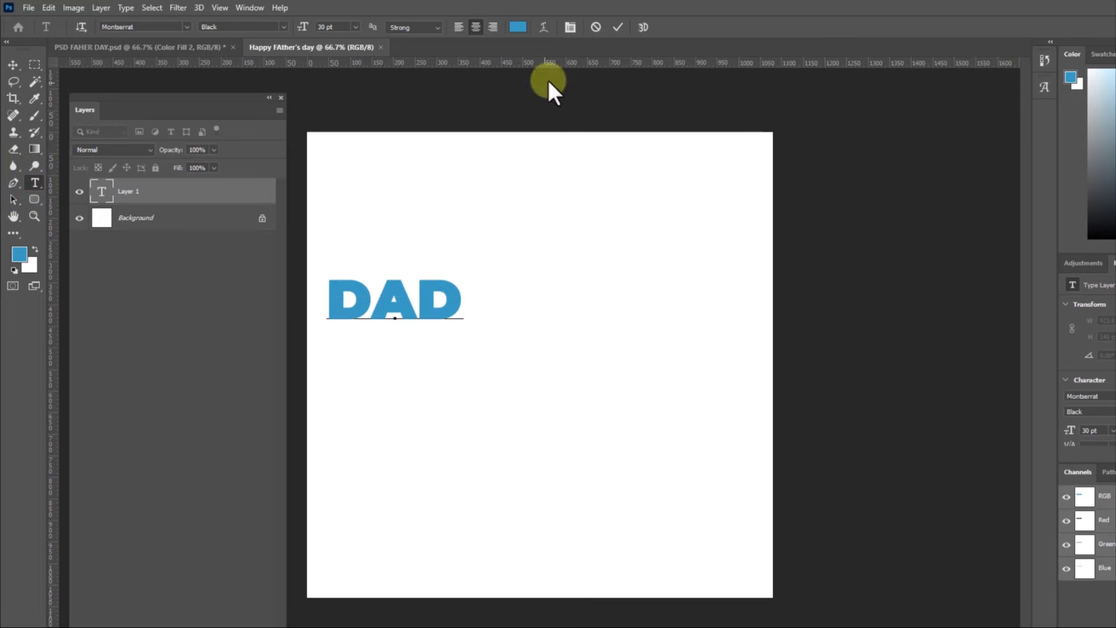
click(424, 294)
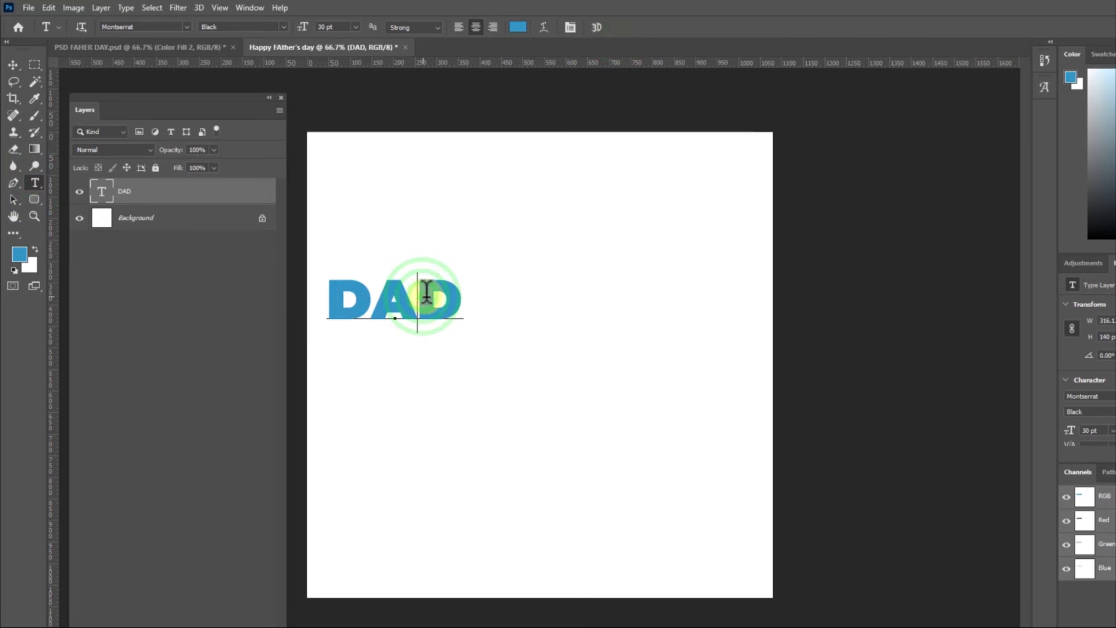
Scale the DAD text to about 988 px wide and position it across the upper half of the canvas
click(12, 64)
drag(408, 316, 511, 300)
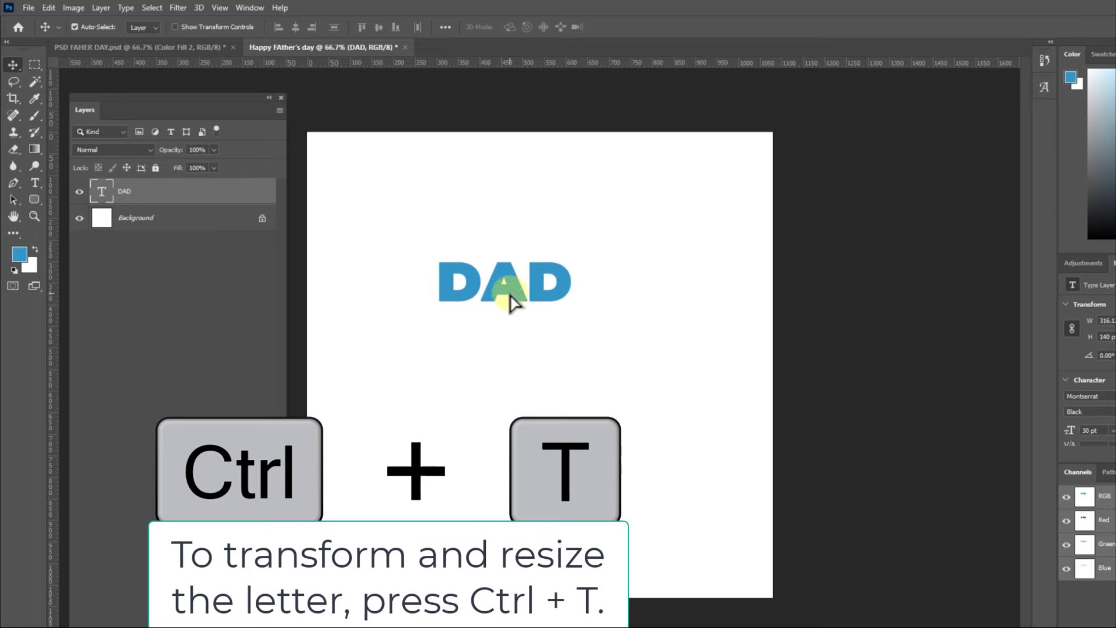
key(ctrl+t)
drag(574, 314, 744, 463)
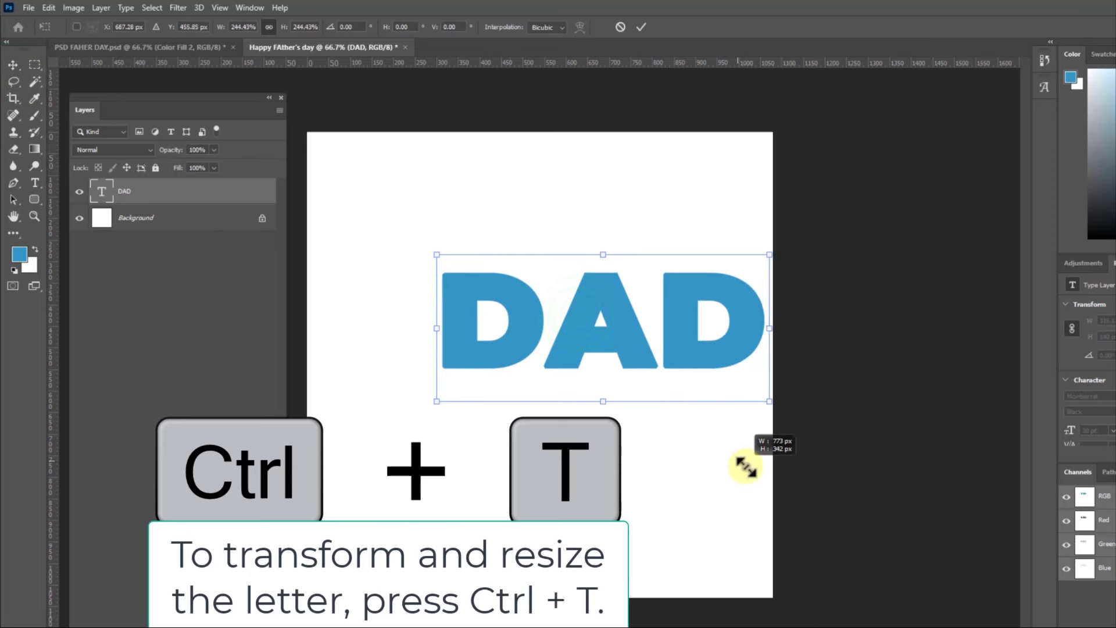
drag(677, 335, 604, 264)
drag(699, 326, 785, 366)
drag(718, 299, 682, 295)
click(640, 27)
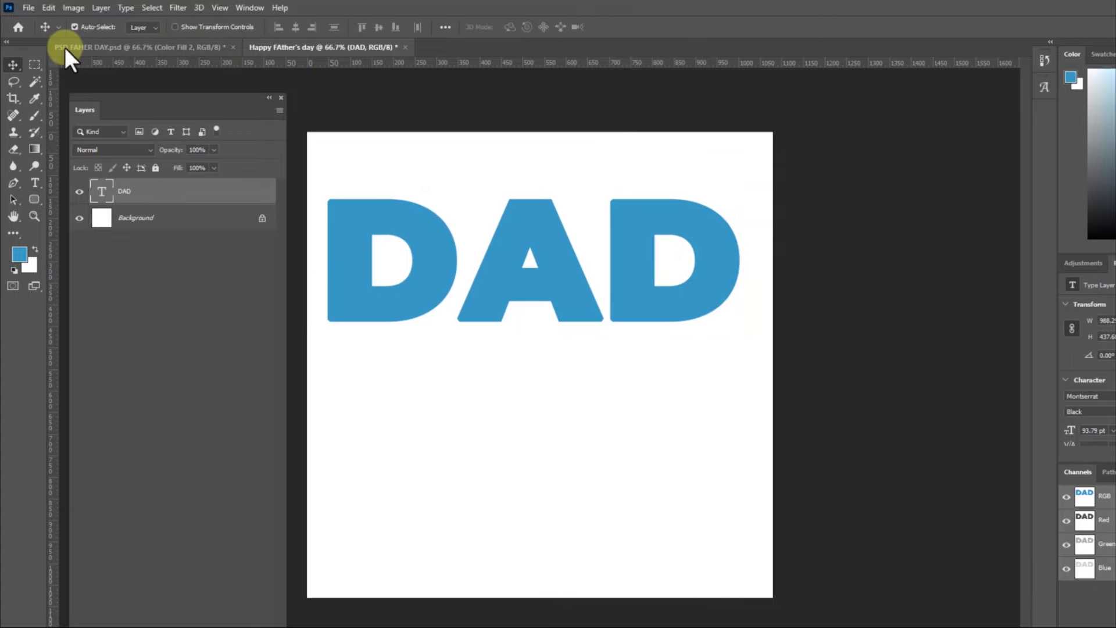
Place the family png image as an embedded object over the DAD text and shift the DAD text slightly upward
click(28, 7)
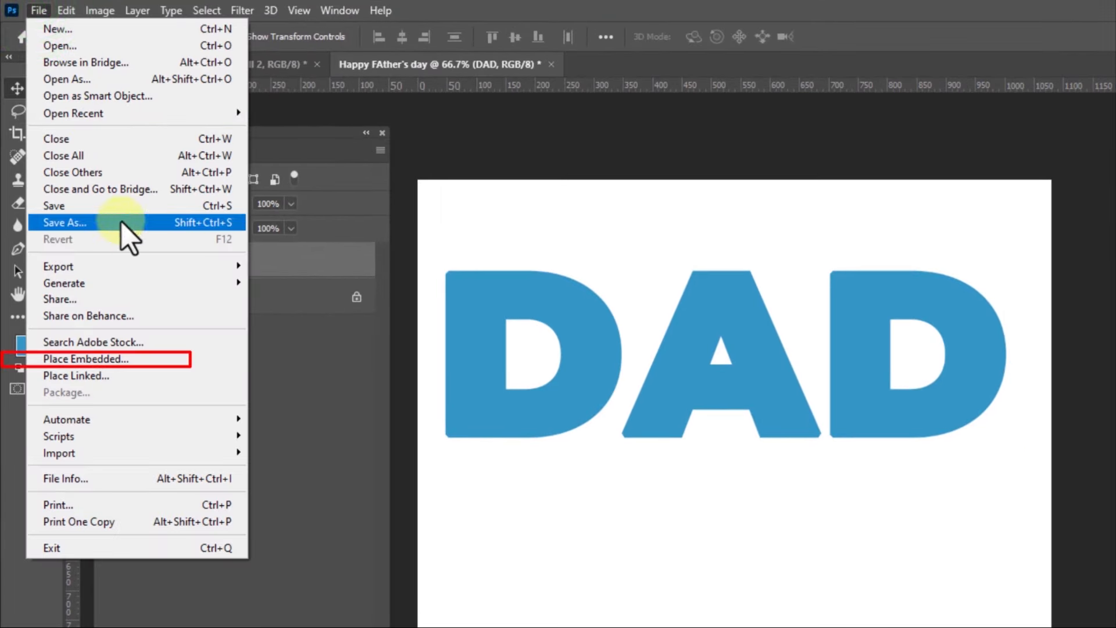
click(86, 358)
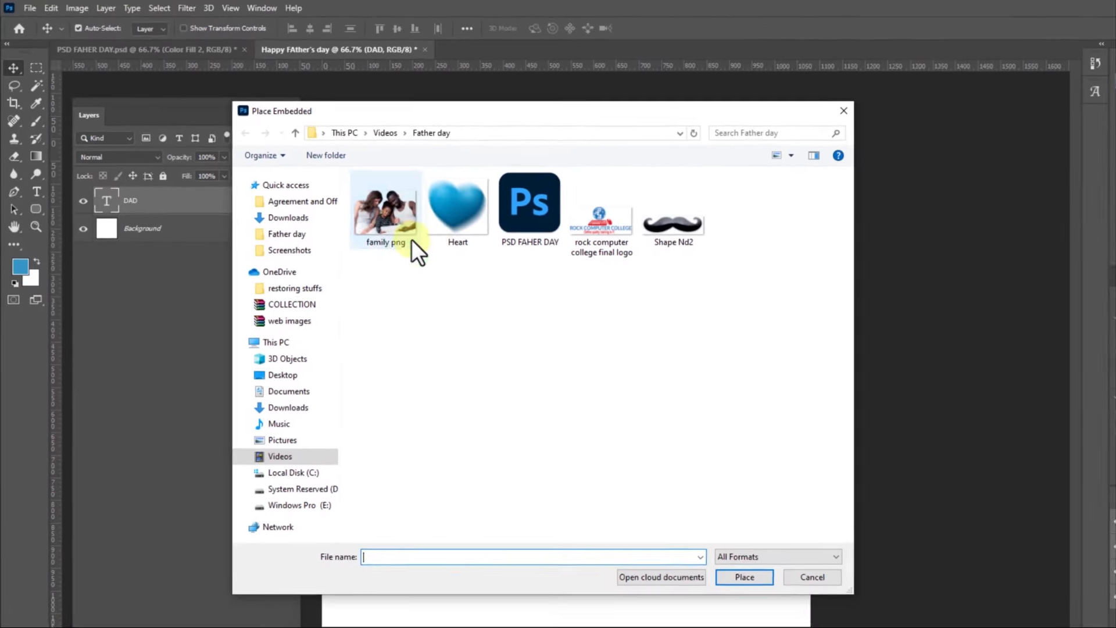
click(383, 215)
click(731, 574)
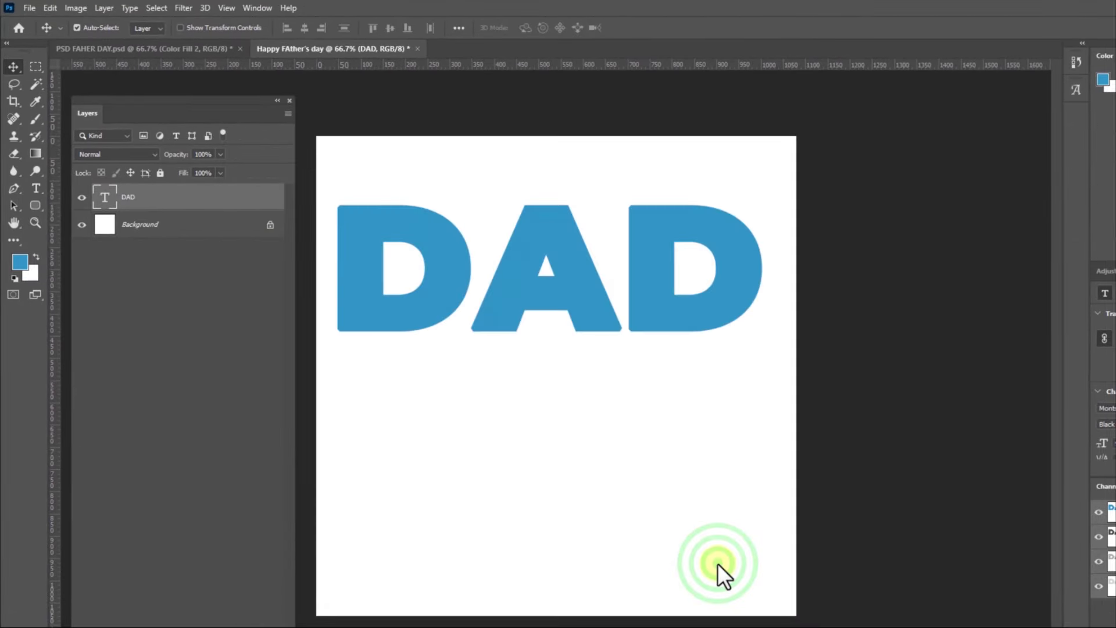
mouse_move(675, 415)
mouse_down()
mouse_move(684, 378)
mouse_move(673, 399)
mouse_up()
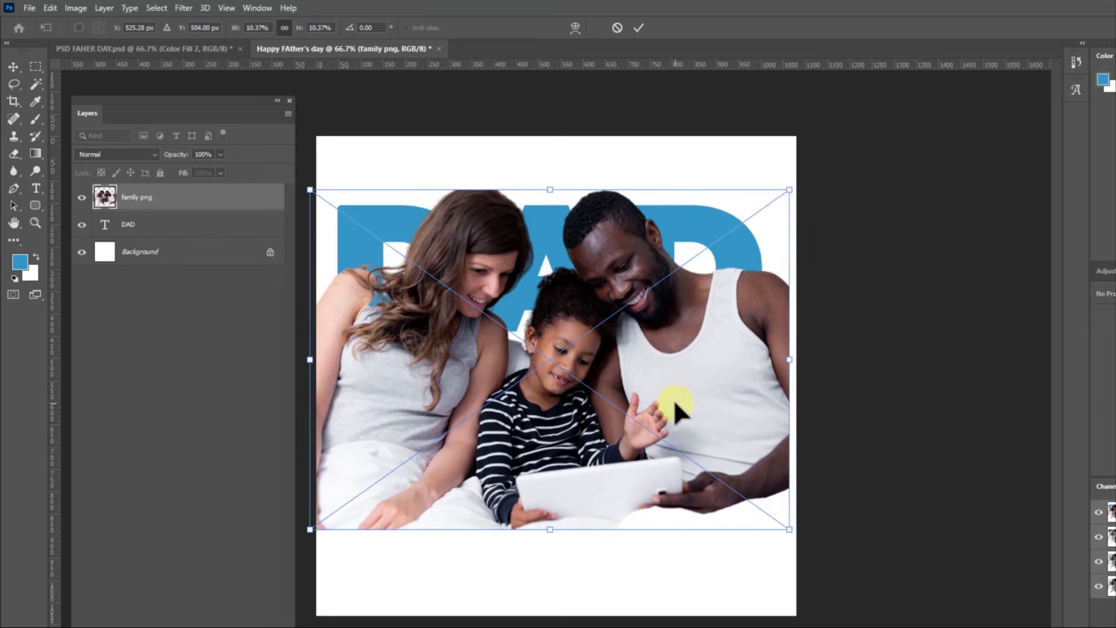
click(638, 27)
drag(716, 247, 712, 214)
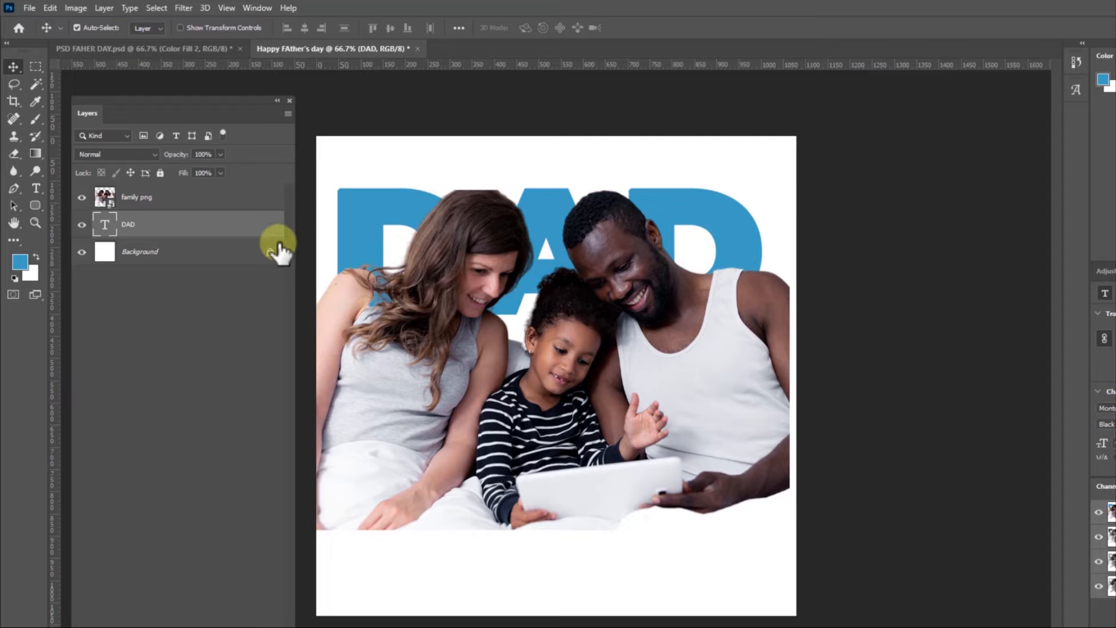
Add a Solid Color fill layer in blue 2b8fbd above the family png layer
click(181, 199)
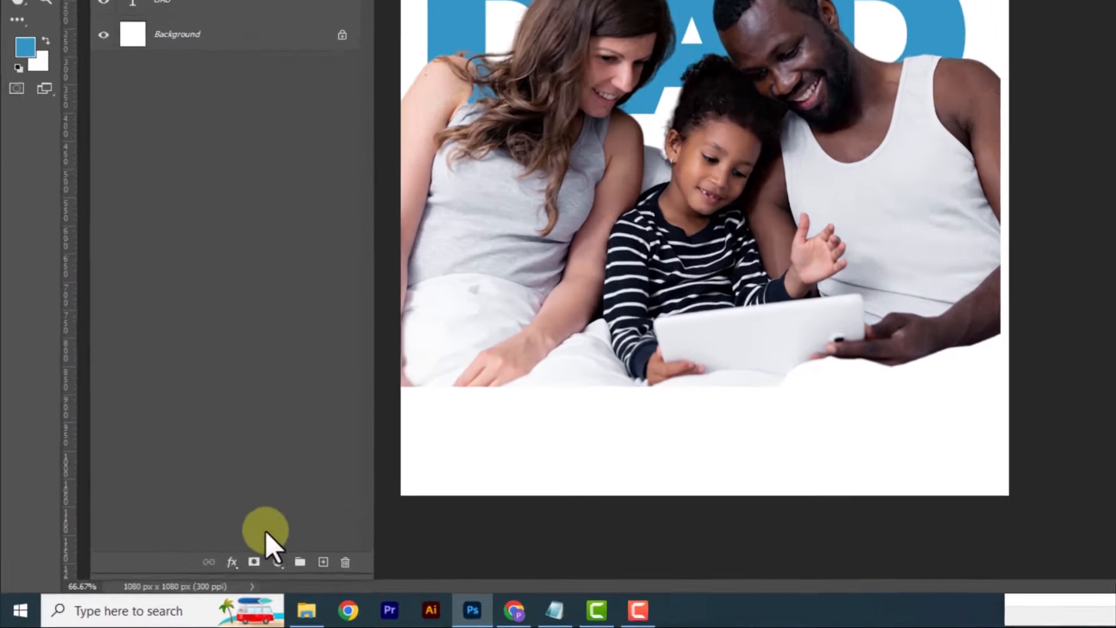
click(277, 561)
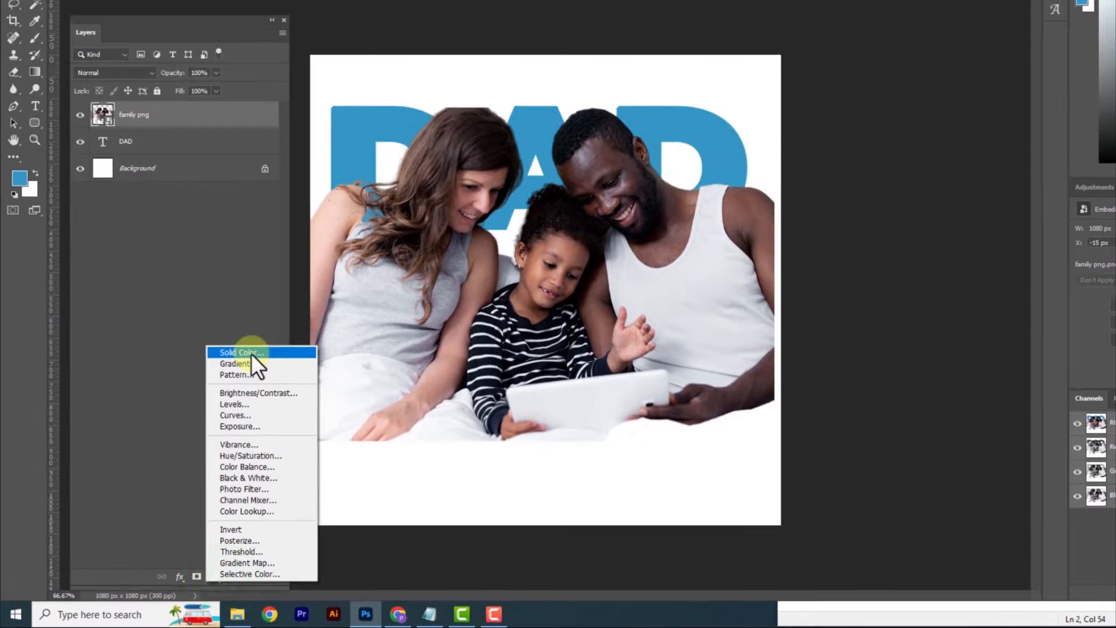
click(251, 352)
click(928, 219)
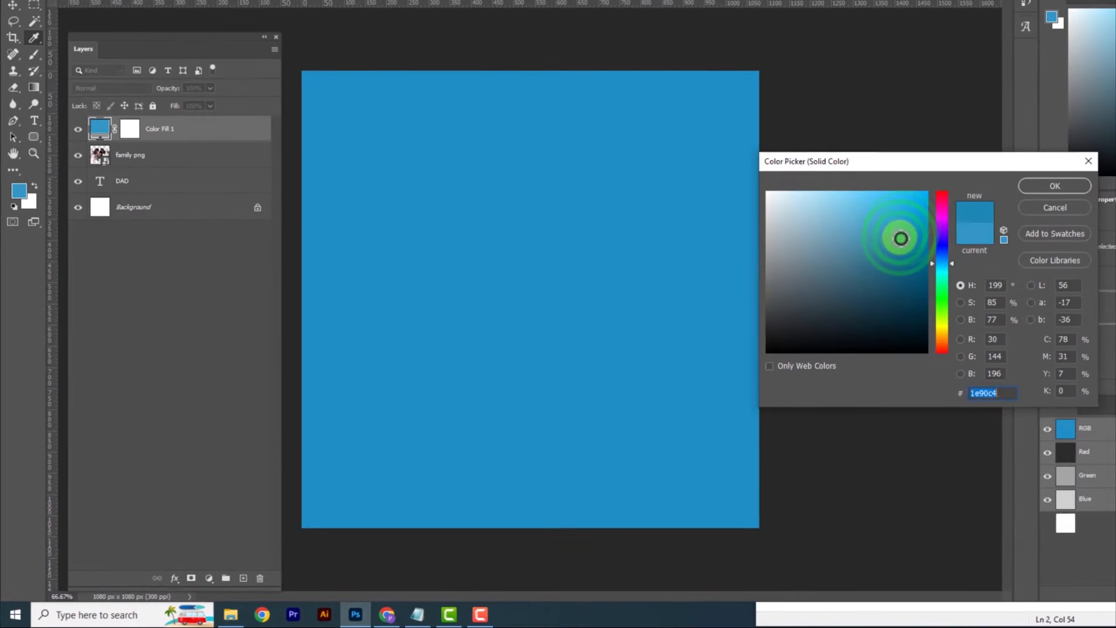
click(892, 233)
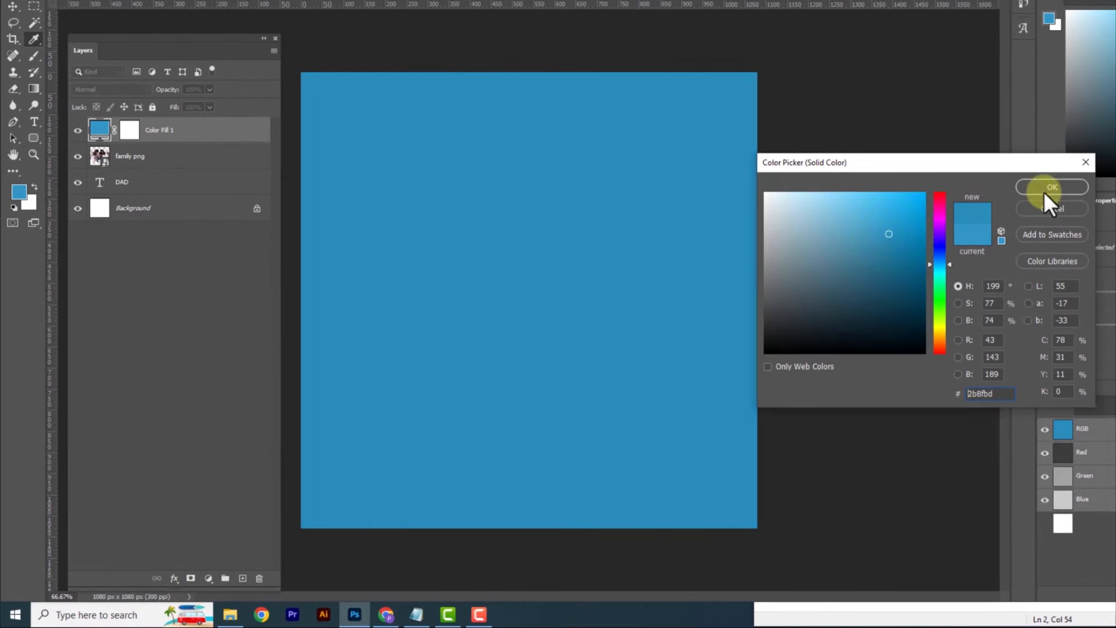
click(1050, 187)
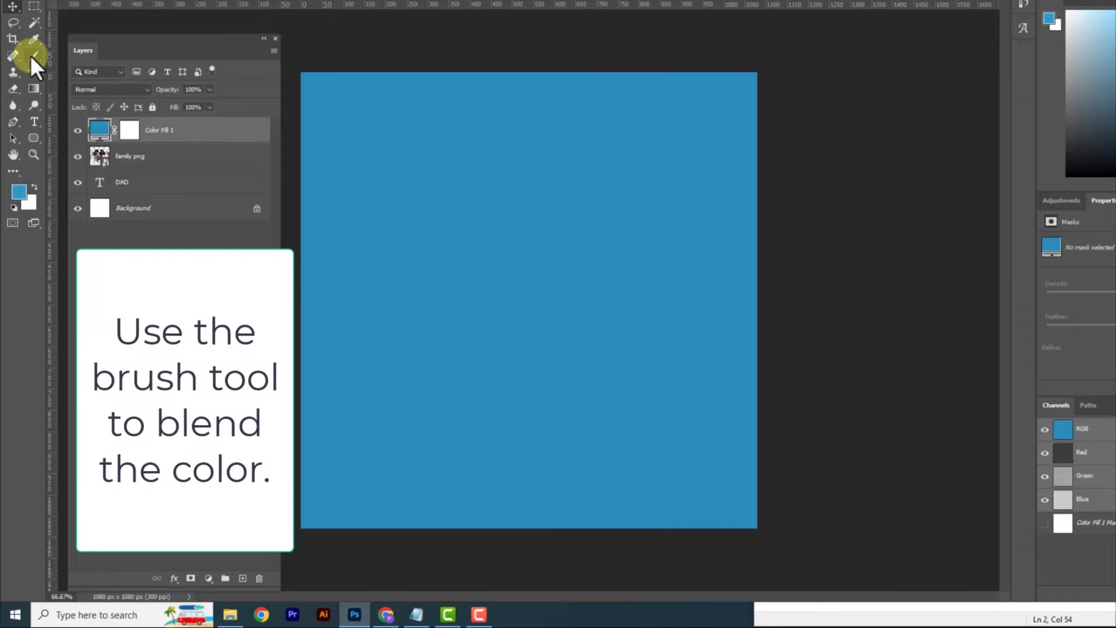
Paint black on the blue fill layer's mask with a 500 px soft brush to reveal the family and DAD, leaving blue fading in below
click(33, 55)
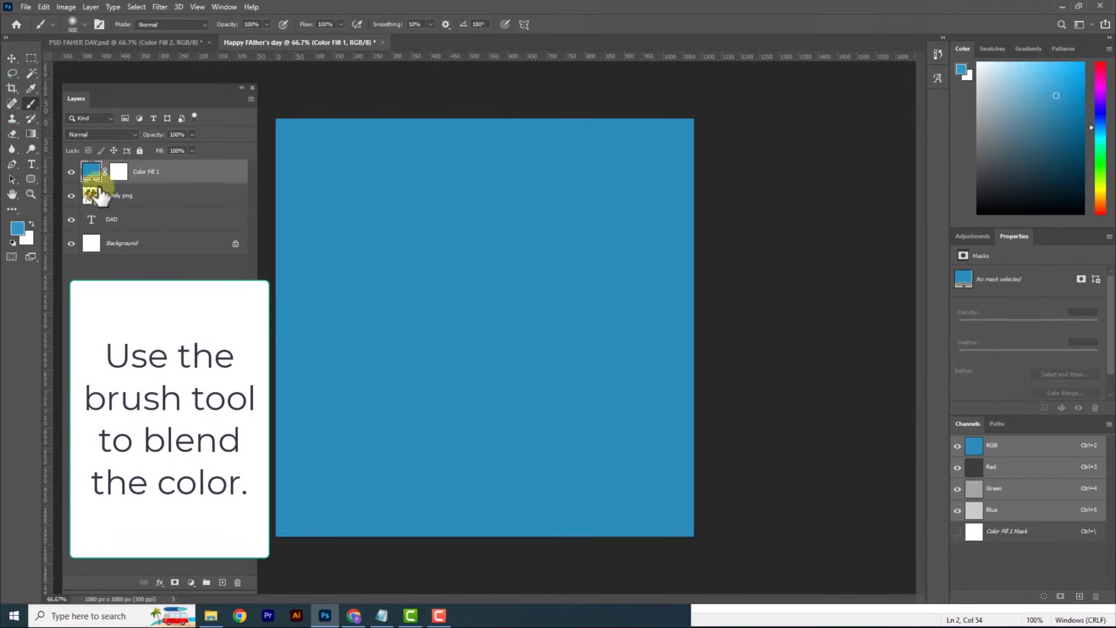
click(118, 172)
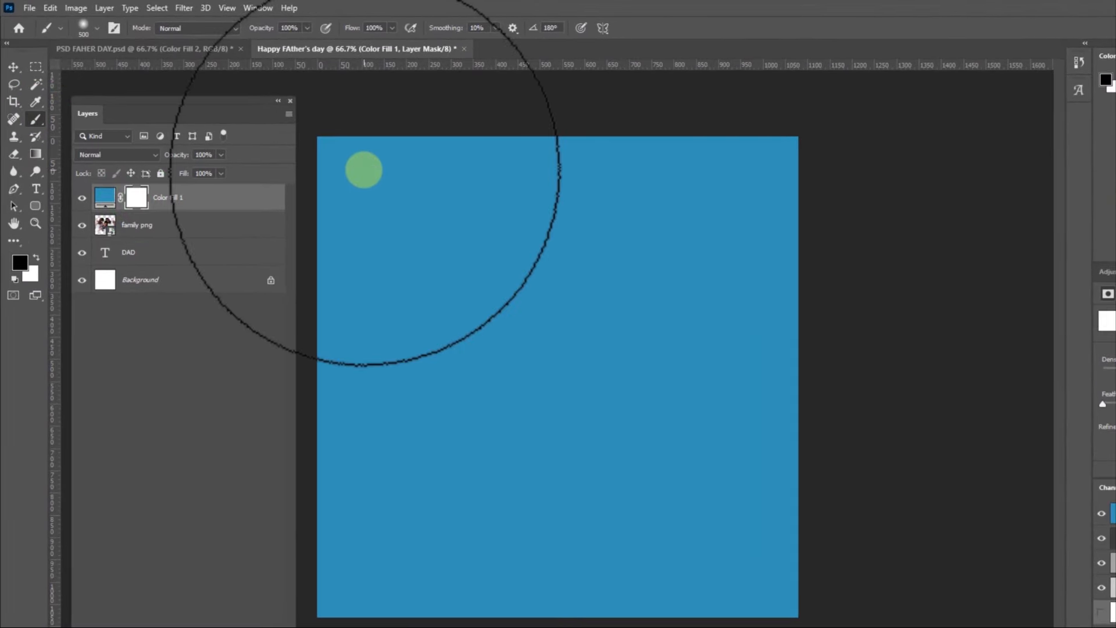
mouse_move(366, 169)
mouse_down()
mouse_move(552, 186)
mouse_move(530, 249)
mouse_move(490, 278)
mouse_move(864, 279)
mouse_up()
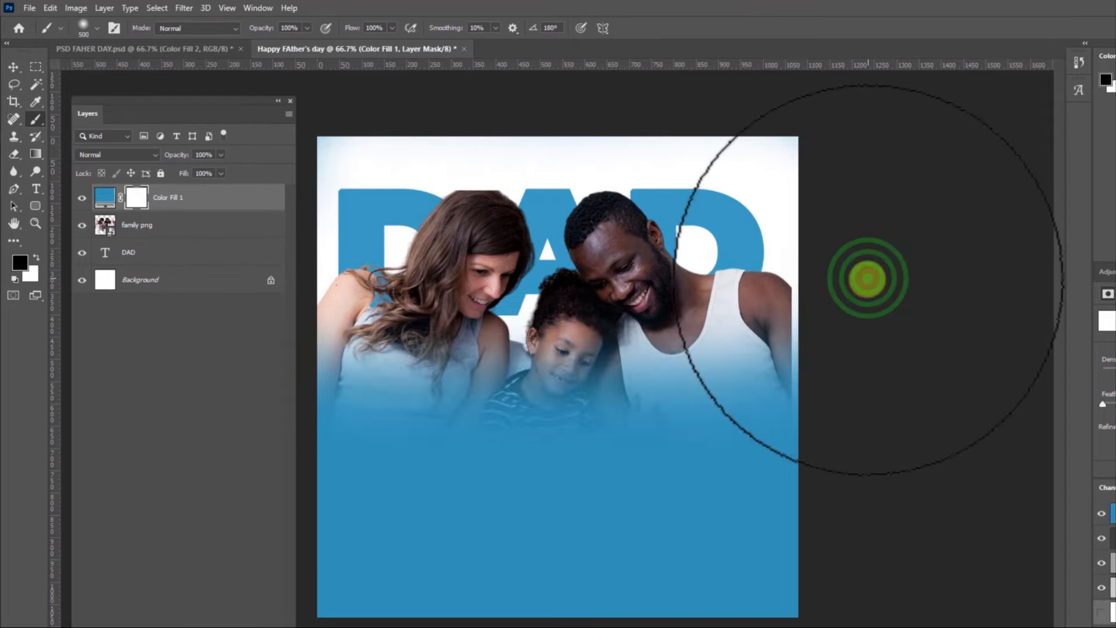
mouse_move(557, 371)
mouse_down()
mouse_move(337, 366)
mouse_move(692, 366)
mouse_move(630, 363)
mouse_move(639, 340)
mouse_up()
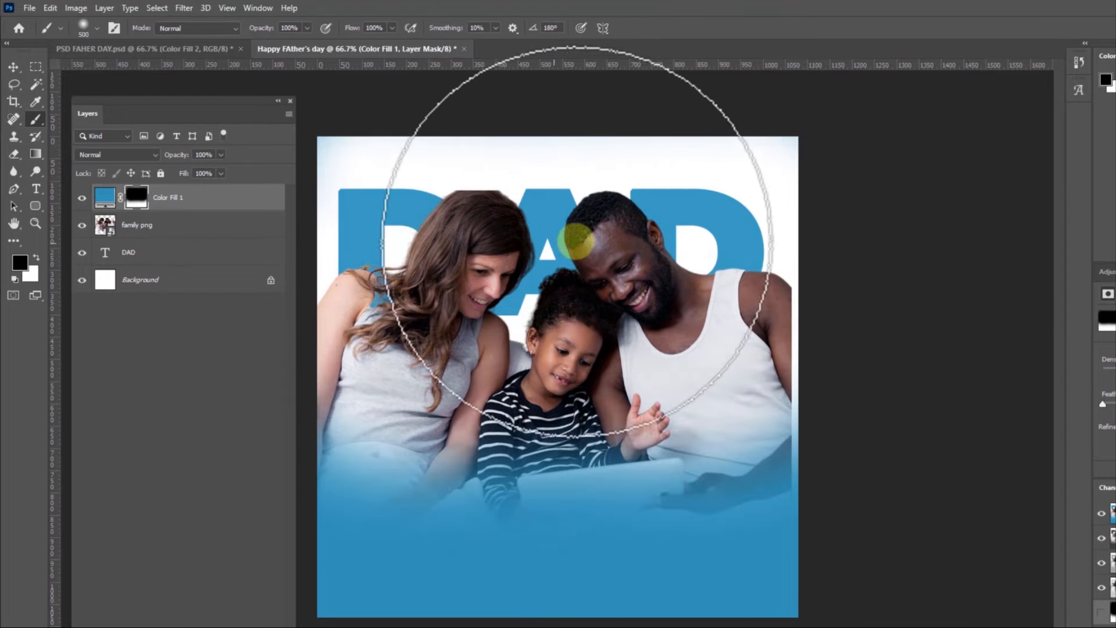
click(12, 67)
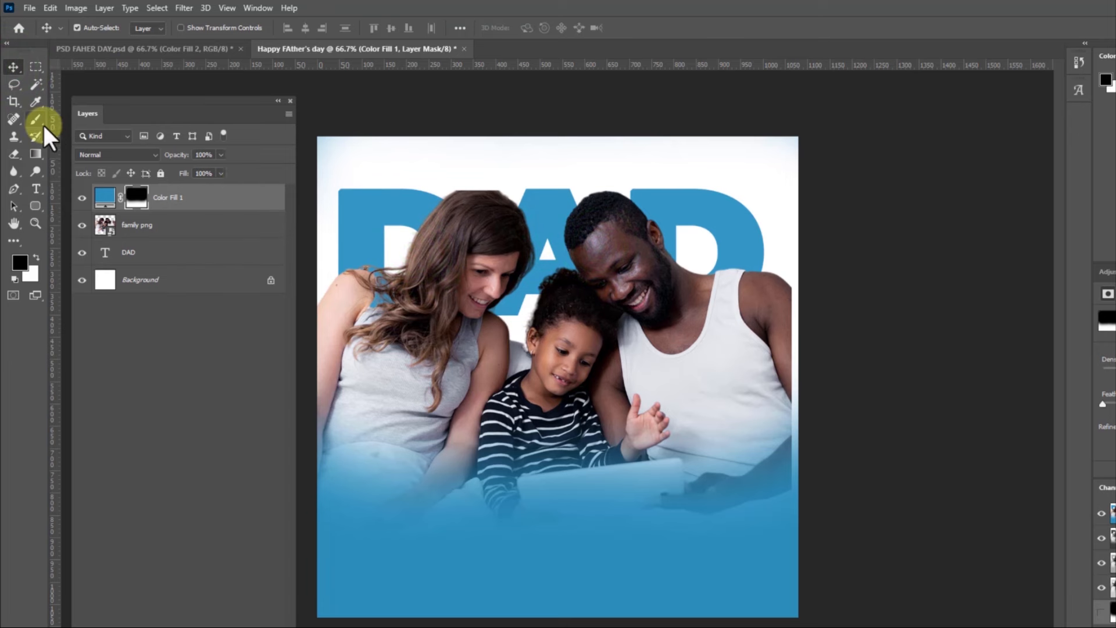
Add the text FATHER'S in Montserrat Black at 30 pt across the lower part of the family image
click(36, 187)
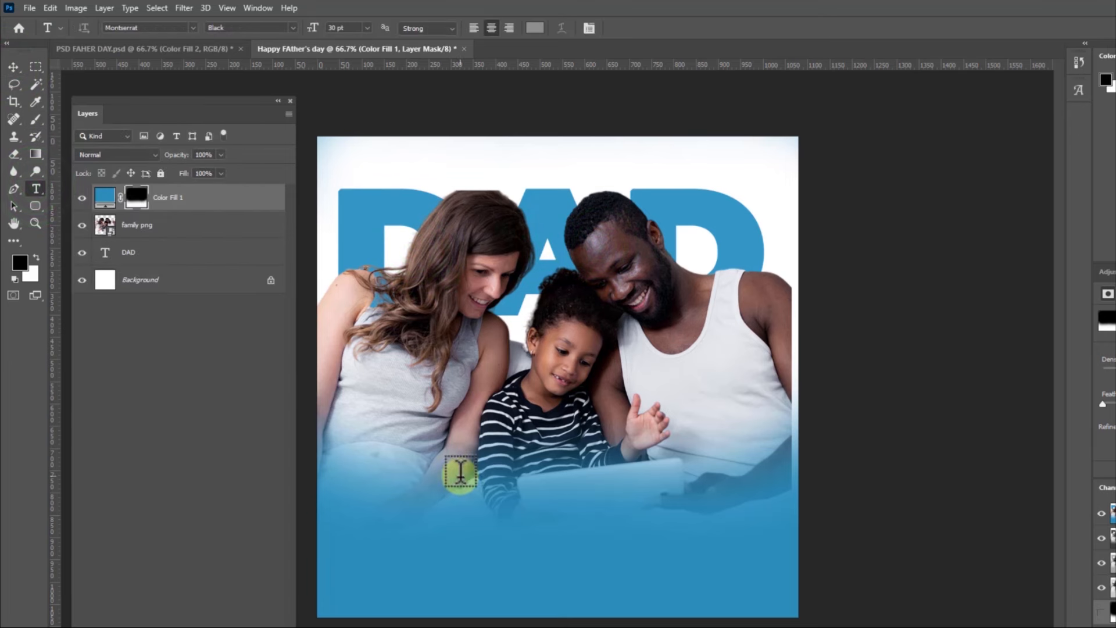
click(498, 503)
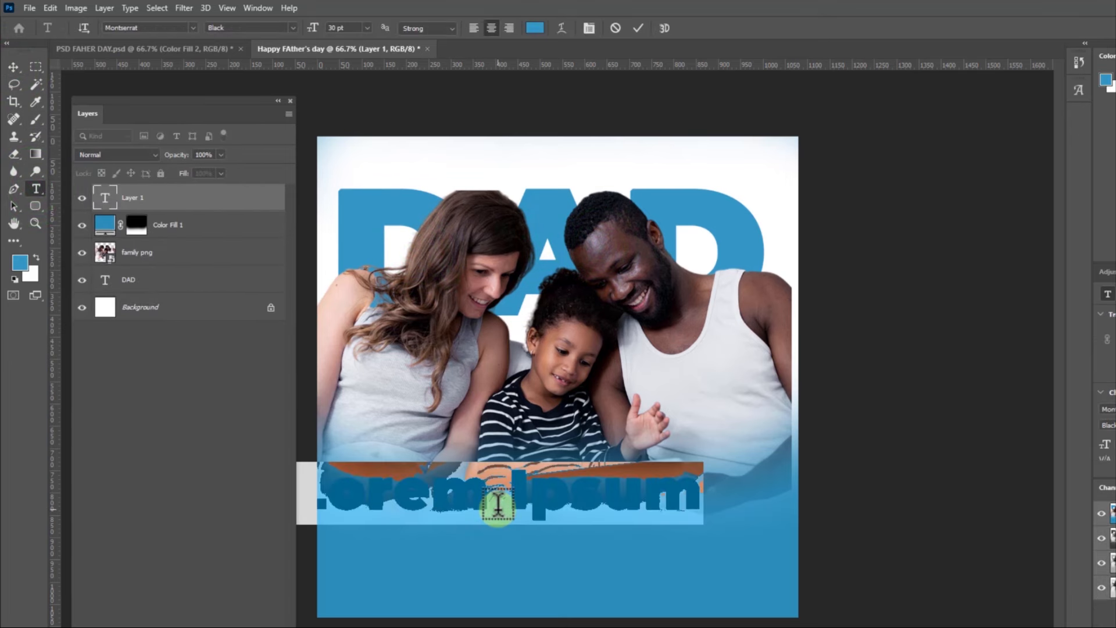
text(FATHER)
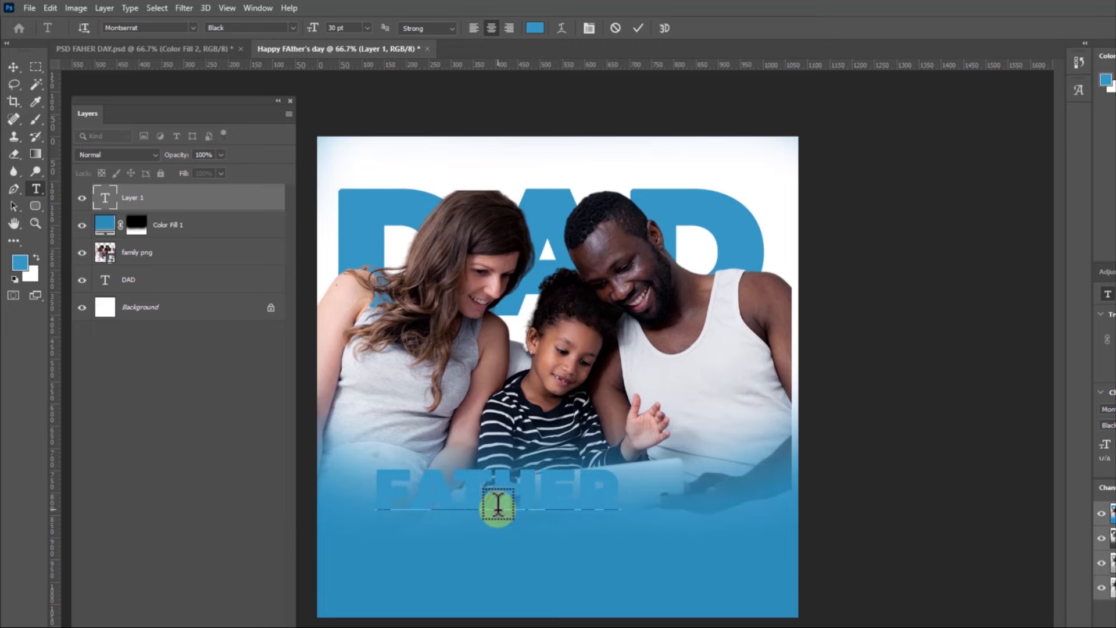
text('S)
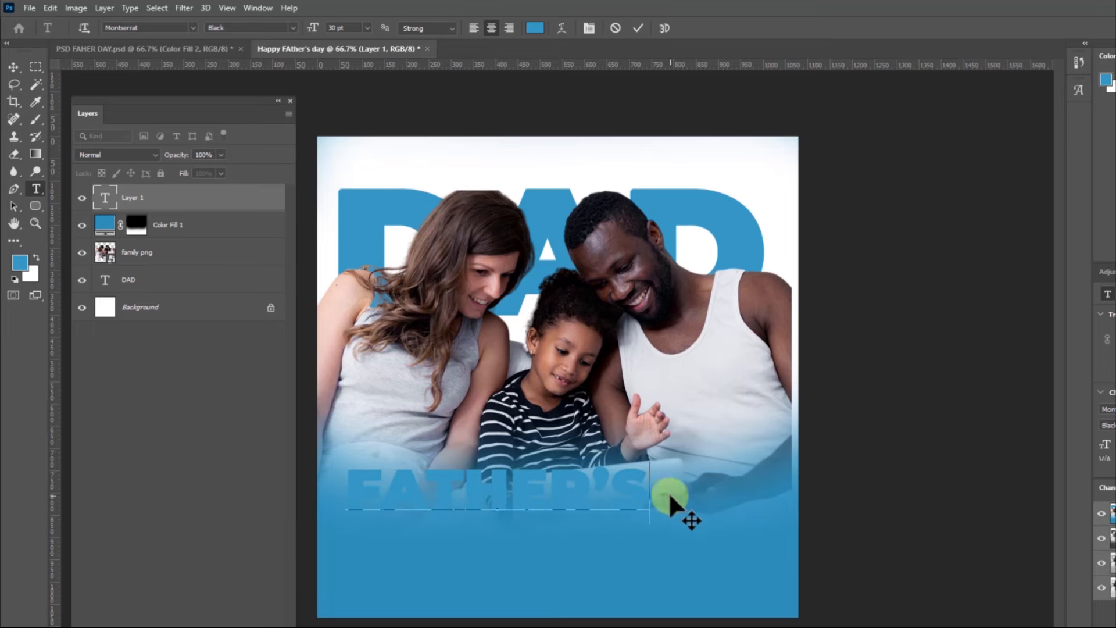
Color the FATHER'S text white (ffffff) and center it lower on the blue area
drag(656, 485, 340, 485)
click(534, 28)
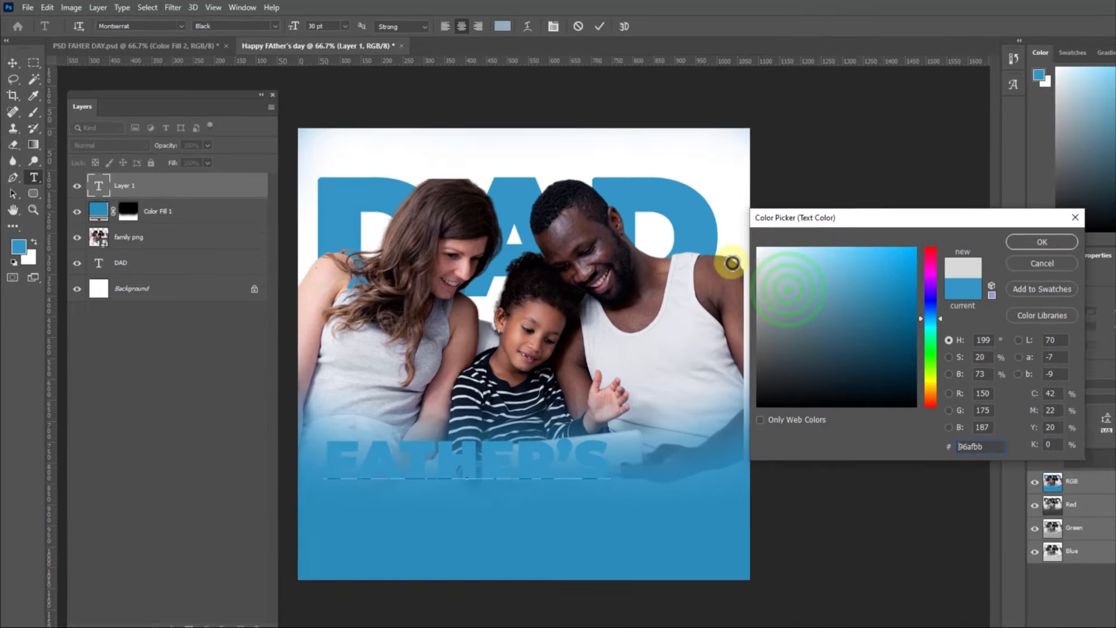
text(ffffff)
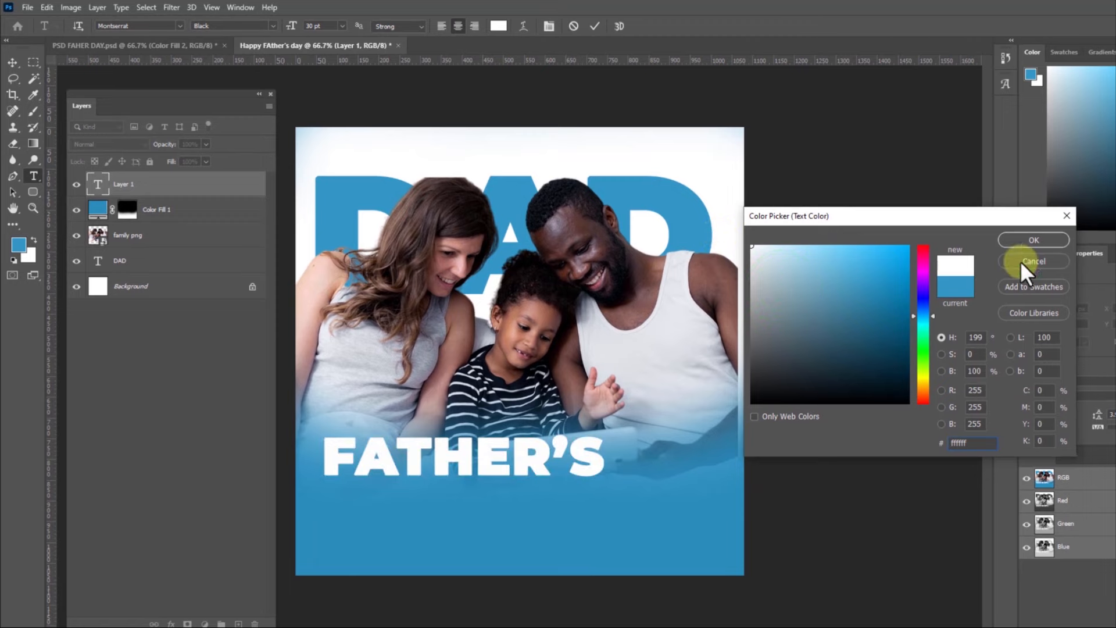
click(1104, 260)
click(594, 26)
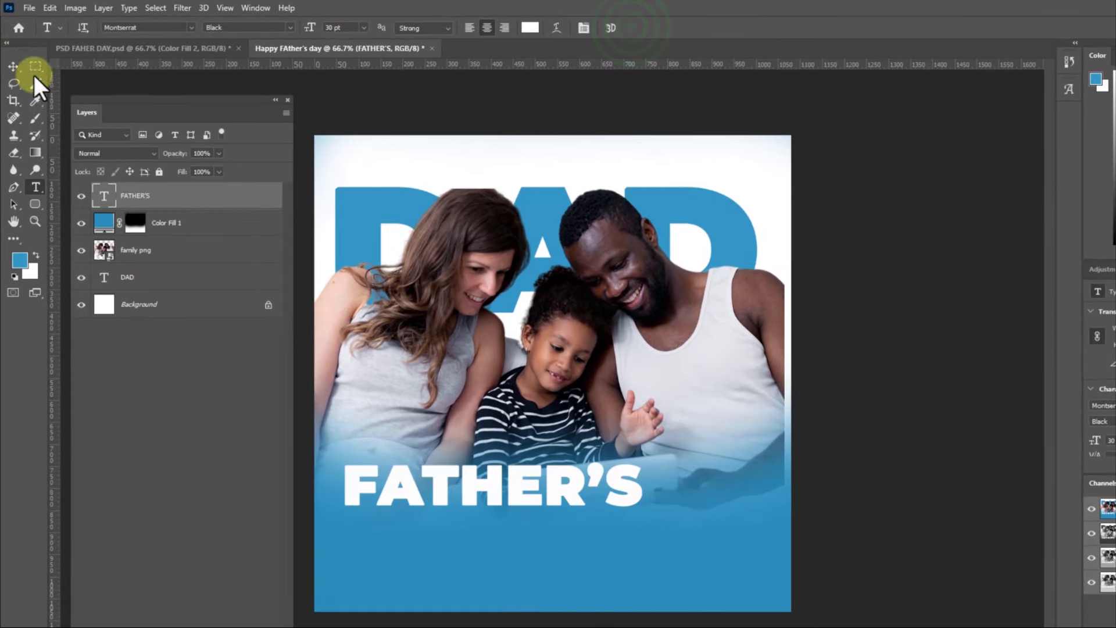
click(12, 62)
drag(503, 484, 544, 513)
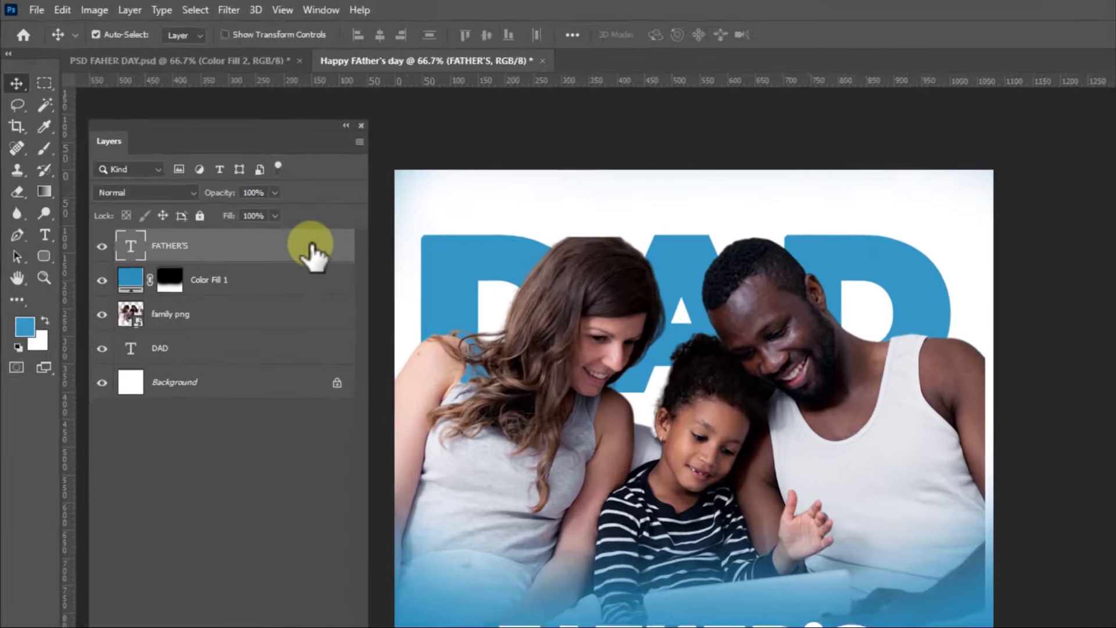
Apply Bevel & Emboss with the Emboss style and a Drop Shadow to the FATHER'S text layer
right_click(244, 195)
click(296, 100)
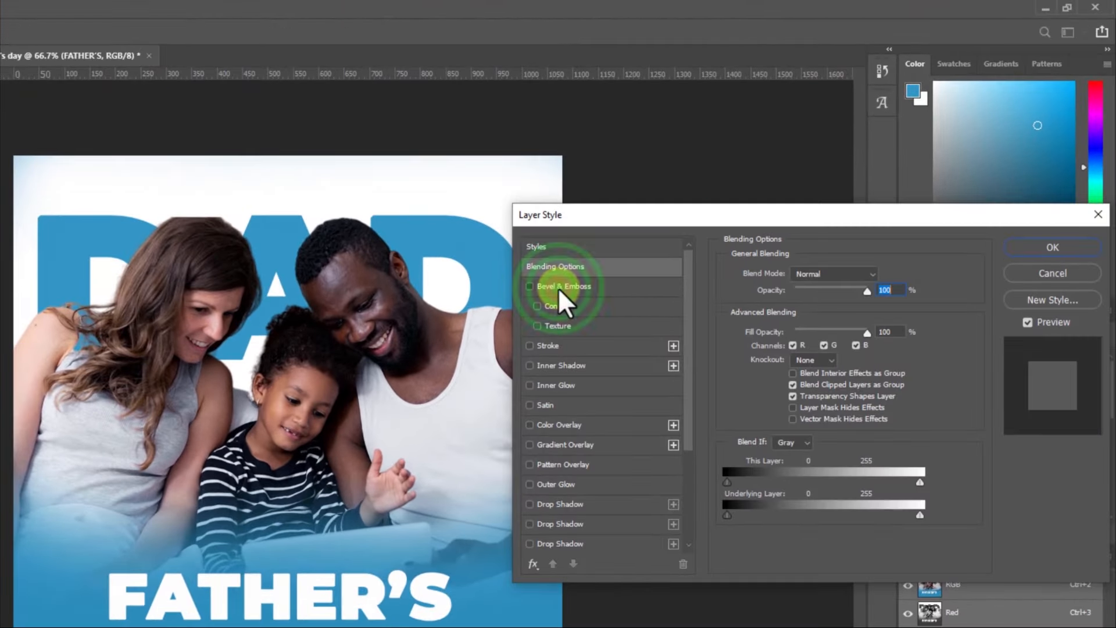
click(691, 219)
click(824, 274)
click(816, 306)
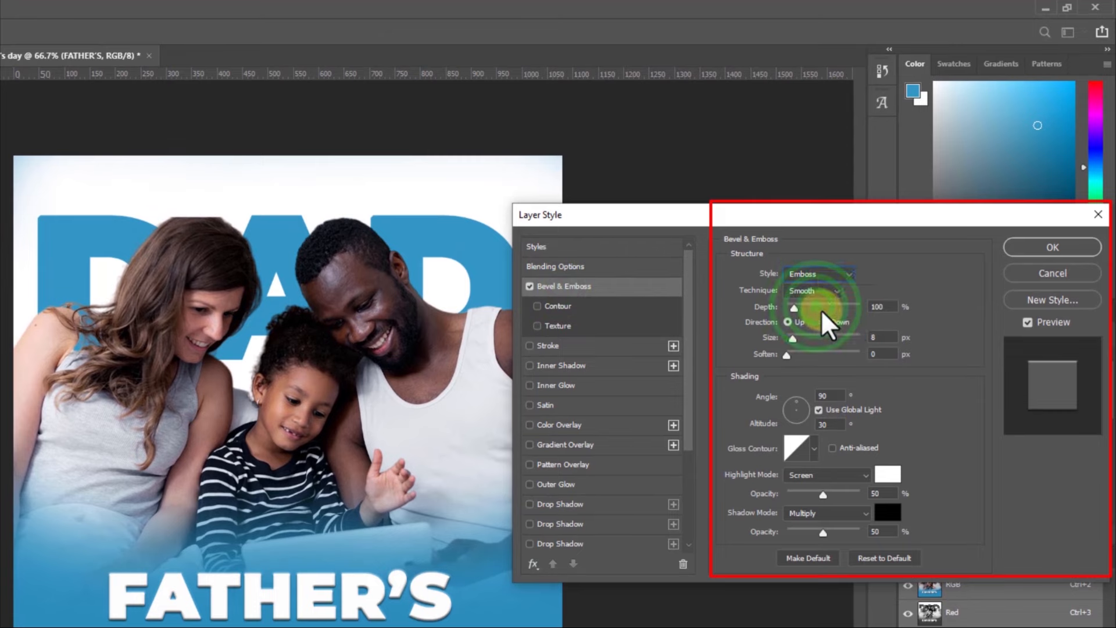
click(562, 545)
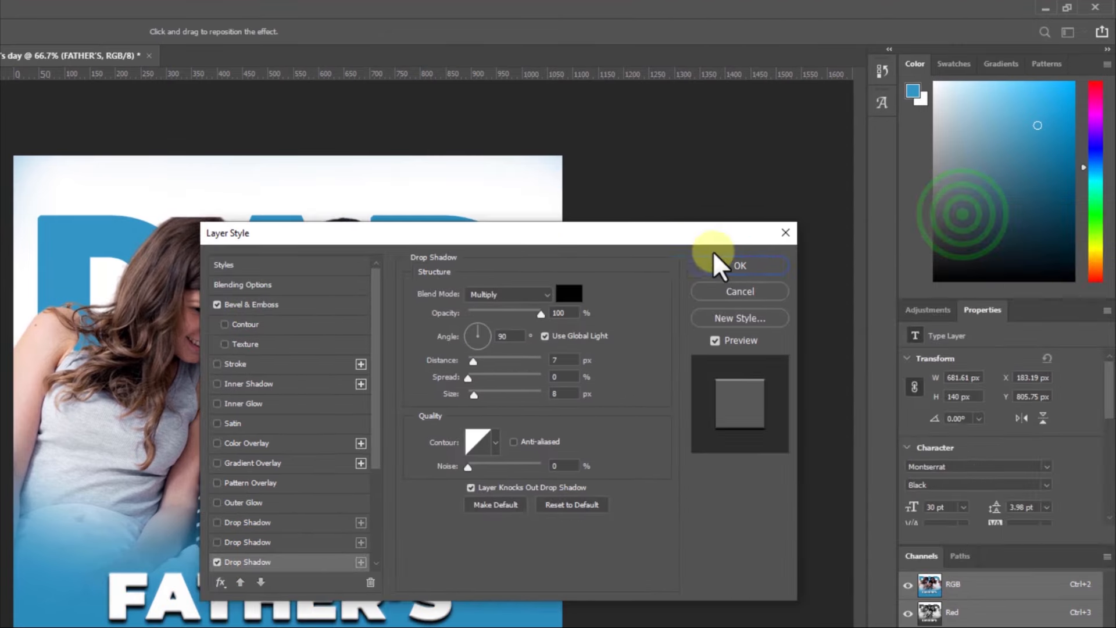
click(1052, 247)
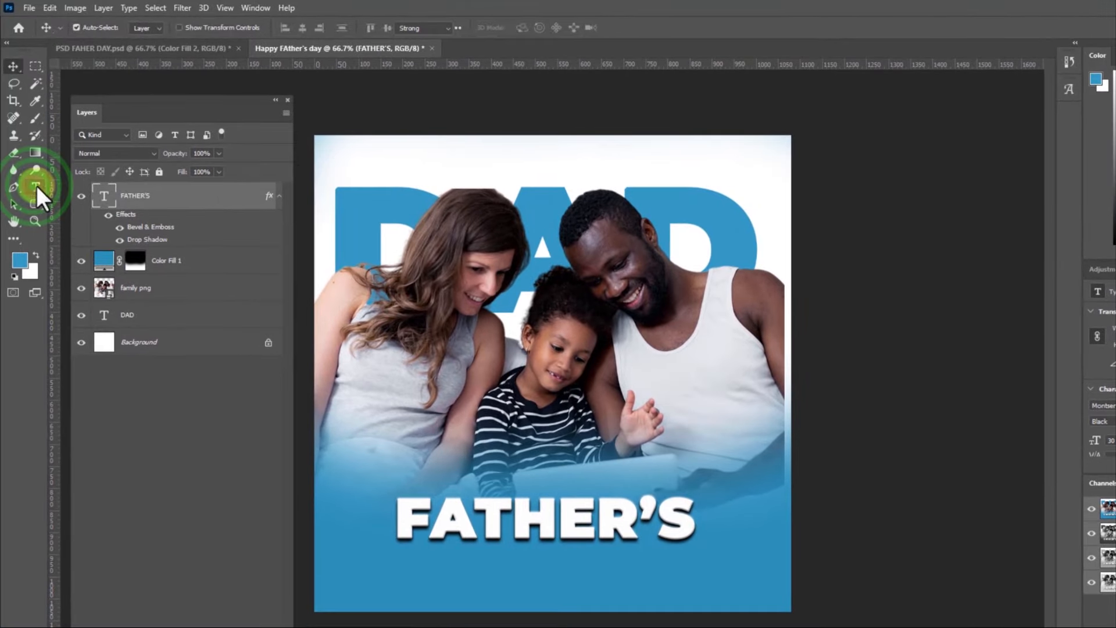
Add the white text Happy as a separate layer and position it above the start of FATHER'S
click(31, 164)
click(321, 419)
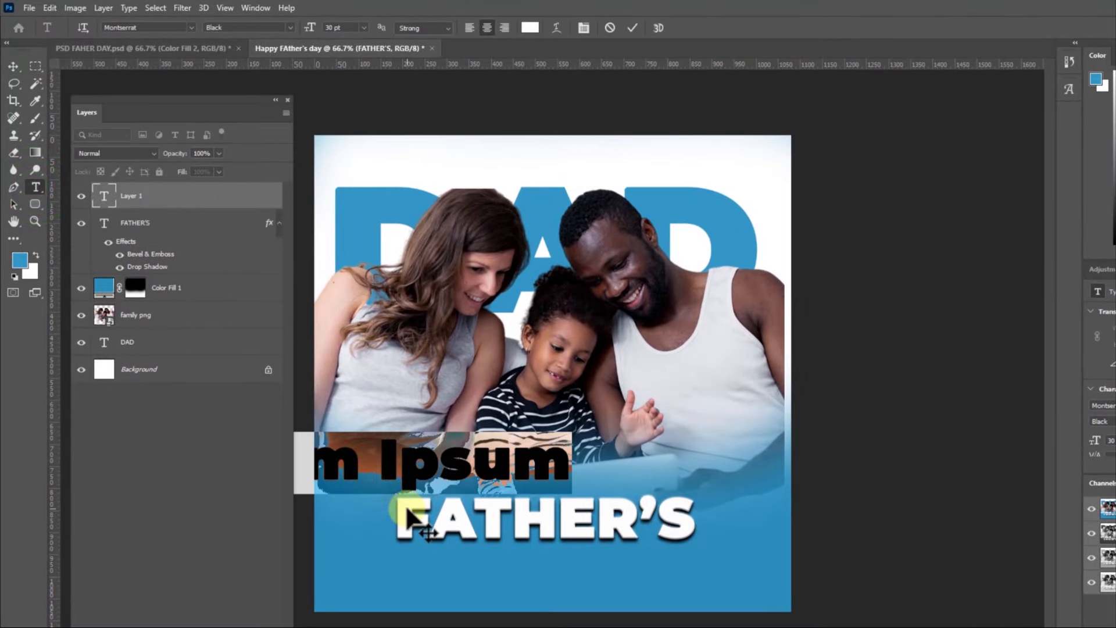
text(Happy)
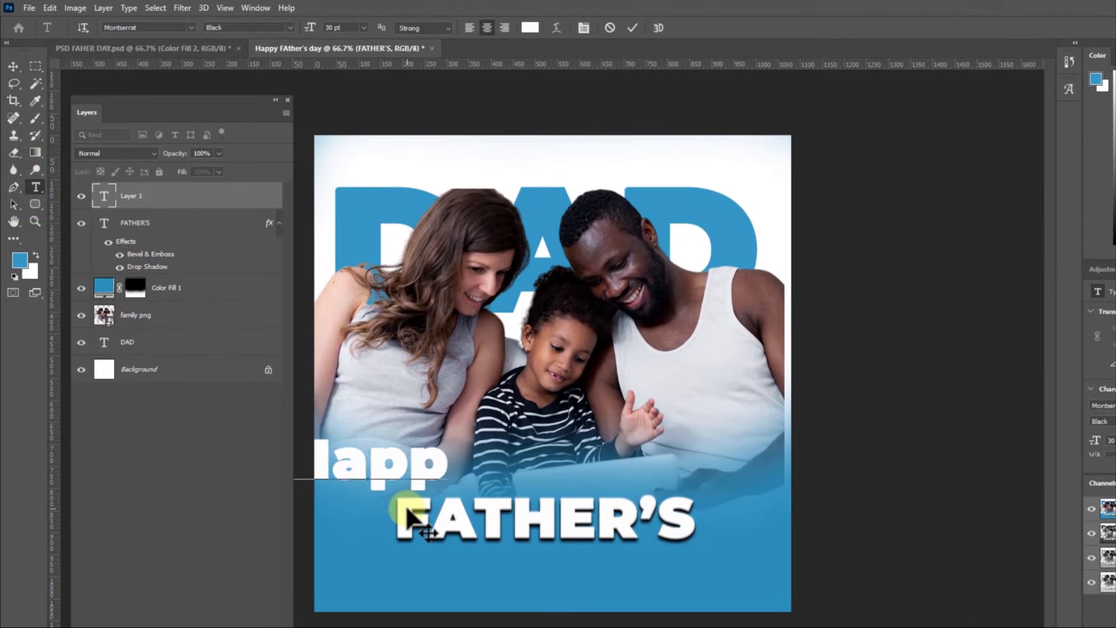
click(632, 28)
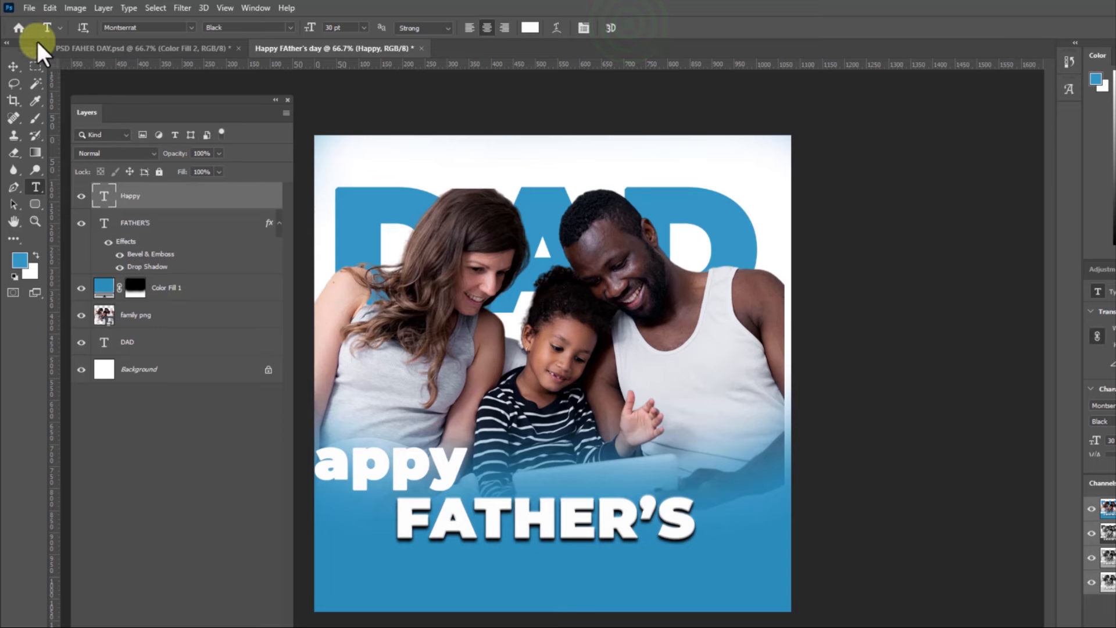
click(22, 65)
drag(405, 469, 472, 450)
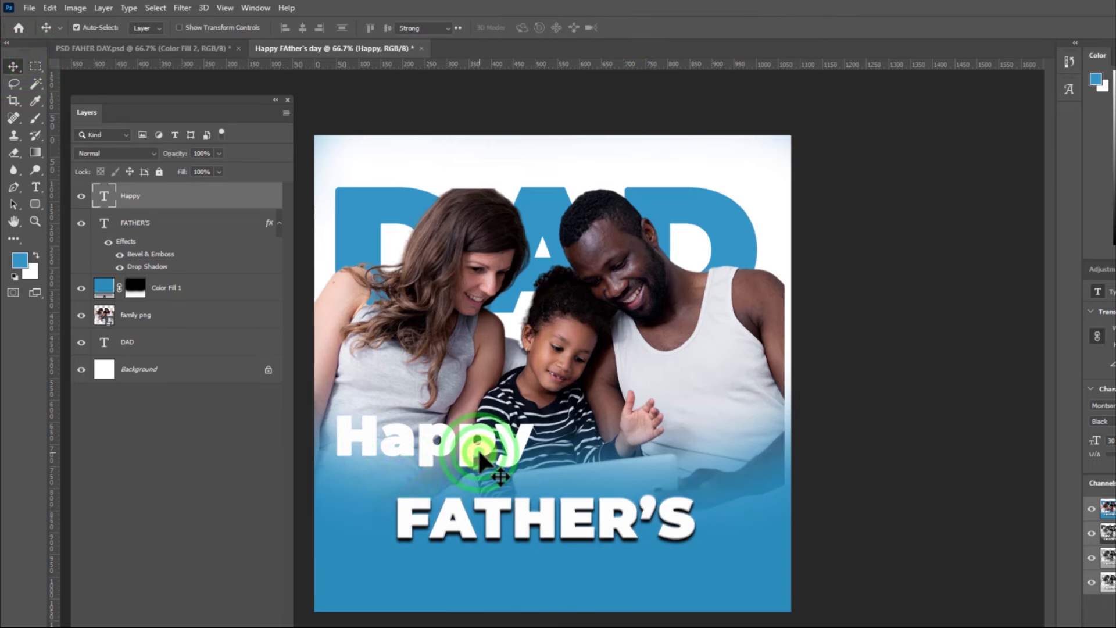
Set the Happy text to the Autography font, Regular style, at 24 pt
double_click(497, 459)
click(191, 28)
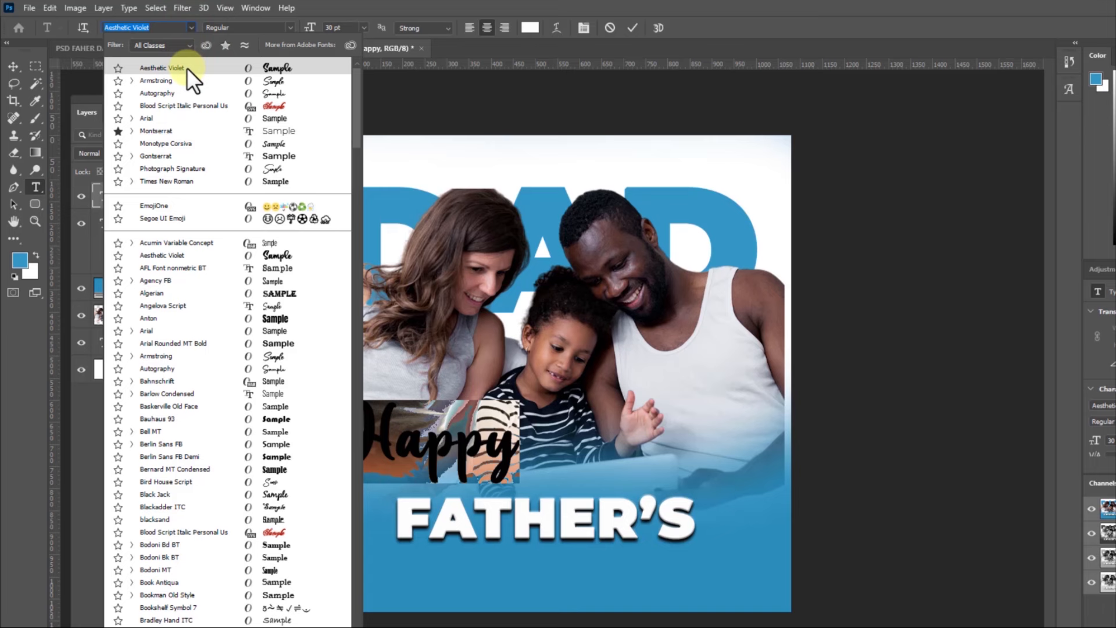
click(193, 92)
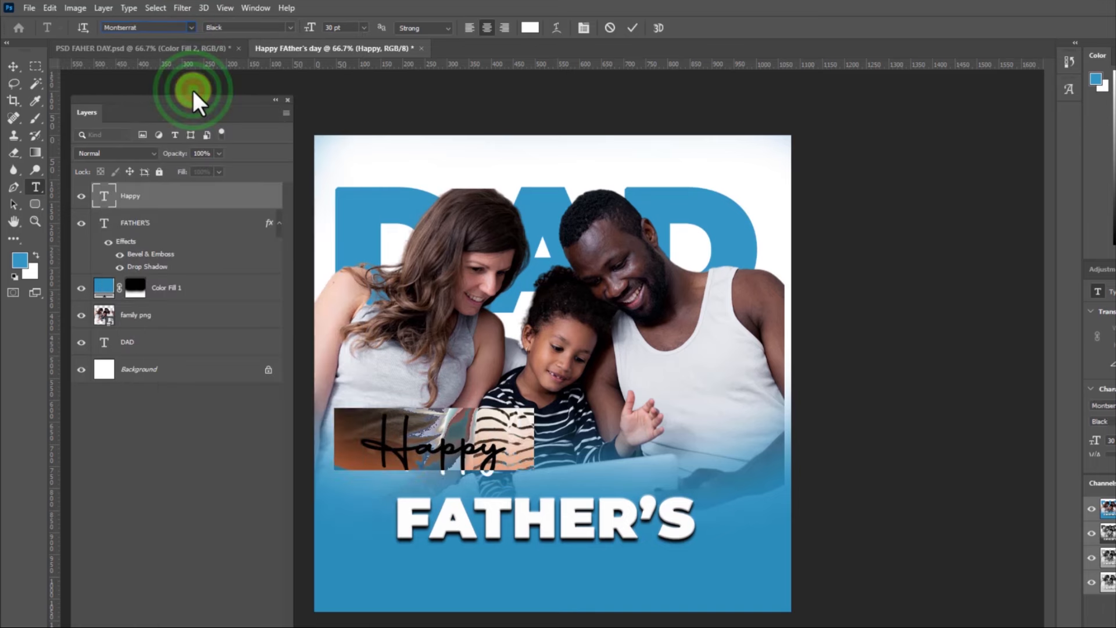
click(364, 28)
click(347, 146)
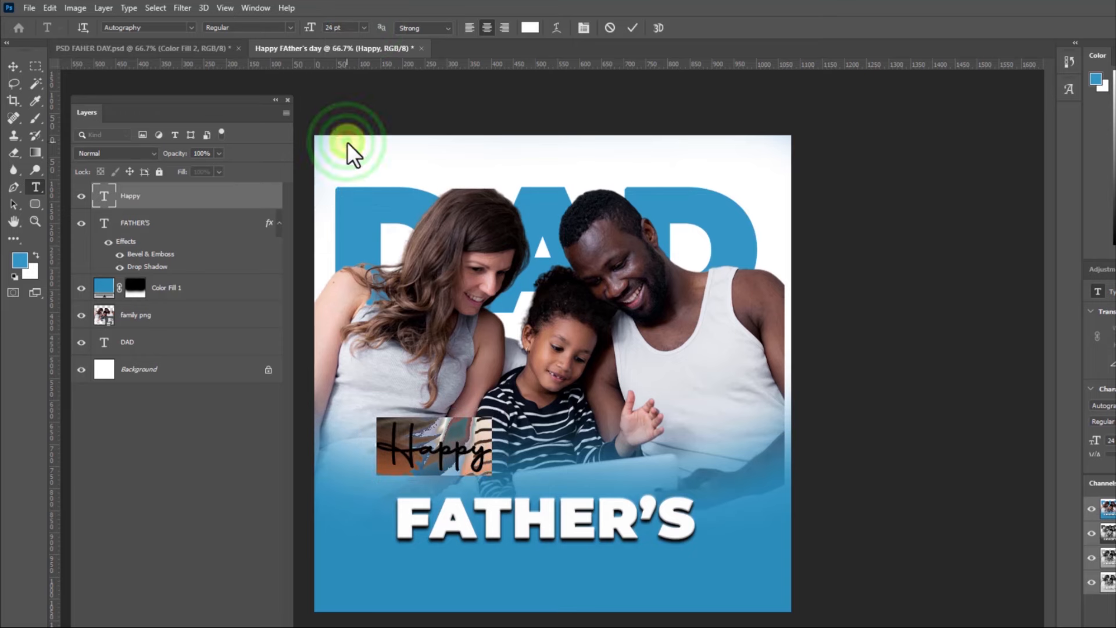
click(632, 28)
key(v)
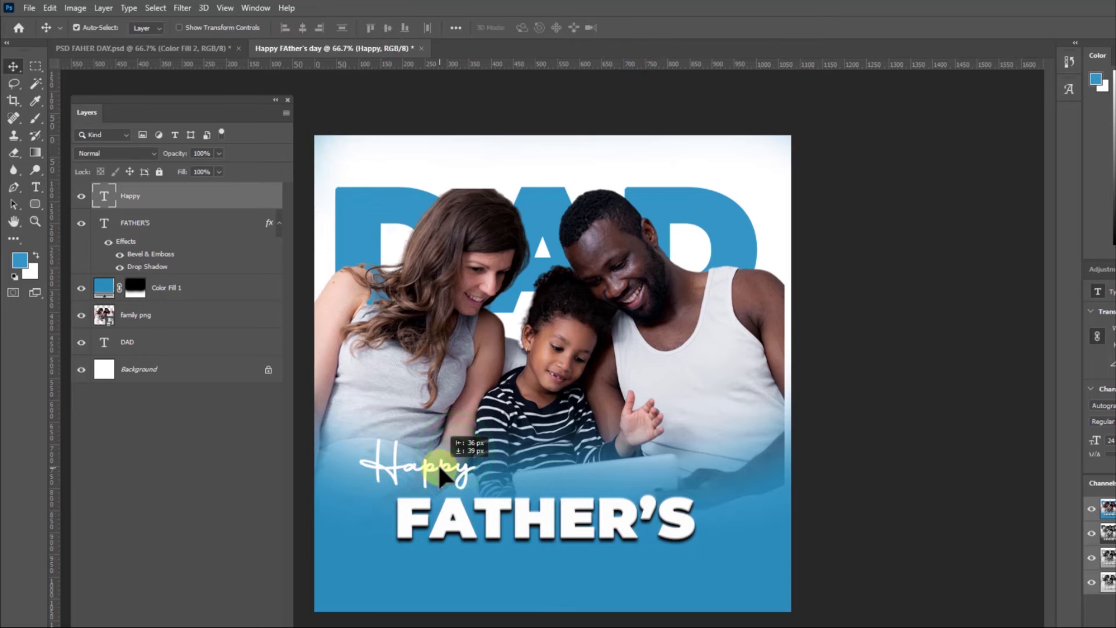
Nudge the Happy text closer to FATHER'S and change its color to black (000000)
drag(438, 463, 440, 475)
double_click(439, 472)
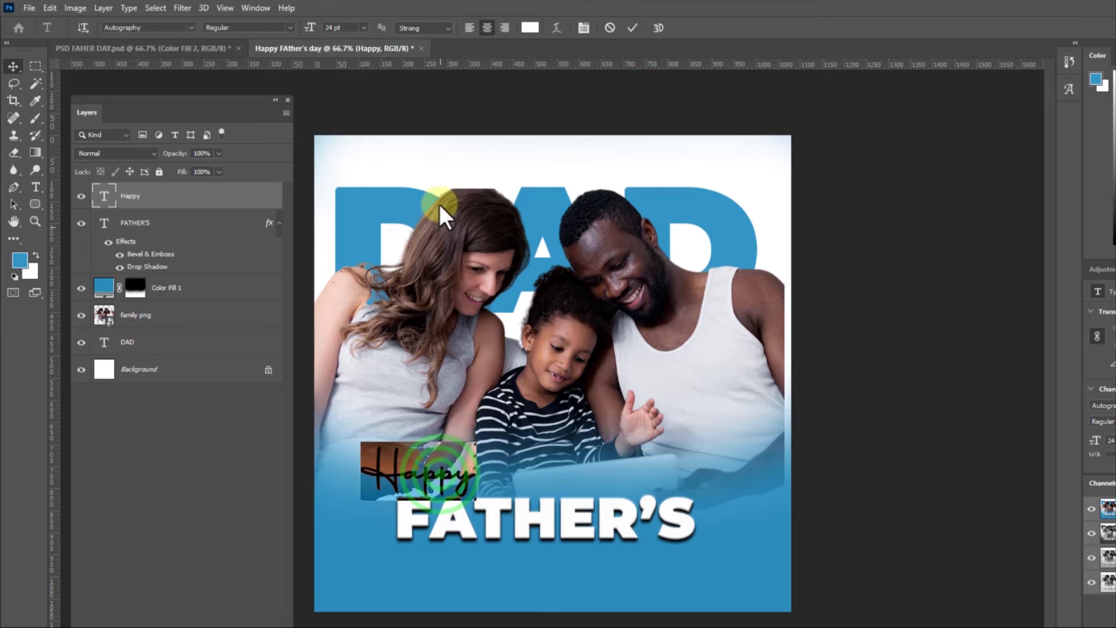
click(530, 28)
drag(822, 386, 764, 450)
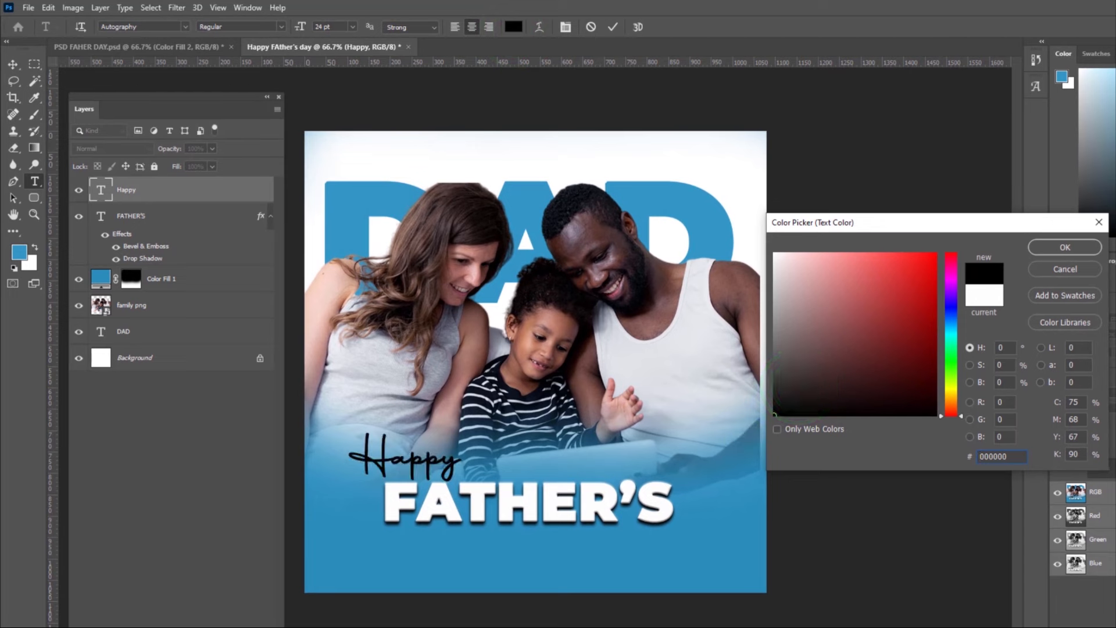
click(1068, 245)
click(612, 27)
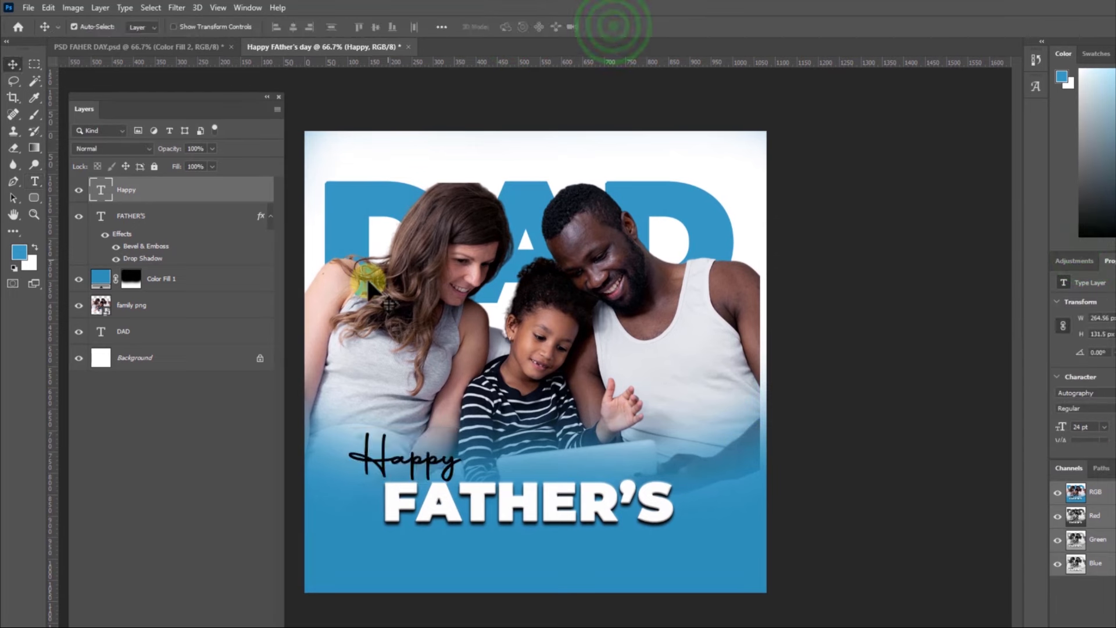
Duplicate the Happy text layer and place the copy below the end of FATHER'S
click(437, 463)
key(ctrl+c)
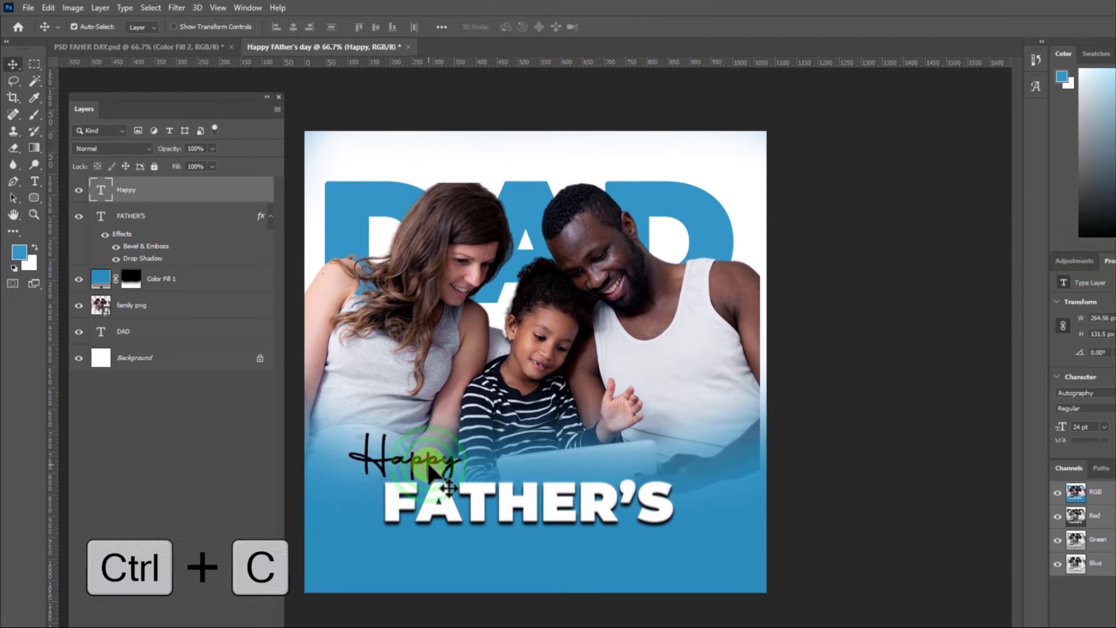
key(ctrl+v)
drag(572, 363, 710, 553)
Change the copied Happy text to Day and move it up so it overlaps the final S of FATHER'S
key(t)
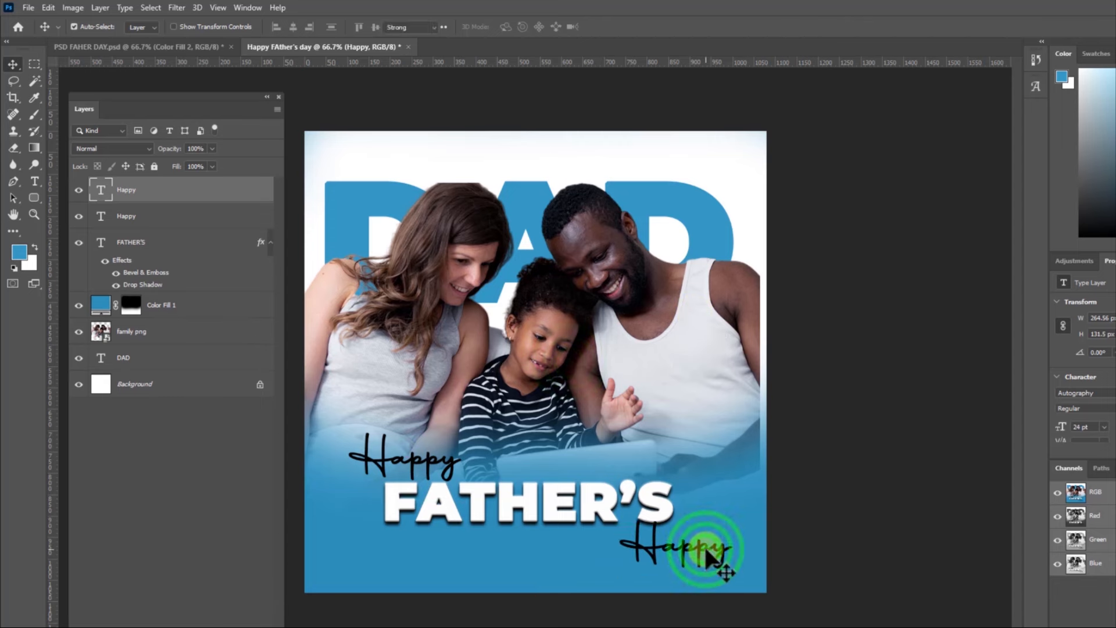
double_click(701, 546)
click(701, 546)
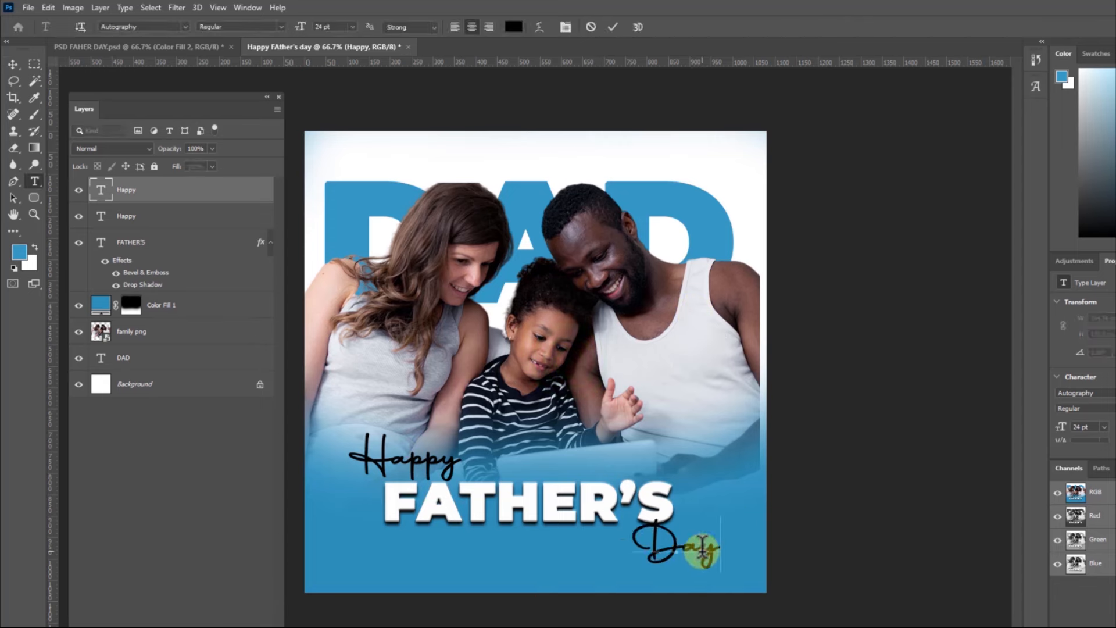
click(612, 27)
key(v)
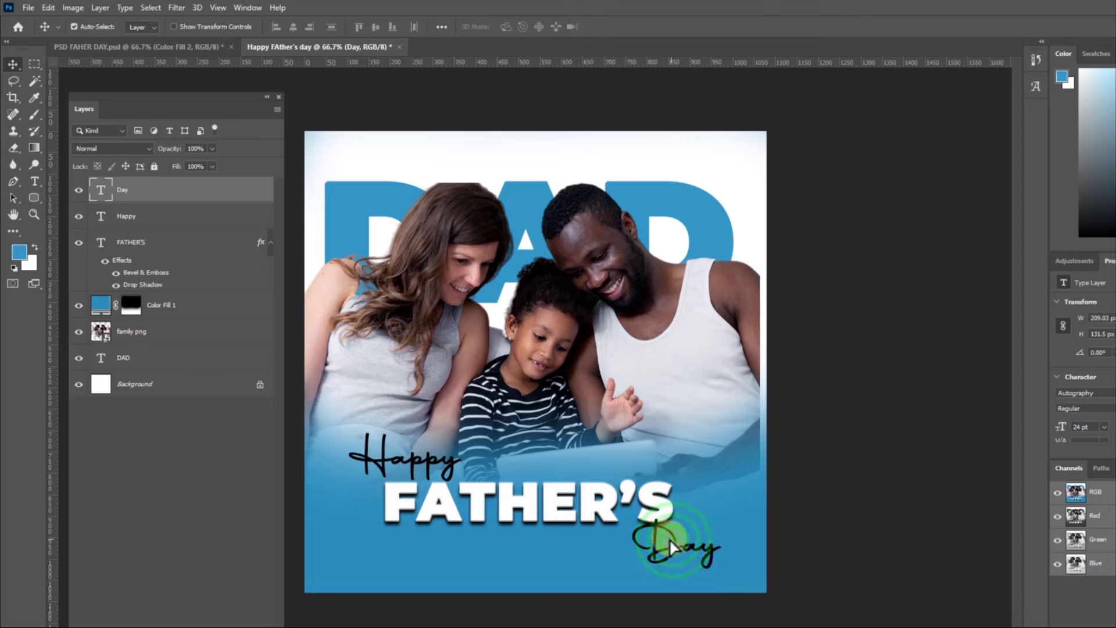
drag(668, 538, 657, 527)
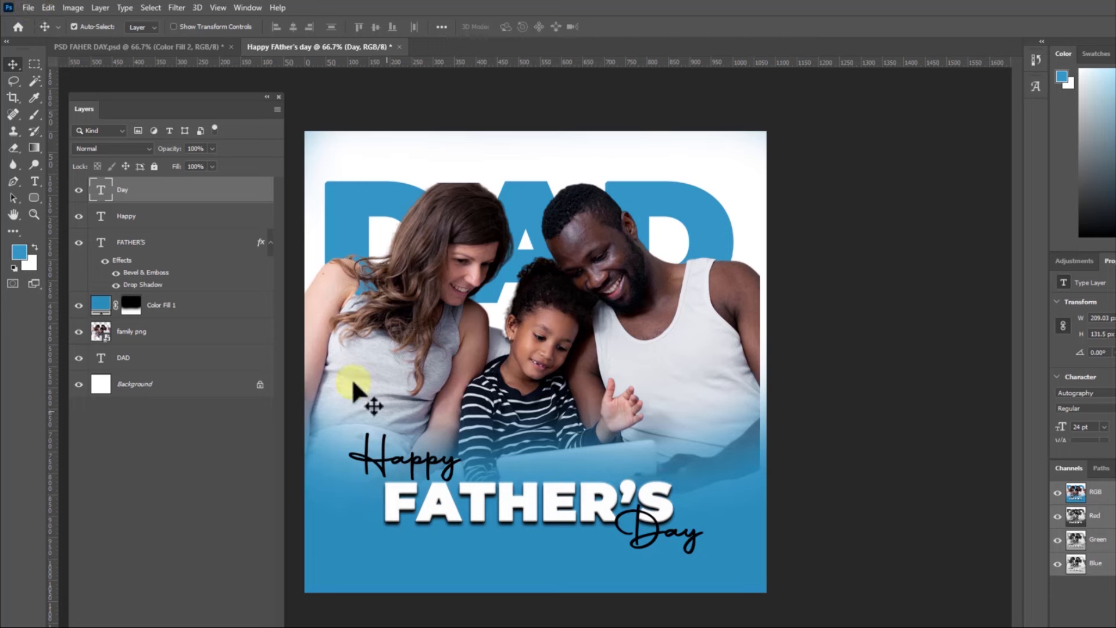
Duplicate the Day text below FATHER'S and replace its content with "You set the bar higher than anyone could have imagined." copied from Notepad
drag(650, 532, 487, 561)
double_click(485, 560)
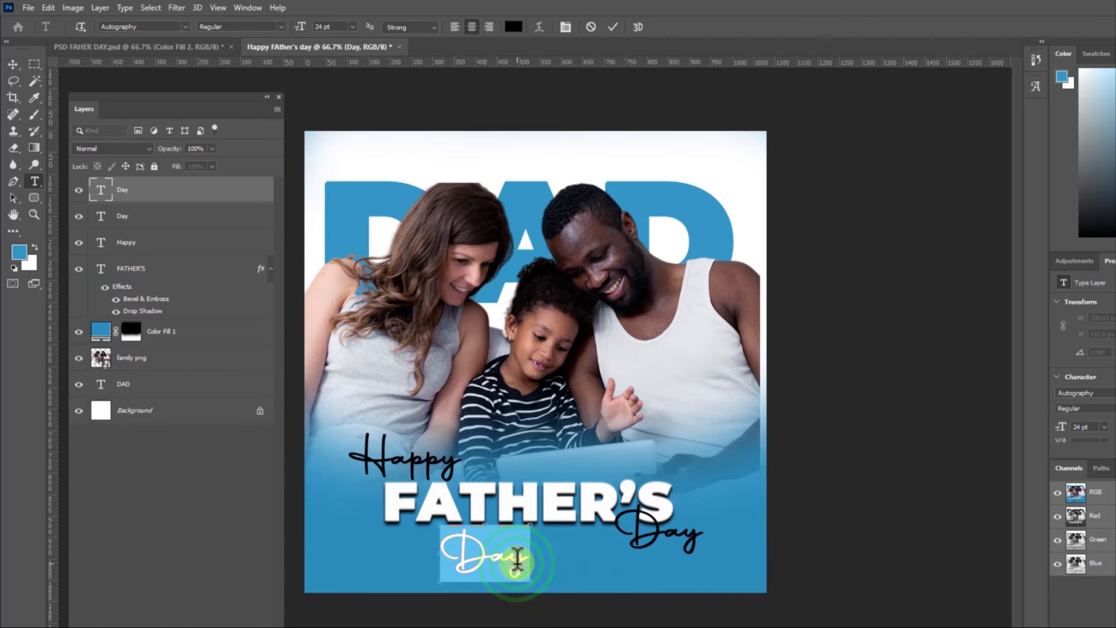
key(alt+Tab)
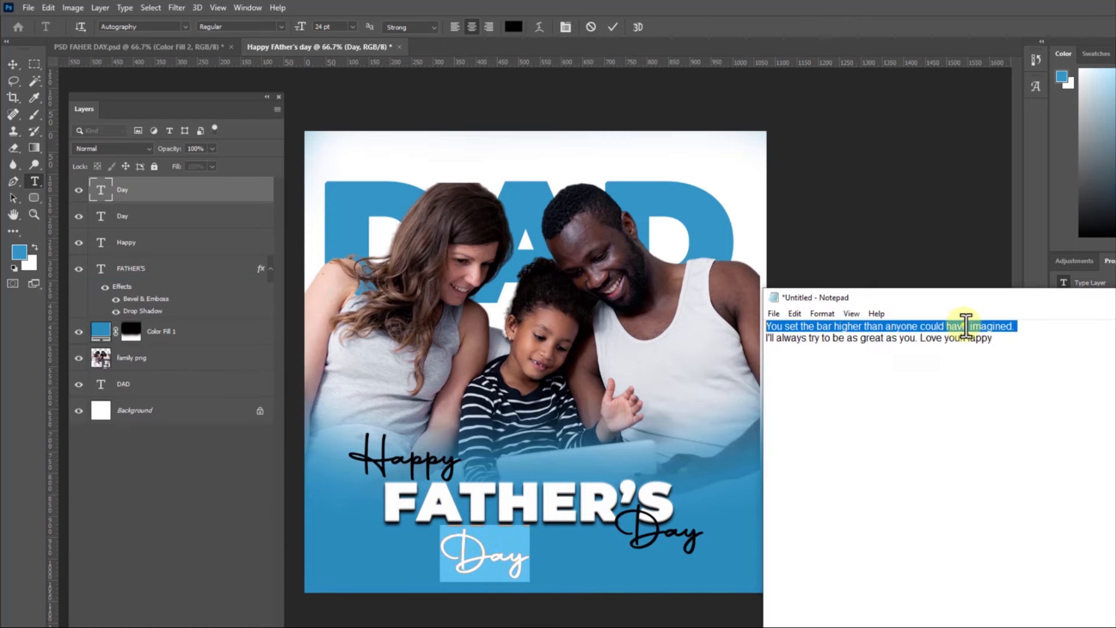
right_click(973, 319)
click(854, 368)
click(487, 553)
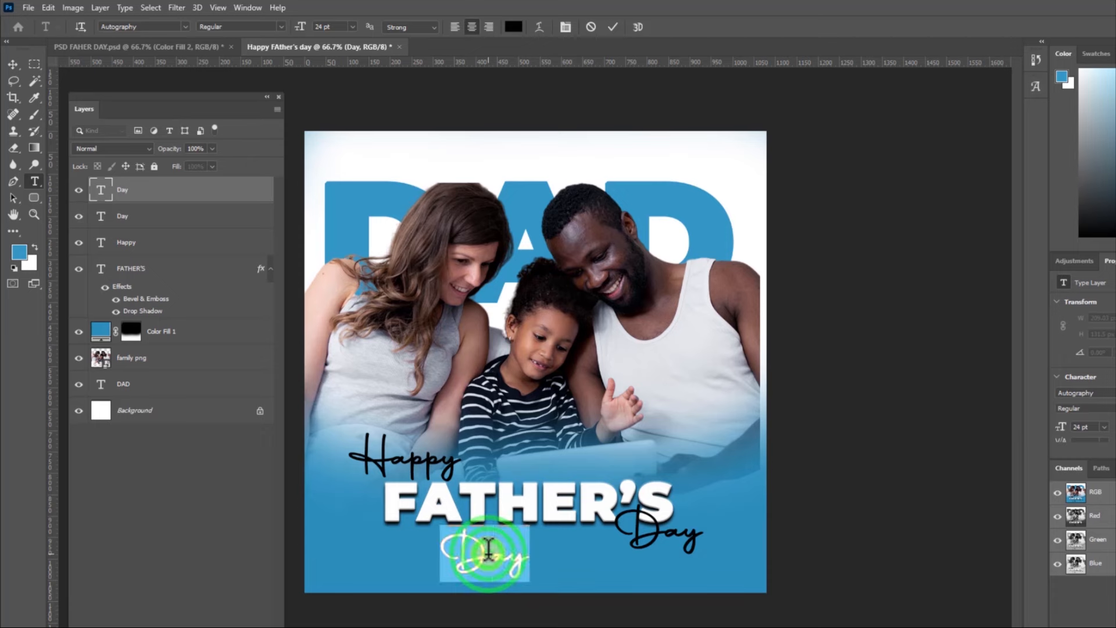
key(ctrl+v)
click(613, 27)
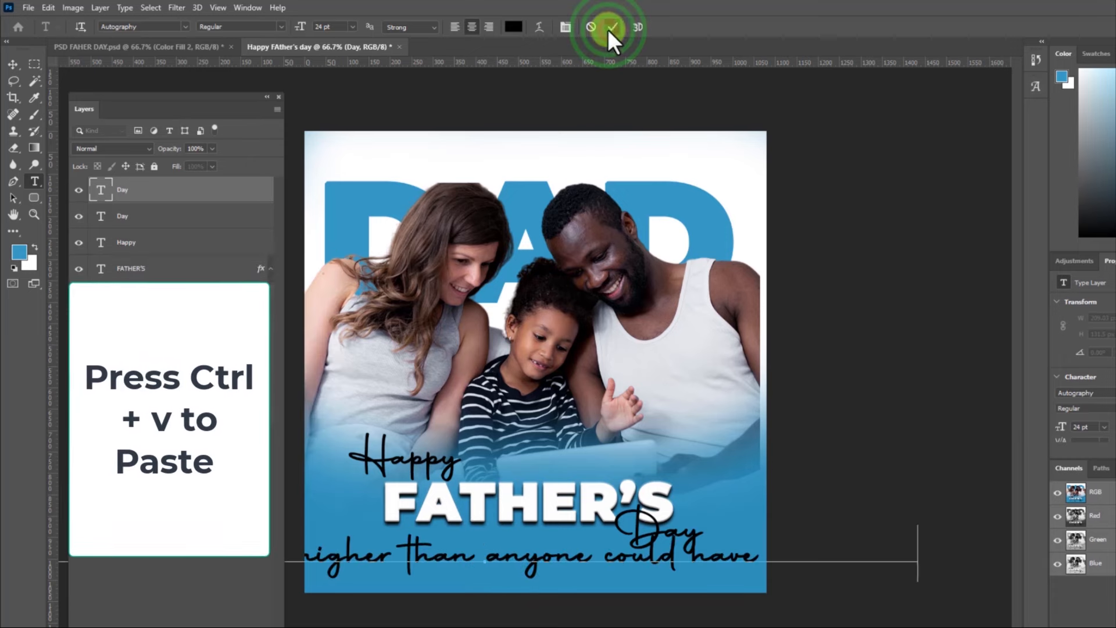
Reduce the sentence text to 12 pt and center it across the canvas below FATHER'S
double_click(447, 563)
click(353, 26)
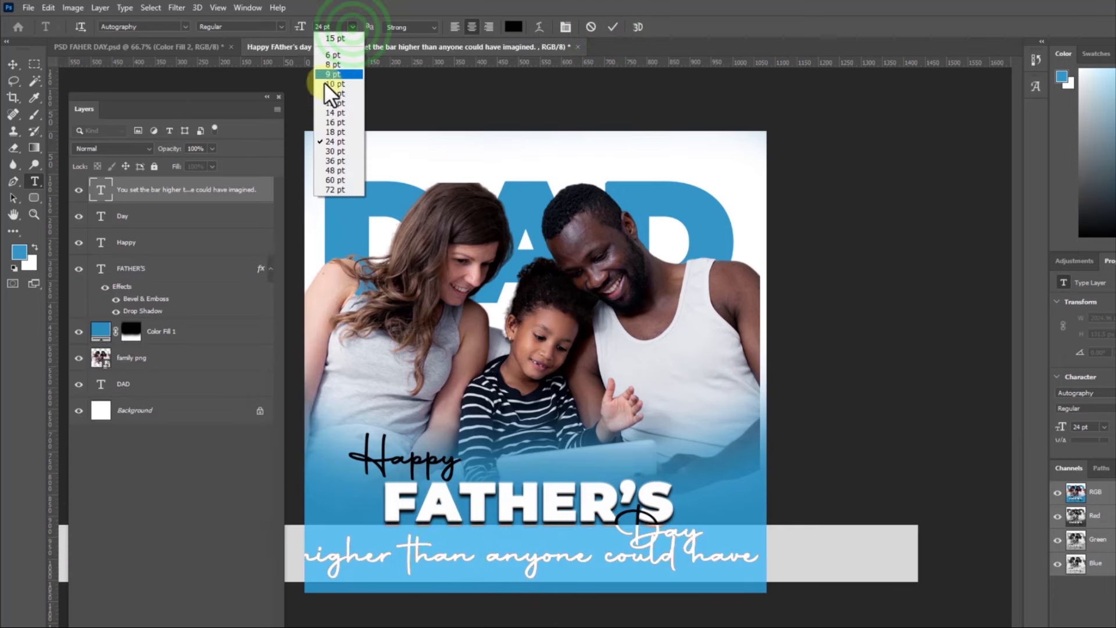
click(336, 122)
click(351, 27)
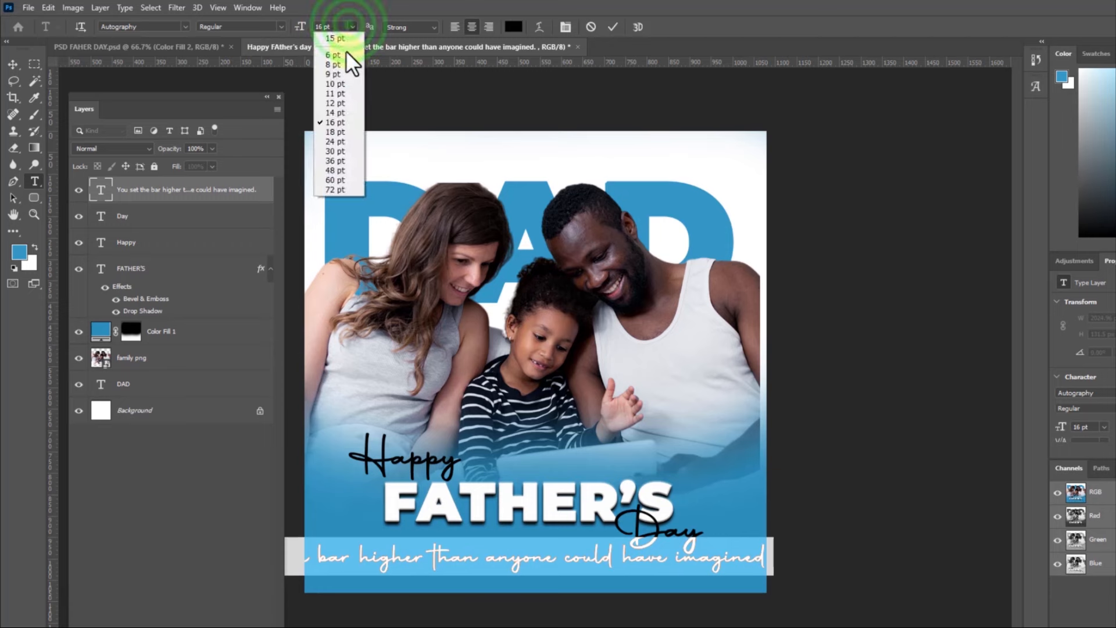
click(340, 103)
click(612, 27)
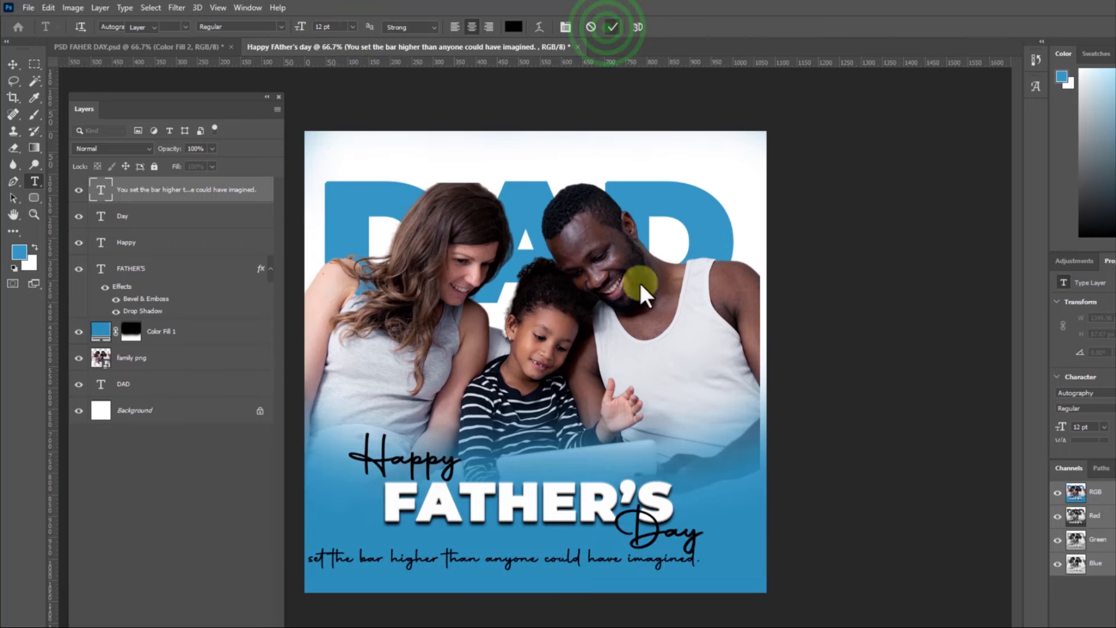
key(v)
drag(578, 570, 625, 563)
key(ctrl+z)
Set the sentence text to the Monotype Corsiva font and move it down to the flyer's lower edge
double_click(626, 564)
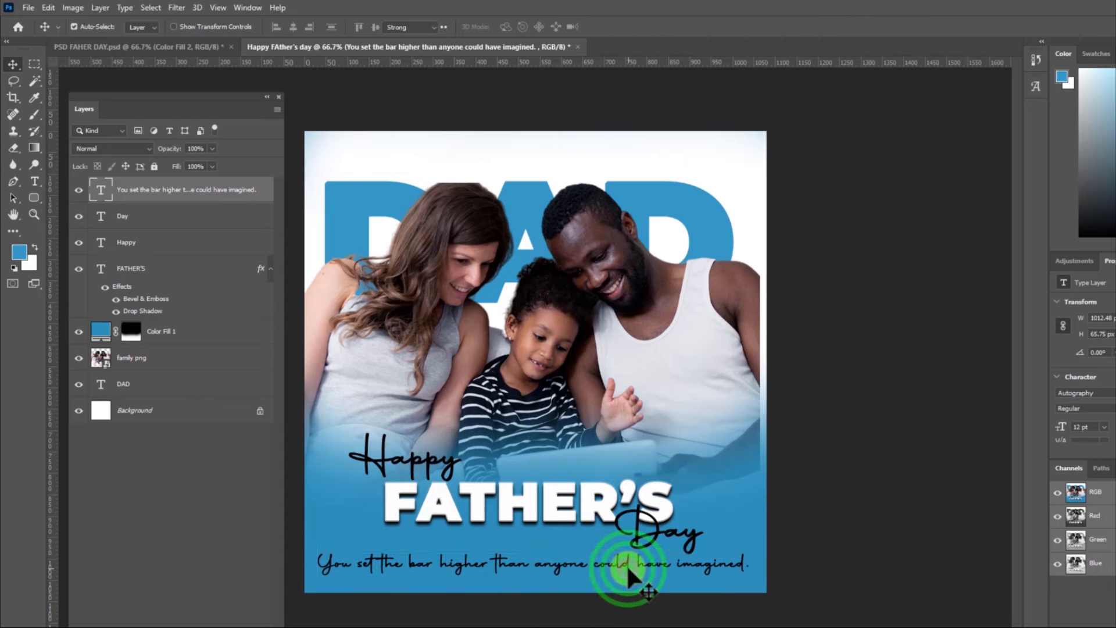
click(185, 27)
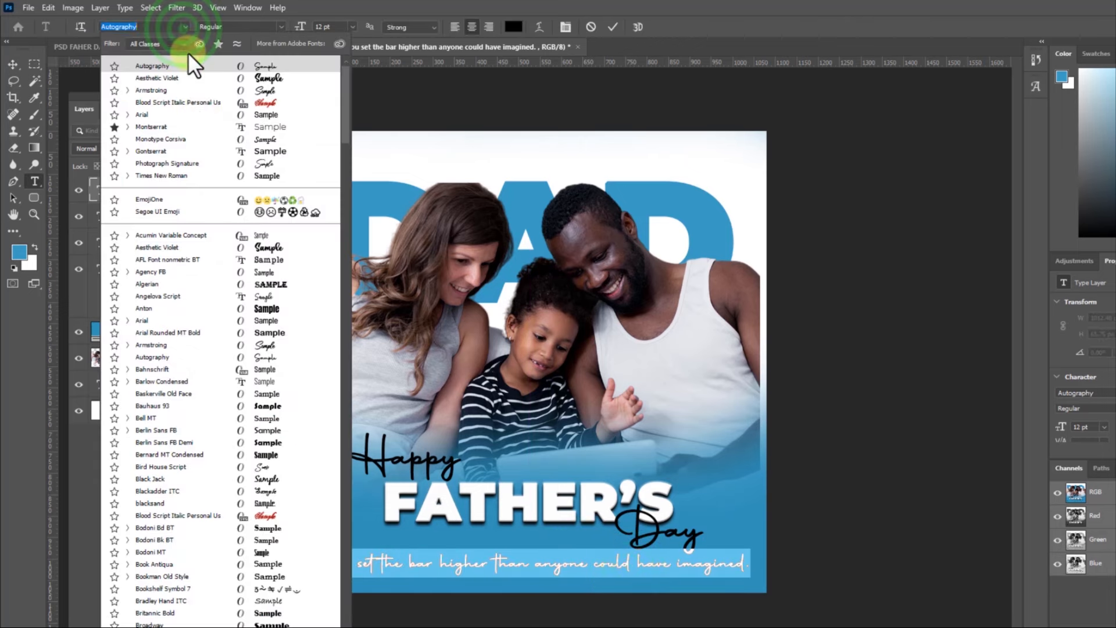
click(260, 139)
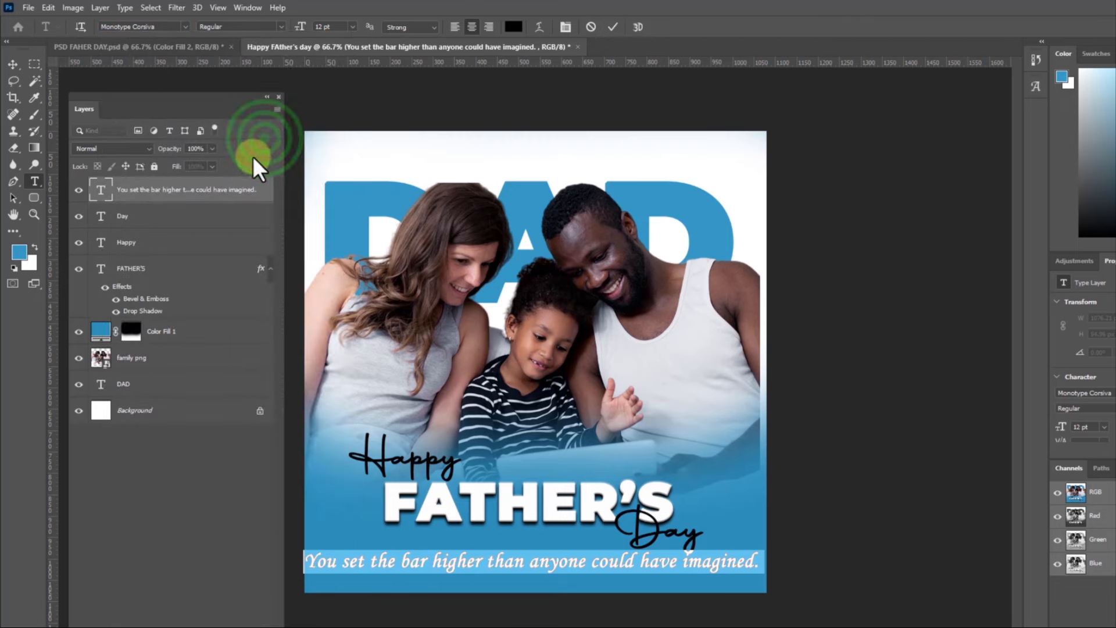
click(611, 28)
key(v)
drag(658, 559, 664, 580)
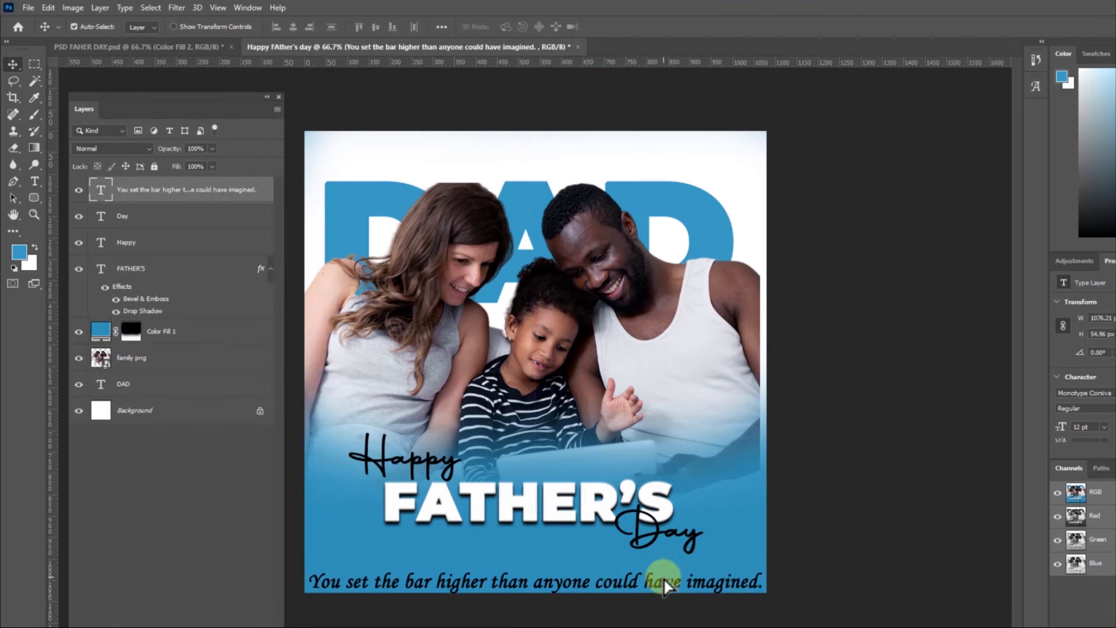
Place the Heart image as an embedded object, scale it to about 17%, tilt it, and position it at the flyer's left edge above Happy
click(26, 10)
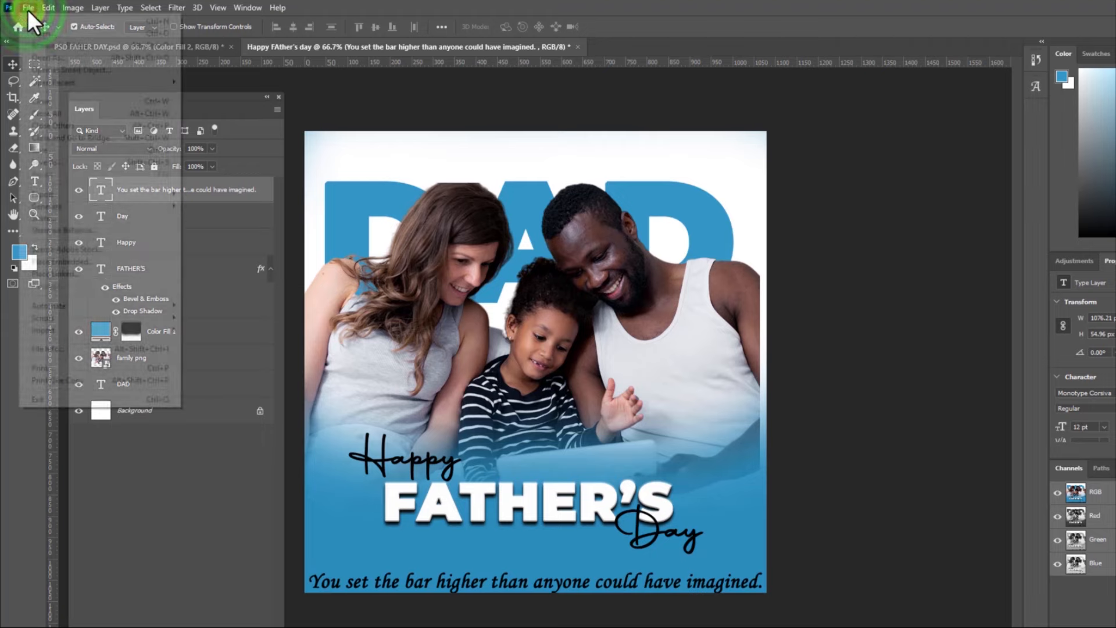
click(83, 259)
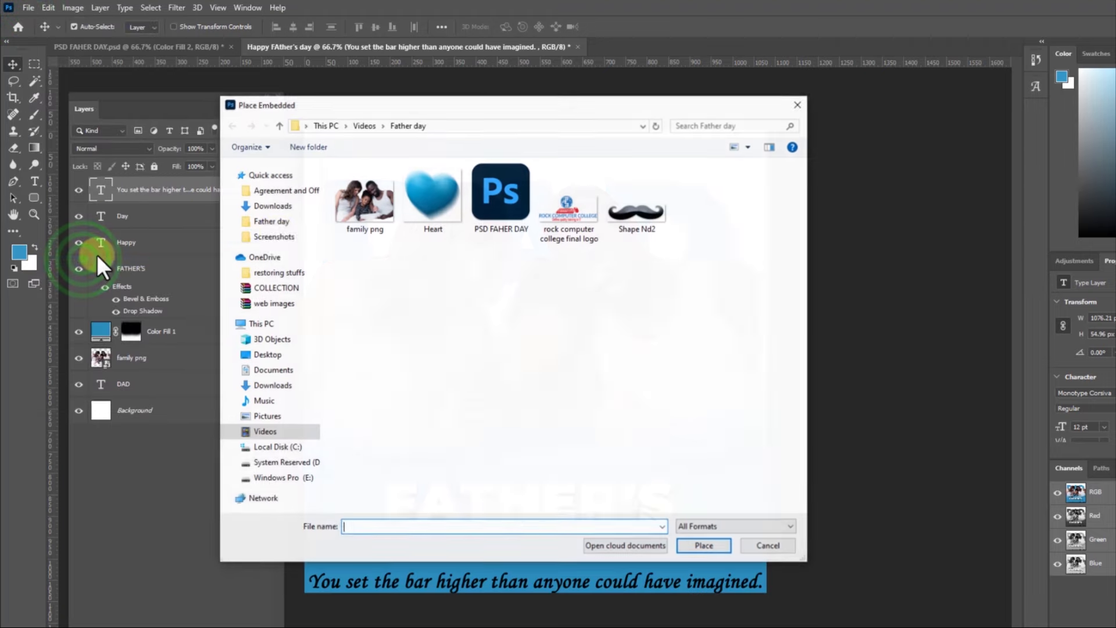
click(413, 219)
click(705, 547)
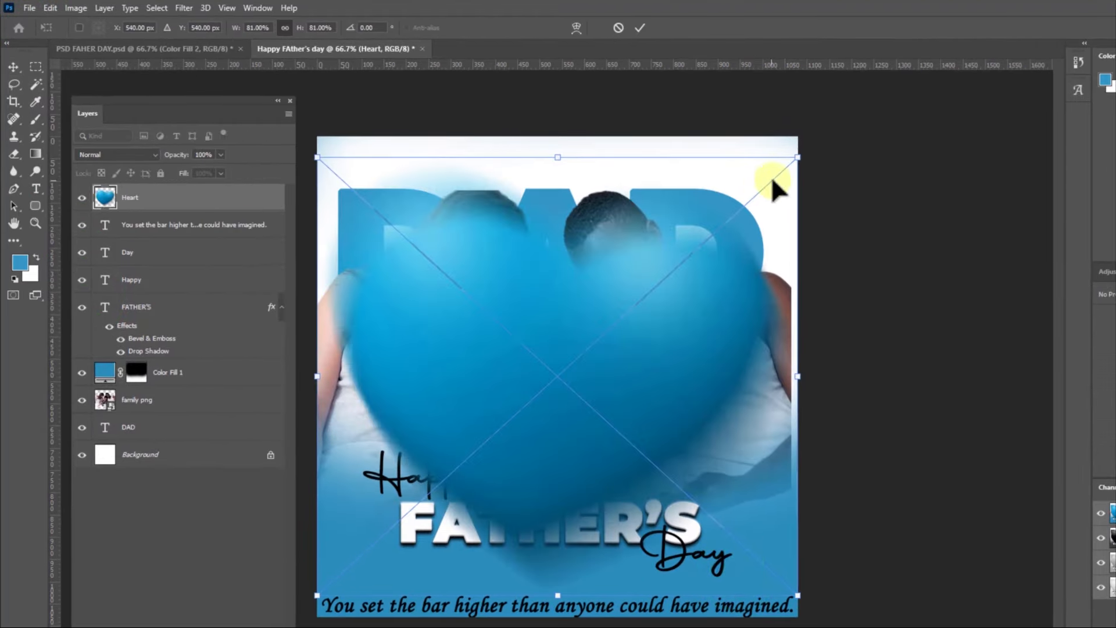
drag(765, 149, 408, 475)
drag(362, 556, 333, 445)
Duplicate the heart, flip the copy horizontally, and place it at the flyer's right edge level with the first heart
drag(428, 396, 738, 477)
click(640, 27)
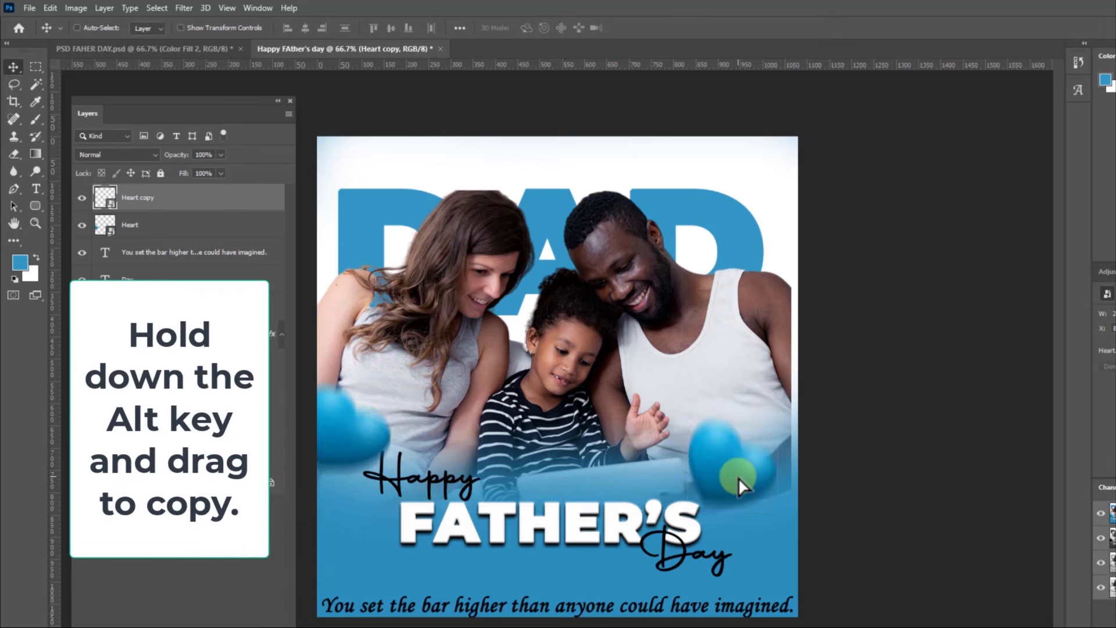
key(ctrl+t)
right_click(737, 472)
click(749, 465)
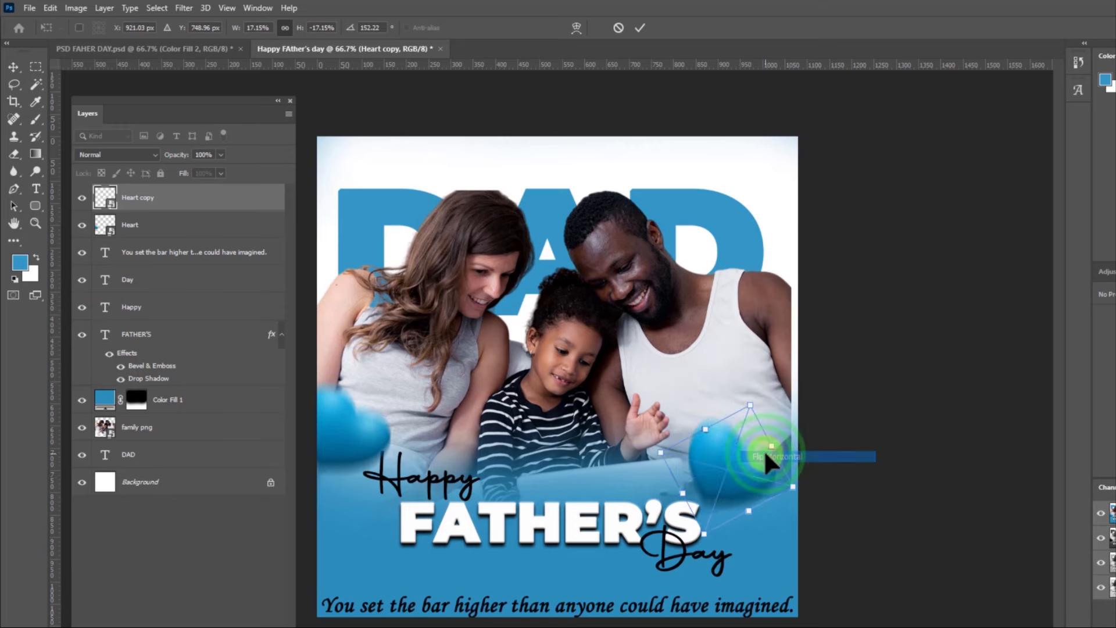
drag(724, 477, 763, 435)
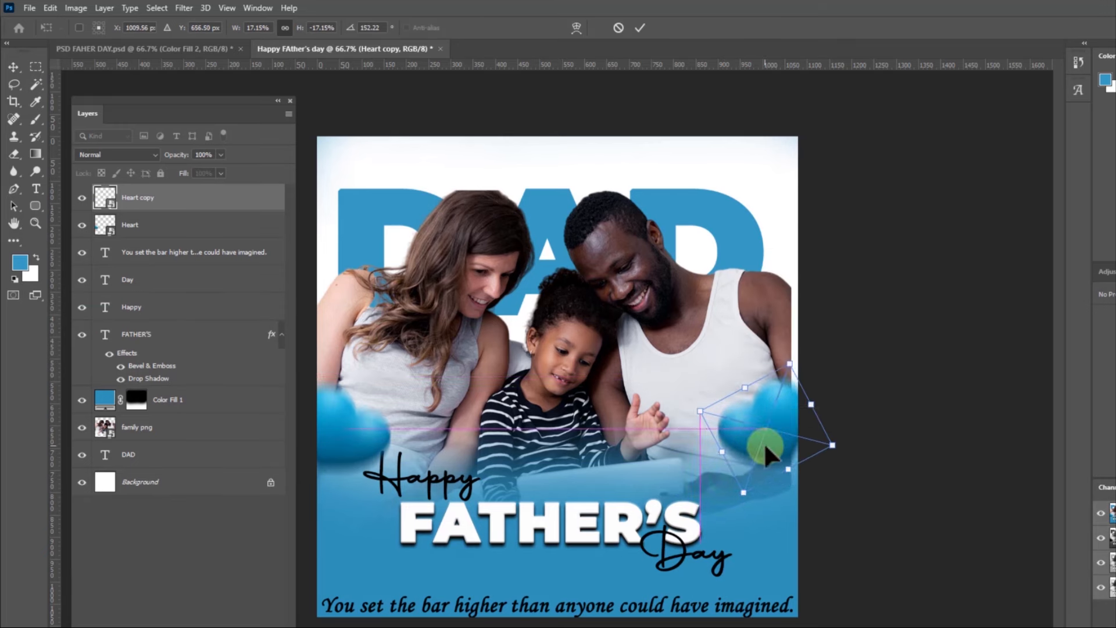
click(640, 28)
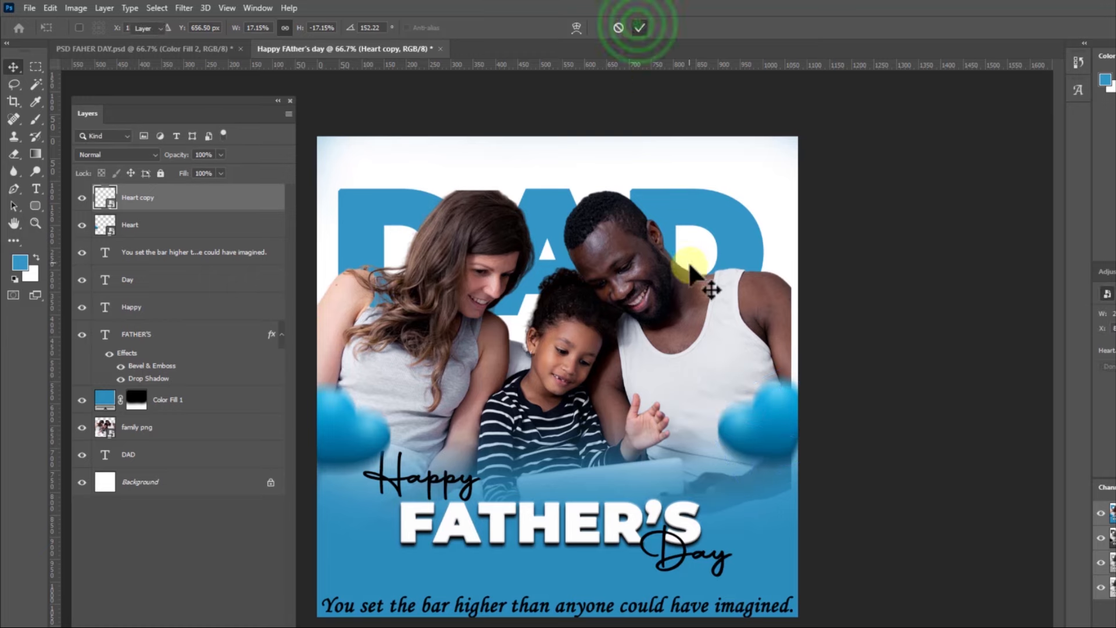
Place the rock computer college final logo as an embedded image, shrink it, and position it in the flyer's upper-right corner
click(29, 9)
click(91, 268)
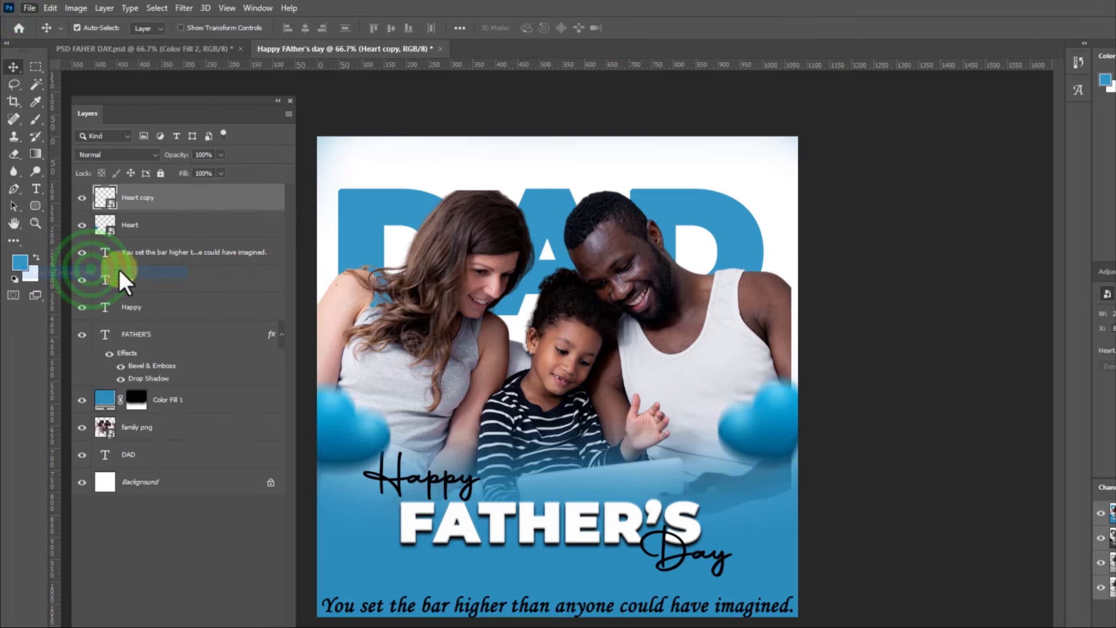
click(604, 230)
click(733, 568)
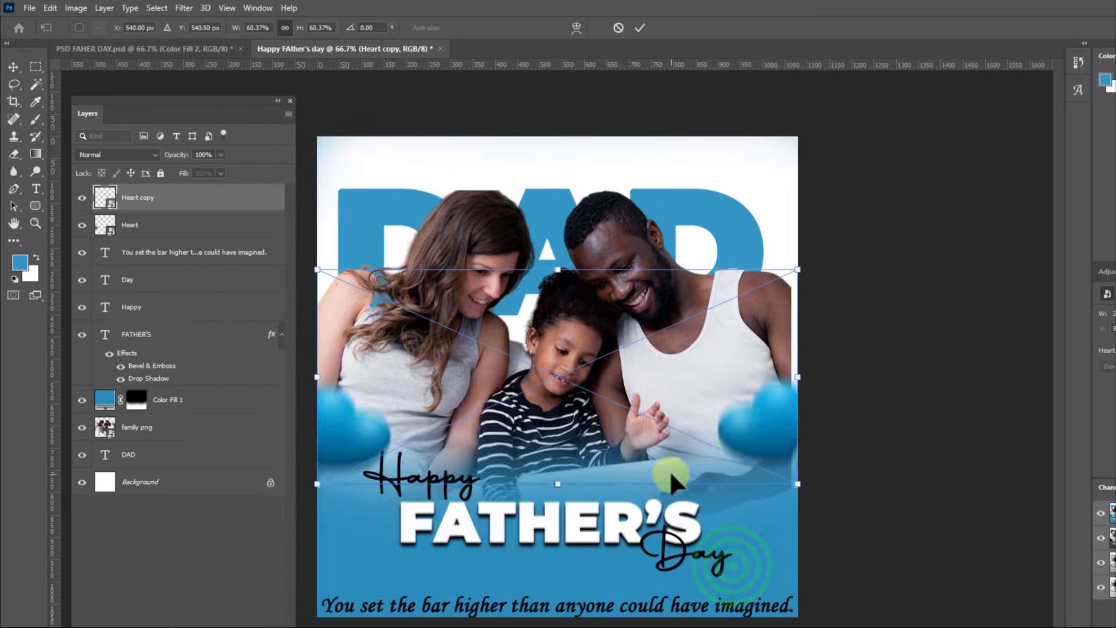
drag(312, 480, 628, 369)
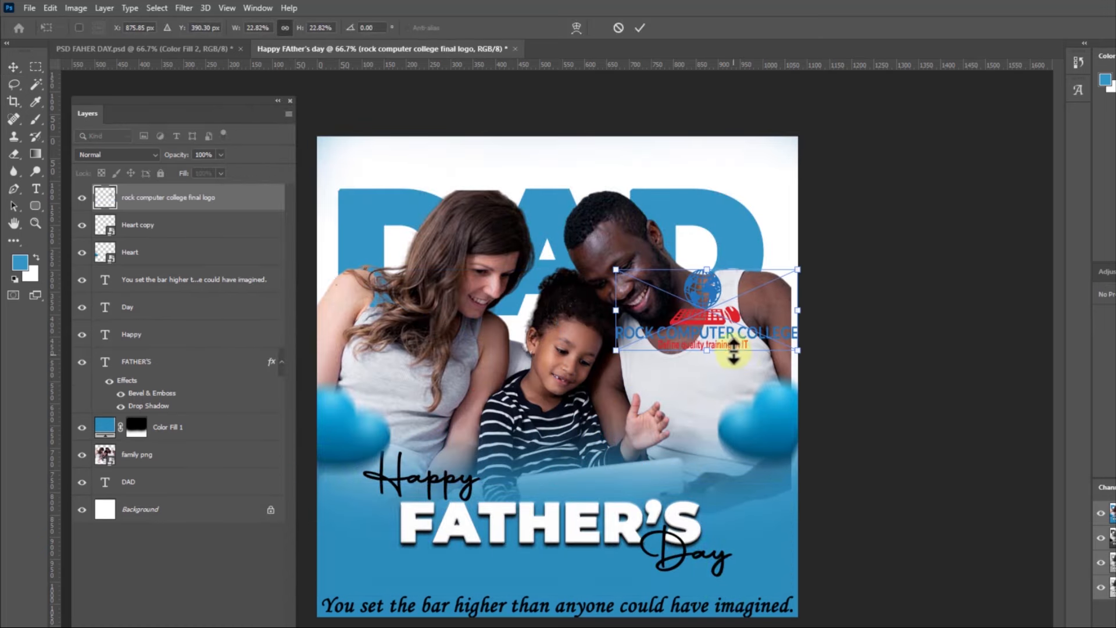
drag(733, 331, 726, 192)
drag(612, 214, 702, 185)
click(640, 28)
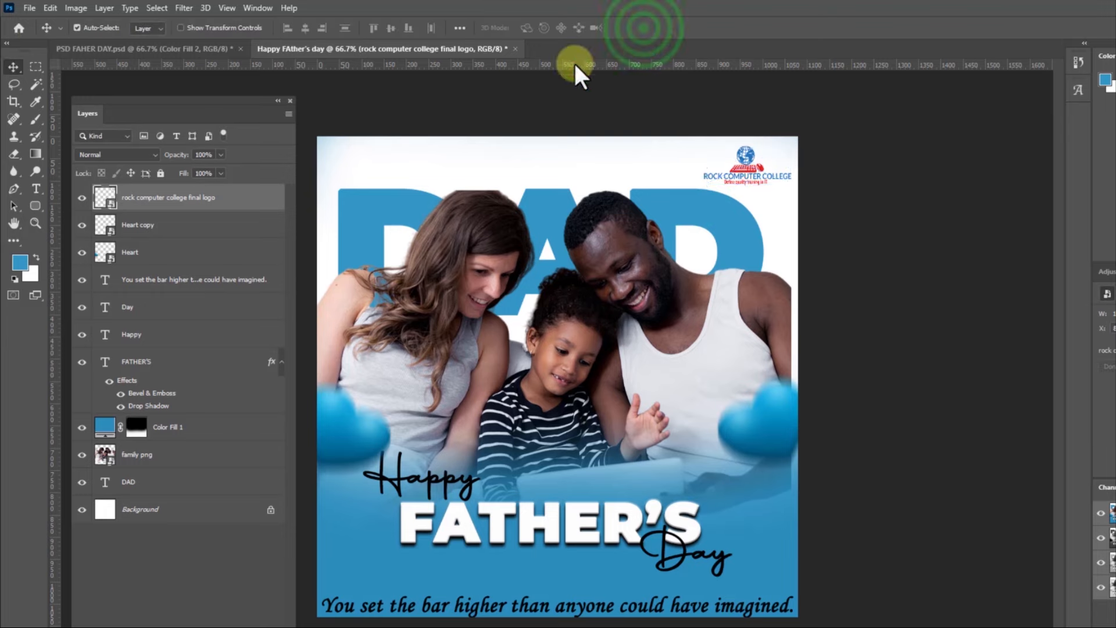
Place the Shape Nd2 mustache as an embedded image, scale it to about 10.45%, and position it just beneath the middle of FATHER'S
click(29, 7)
click(100, 270)
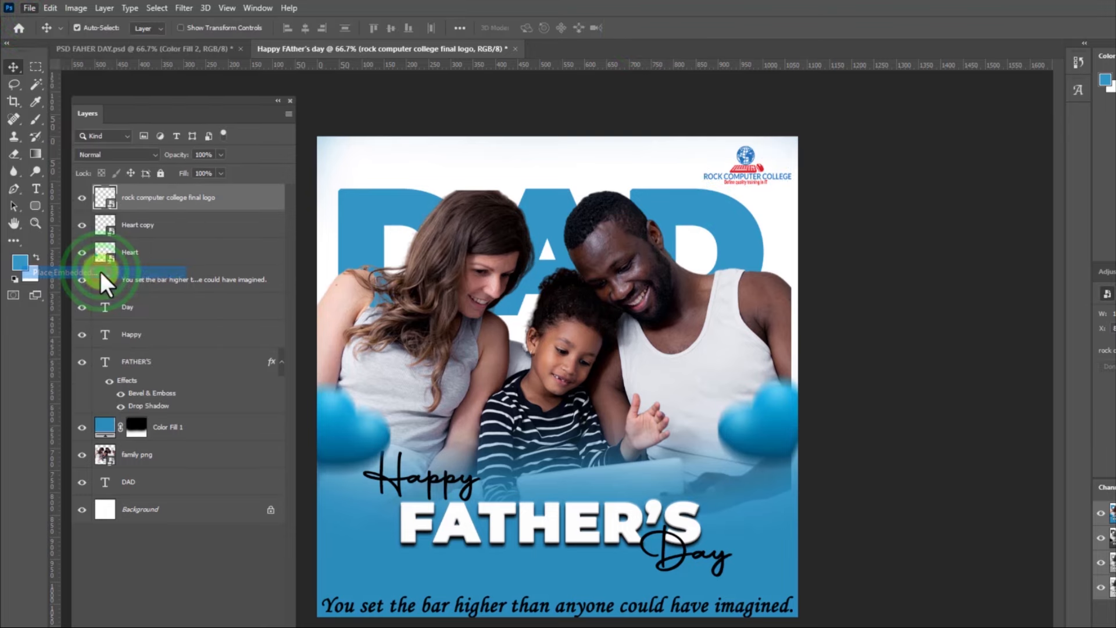
click(662, 204)
click(731, 564)
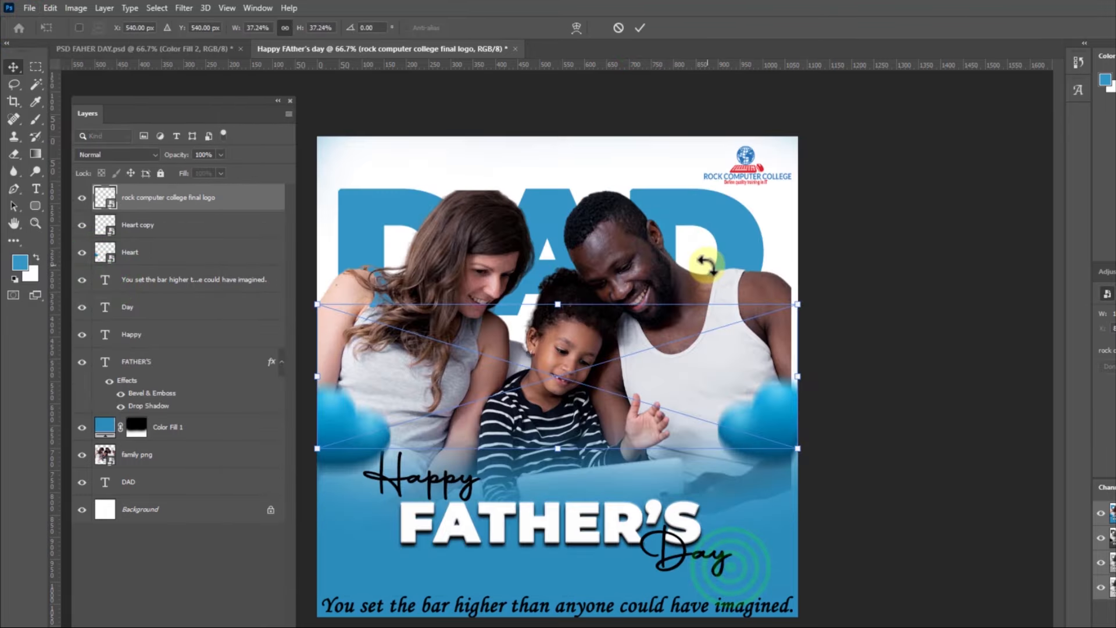
drag(796, 304, 611, 570)
drag(547, 559, 587, 552)
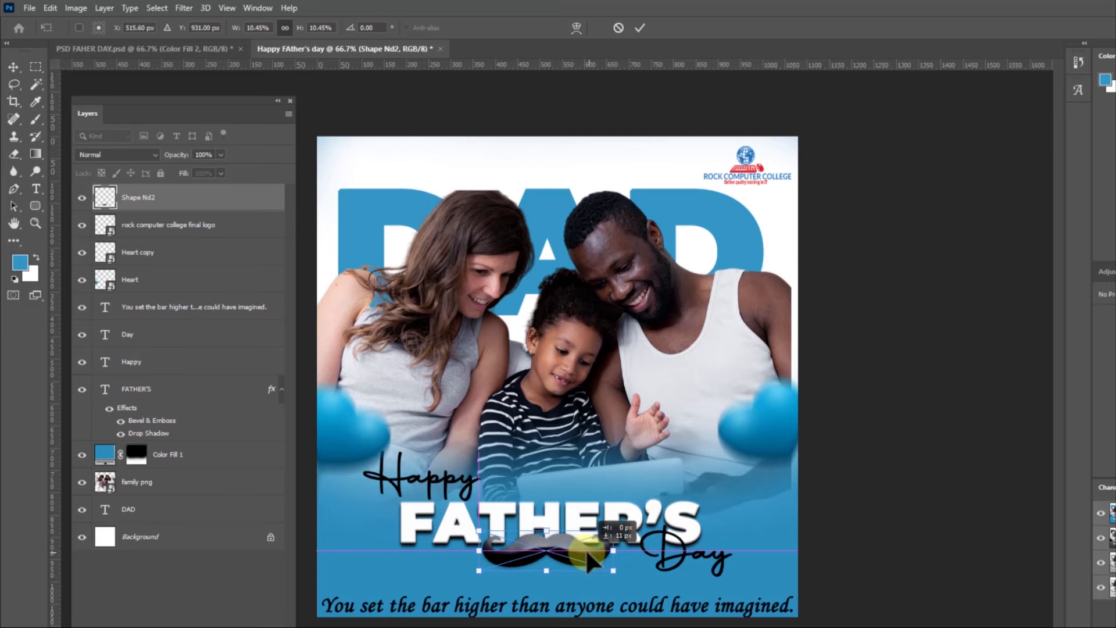
click(640, 29)
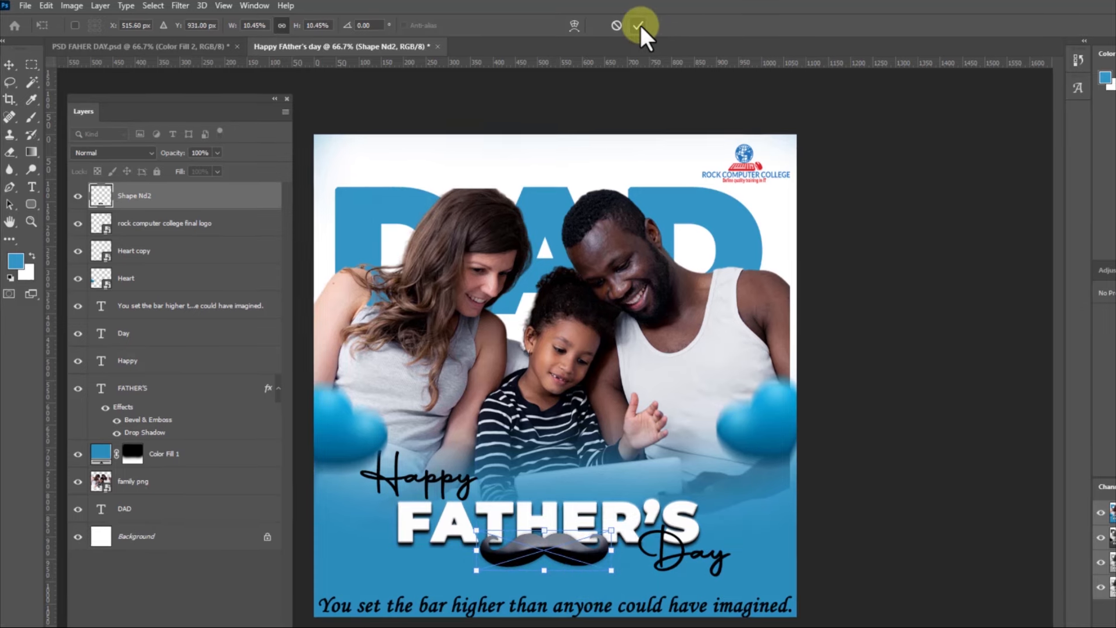